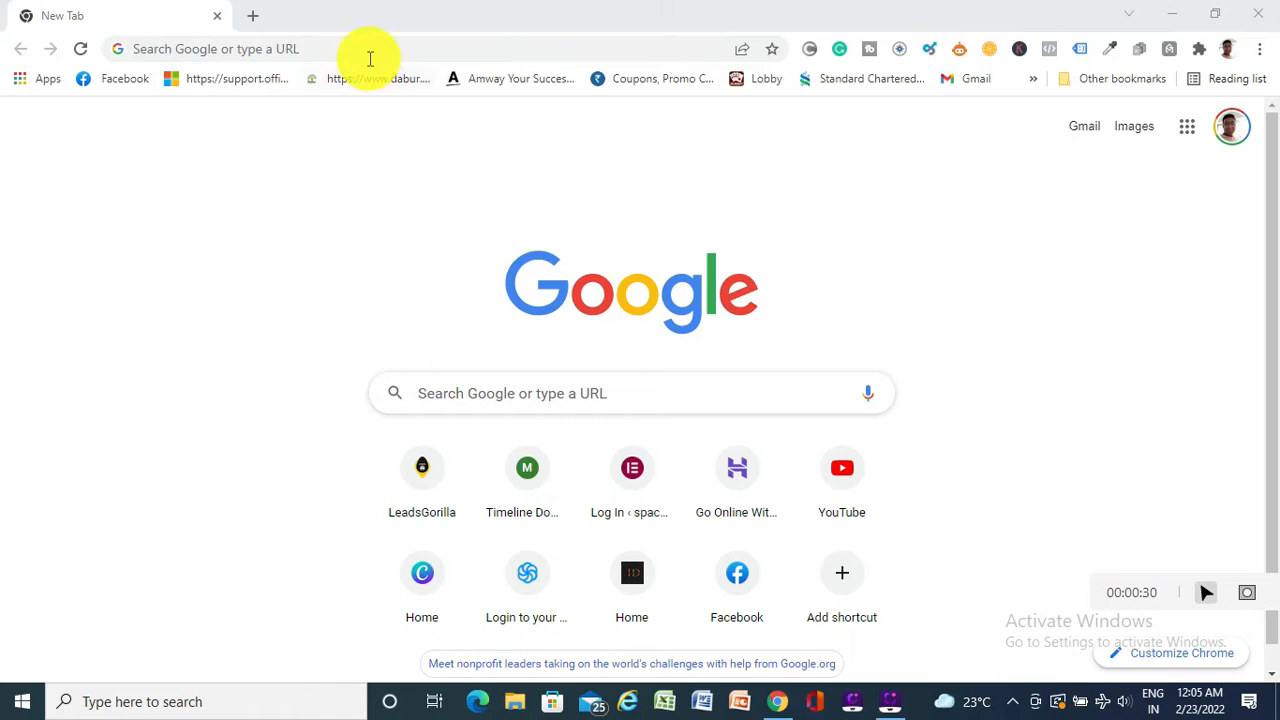
Go to the spacestylish.com wp-admin login page and sign in to WordPress
left_click(355, 45)
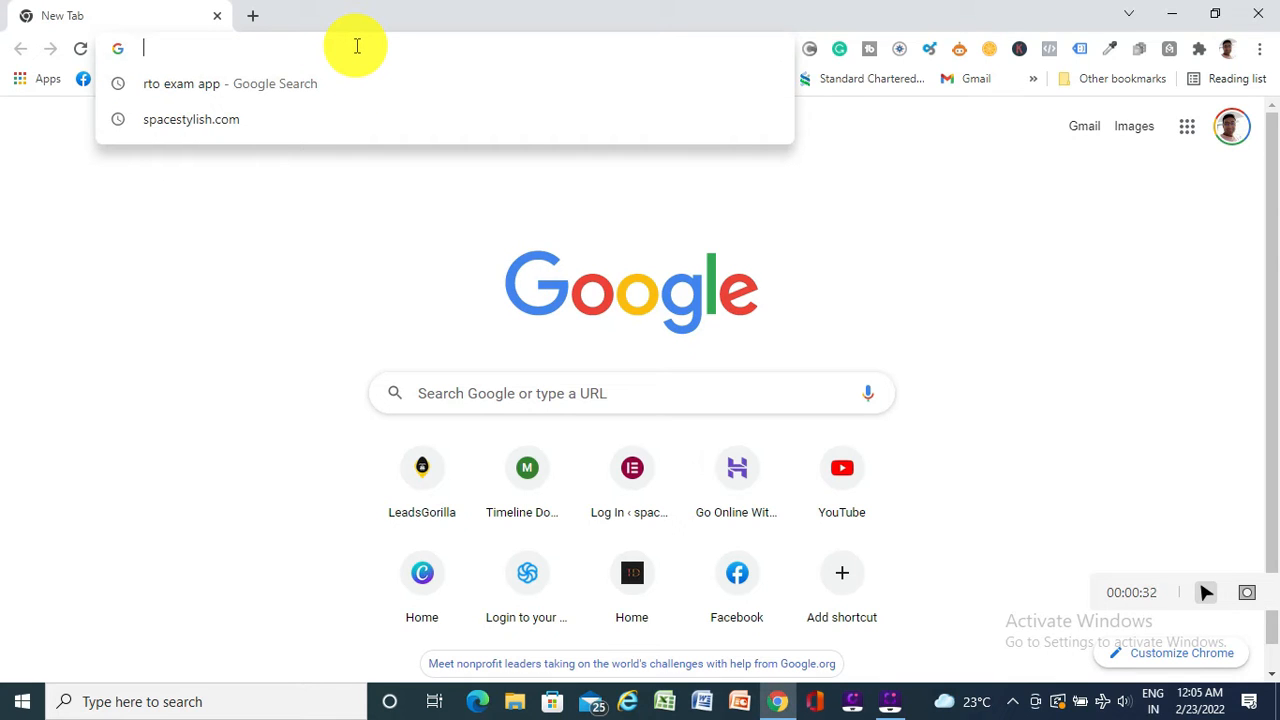
type("space")
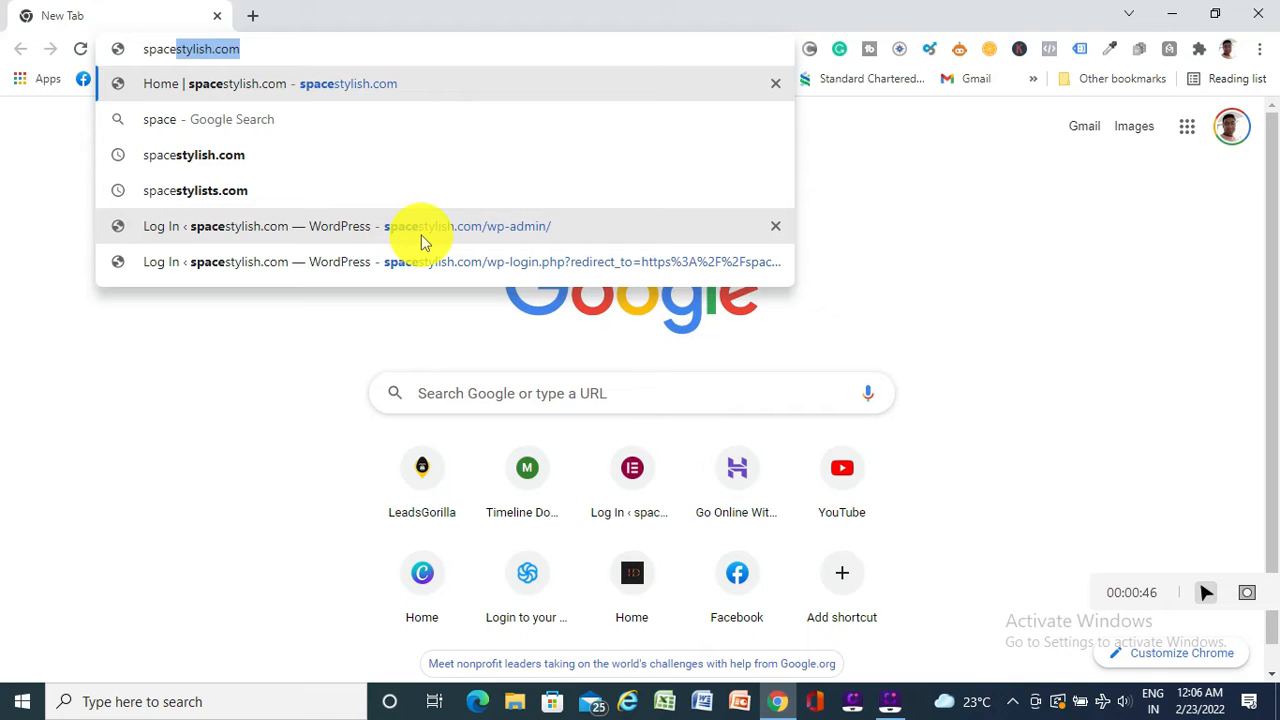
left_click(563, 232)
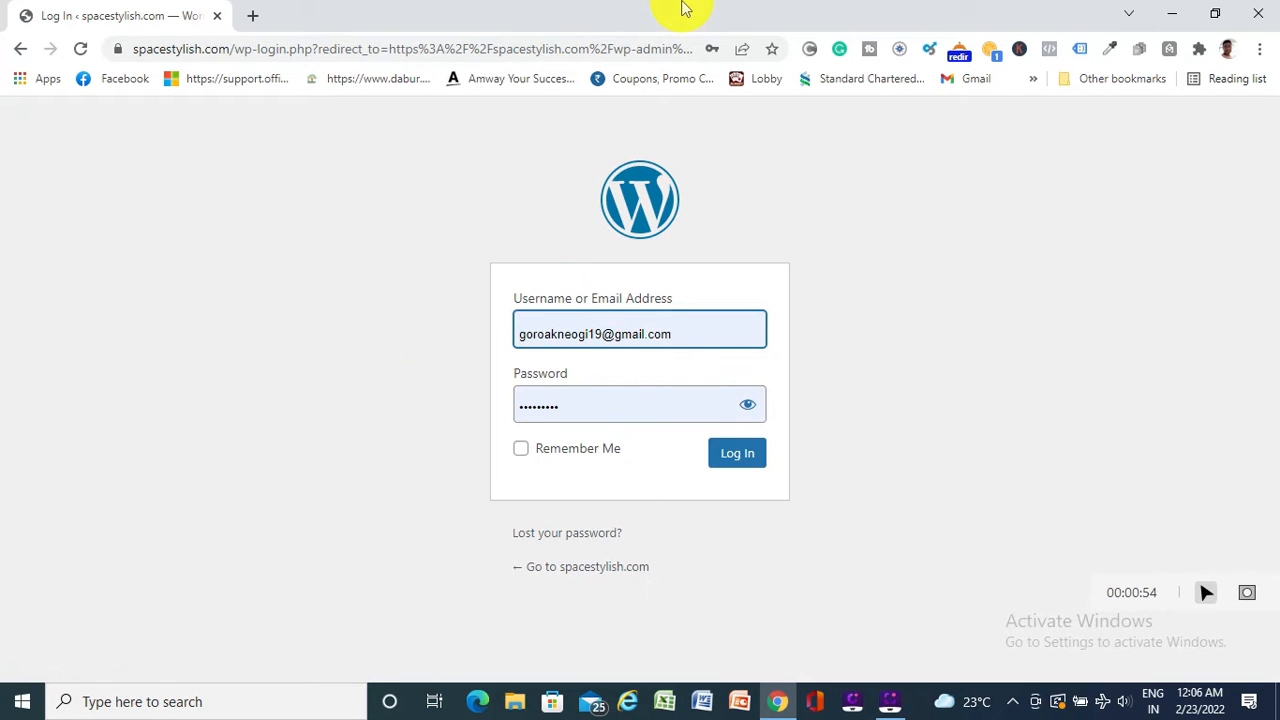
left_click(743, 462)
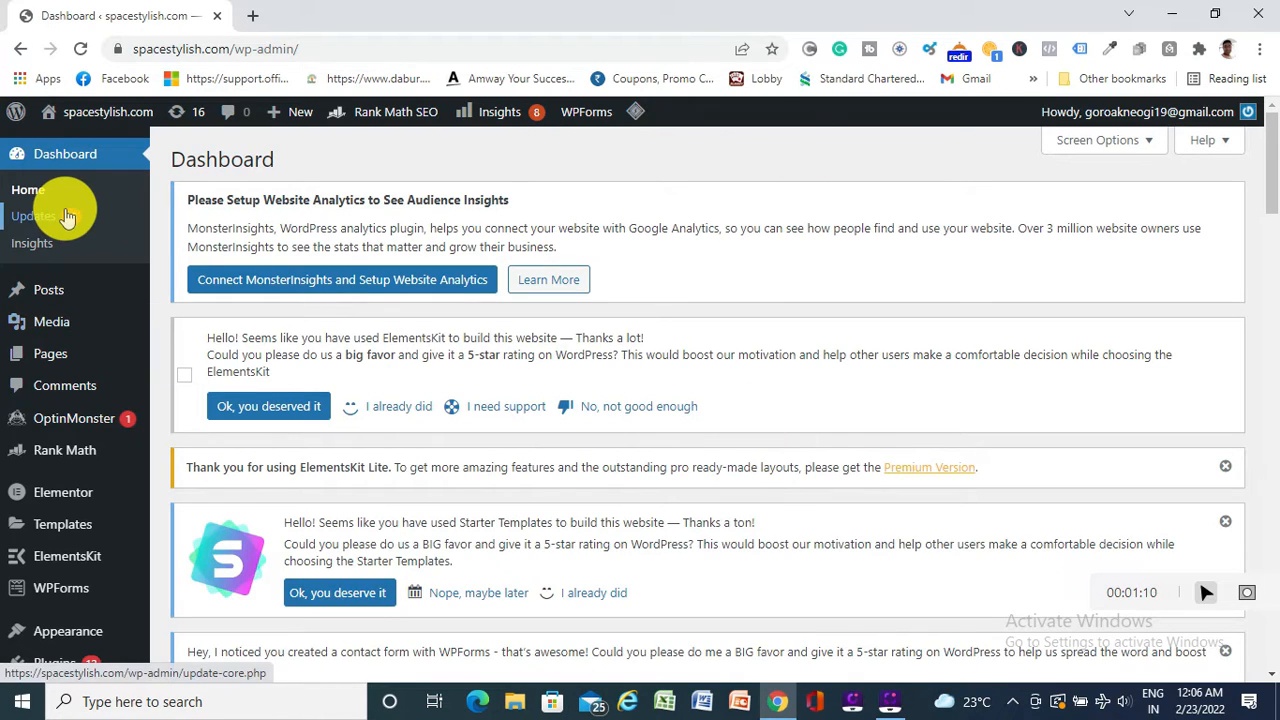
Browse the admin sidebar menus, then go to Plugins > Installed Plugins
mouse_move(57, 296)
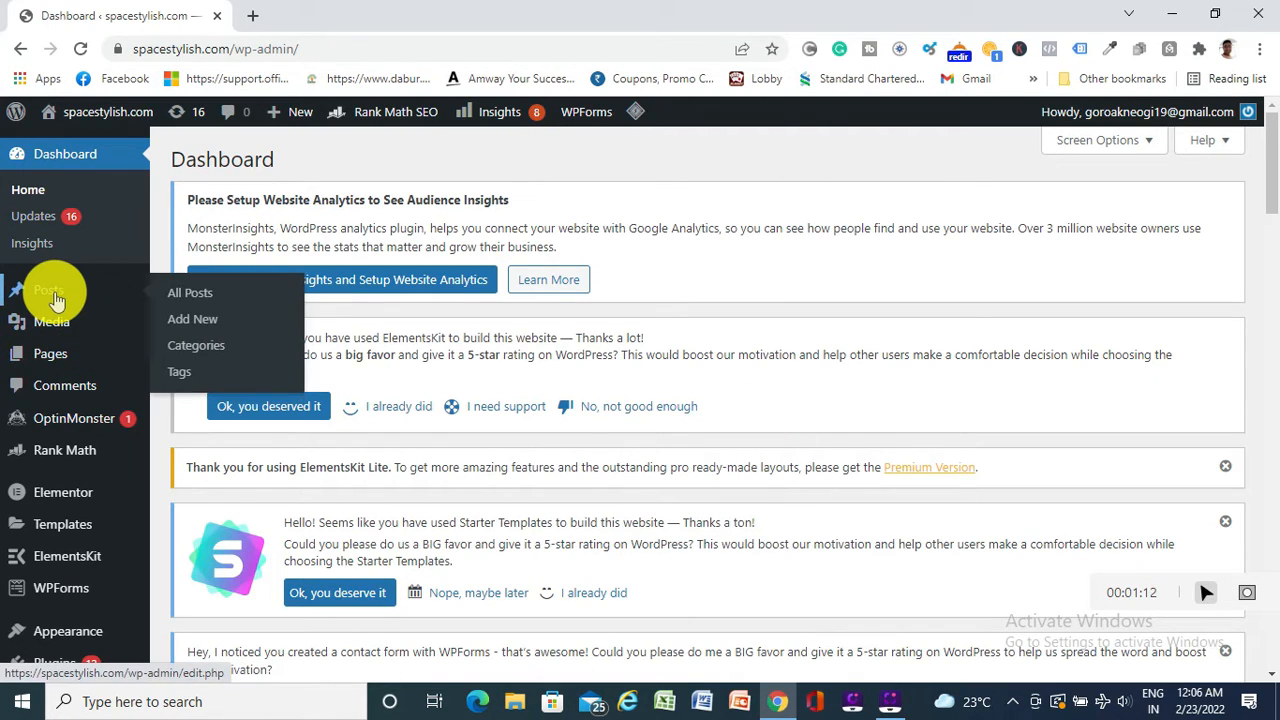
mouse_move(63, 325)
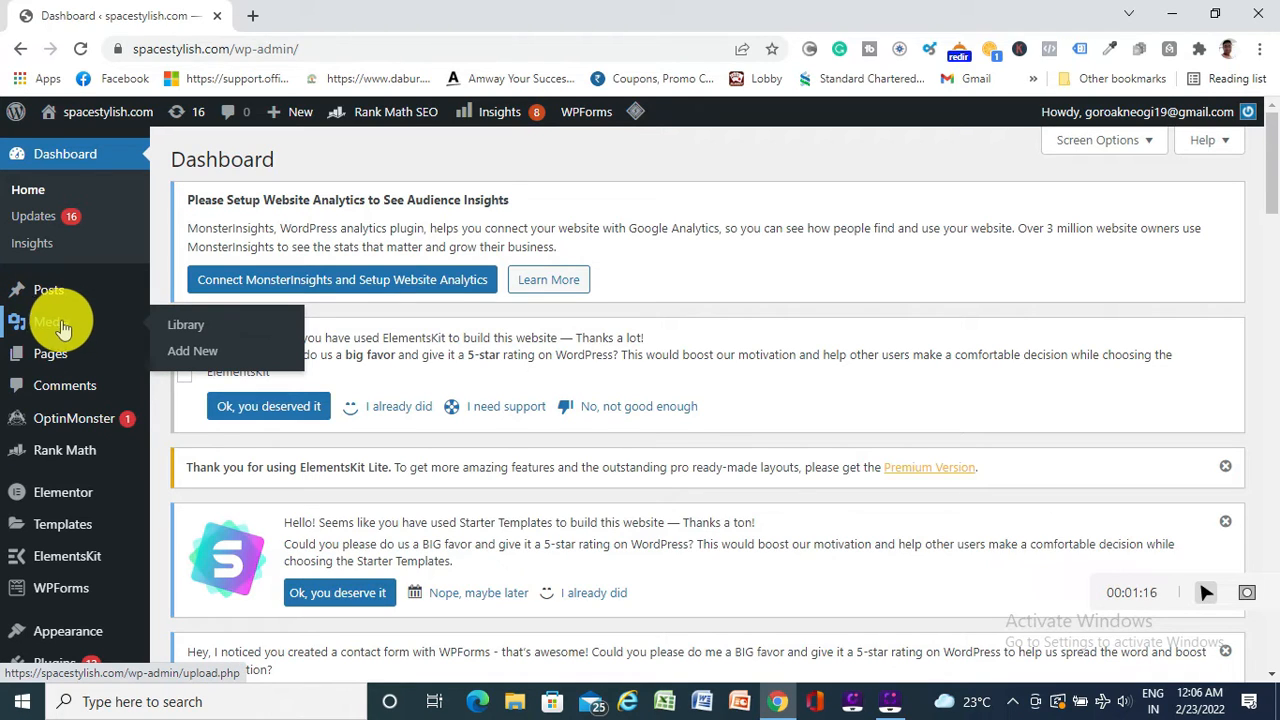
mouse_move(52, 362)
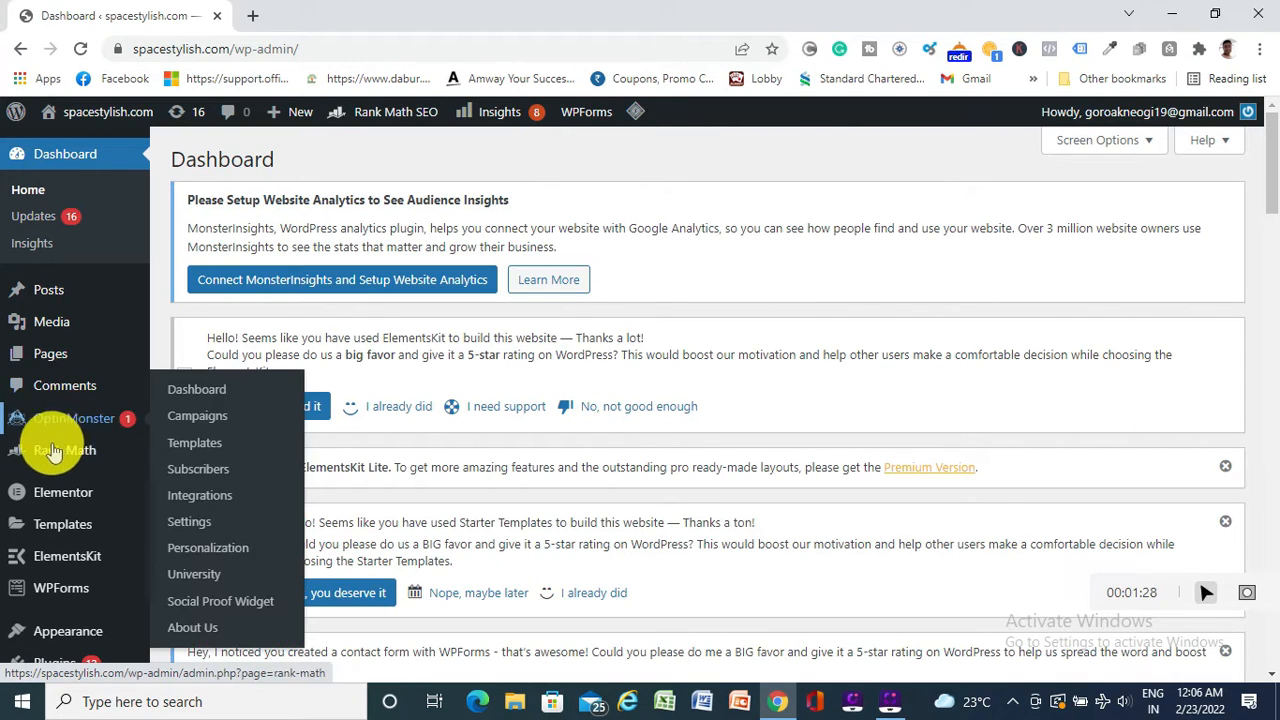
mouse_move(60, 455)
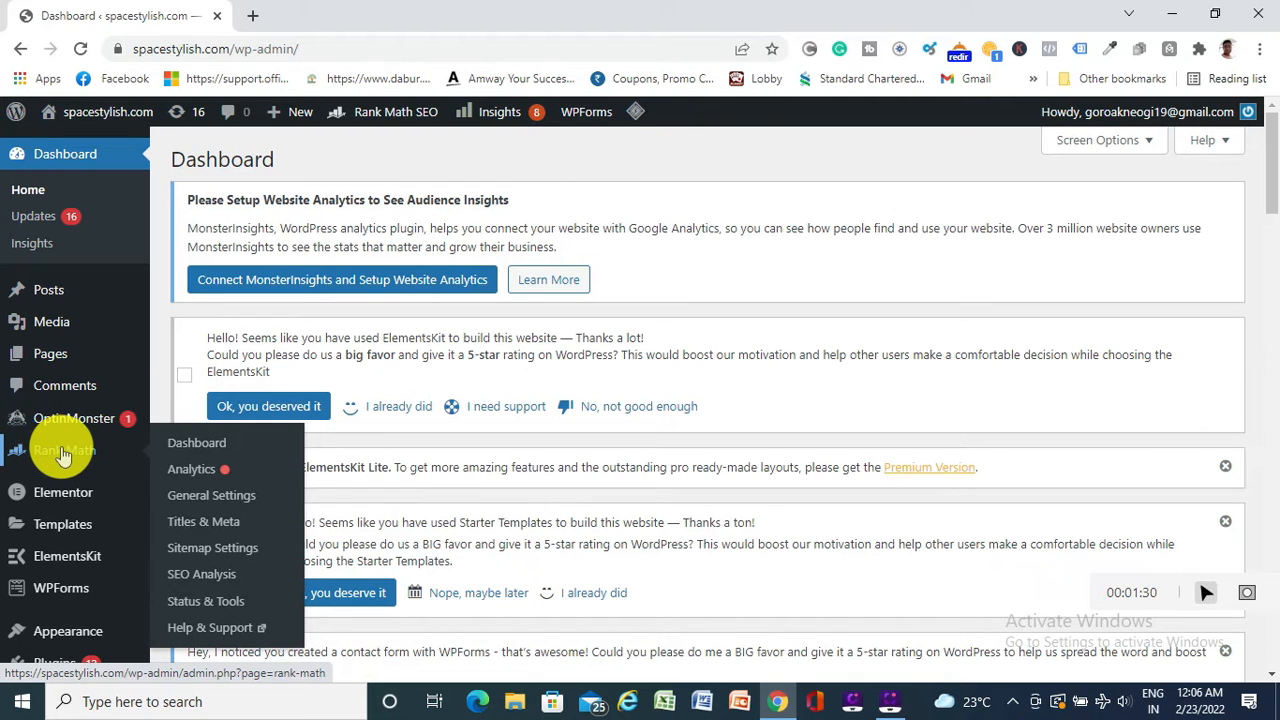
scroll(58, 455, "down", 1)
mouse_move(68, 404)
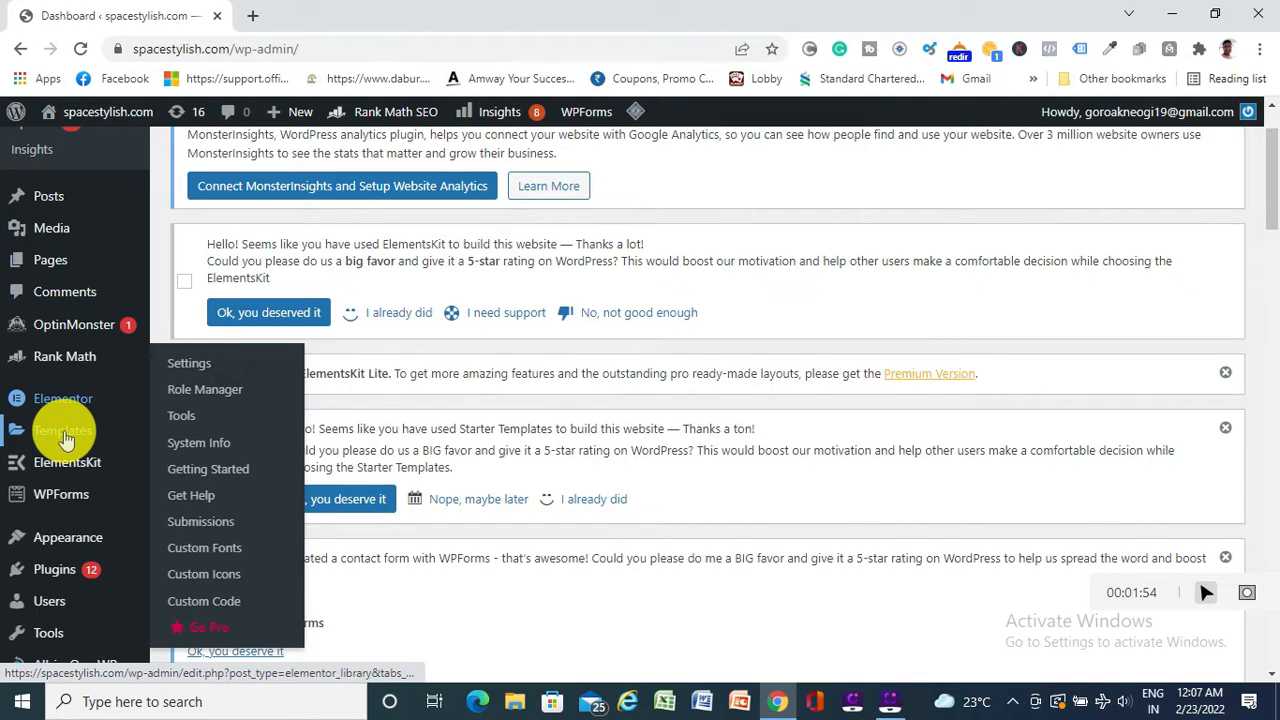
mouse_move(64, 432)
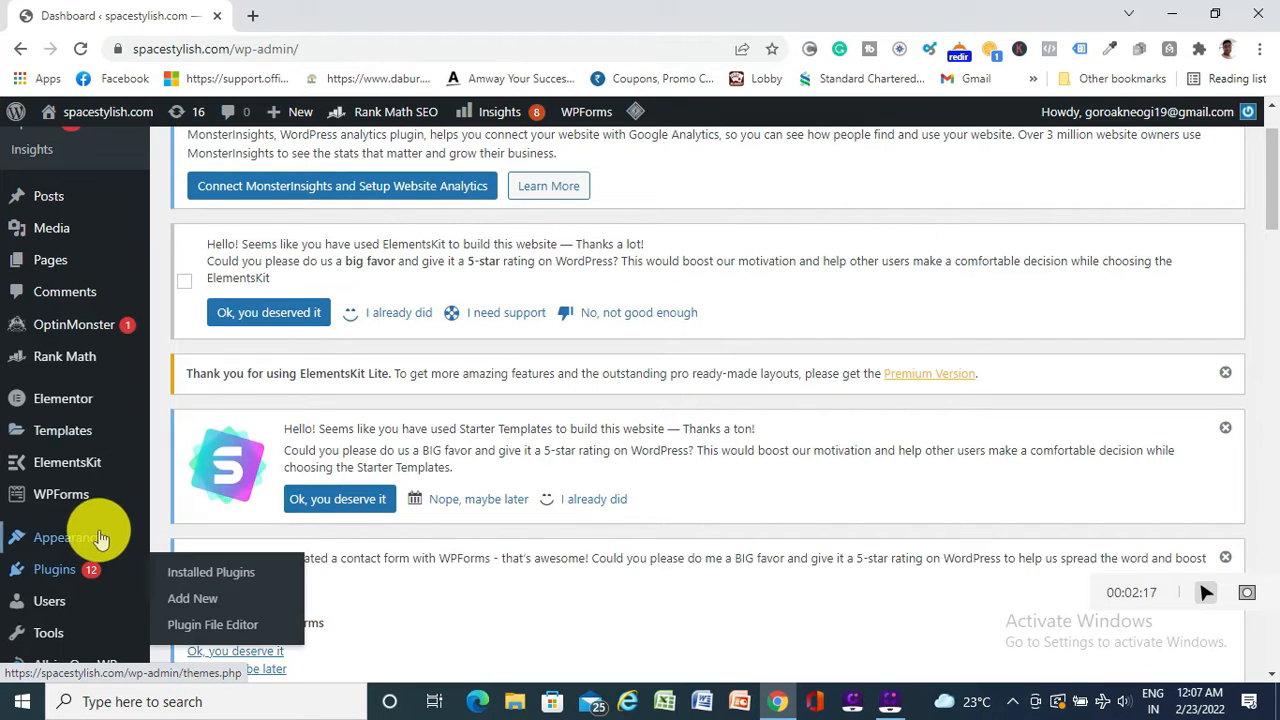
mouse_move(84, 543)
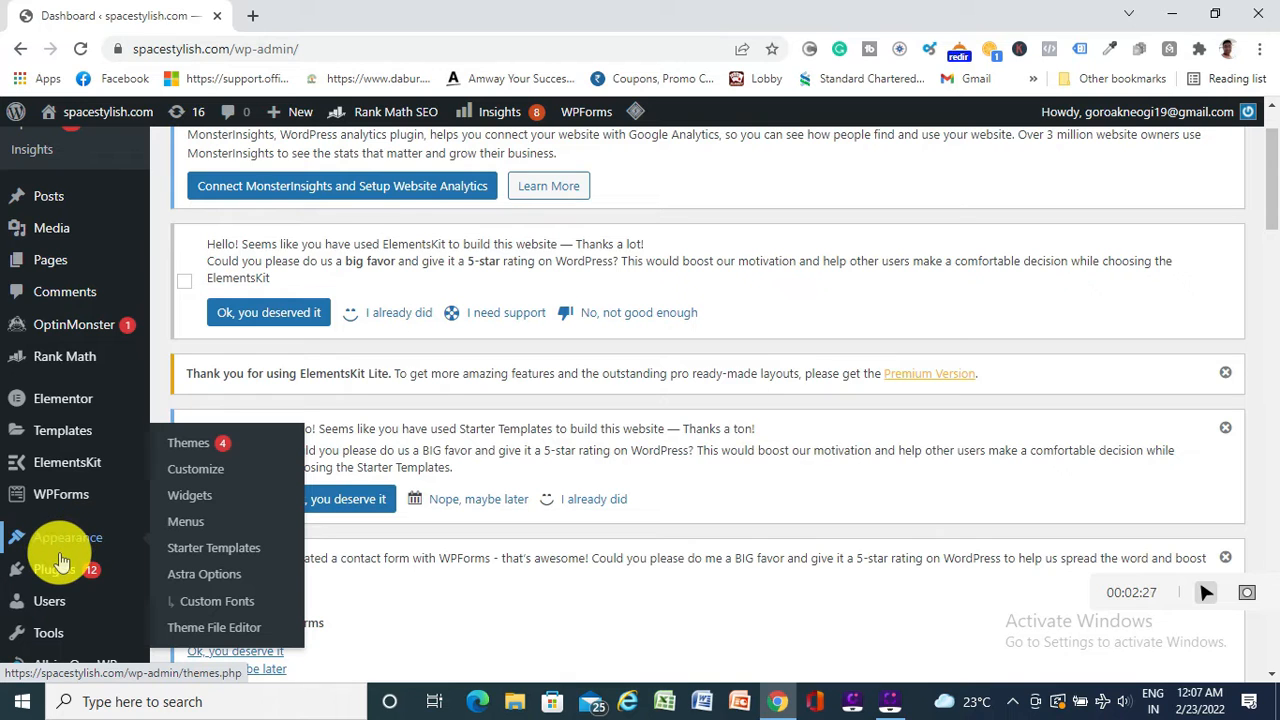
mouse_move(60, 569)
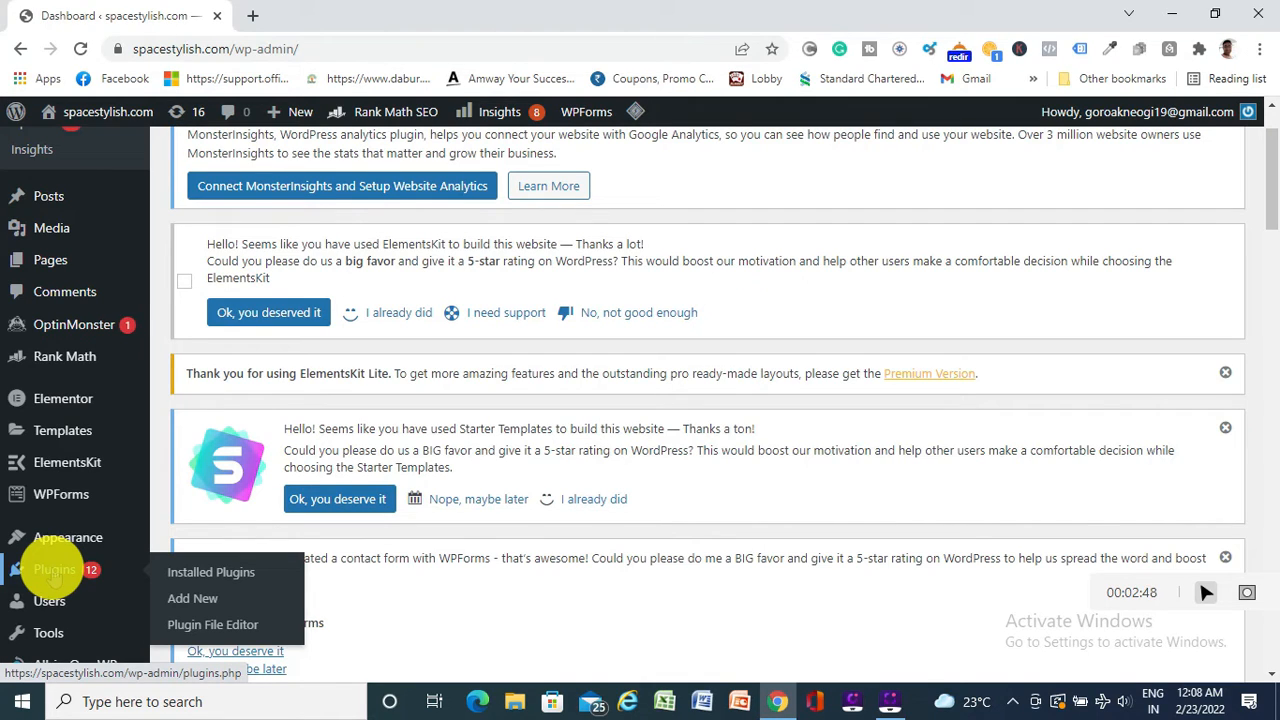
left_click(210, 572)
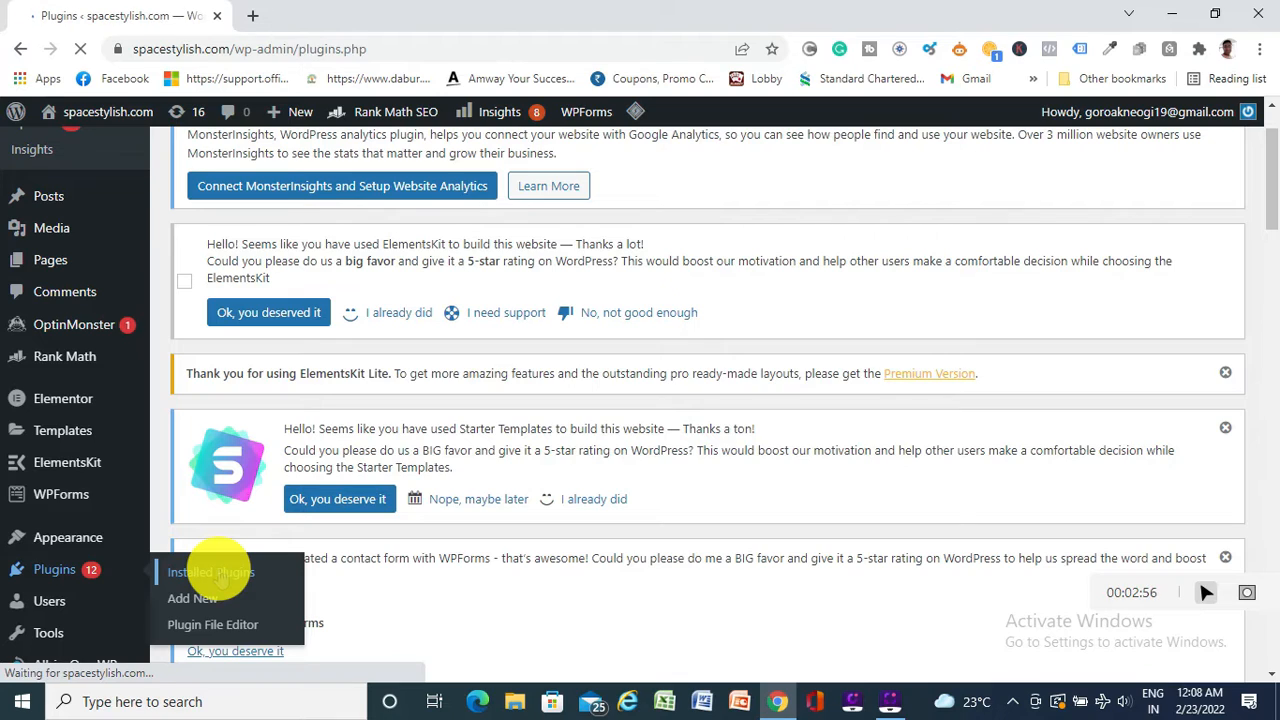
Scroll through all 17 installed plugins, then reveal Visit Site under the admin-bar site name
scroll(405, 450, "down", 3)
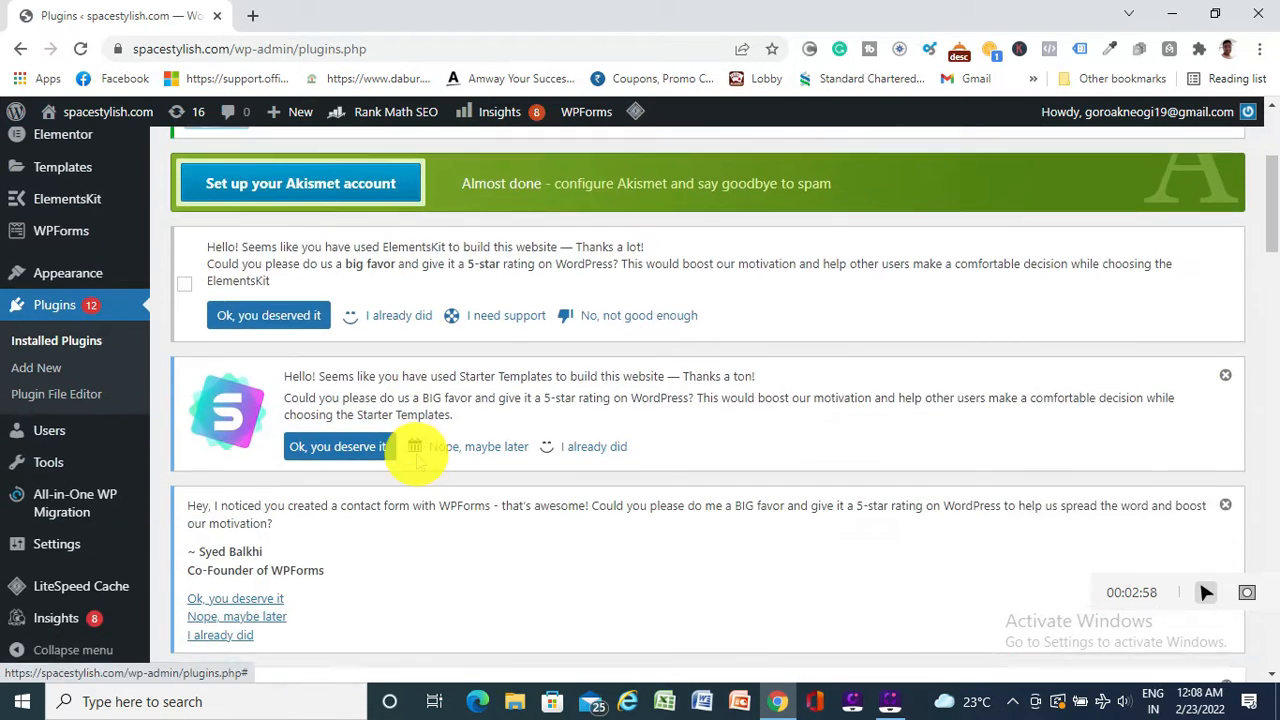
scroll(415, 455, "down", 5)
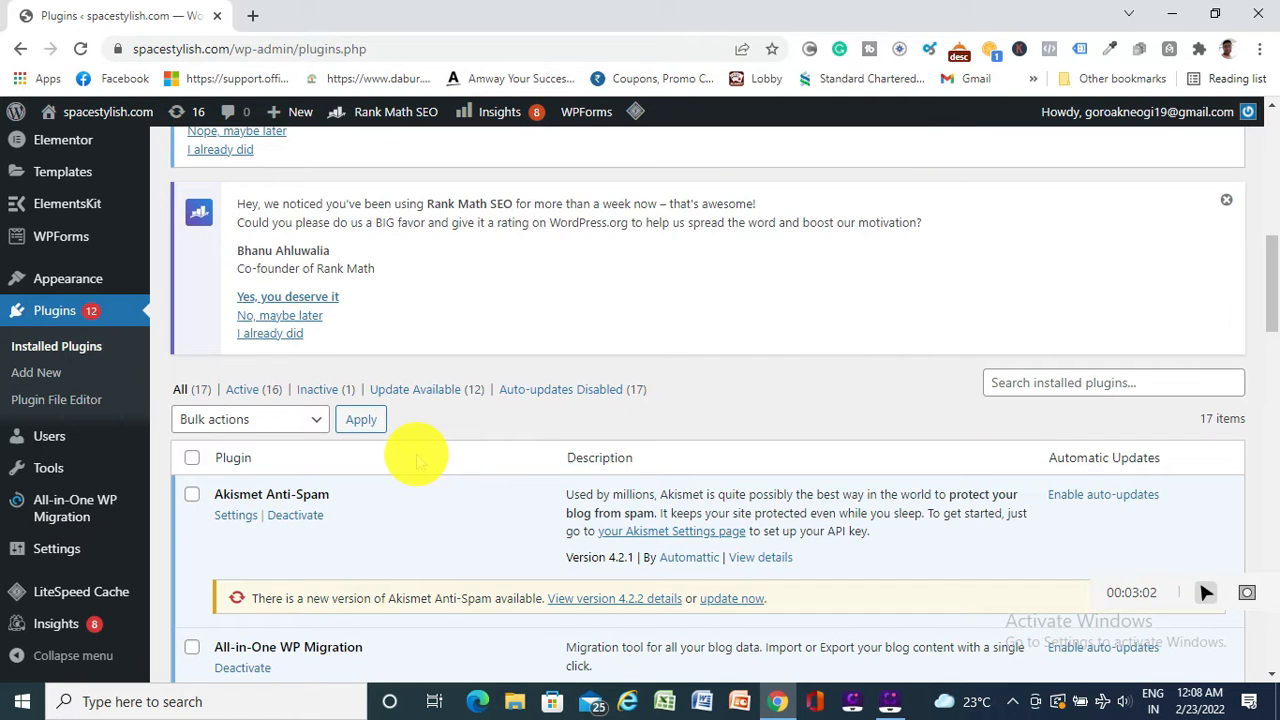
scroll(418, 458, "down", 2)
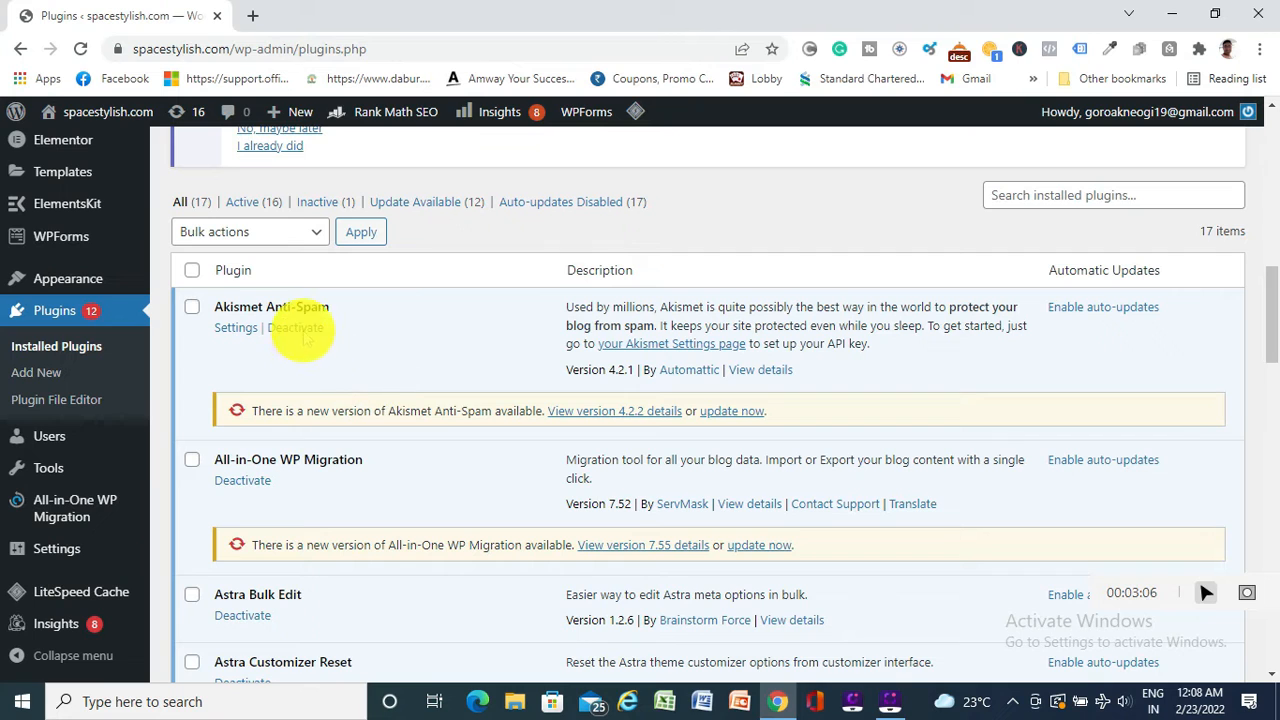
scroll(322, 320, "down", 2)
scroll(322, 320, "down", 1)
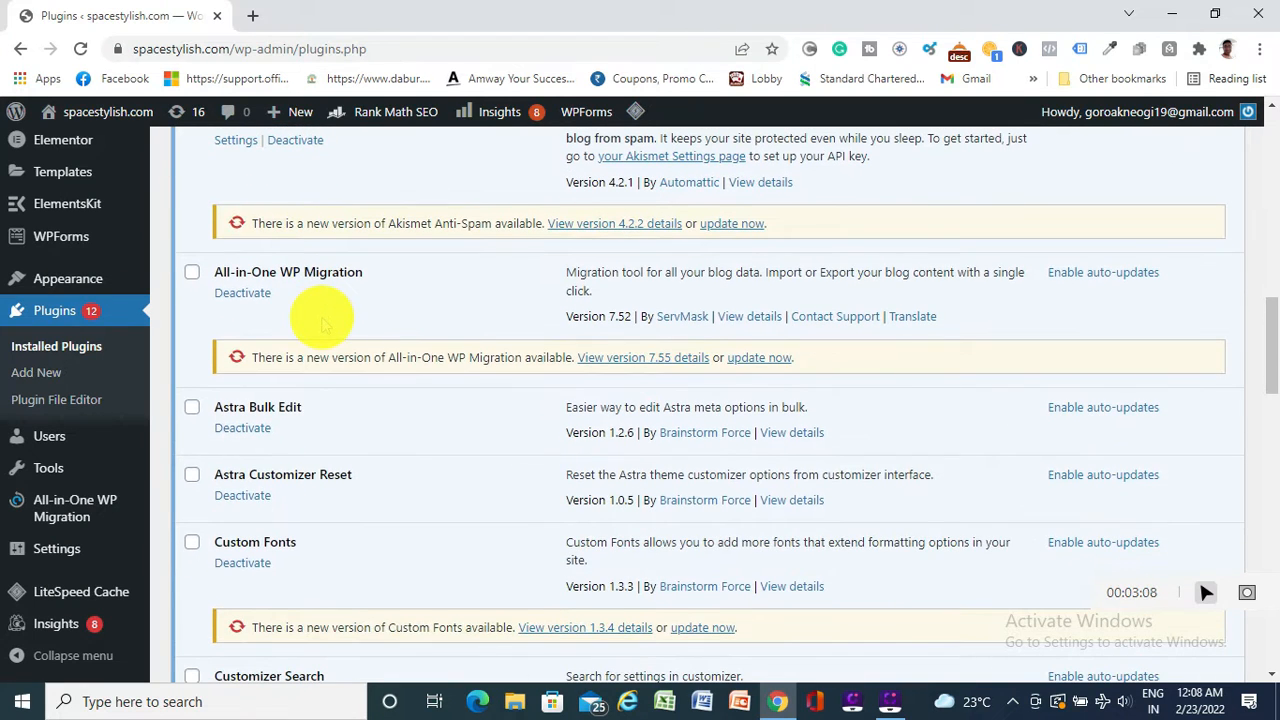
scroll(322, 320, "down", 4)
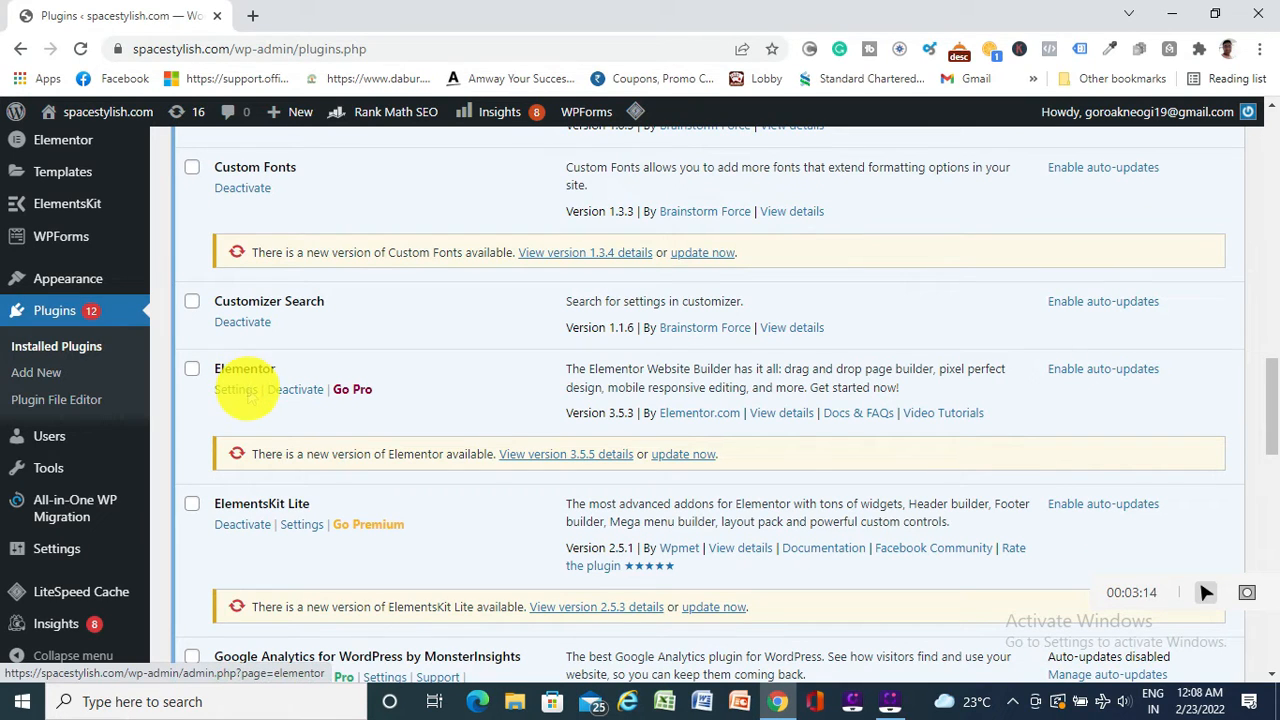
scroll(248, 380, "down", 1)
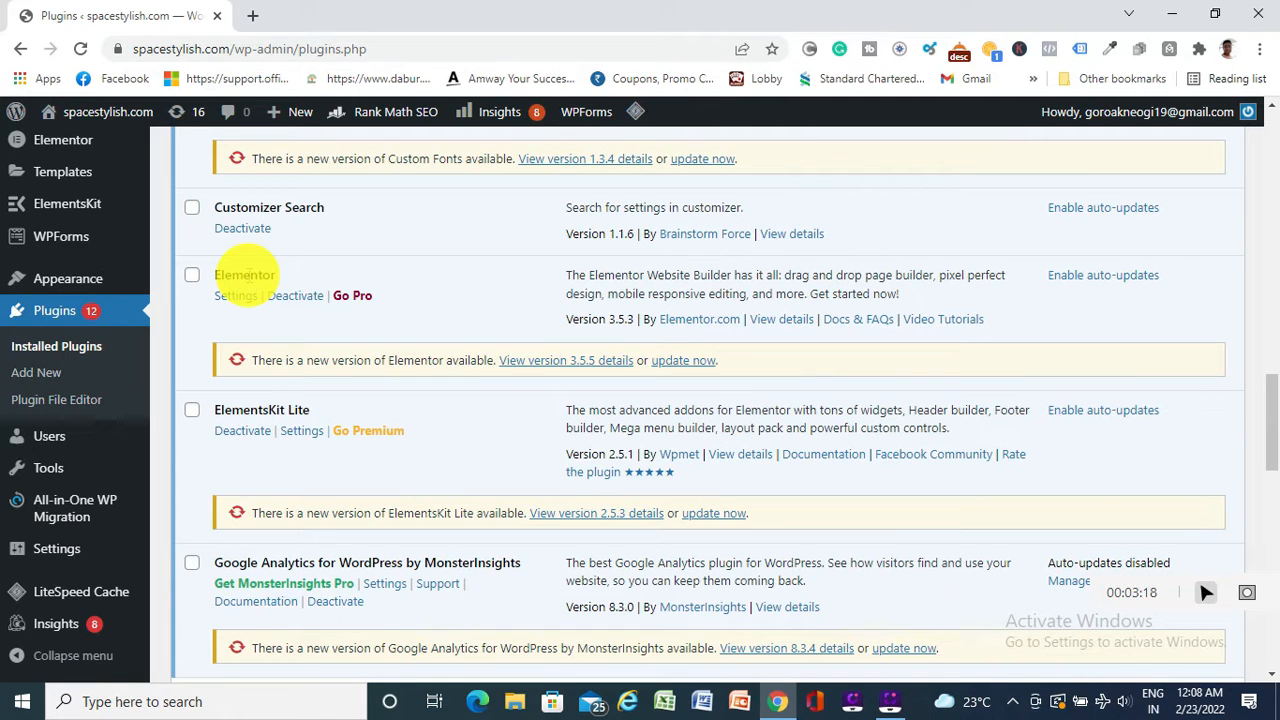
scroll(245, 305, "down", 1)
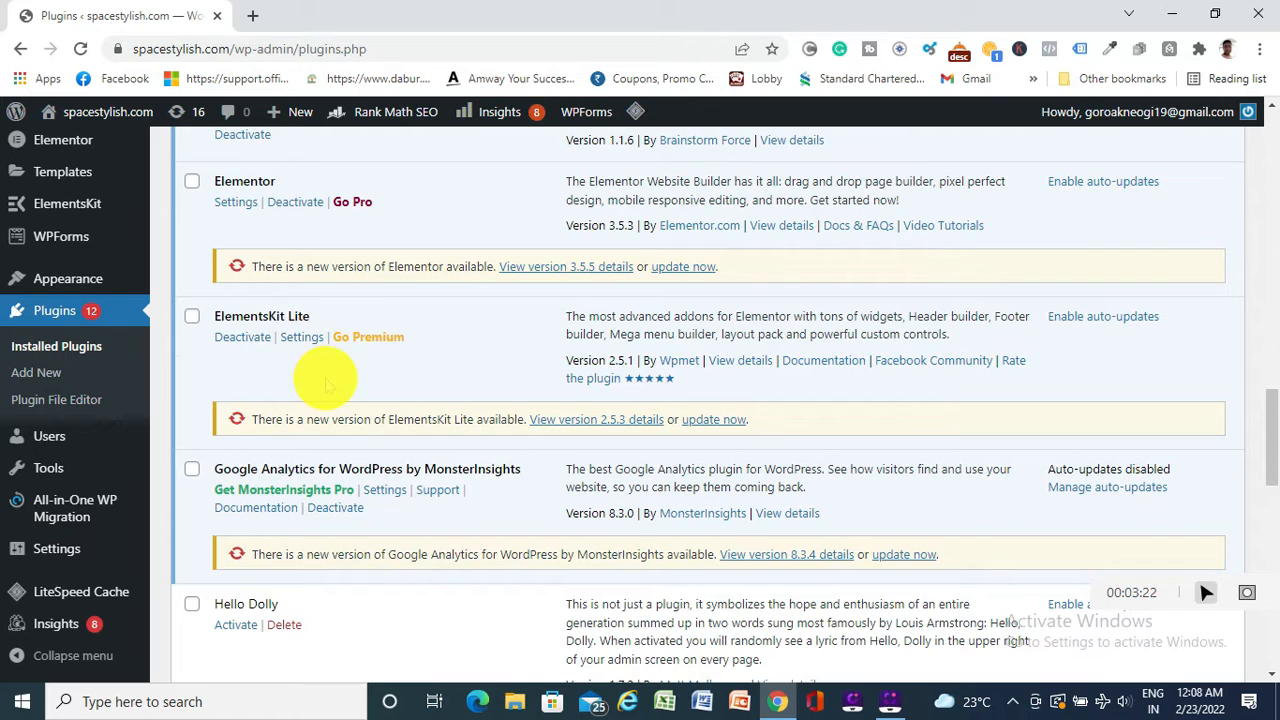
scroll(323, 372, "down", 1)
scroll(323, 390, "down", 1)
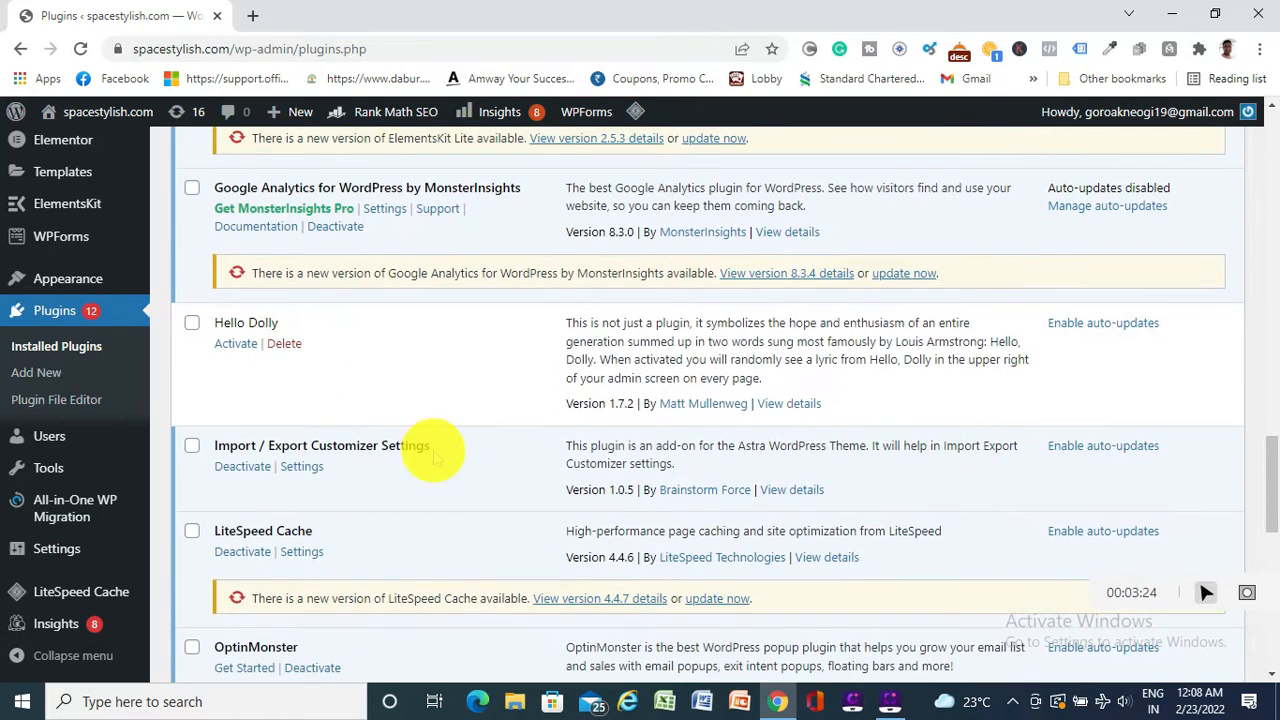
scroll(425, 450, "down", 1)
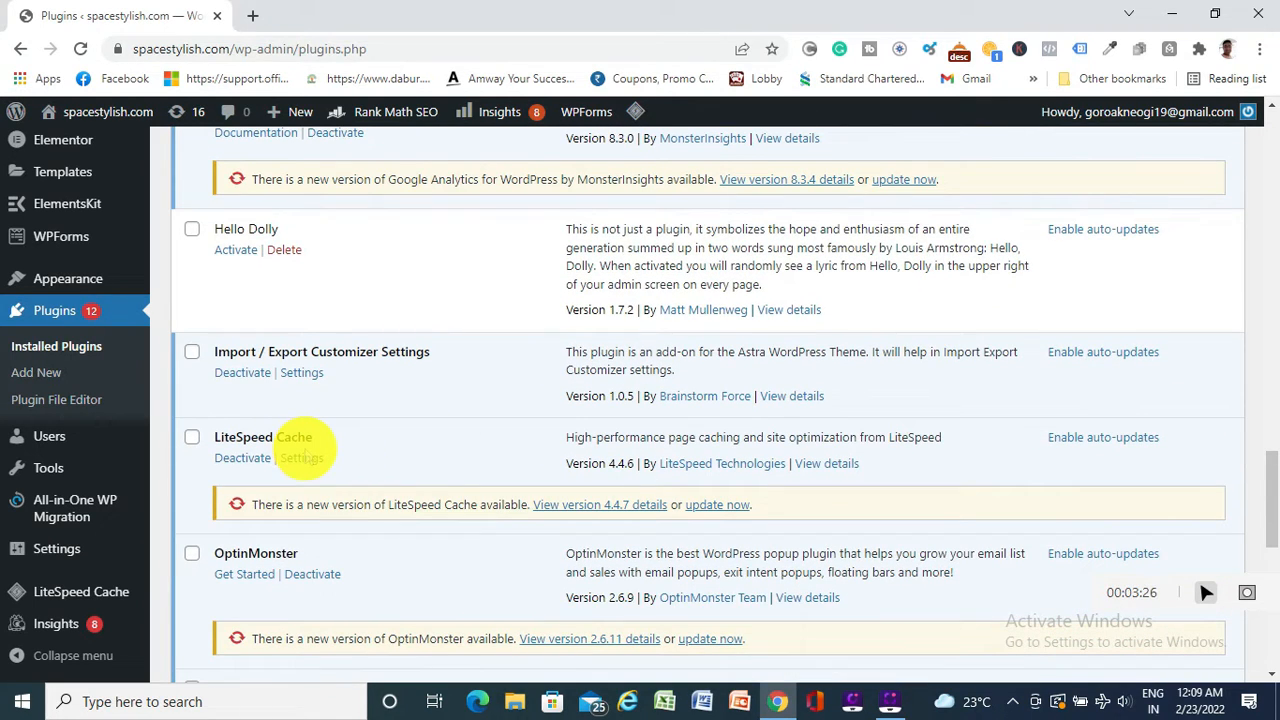
scroll(429, 437, "down", 2)
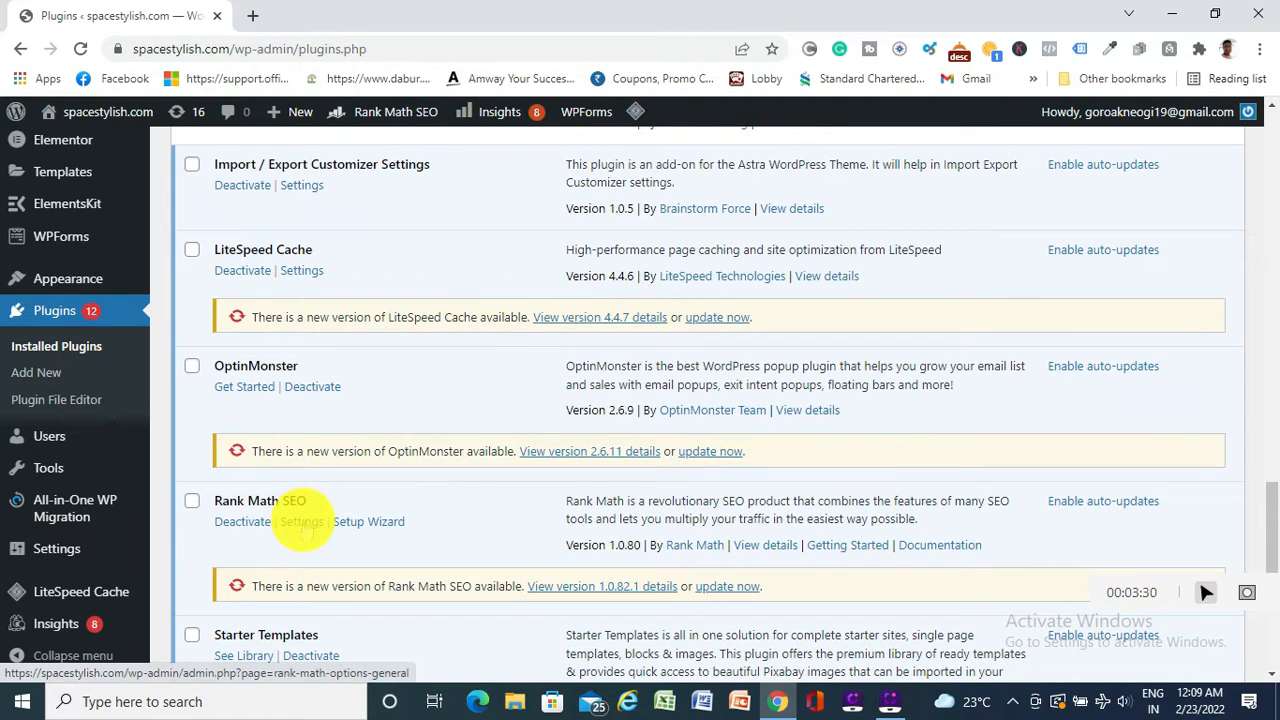
scroll(312, 500, "down", 2)
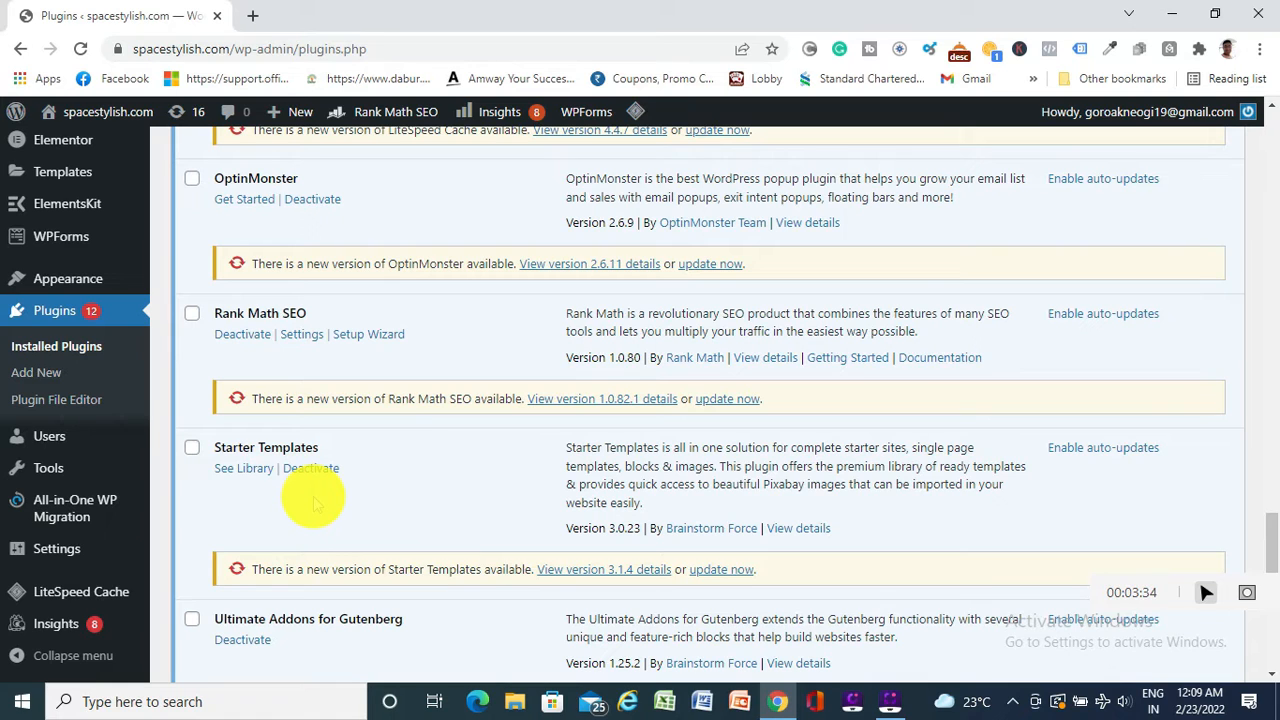
scroll(300, 457, "down", 2)
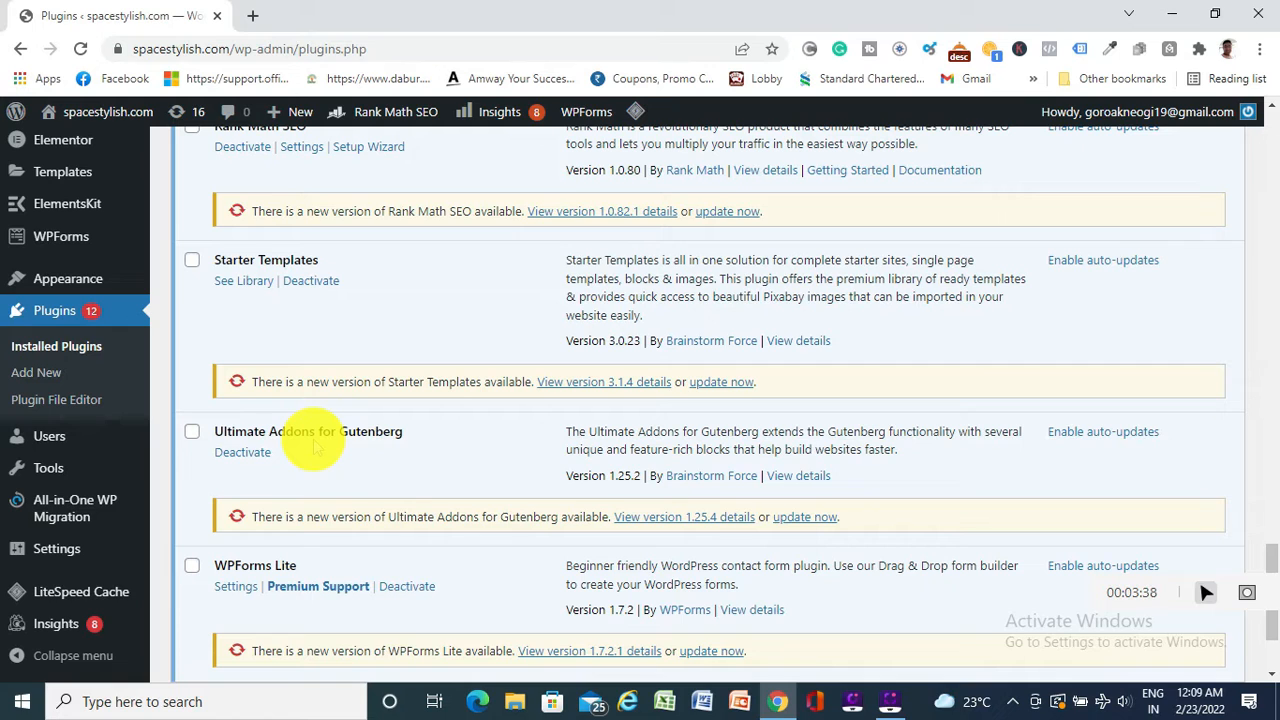
scroll(313, 445, "down", 2)
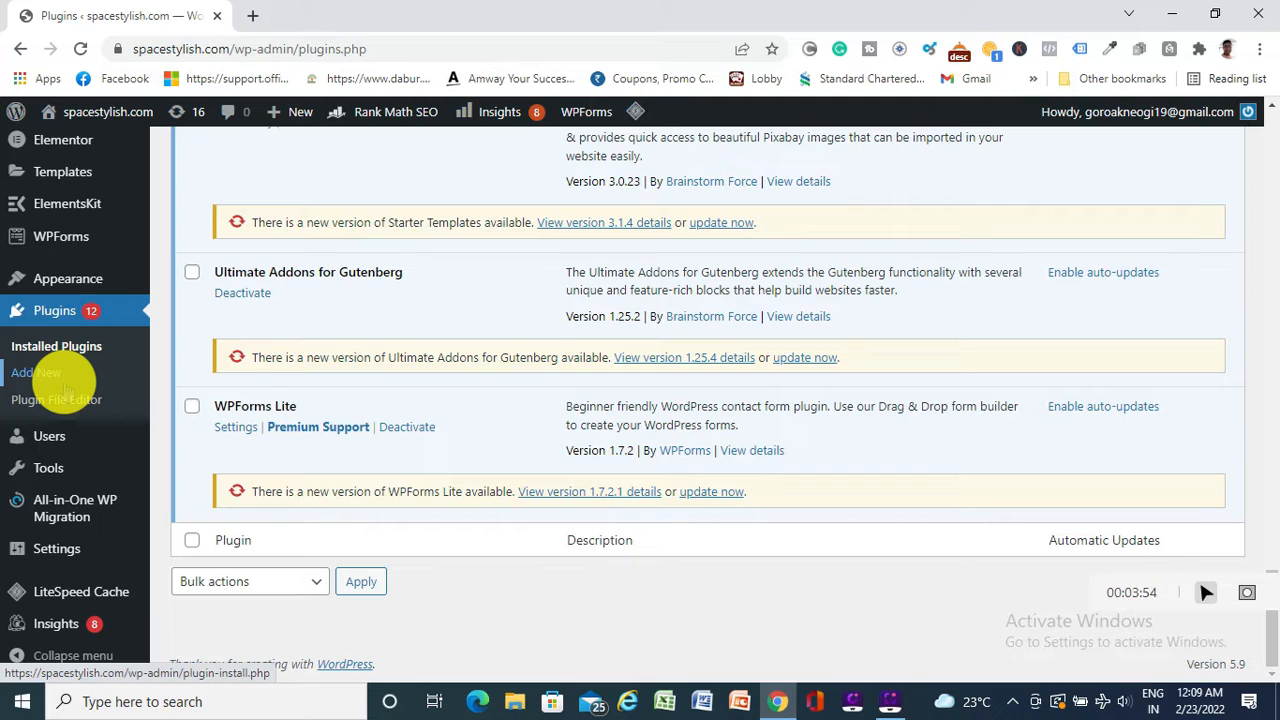
mouse_move(86, 556)
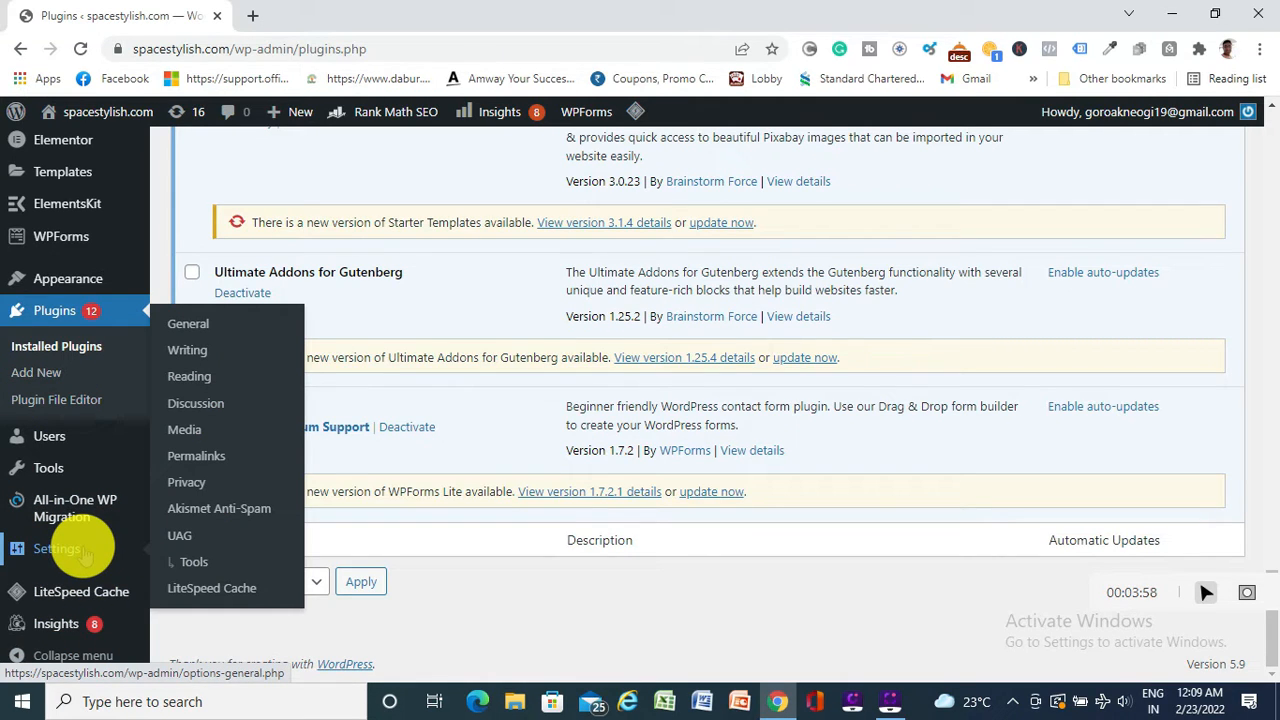
scroll(85, 550, "up", 15)
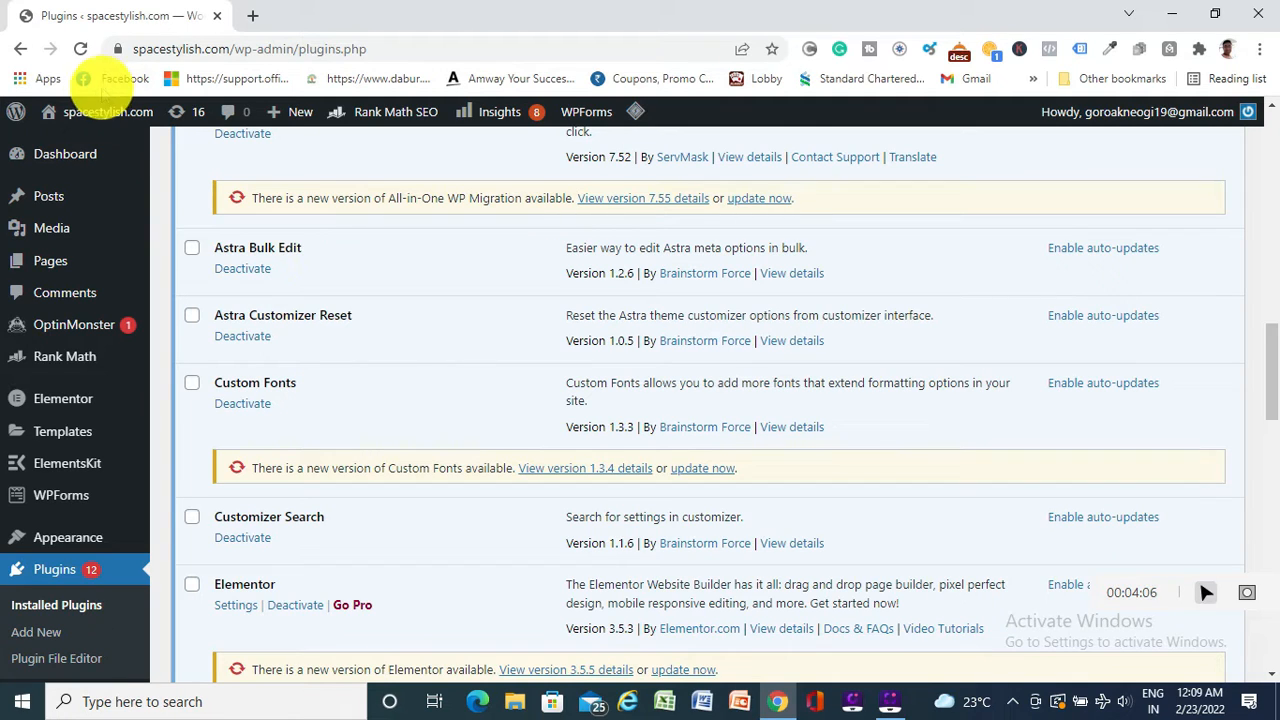
mouse_move(88, 115)
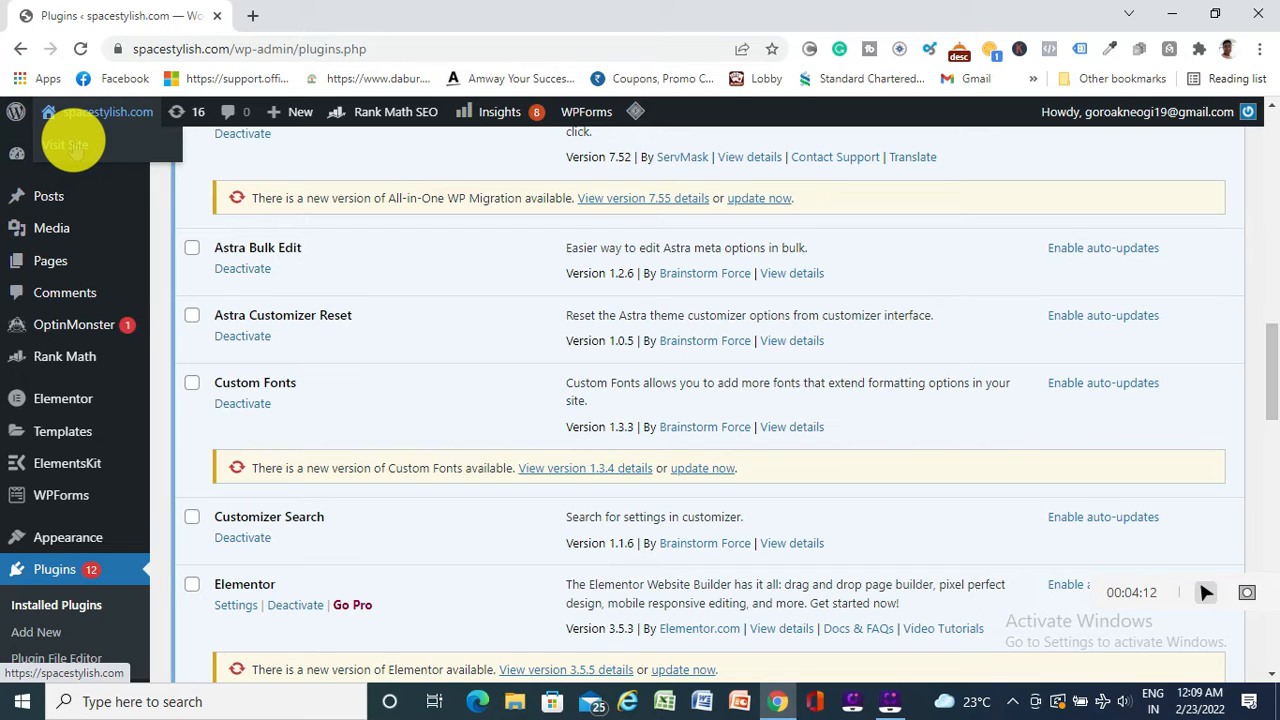
left_click(76, 148)
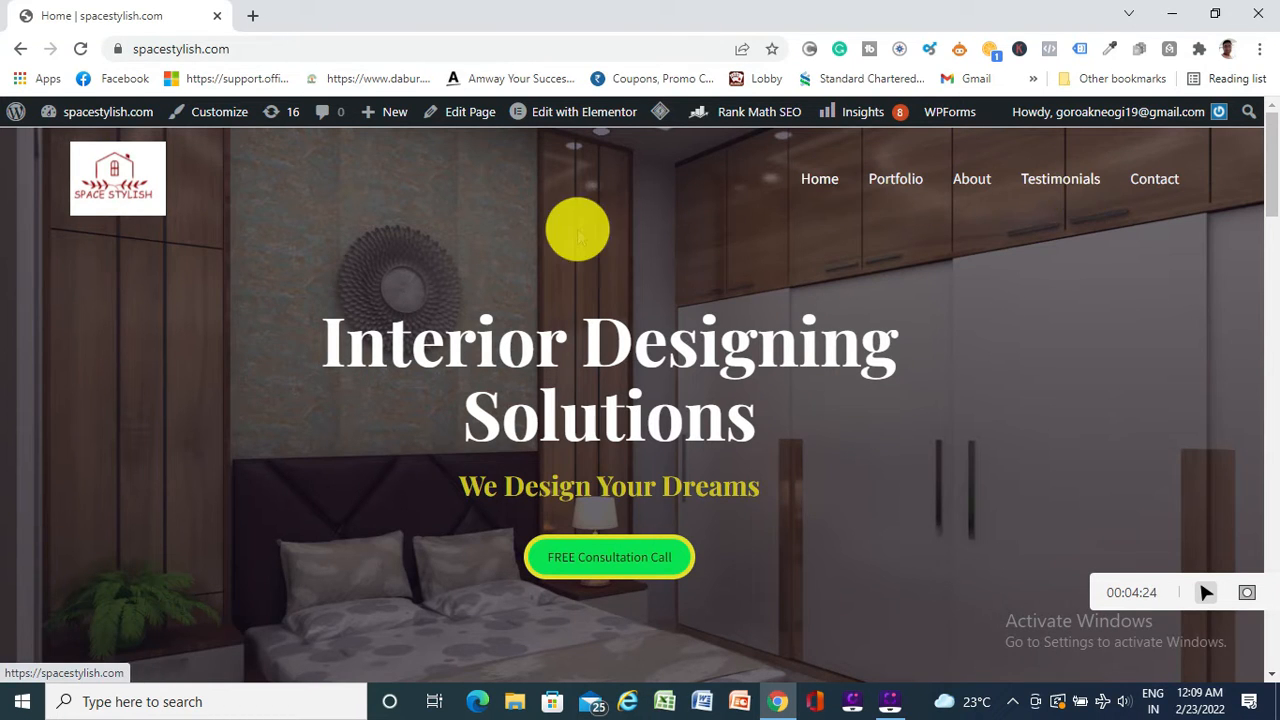
scroll(577, 230, "down", 1)
scroll(657, 320, "up", 1)
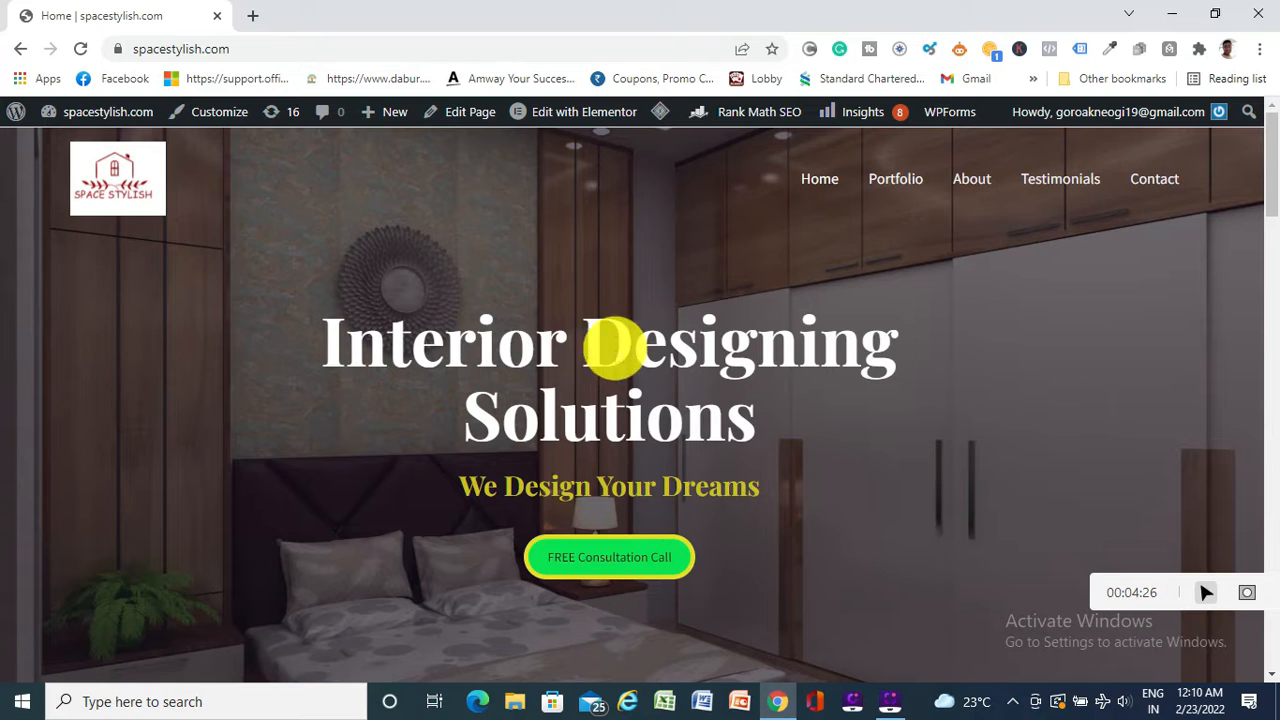
scroll(657, 334, "down", 3)
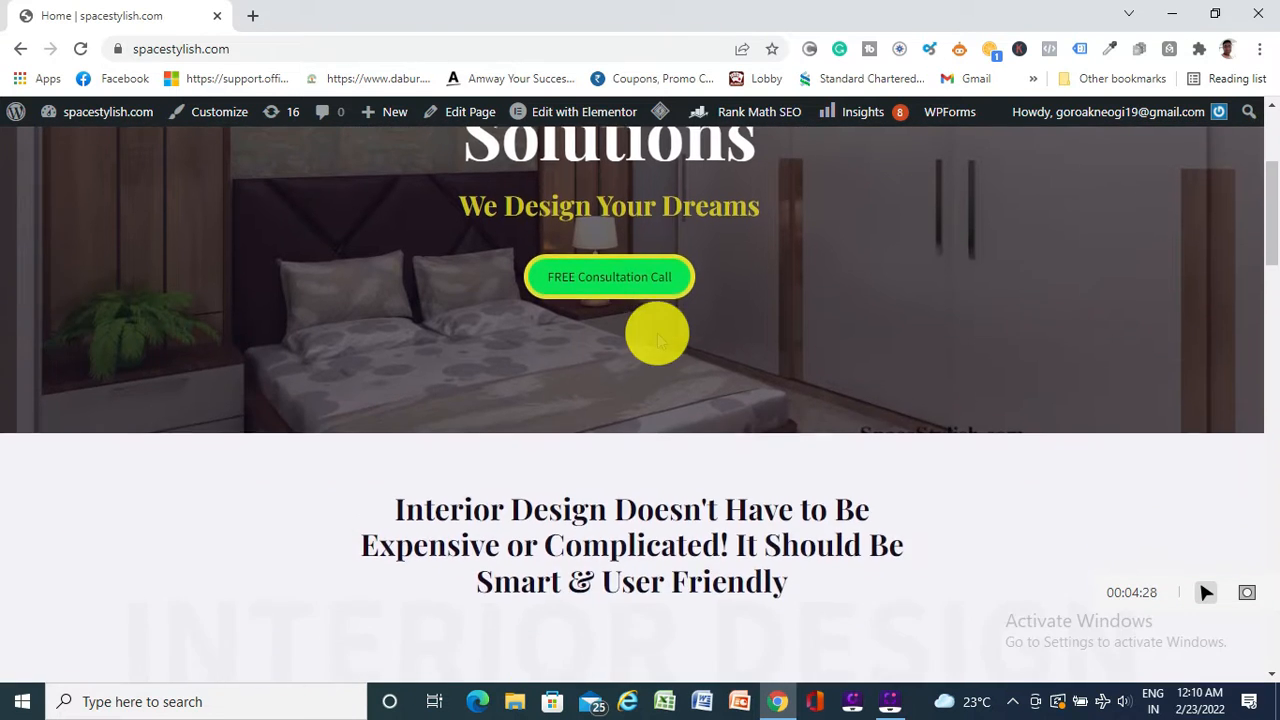
scroll(657, 334, "up", 3)
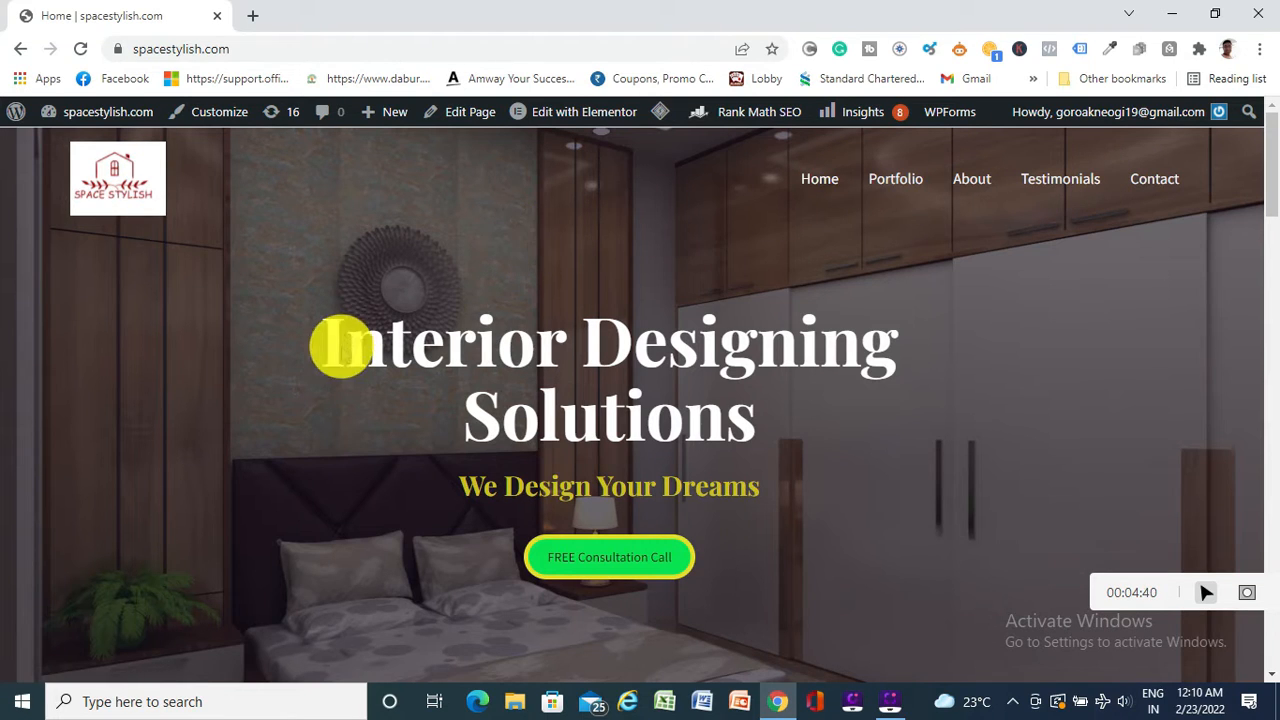
triple_click(712, 490)
left_click_drag(712, 494, 808, 529)
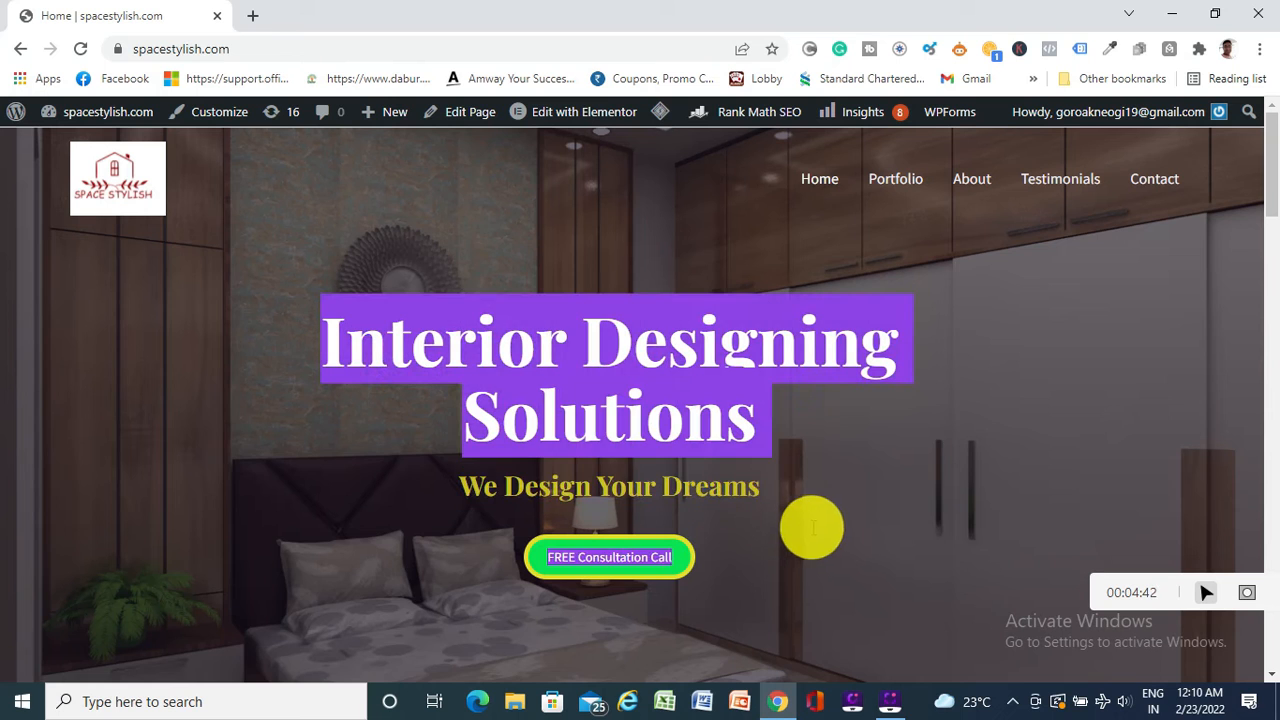
scroll(819, 436, "down", 4)
scroll(737, 429, "down", 3)
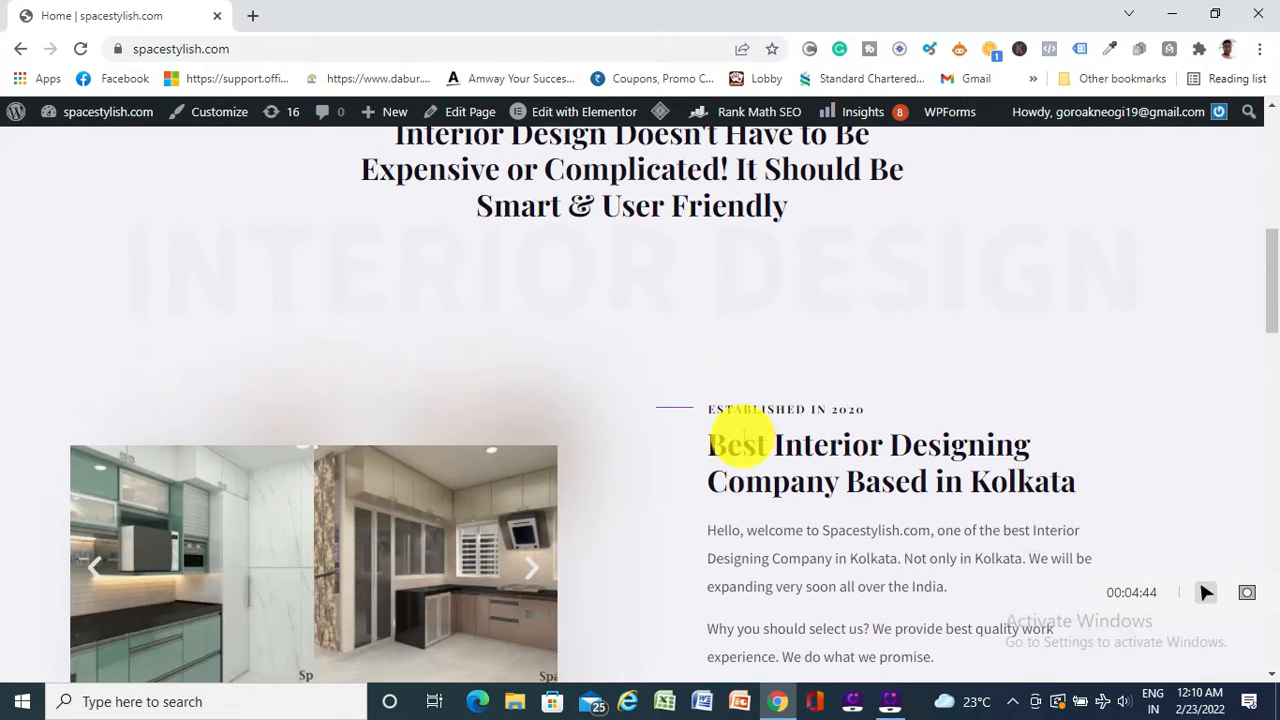
scroll(563, 349, "up", 1)
scroll(757, 300, "down", 3)
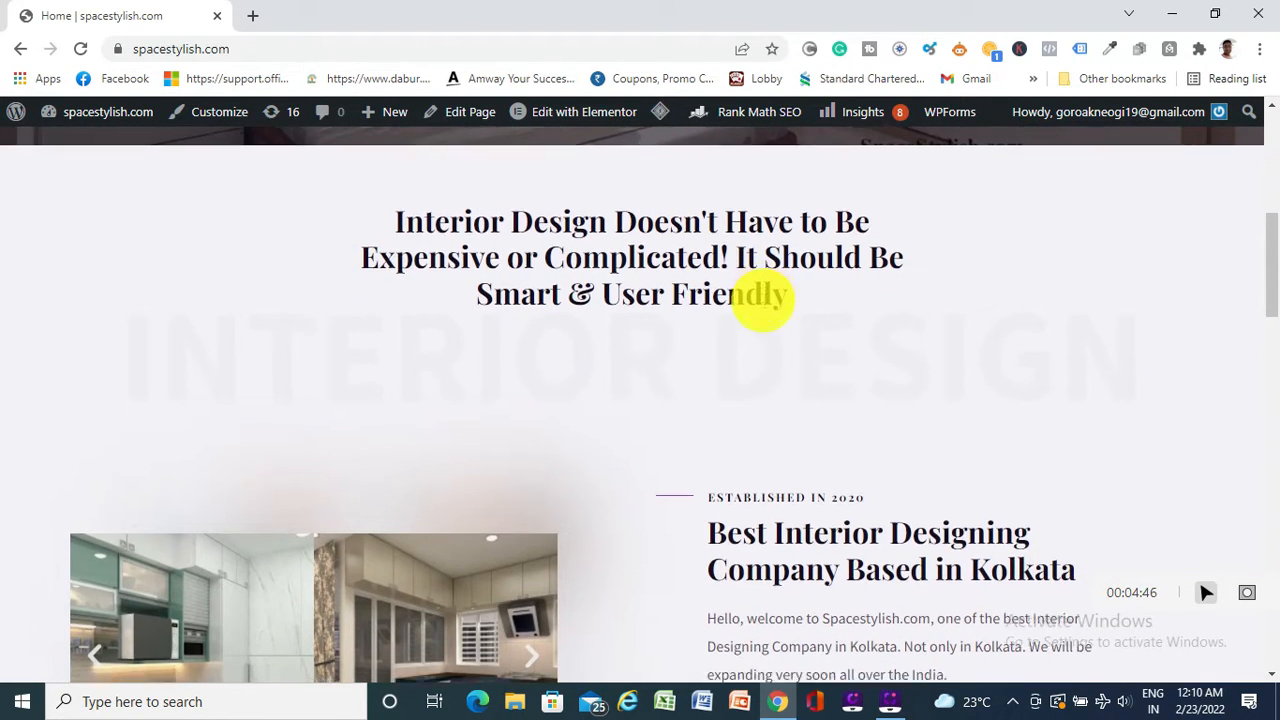
scroll(537, 380, "down", 4)
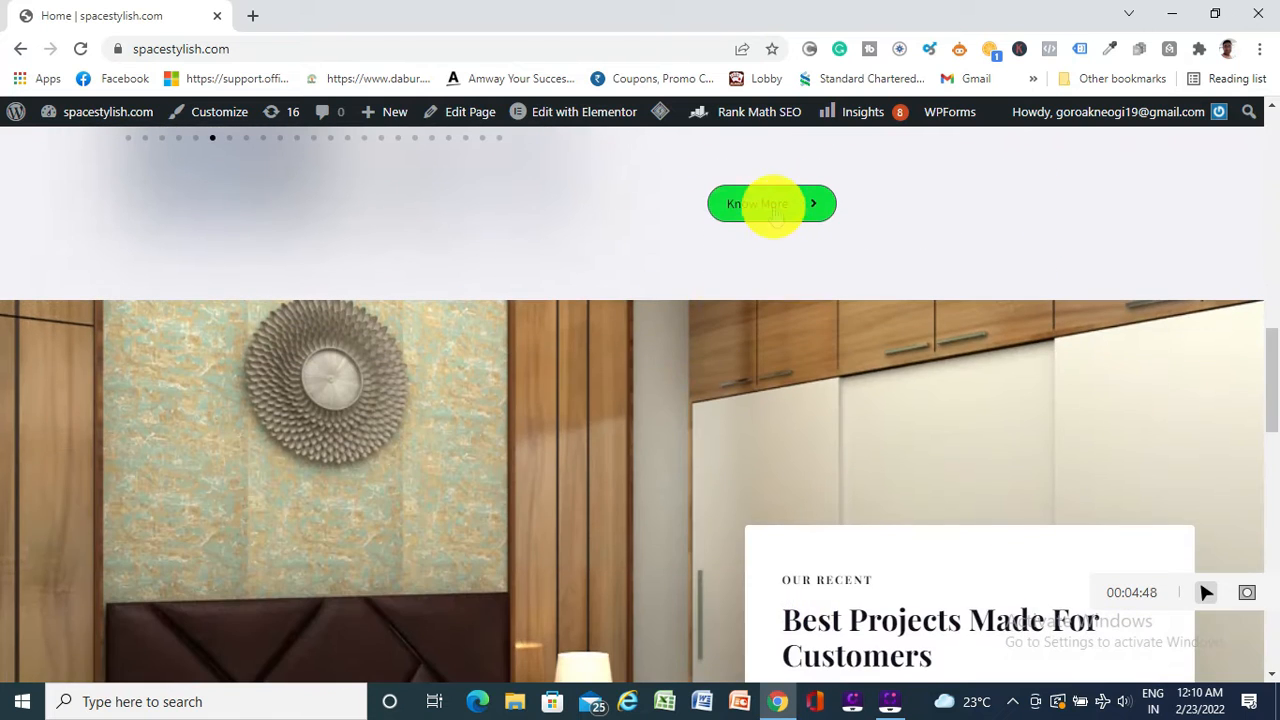
scroll(429, 443, "down", 2)
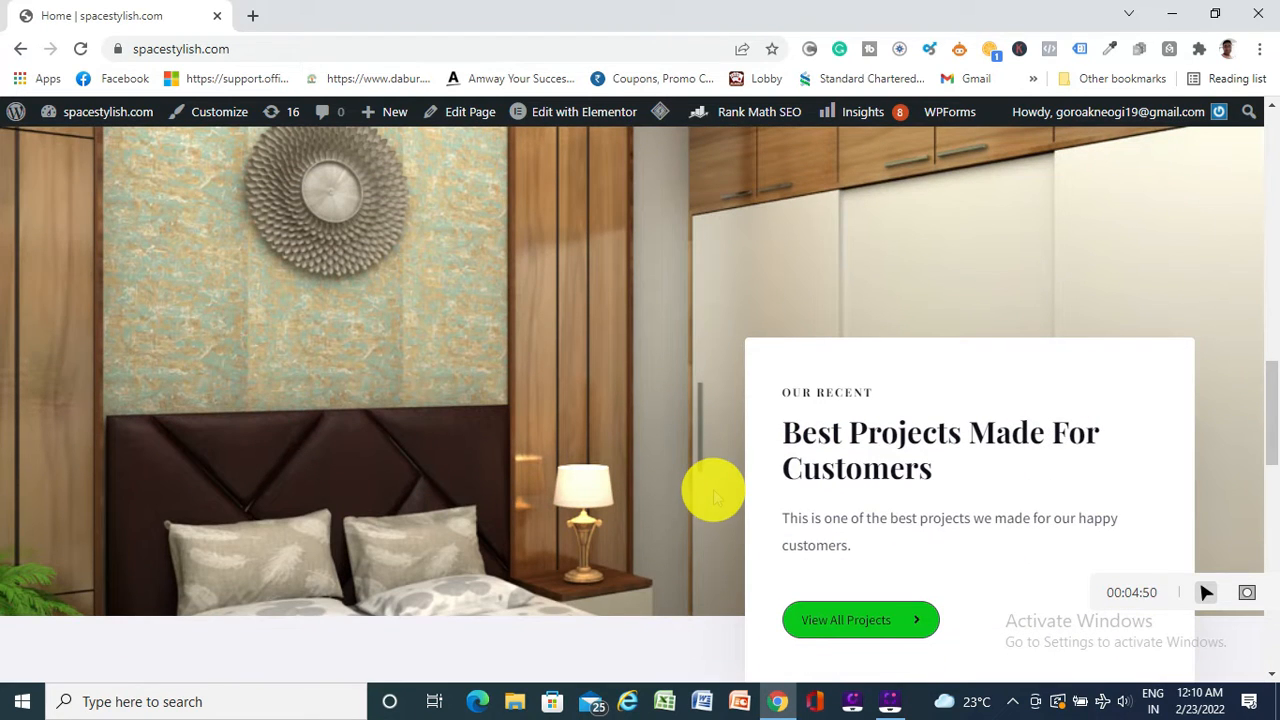
scroll(714, 497, "down", 4)
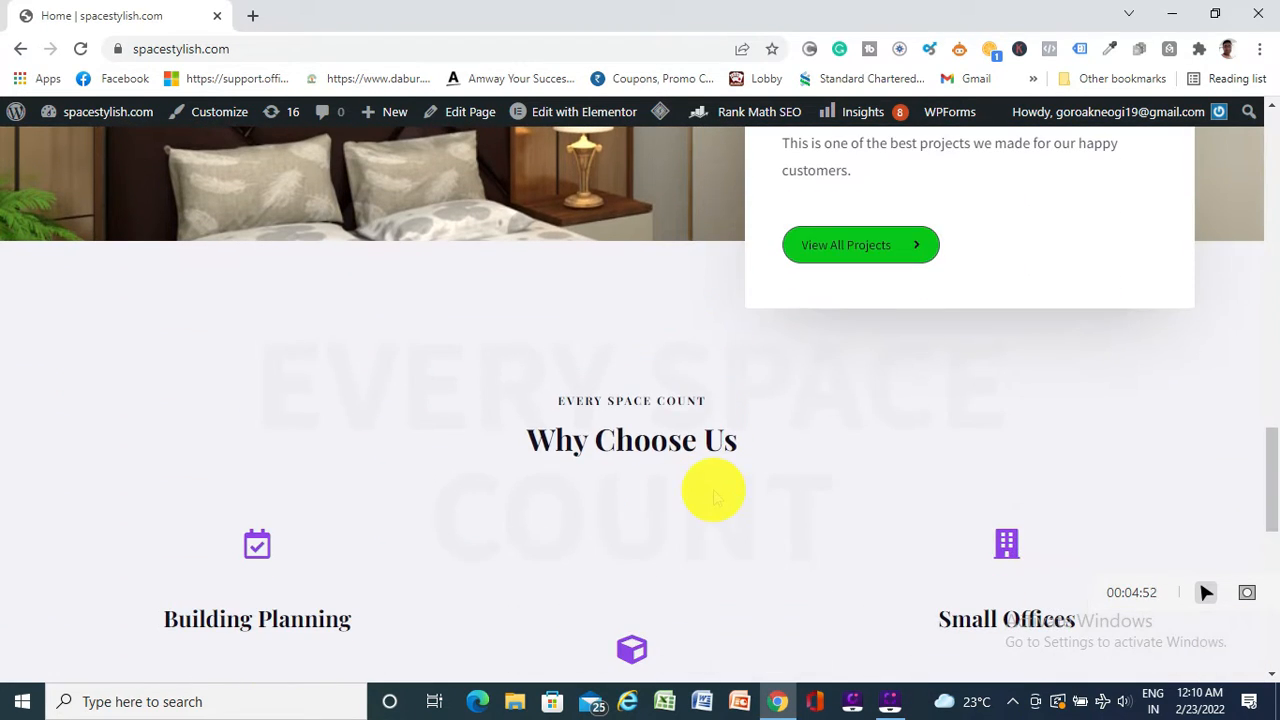
scroll(714, 497, "down", 5)
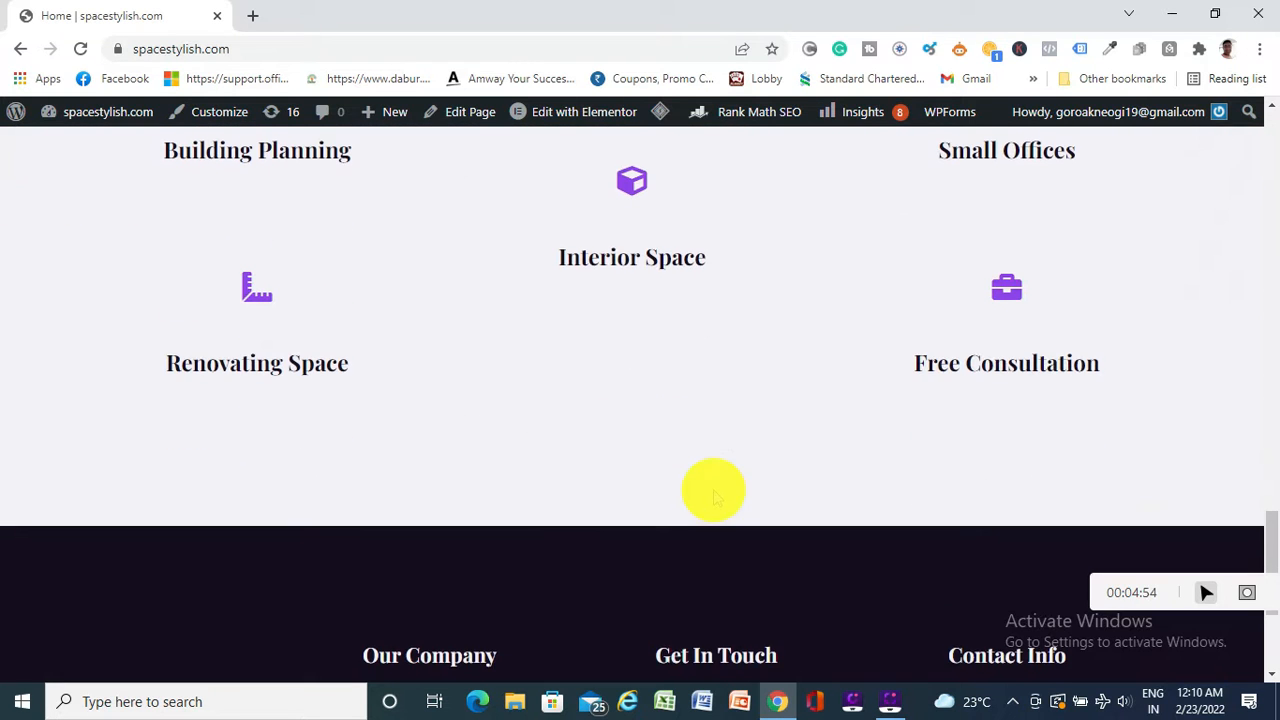
scroll(714, 497, "down", 3)
scroll(714, 497, "up", 12)
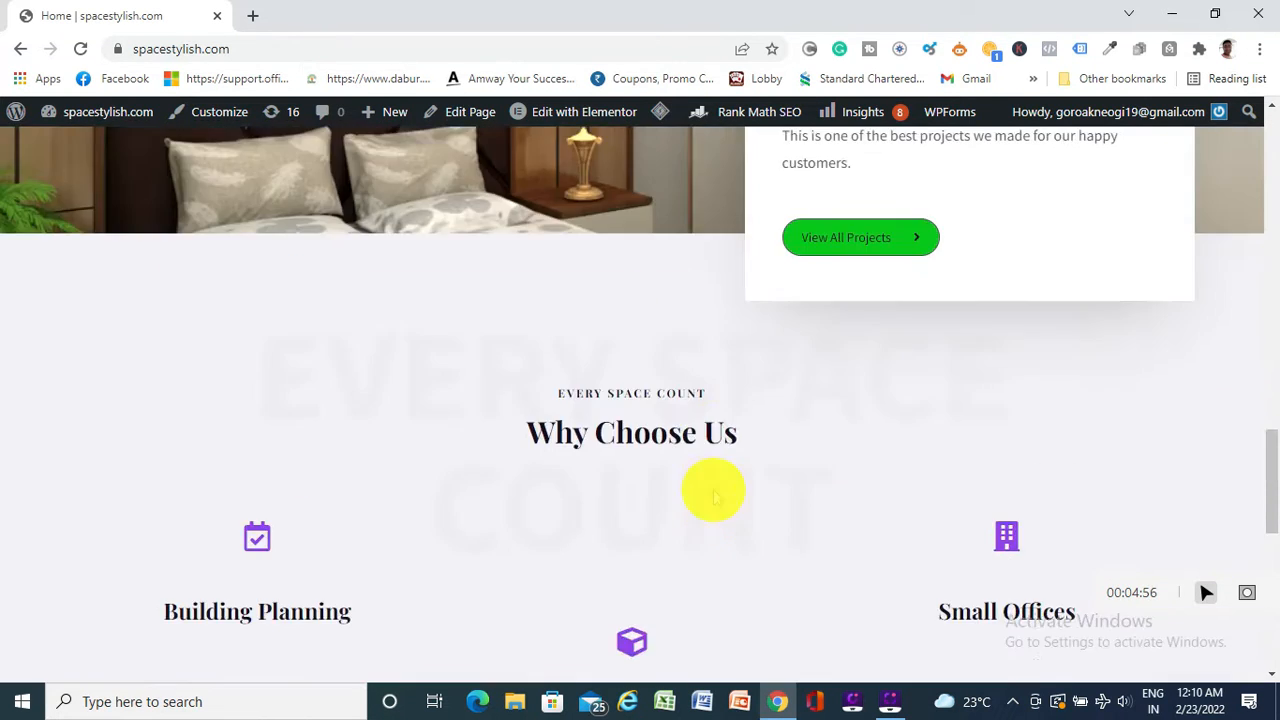
scroll(714, 497, "up", 5)
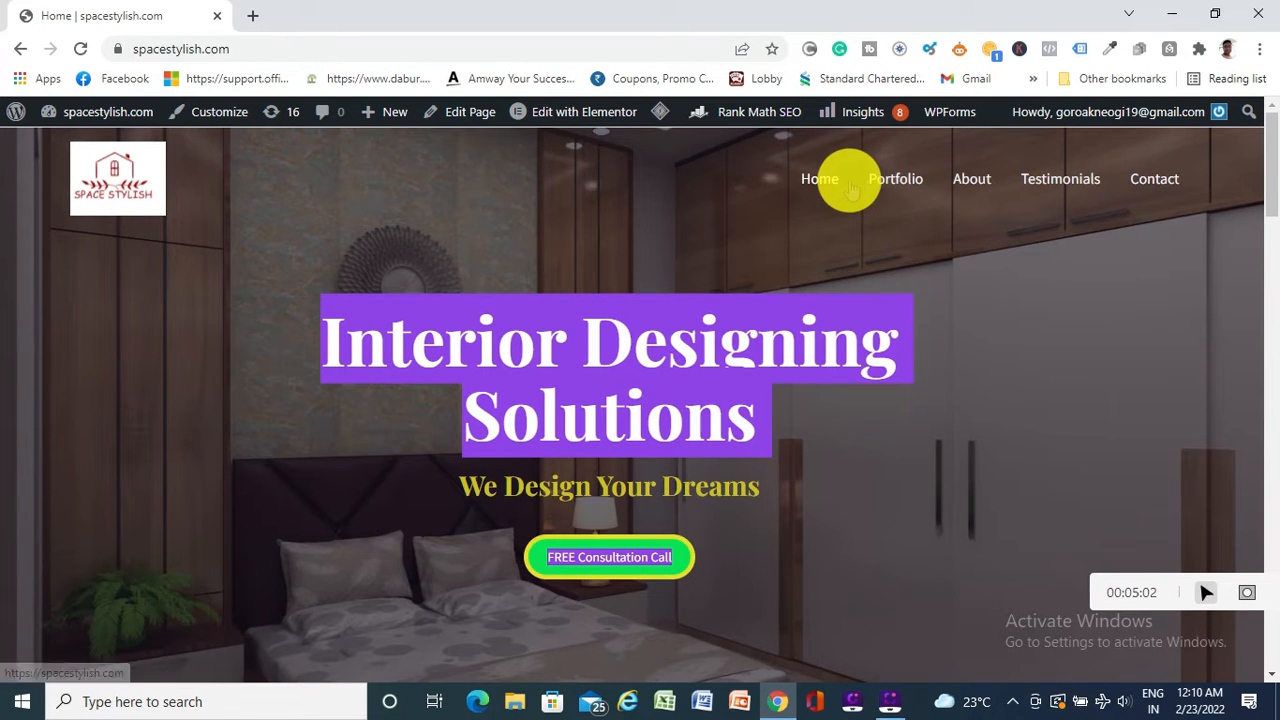
scroll(714, 255, "down", 20)
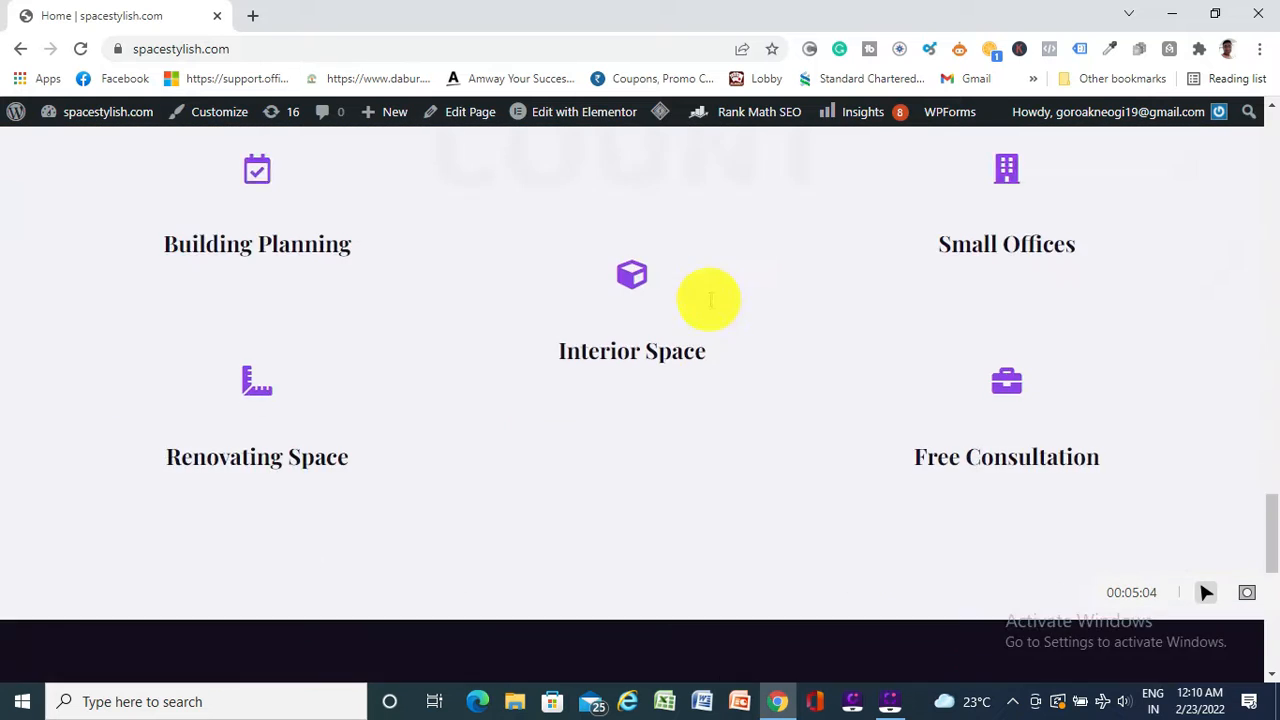
scroll(709, 299, "down", 5)
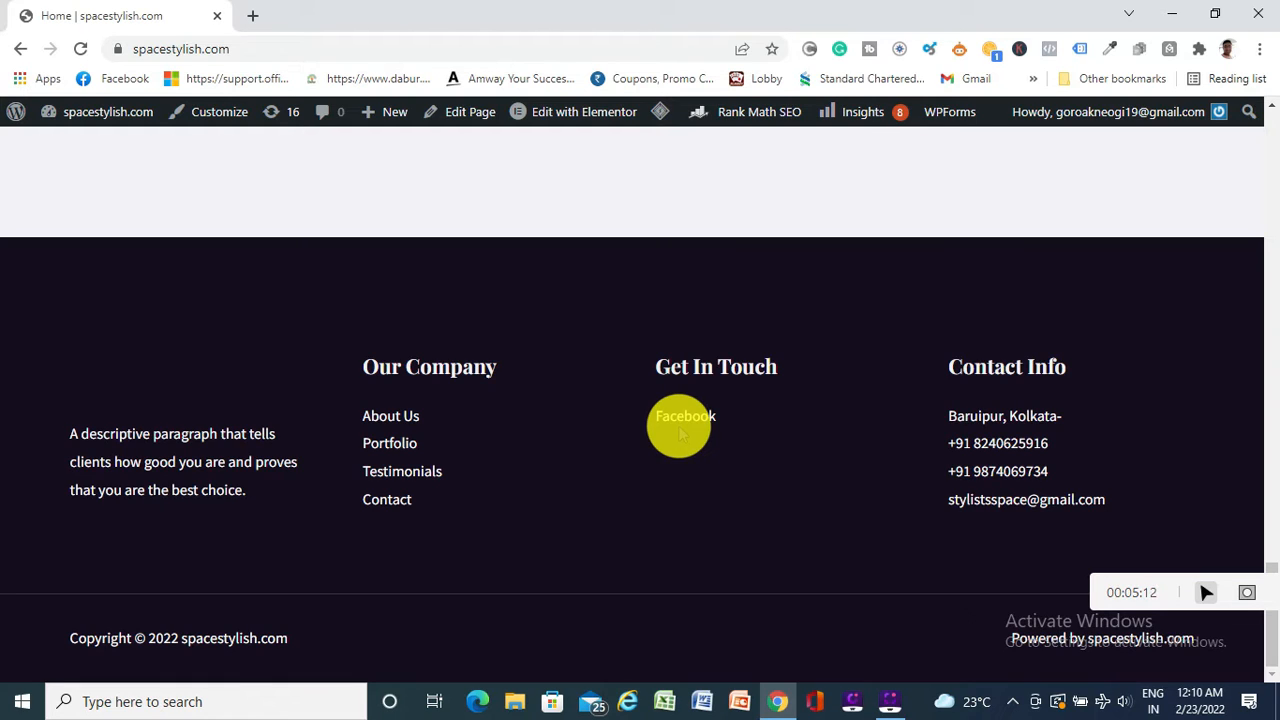
scroll(411, 417, "up", 15)
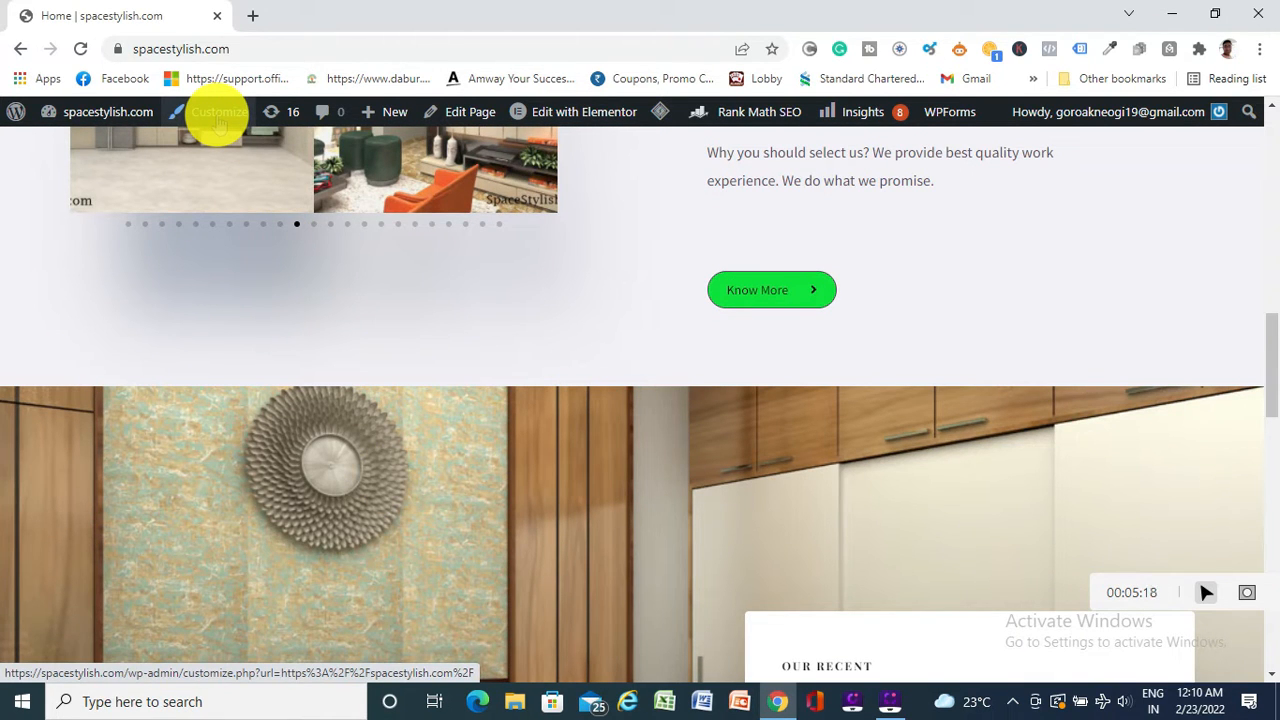
scroll(551, 491, "up", 10)
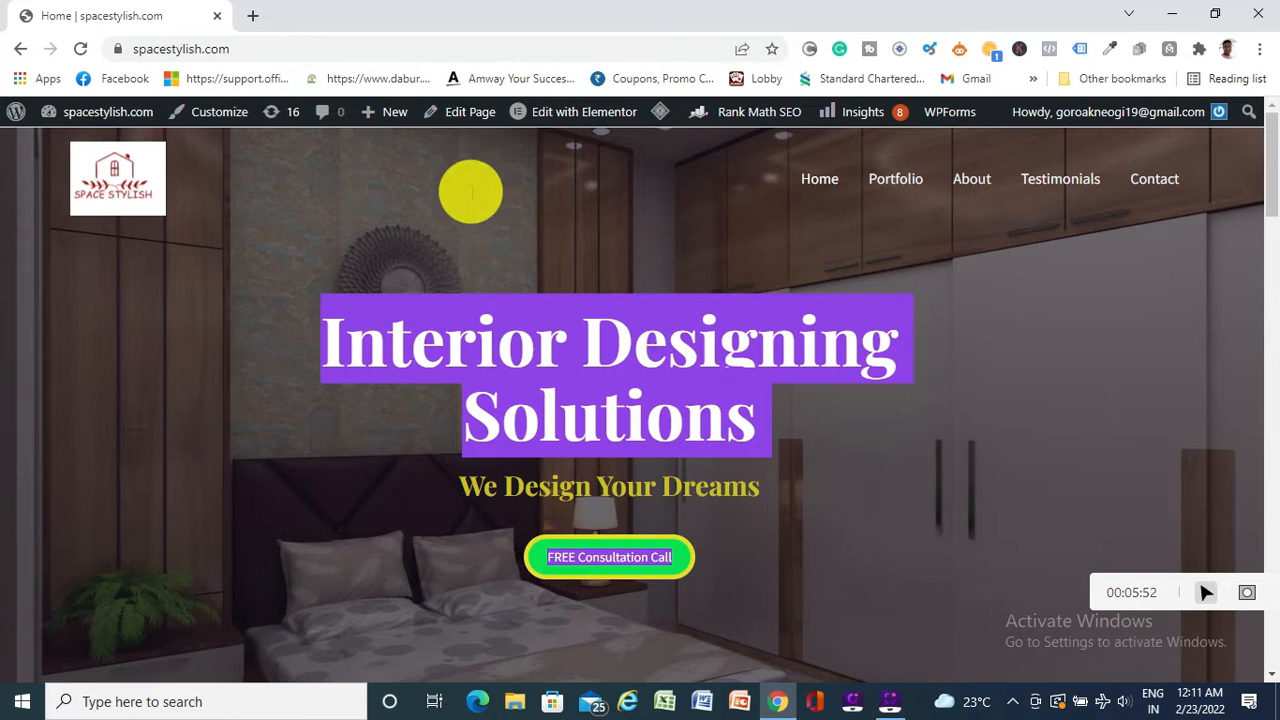
Launch Edit with Elementor for the Home page from the admin bar
mouse_move(572, 118)
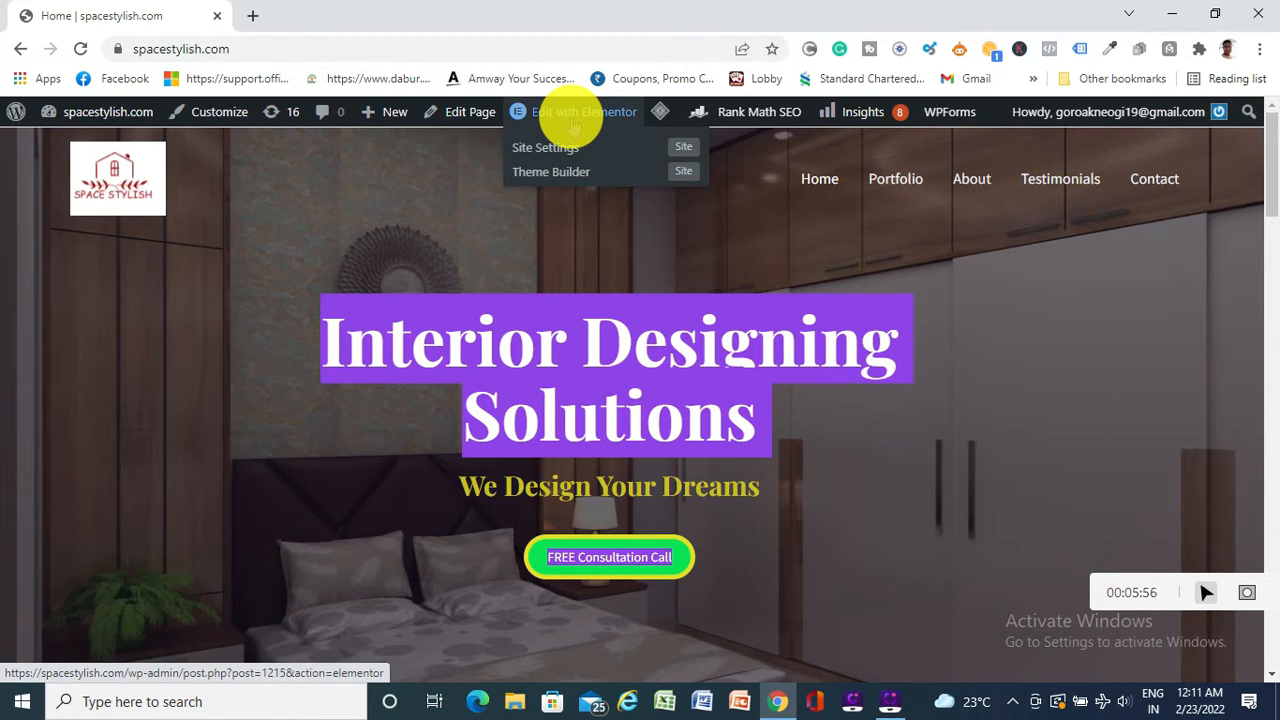
left_click(572, 118)
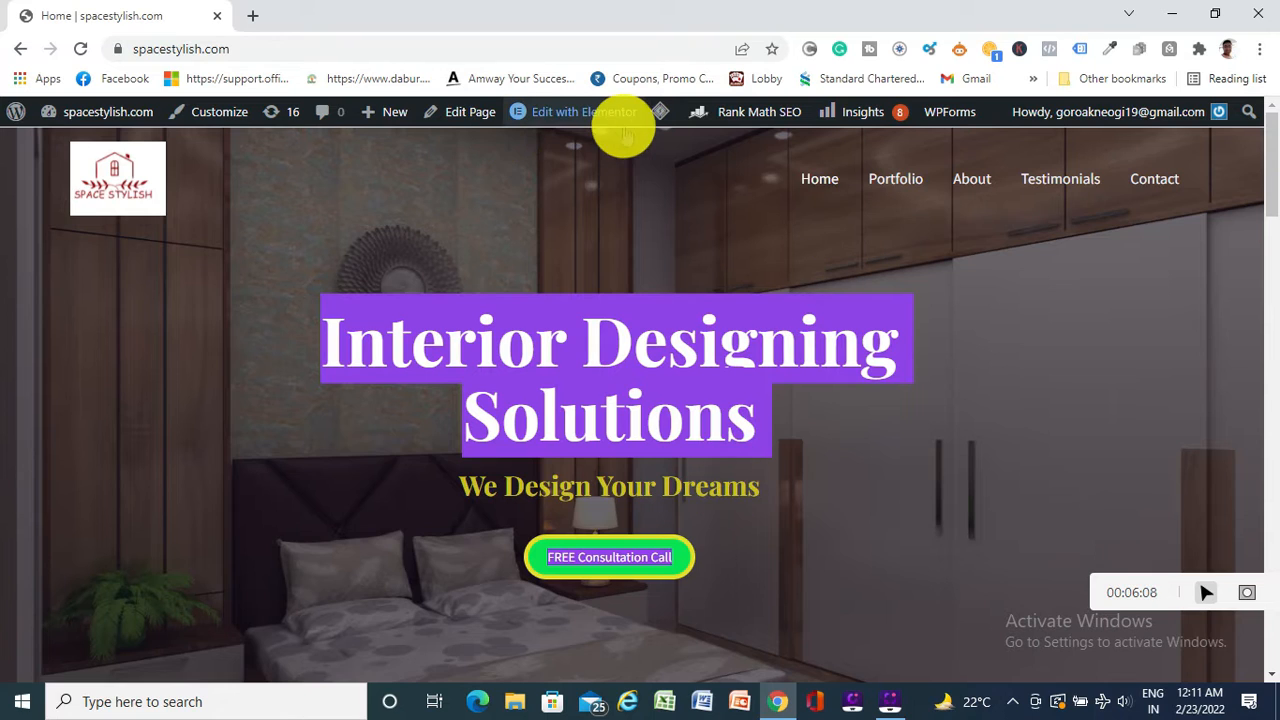
mouse_move(604, 130)
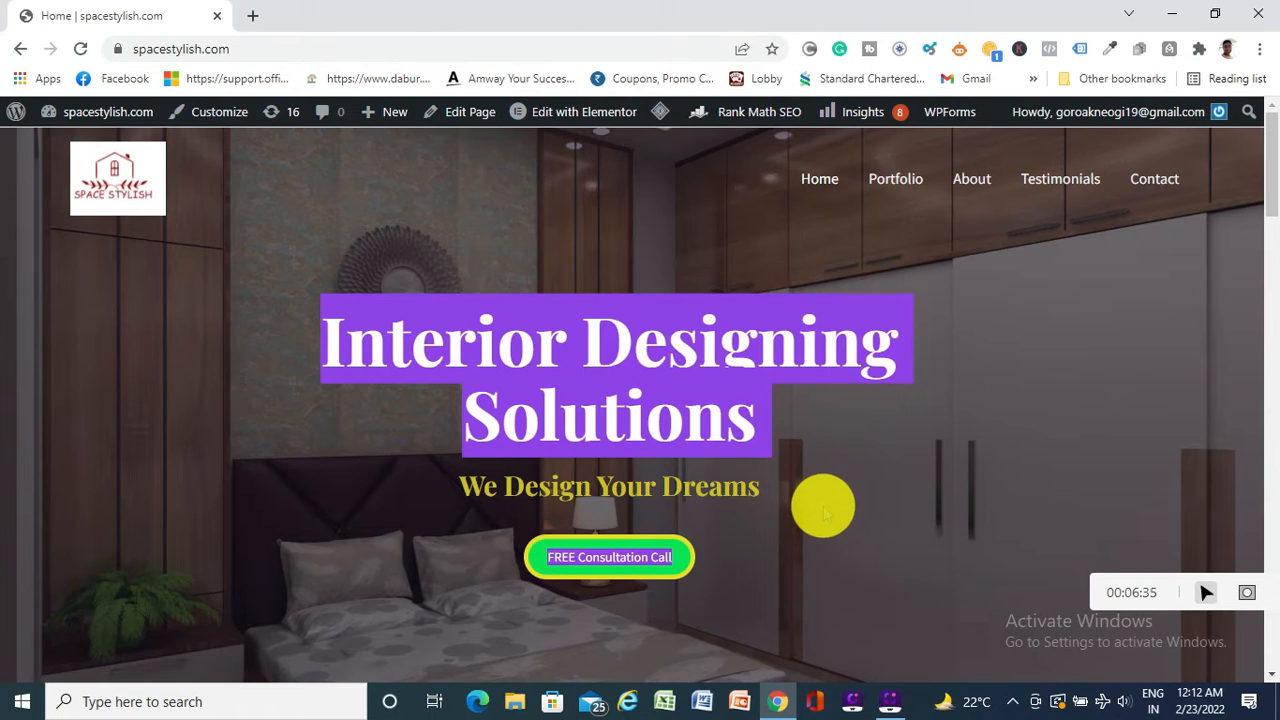
mouse_move(605, 108)
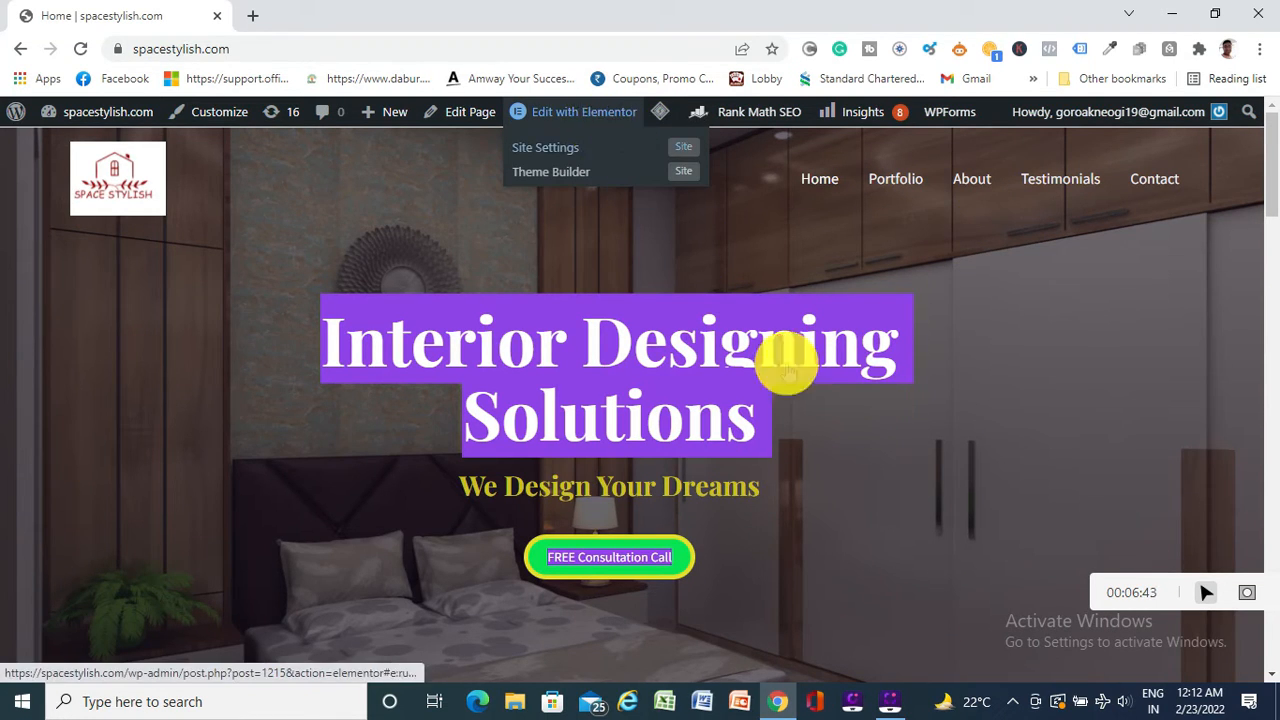
mouse_move(965, 112)
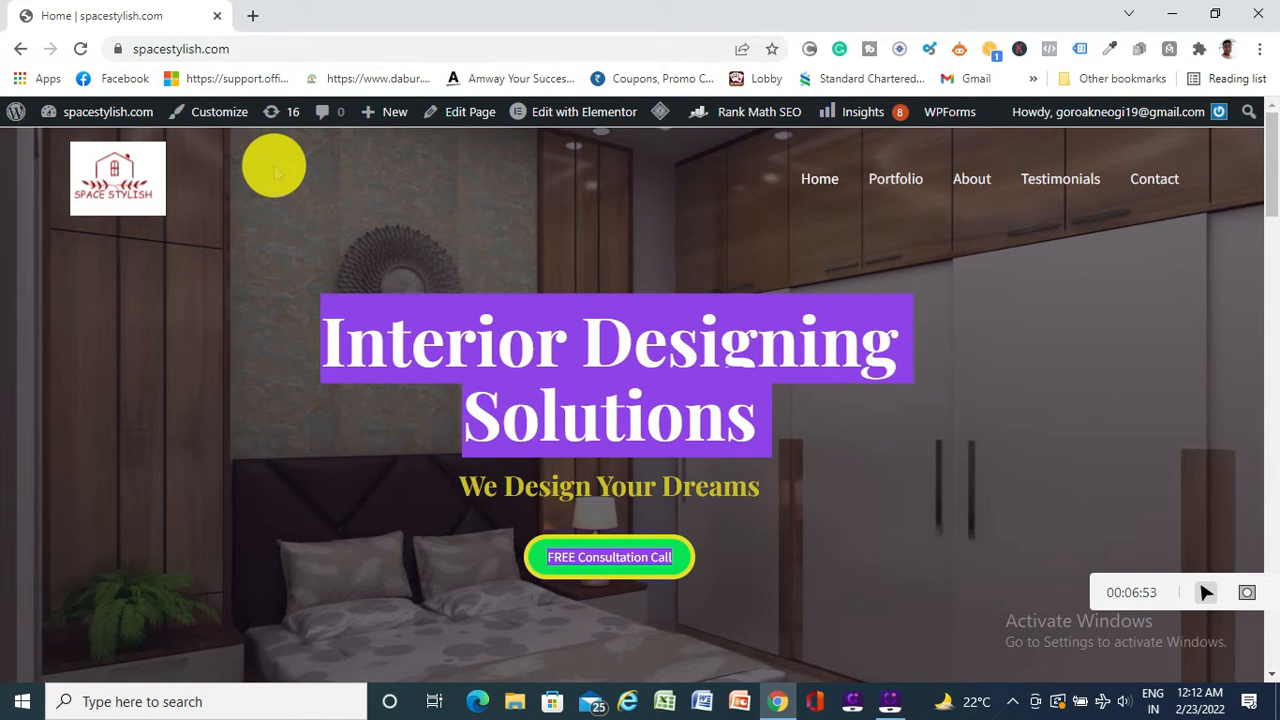
Clear the hero text selection and scroll the page while the editor loads
left_click(200, 350)
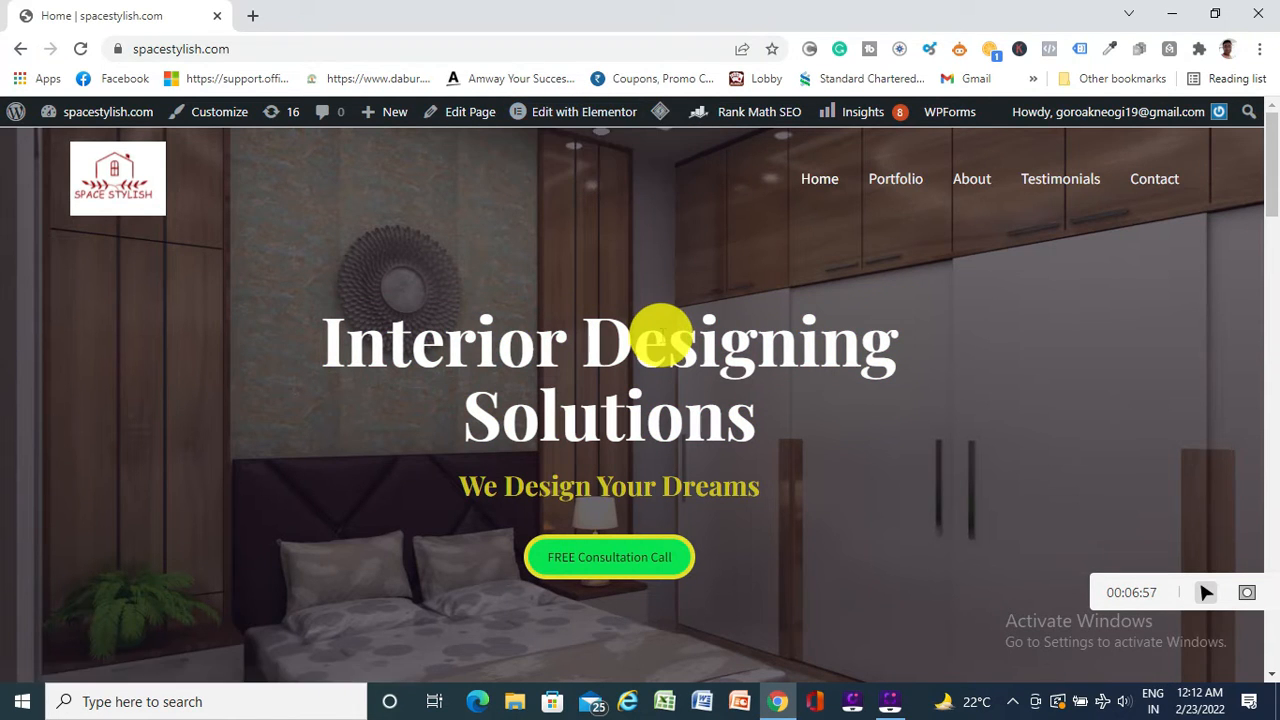
scroll(663, 337, "down", 3)
scroll(663, 337, "up", 3)
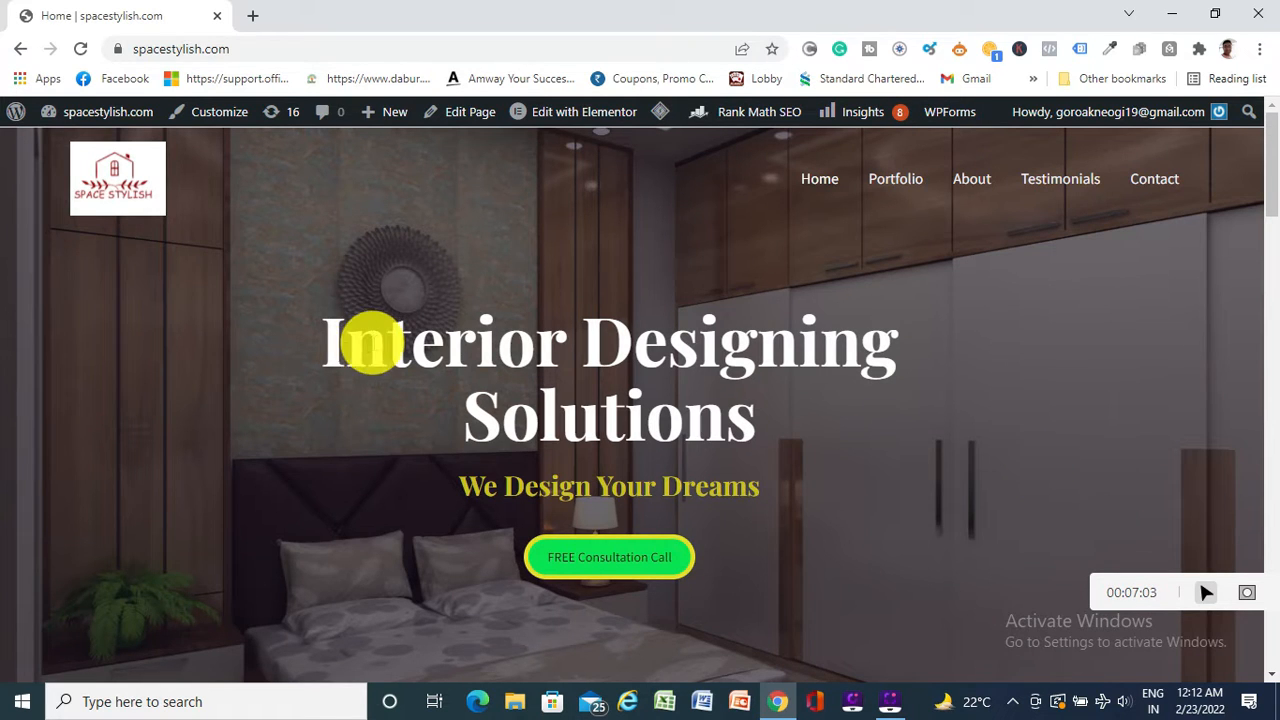
scroll(461, 487, "down", 5)
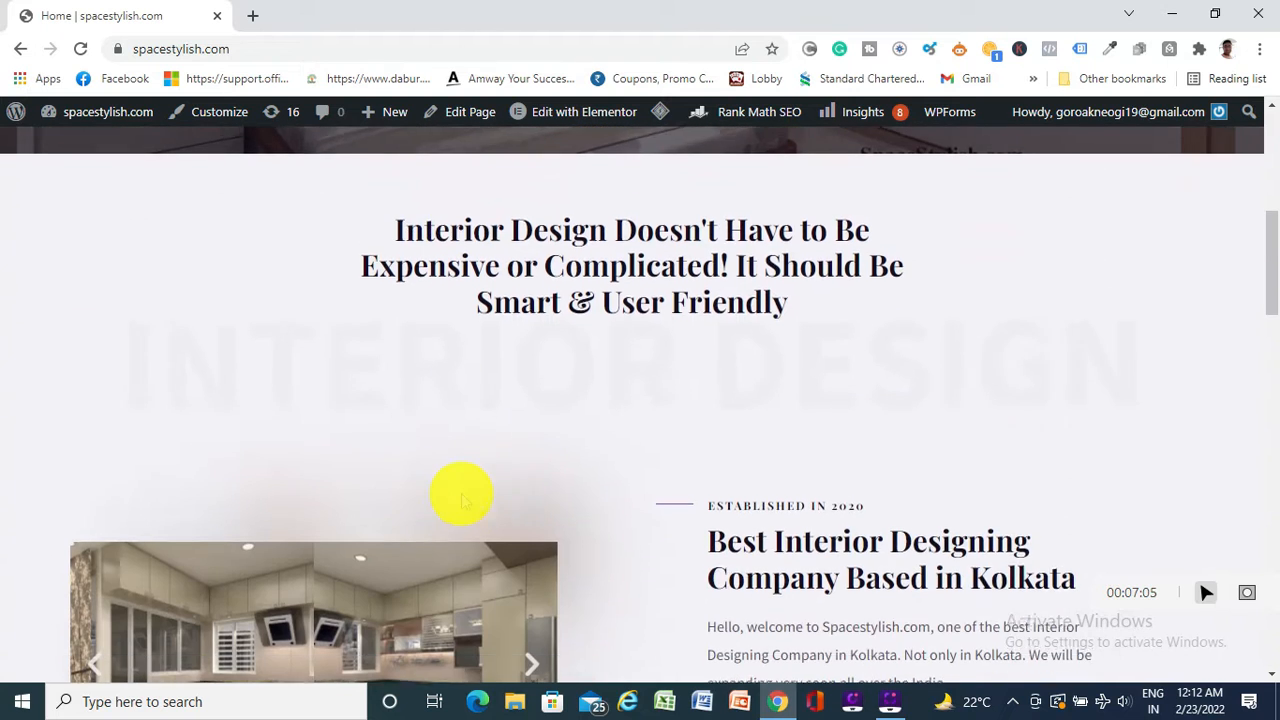
scroll(694, 451, "down", 8)
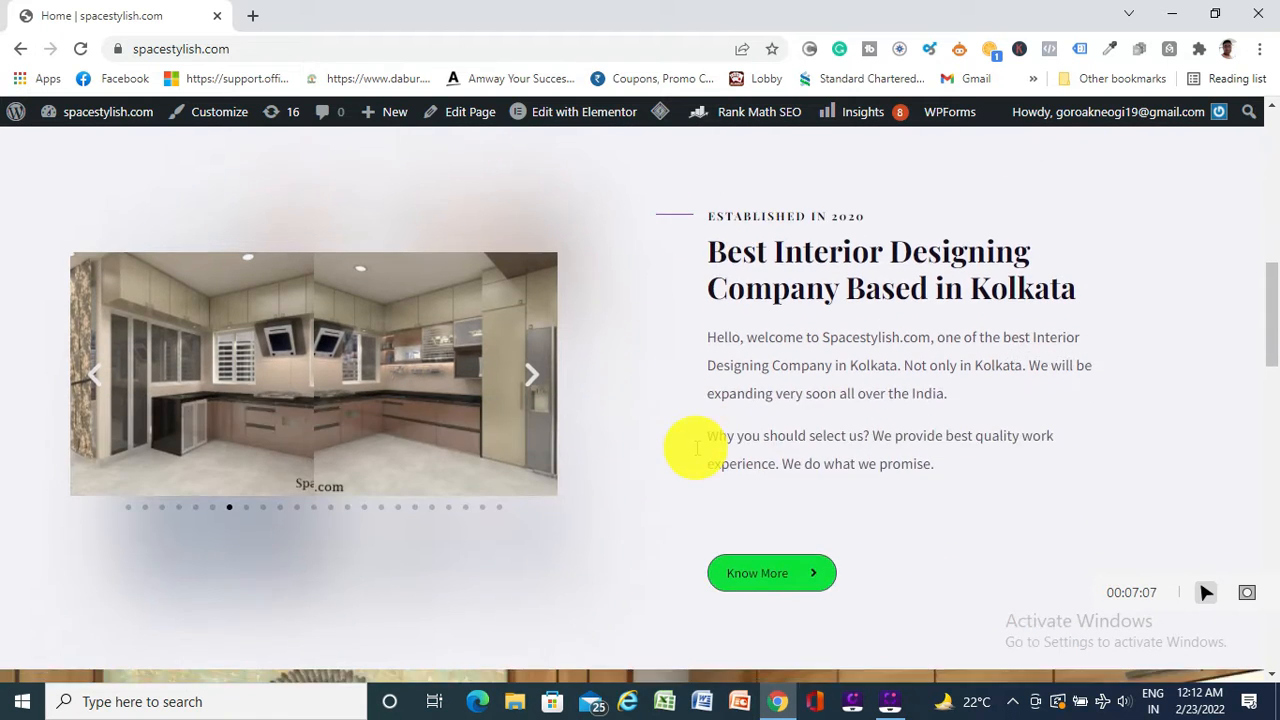
scroll(650, 480, "up", 15)
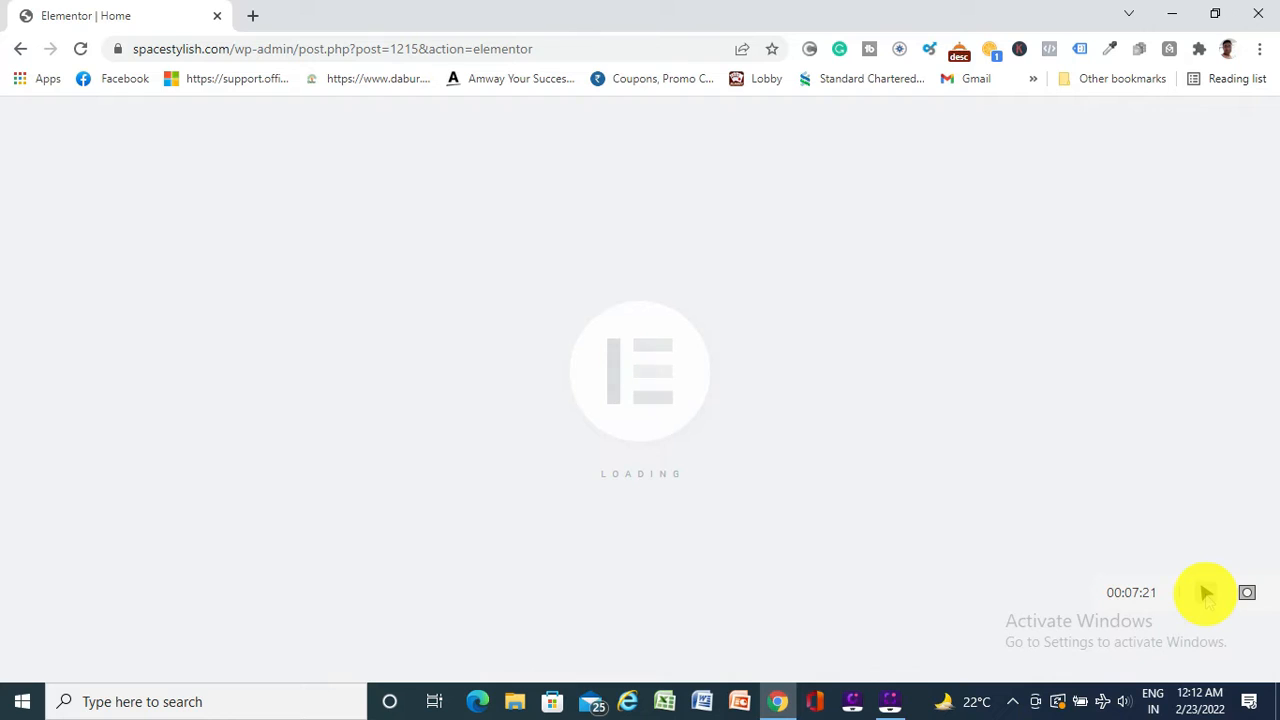
Scroll the loaded Home page canvas down through its sections and back to the hero
left_click(1206, 594)
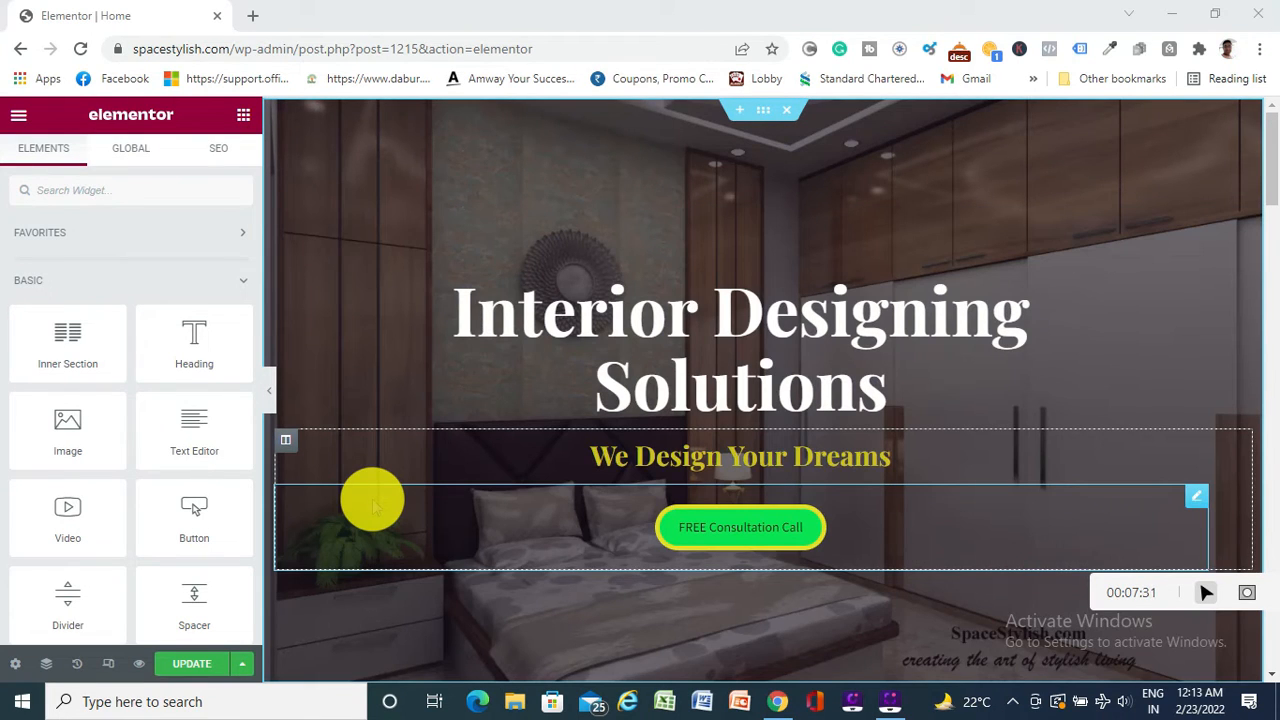
scroll(757, 277, "down", 4)
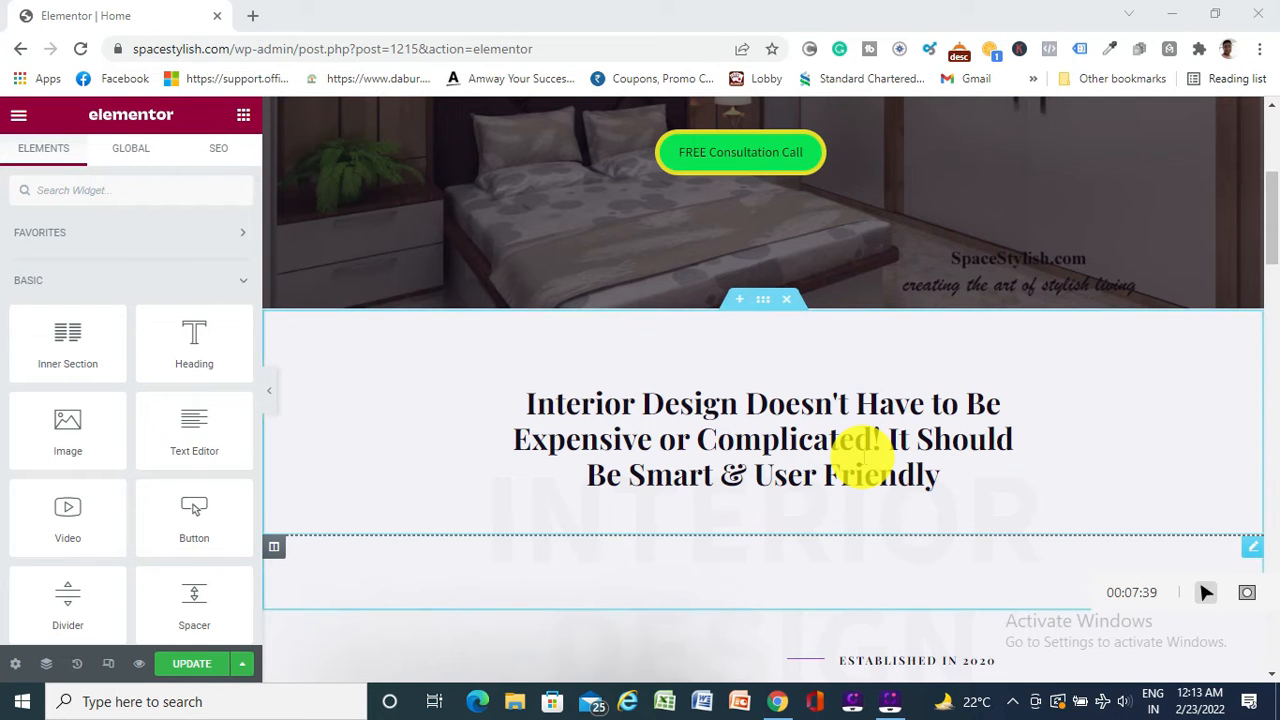
scroll(862, 456, "down", 5)
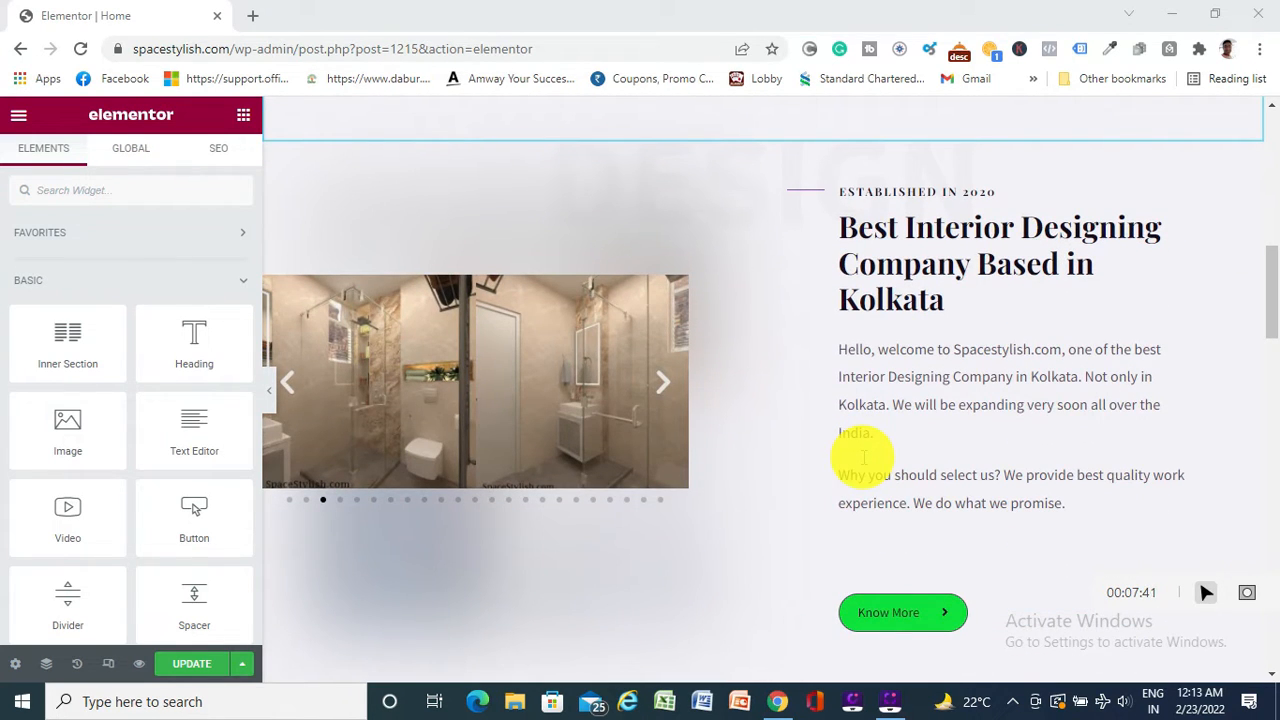
scroll(862, 457, "down", 10)
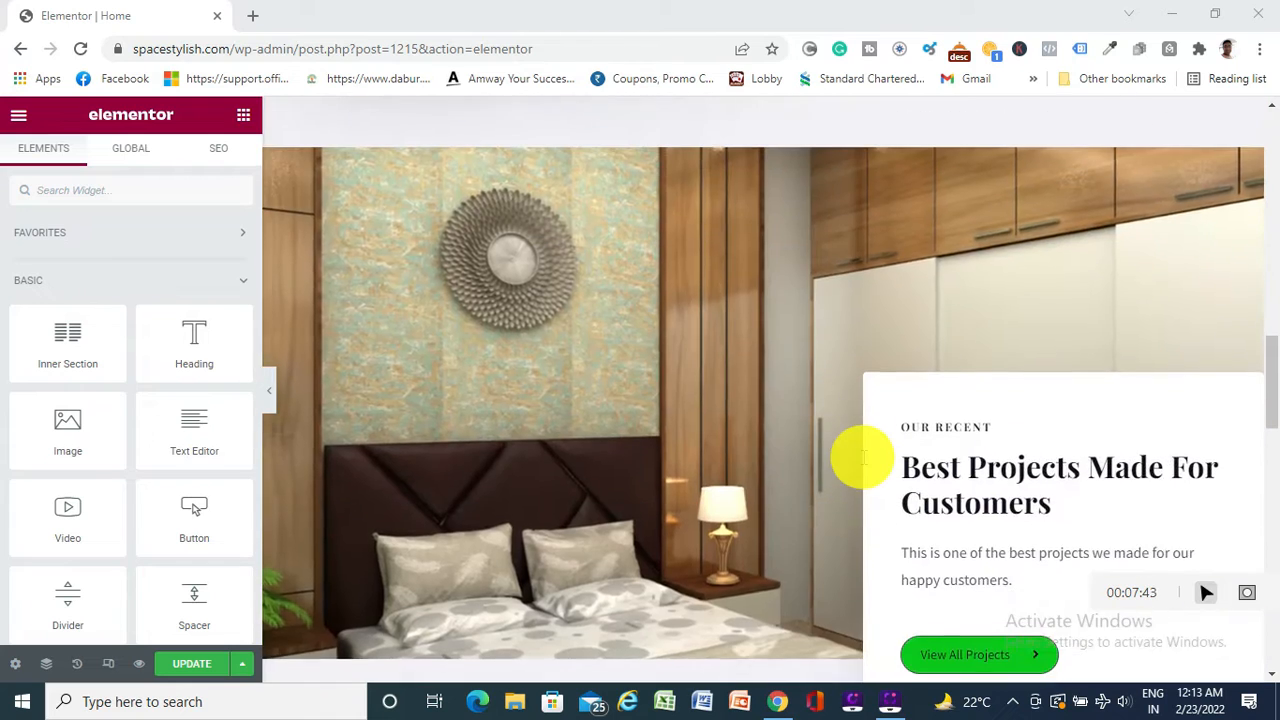
scroll(862, 456, "up", 15)
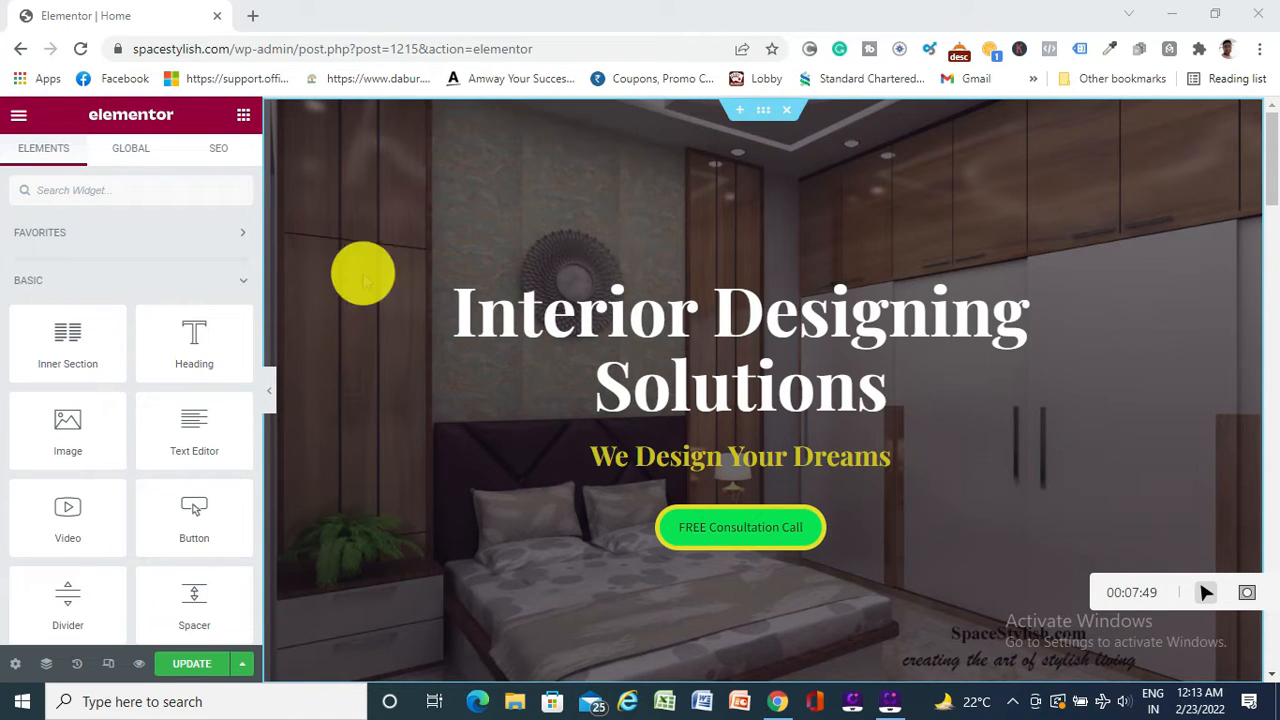
Show the hero section's Style background settings: bedroom image, Center Center, Cover
left_click(763, 113)
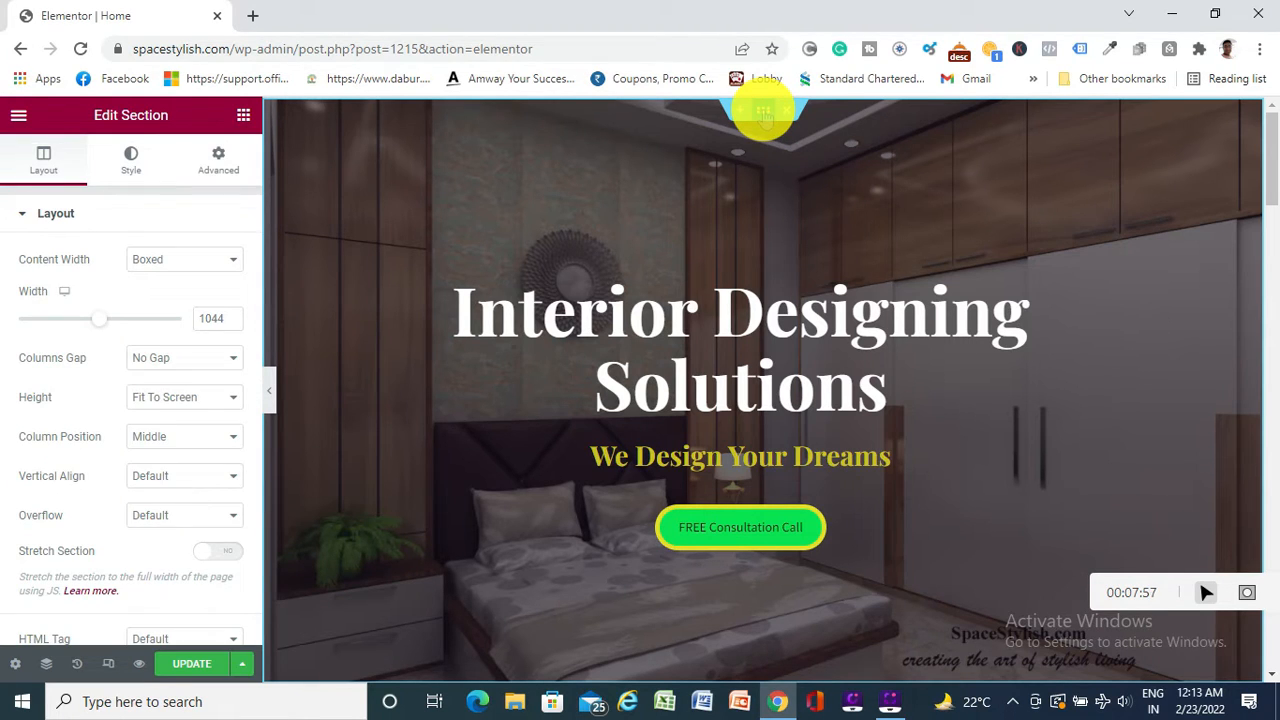
left_click(131, 160)
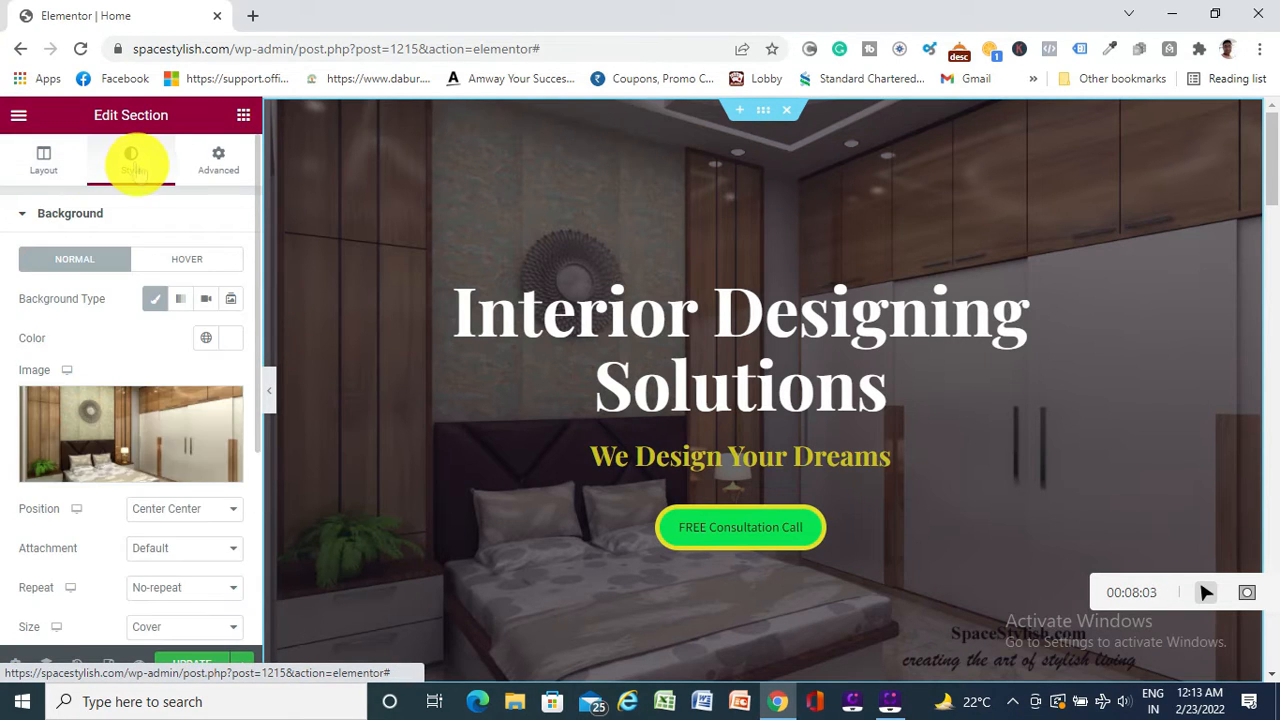
mouse_move(57, 423)
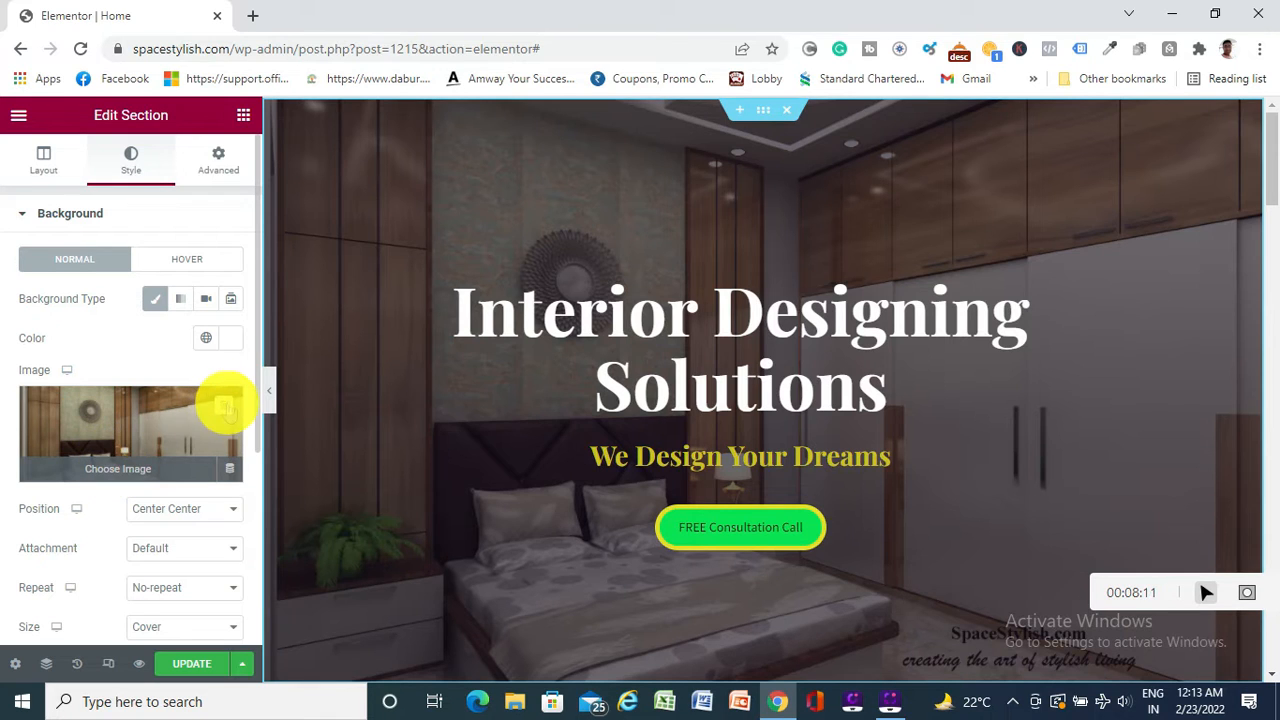
Browse the Media Library for a hero background image, then switch to Upload files
left_click(118, 468)
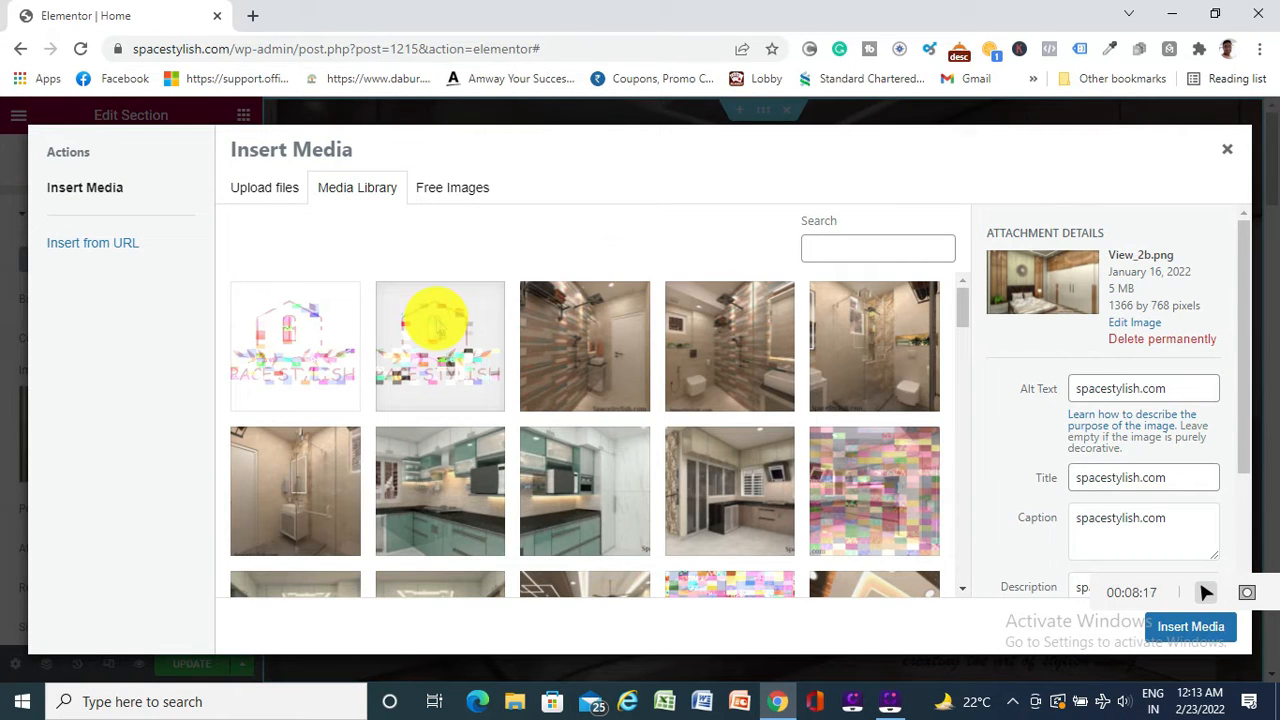
scroll(598, 318, "down", 3)
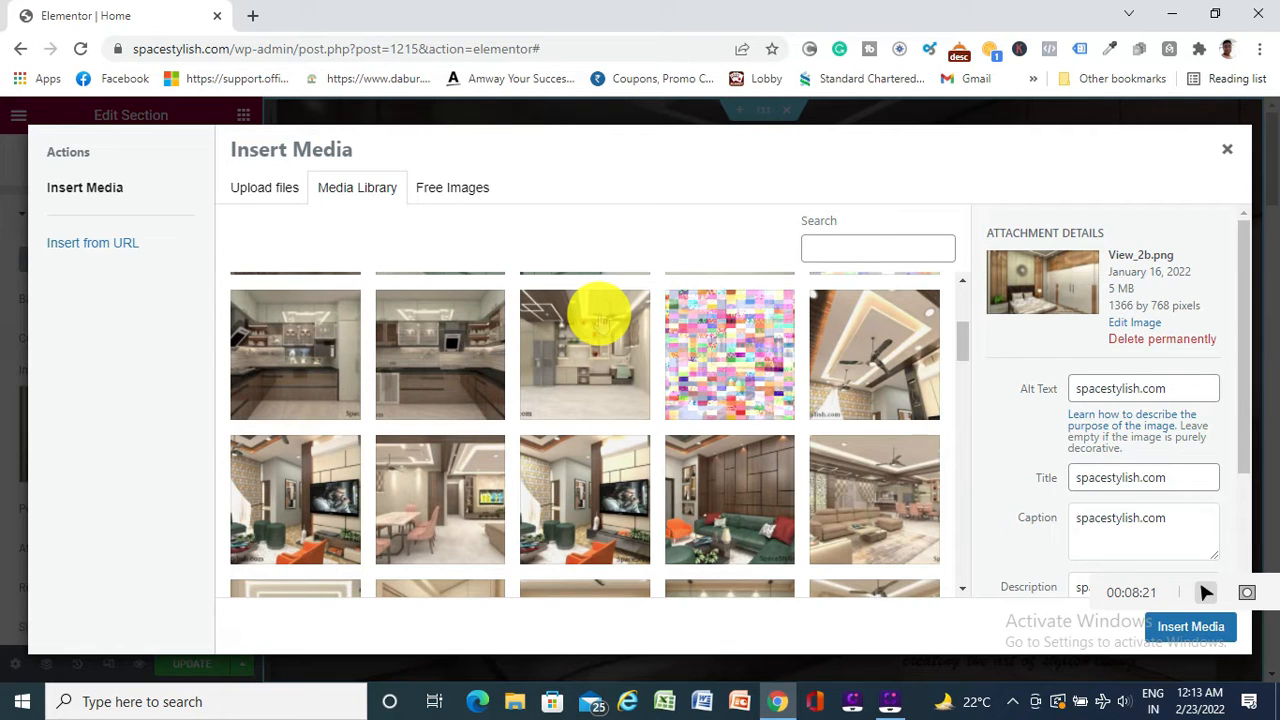
scroll(598, 318, "down", 1)
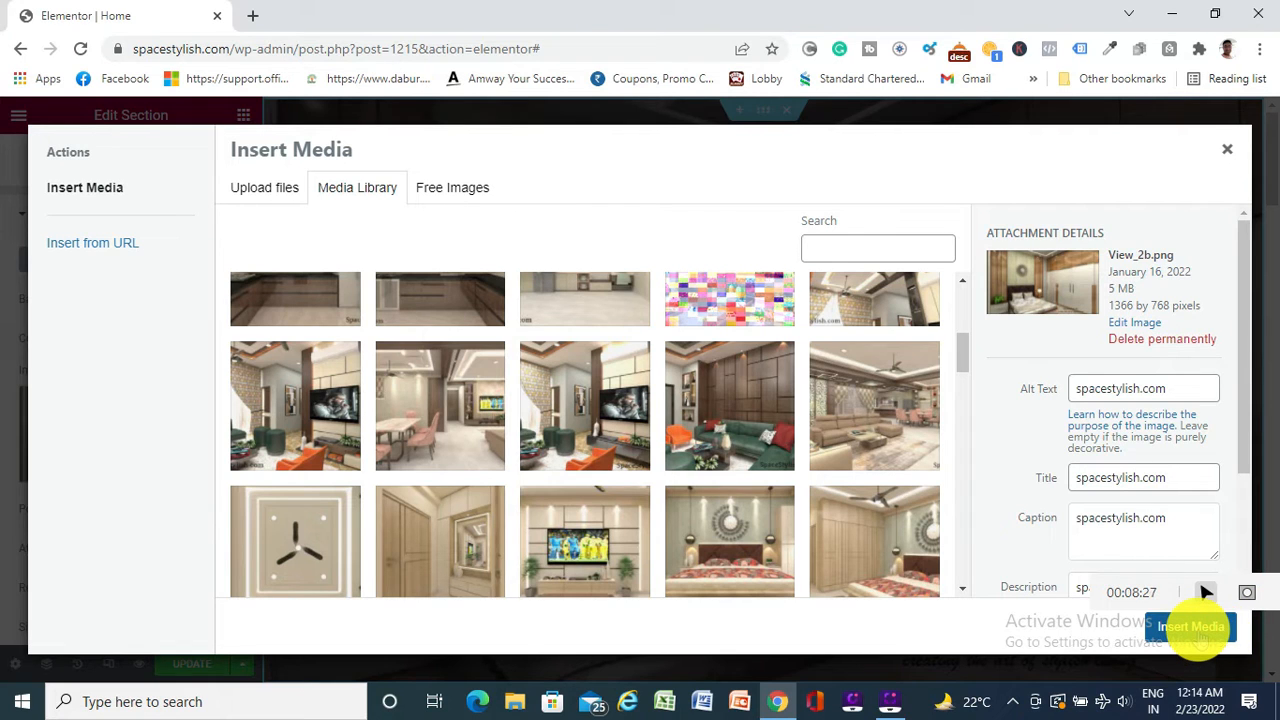
scroll(518, 352, "down", 1)
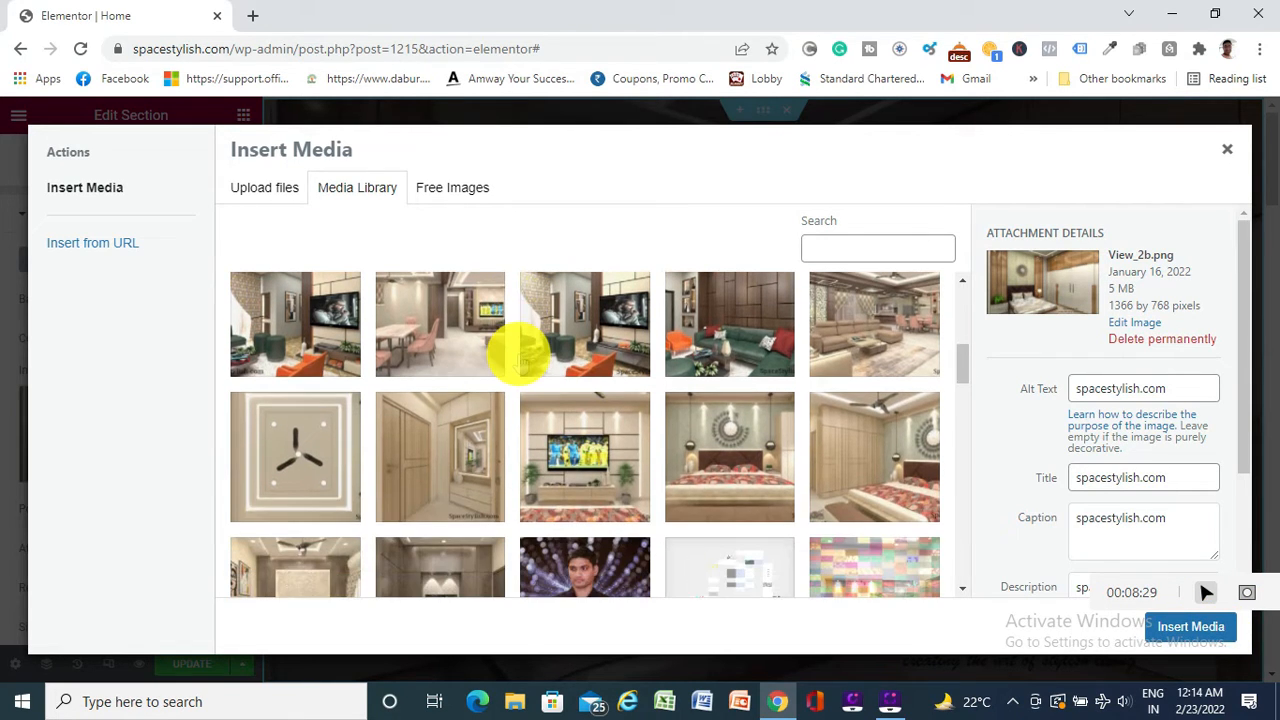
scroll(518, 352, "down", 5)
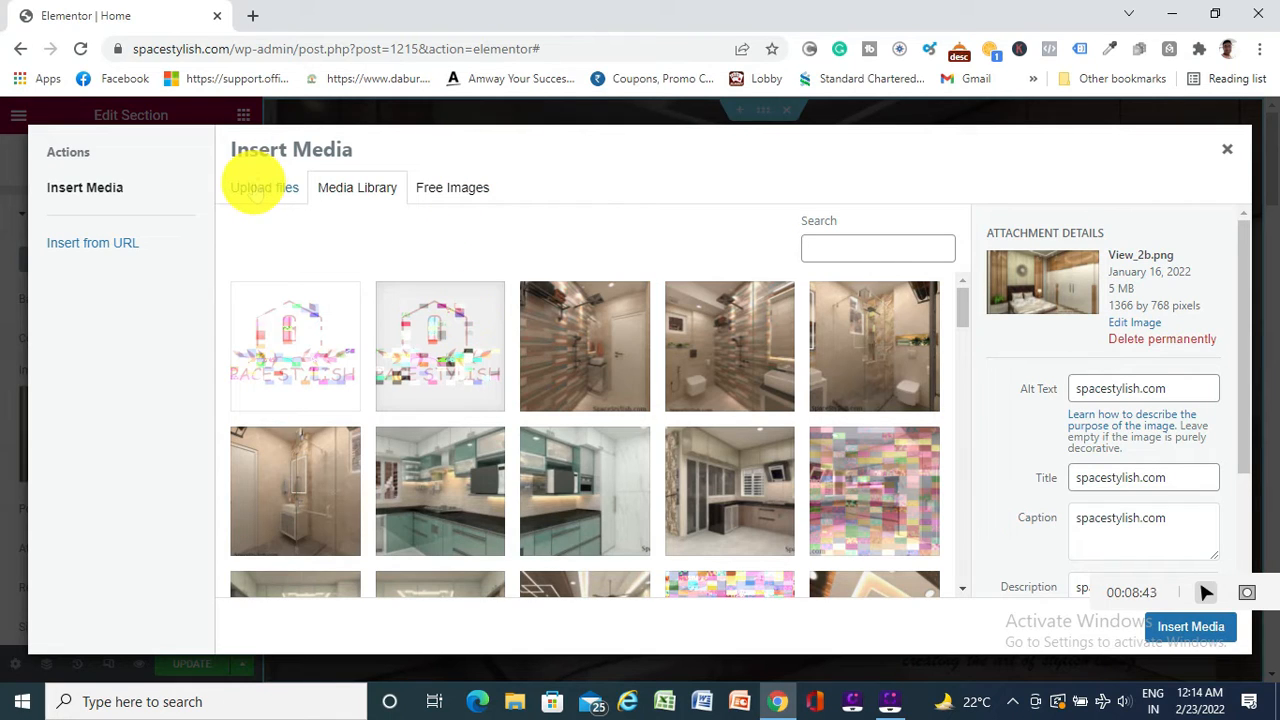
left_click(256, 193)
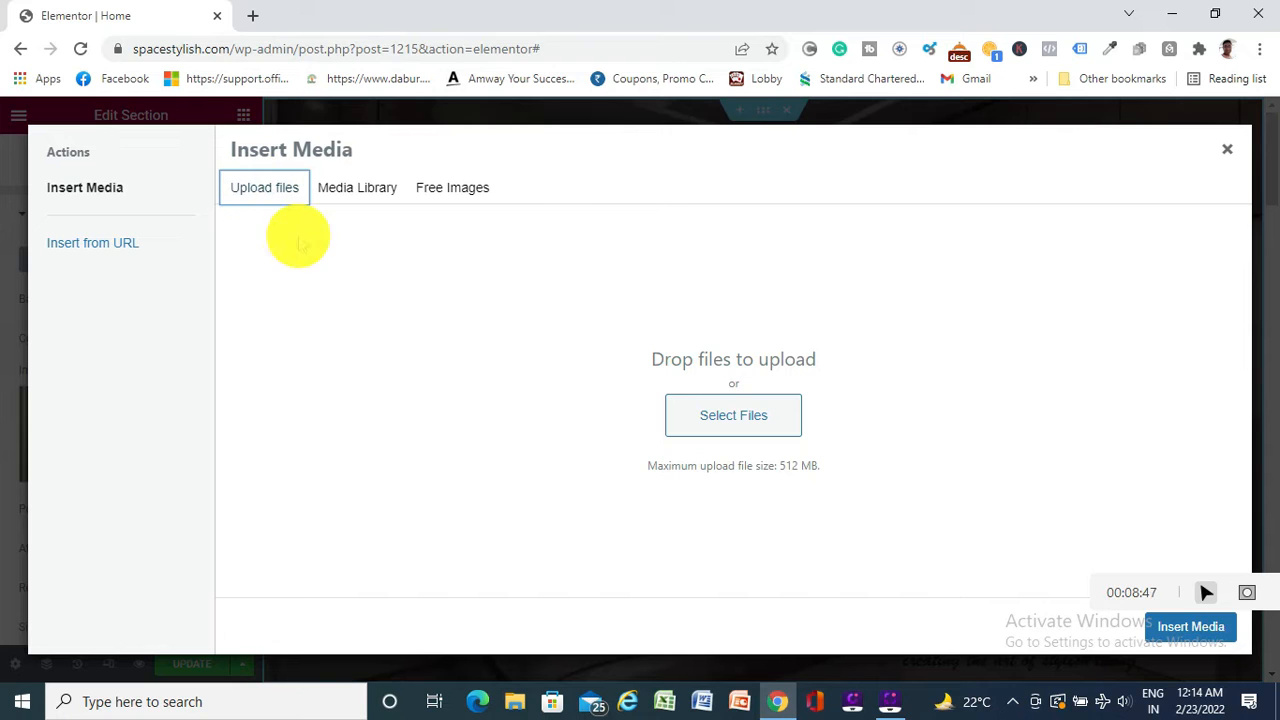
left_click(718, 405)
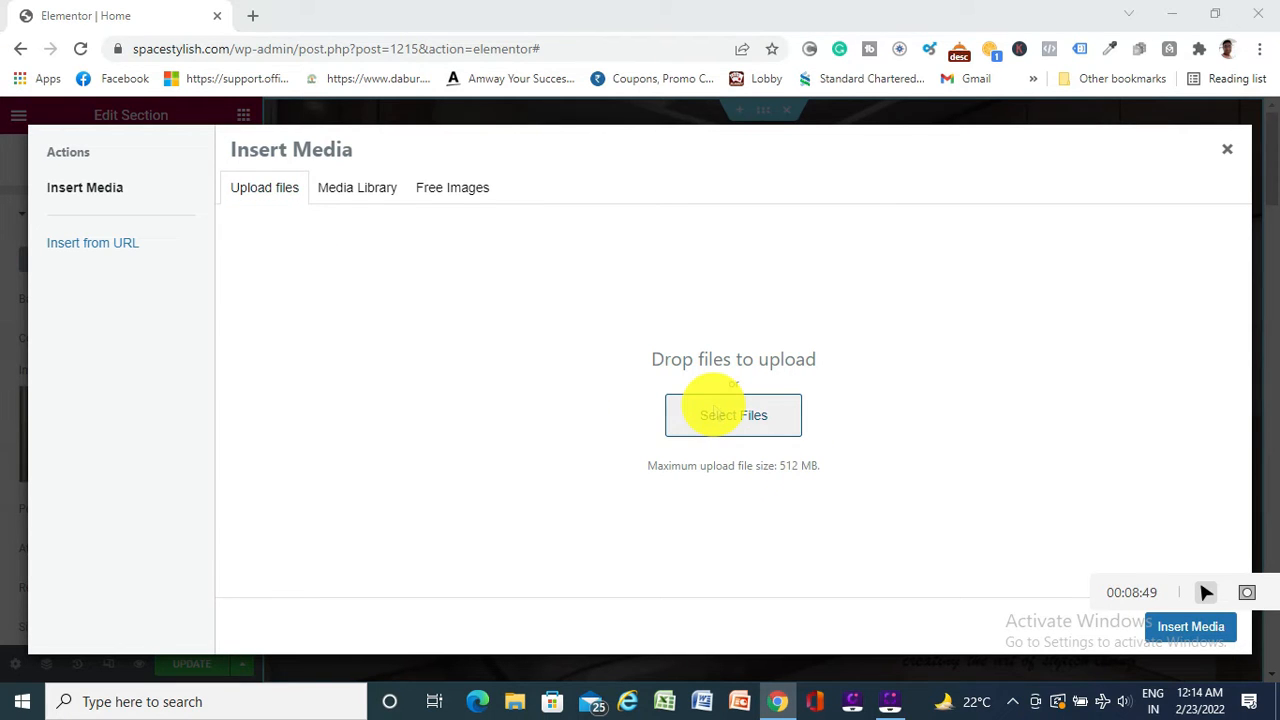
scroll(252, 326, "up", 1)
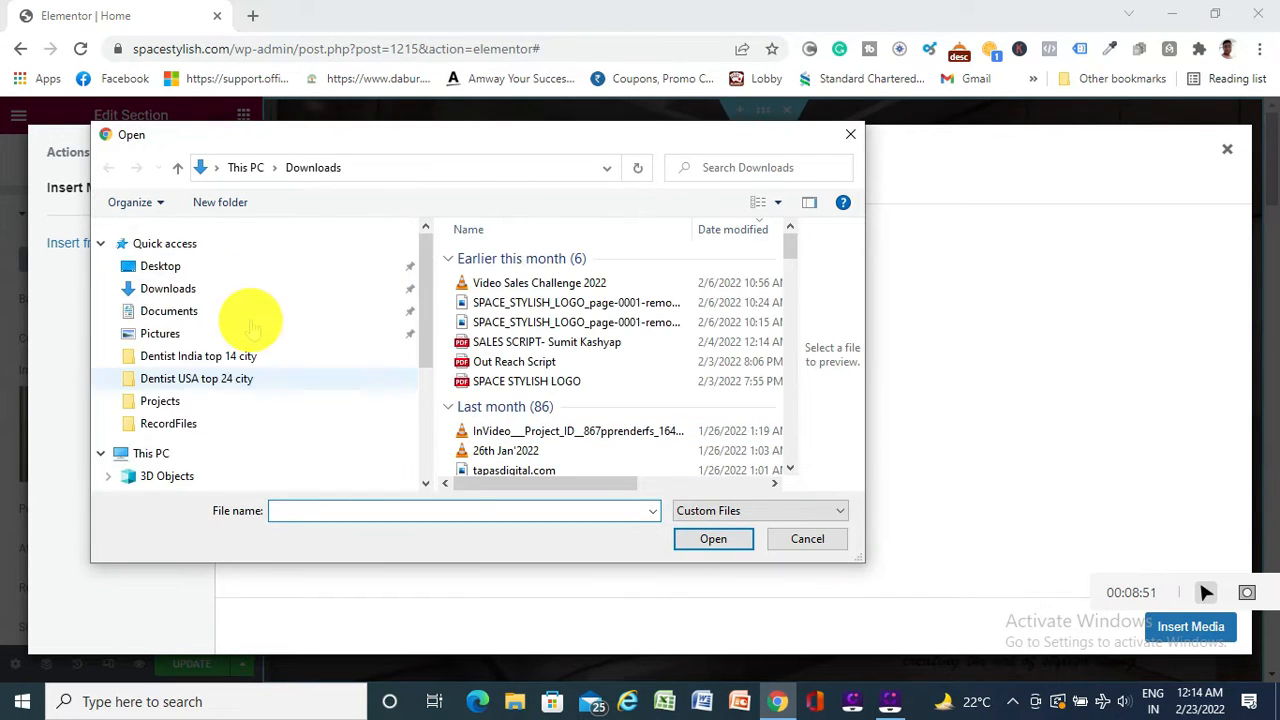
left_click(160, 265)
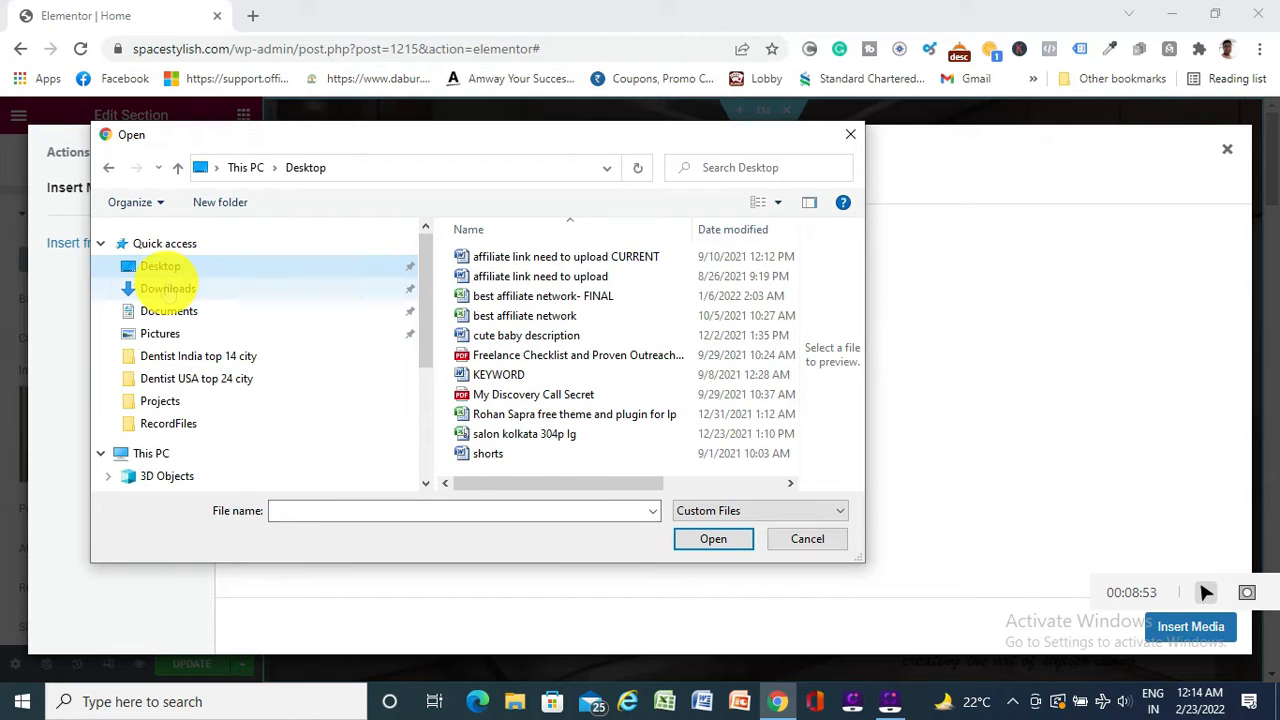
left_click(167, 288)
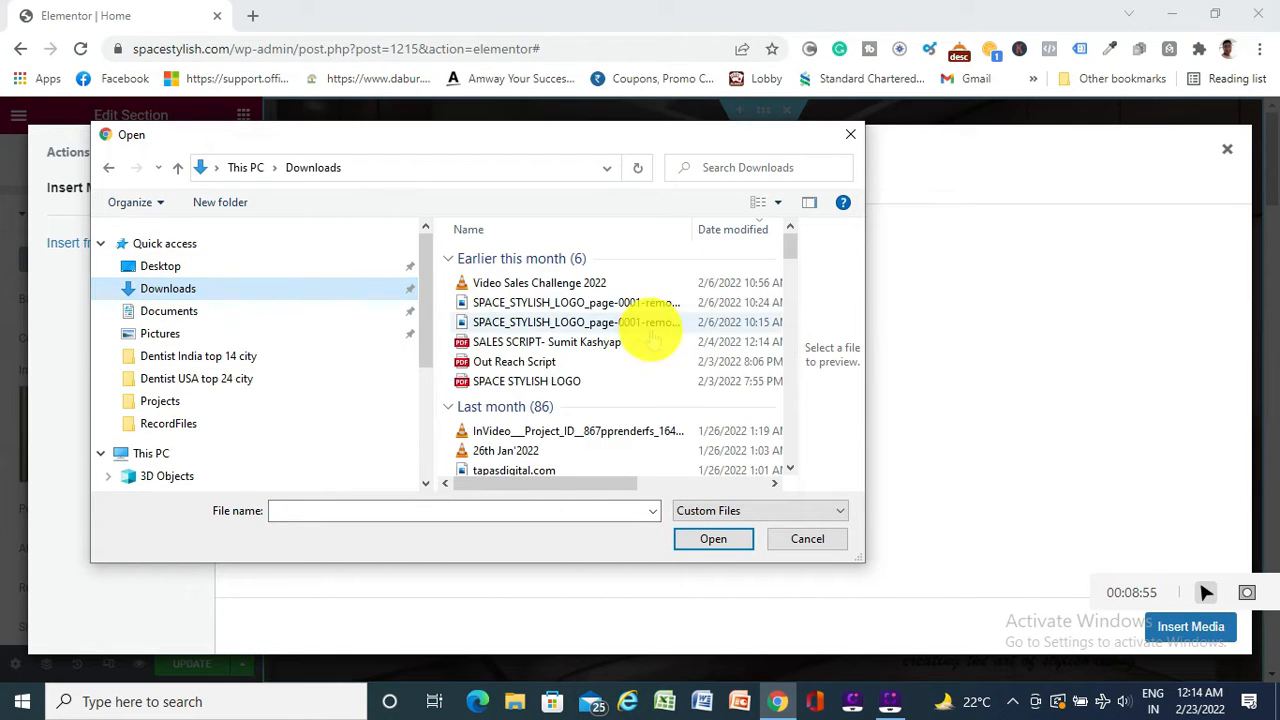
left_click(160, 333)
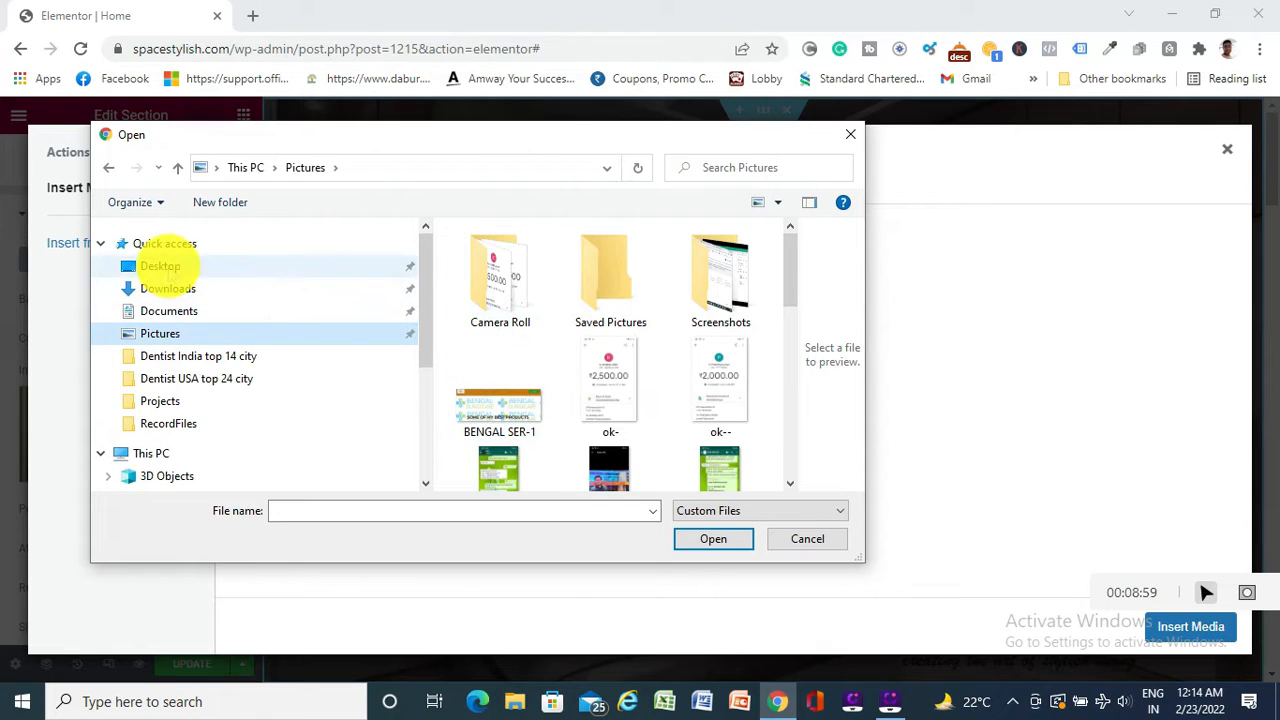
left_click(160, 265)
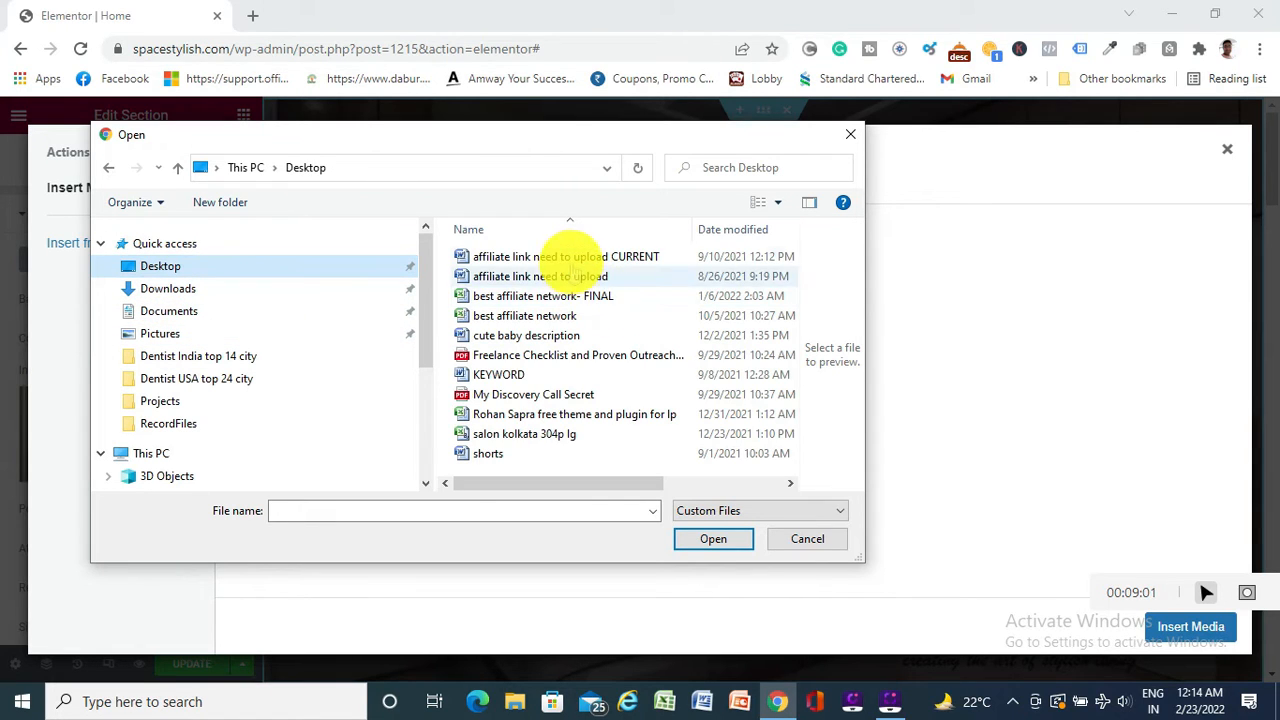
left_click(808, 540)
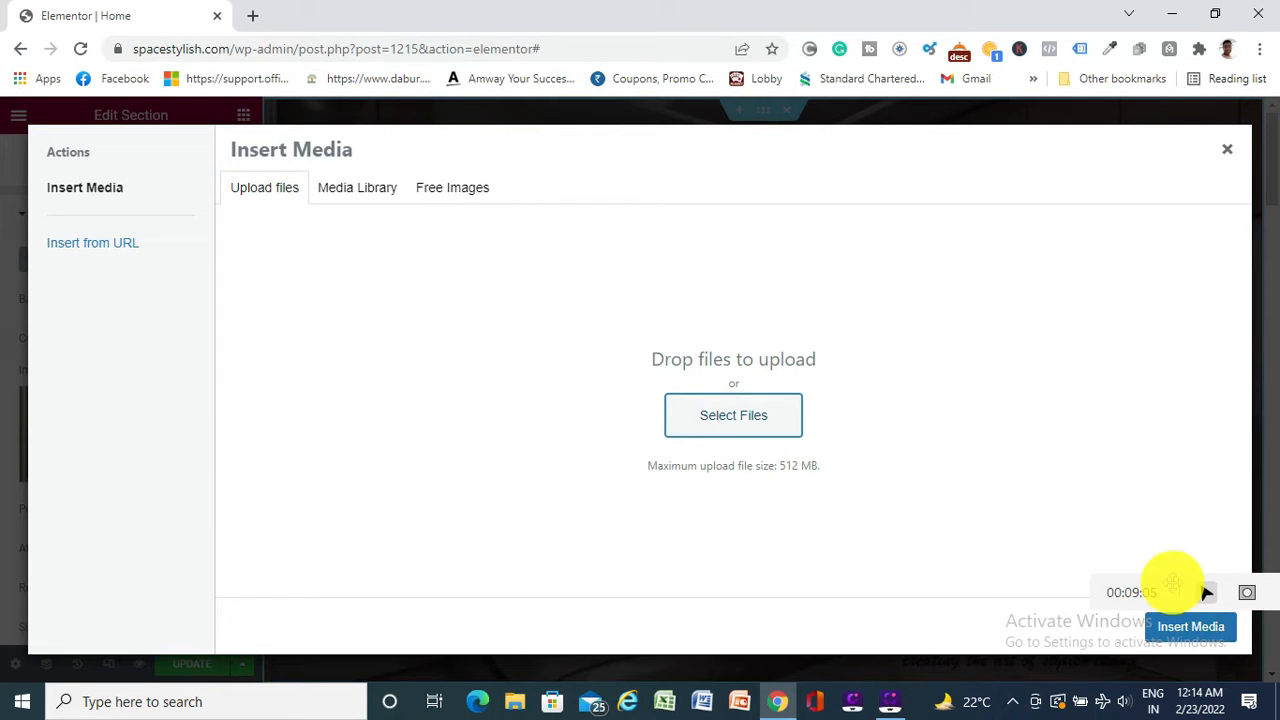
Close the media picker and keep the hero background position at Center Center
left_click(1227, 148)
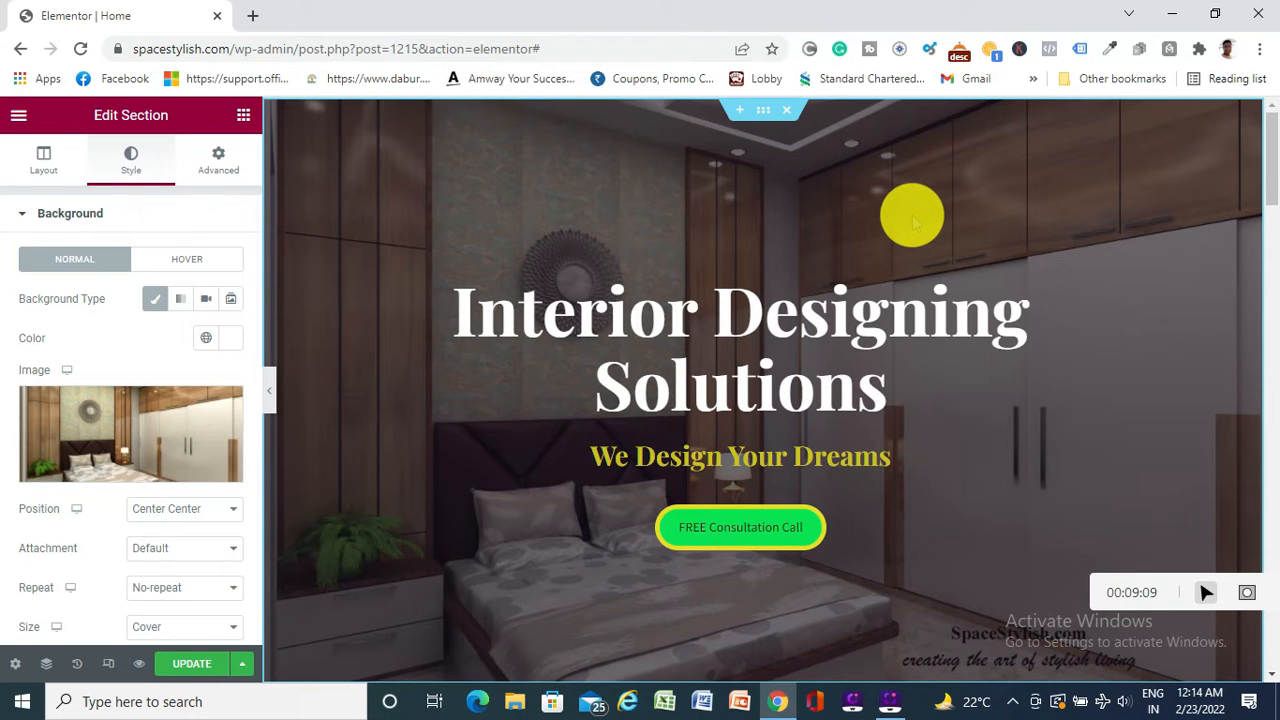
mouse_move(206, 457)
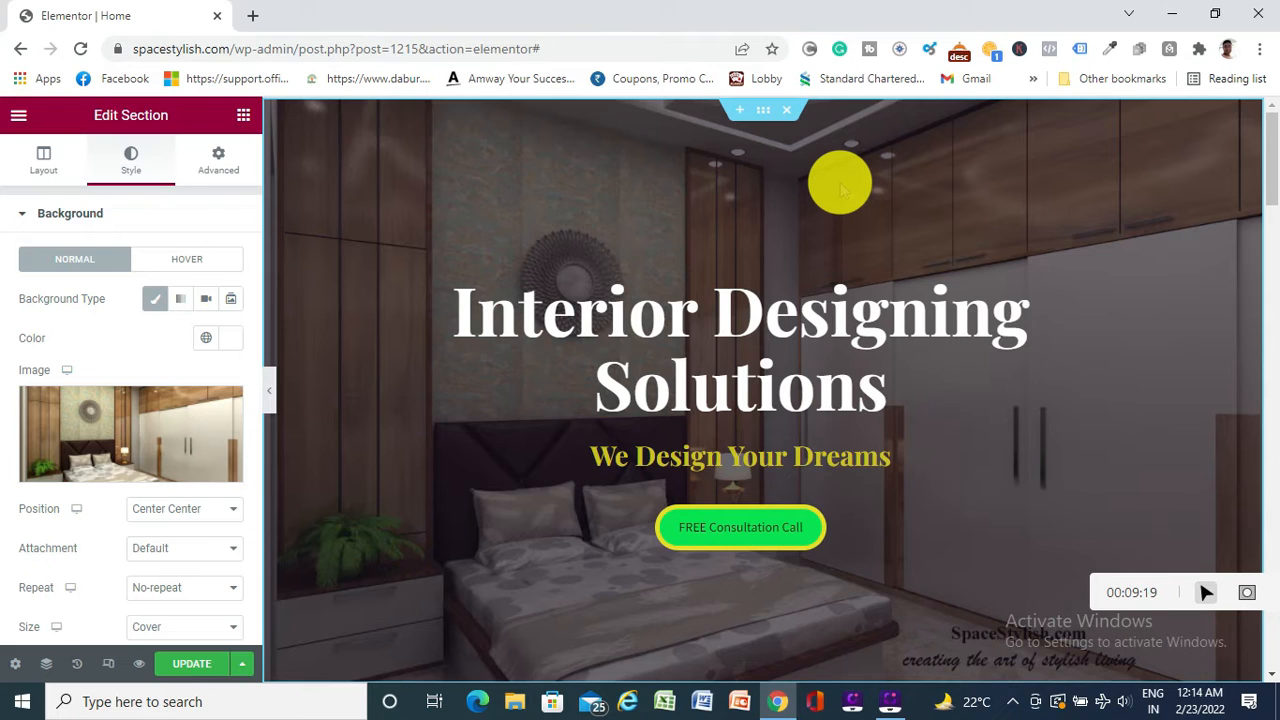
left_click(198, 510)
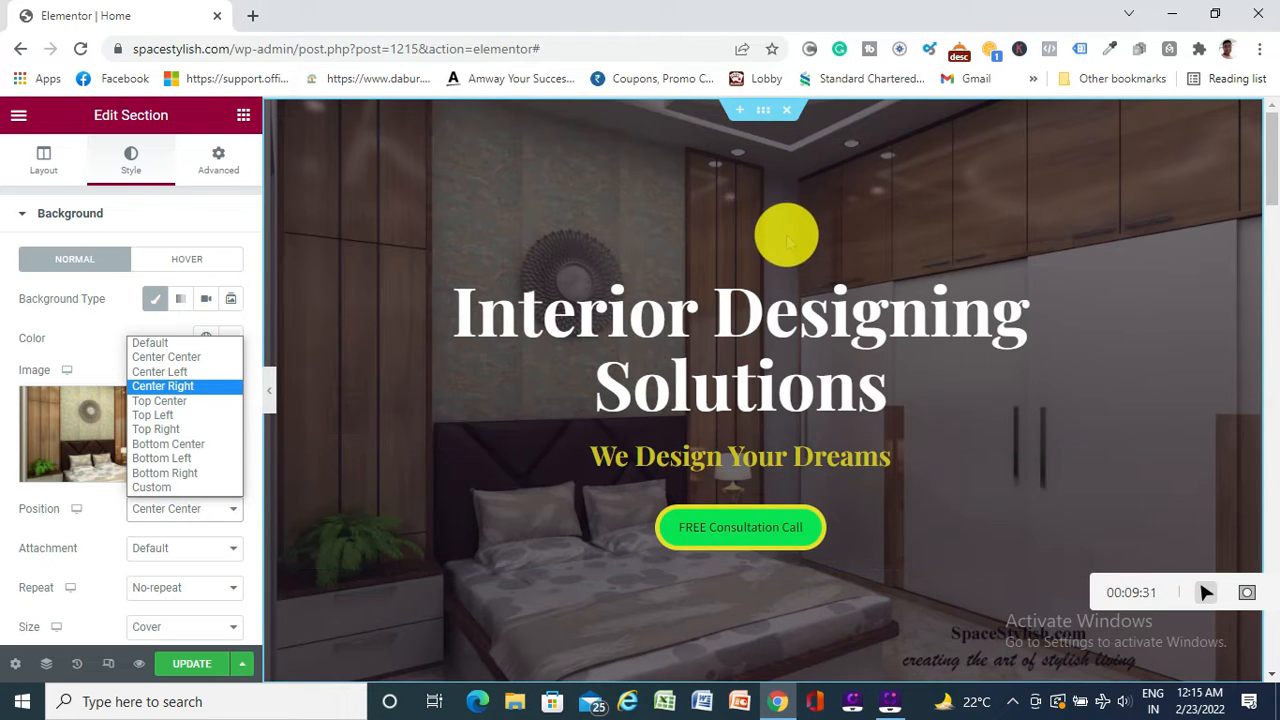
left_click(270, 382)
Preview the page full-width, restore the editing panel, and save with UPDATE
left_click(266, 380)
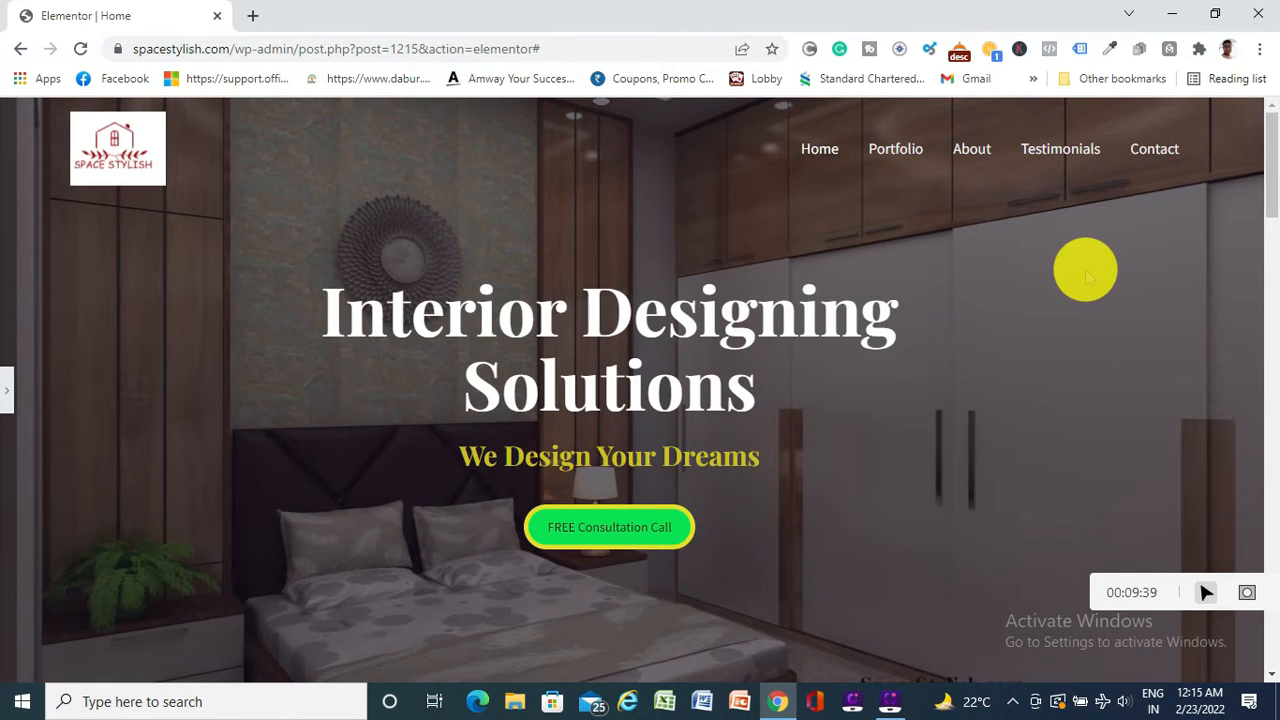
left_click(8, 390)
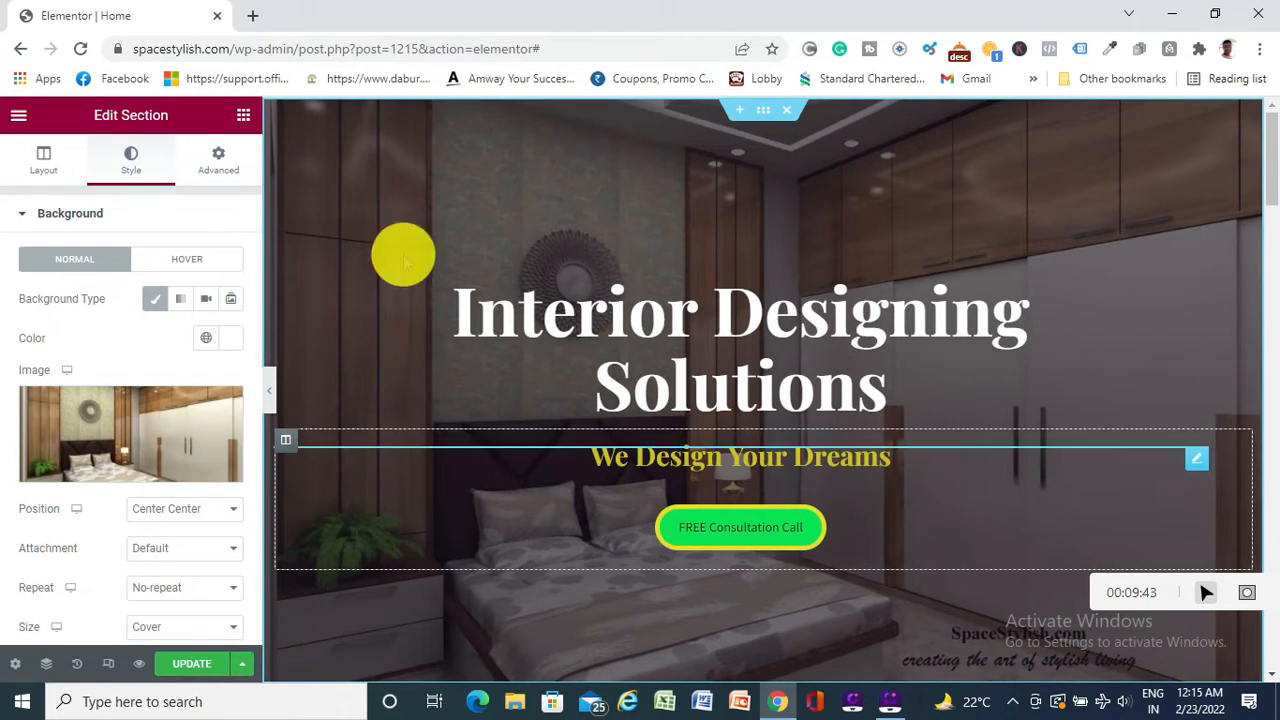
mouse_move(134, 432)
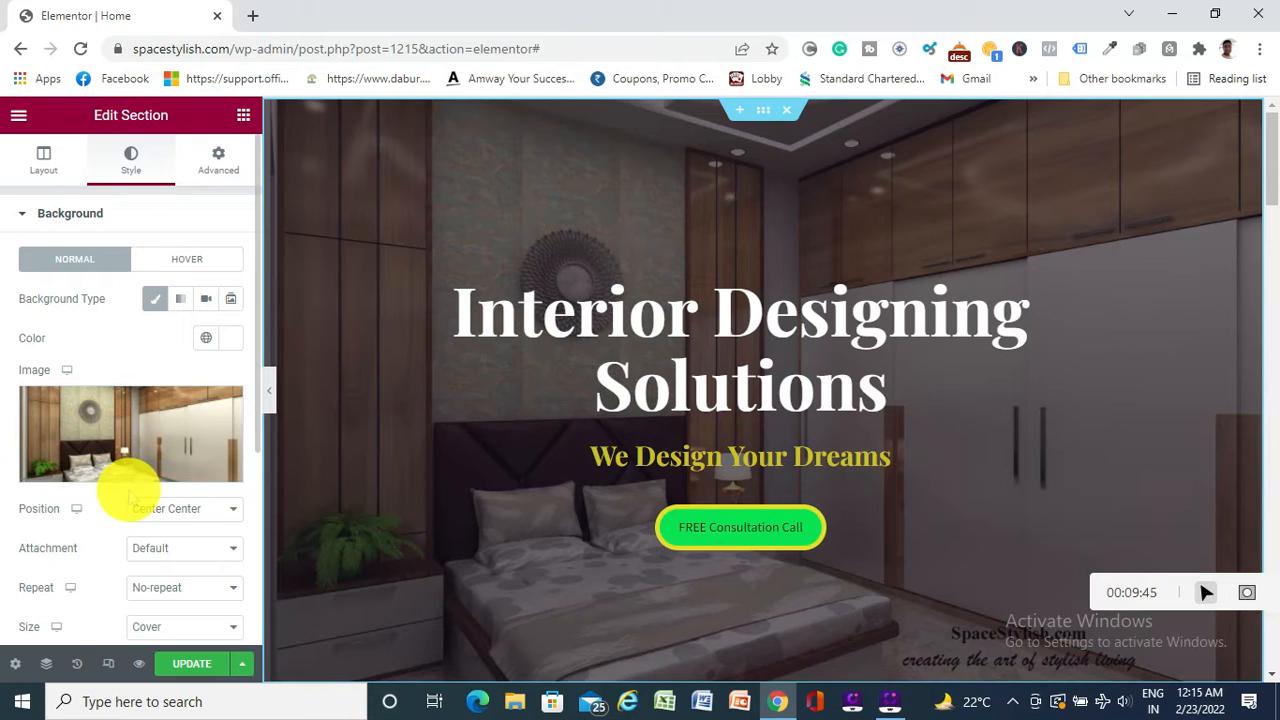
left_click(190, 664)
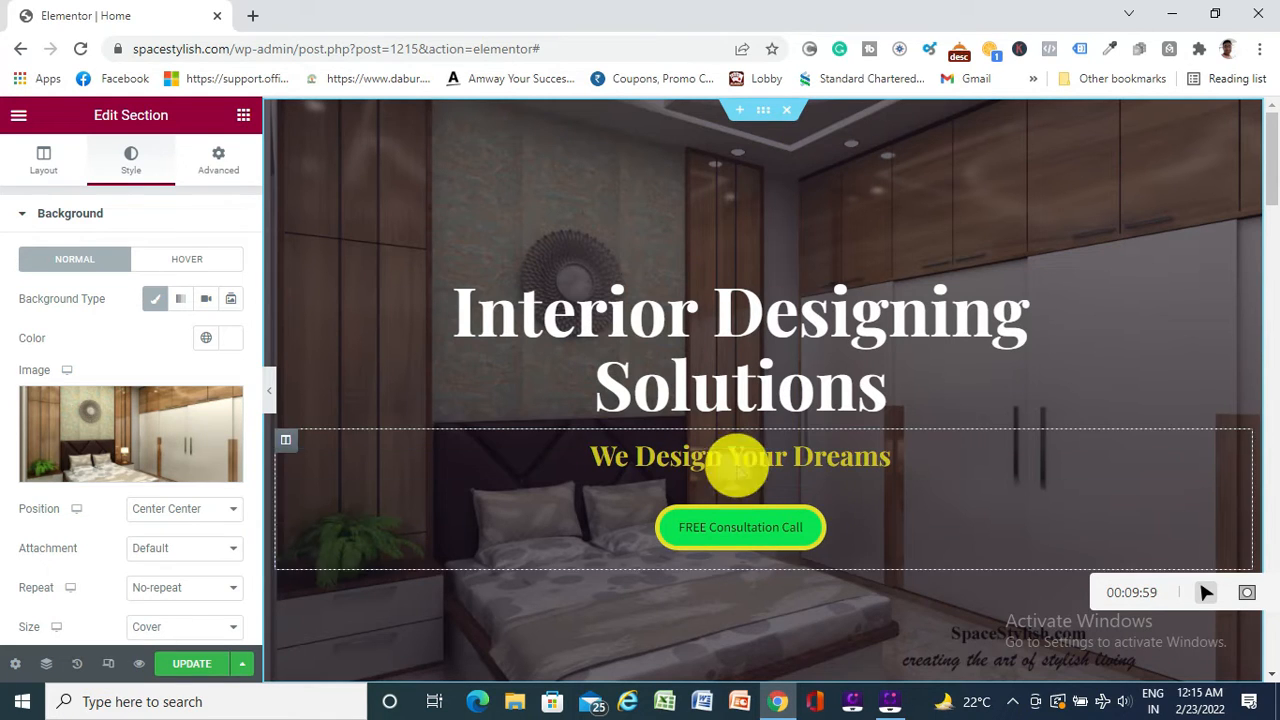
left_click(190, 668)
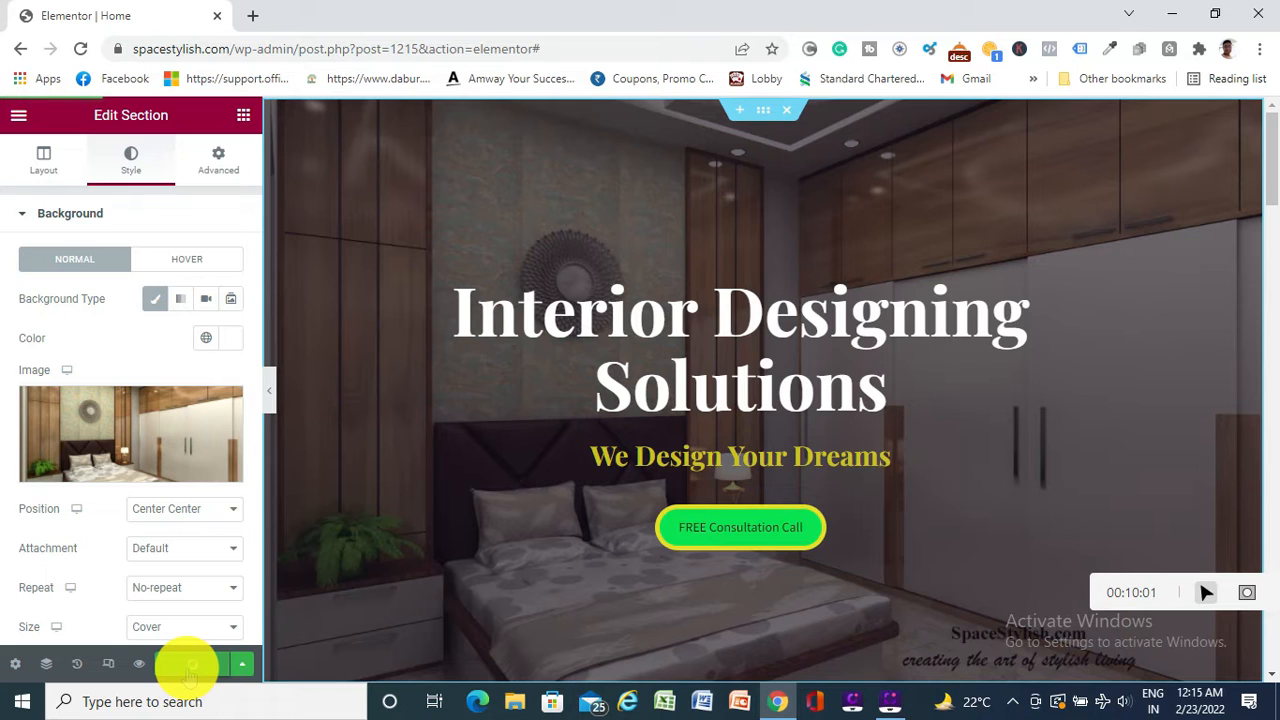
Check the homepage in Mobile preview, switch back to Desktop, and save with UPDATE
left_click(108, 665)
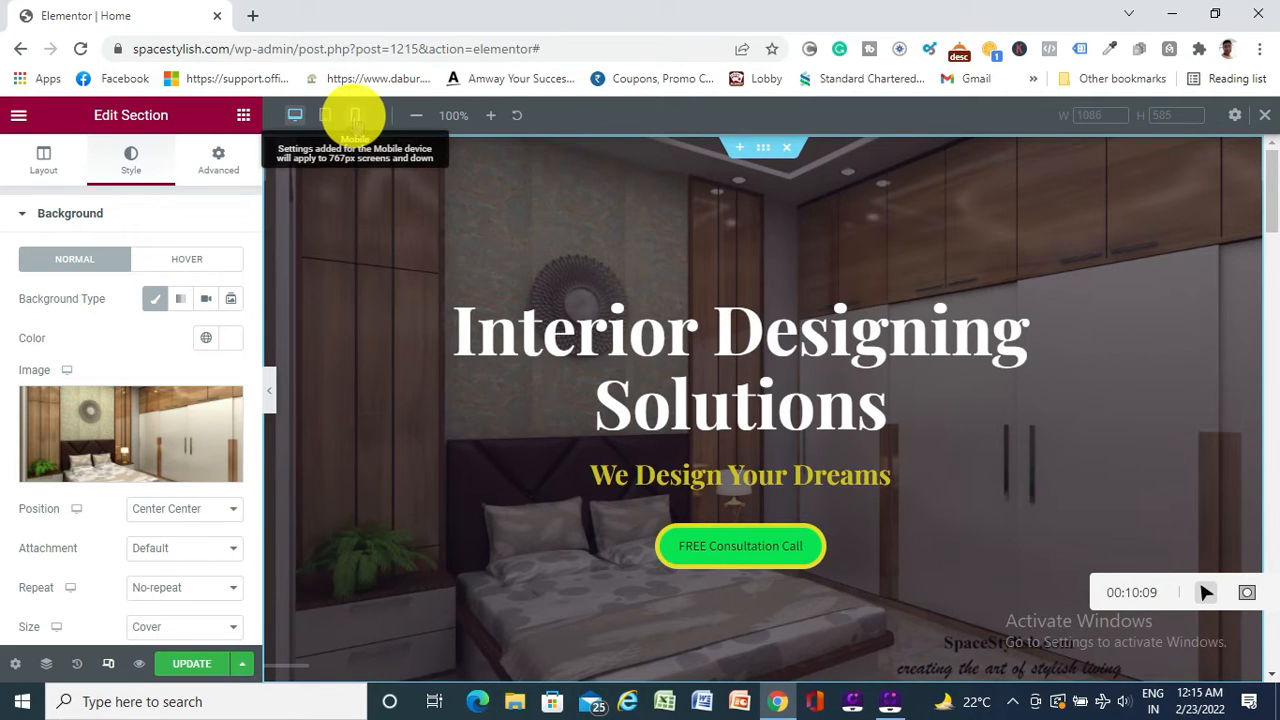
left_click(355, 115)
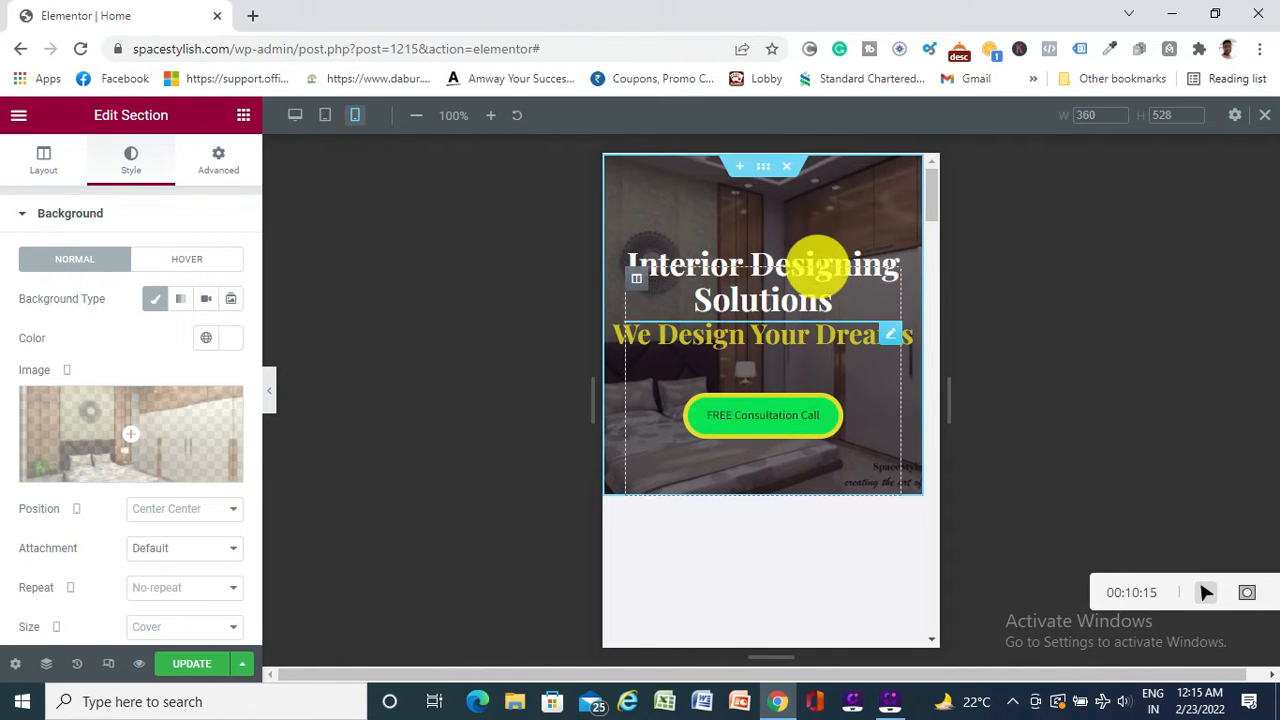
scroll(808, 429, "down", 8)
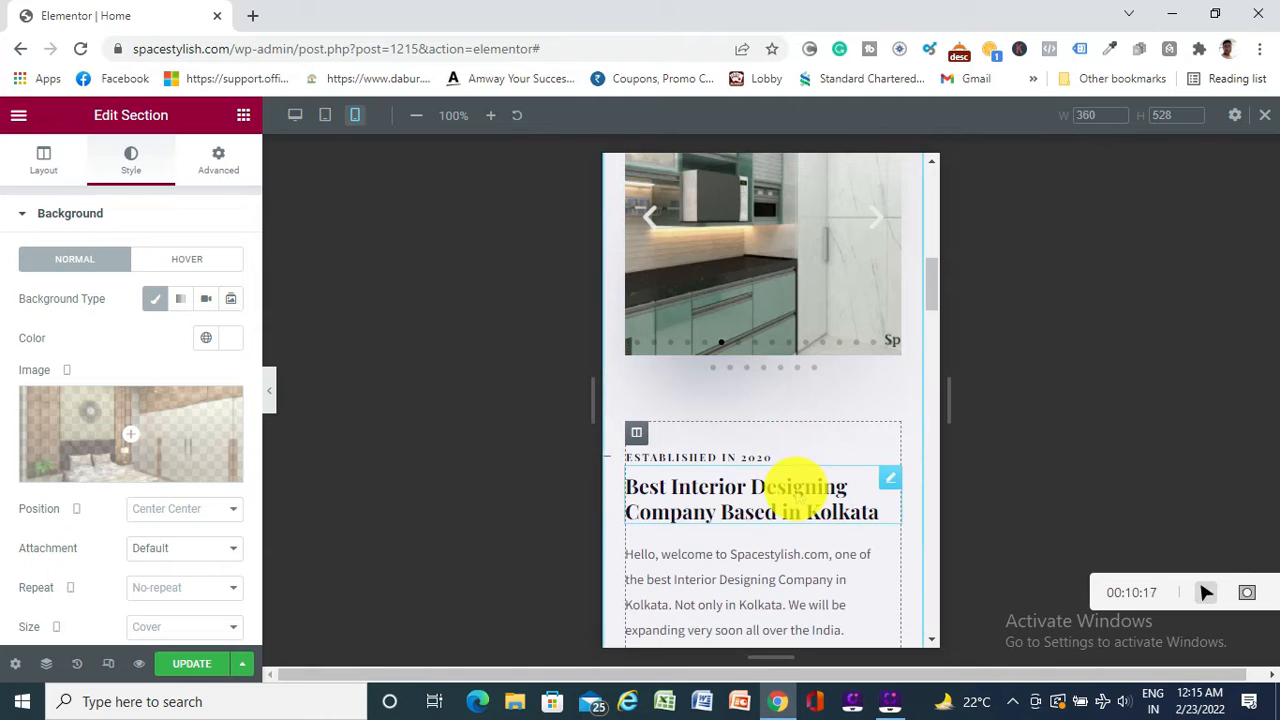
scroll(795, 490, "up", 8)
scroll(795, 490, "down", 10)
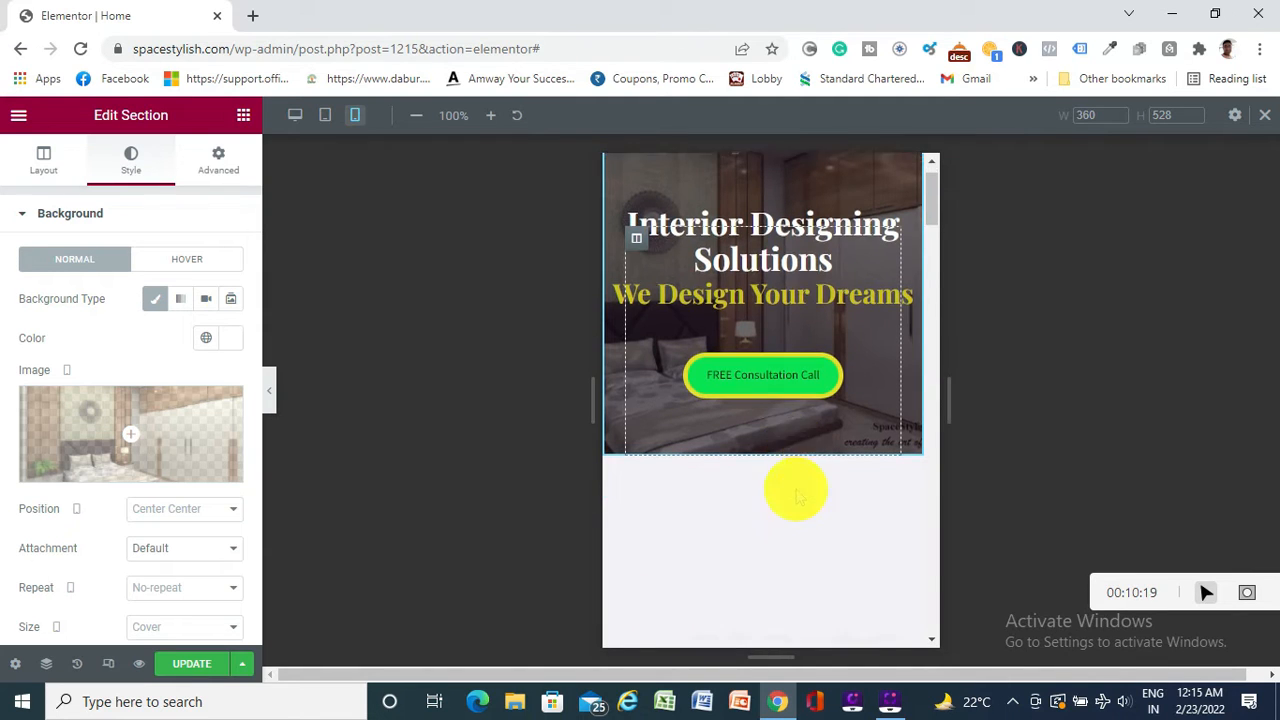
scroll(797, 492, "down", 10)
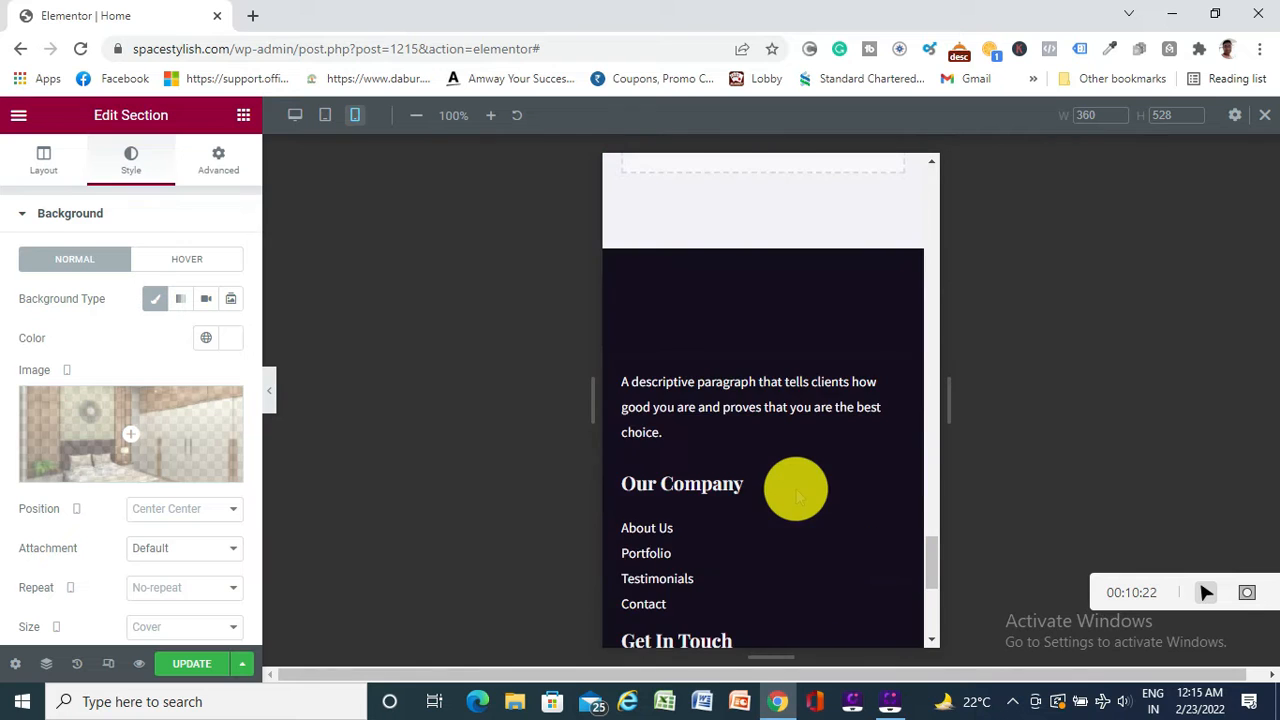
scroll(794, 486, "up", 5)
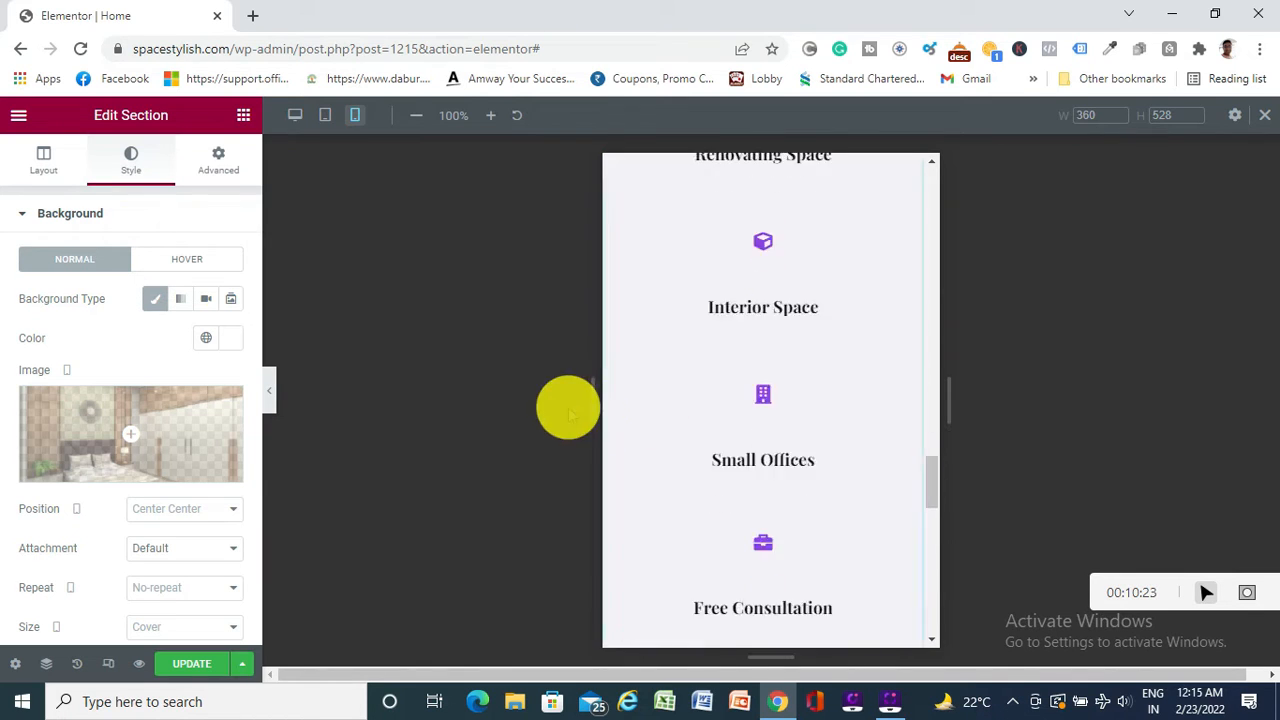
left_click(295, 115)
left_click(186, 664)
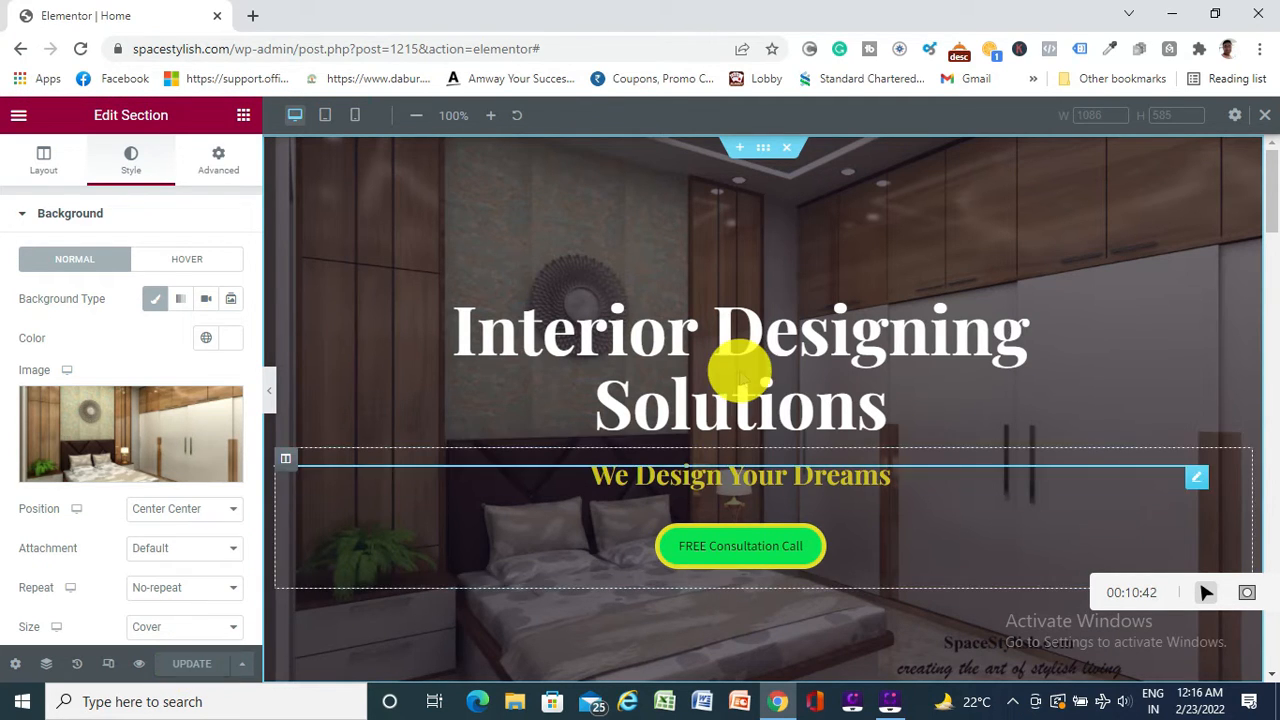
Review the post-hero section's Layout, Style and Advanced tabs, then select the 'Interior Design…' H2 heading
scroll(740, 371, "down", 7)
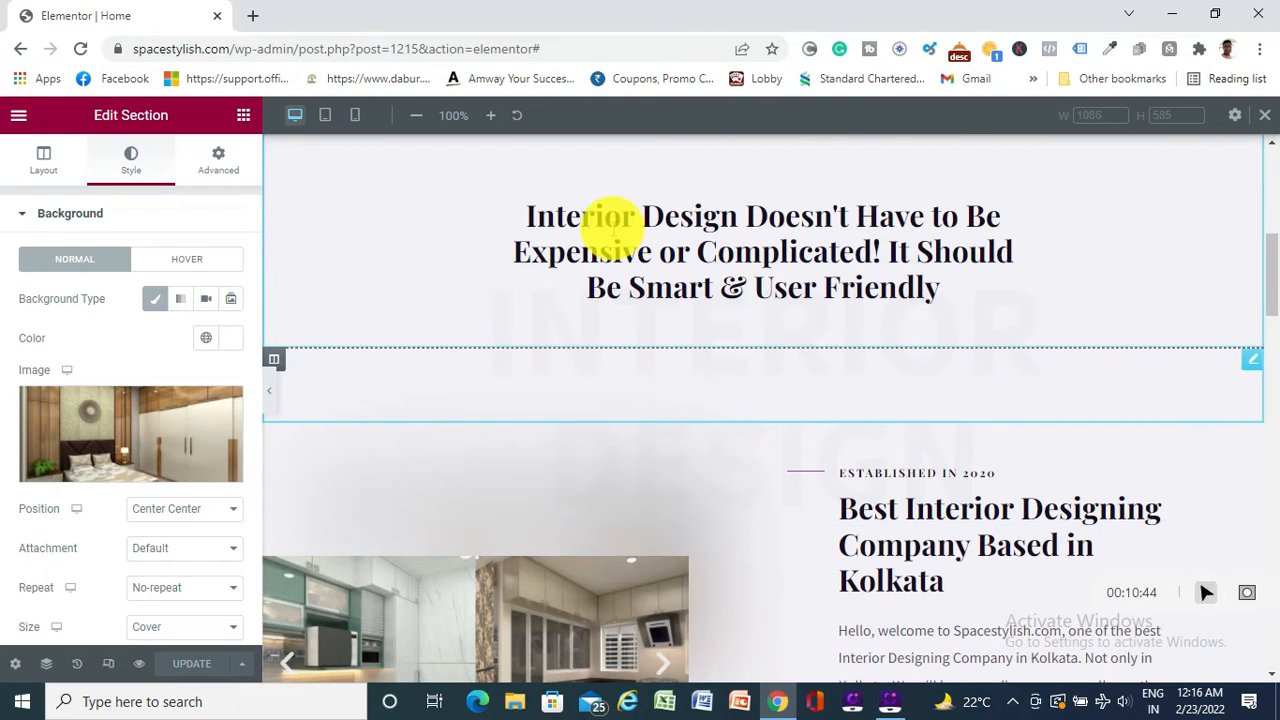
scroll(791, 286, "down", 2)
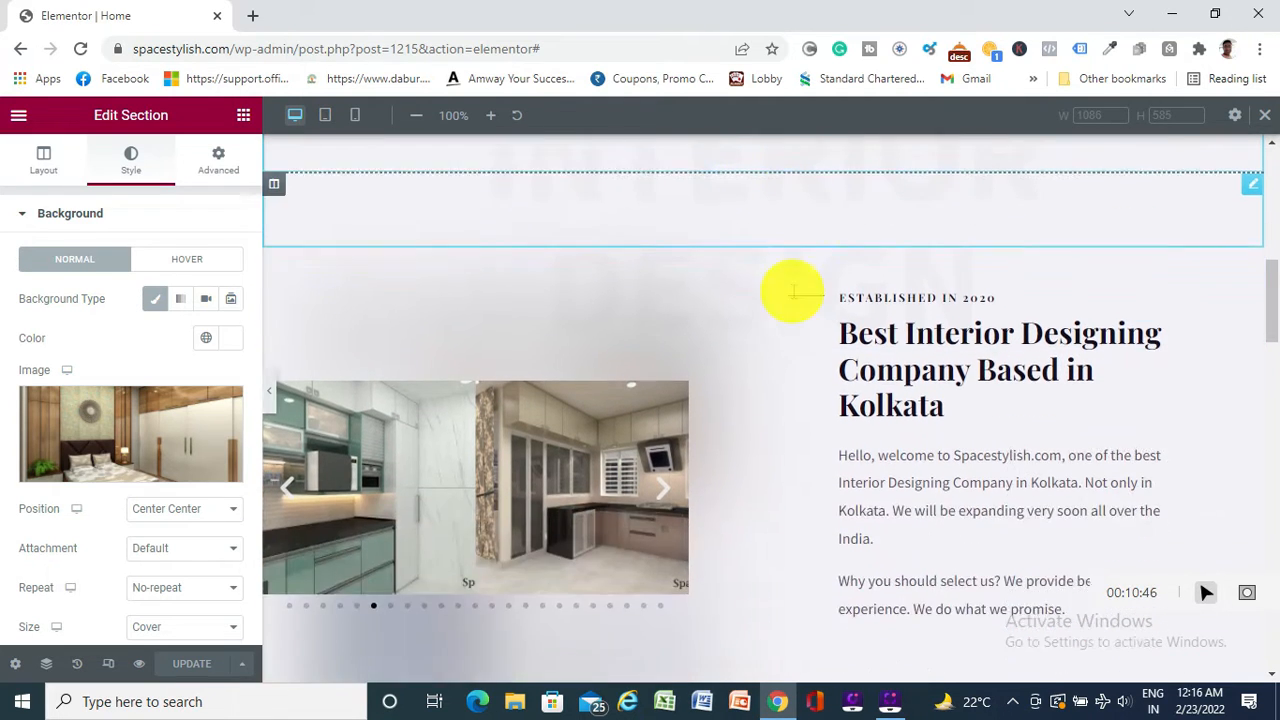
scroll(791, 286, "up", 3)
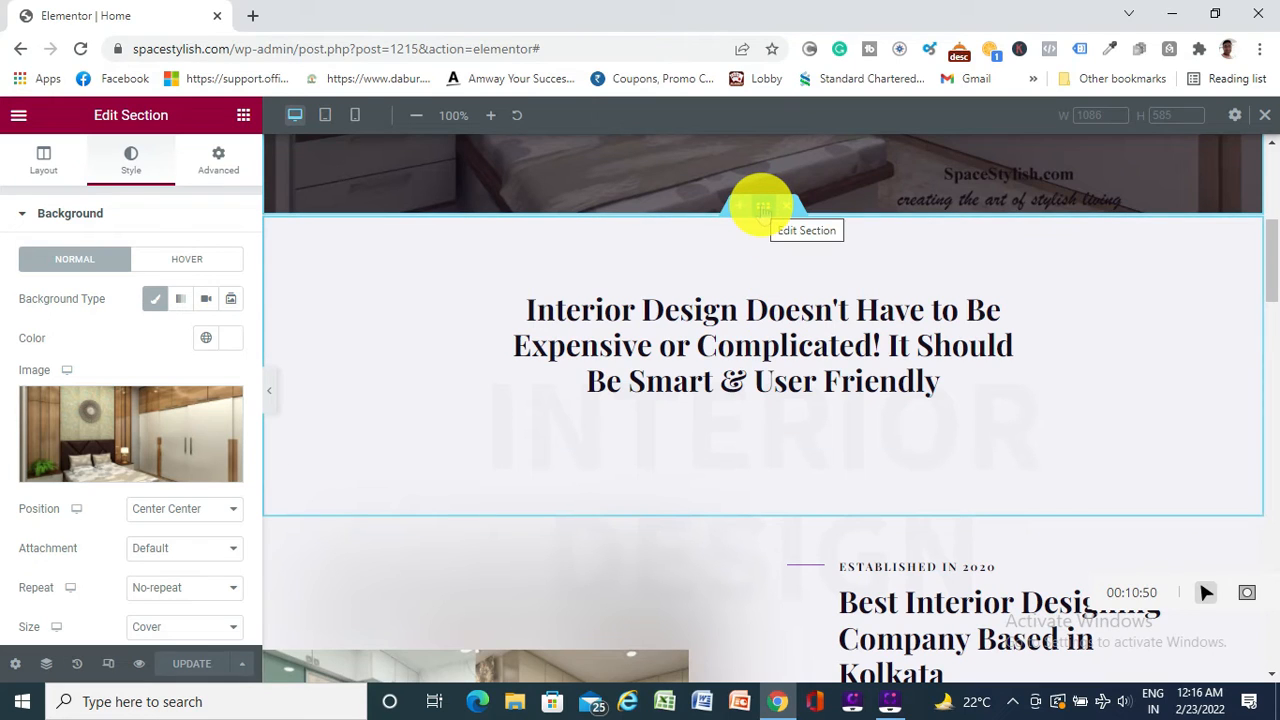
left_click(762, 207)
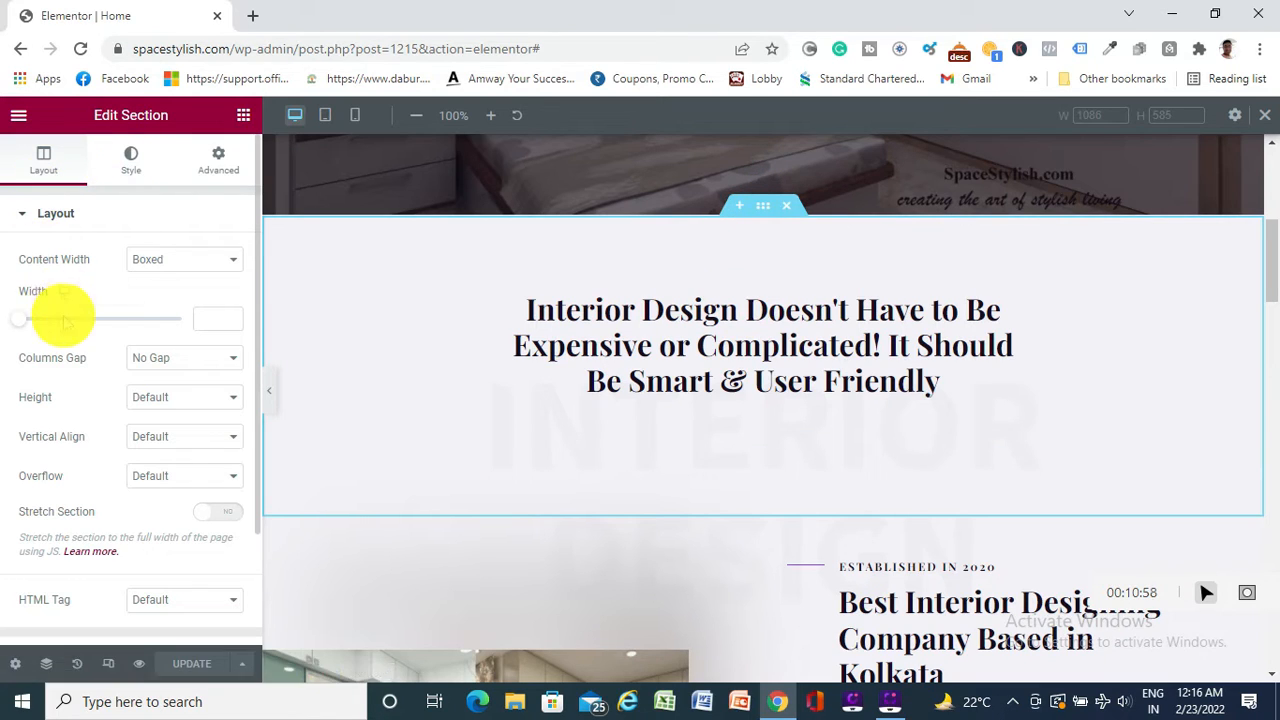
scroll(70, 340, "down", 2)
scroll(75, 368, "up", 2)
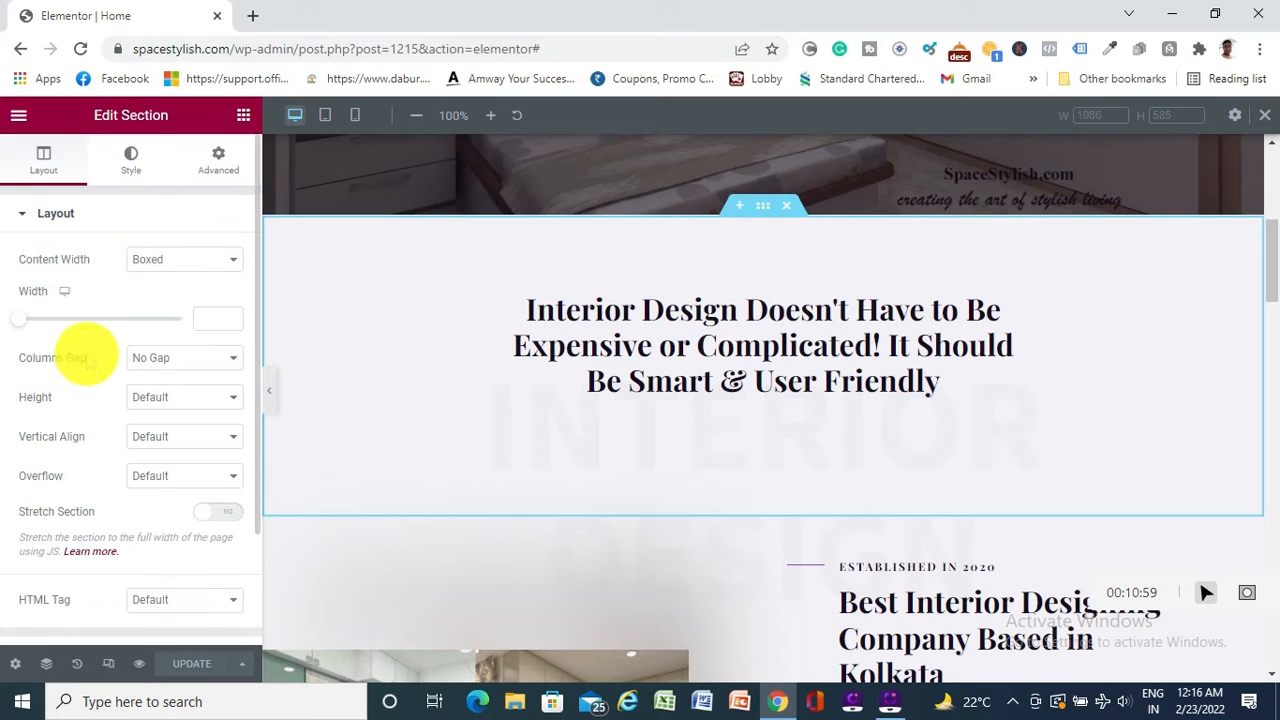
left_click(135, 160)
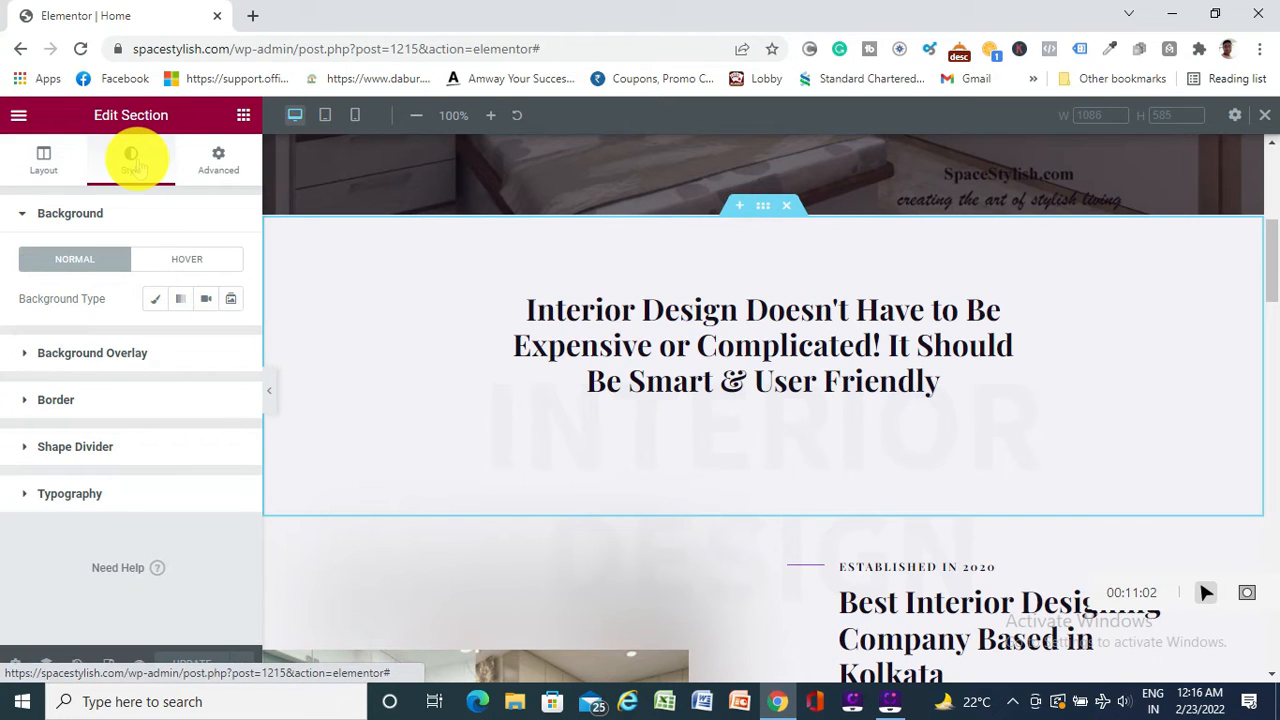
left_click(216, 160)
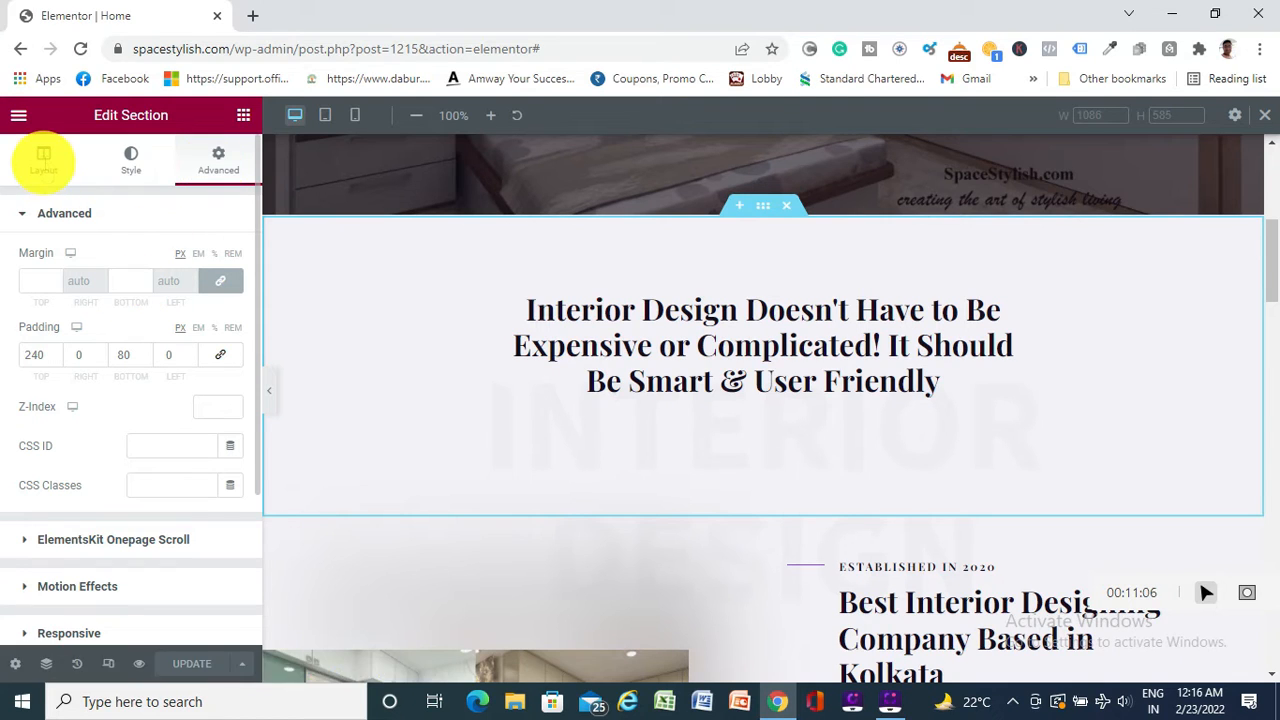
left_click(43, 160)
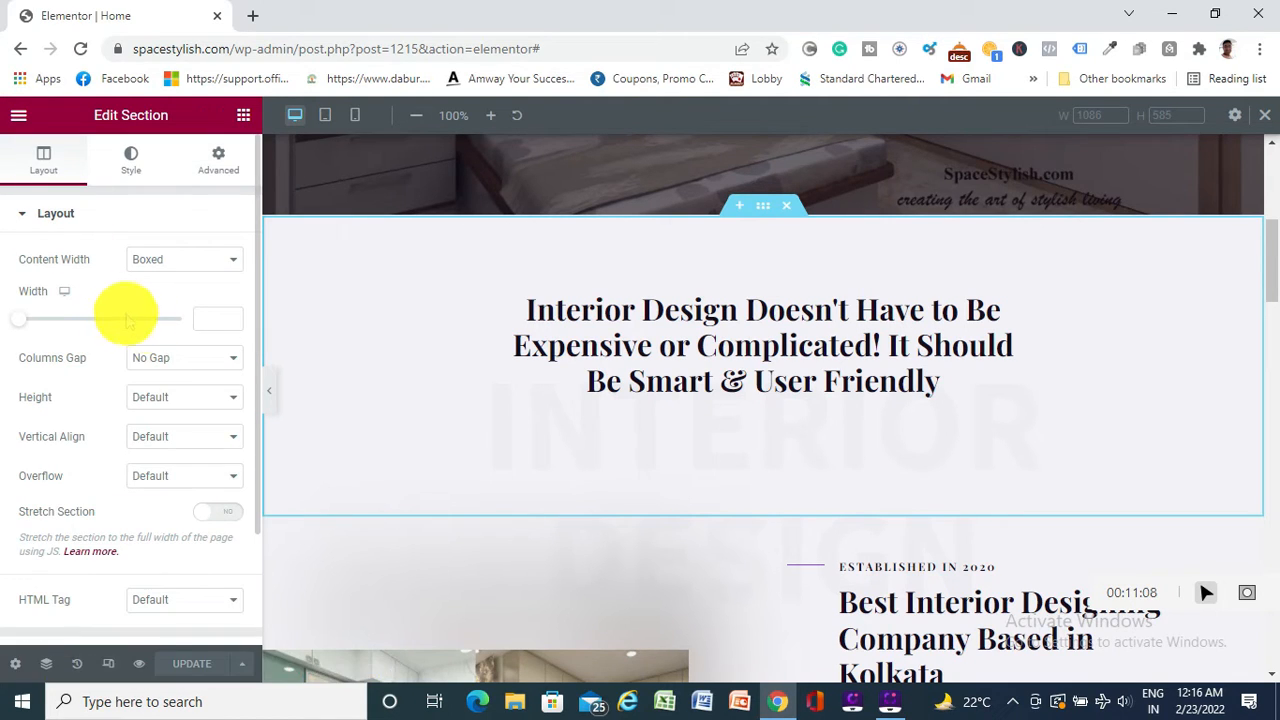
scroll(172, 318, "down", 2)
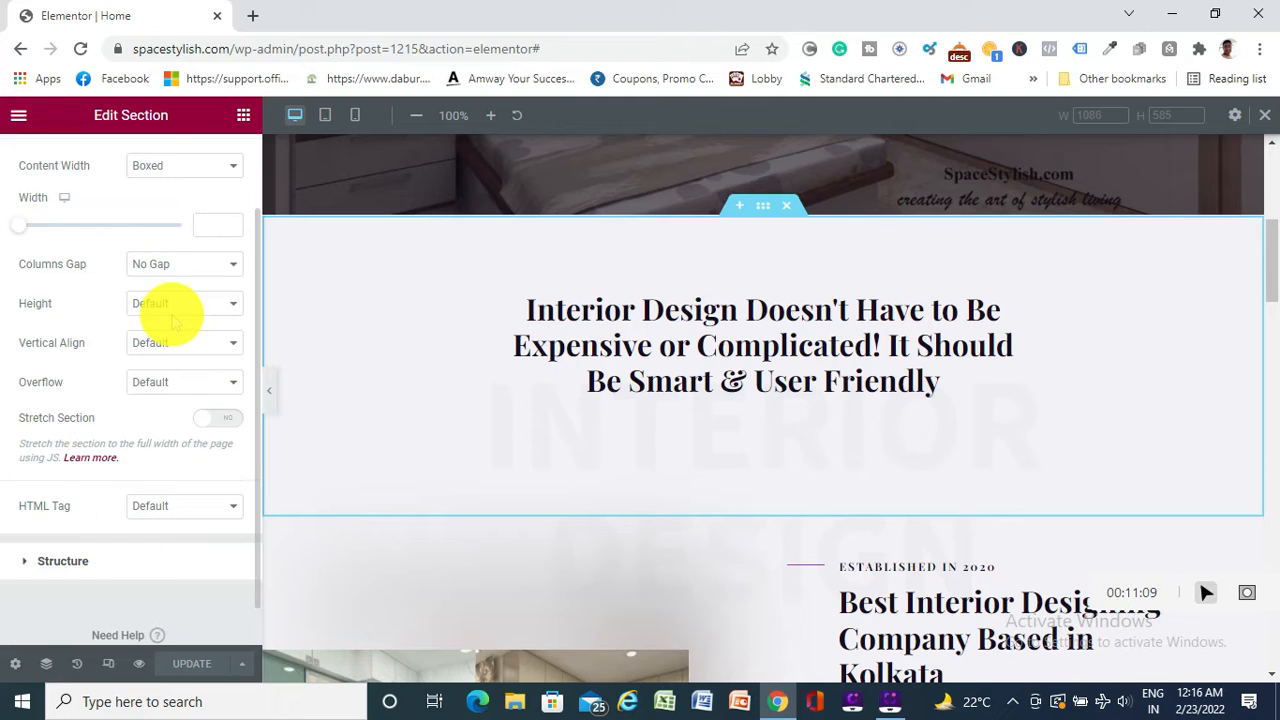
left_click(930, 365)
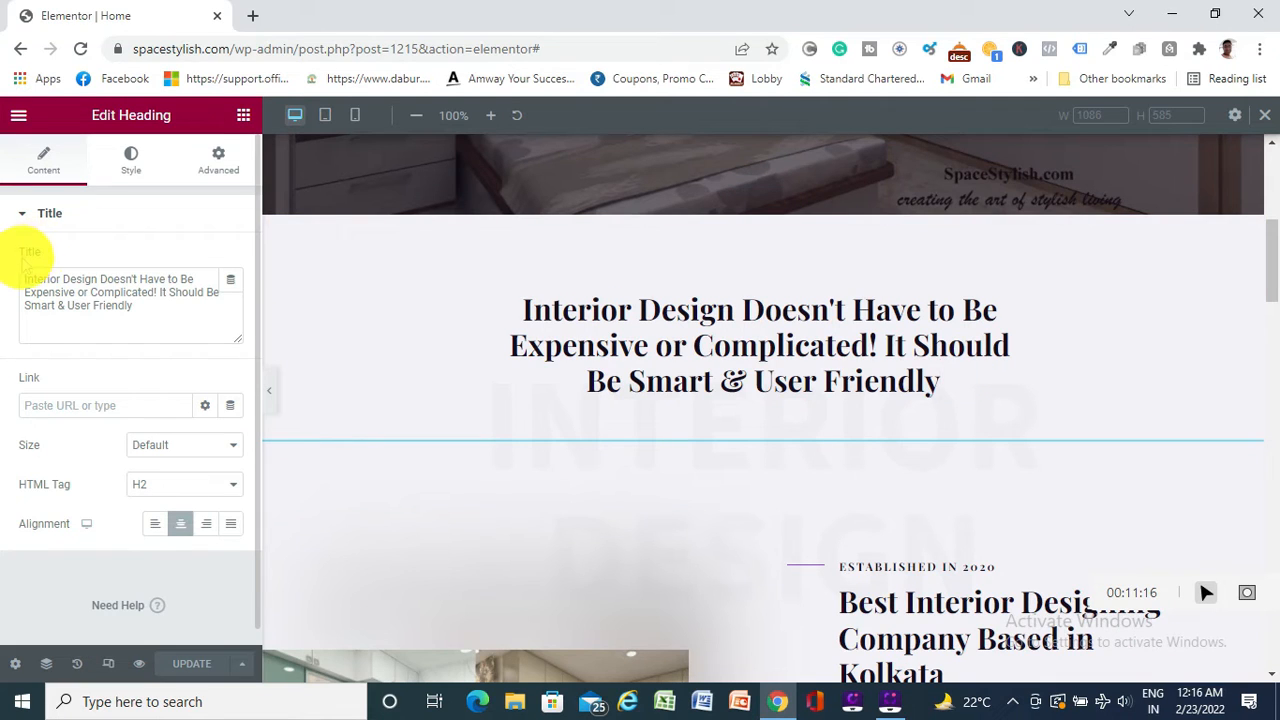
Swap the heading title for test text, restore the original wording, and end it with a full stop
left_click(153, 314)
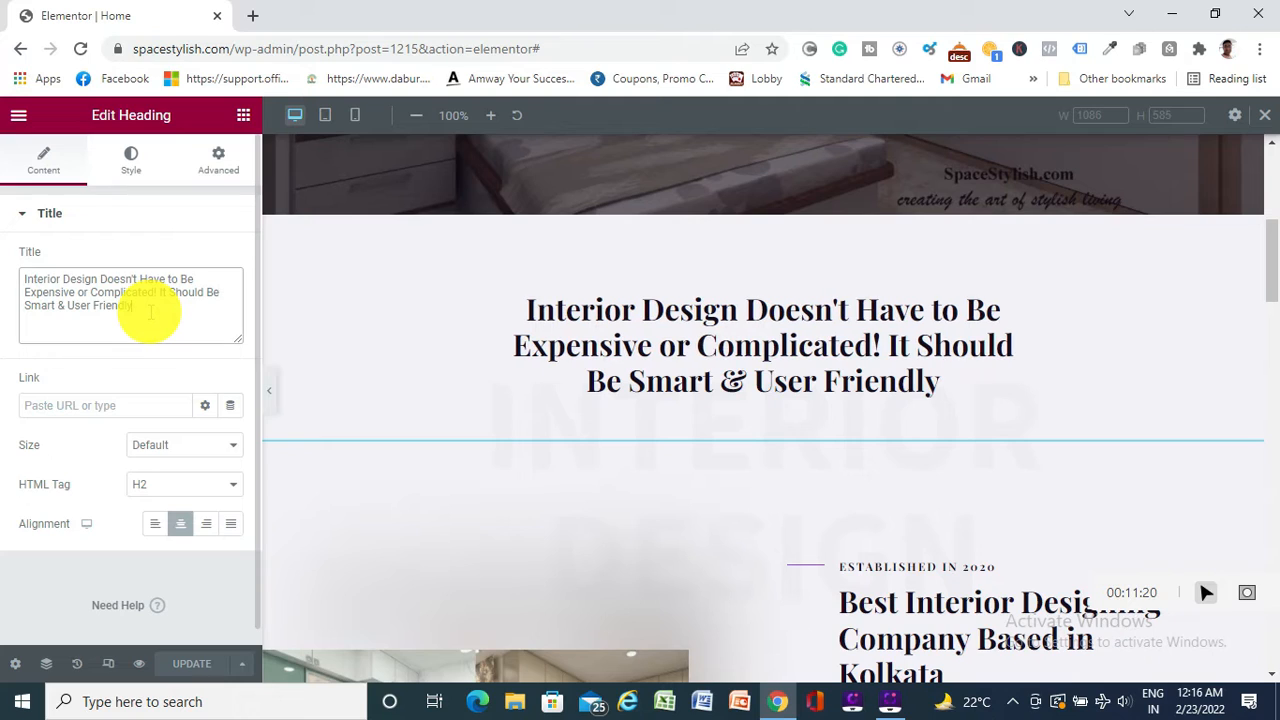
key("shift+Up")
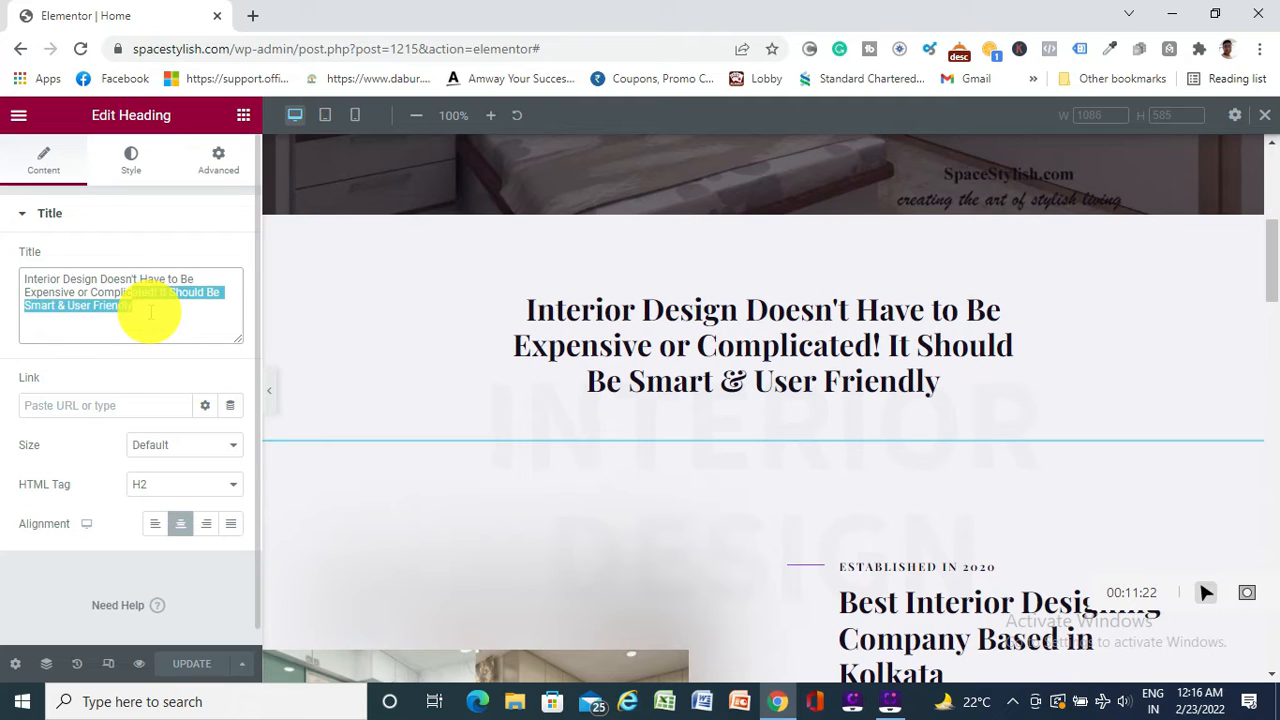
key("shift+Up")
key("shift+Up")
key("ctrl+c")
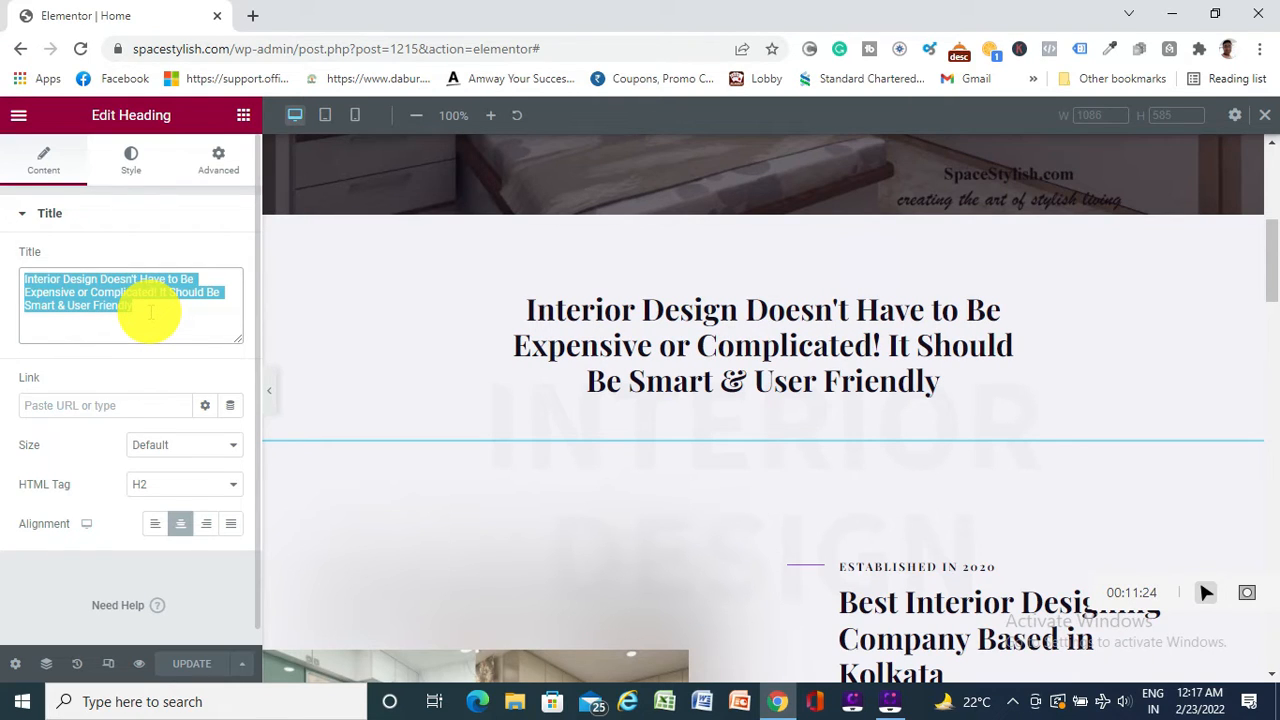
key("BackSpace")
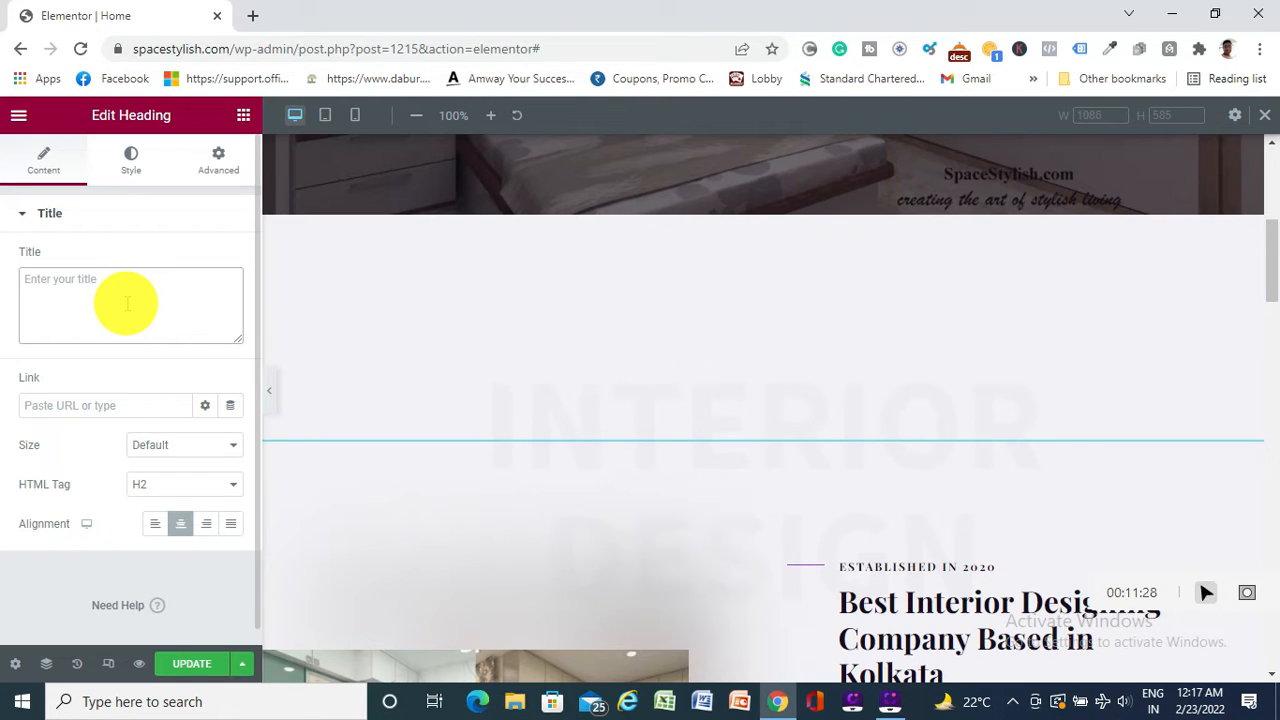
type("ggggggggggggggggggggggggggggg")
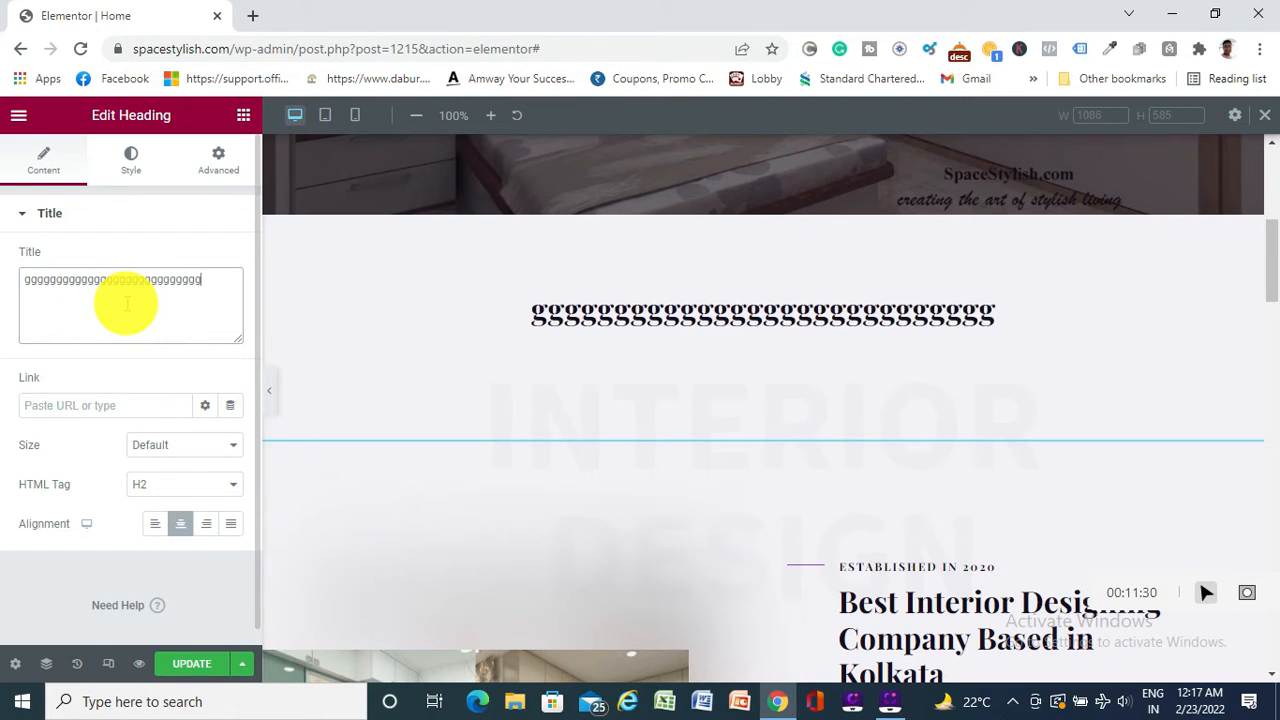
type("gggggggggggggggggggggggggggggggggggg")
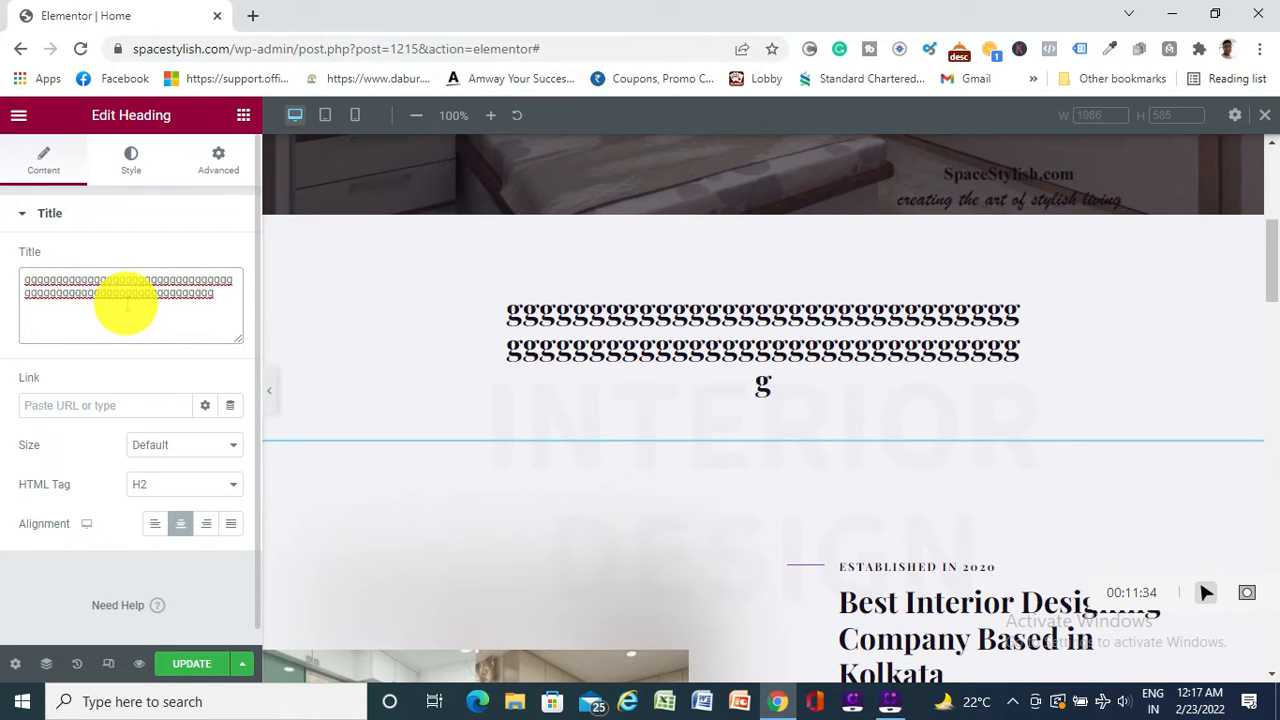
key("BackSpace")
key("BackSpace")
key("BackSpace")
key("BackSpace")
key("BackSpace")
key("BackSpace")
key("BackSpace")
key("BackSpace")
key("BackSpace")
key("BackSpace")
key("BackSpace")
key("BackSpace")
key("BackSpace")
key("BackSpace")
key("BackSpace")
key("BackSpace")
key("BackSpace")
key("BackSpace")
key("BackSpace")
key("BackSpace")
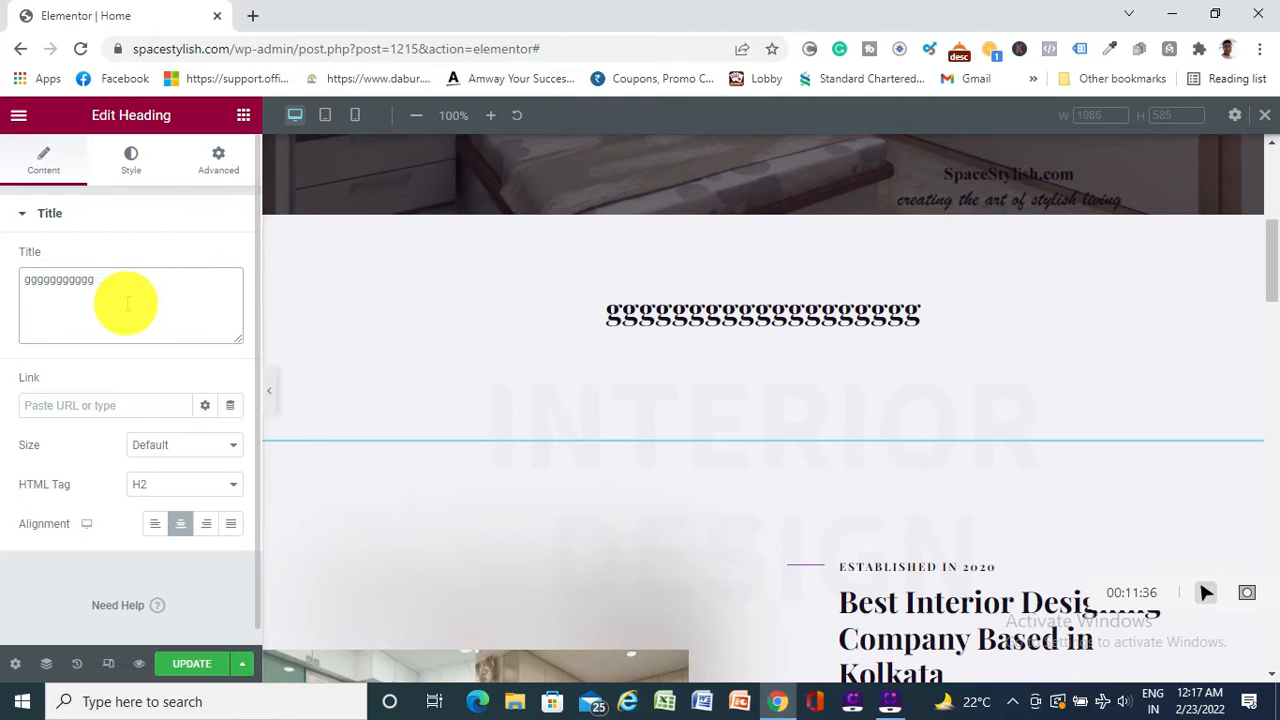
key("BackSpace")
key("BackSpace")
key("BackSpace")
key("BackSpace")
key("BackSpace")
key("BackSpace")
key("BackSpace")
key("BackSpace")
key("BackSpace")
key("BackSpace")
key("BackSpace")
key("BackSpace")
key("ctrl+v")
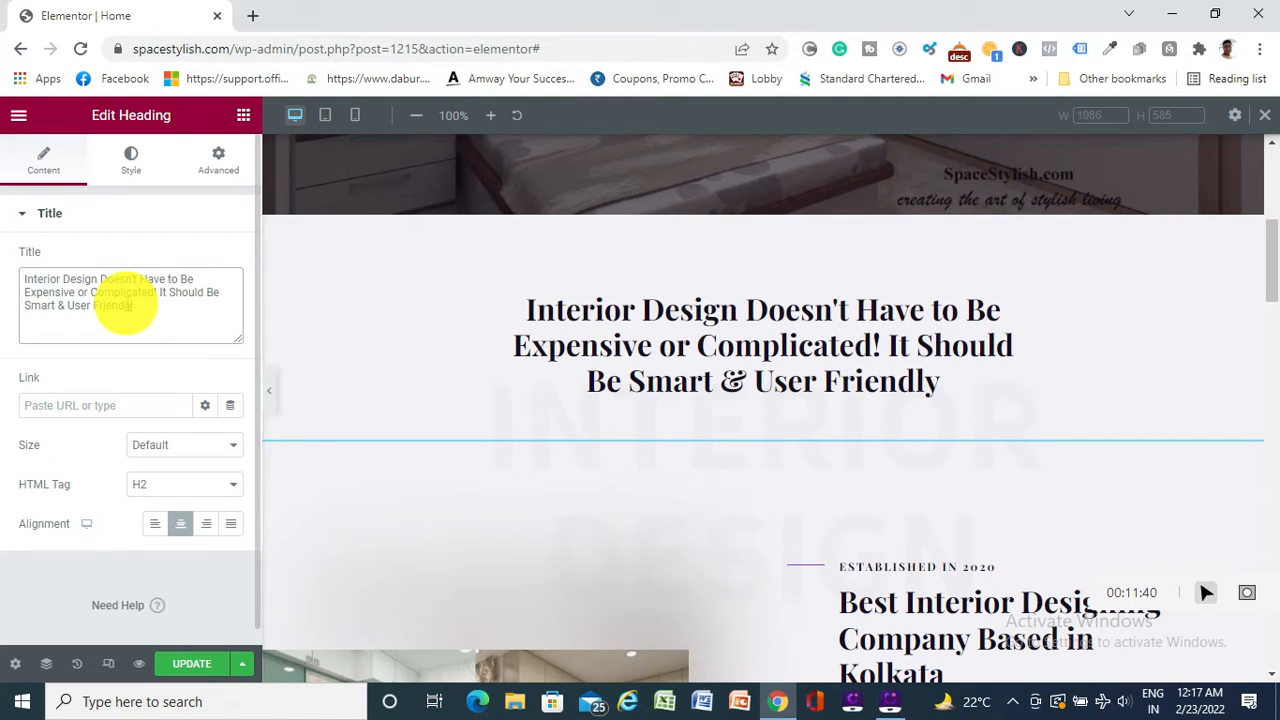
type(".")
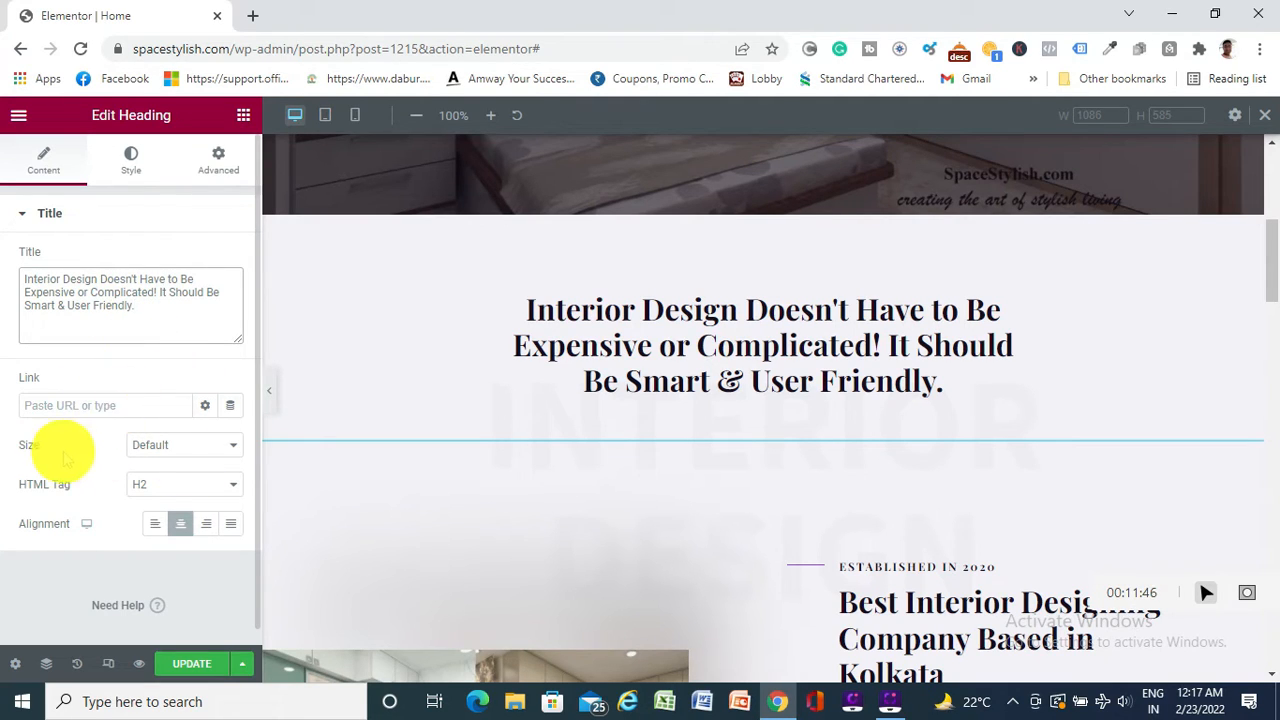
left_click(192, 452)
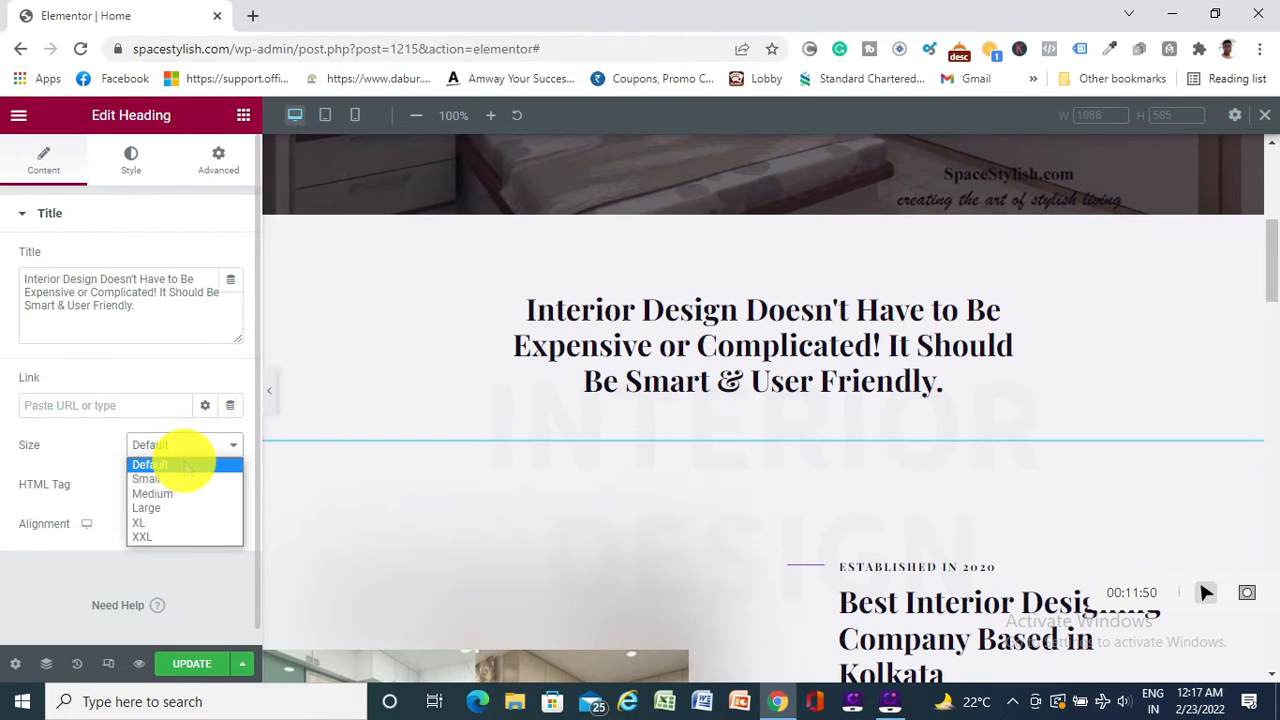
left_click(184, 466)
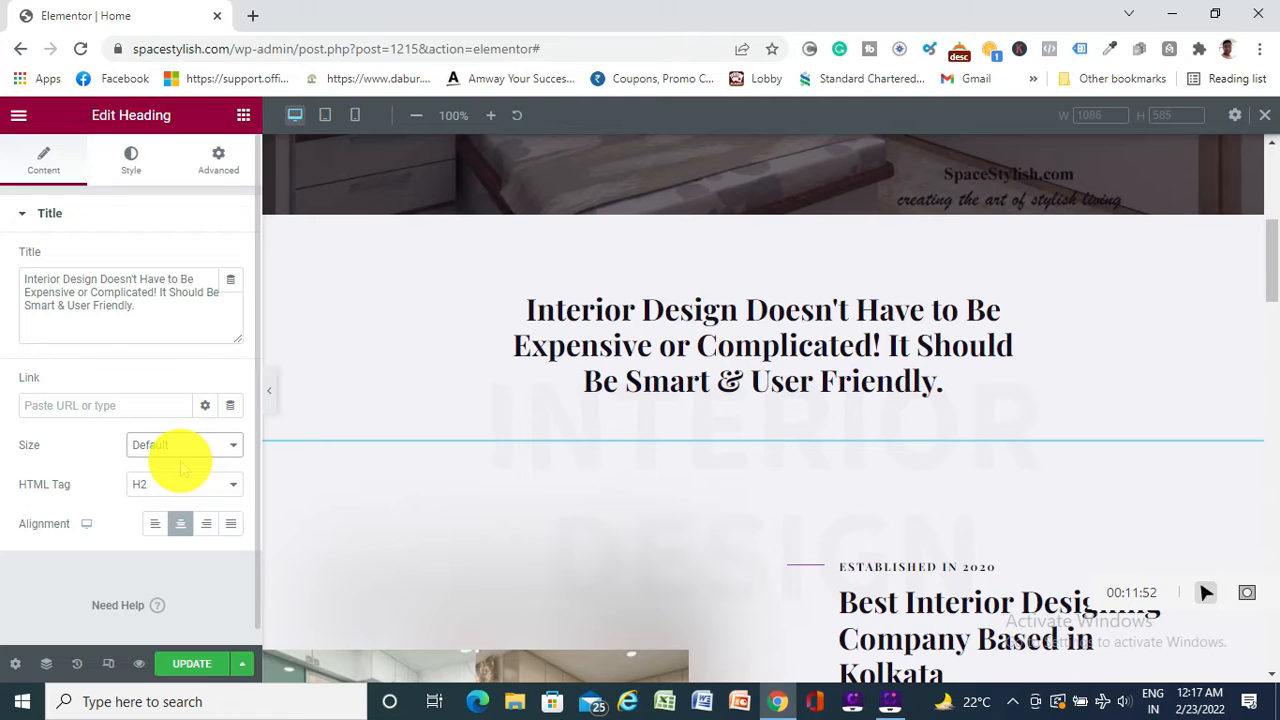
left_click(164, 447)
left_click(163, 490)
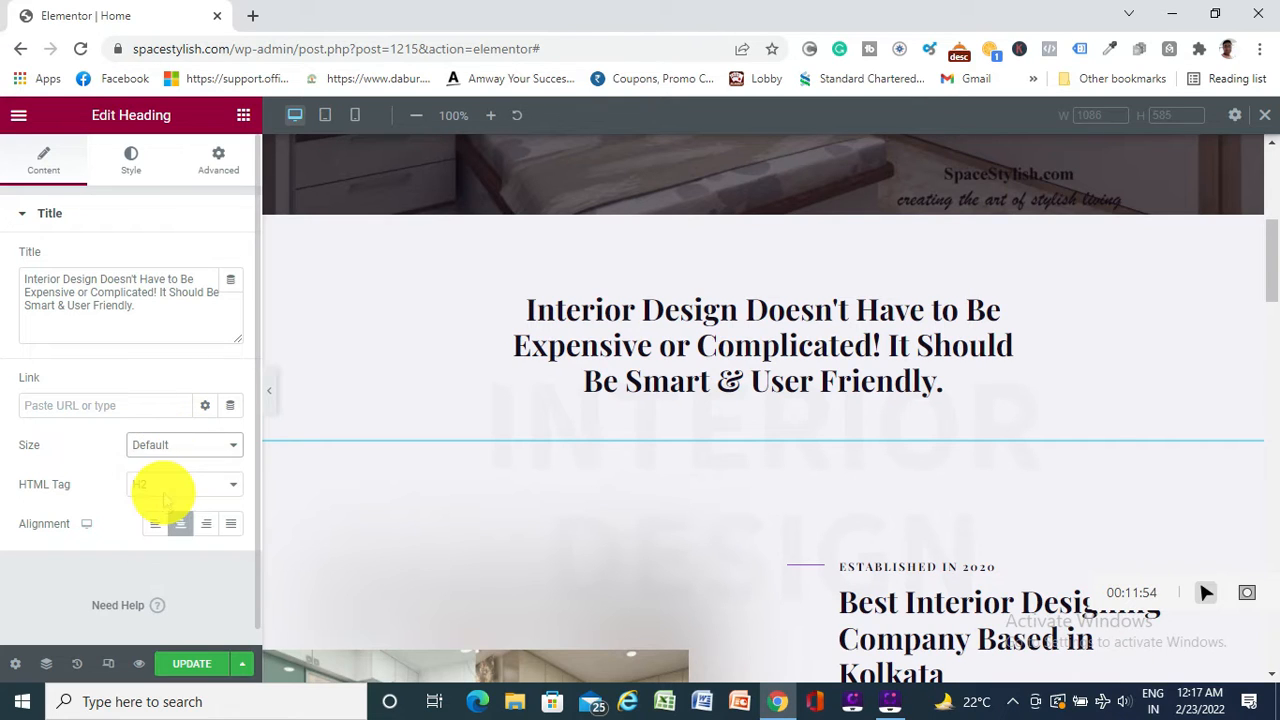
left_click(186, 445)
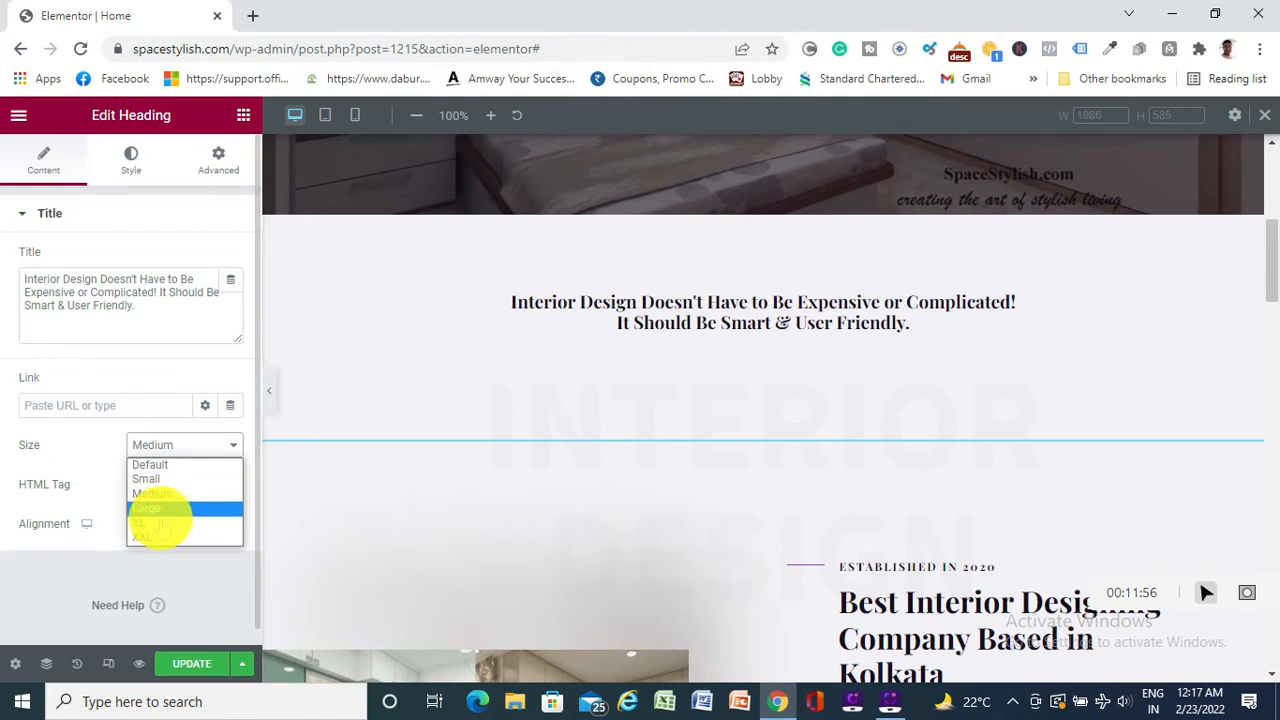
left_click(151, 535)
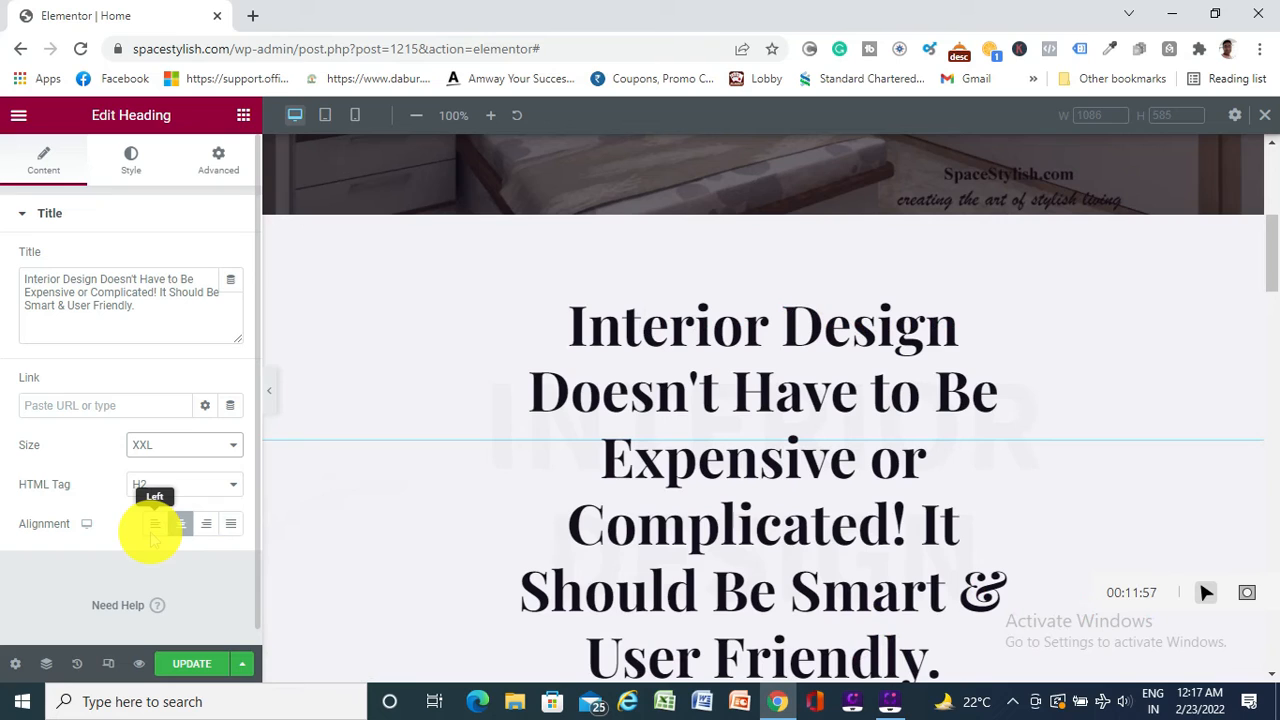
left_click(223, 445)
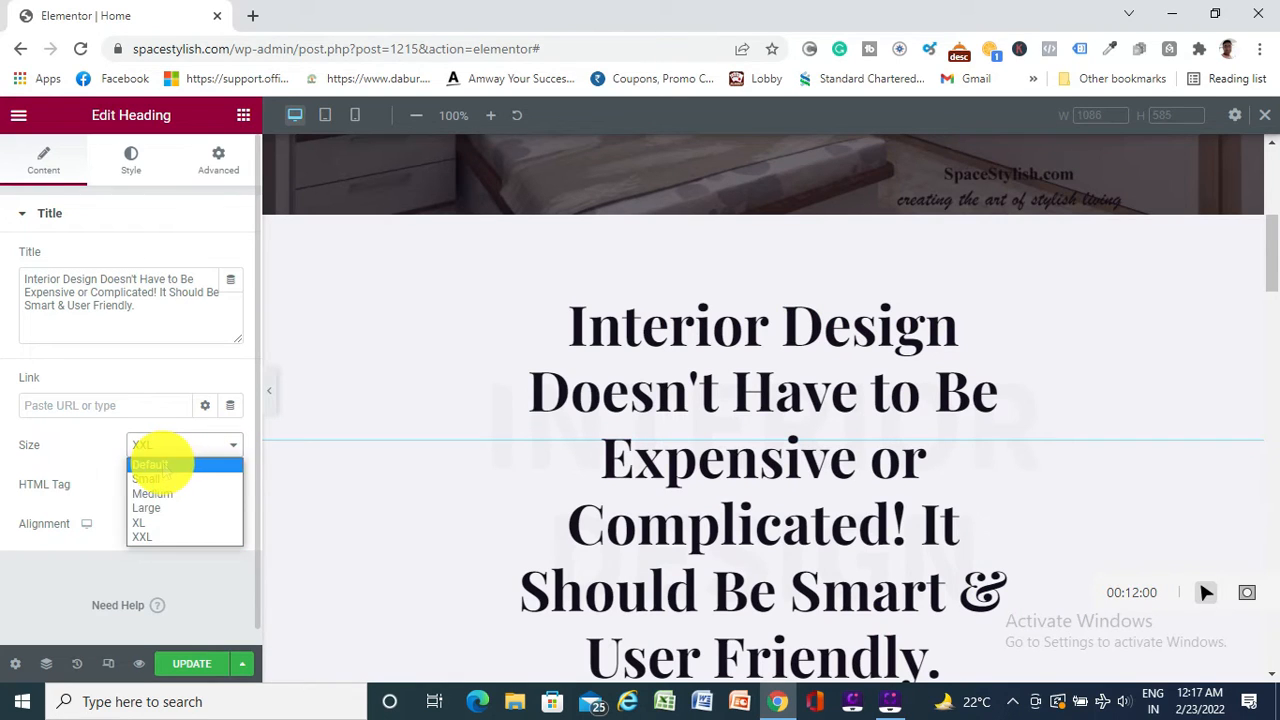
left_click(160, 465)
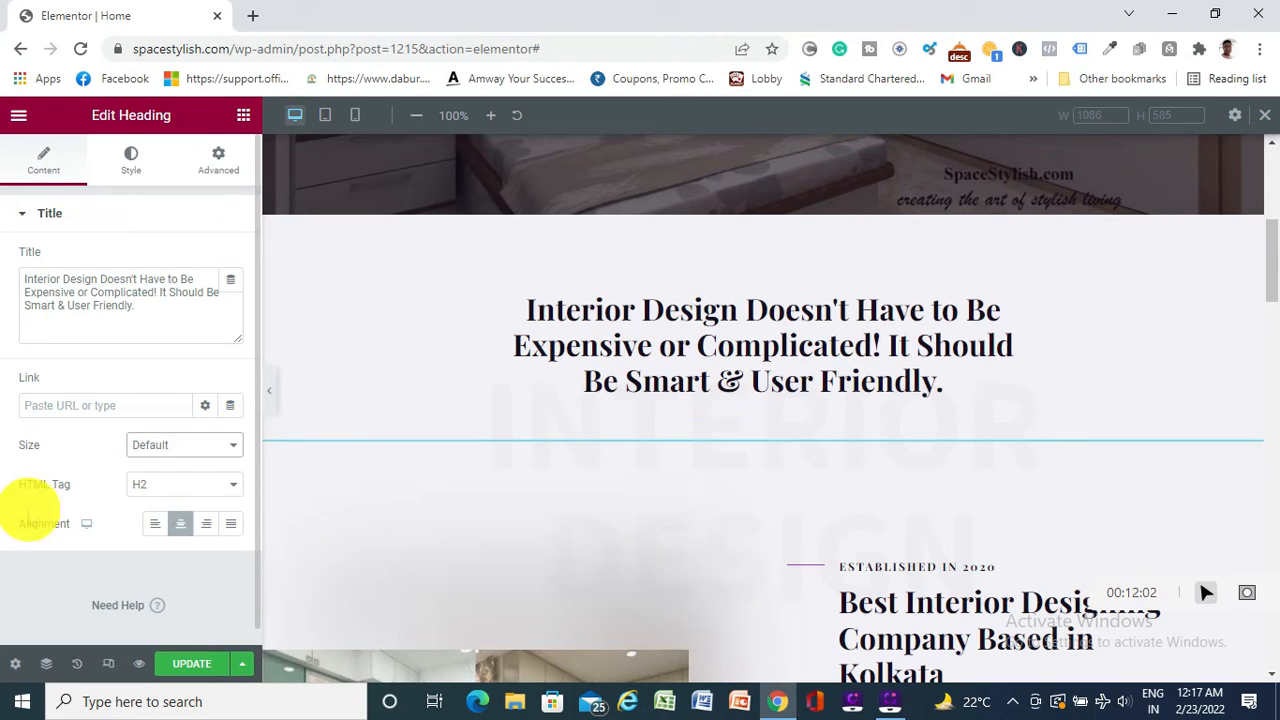
left_click(213, 487)
left_click(145, 503)
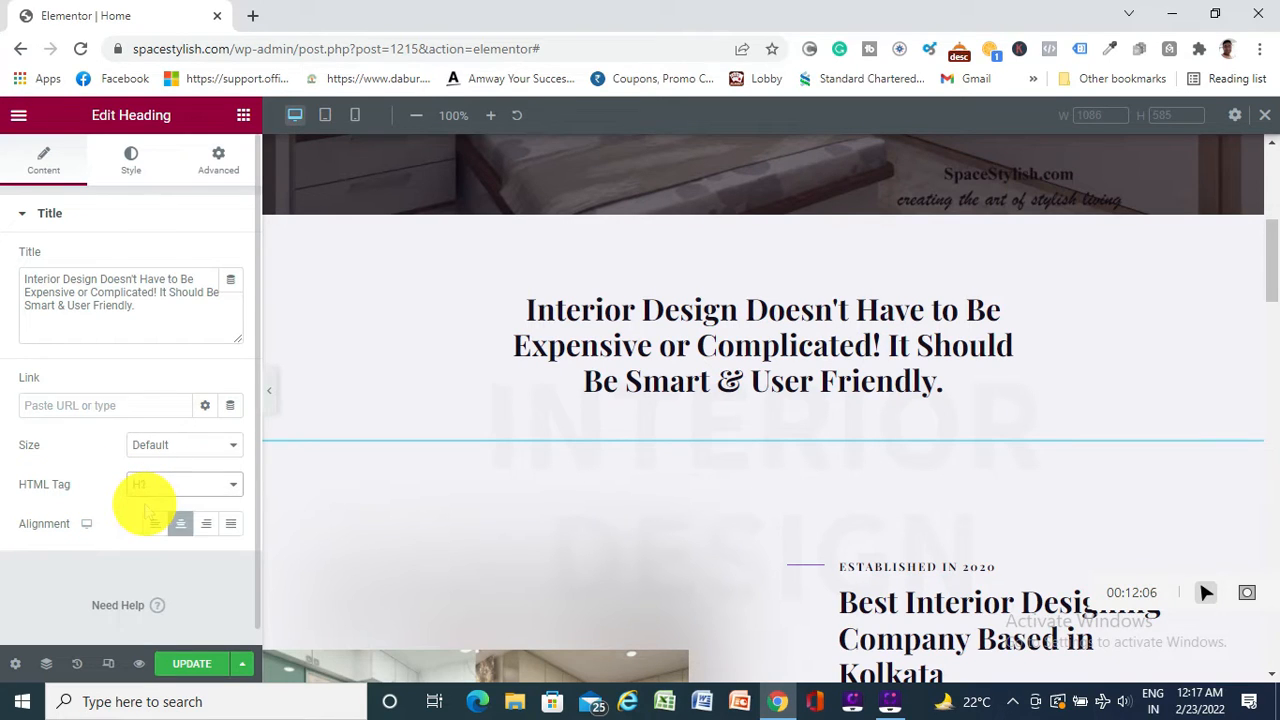
left_click(208, 489)
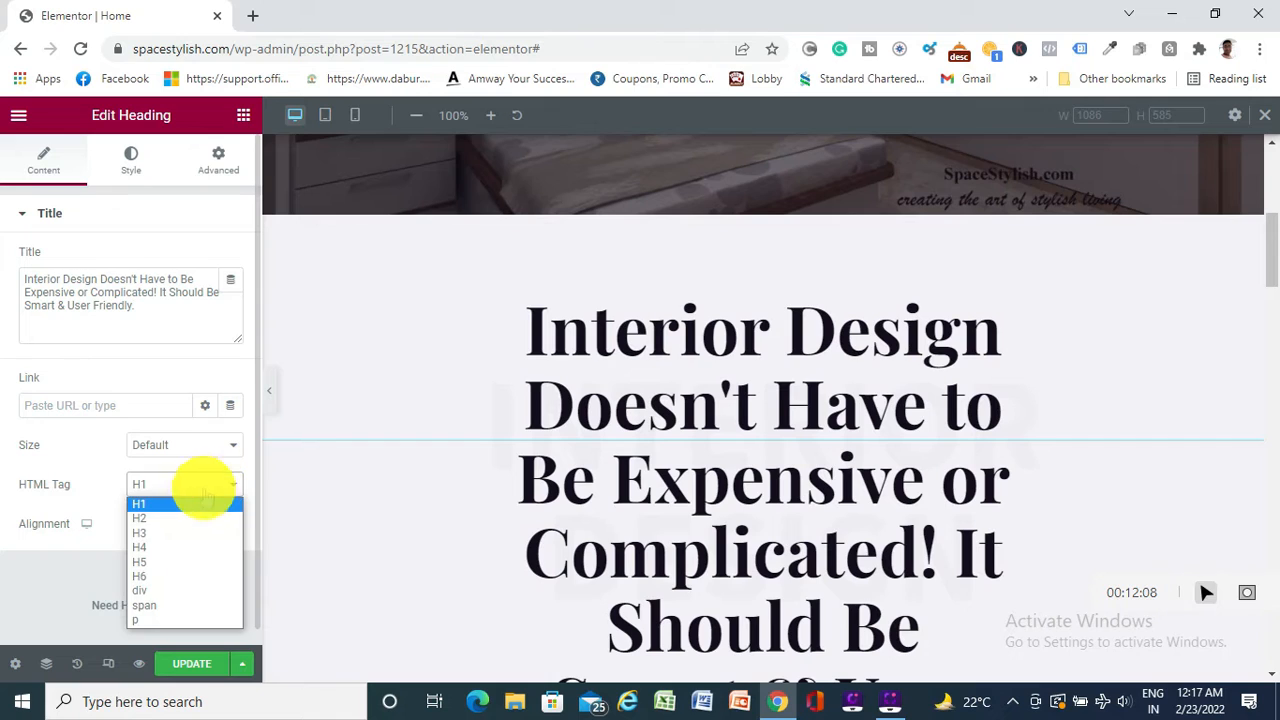
left_click(139, 518)
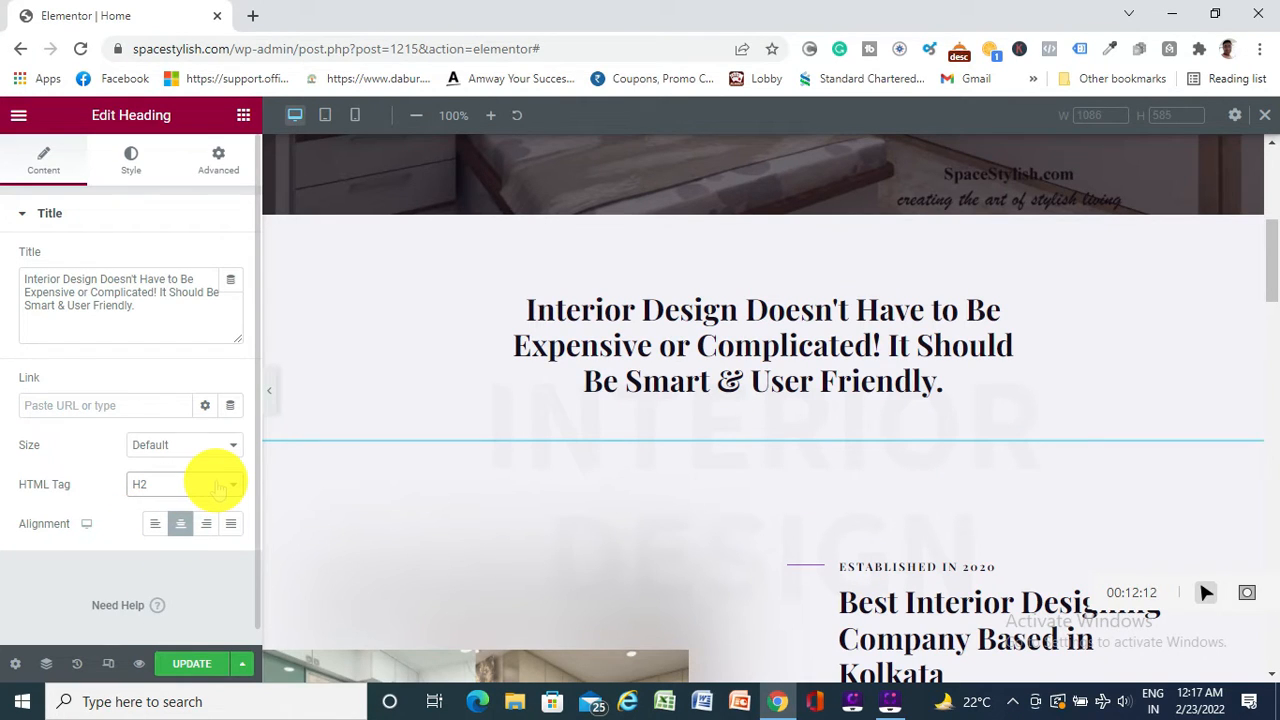
left_click(155, 524)
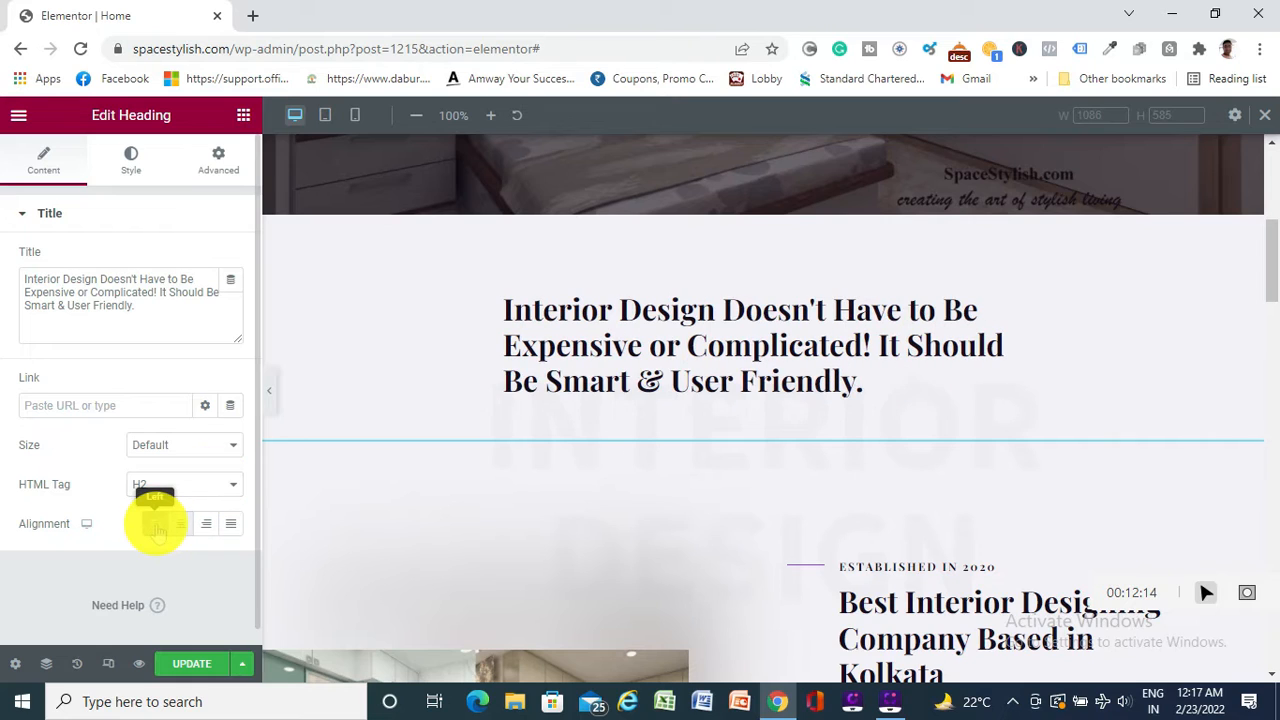
left_click(180, 524)
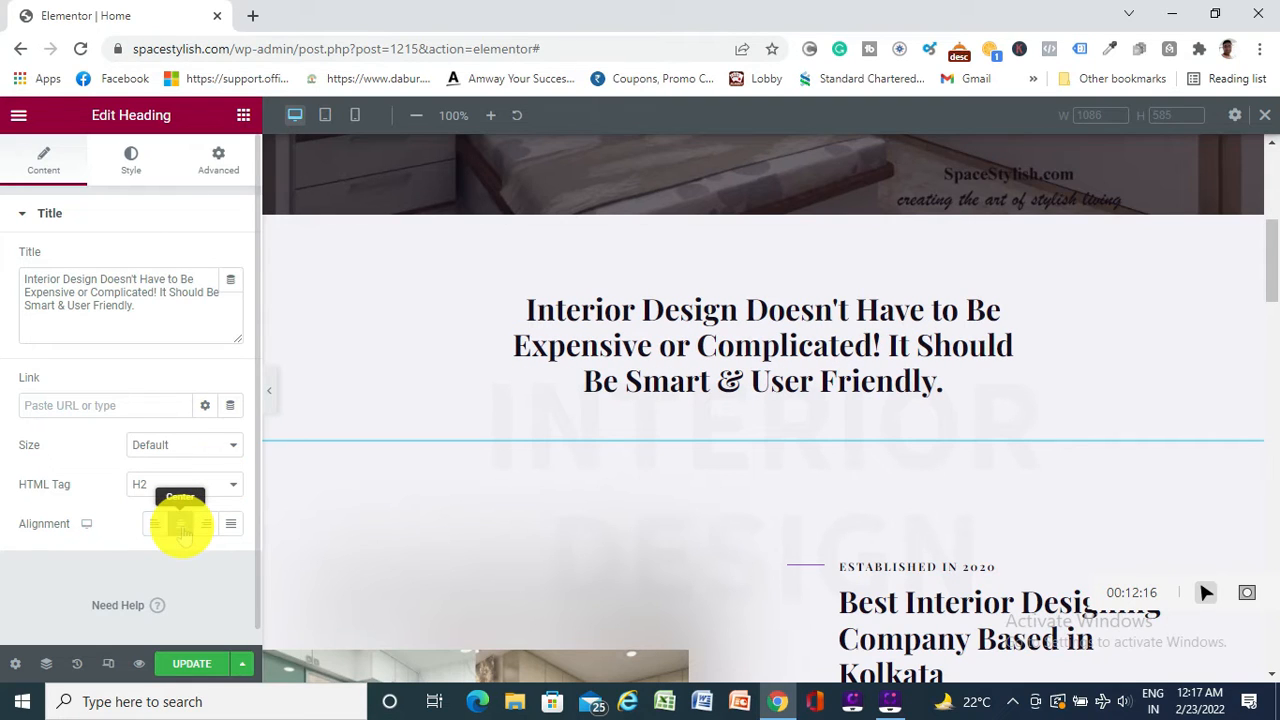
left_click(205, 524)
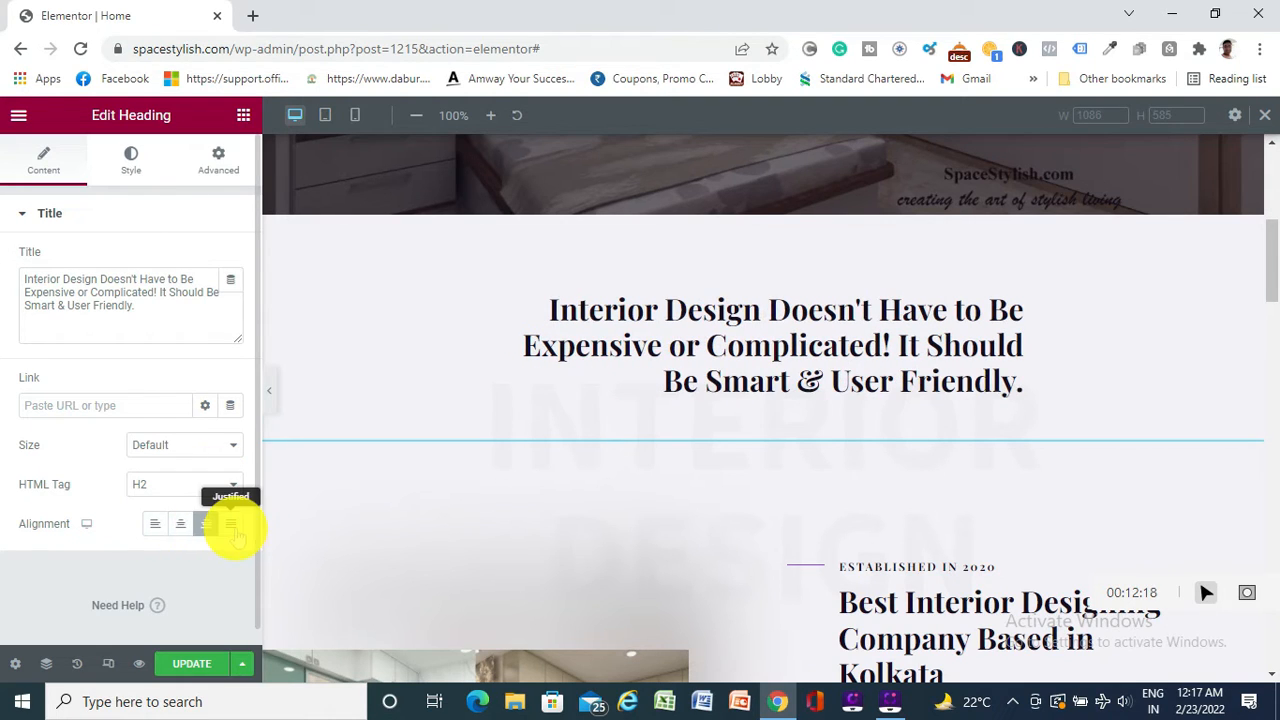
left_click(231, 524)
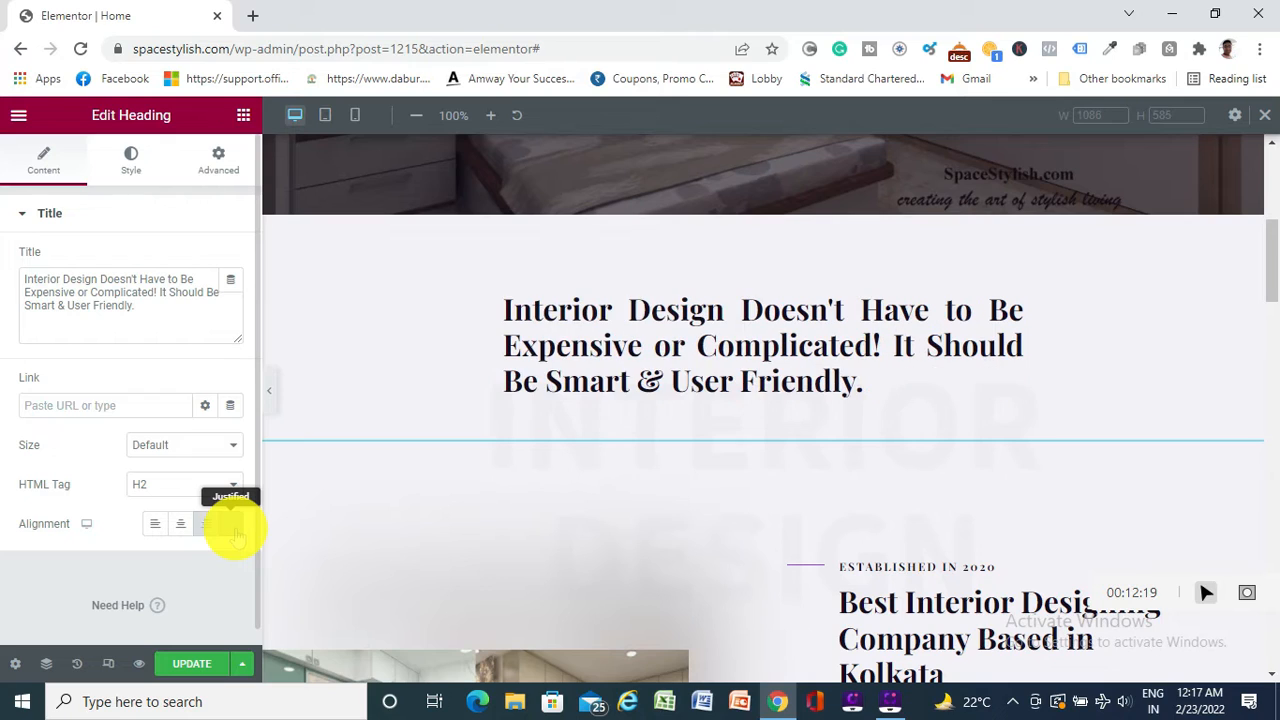
left_click(180, 524)
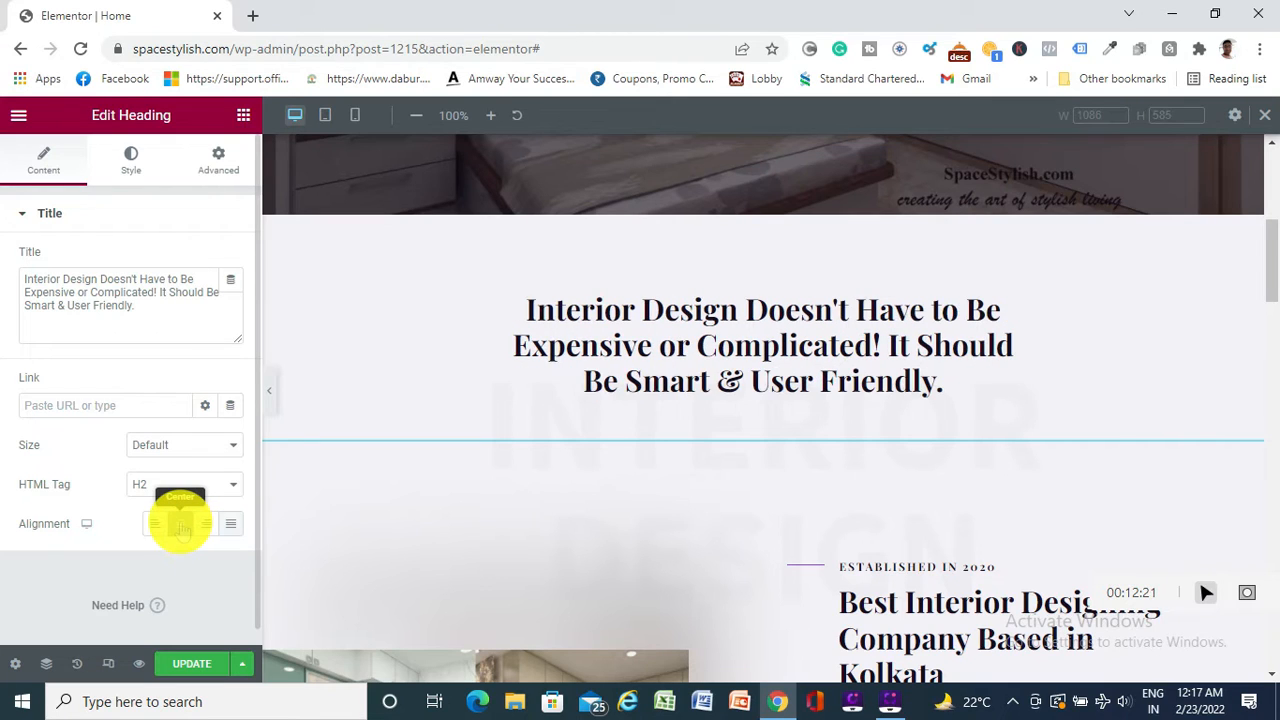
left_click(200, 663)
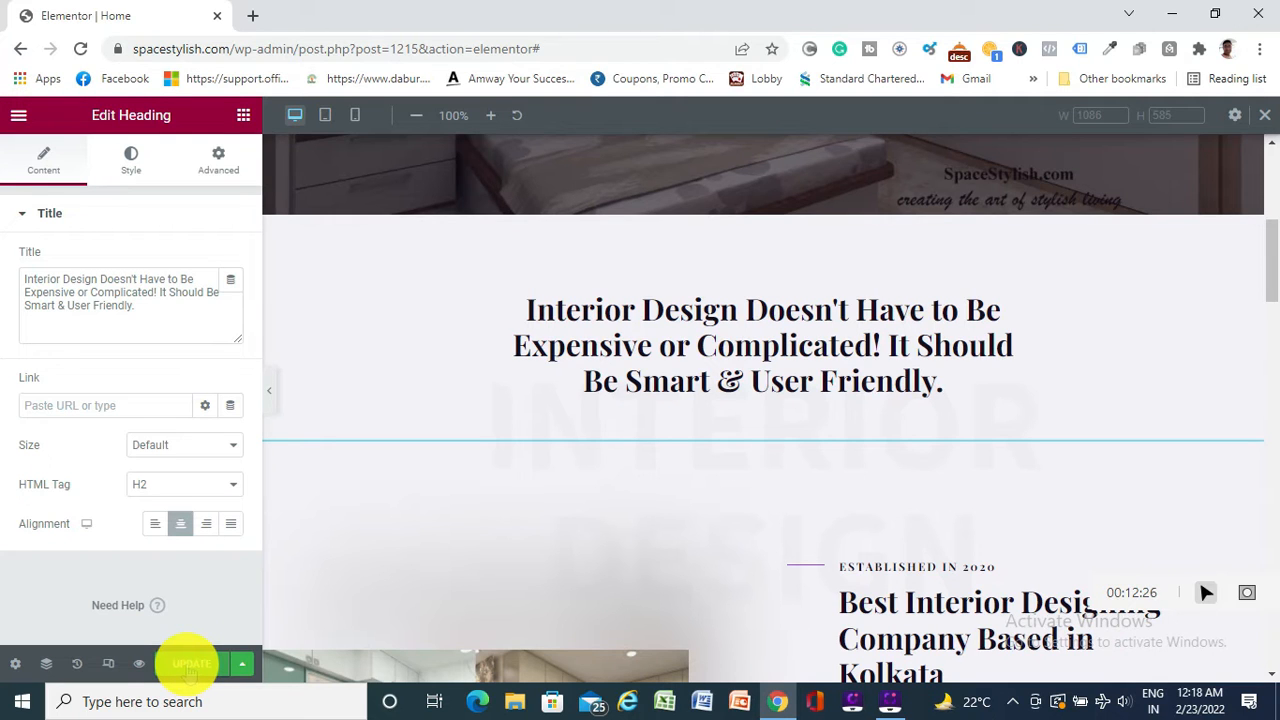
scroll(523, 491, "down", 5)
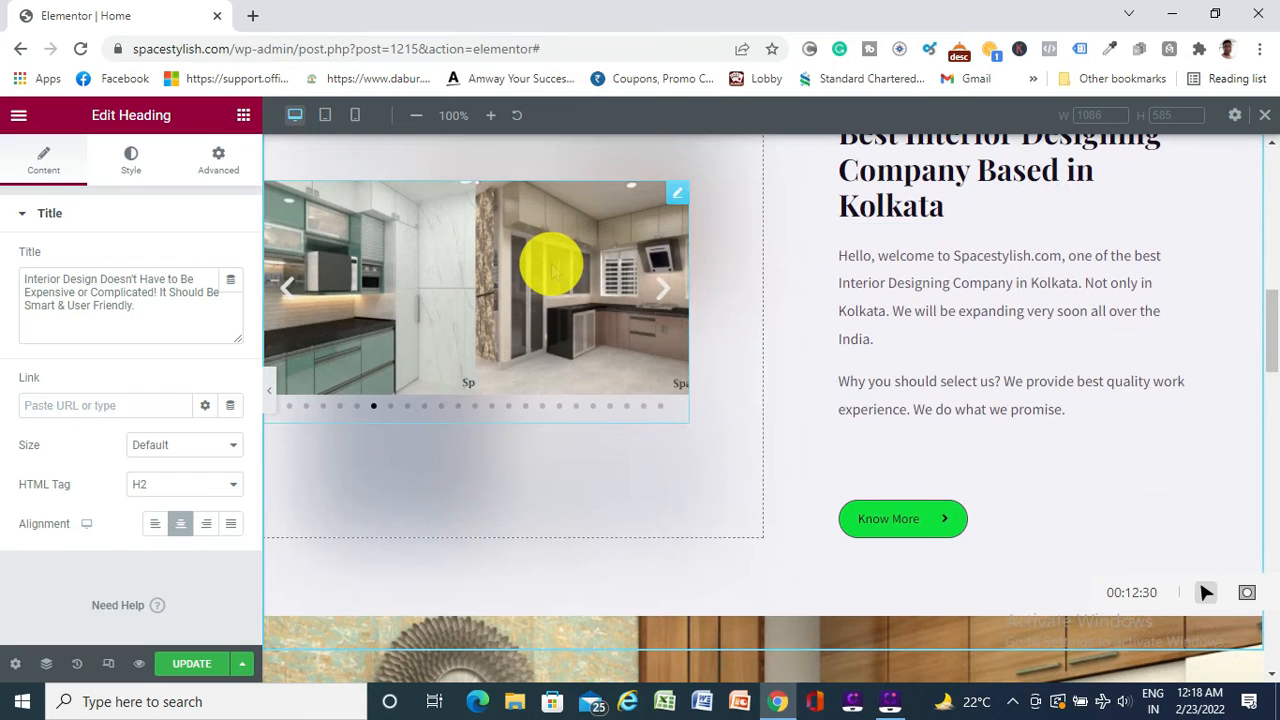
scroll(553, 266, "up", 1)
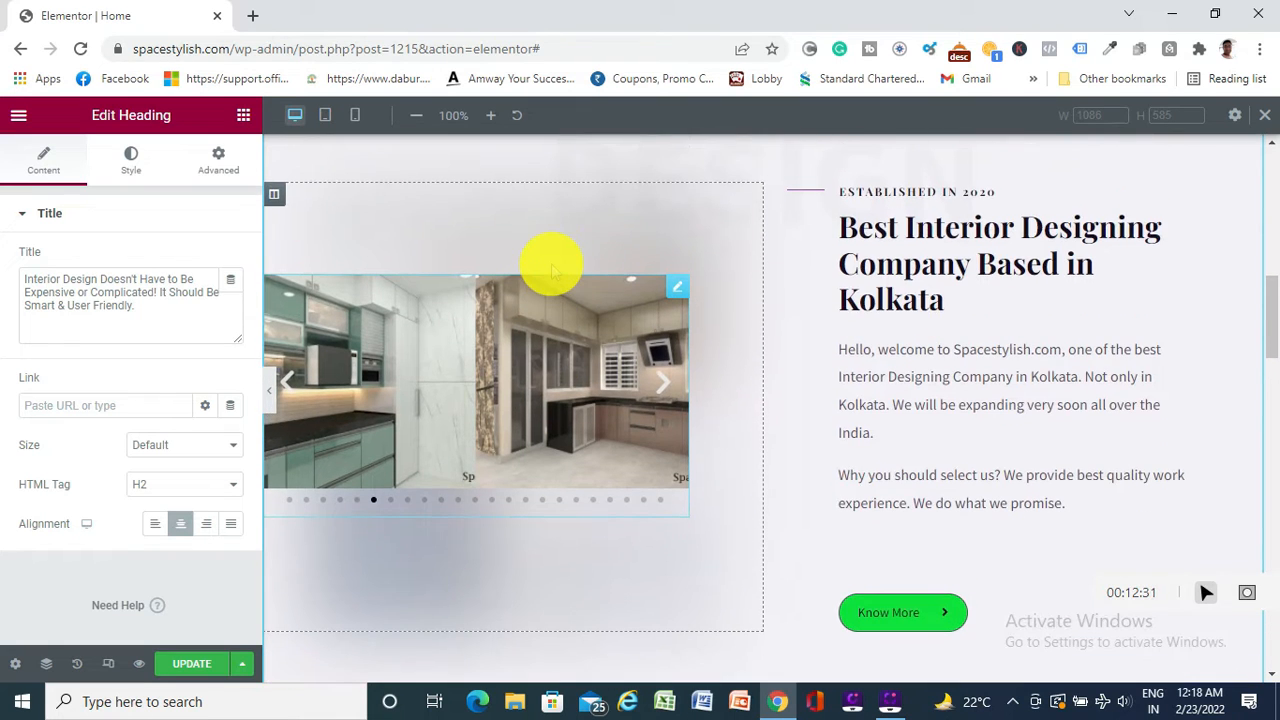
Review the image carousel's 23-image gallery and save the homepage with UPDATE
left_click(500, 335)
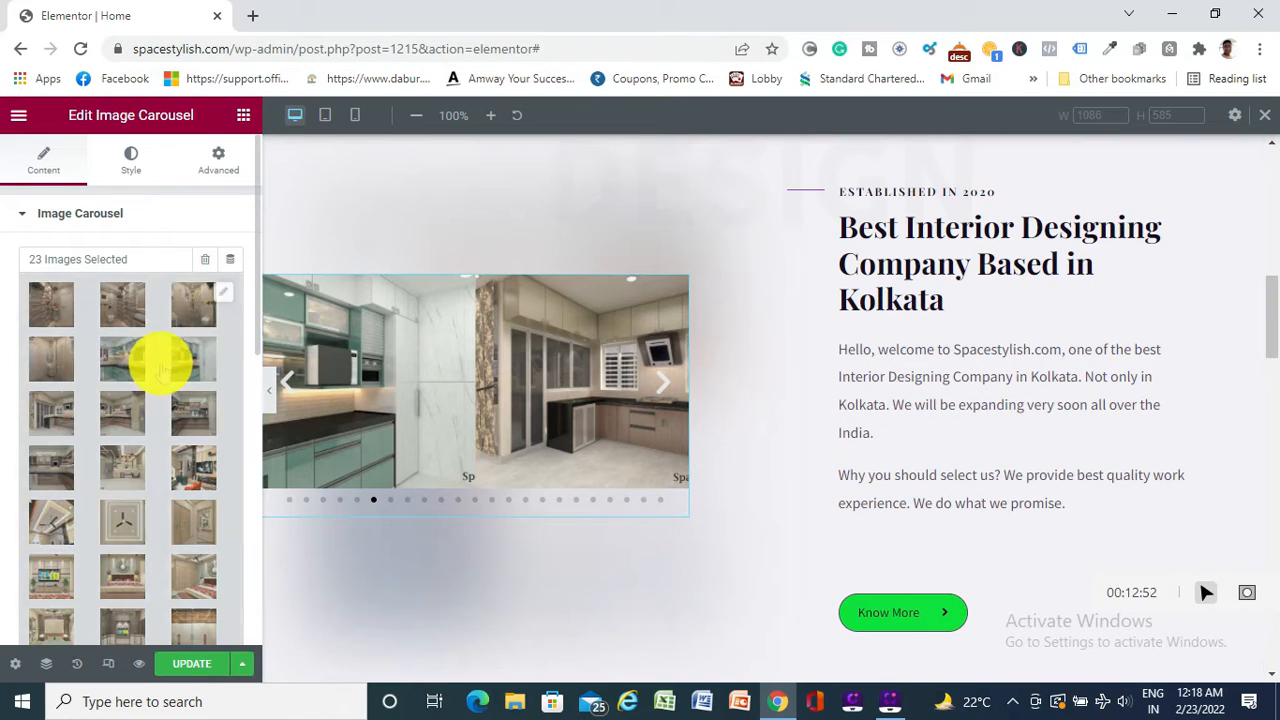
scroll(177, 330, "down", 3)
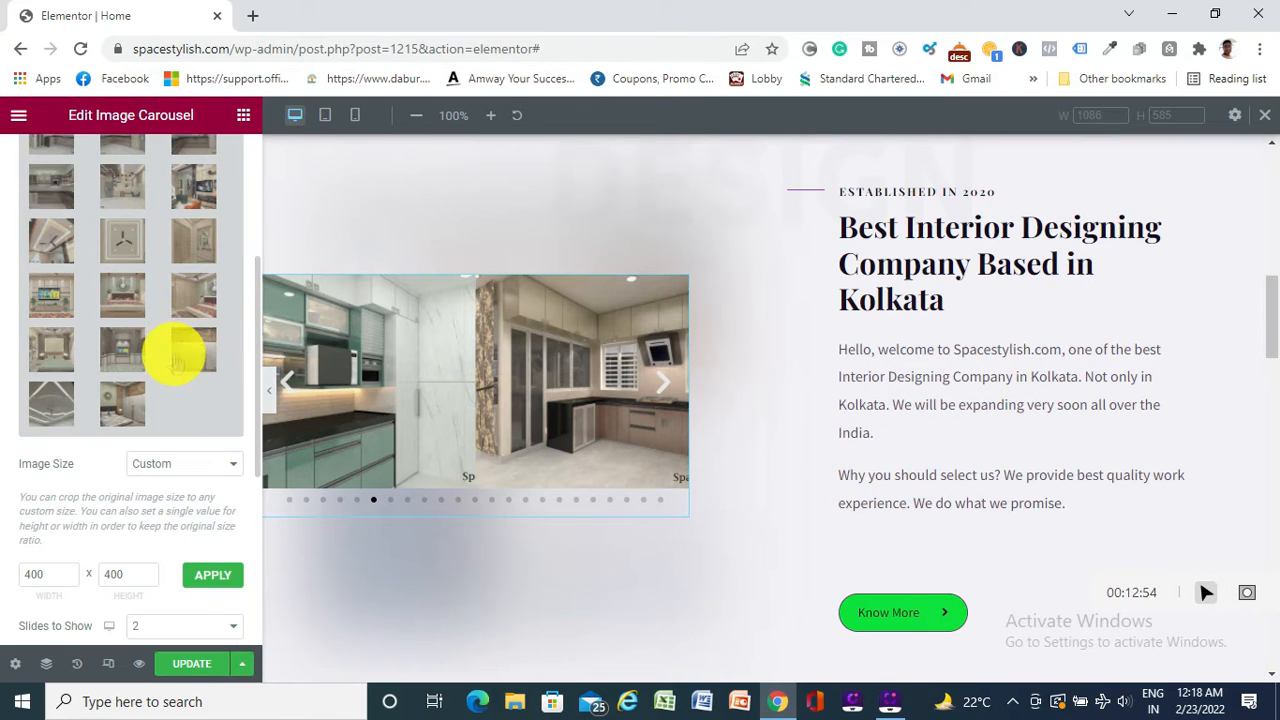
scroll(177, 349, "up", 3)
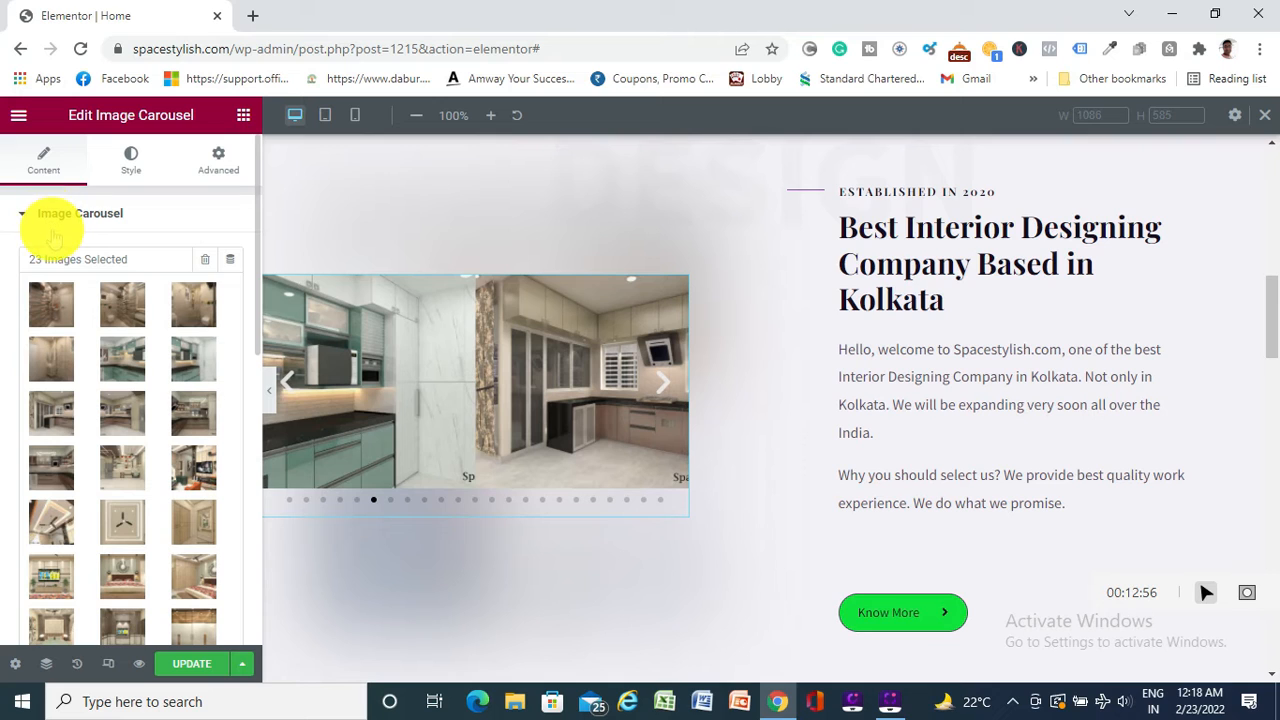
left_click(195, 664)
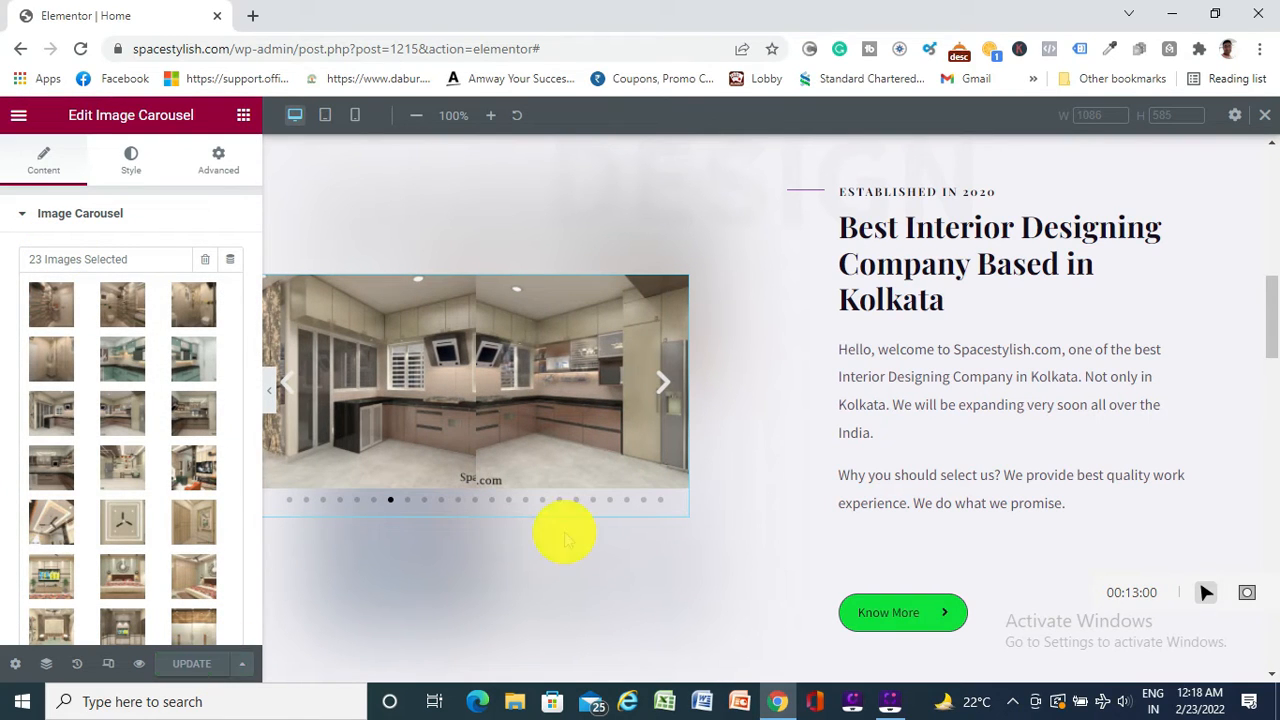
Select the Know More button to bring up its Edit Button settings
scroll(835, 350, "down", 1)
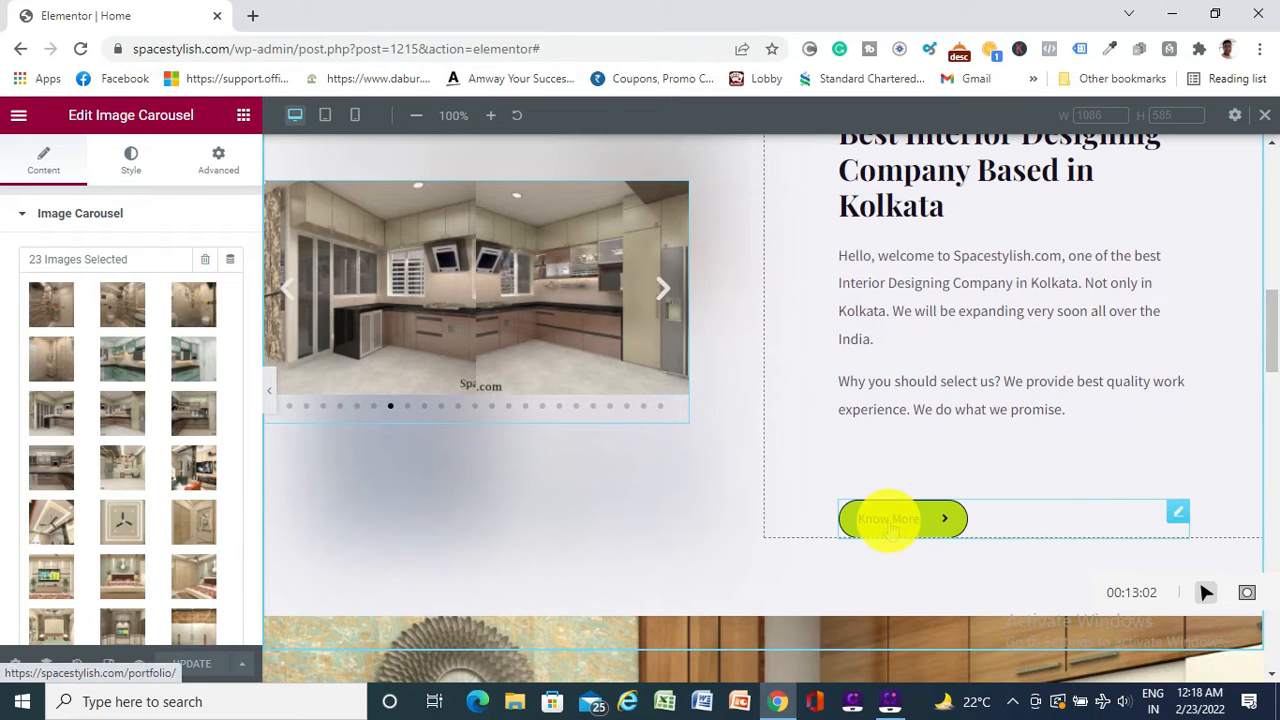
scroll(910, 490, "up", 2)
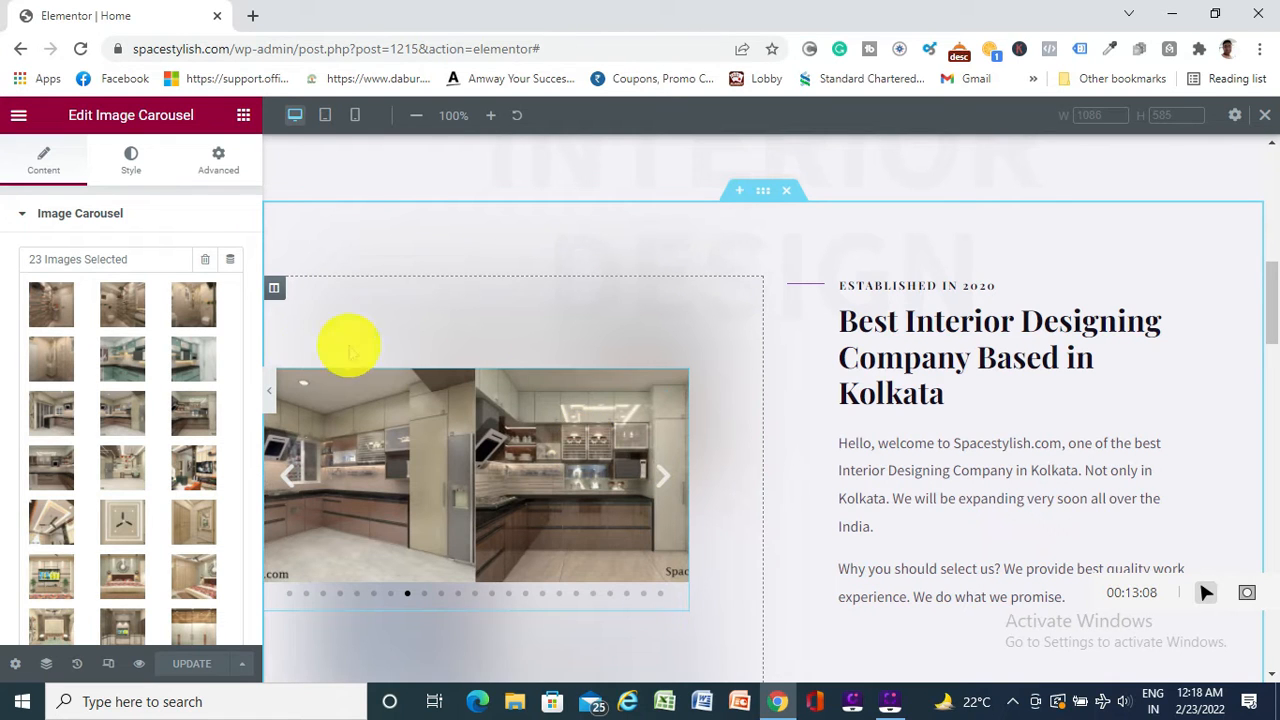
scroll(800, 458, "down", 3)
left_click(894, 424)
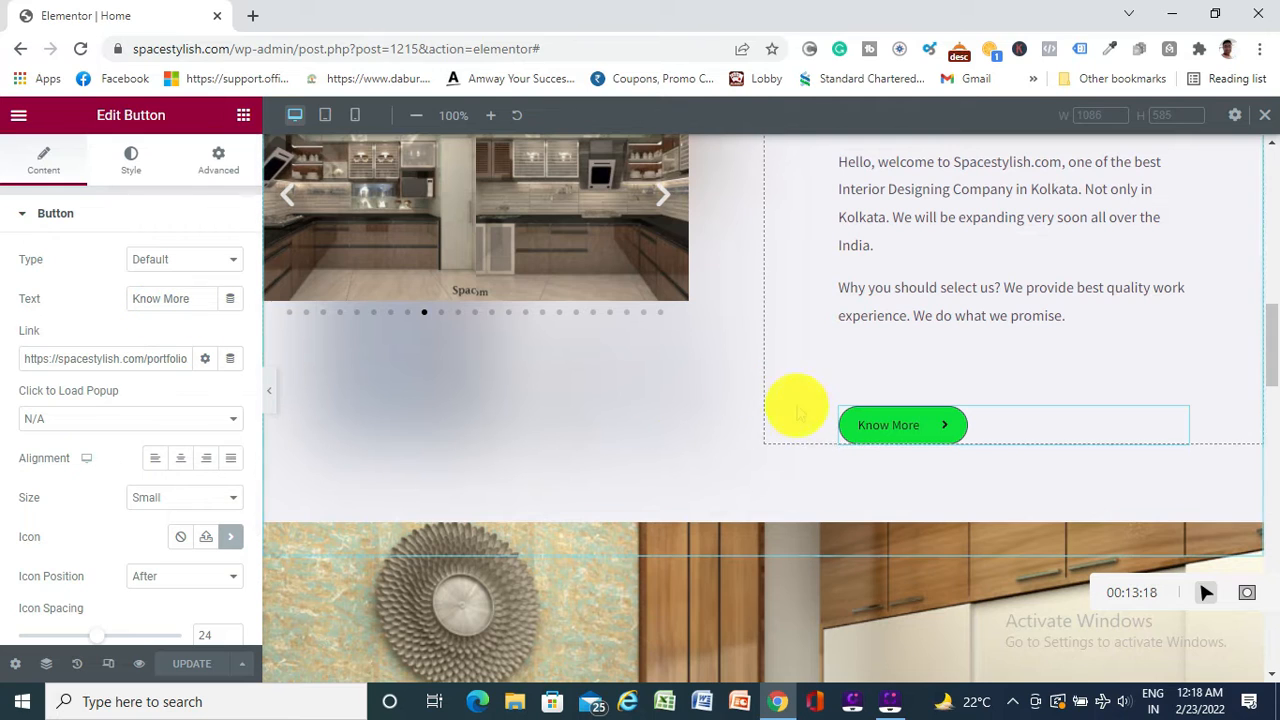
Rewrite the button label from 'Know More' to 'KNOW MORE' in capitals
left_click(200, 300)
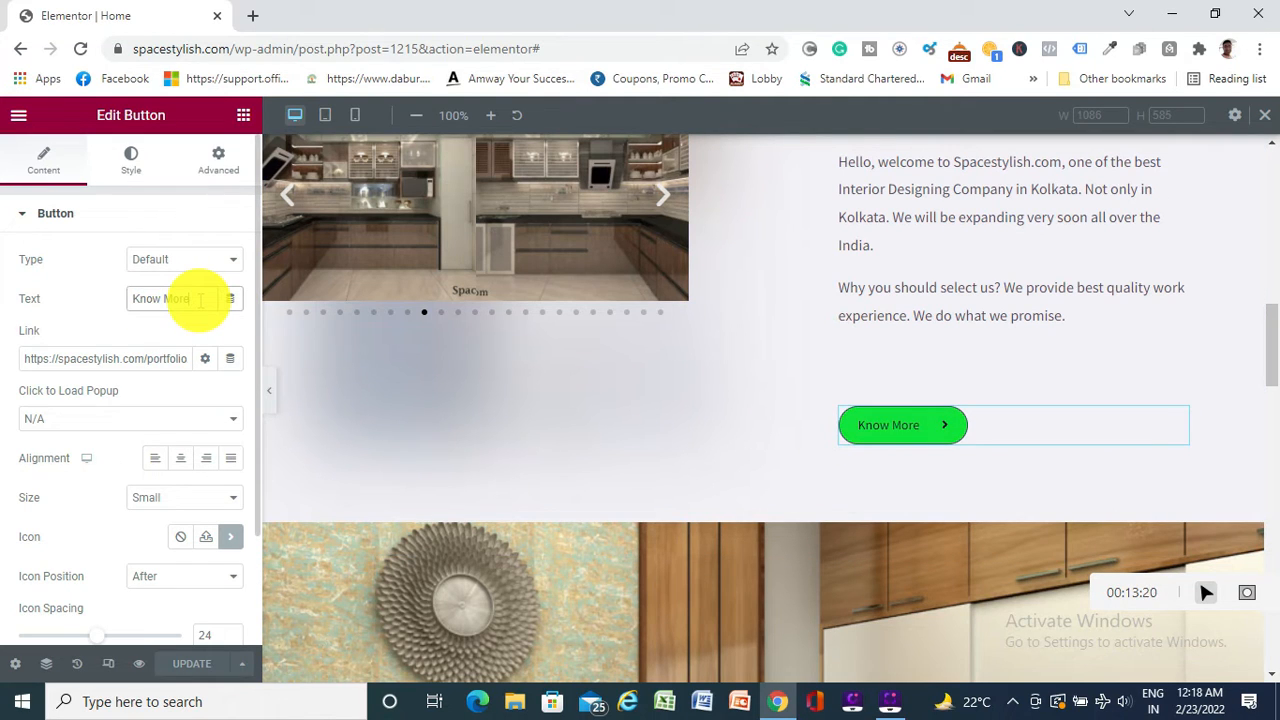
key("BackSpace")
key("BackSpace")
key("BackSpace")
key("BackSpace")
key("BackSpace")
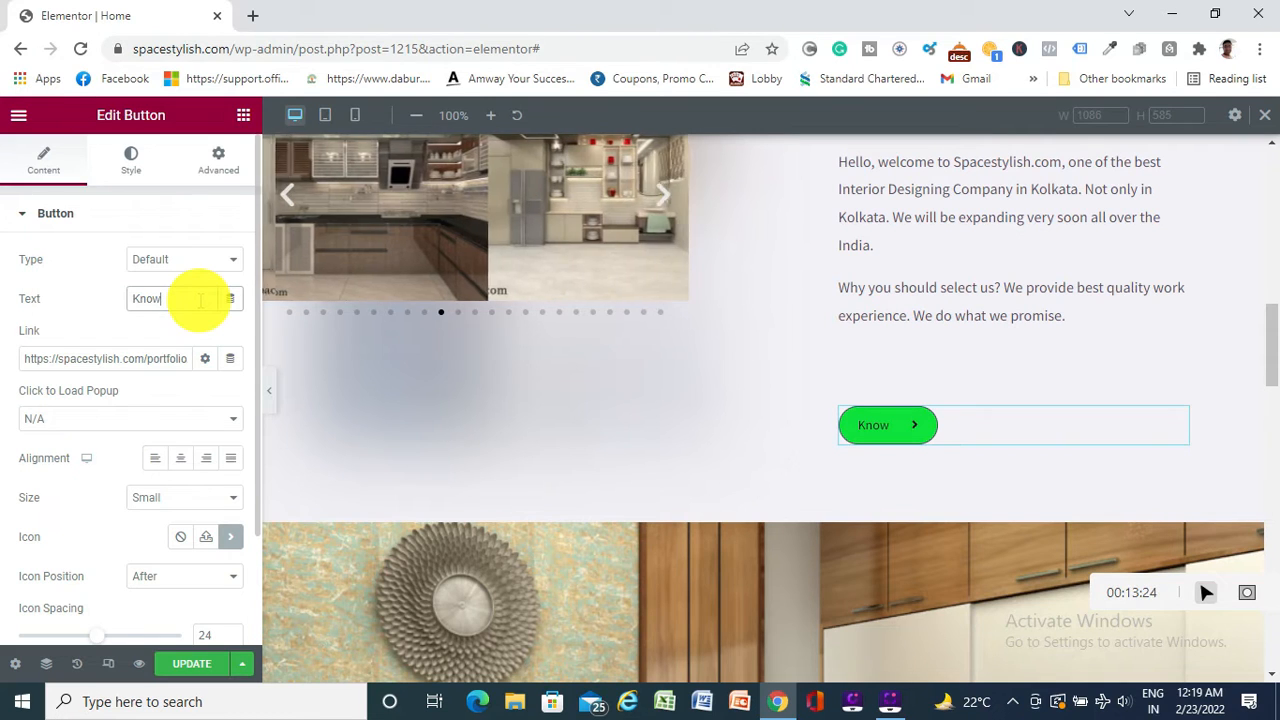
key("BackSpace")
key("BackSpace")
key("BackSpace")
key("BackSpace")
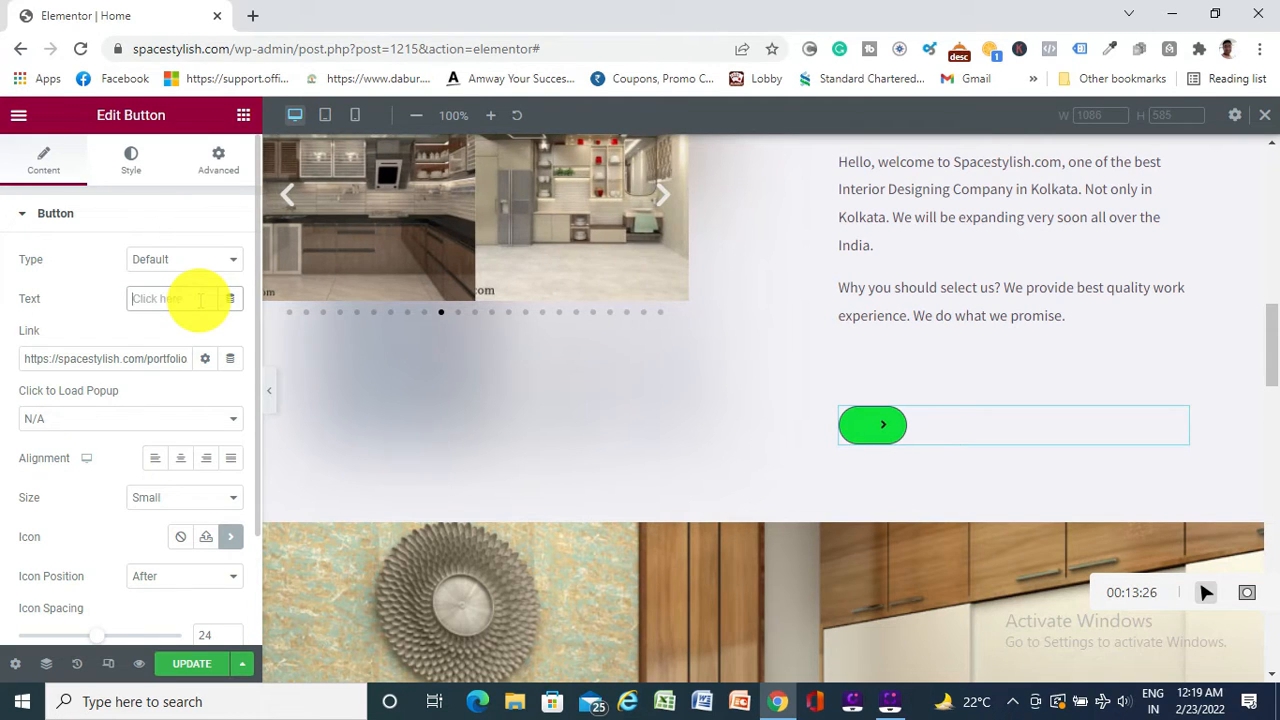
type("LEAR")
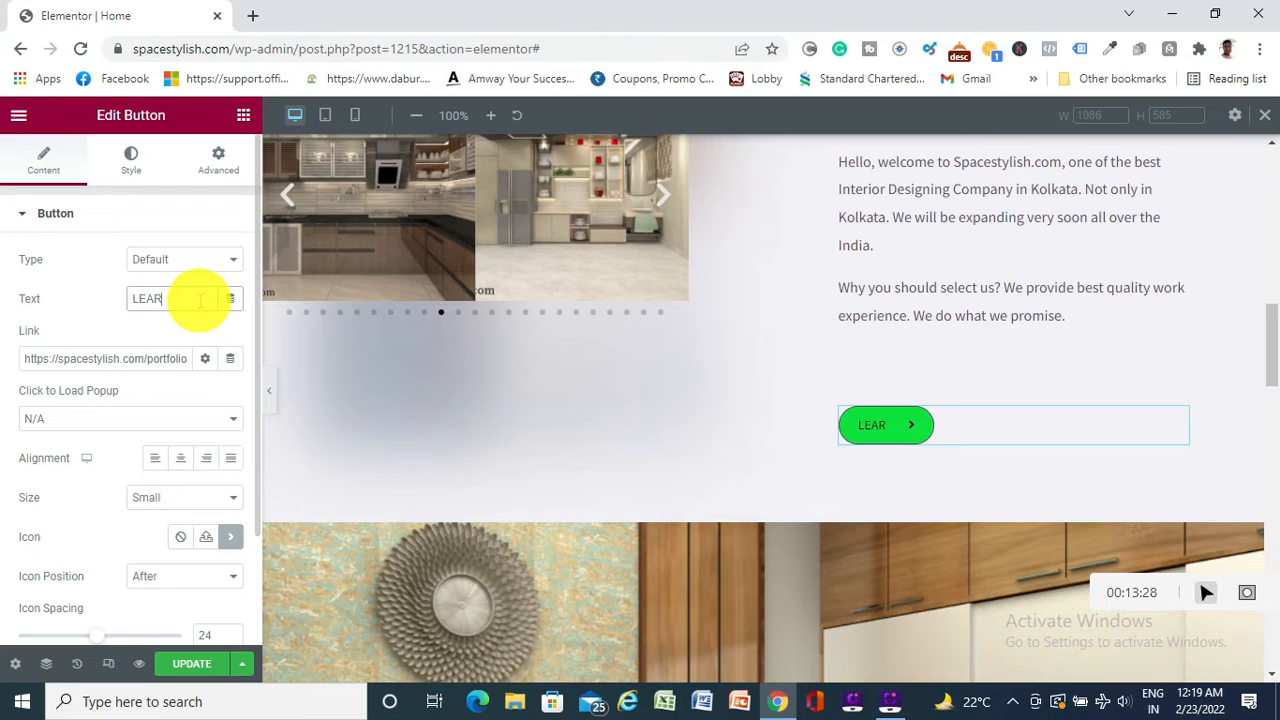
type("N MORE")
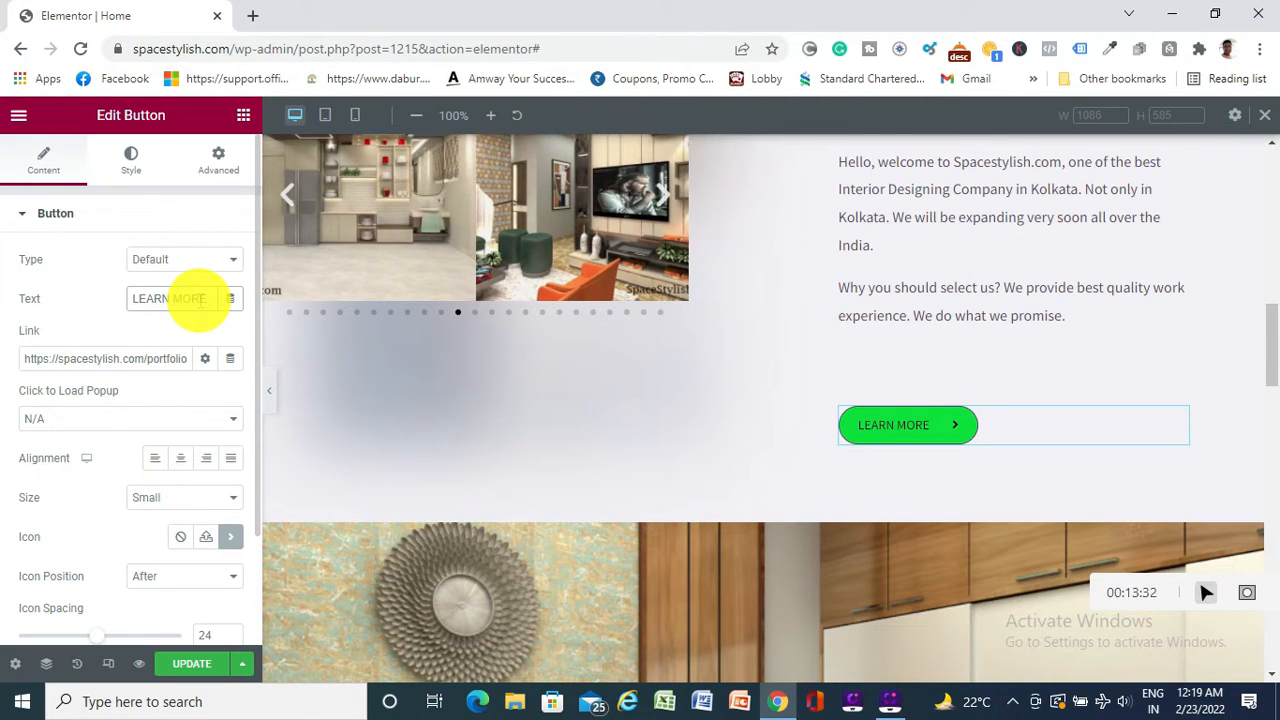
left_click(200, 302)
key("BackSpace")
key("BackSpace")
key("BackSpace")
key("BackSpace")
key("BackSpace")
key("BackSpace")
key("BackSpace")
key("BackSpace")
key("BackSpace")
key("BackSpace")
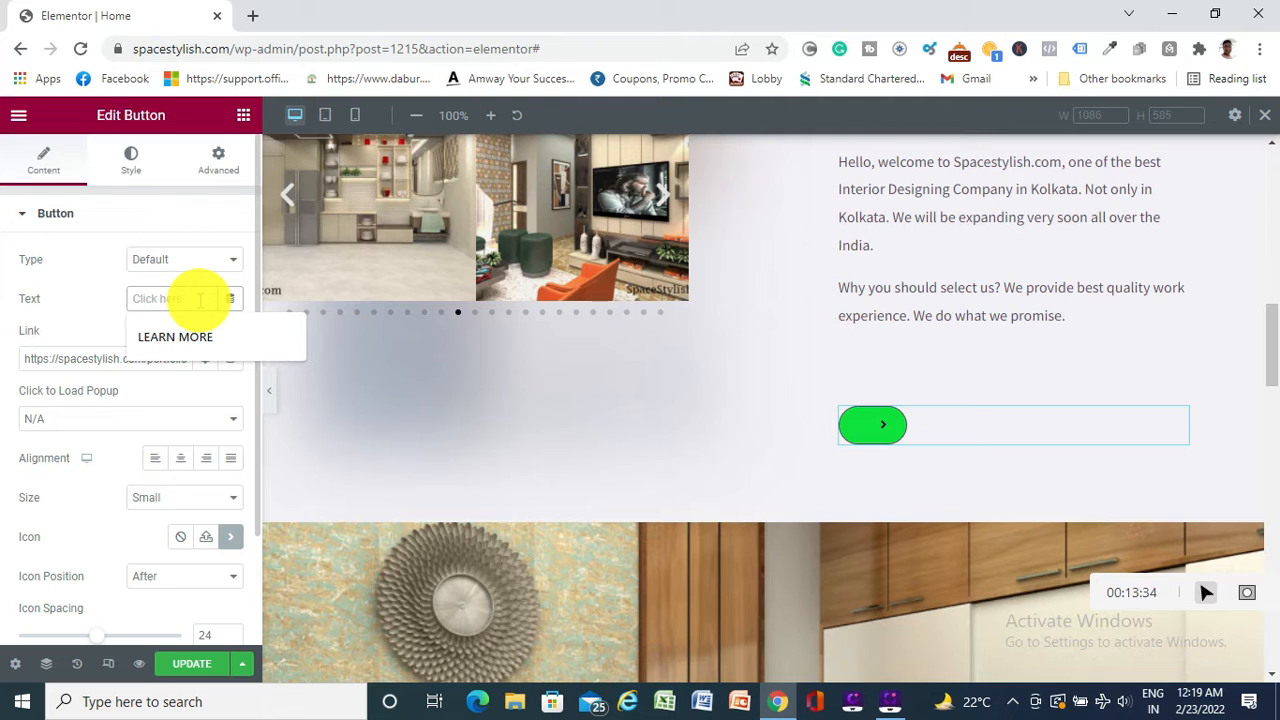
type("KM")
key("BackSpace")
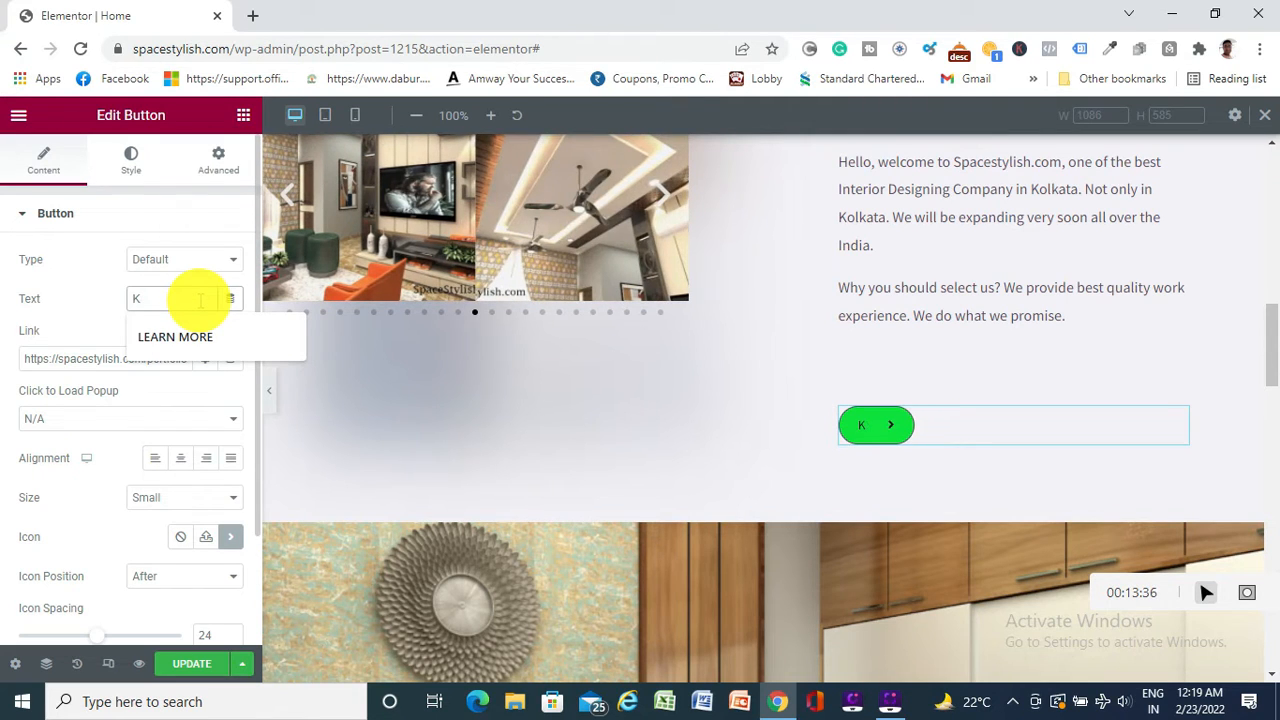
type("NOW")
type(" MOEW")
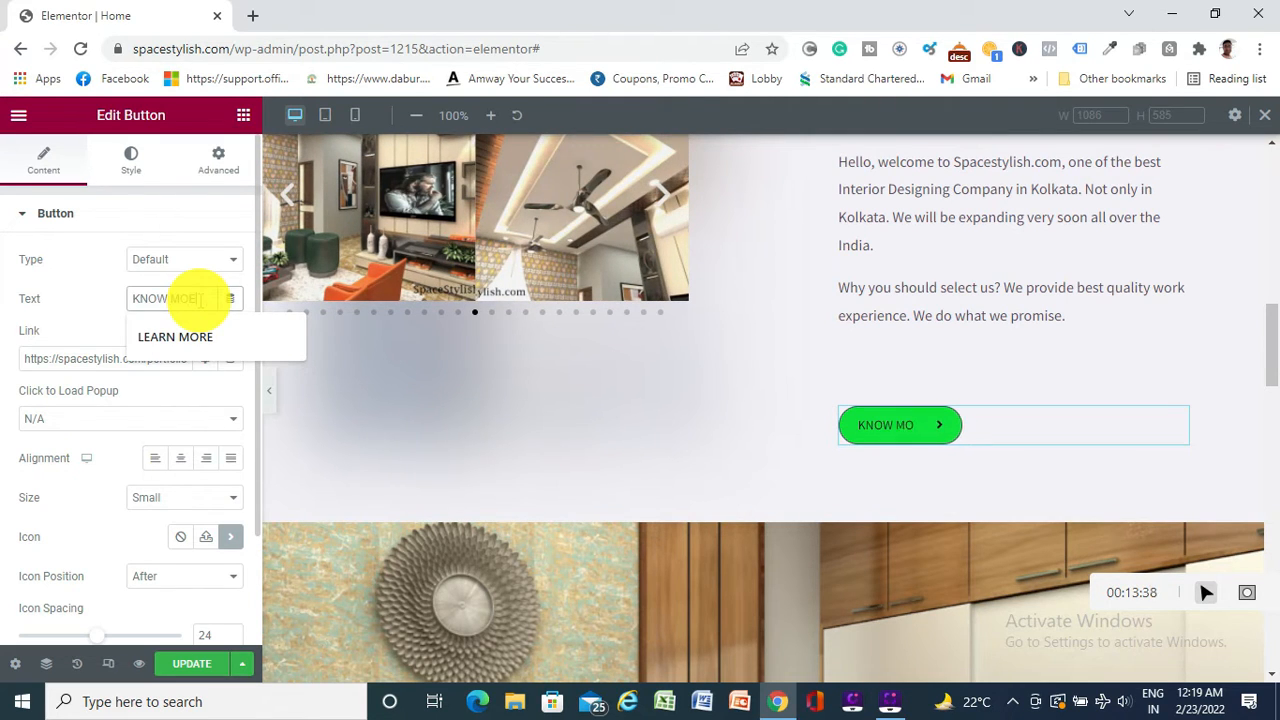
key("BackSpace")
key("BackSpace")
type("RE")
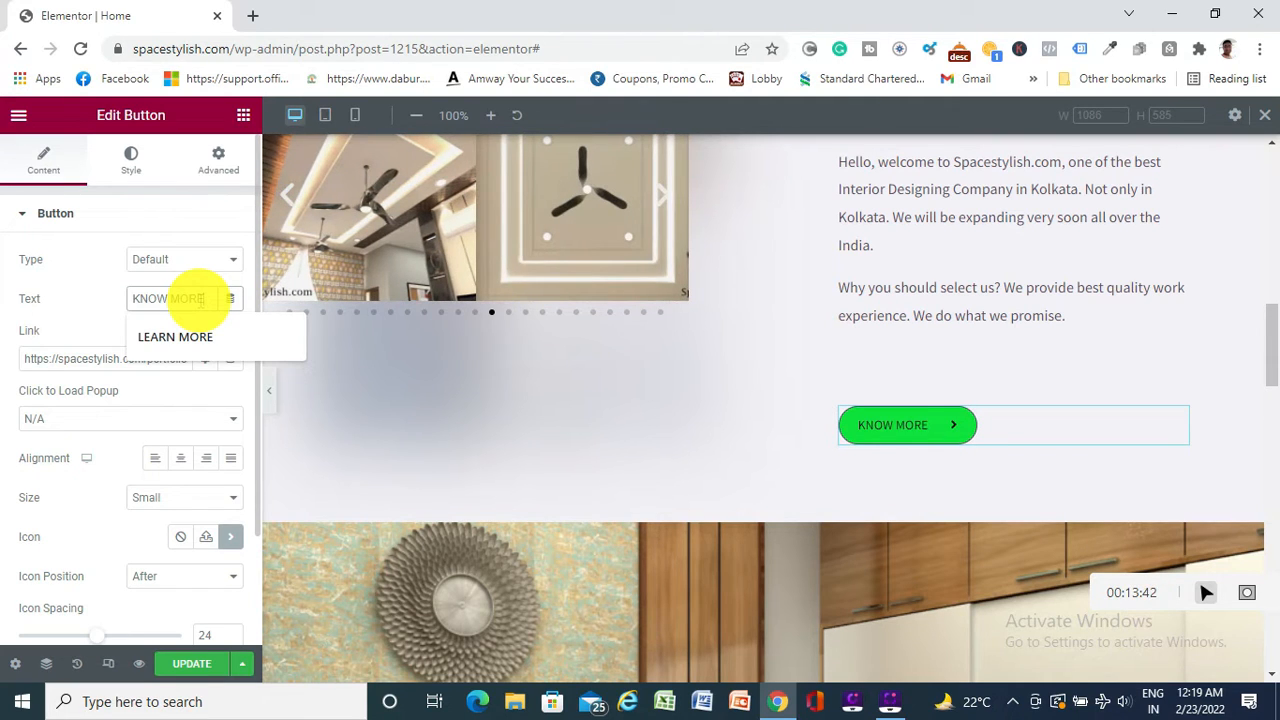
left_click(83, 285)
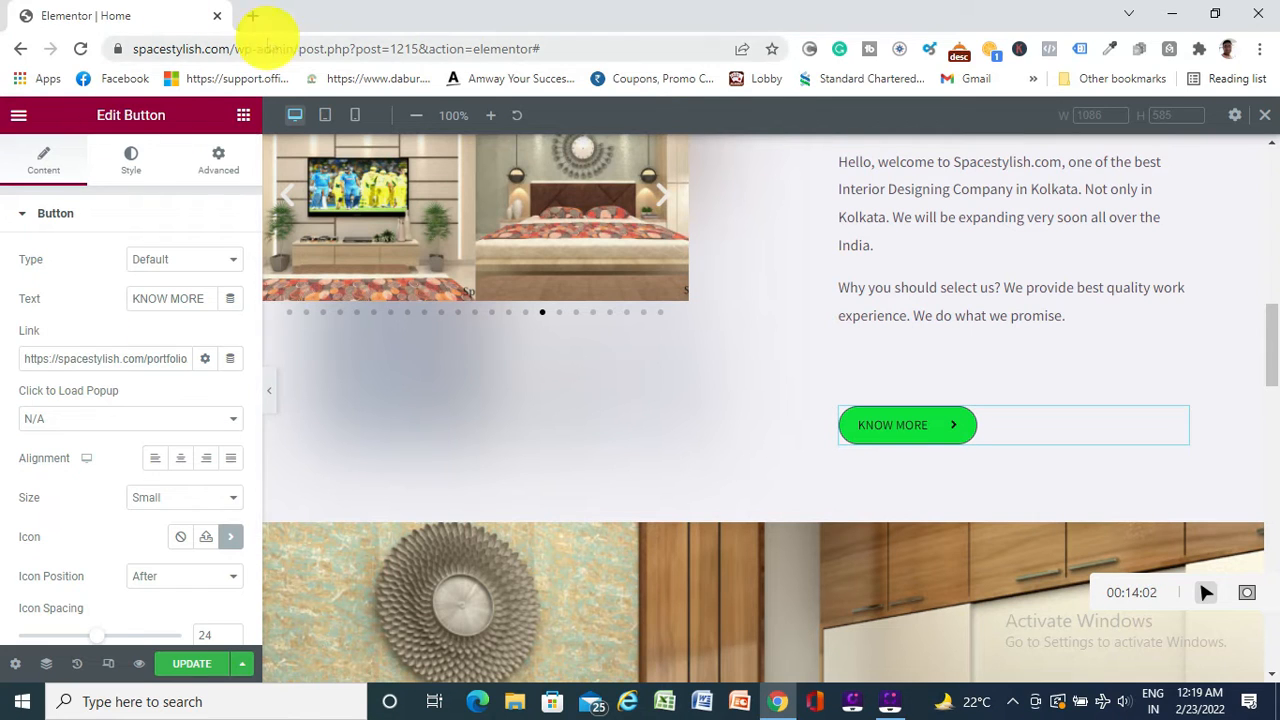
Load the live spacestylish.com homepage in a new browser tab
left_click(252, 16)
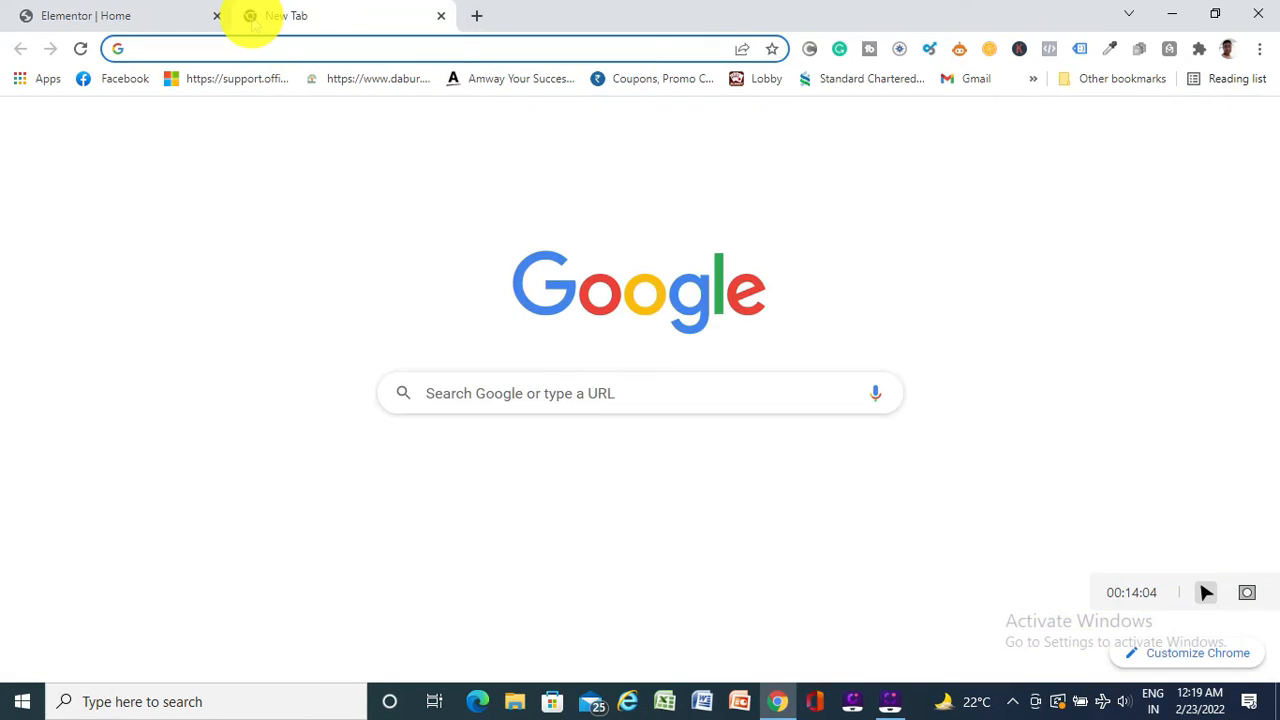
type("SPACEstylish.com")
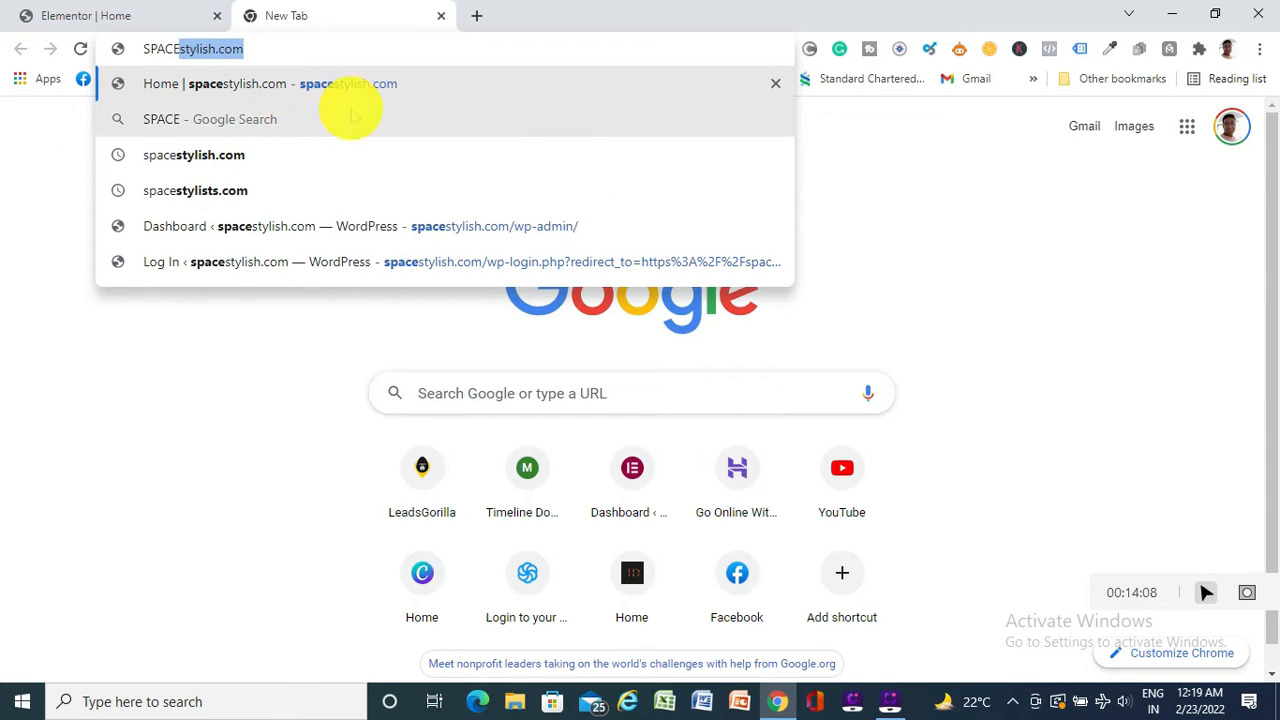
left_click(371, 82)
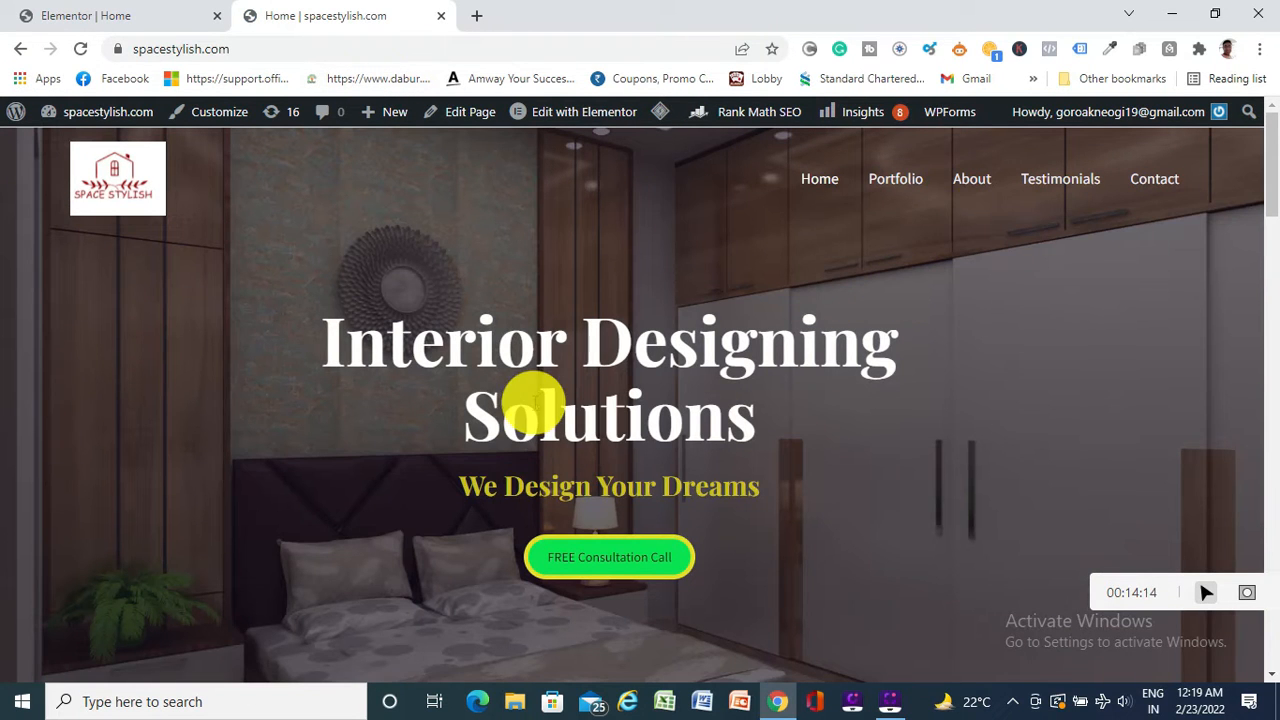
Follow the Know More button to the Portfolio page and browse its Project Sites galleries
scroll(535, 403, "down", 10)
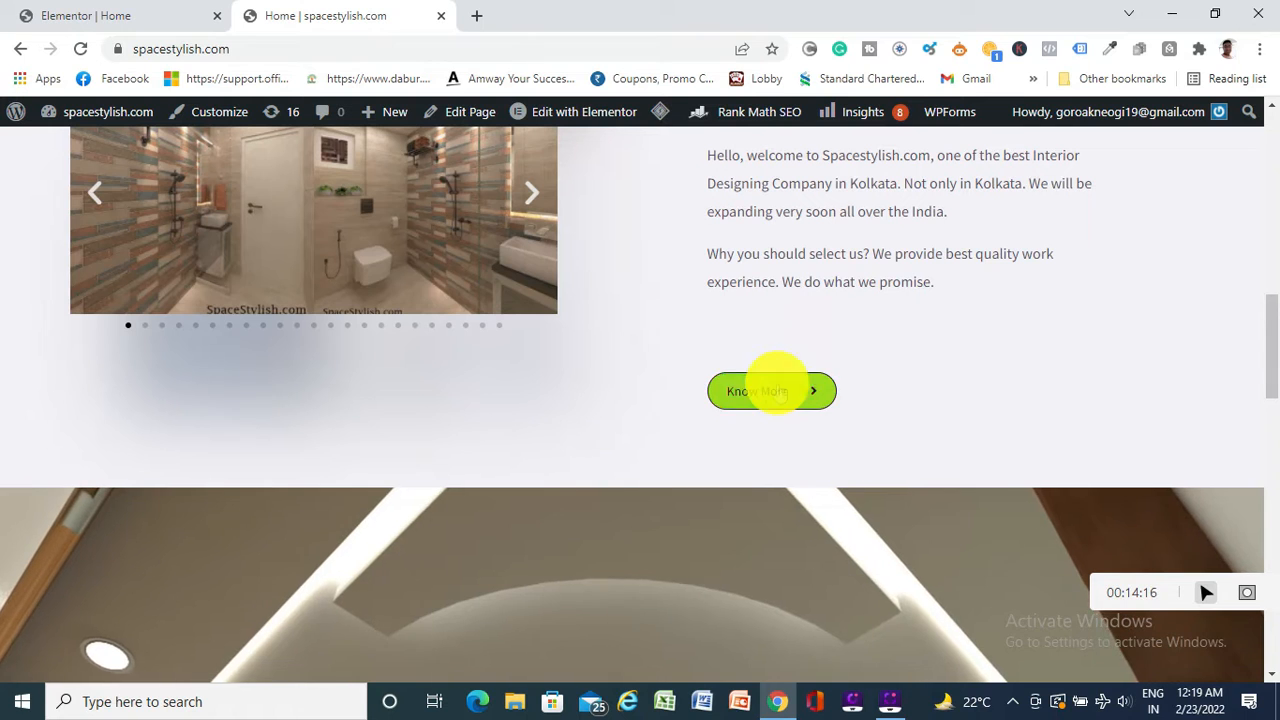
left_click(776, 391)
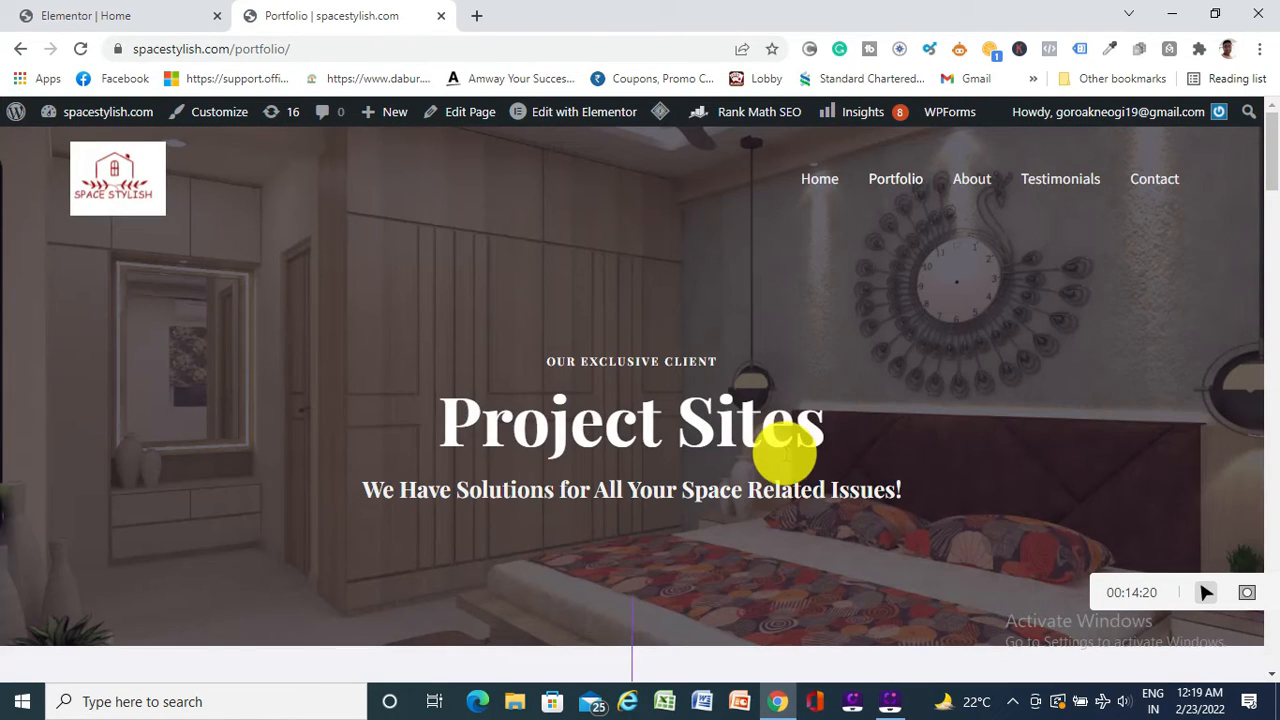
scroll(790, 450, "down", 4)
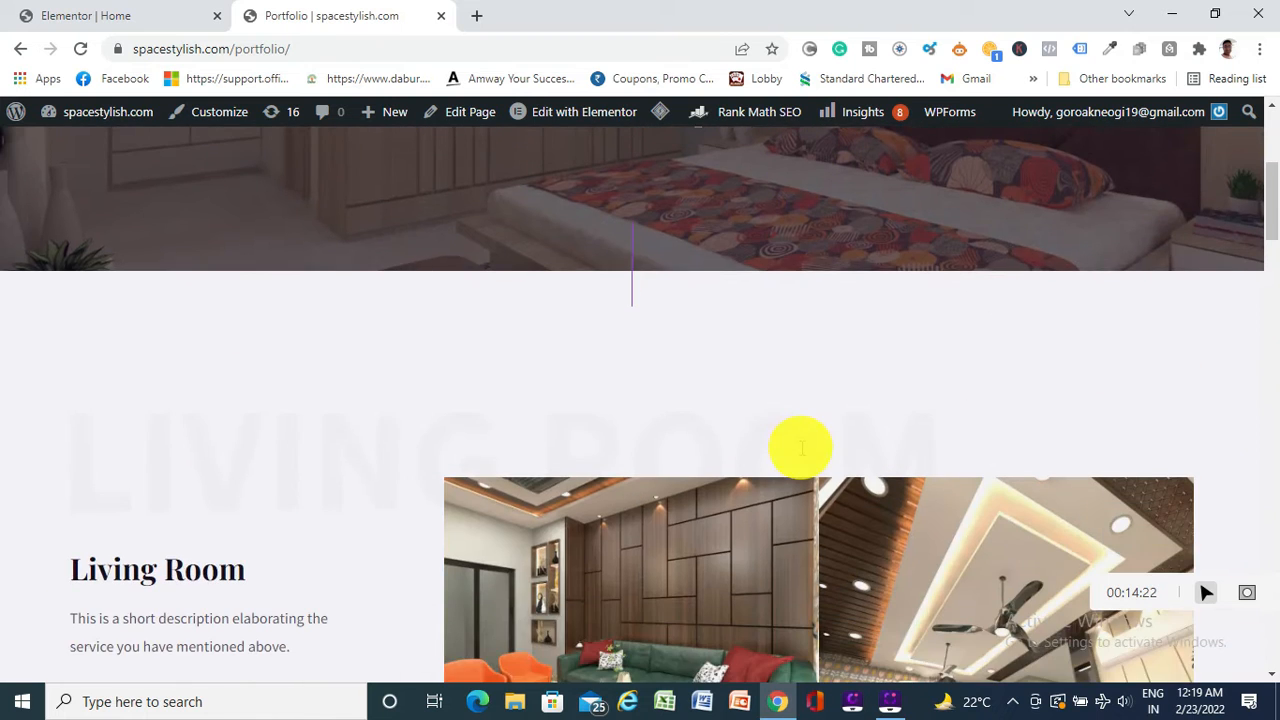
scroll(790, 440, "up", 4)
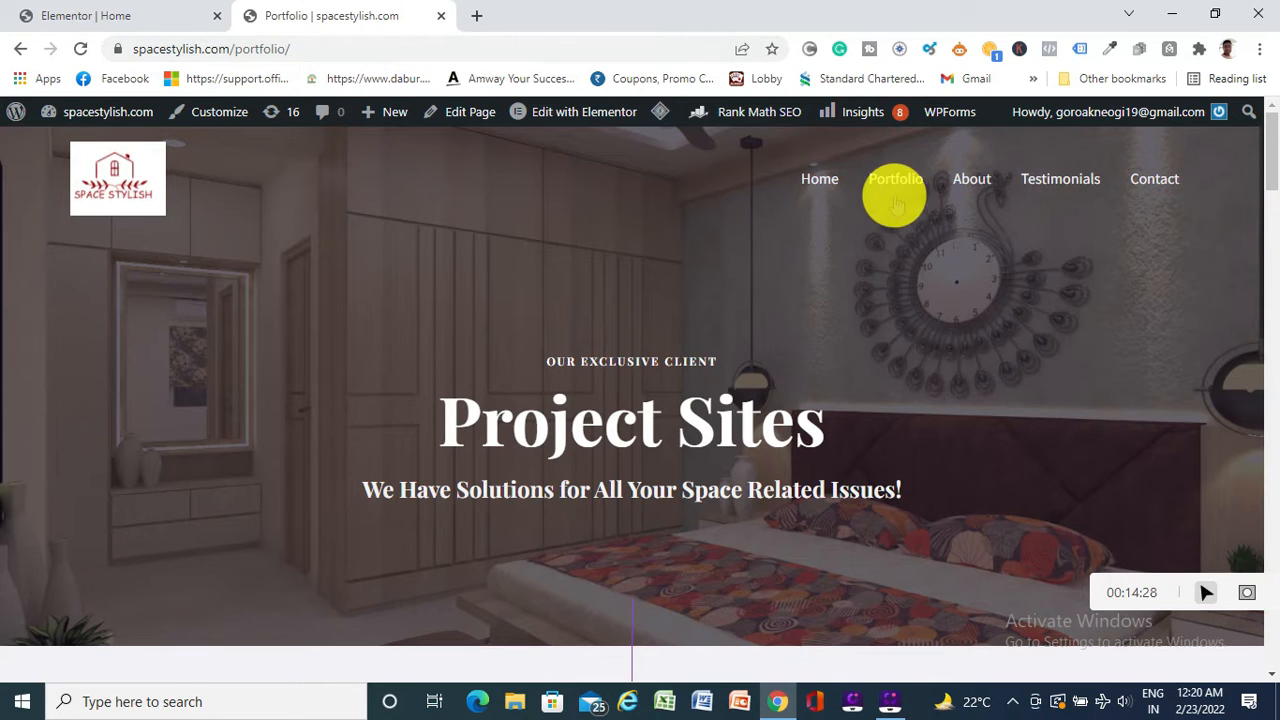
scroll(660, 350, "down", 4)
scroll(628, 366, "down", 15)
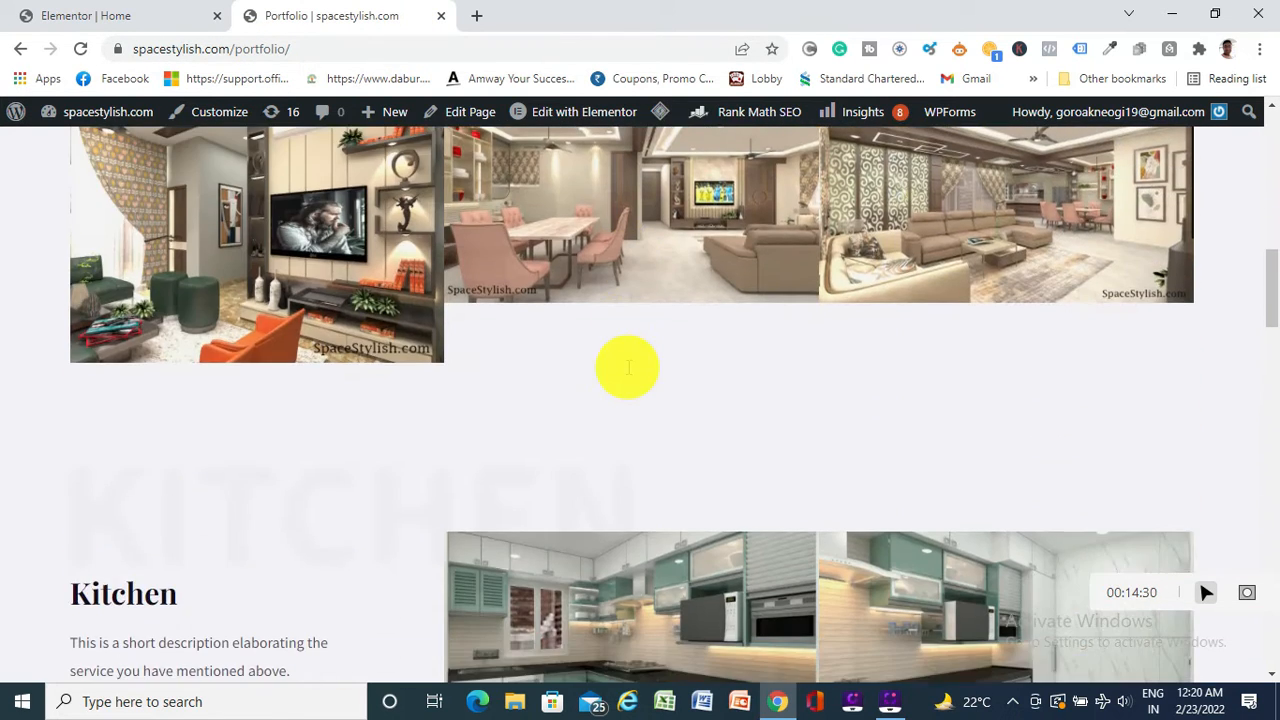
scroll(627, 365, "down", 4)
scroll(626, 368, "up", 8)
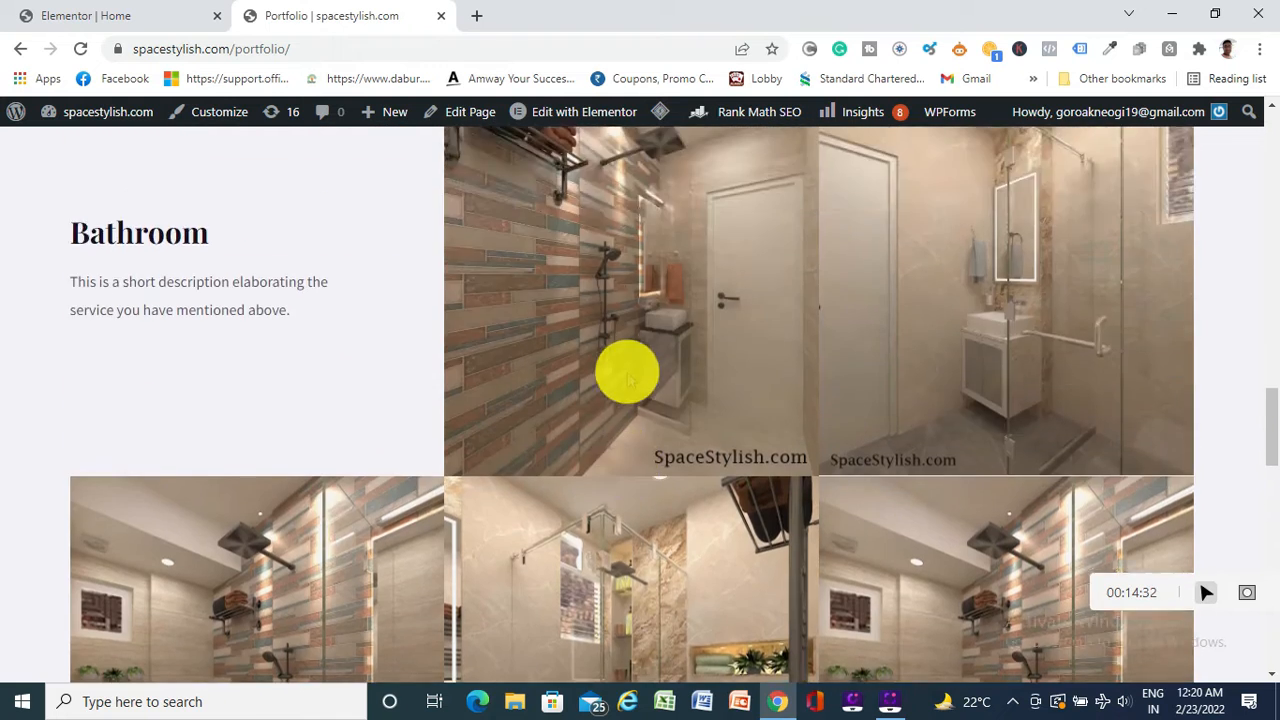
Back in Elementor, give the KNOW MORE button a lime green #B8D90D hover background
left_click(106, 22)
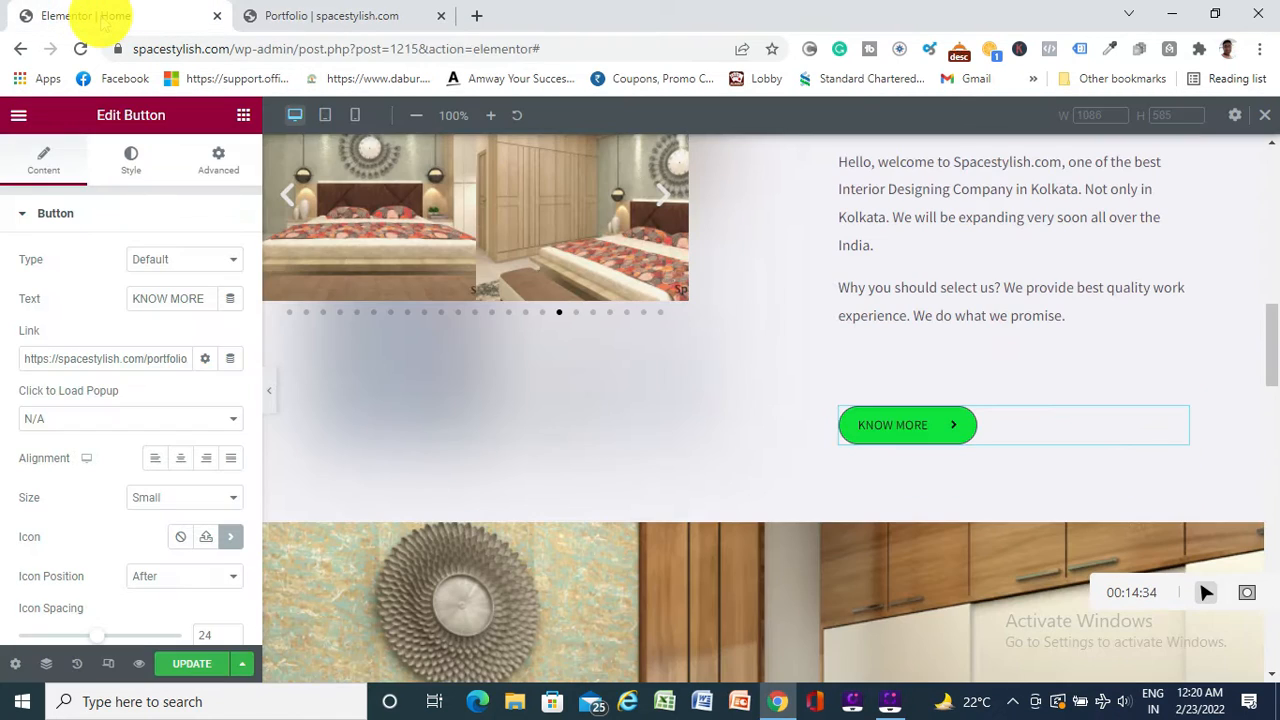
scroll(734, 417, "down", 3)
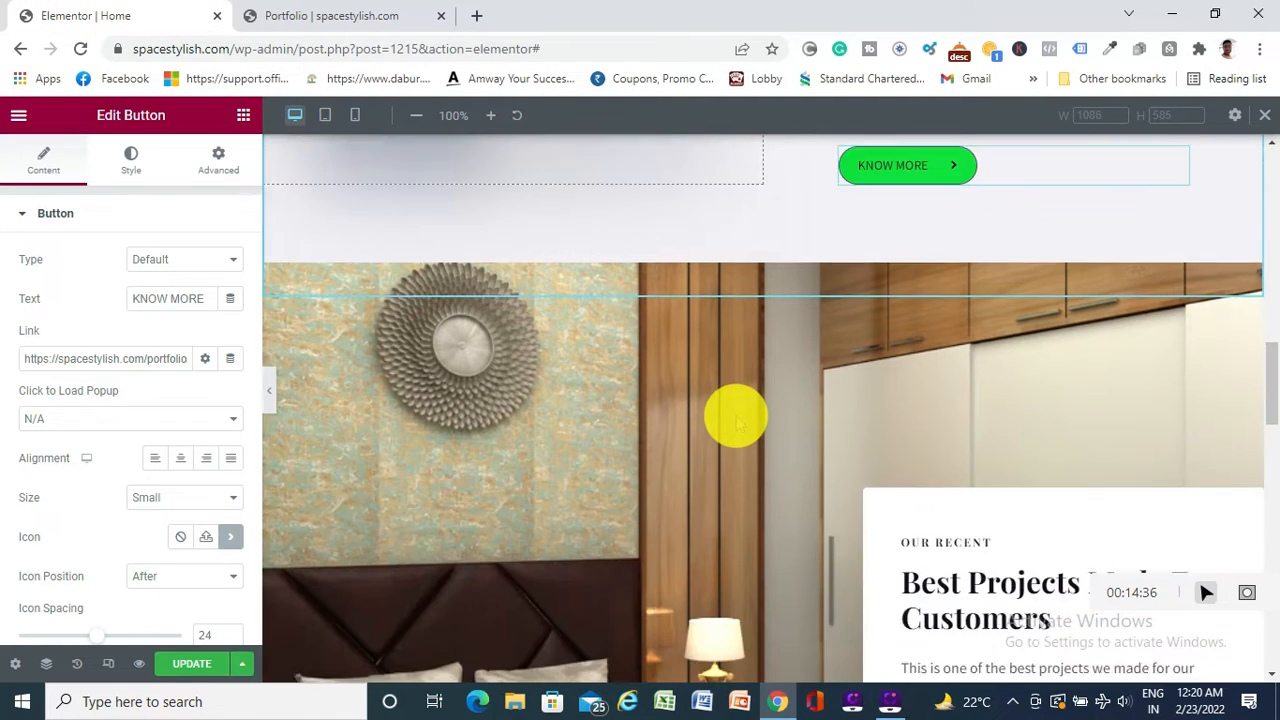
scroll(900, 251, "up", 2)
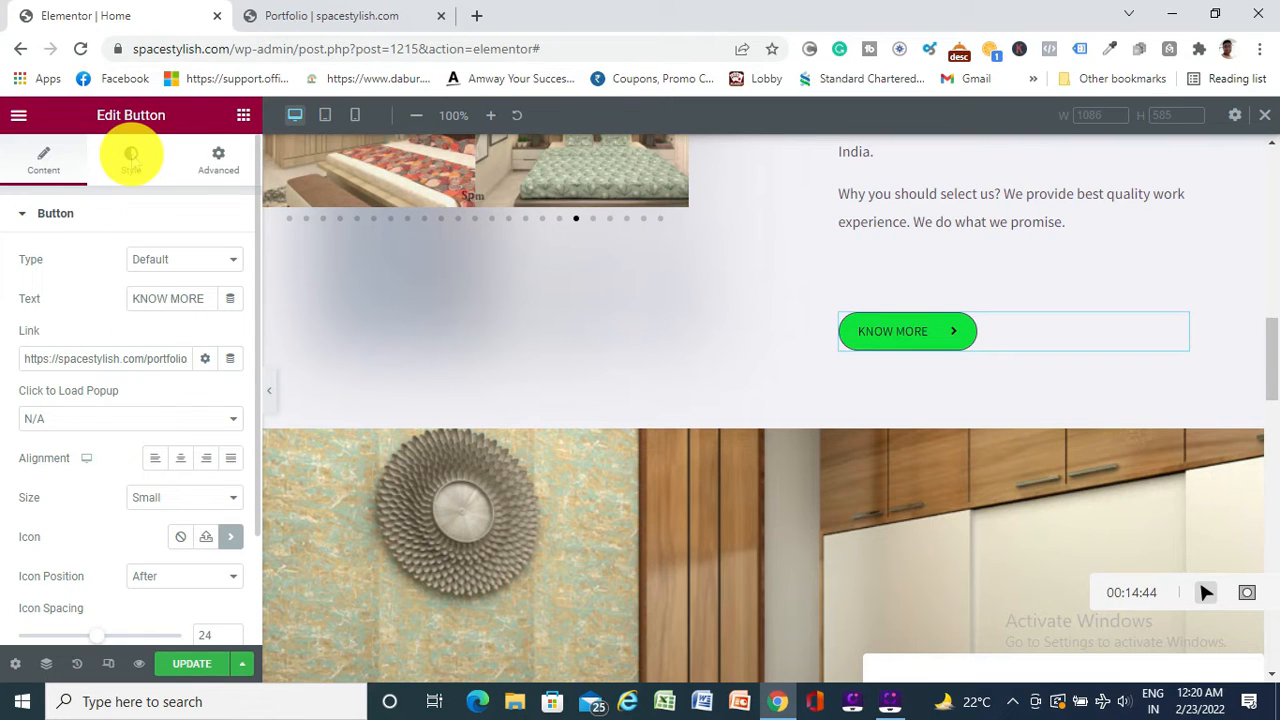
left_click(131, 160)
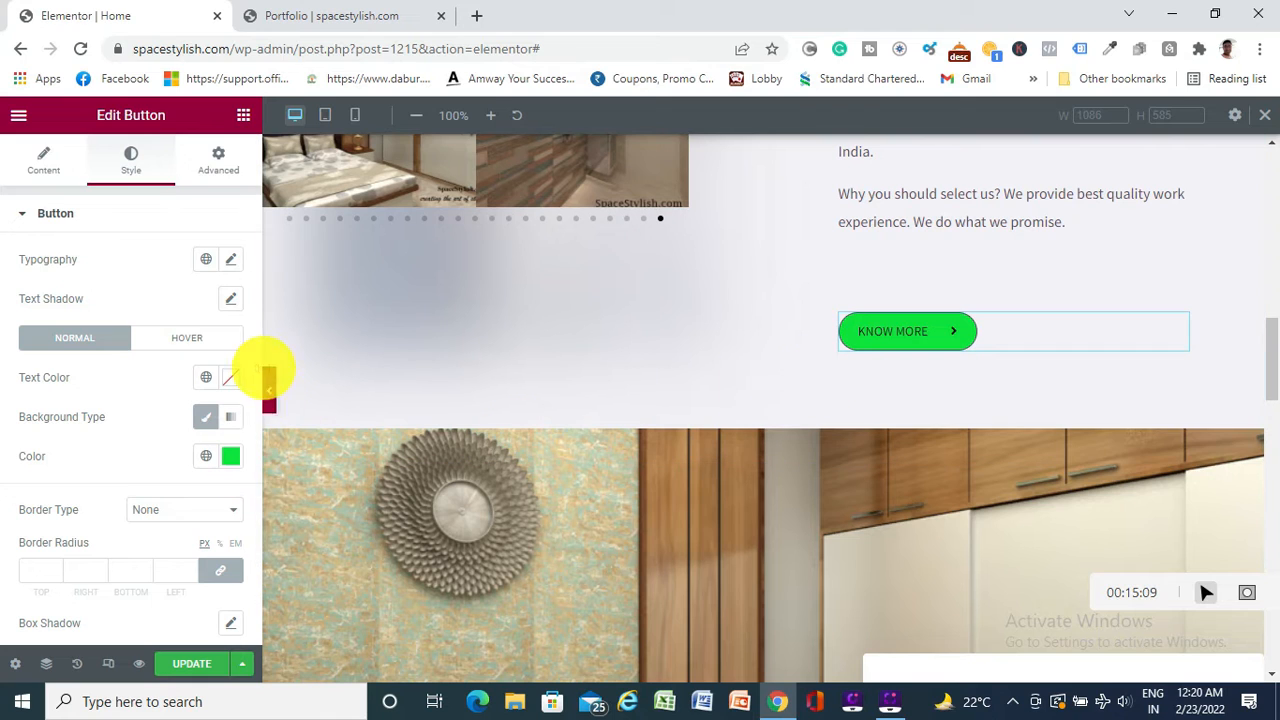
left_click(176, 337)
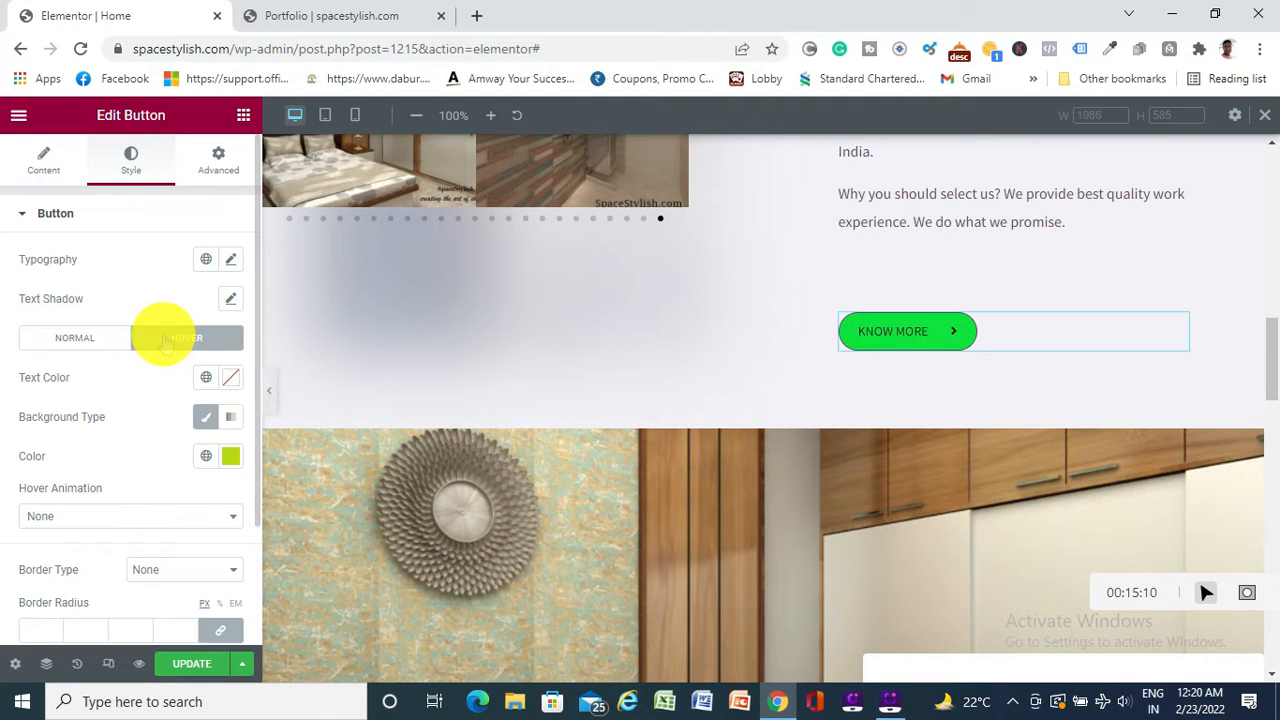
left_click(231, 458)
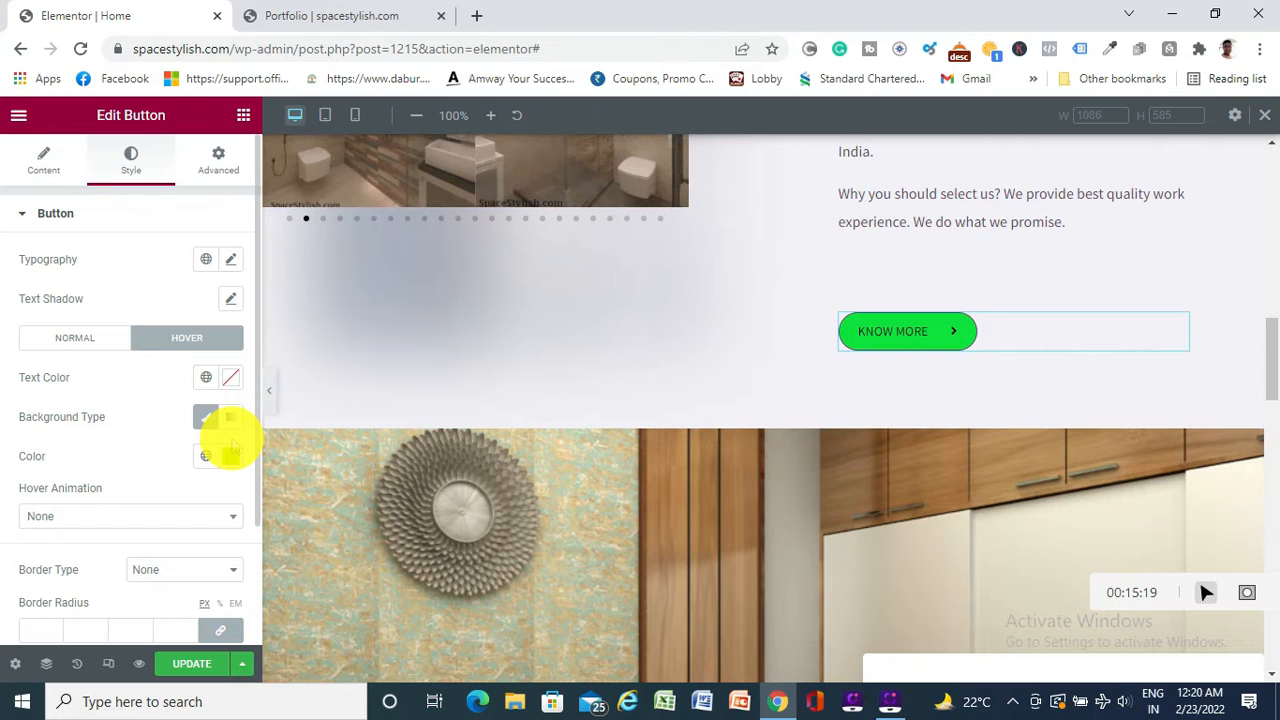
left_click(77, 338)
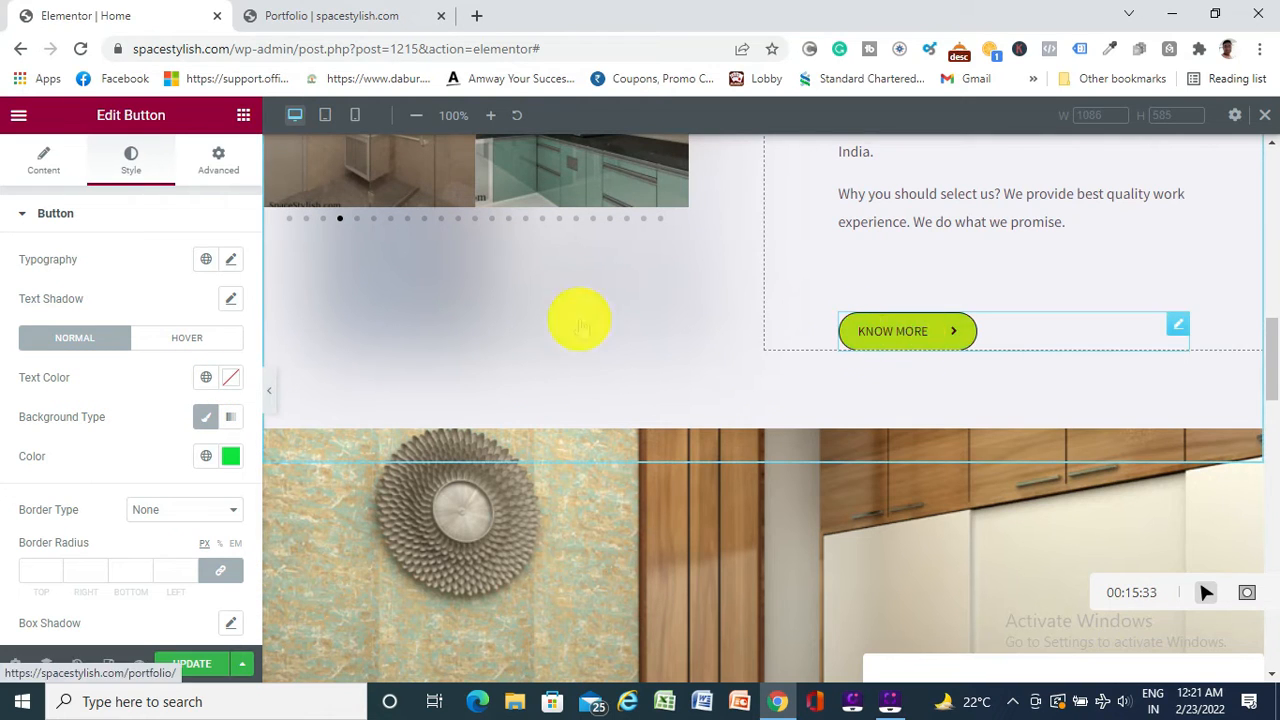
Set the button's normal-state text colour to black #111010
left_click(231, 376)
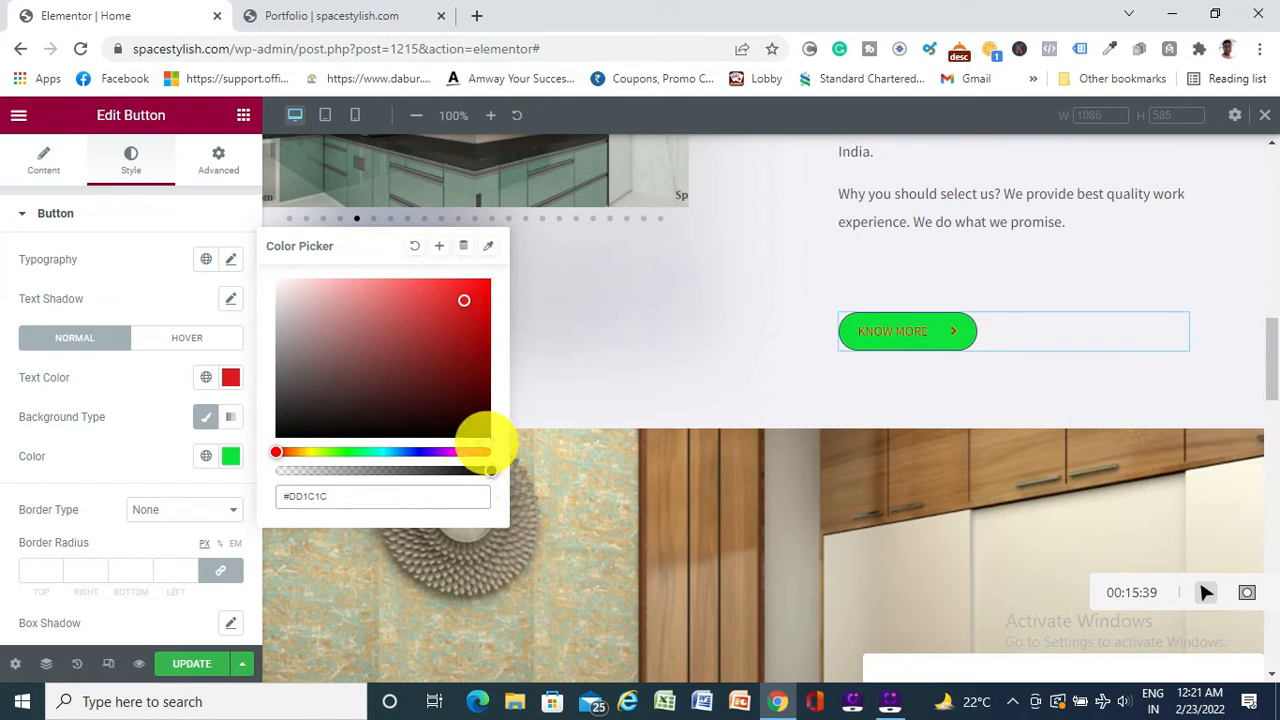
left_click(288, 427)
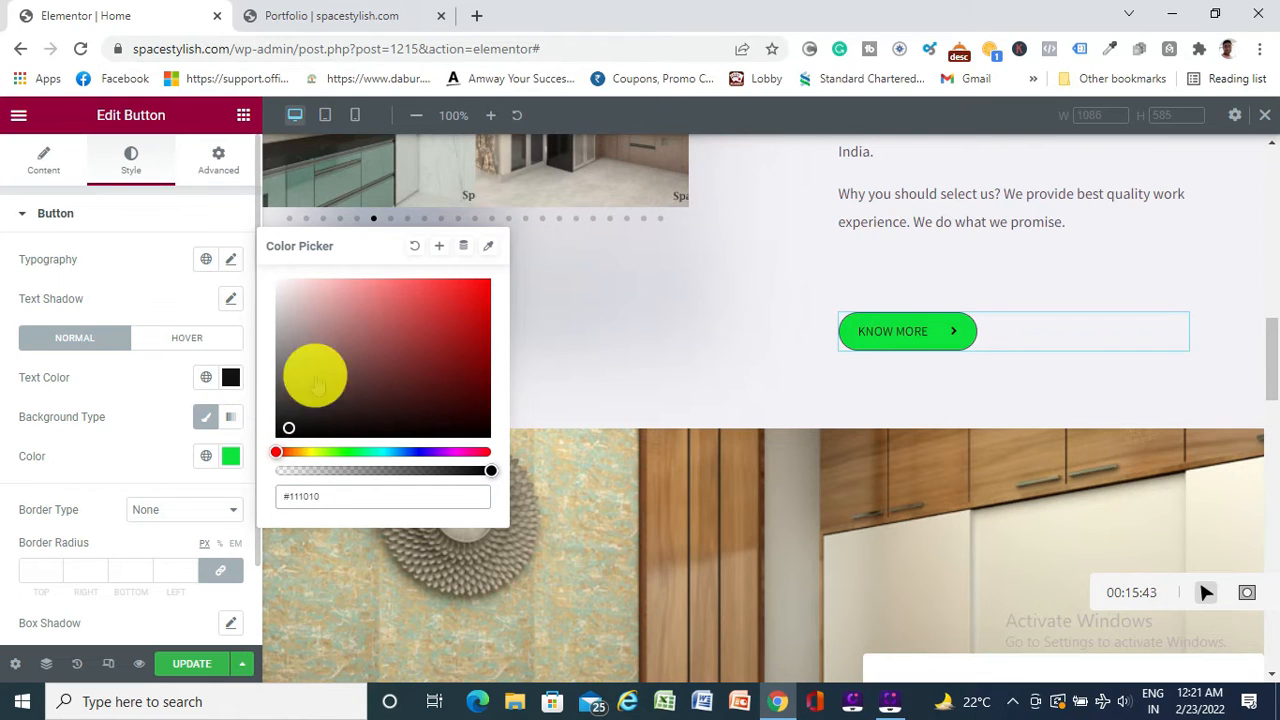
left_click(132, 378)
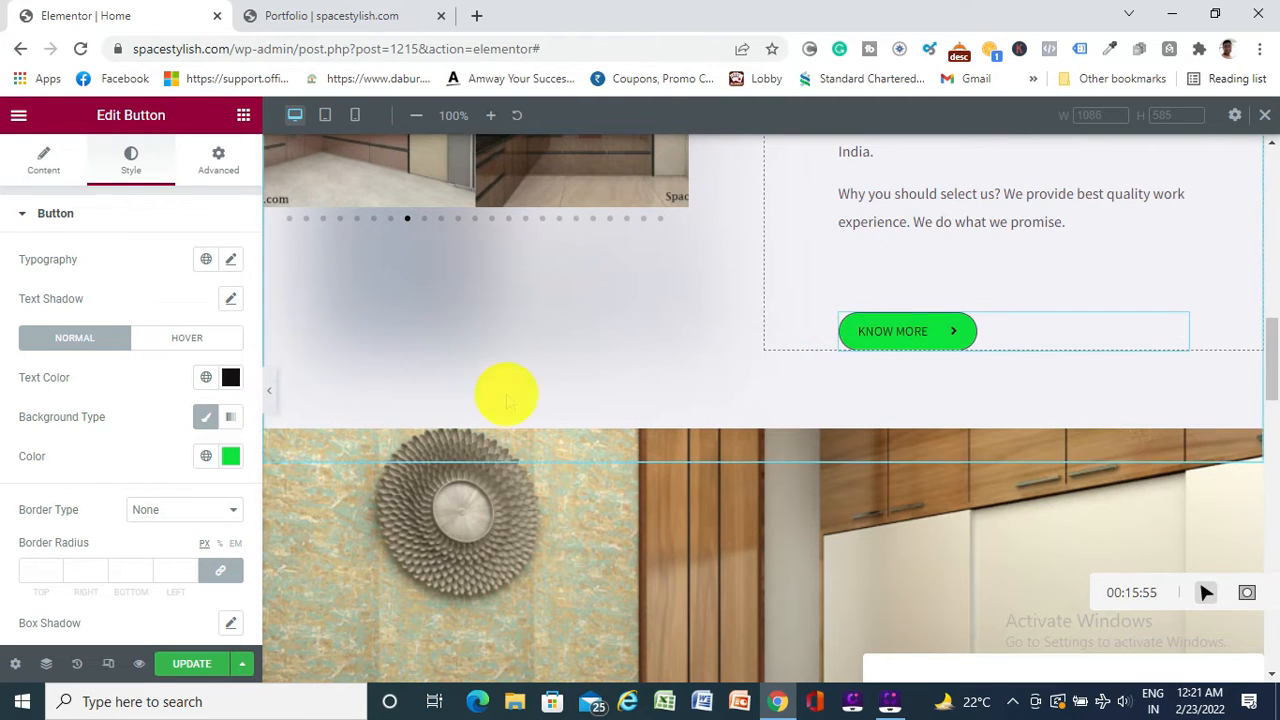
Try several shades for the normal-state background, settling on bright green #3EEB0F
left_click(229, 455)
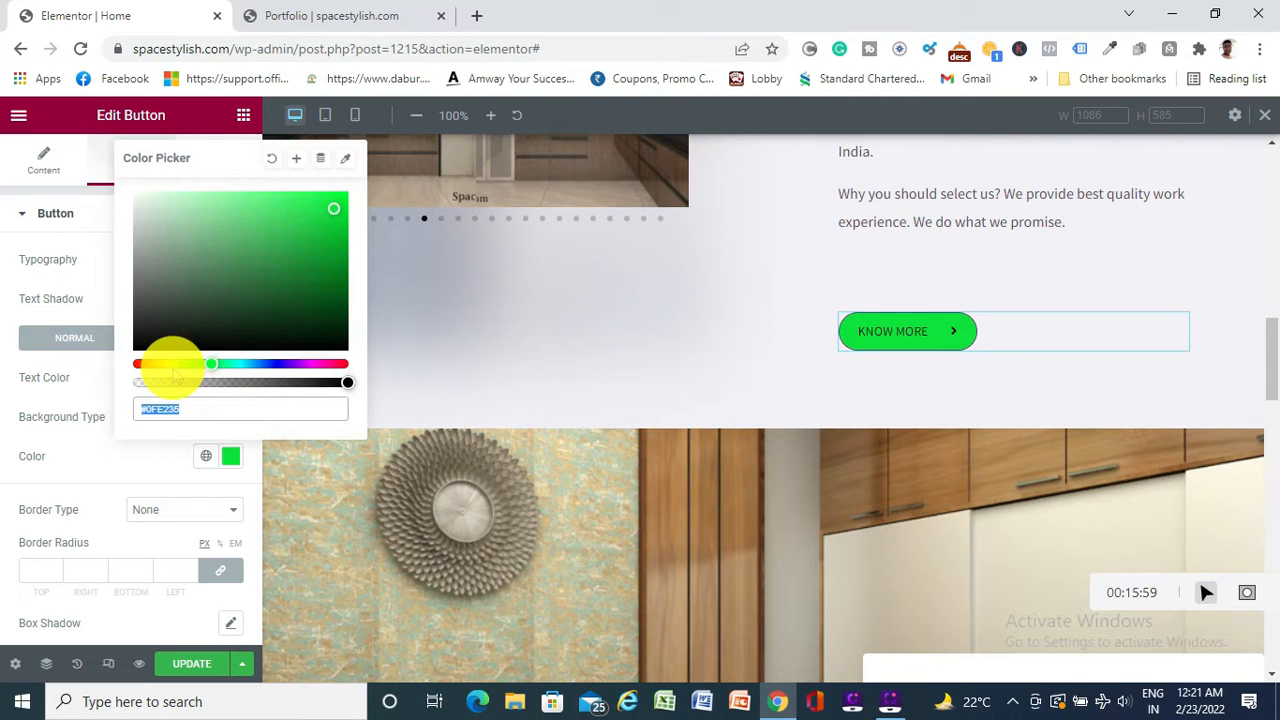
left_click(172, 366)
left_click(298, 226)
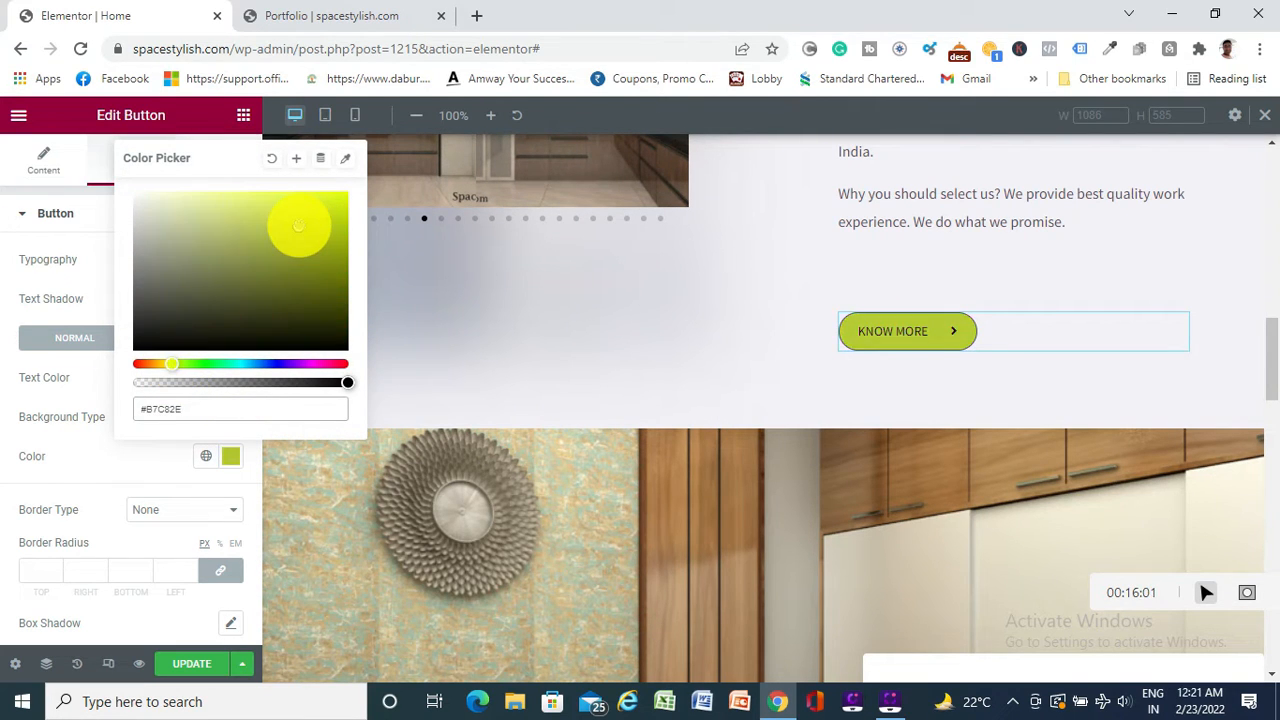
left_click(178, 318)
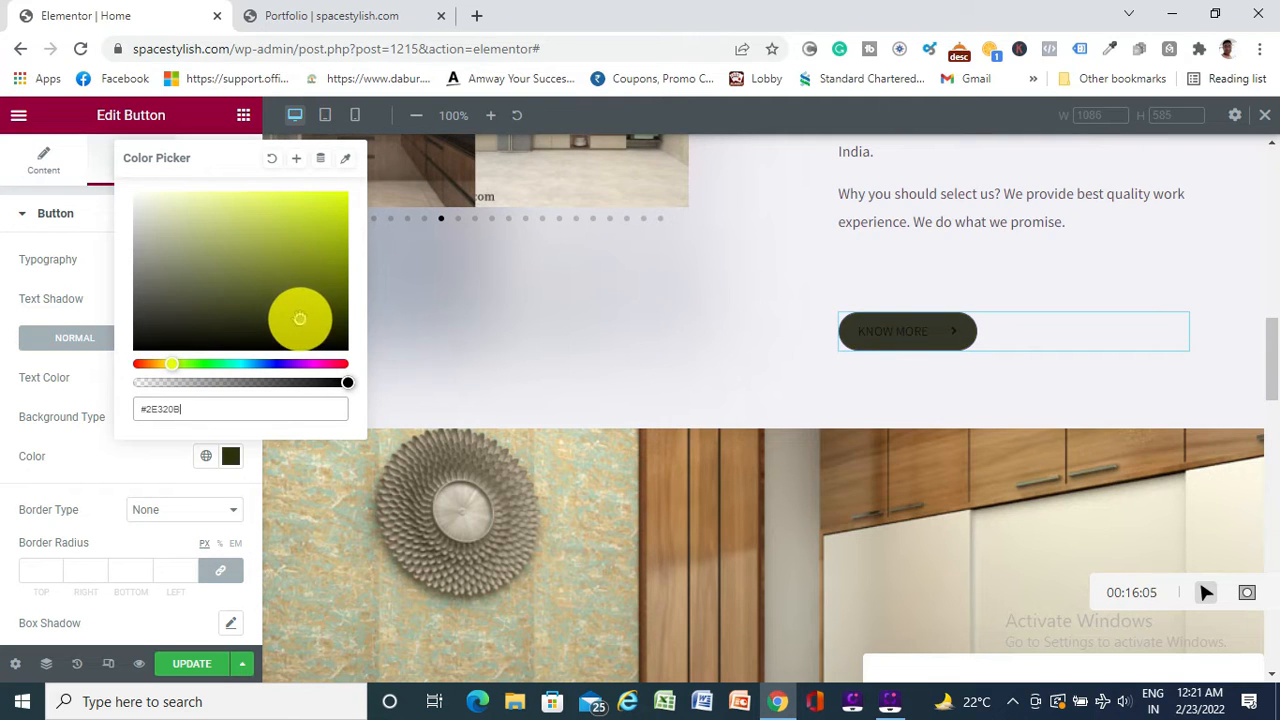
left_click(333, 248)
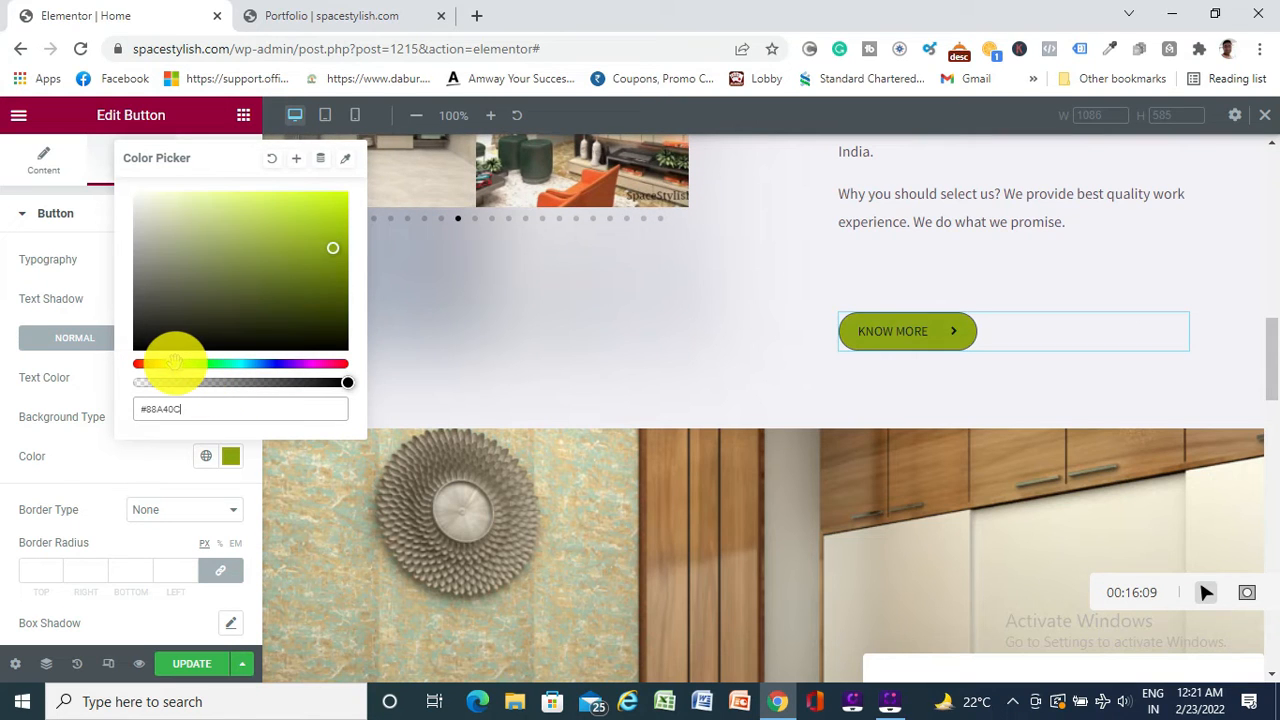
left_click_drag(182, 363, 196, 366)
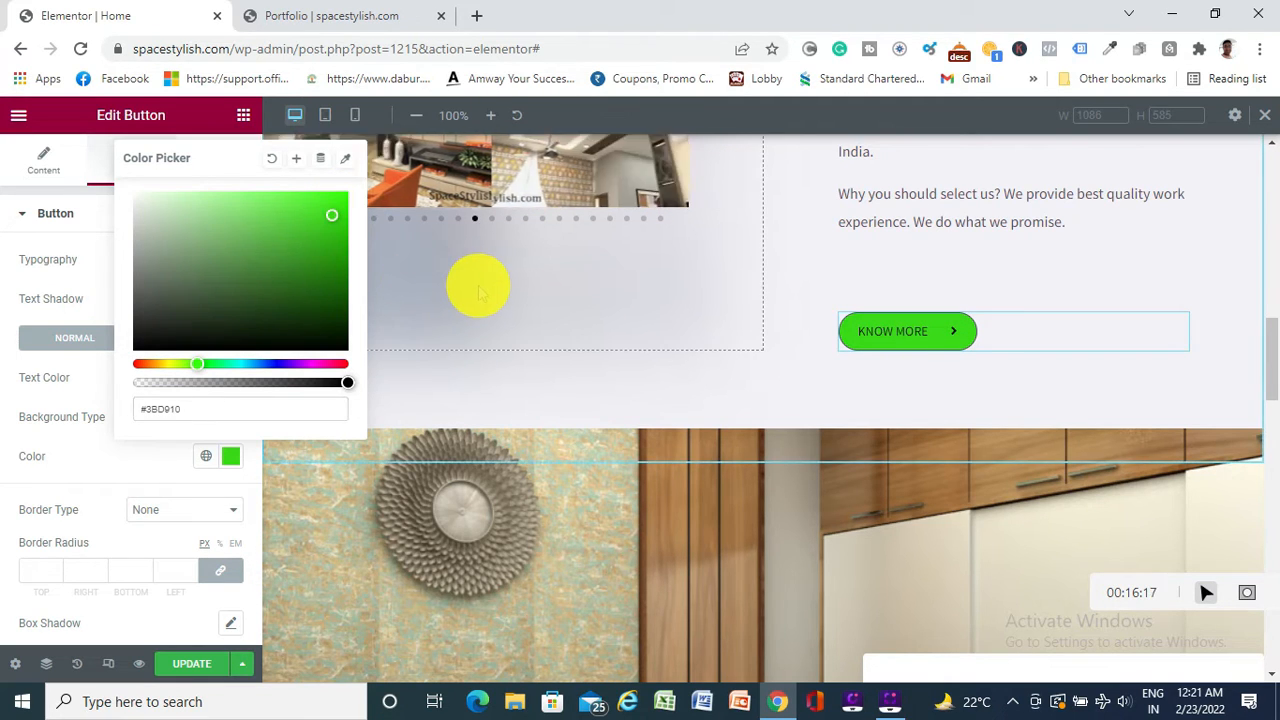
left_click(307, 250)
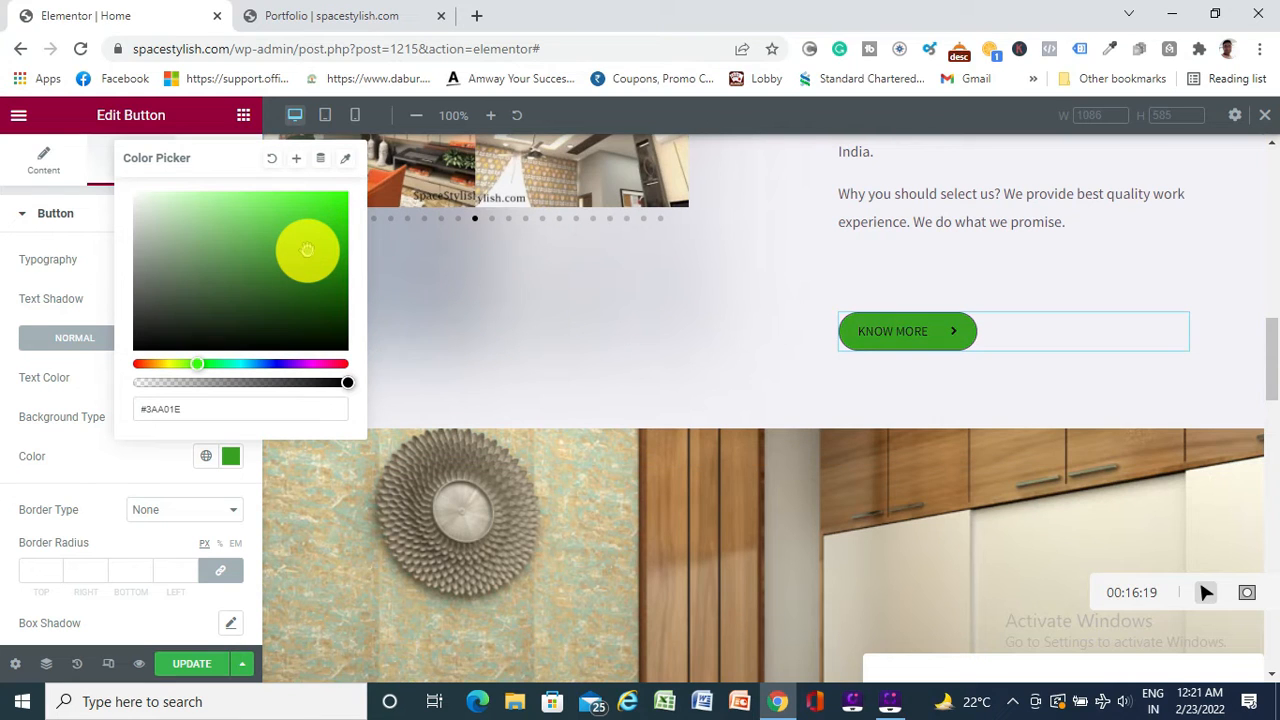
left_click(281, 222)
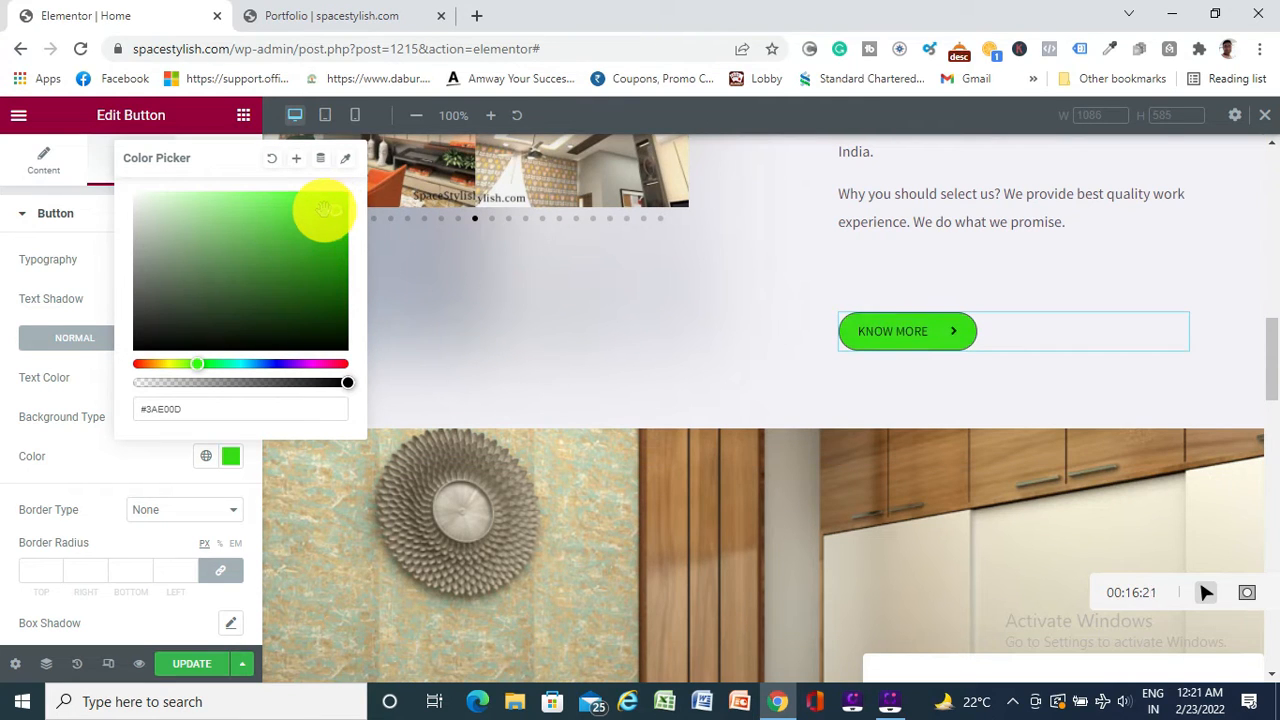
left_click_drag(326, 208, 302, 207)
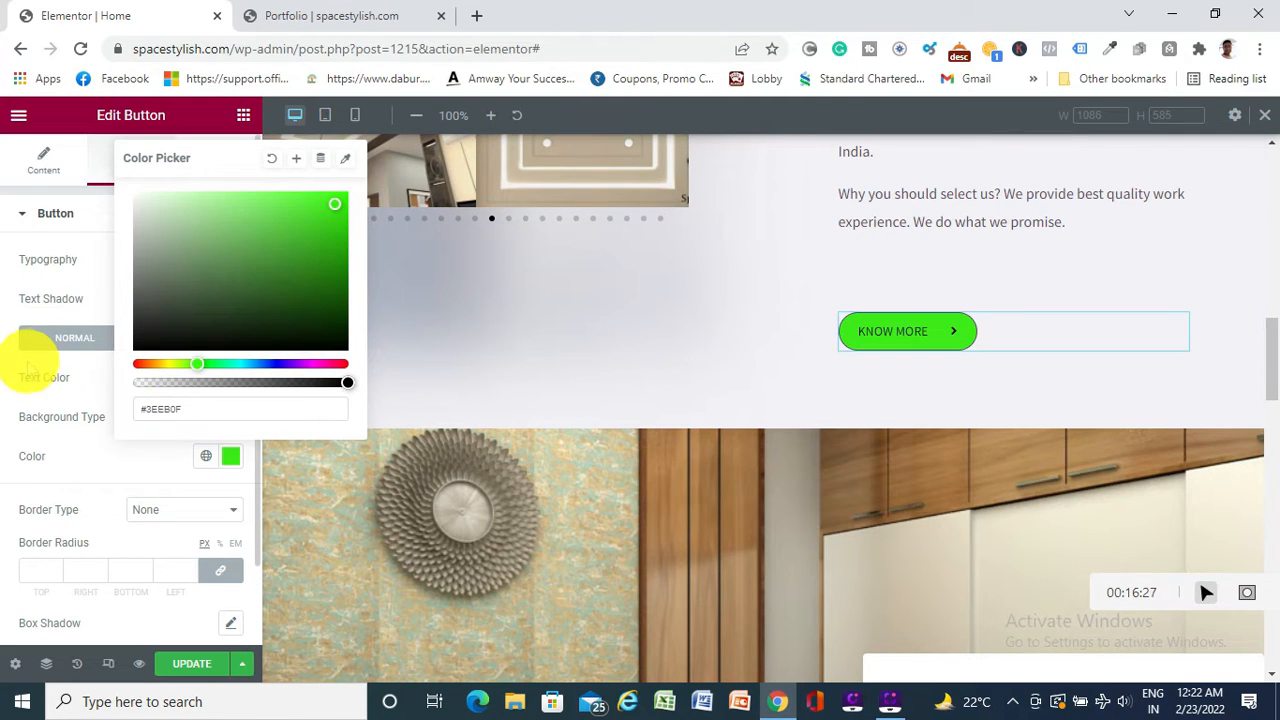
left_click(24, 365)
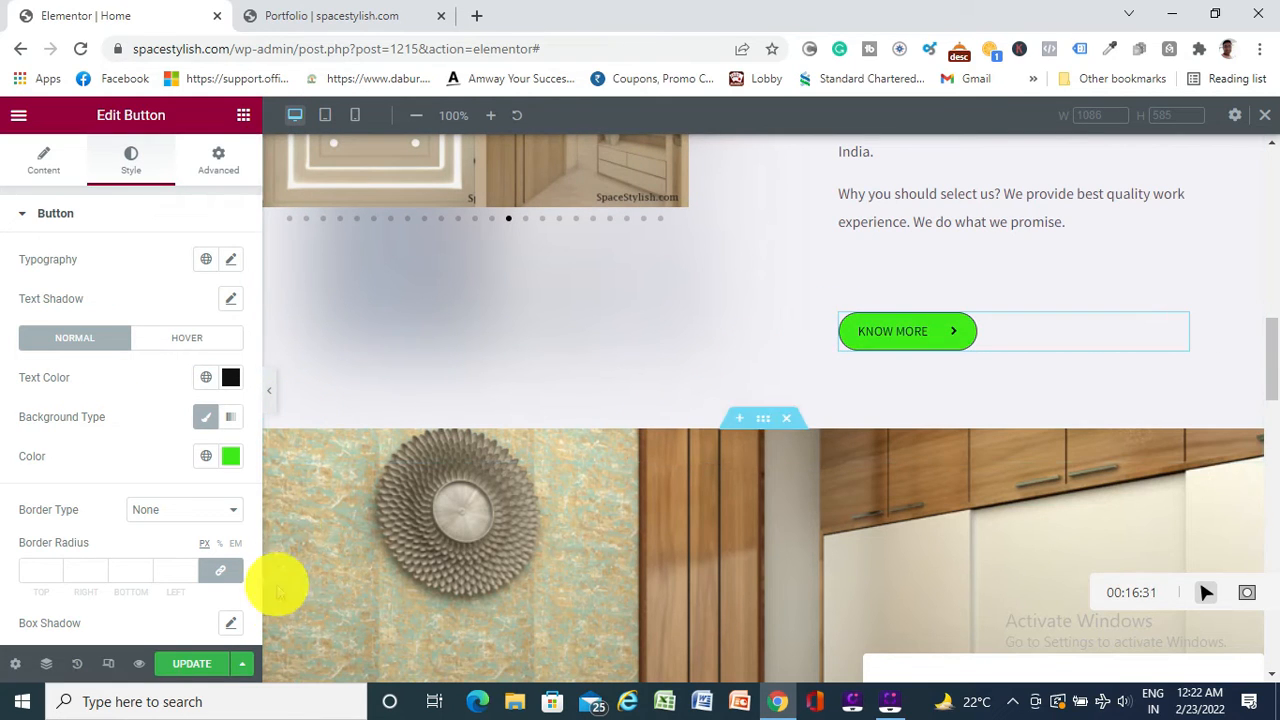
Save the restyled KNOW MORE button to the homepage, checking its content and advanced settings
left_click(192, 664)
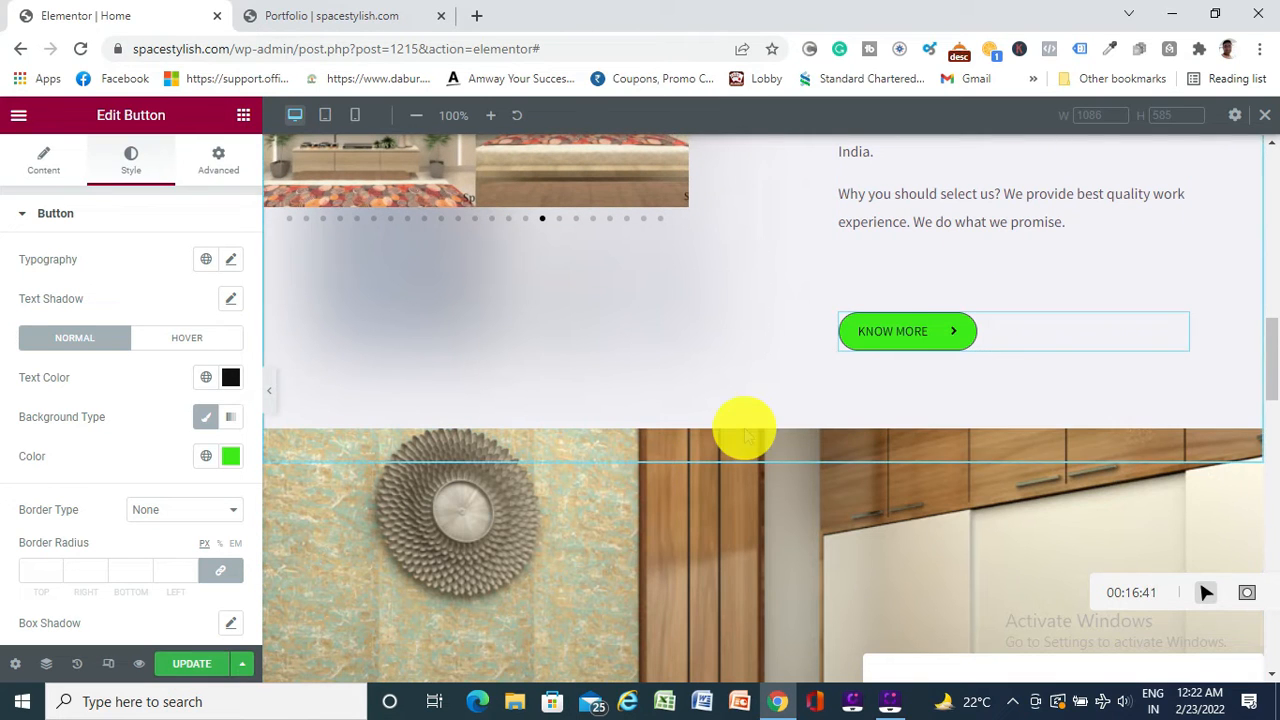
scroll(743, 429, "down", 2)
scroll(743, 429, "up", 1)
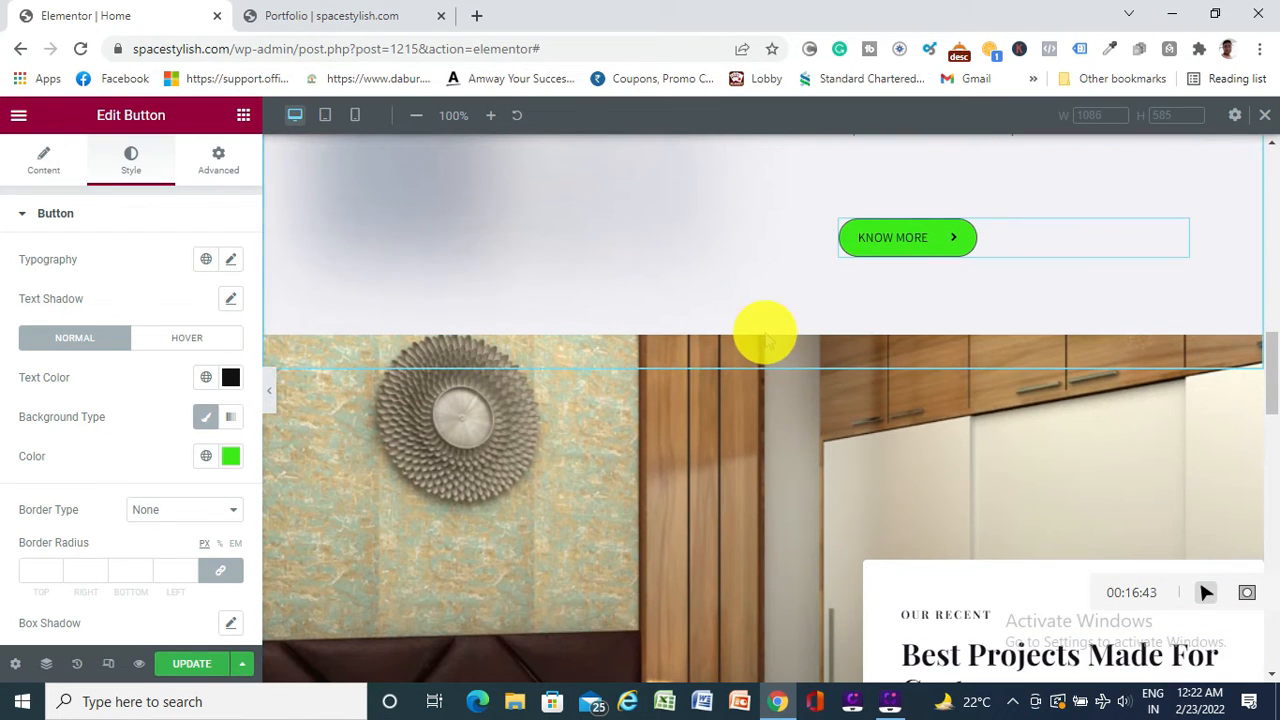
scroll(709, 466, "down", 3)
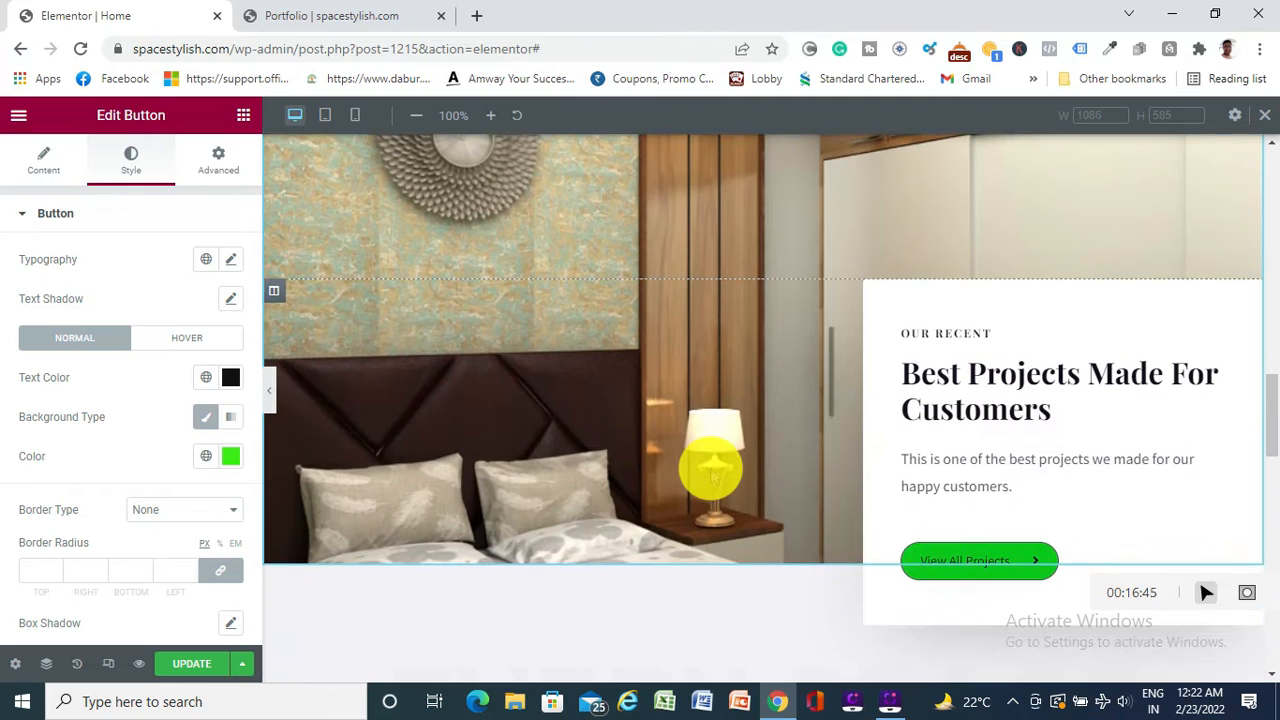
left_click(43, 160)
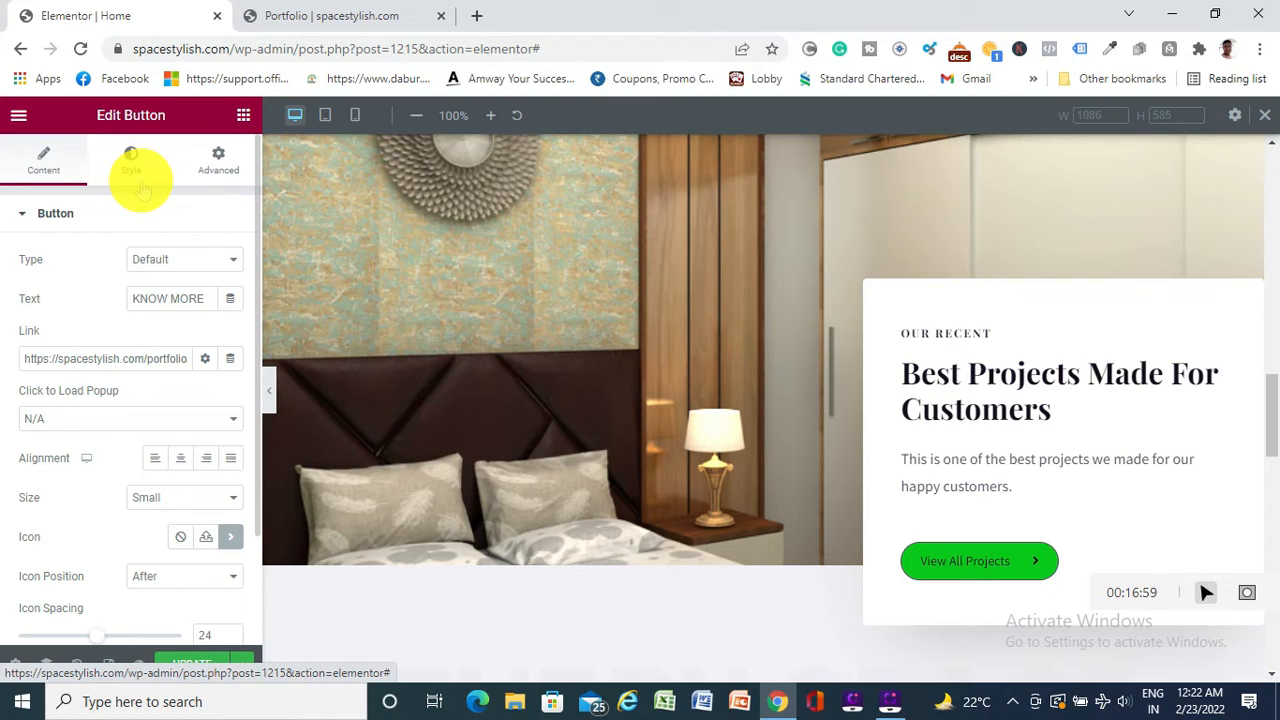
left_click(218, 170)
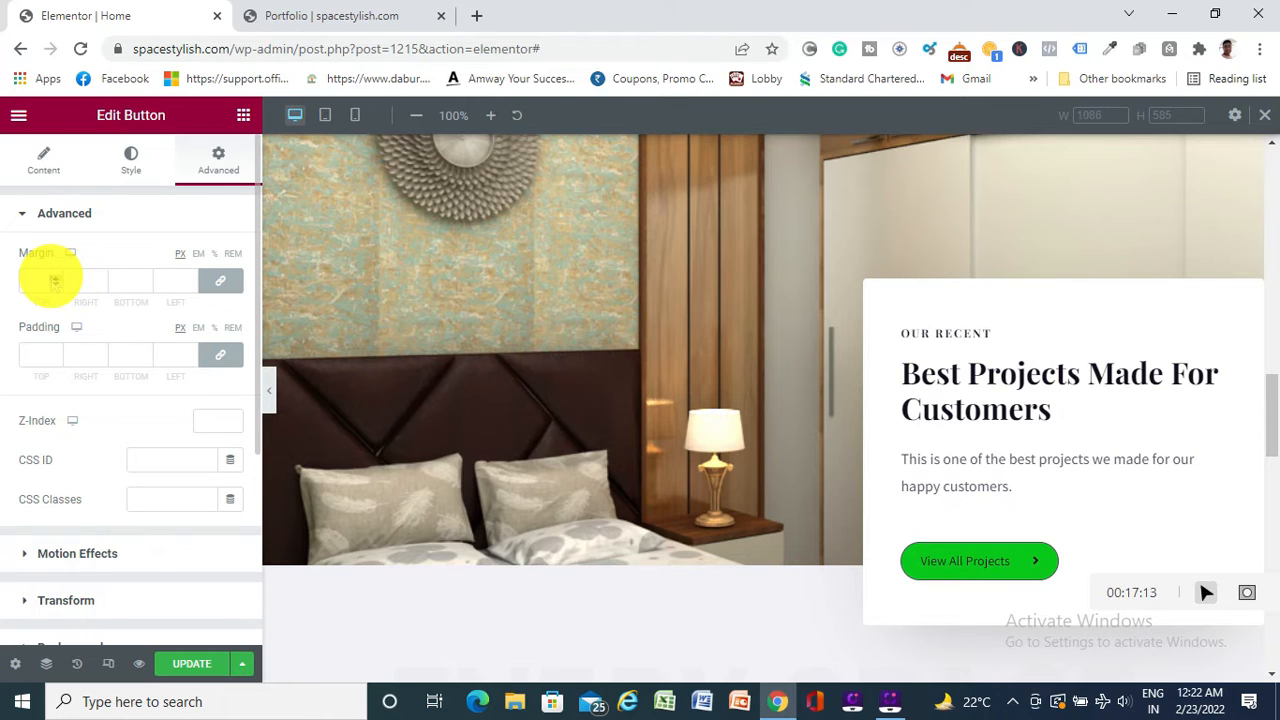
left_click(193, 663)
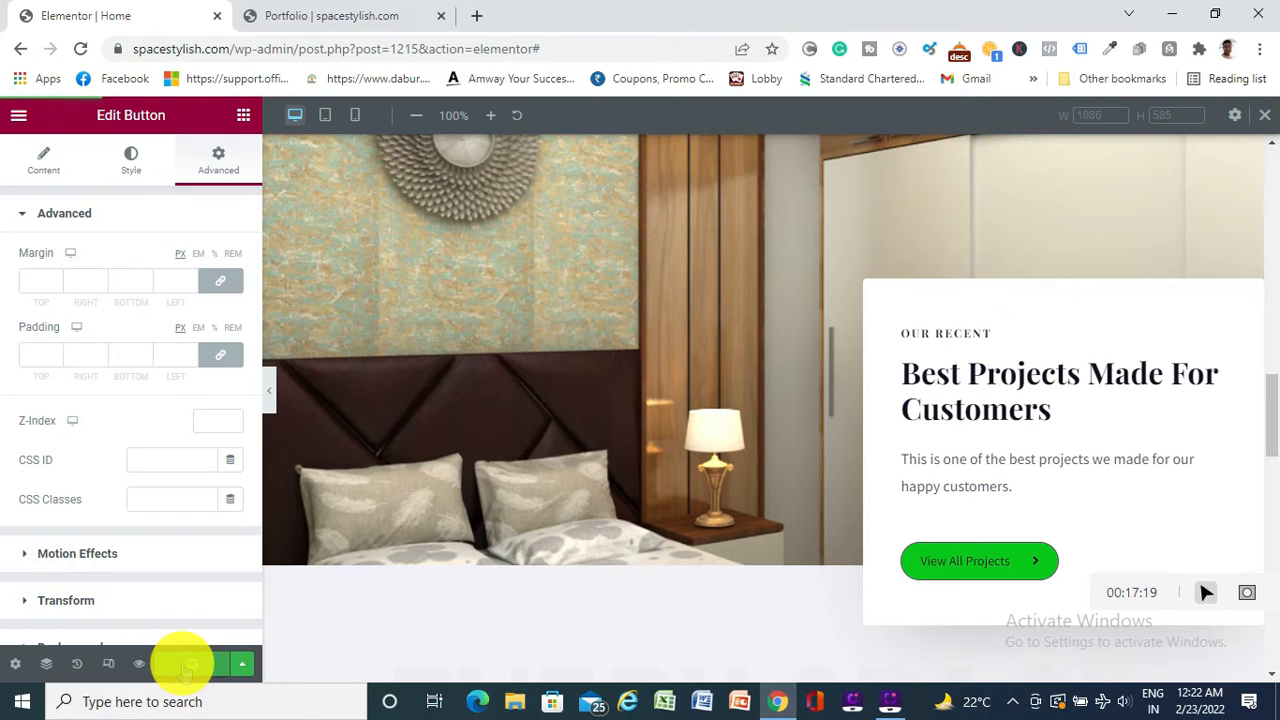
left_click(186, 670)
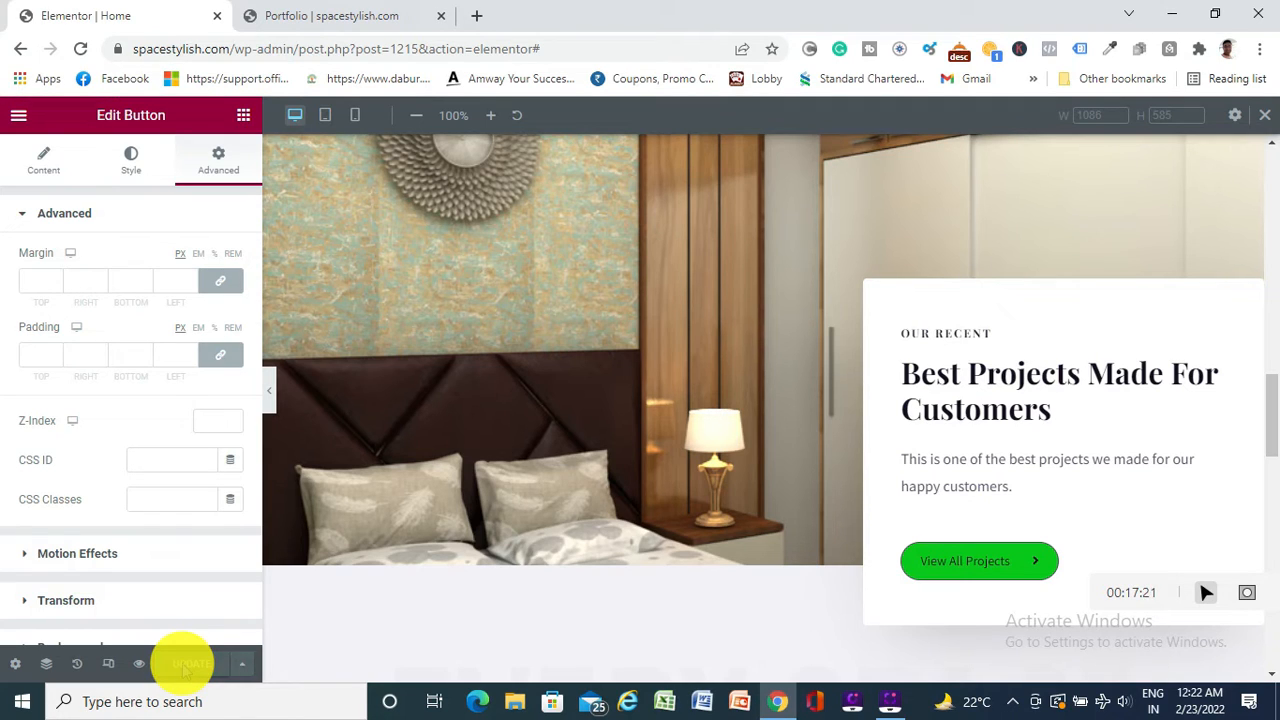
Select the bedroom section and bring up the View All Projects button's context menu
scroll(629, 451, "up", 3)
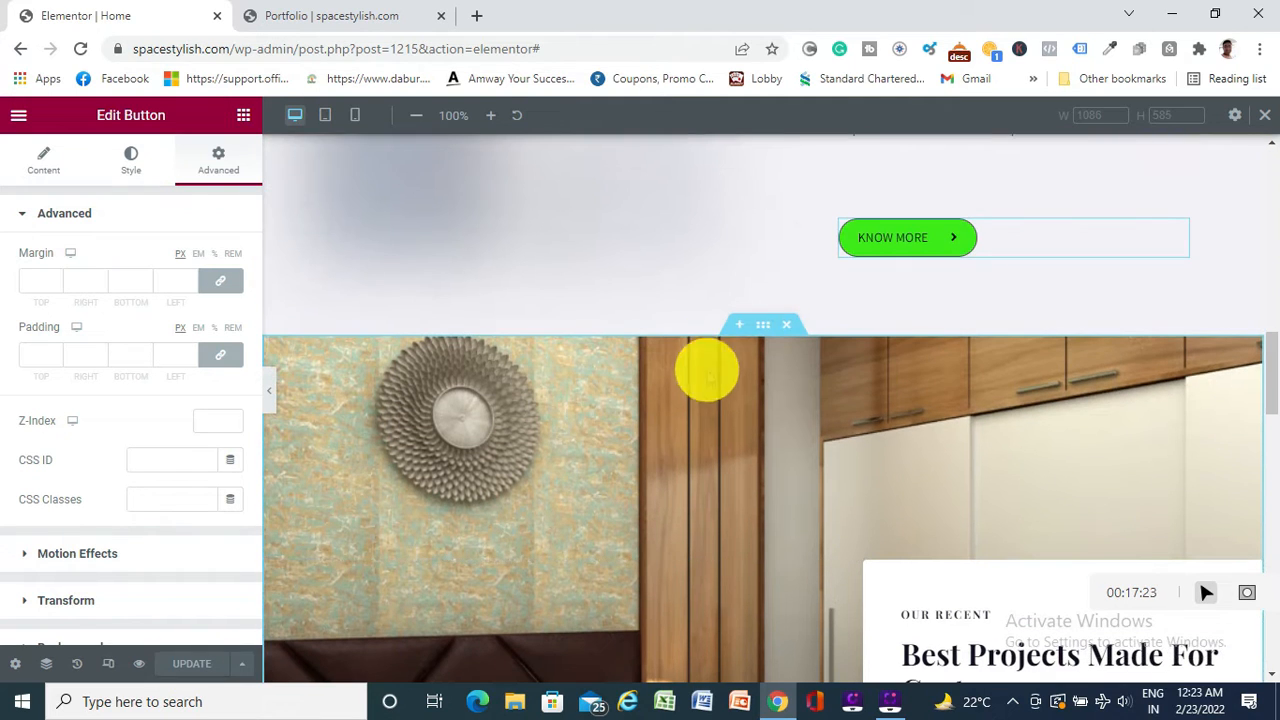
left_click(762, 325)
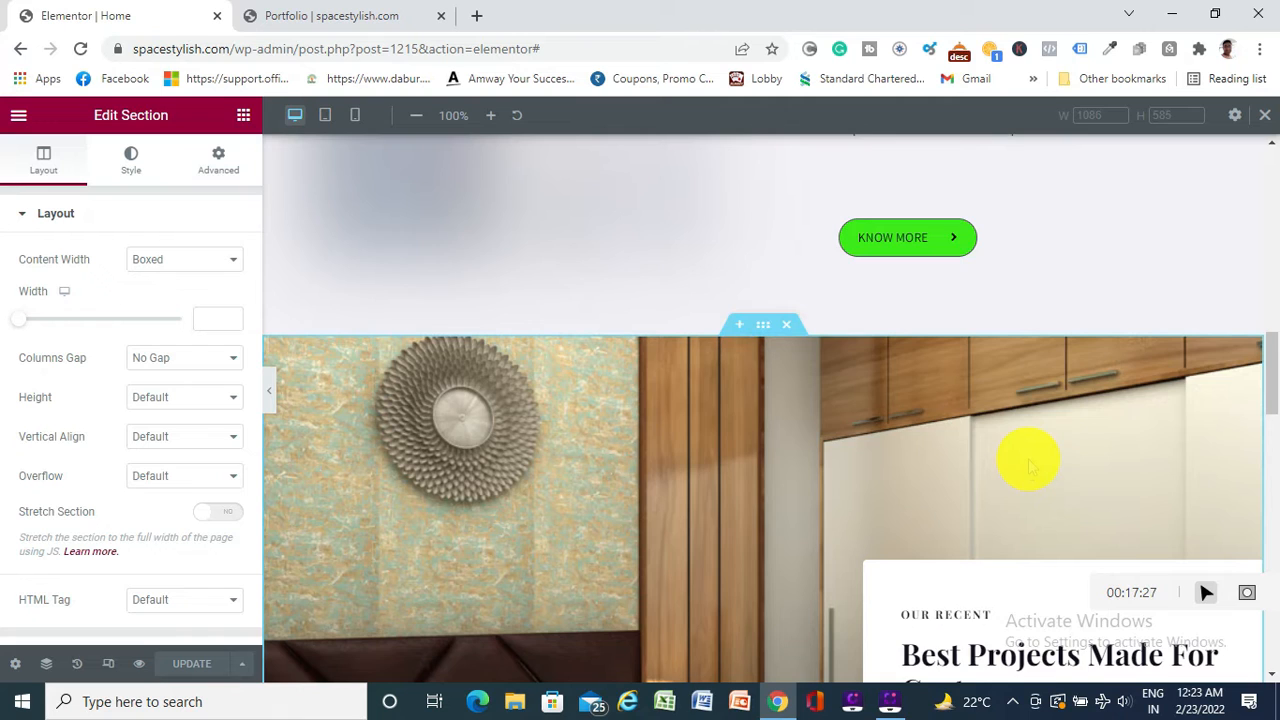
scroll(1027, 460, "down", 3)
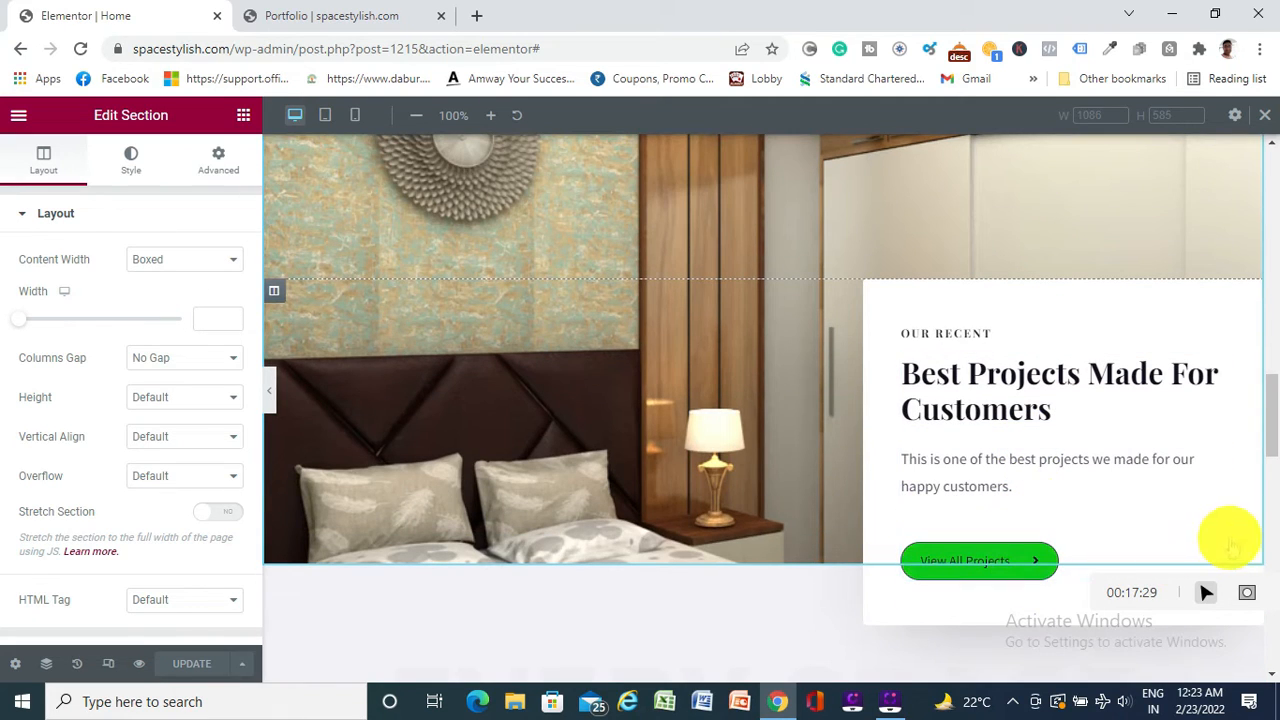
right_click(1216, 540)
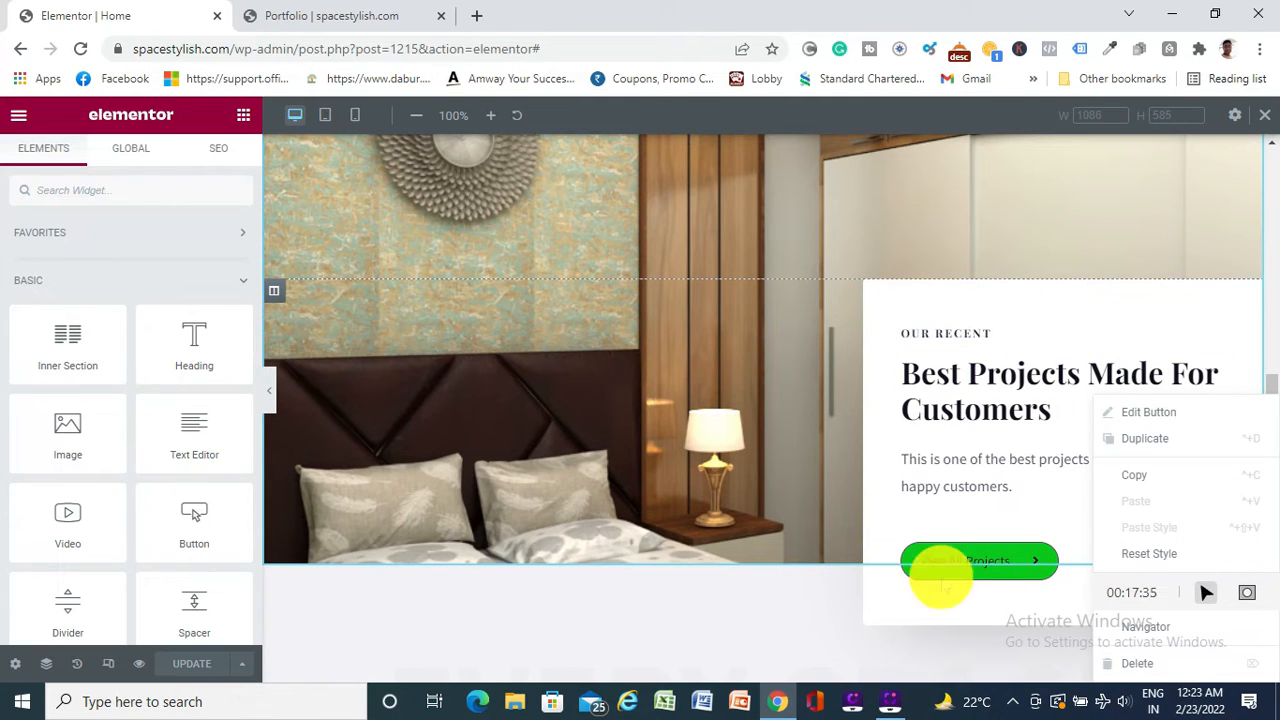
Select the View All Projects button and step its top margin up to 26
left_click(908, 512)
left_click(940, 560)
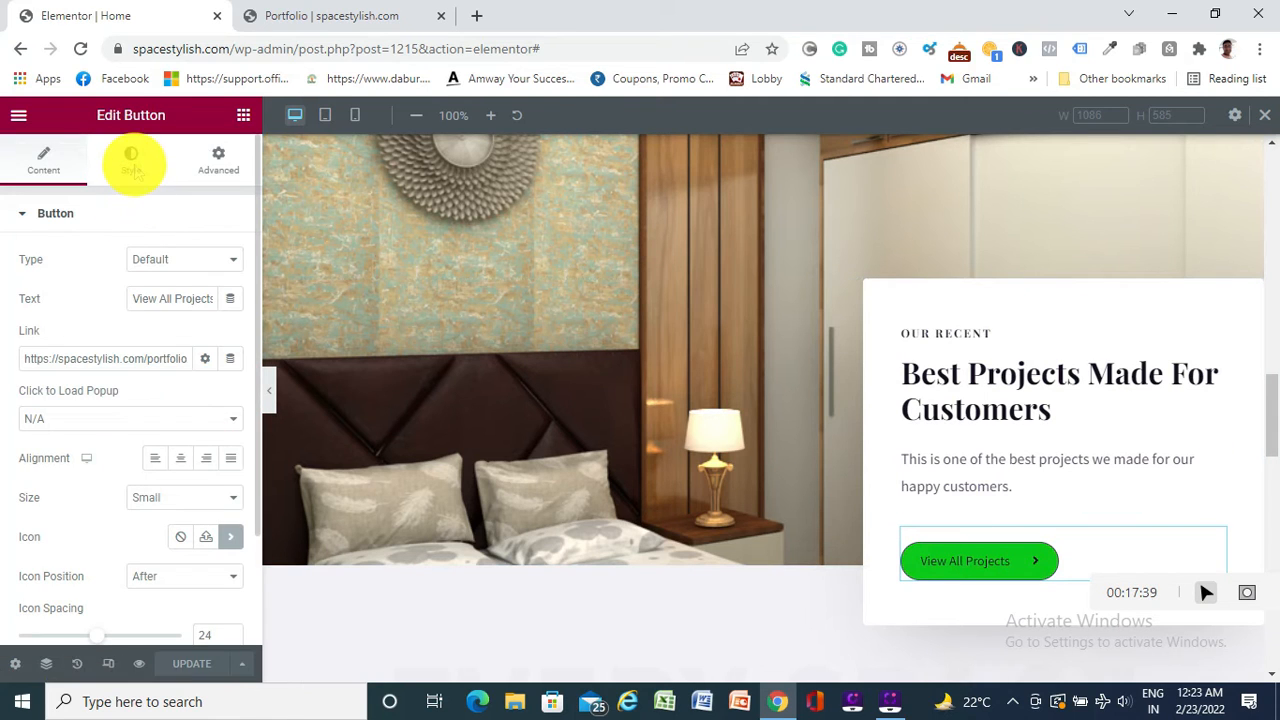
left_click(218, 165)
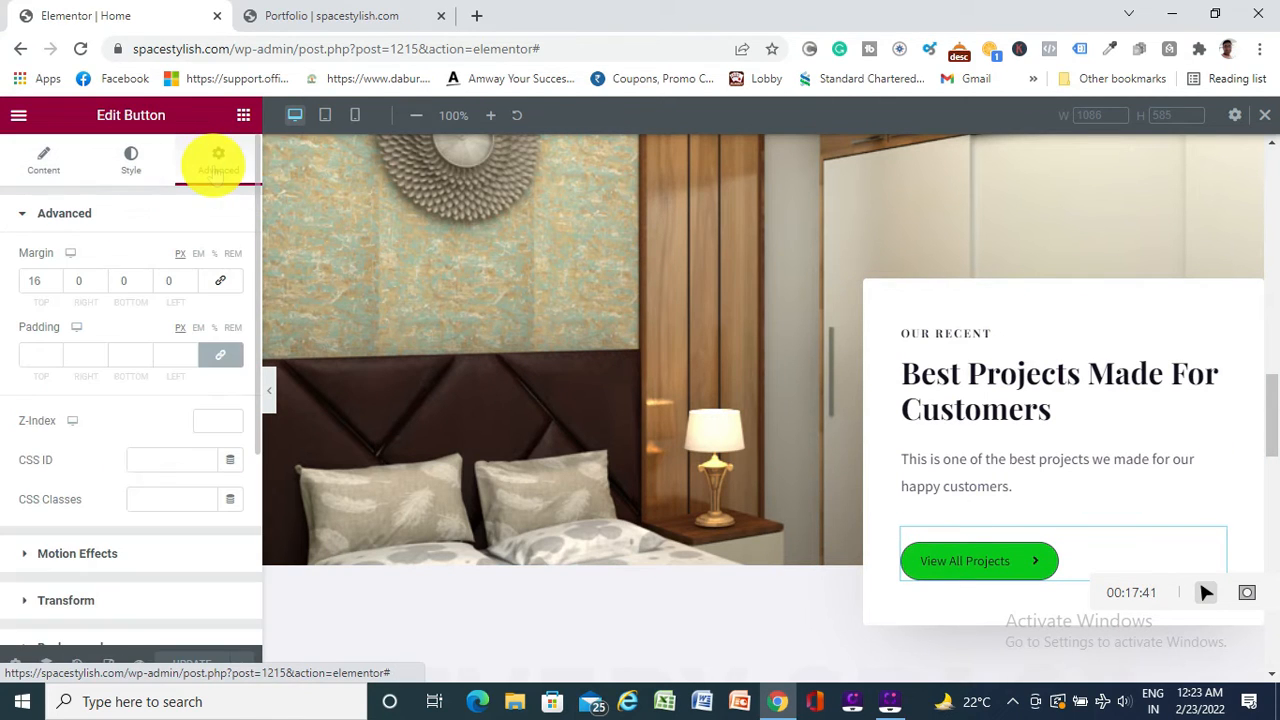
left_click(56, 279)
left_click(56, 279)
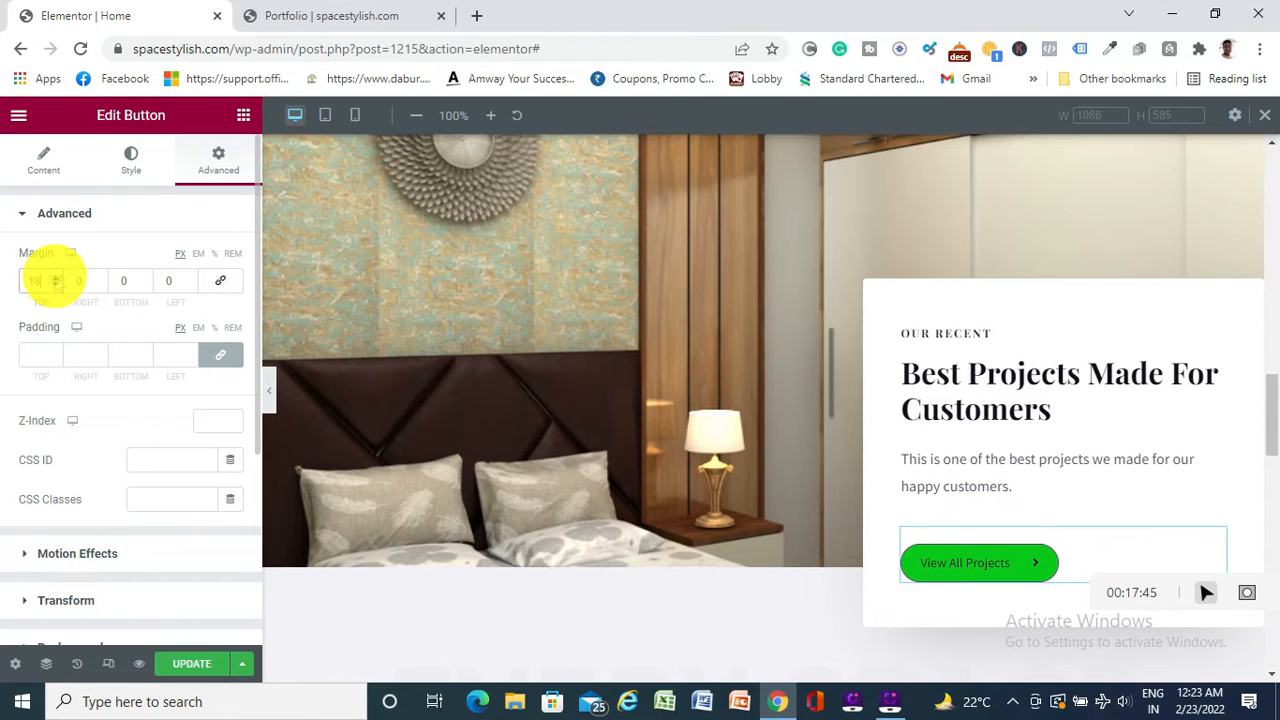
left_click(56, 279)
left_click(56, 279)
left_click(56, 279)
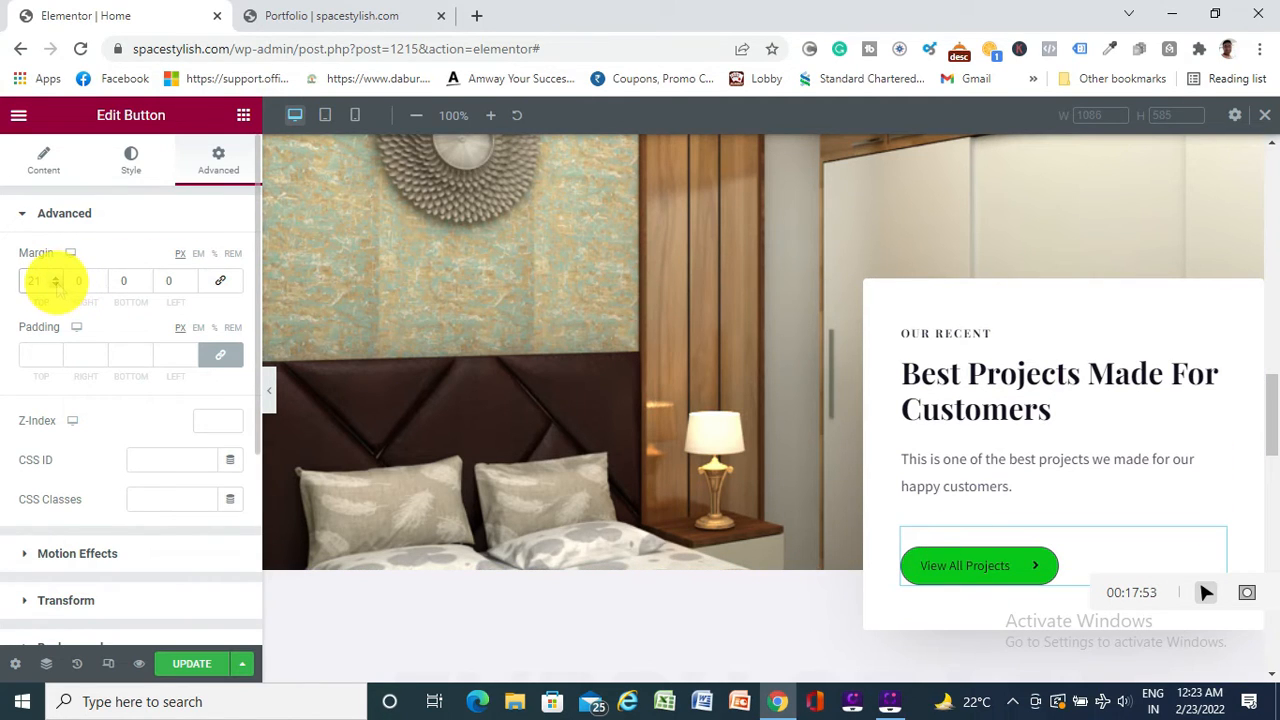
left_click(56, 277)
left_click(56, 277)
left_click(56, 277)
left_click(56, 277)
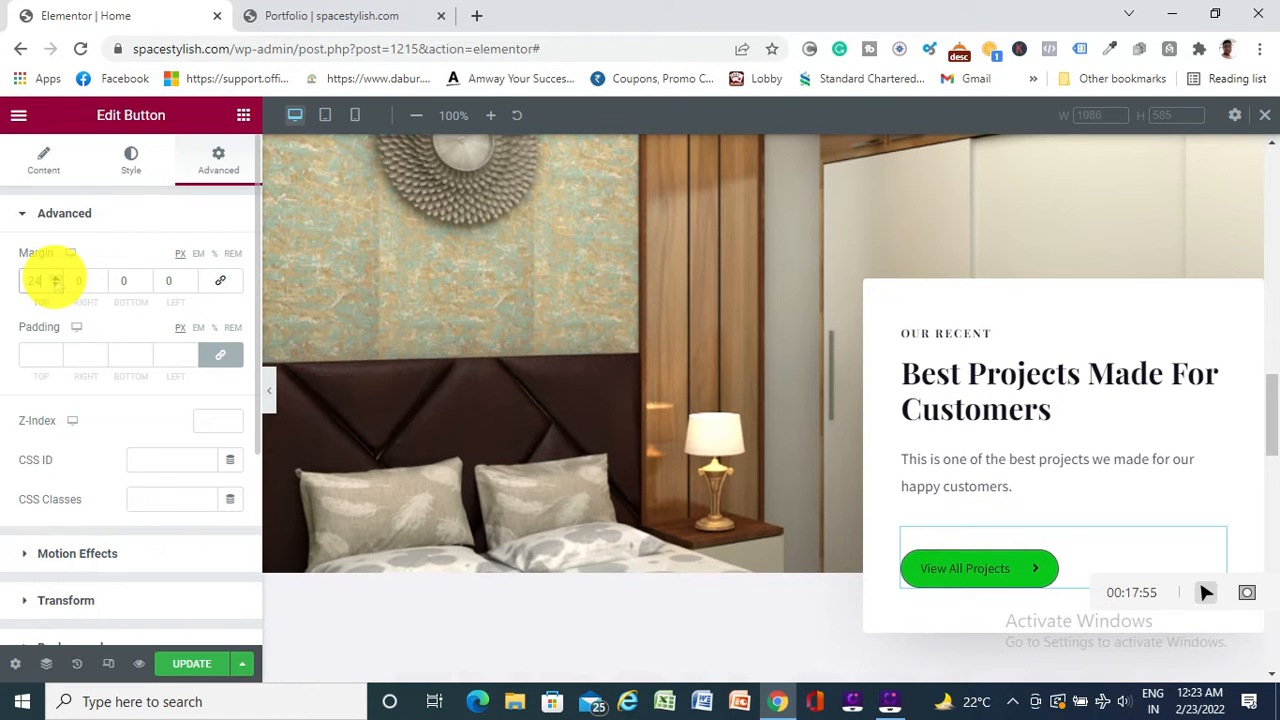
left_click(56, 277)
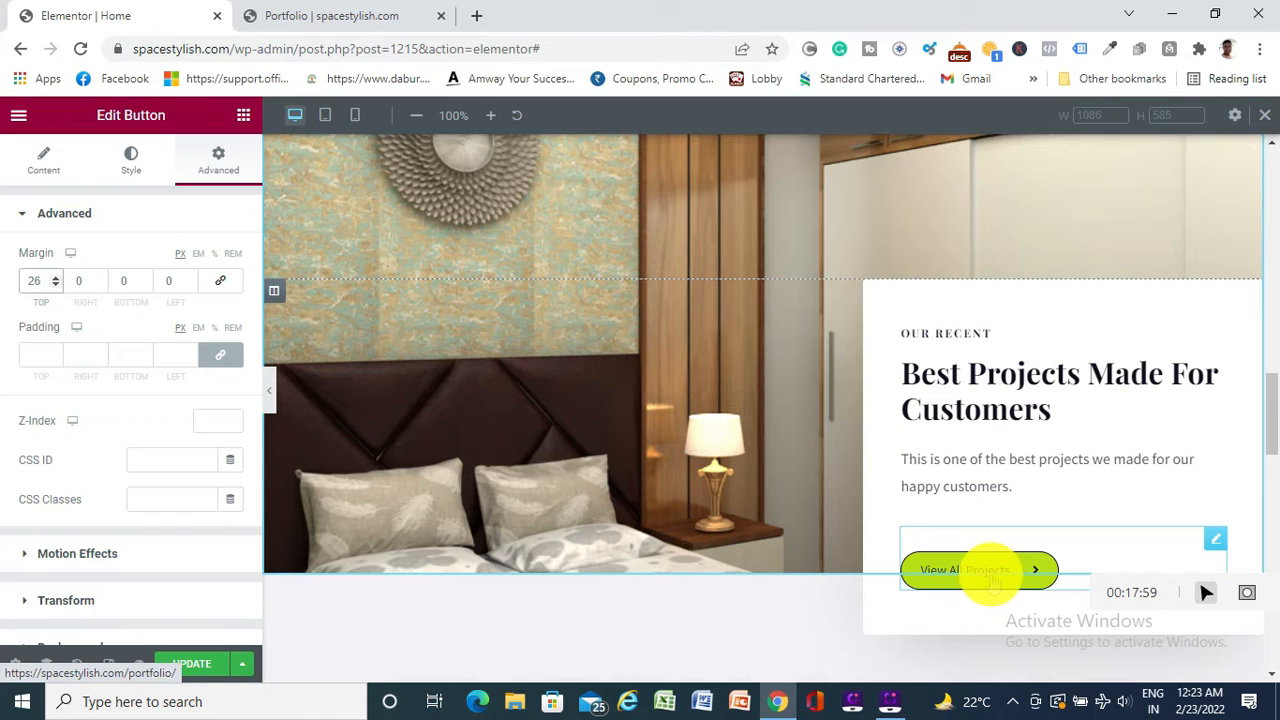
Lower the button's top margin from 26 to 9 and save the homepage
left_click(56, 285)
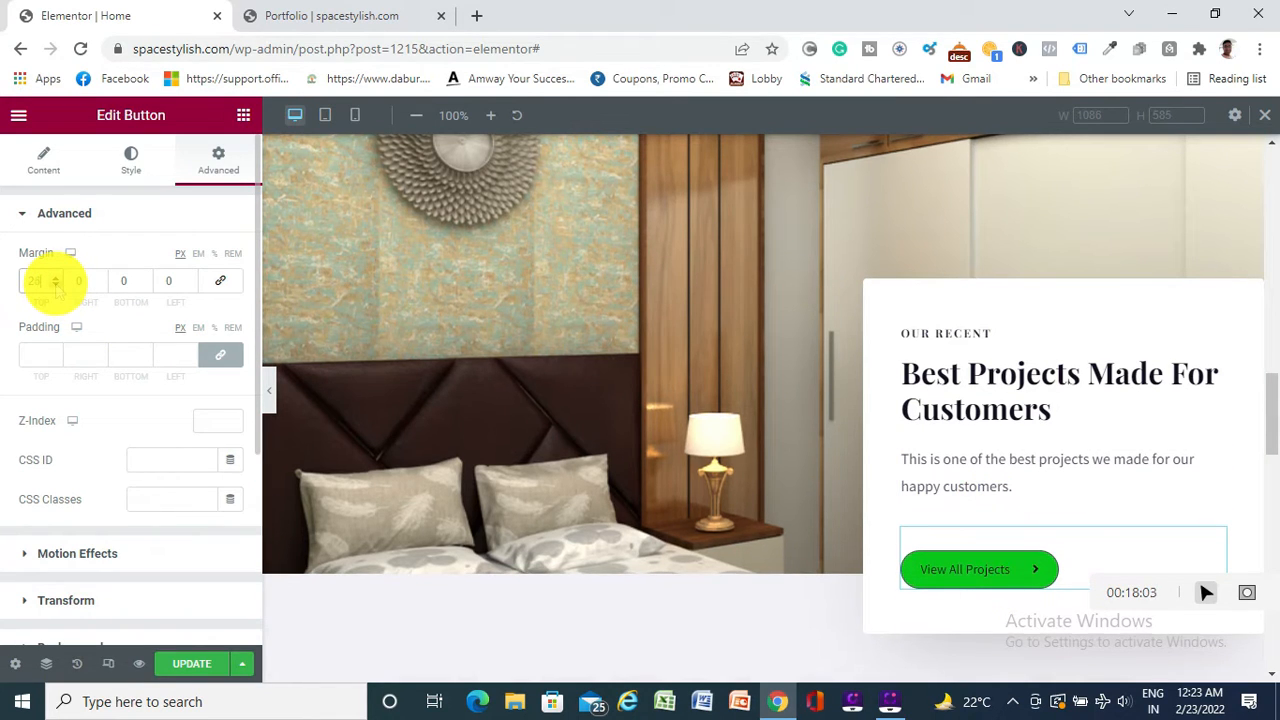
left_click(56, 285)
left_click(56, 285)
left_click(56, 285)
left_click(56, 285)
left_click(56, 285)
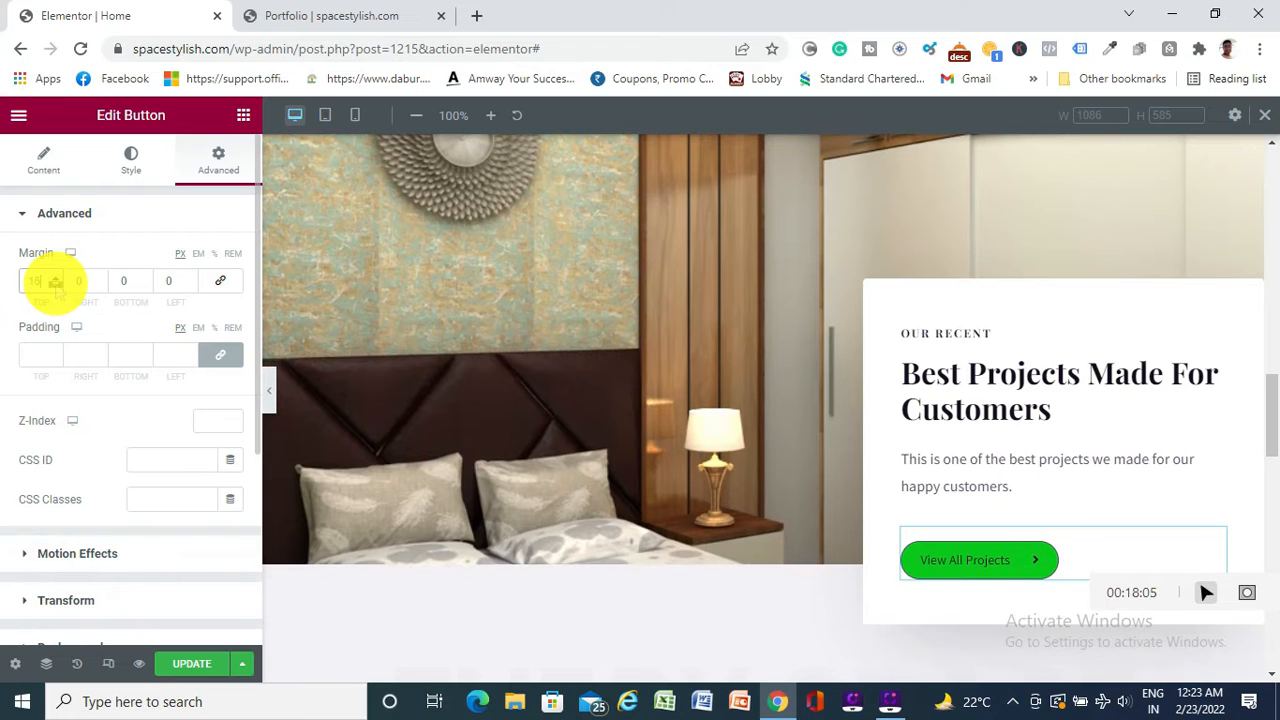
left_click(56, 285)
left_click(56, 285)
left_click(56, 285)
left_click(56, 285)
left_click(56, 285)
left_click(56, 285)
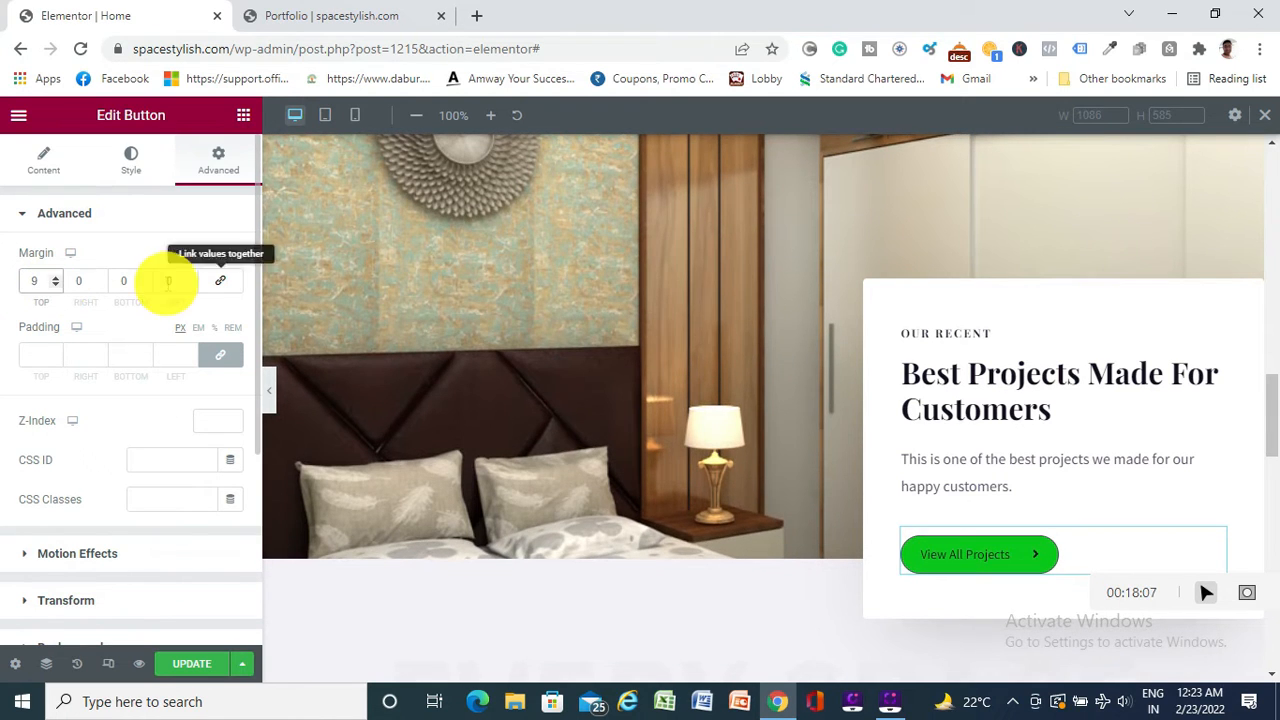
scroll(706, 323, "up", 5)
scroll(706, 323, "down", 5)
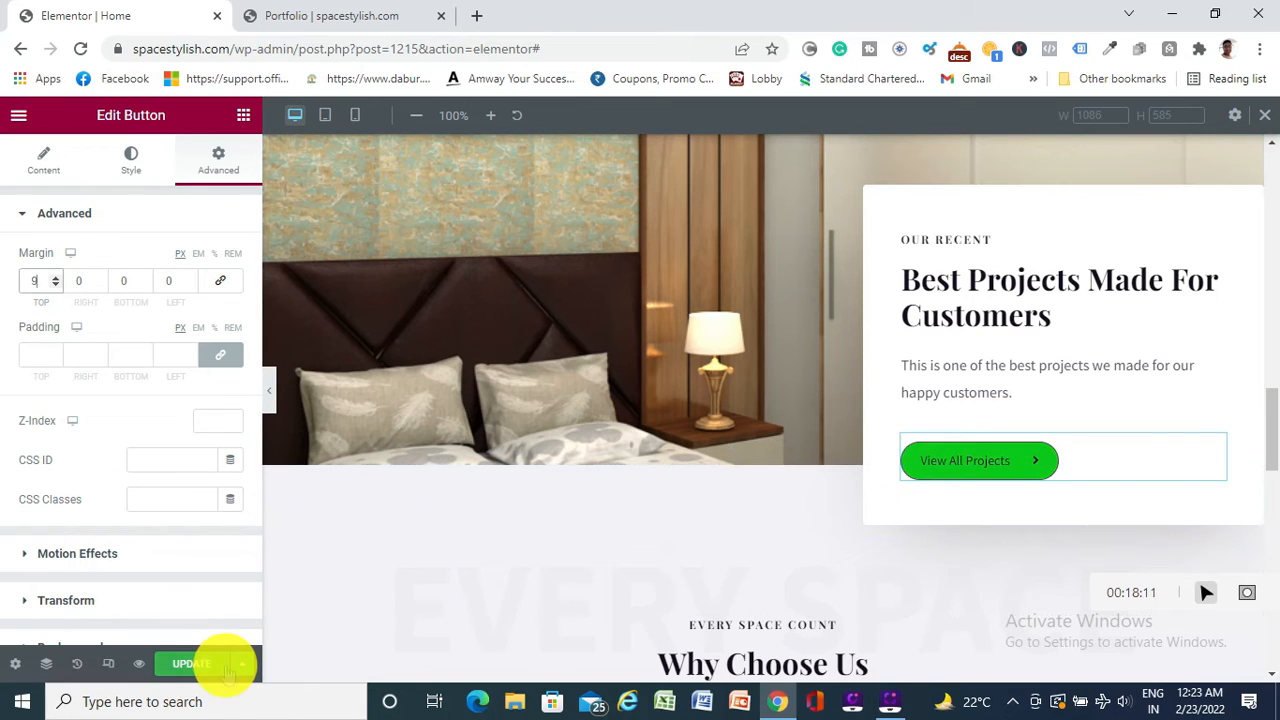
left_click(193, 664)
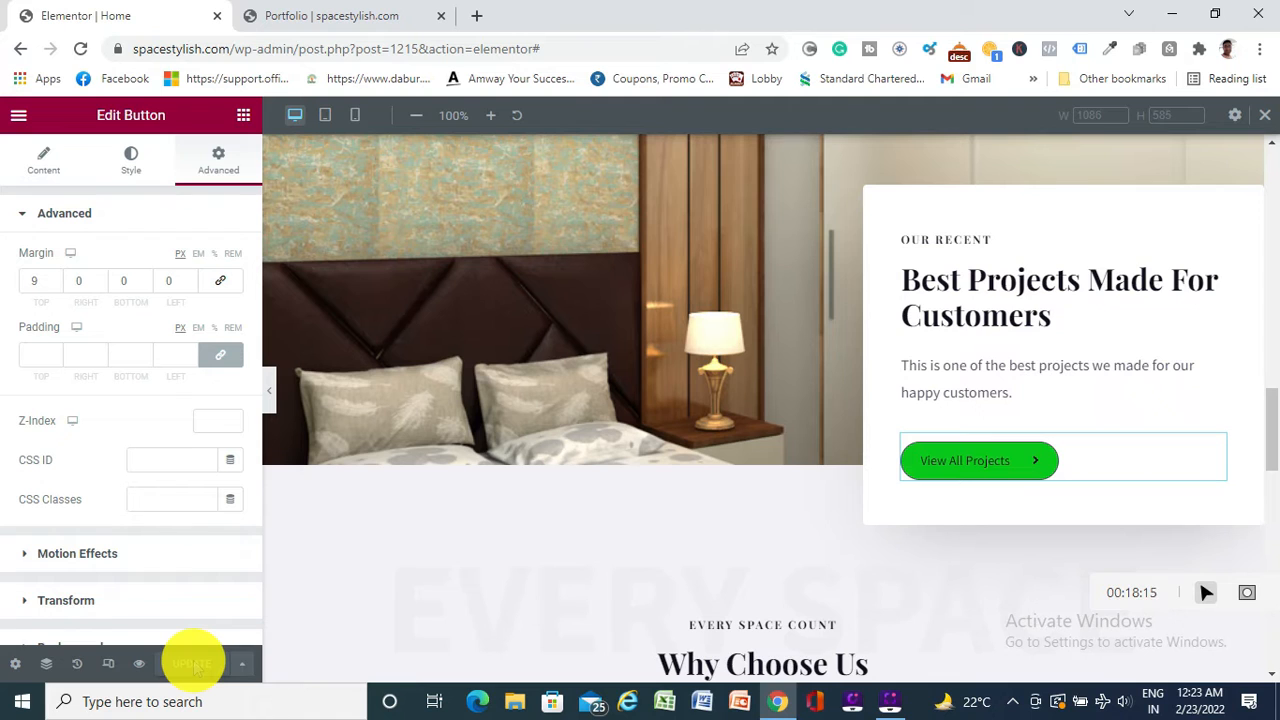
Go down to the empty 'Drag widget here' area above the footer and start a new section
scroll(786, 600, "down", 3)
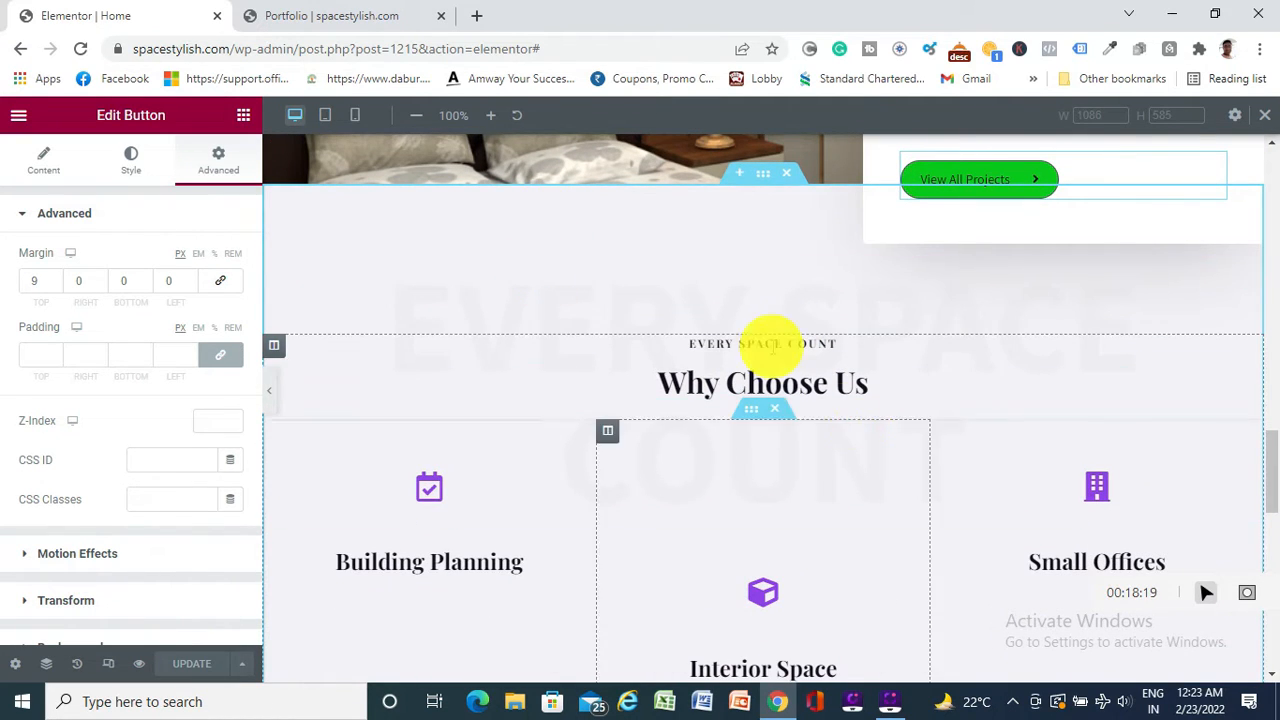
left_click(40, 162)
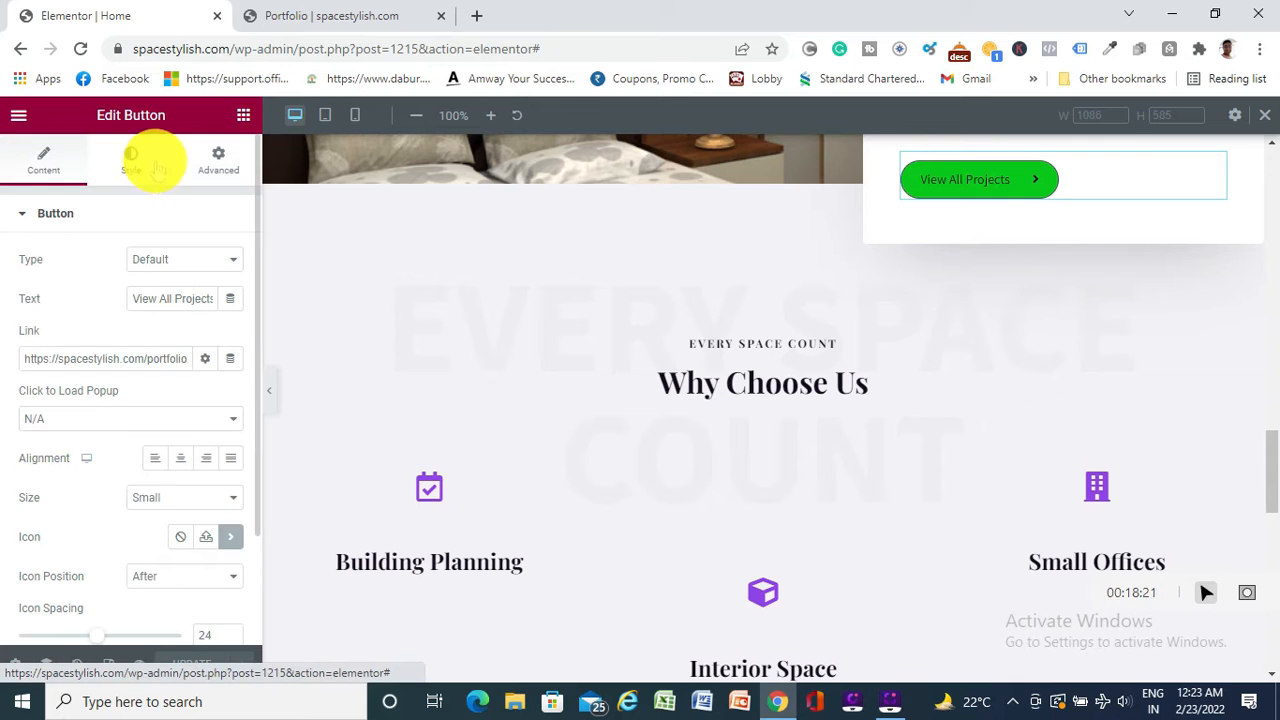
left_click(218, 162)
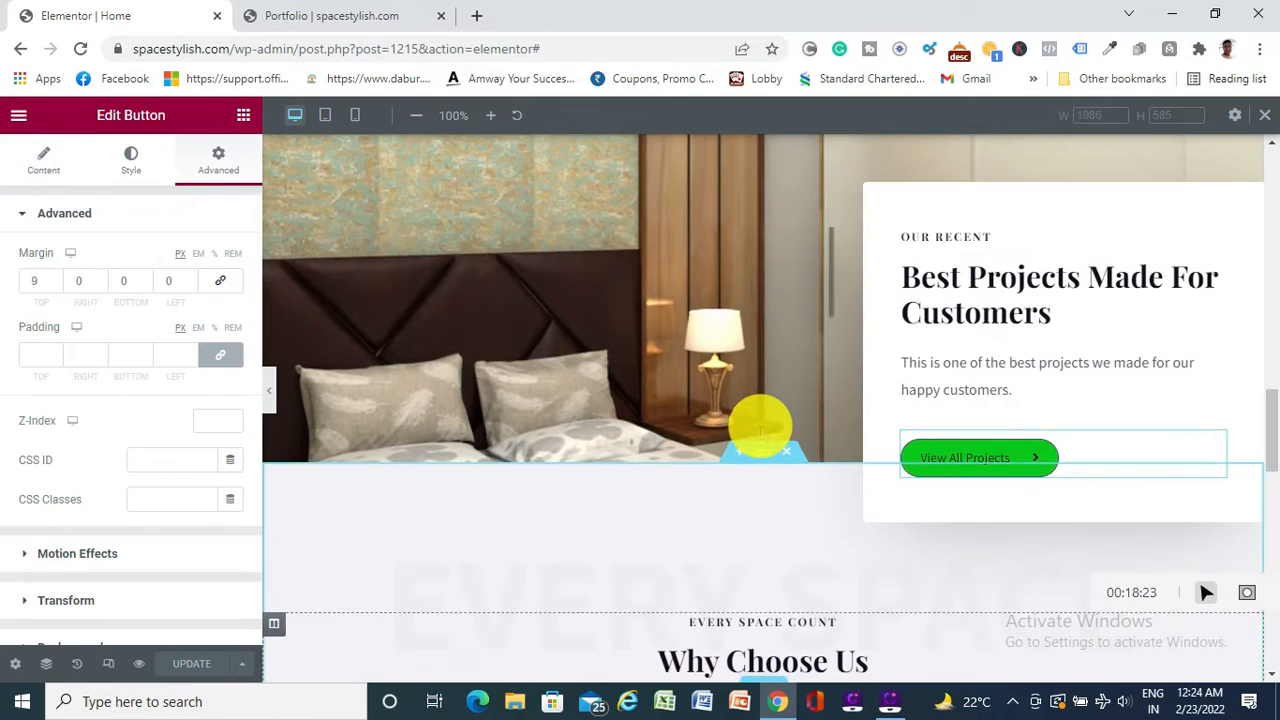
scroll(758, 430, "down", 2)
scroll(763, 462, "down", 10)
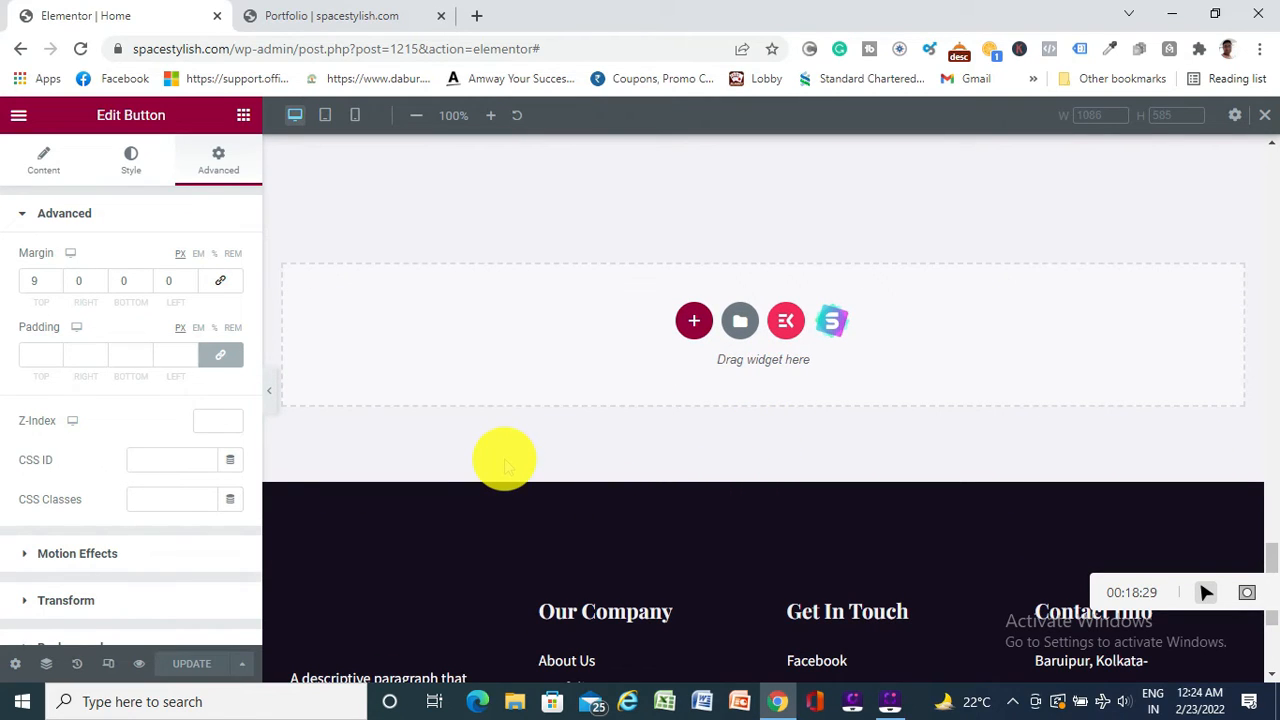
scroll(504, 458, "up", 20)
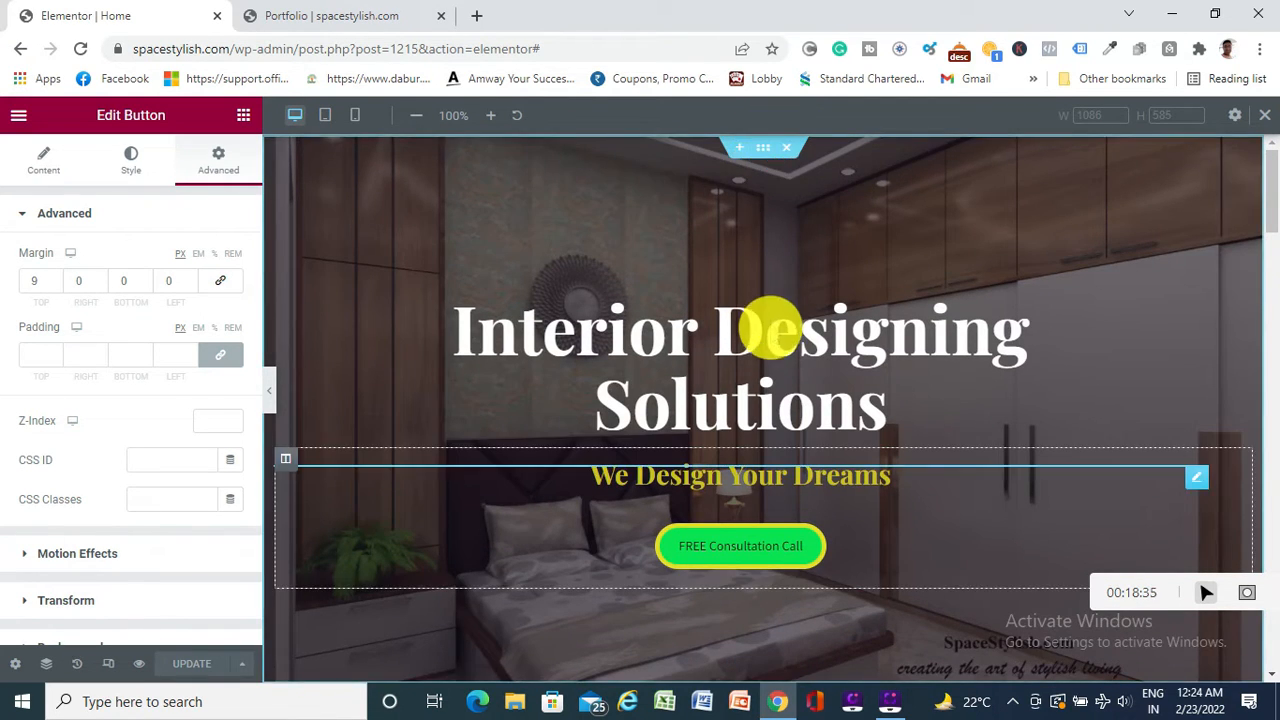
scroll(766, 340, "down", 5)
scroll(757, 283, "down", 2)
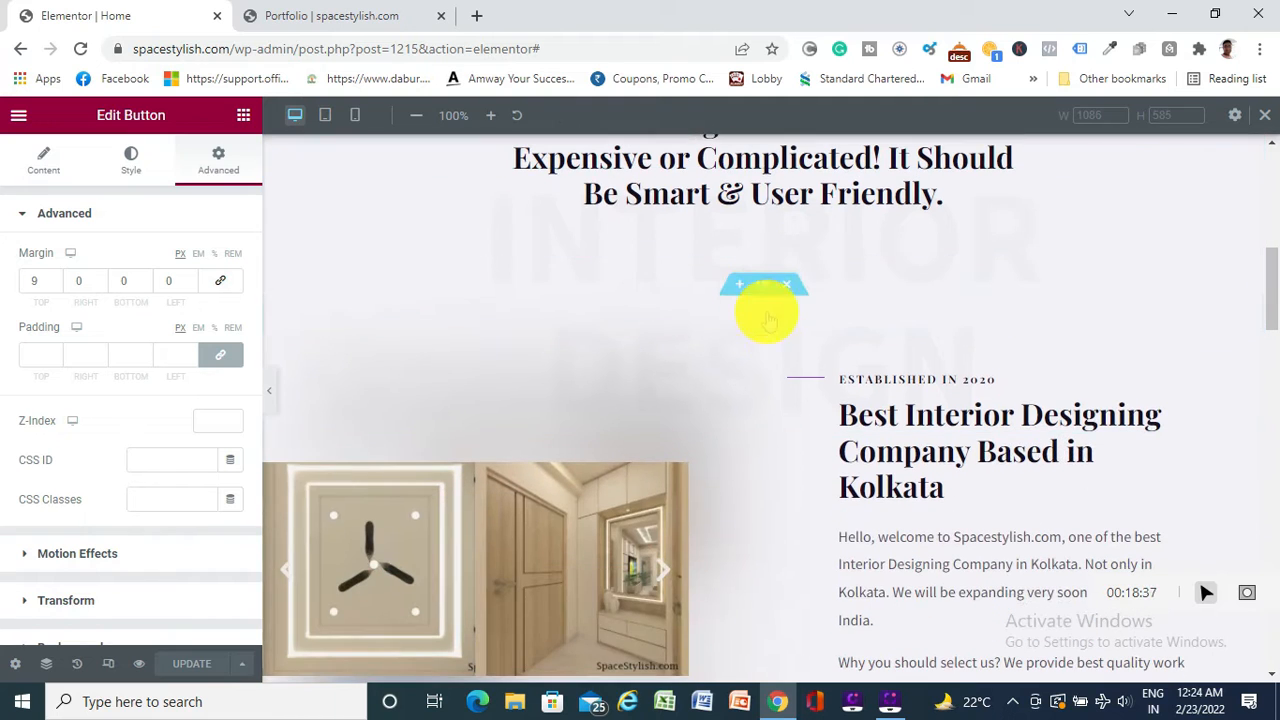
scroll(766, 320, "down", 10)
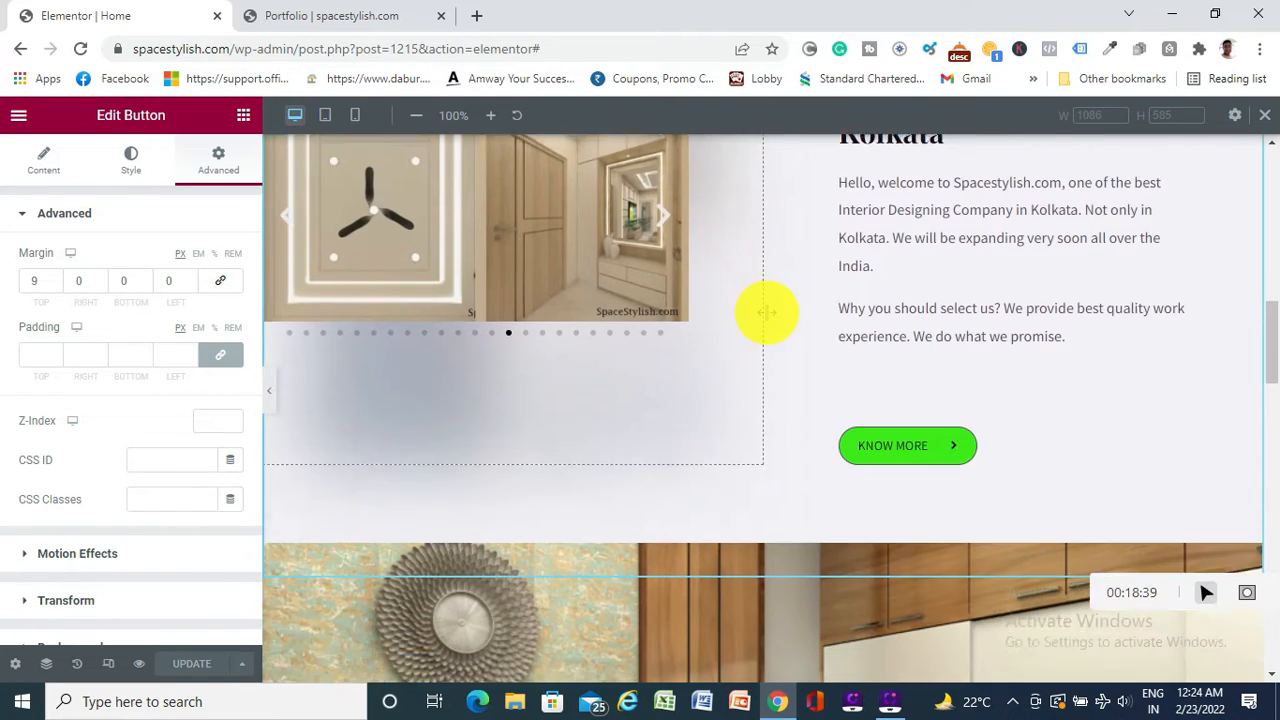
scroll(766, 240, "down", 10)
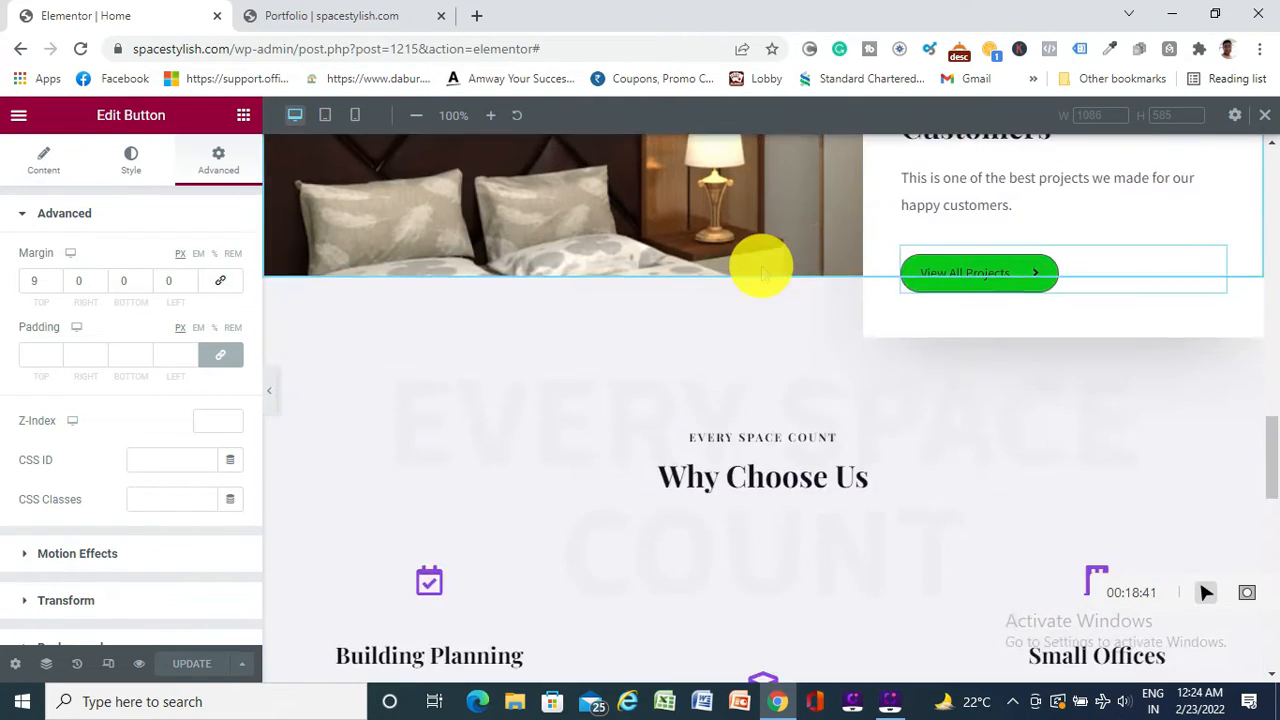
scroll(762, 342, "down", 1)
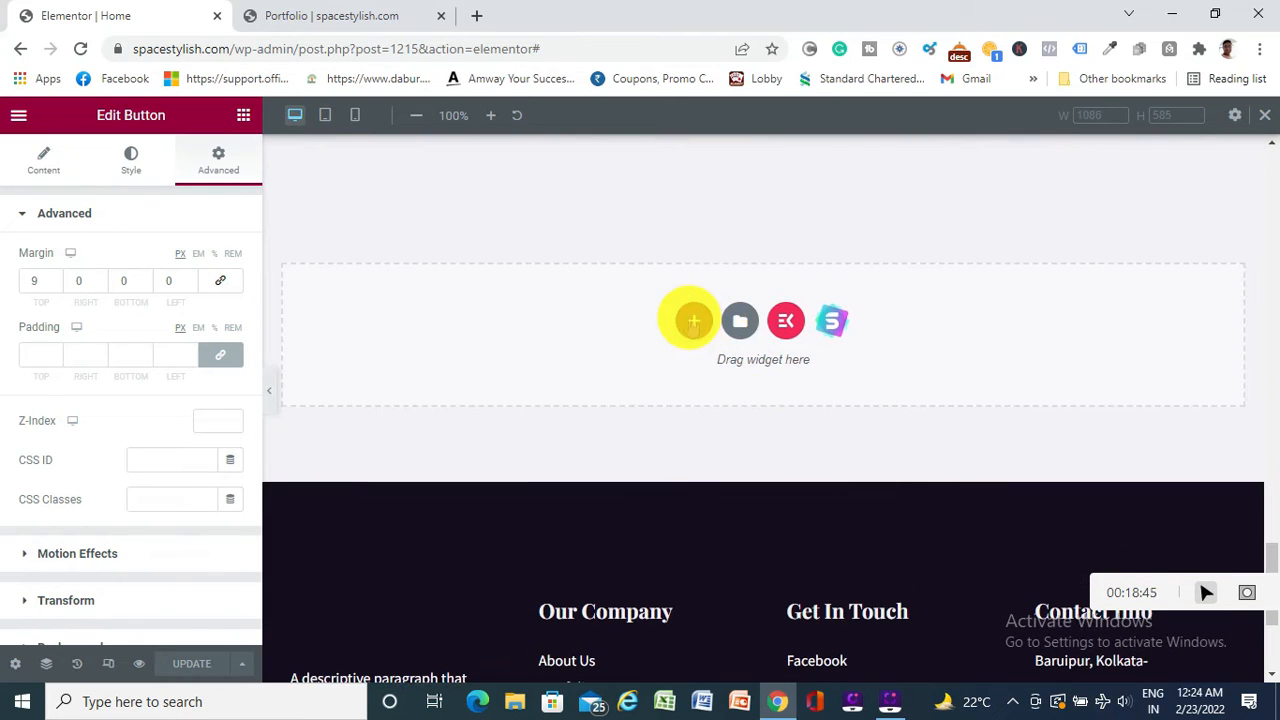
left_click(690, 320)
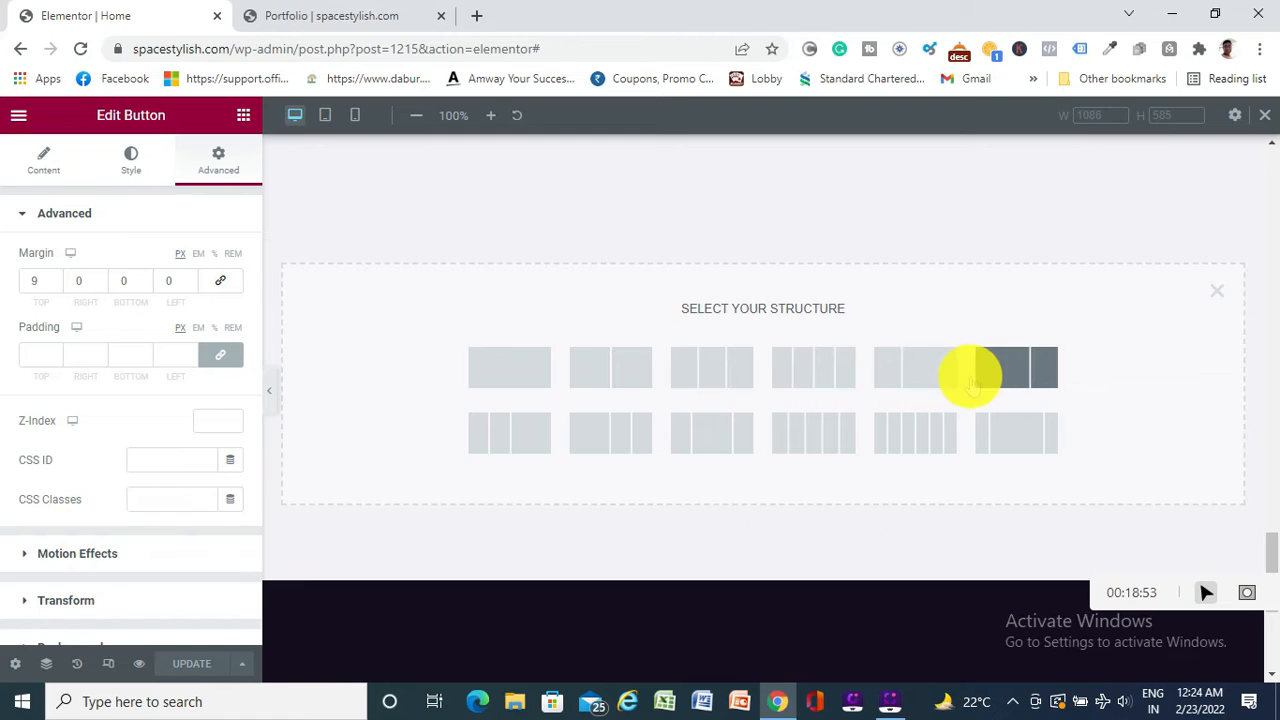
Create a one-column section and drop a Video widget into it
left_click(518, 378)
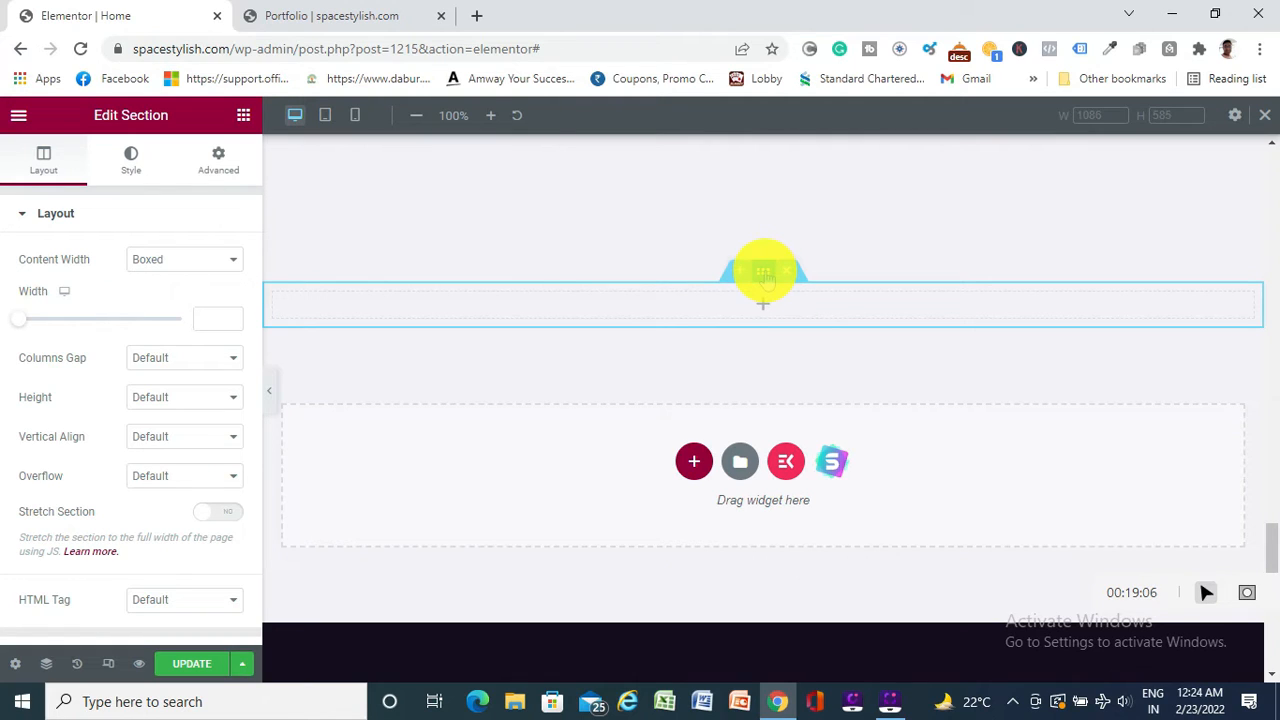
left_click(243, 115)
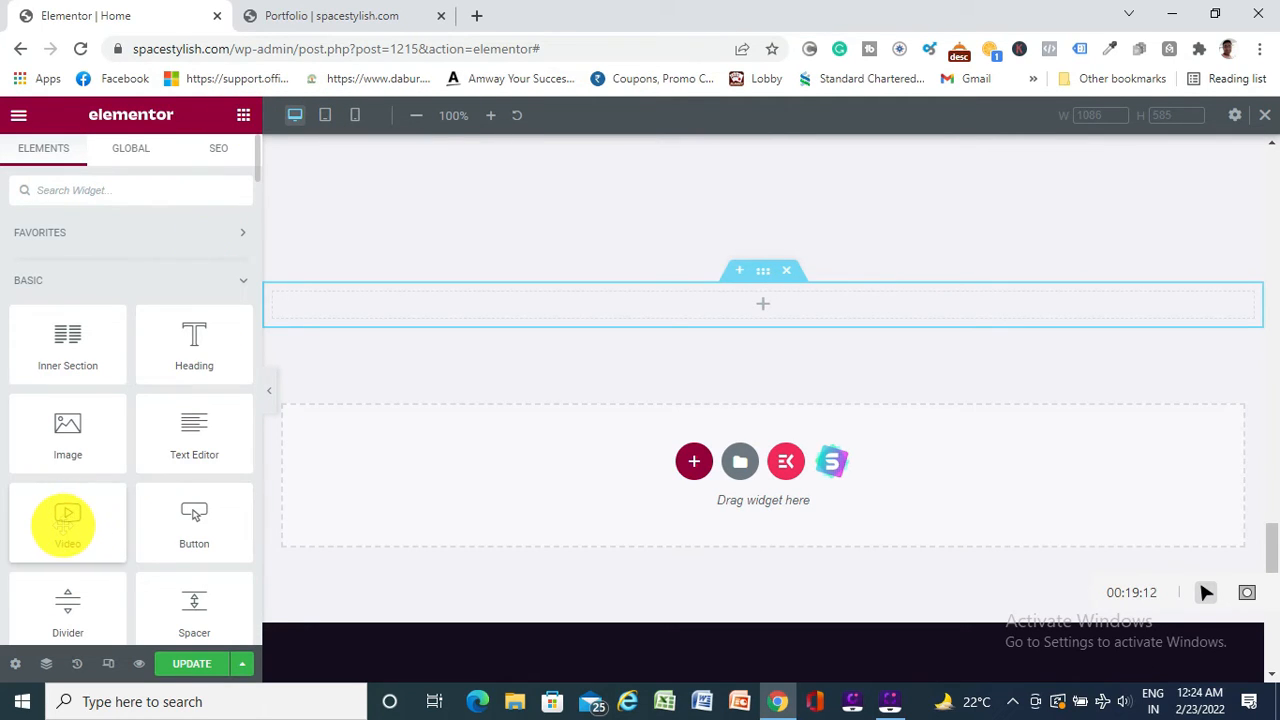
left_click_drag(63, 525, 756, 303)
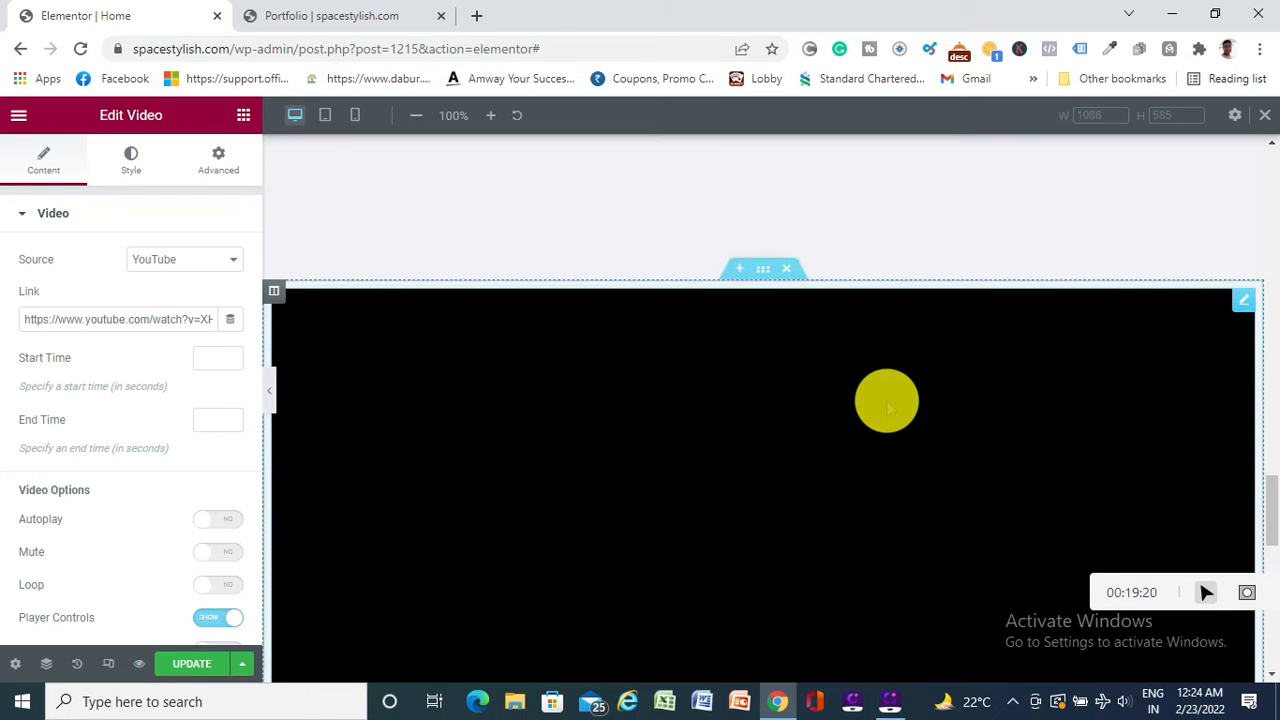
Preview the 'Choose your video' YouTube placeholder full-width, then bring back the widget's settings
scroll(892, 384, "down", 1)
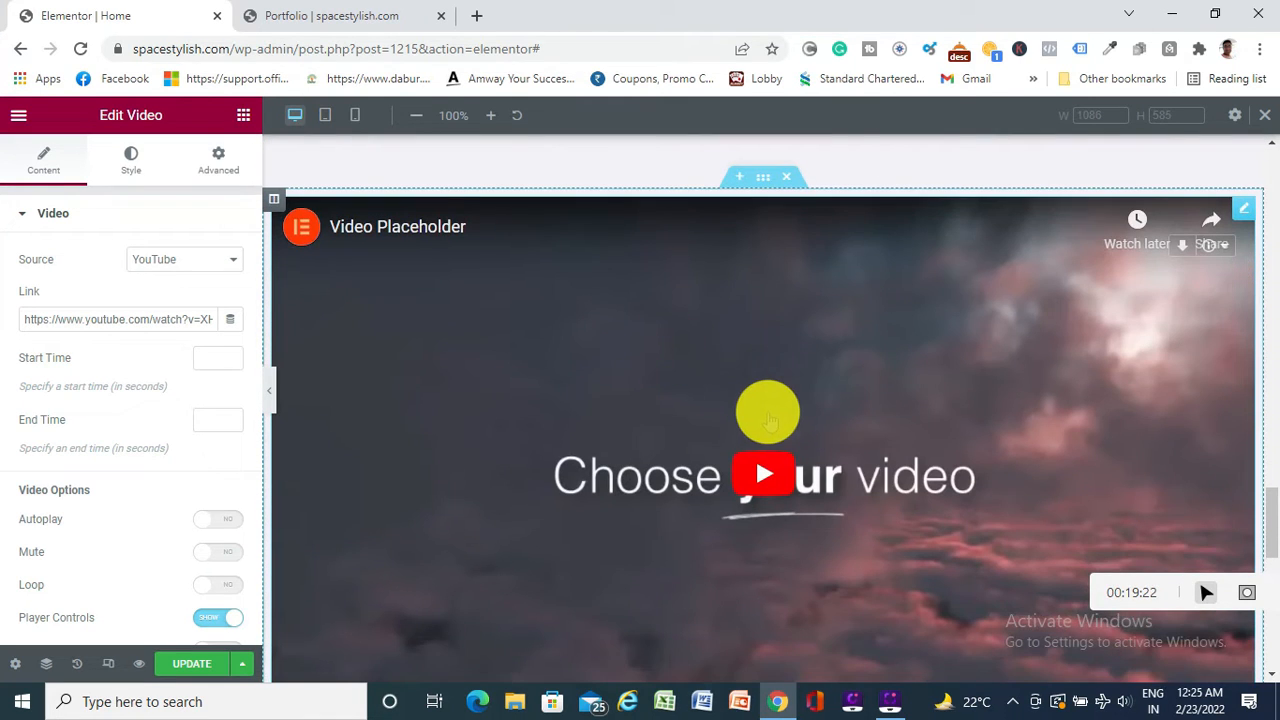
scroll(767, 412, "down", 1)
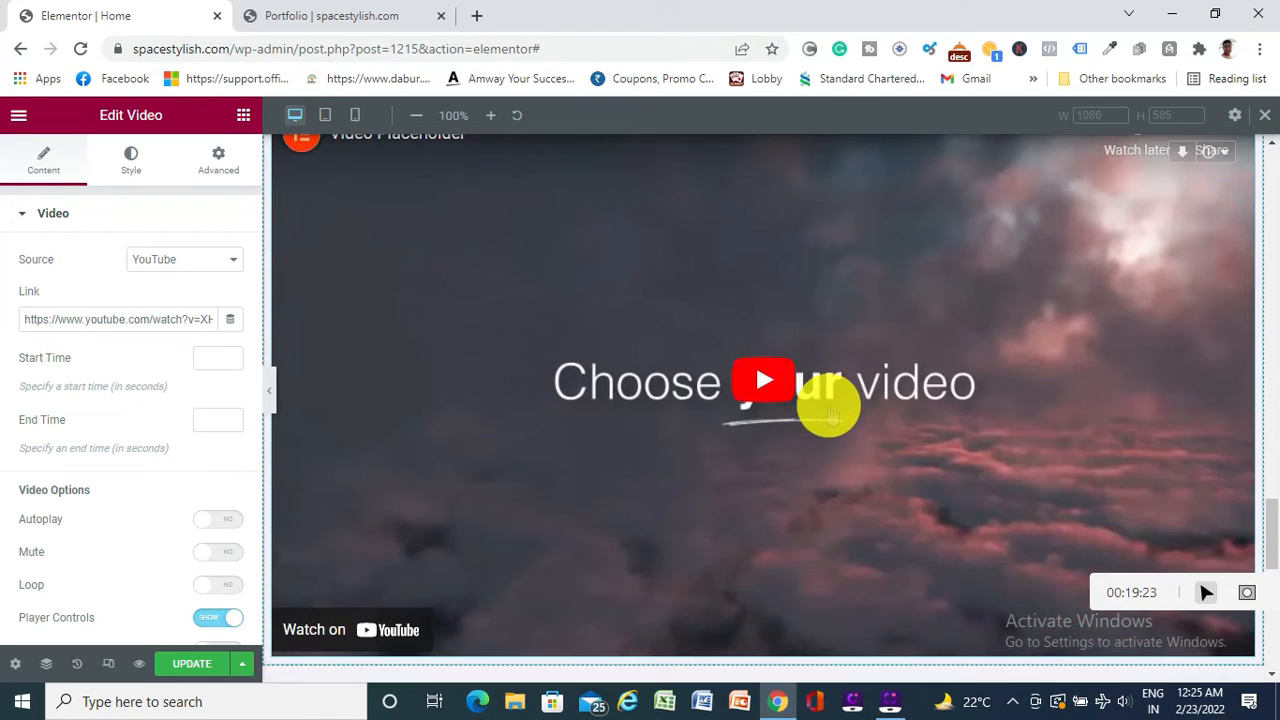
left_click(268, 384)
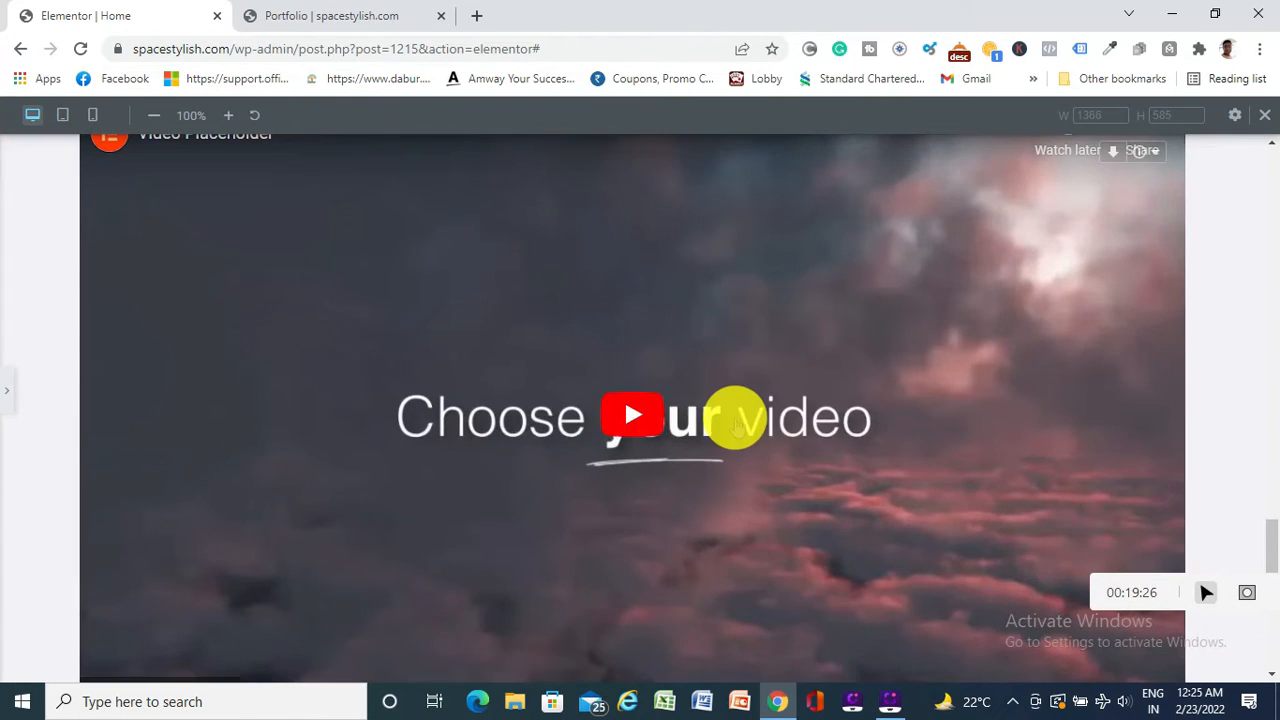
scroll(737, 420, "up", 3)
scroll(735, 425, "down", 4)
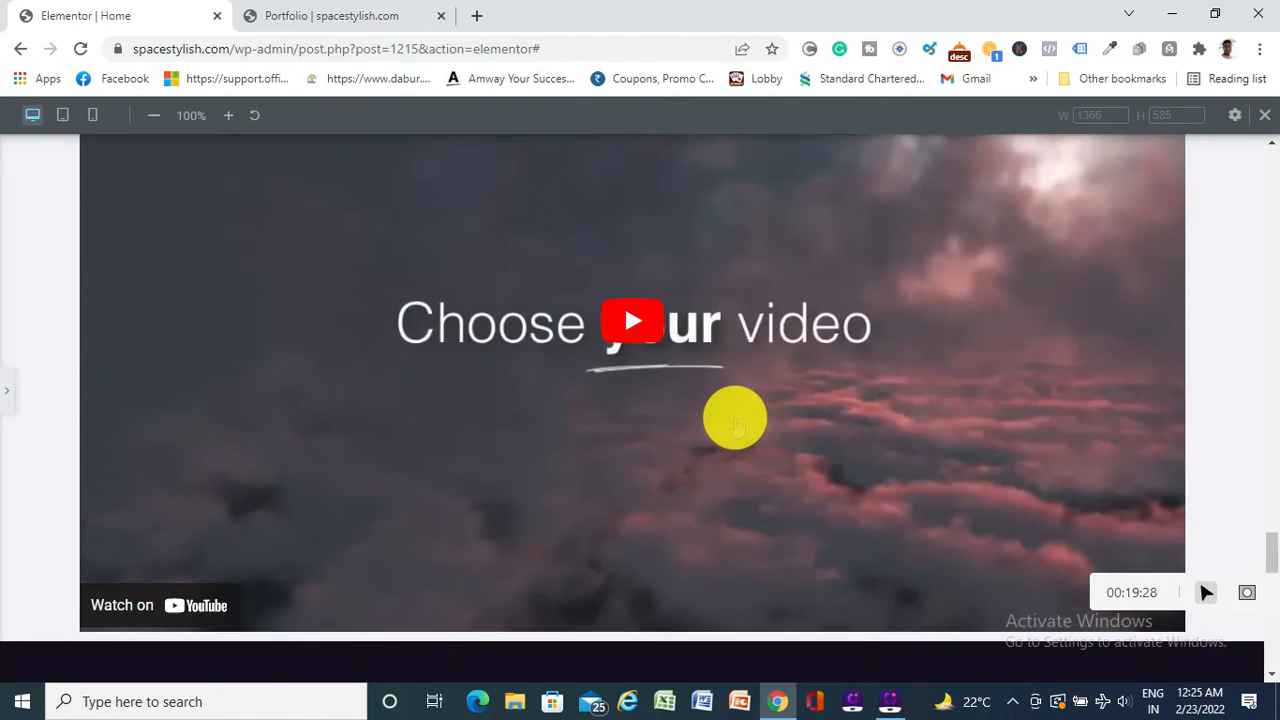
left_click(8, 390)
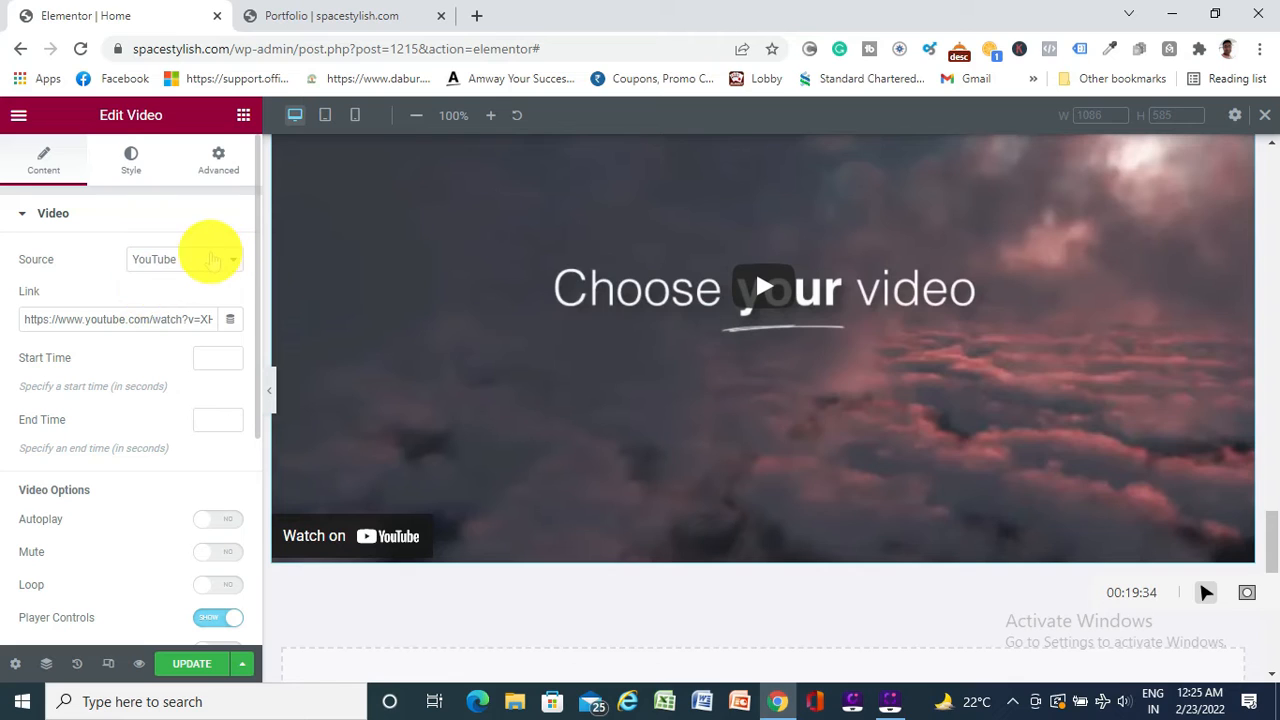
Switch the video widget's source to Self Hosted
left_click(206, 258)
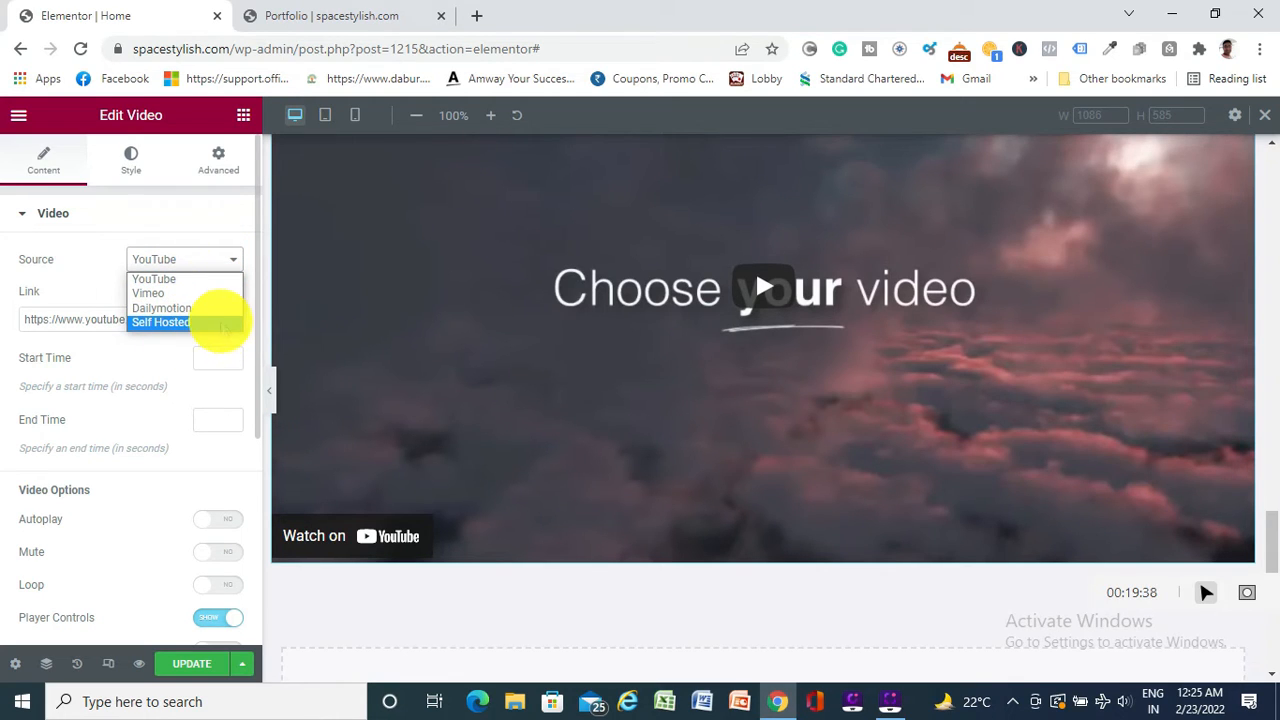
left_click(185, 322)
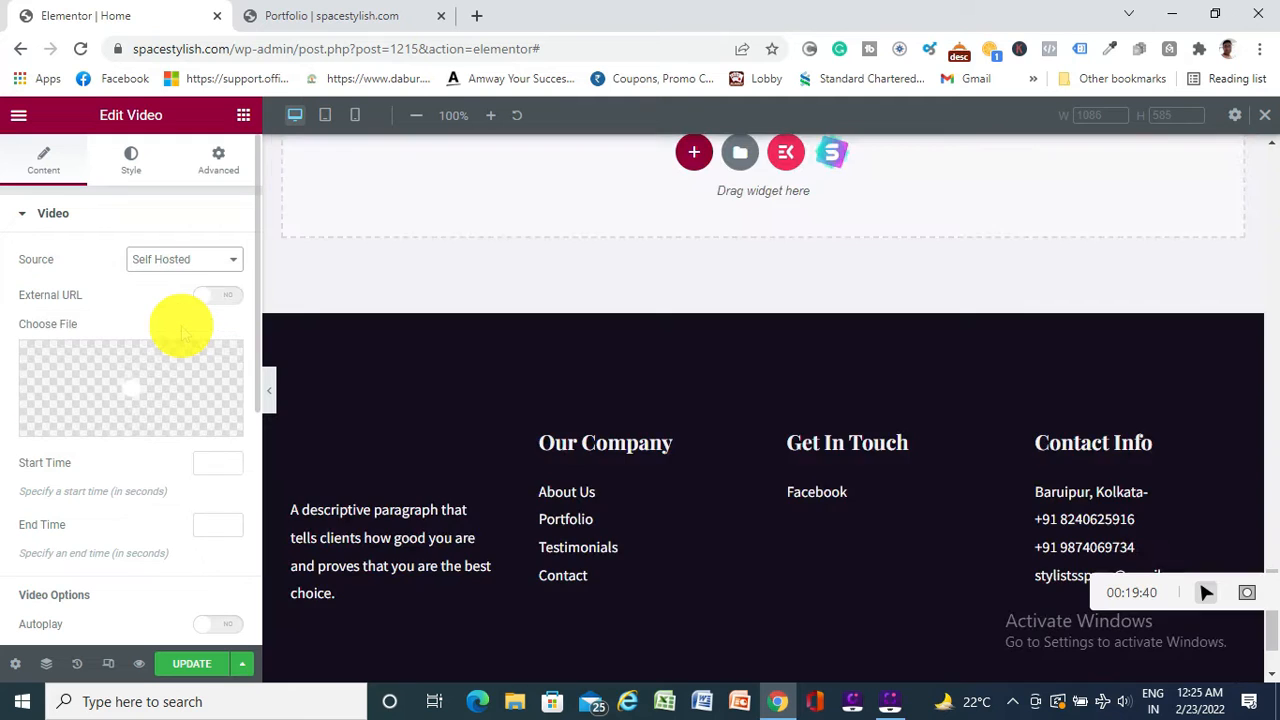
scroll(304, 327, "up", 3)
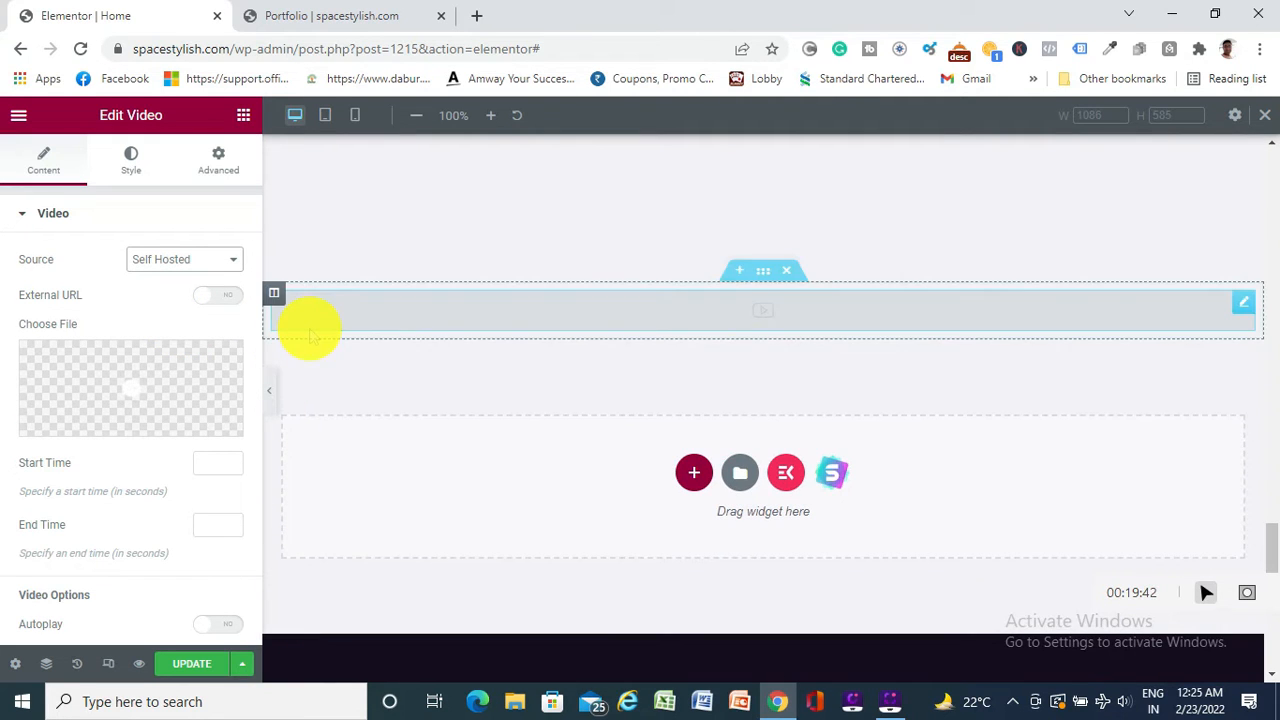
Open the video media picker, cancel without choosing a file, and view the widget's Style settings
mouse_move(114, 371)
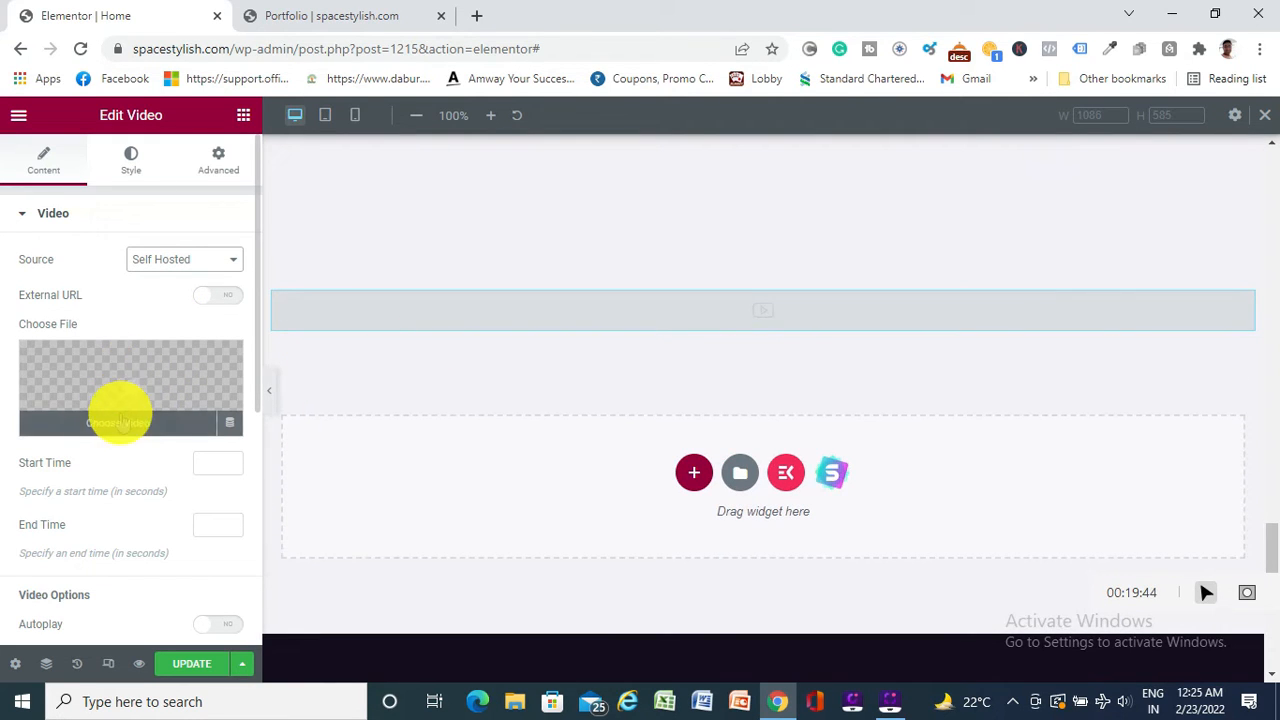
left_click(118, 421)
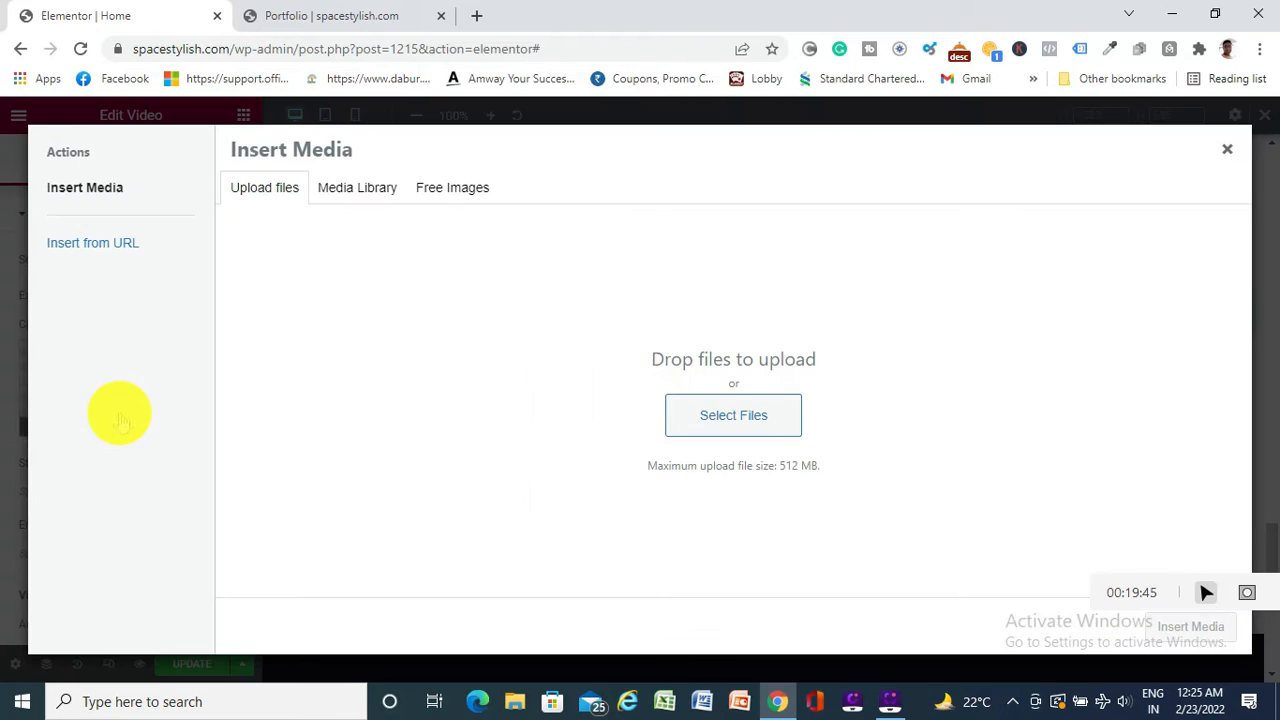
left_click(730, 418)
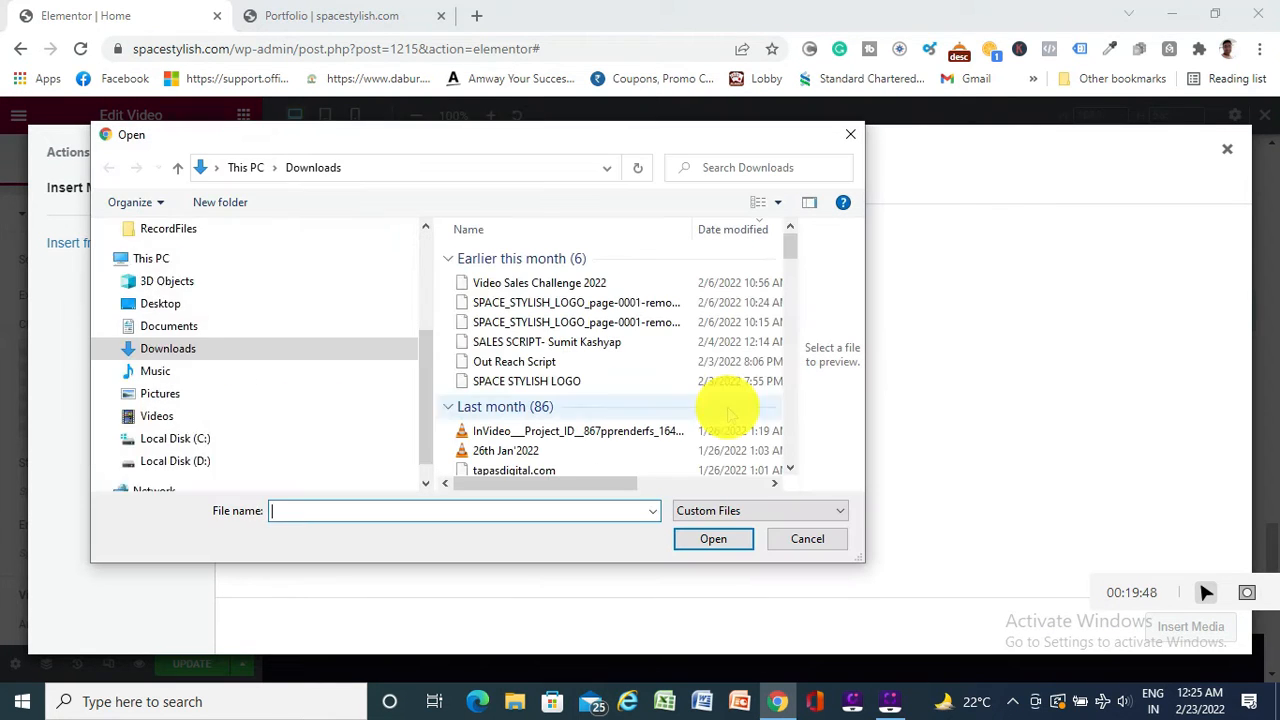
scroll(200, 320, "up", 1)
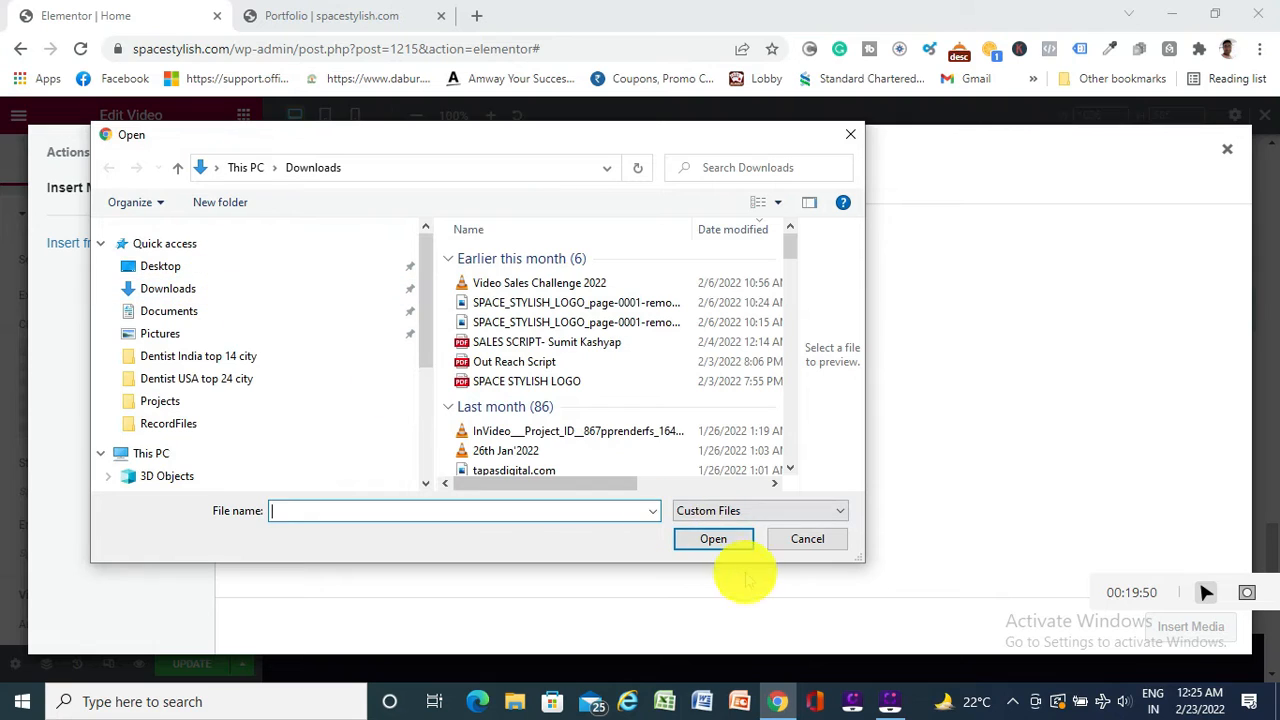
left_click(808, 540)
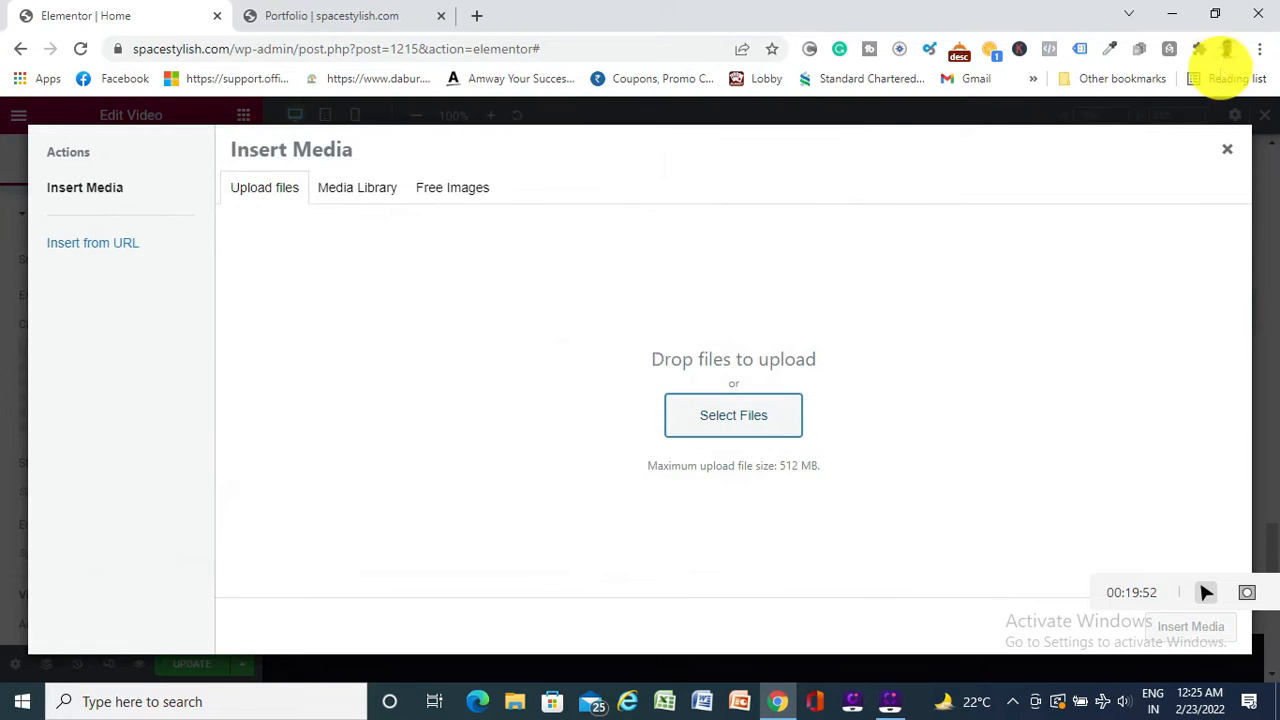
left_click(1226, 150)
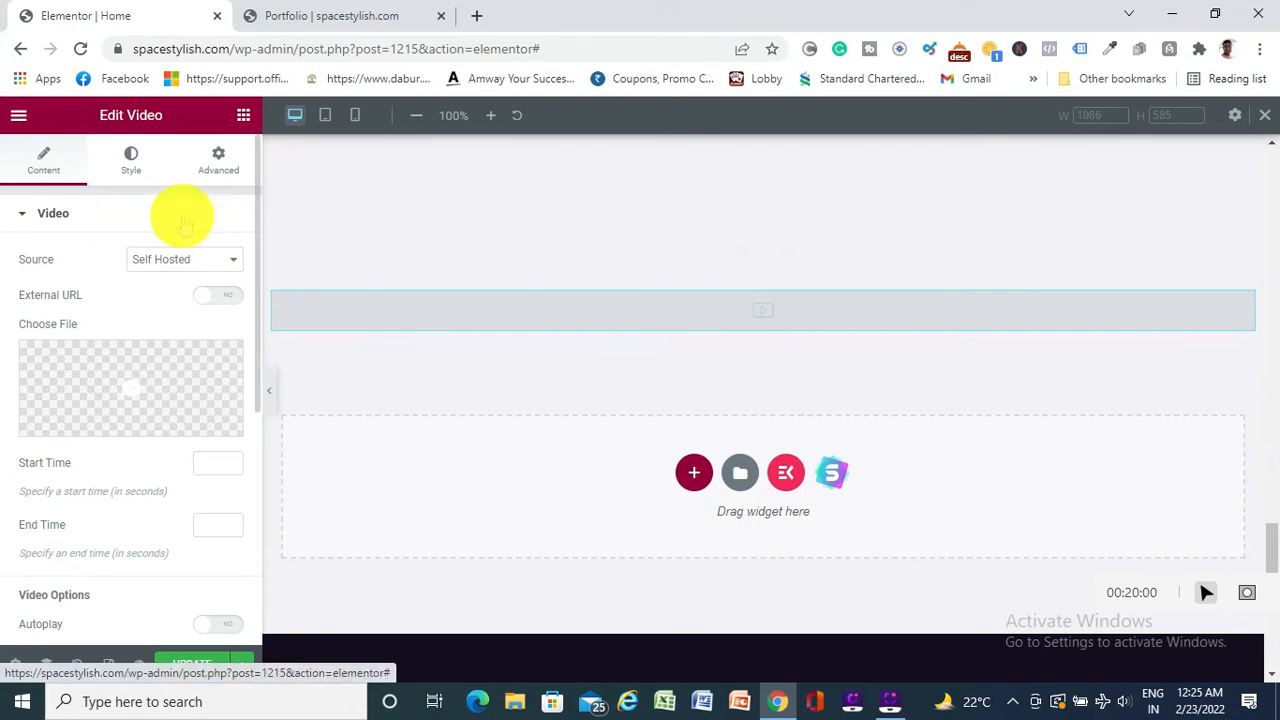
left_click(131, 165)
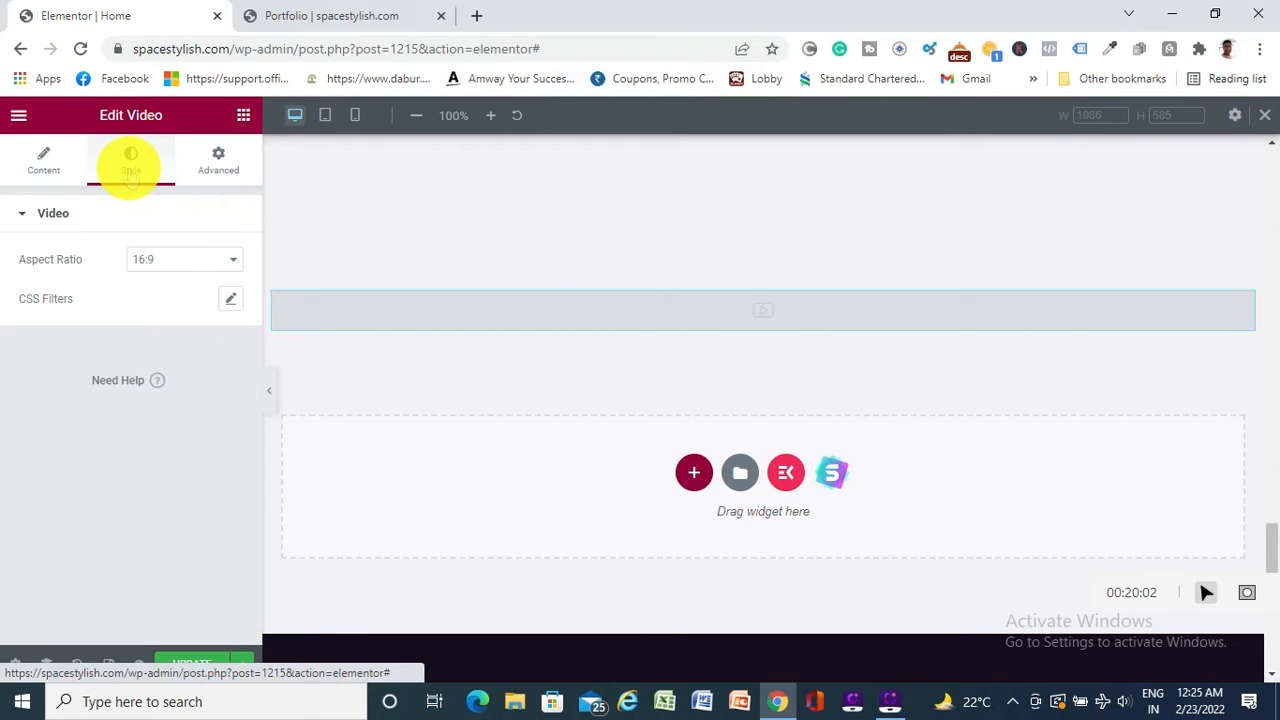
Review the video widget's Advanced and Content settings, then delete the empty video section
left_click(213, 170)
left_click(55, 176)
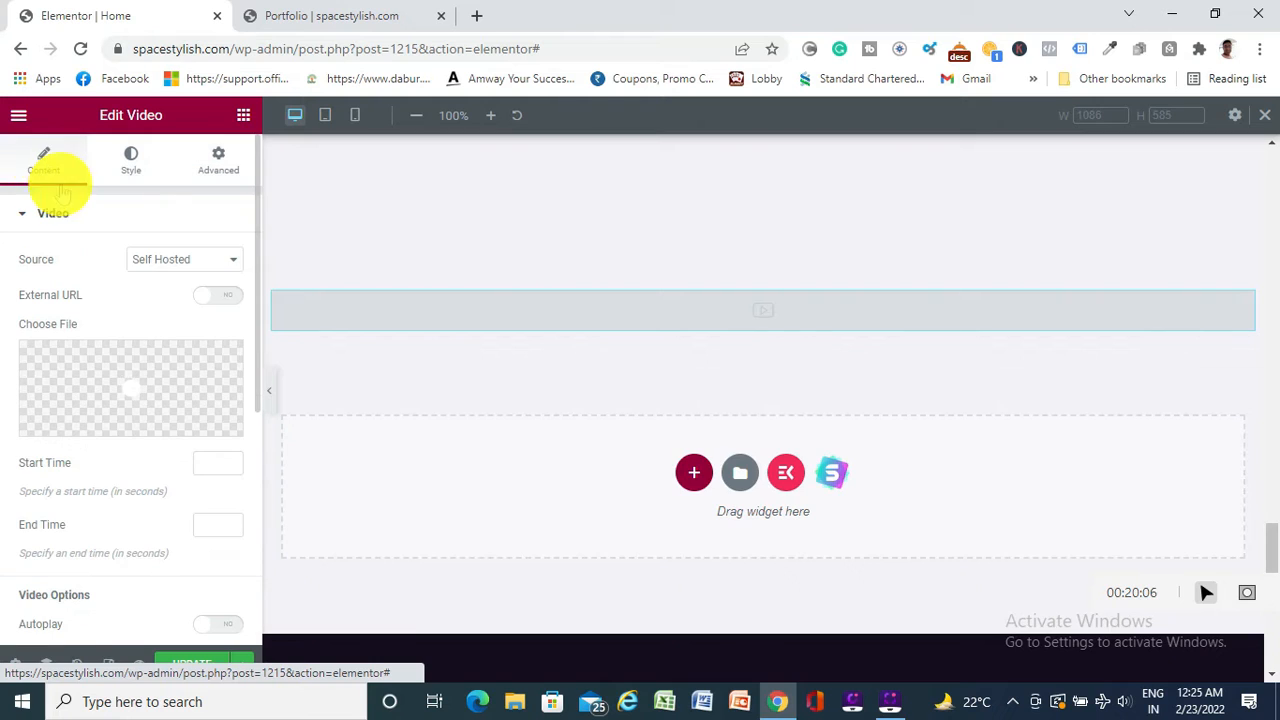
scroll(806, 350, "up", 1)
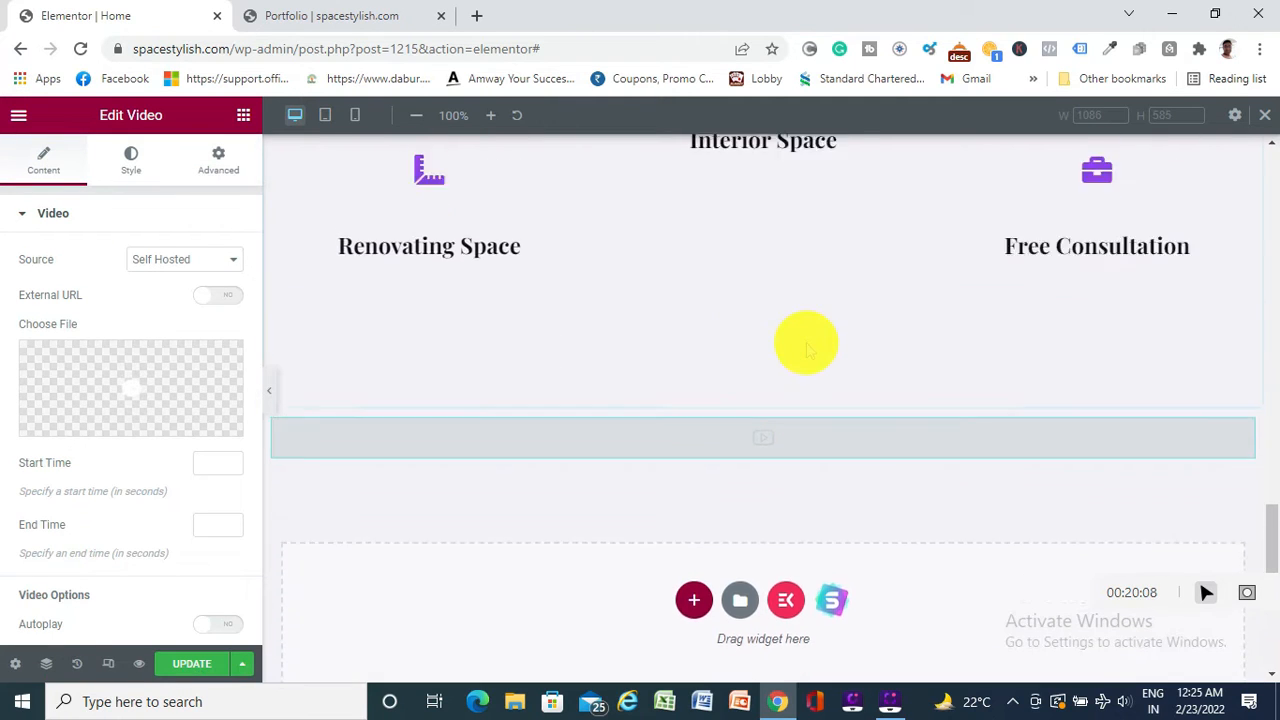
scroll(806, 348, "up", 1)
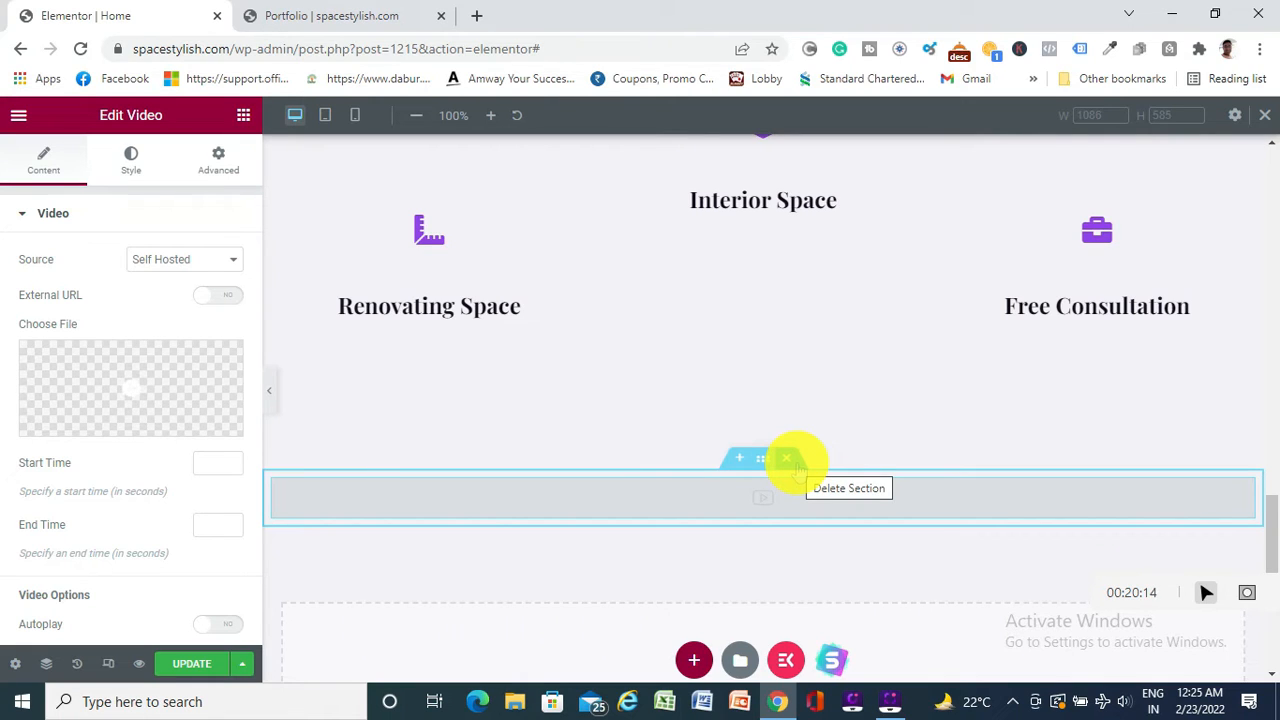
left_click(789, 460)
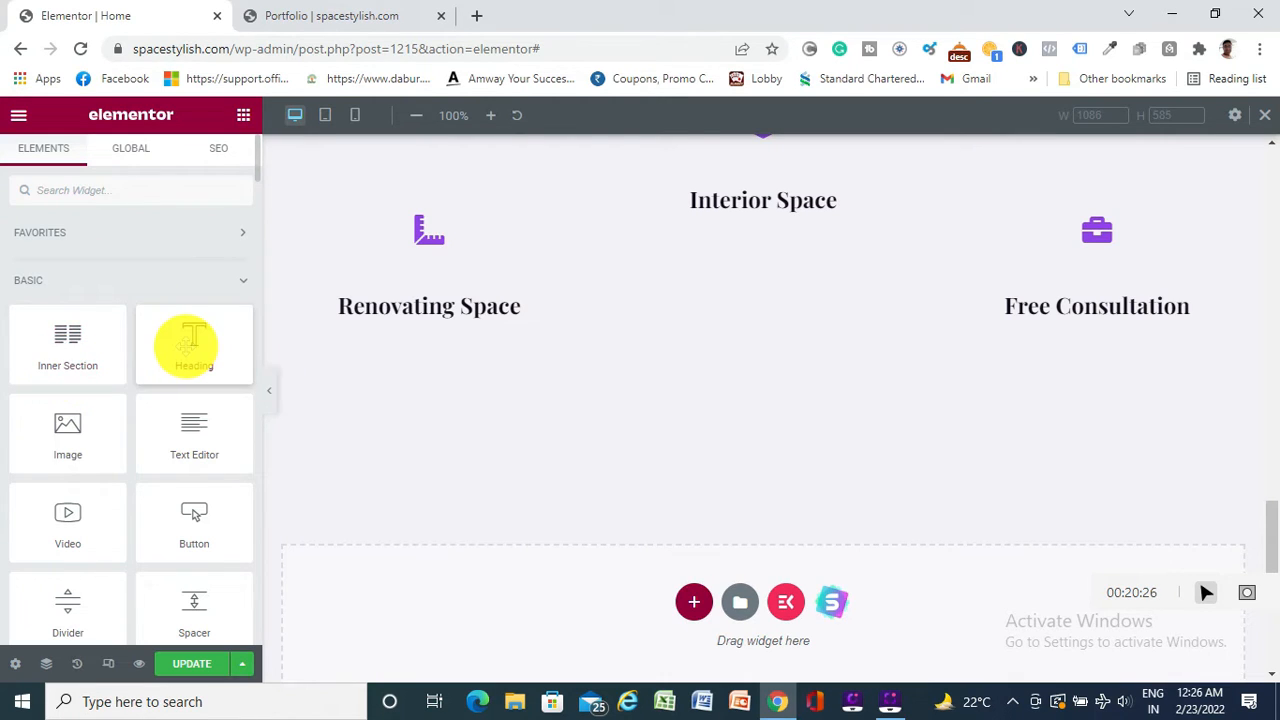
Add a section with two equal columns in the empty area below the services row
scroll(540, 458, "up", 15)
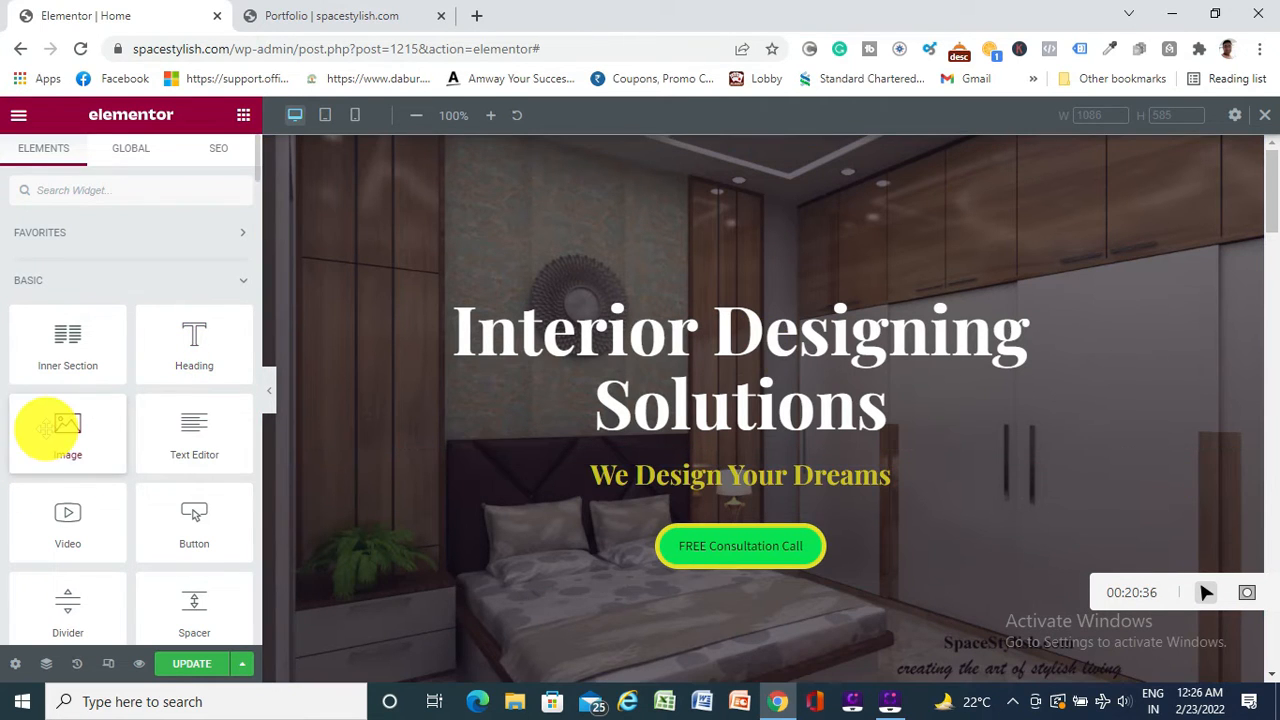
scroll(543, 349, "down", 5)
scroll(563, 437, "down", 10)
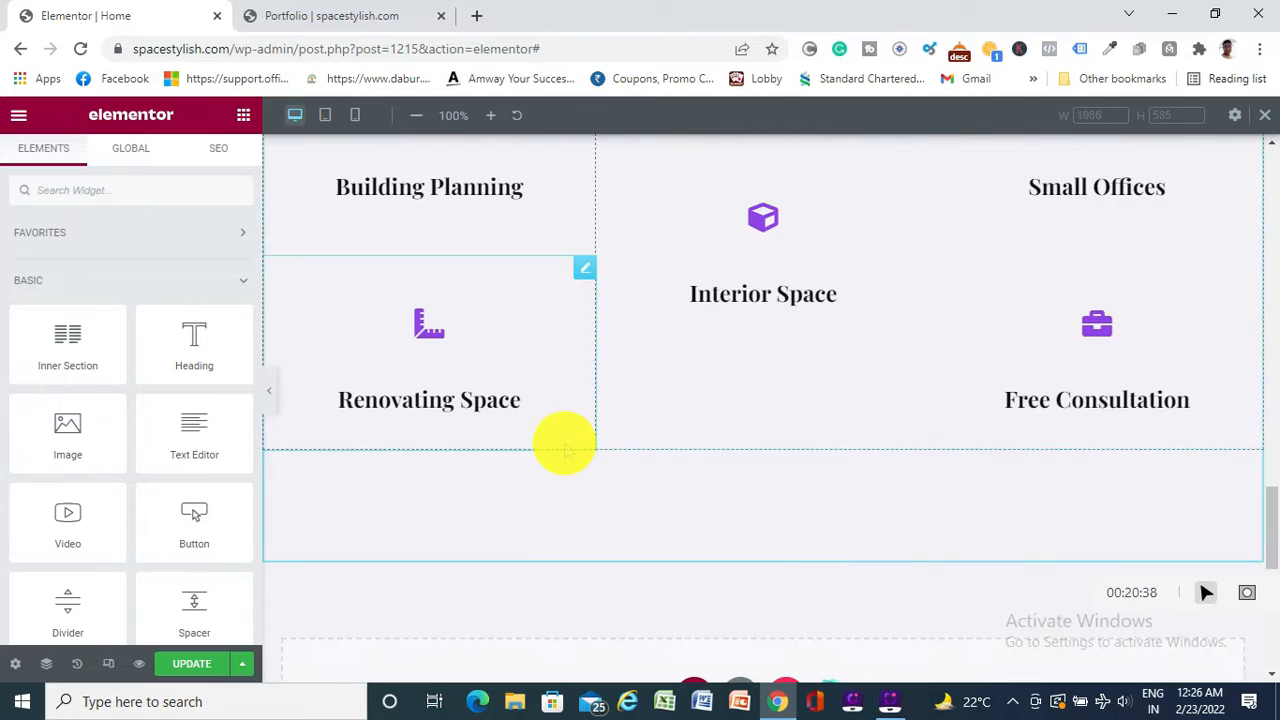
scroll(563, 445, "up", 5)
scroll(617, 480, "down", 2)
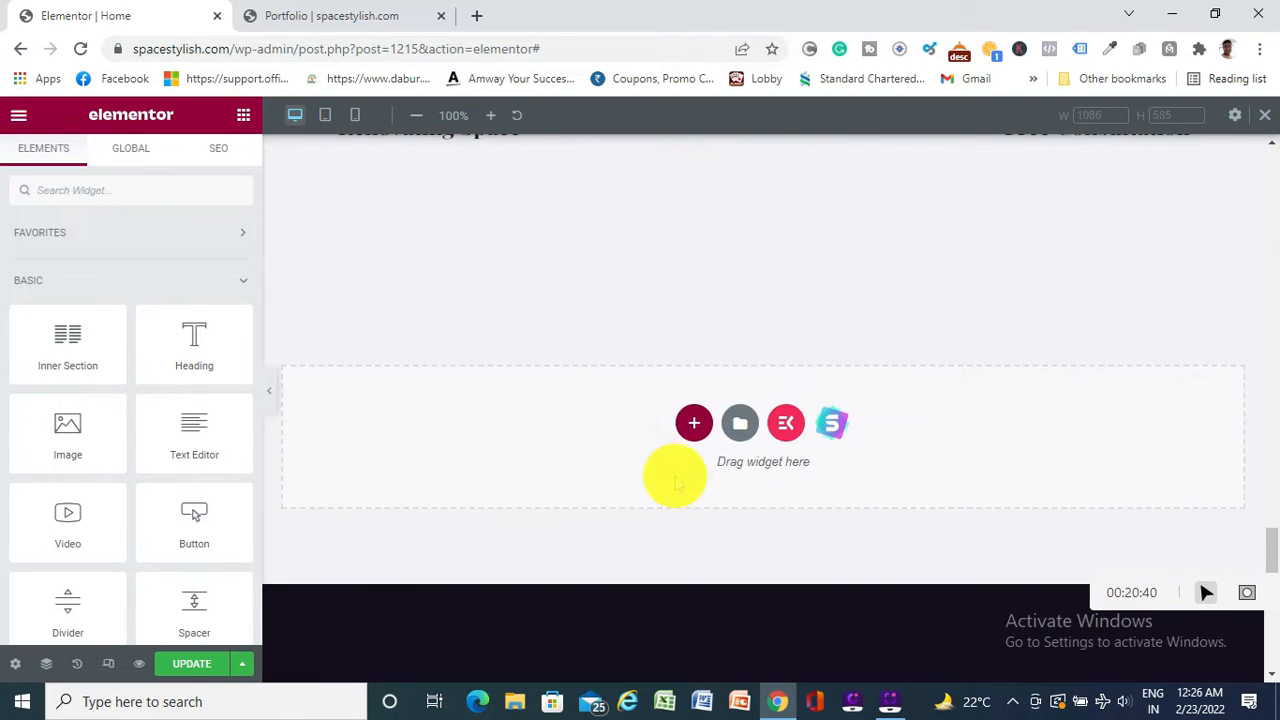
left_click(694, 423)
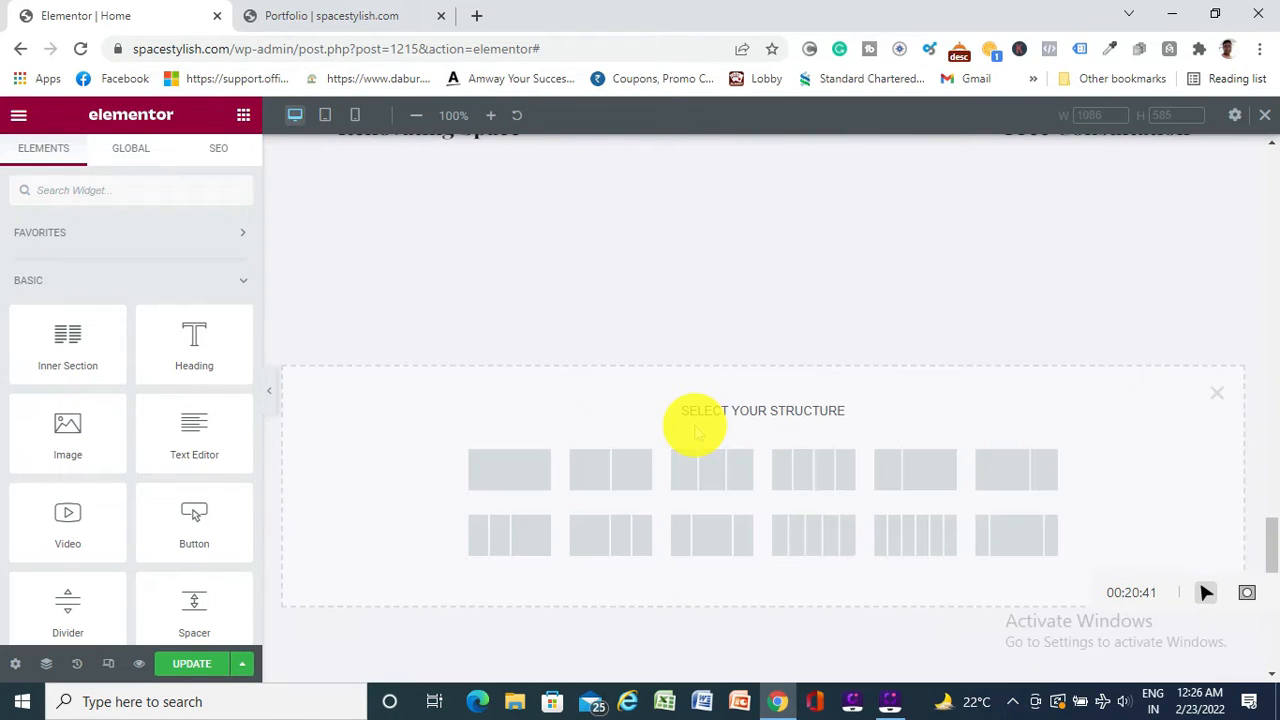
left_click(595, 464)
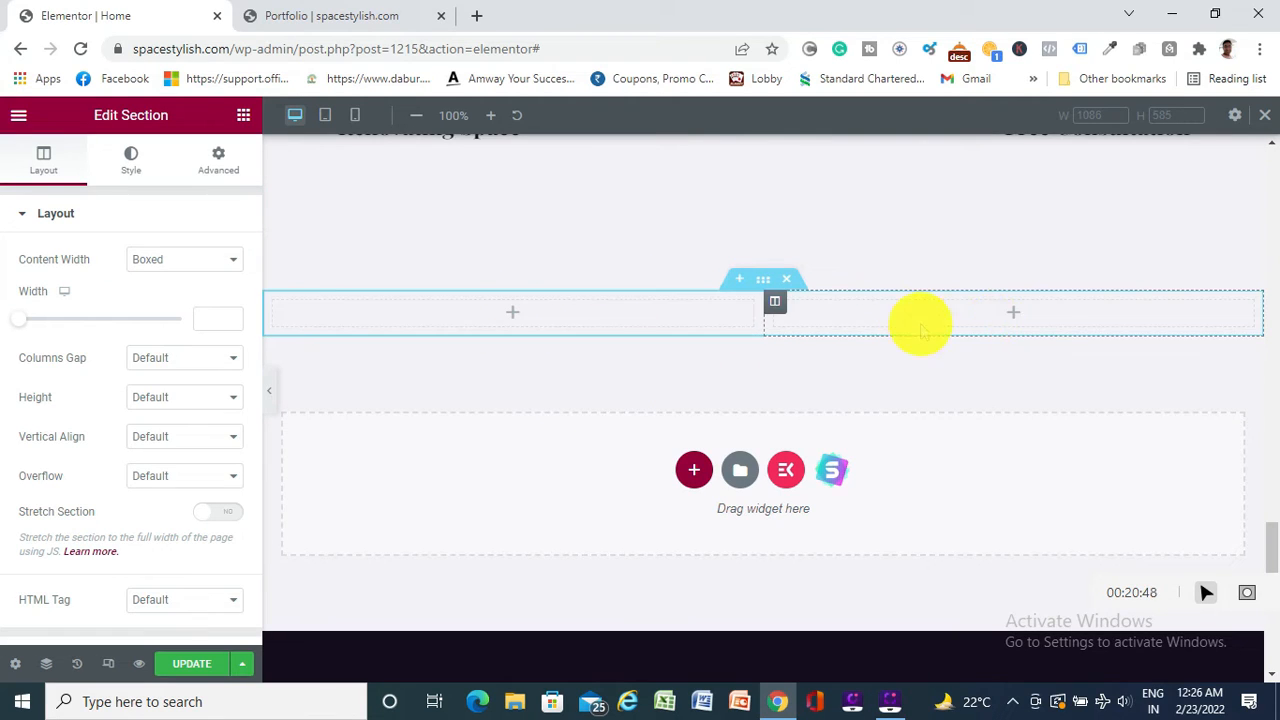
left_click(513, 316)
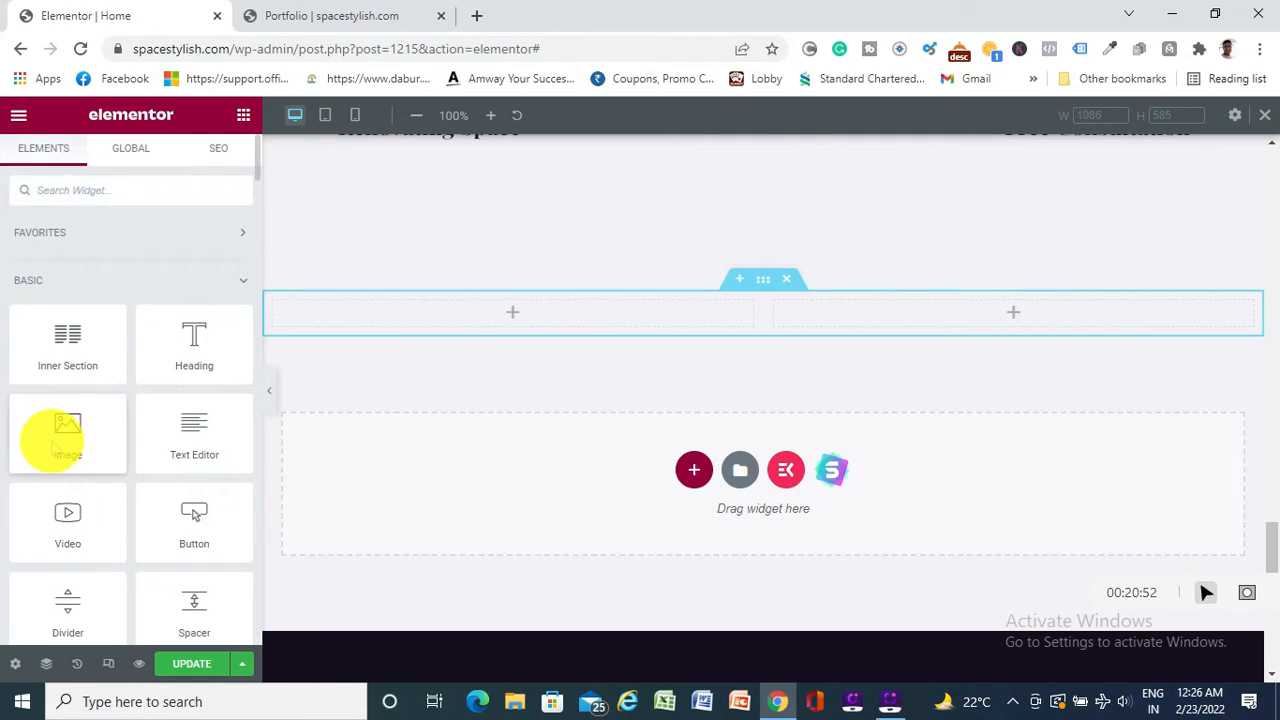
Drop an Image widget into the new section's left column and start uploading a picture
left_click_drag(49, 434, 507, 330)
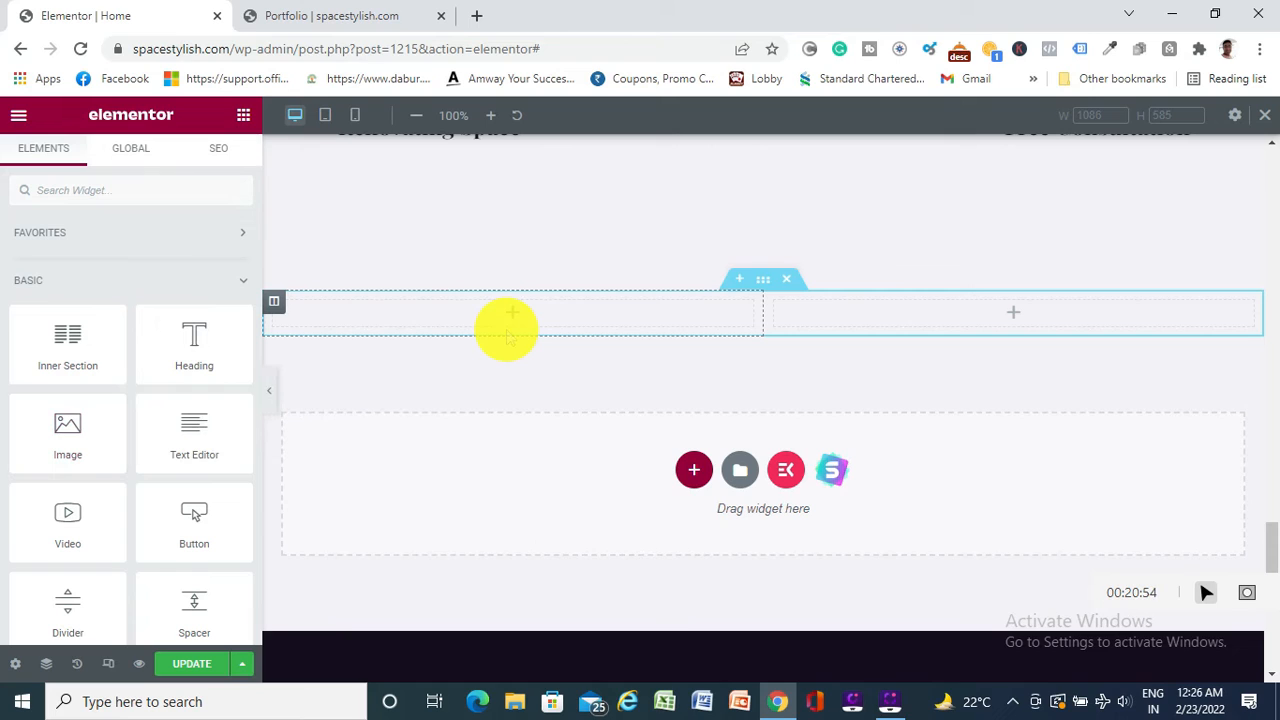
left_click_drag(71, 429, 506, 303)
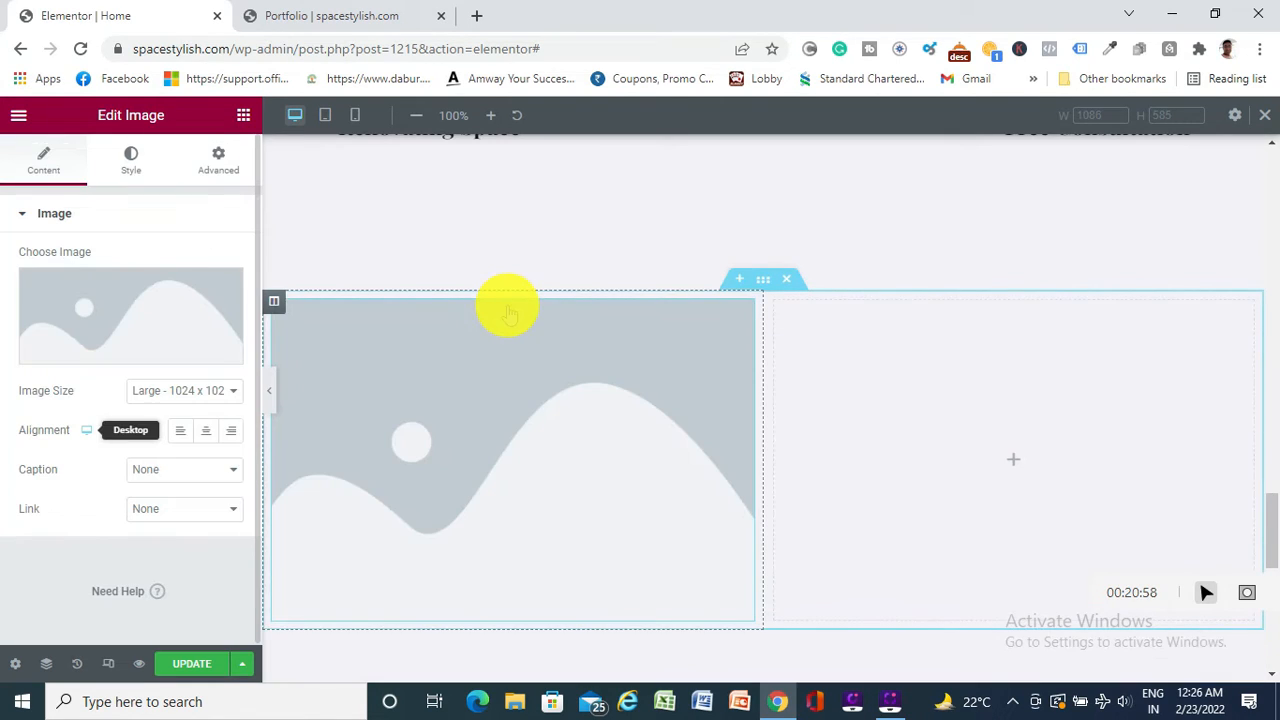
left_click(114, 350)
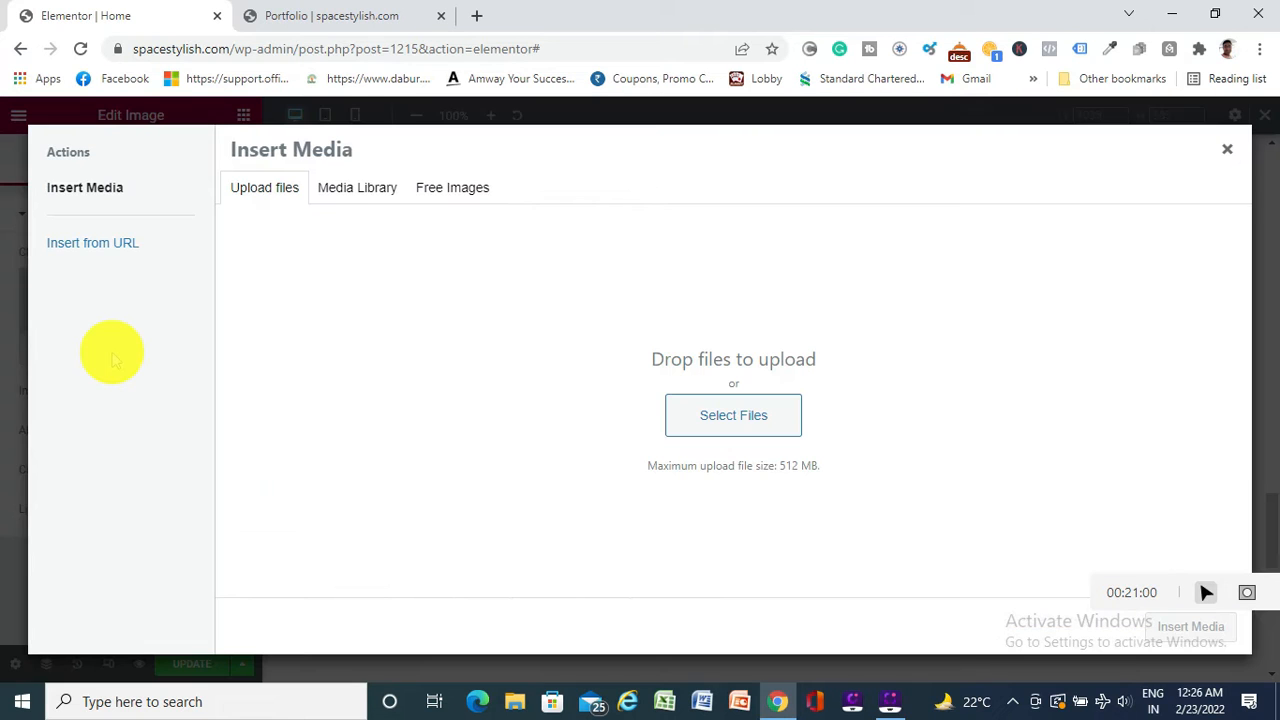
left_click(736, 416)
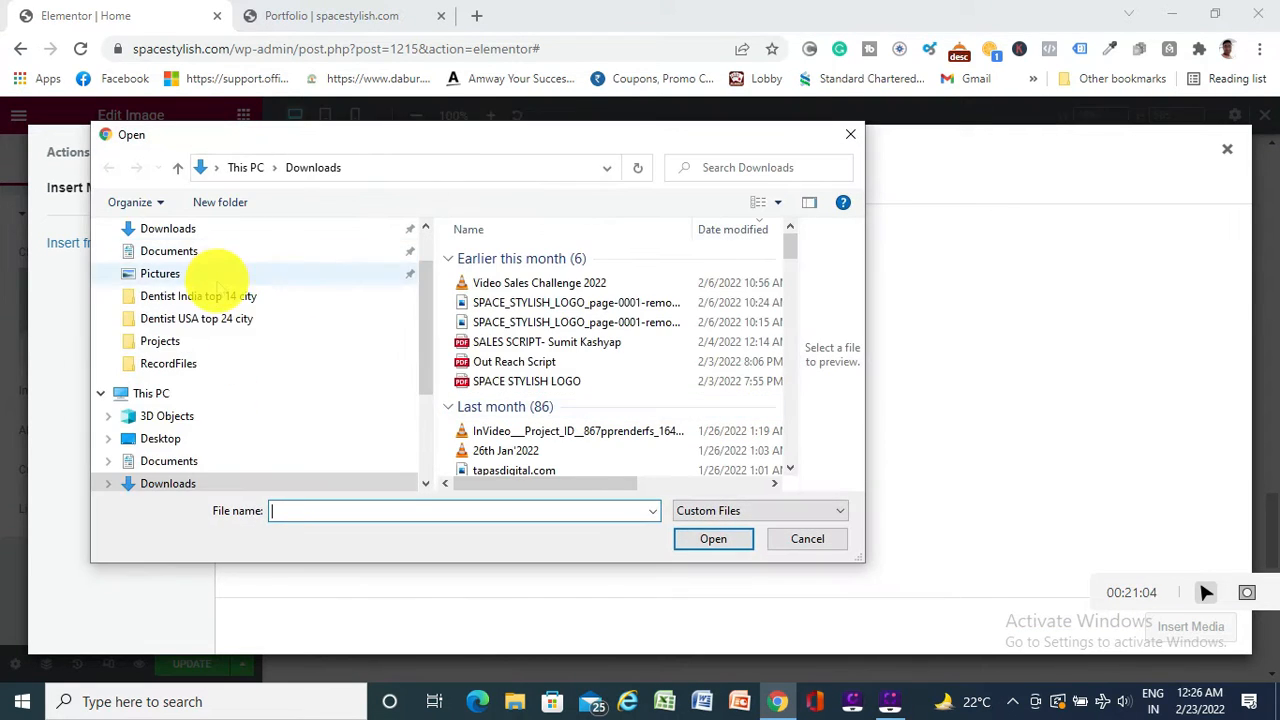
Upload the tapasdigital.com banner from Downloads and insert it into the image widget
scroll(185, 295, "up", 3)
left_click(165, 288)
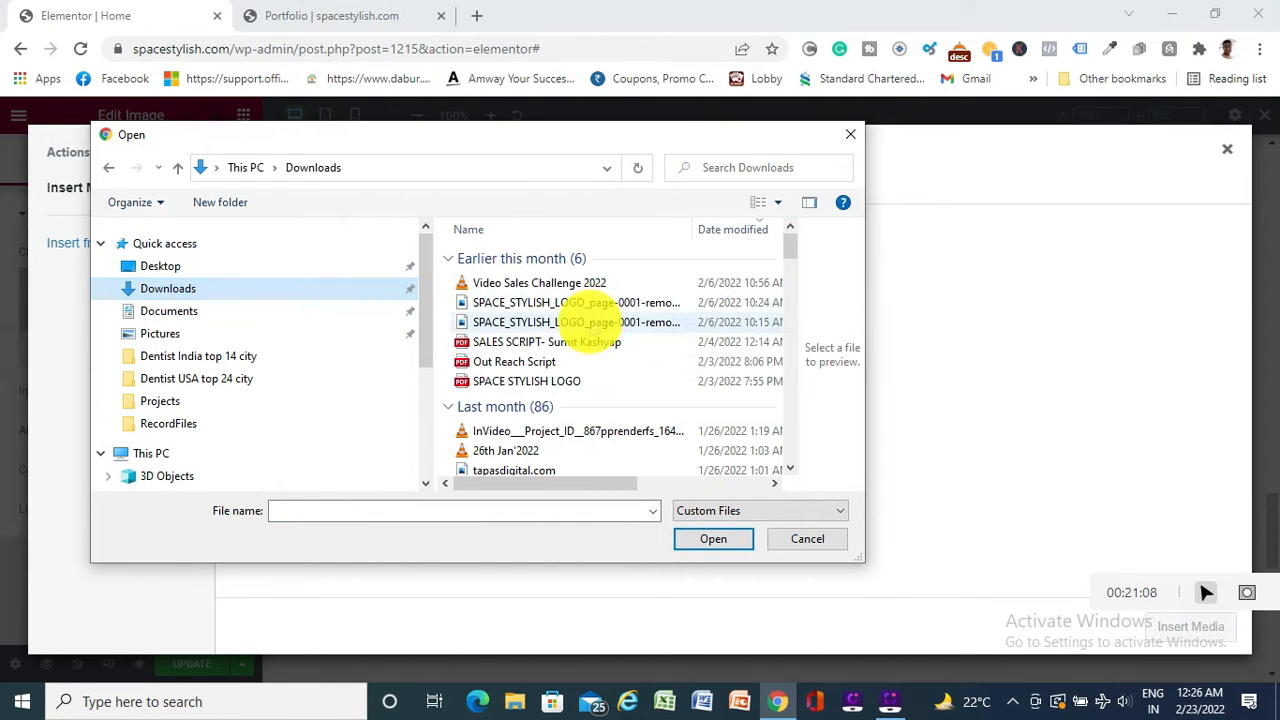
scroll(585, 343, "down", 3)
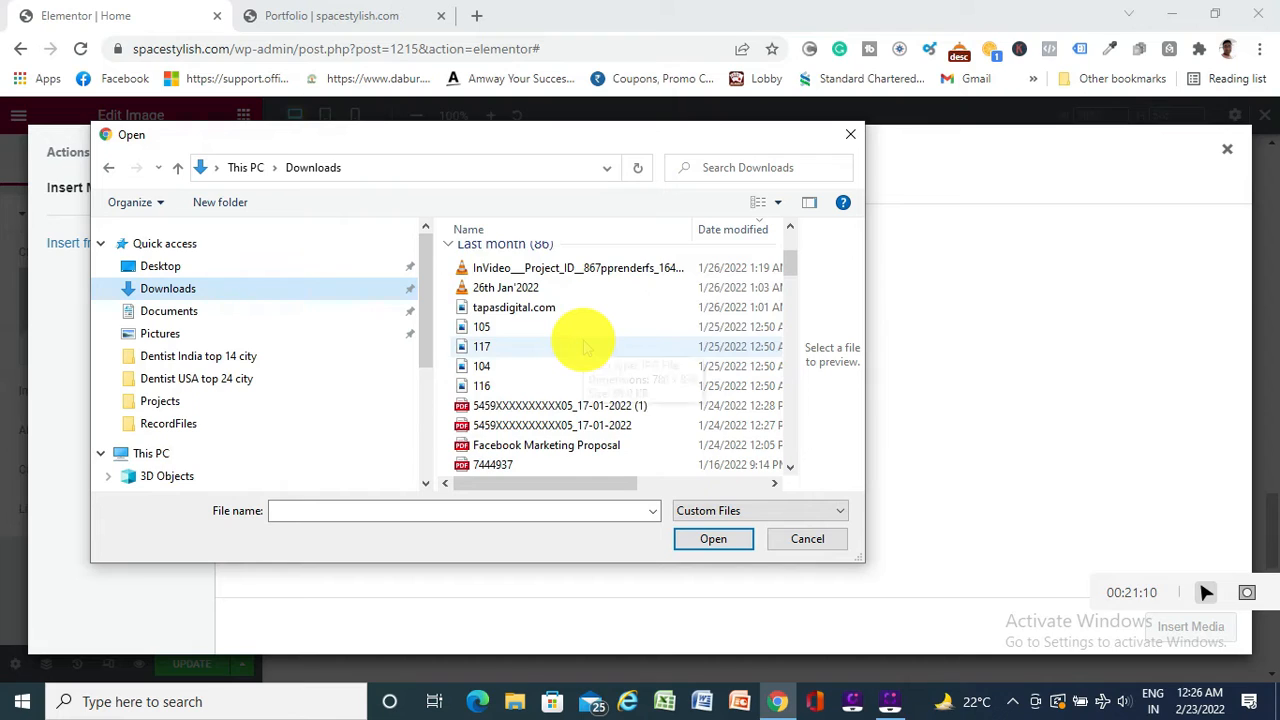
scroll(575, 340, "down", 2)
scroll(585, 343, "up", 3)
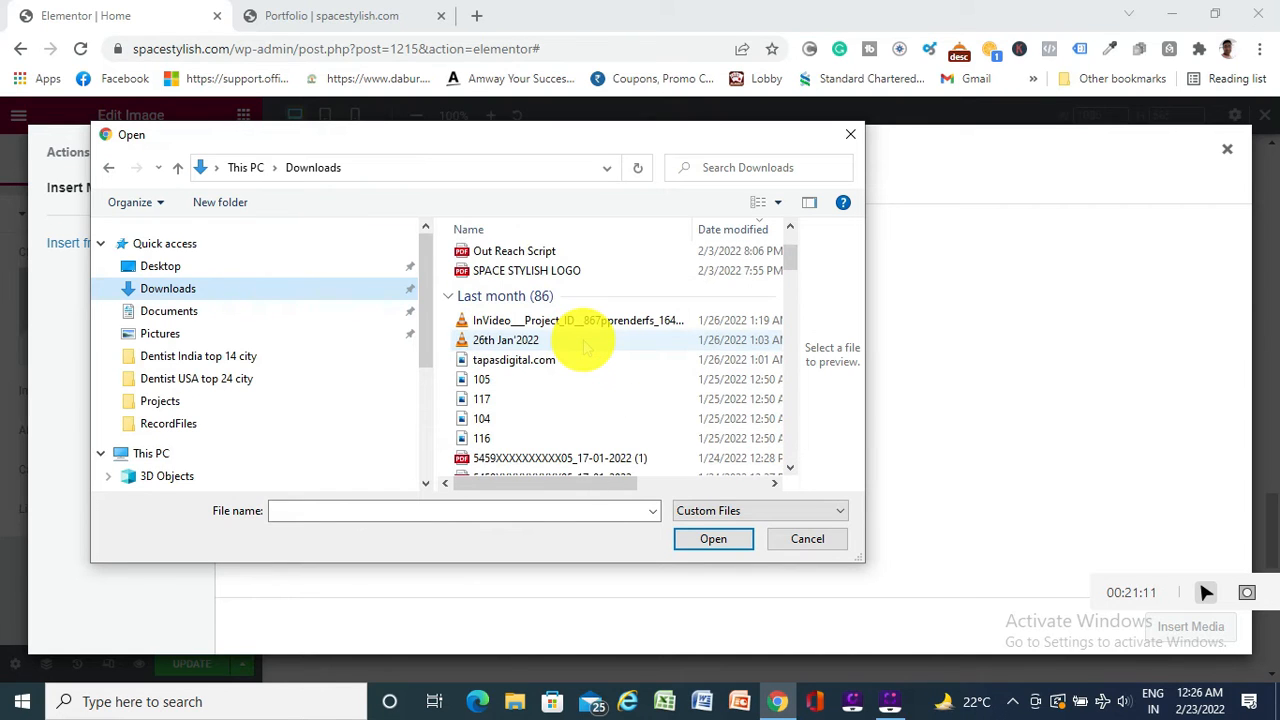
left_click(515, 361)
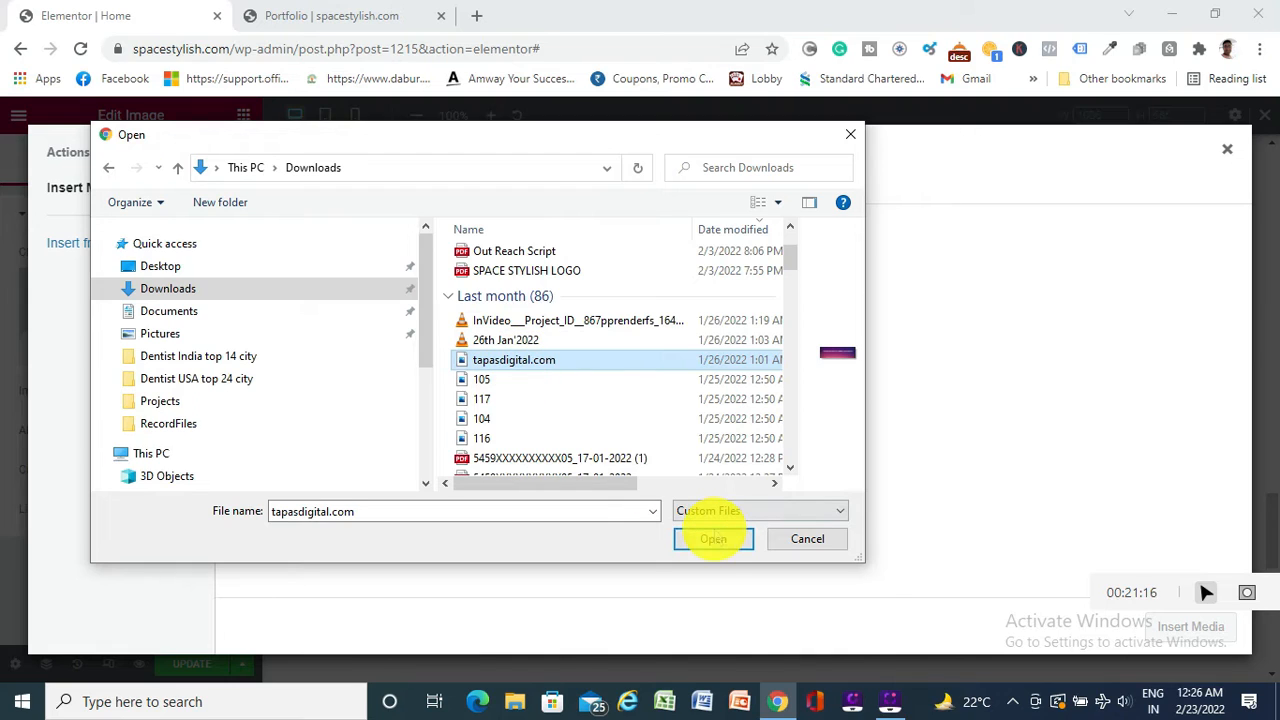
left_click(713, 538)
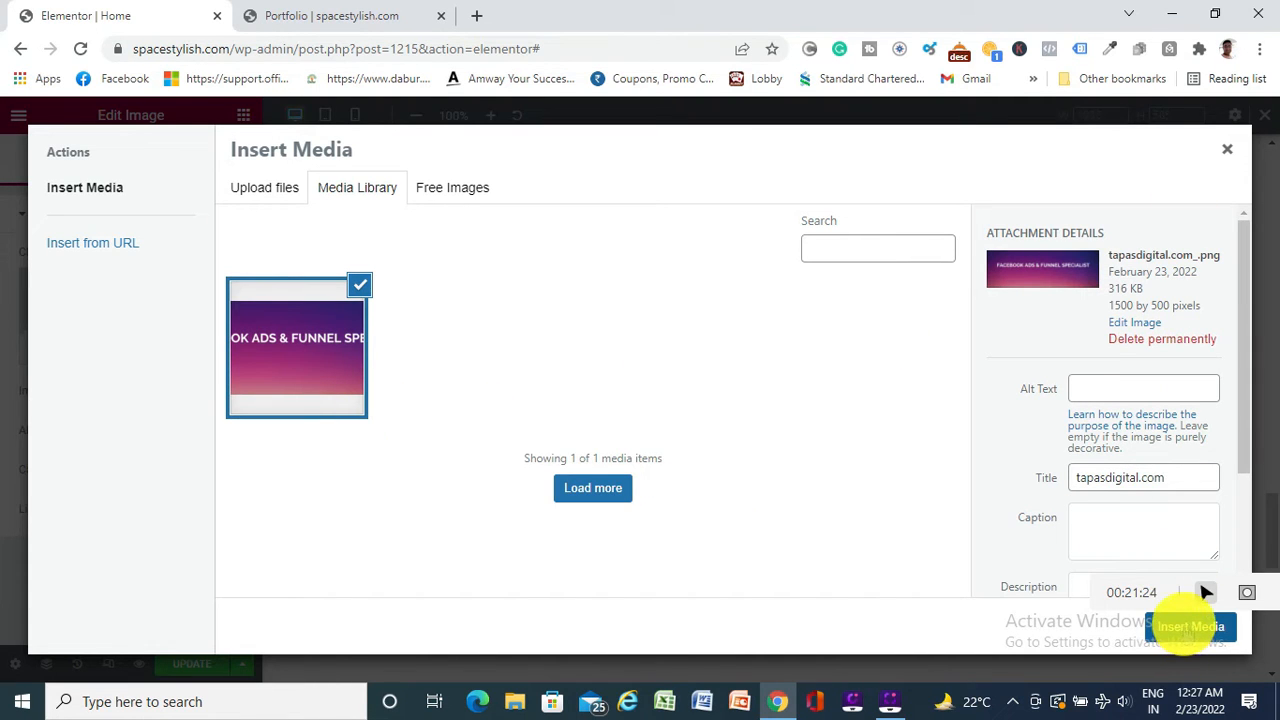
left_click(1191, 626)
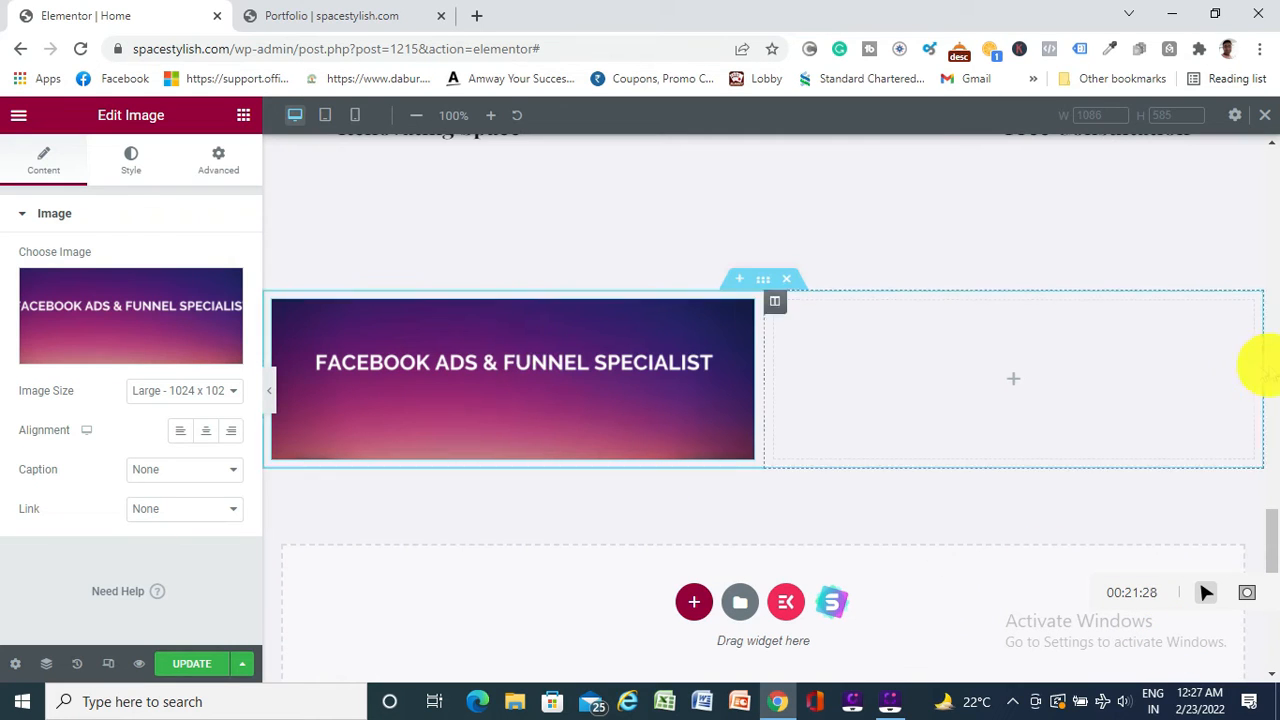
left_click(1010, 378)
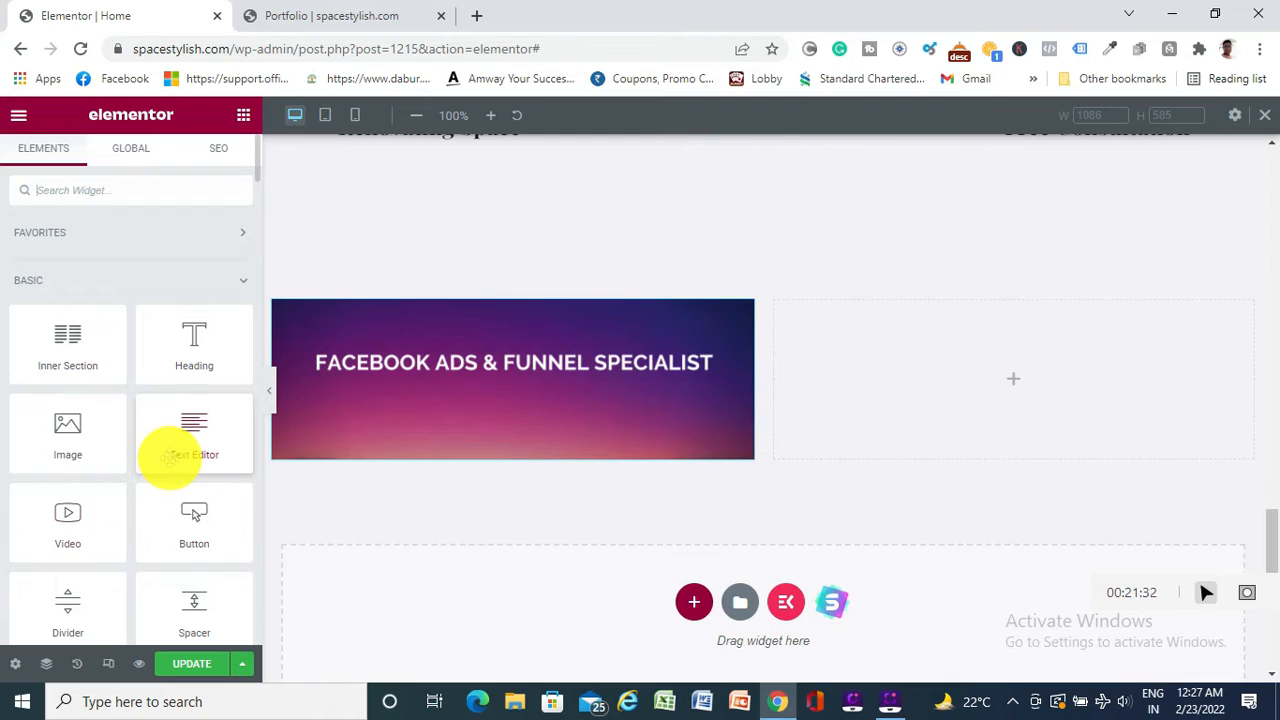
scroll(165, 455, "down", 2)
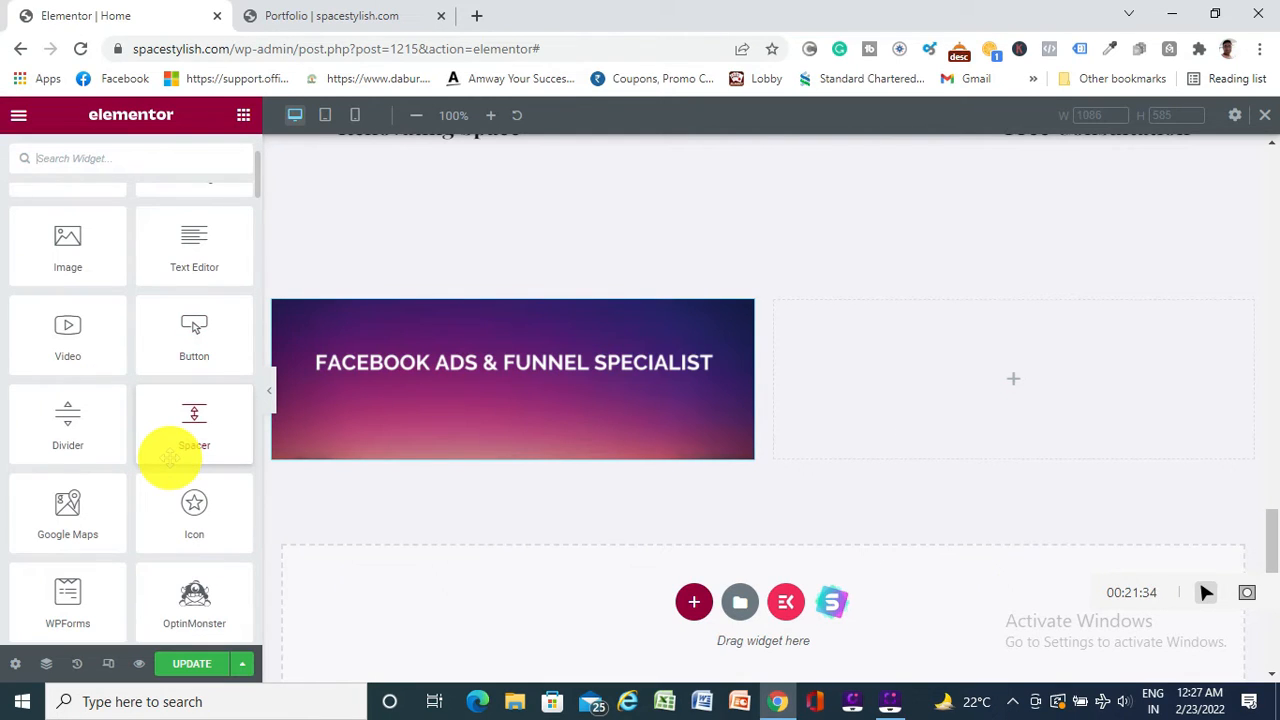
scroll(170, 457, "down", 1)
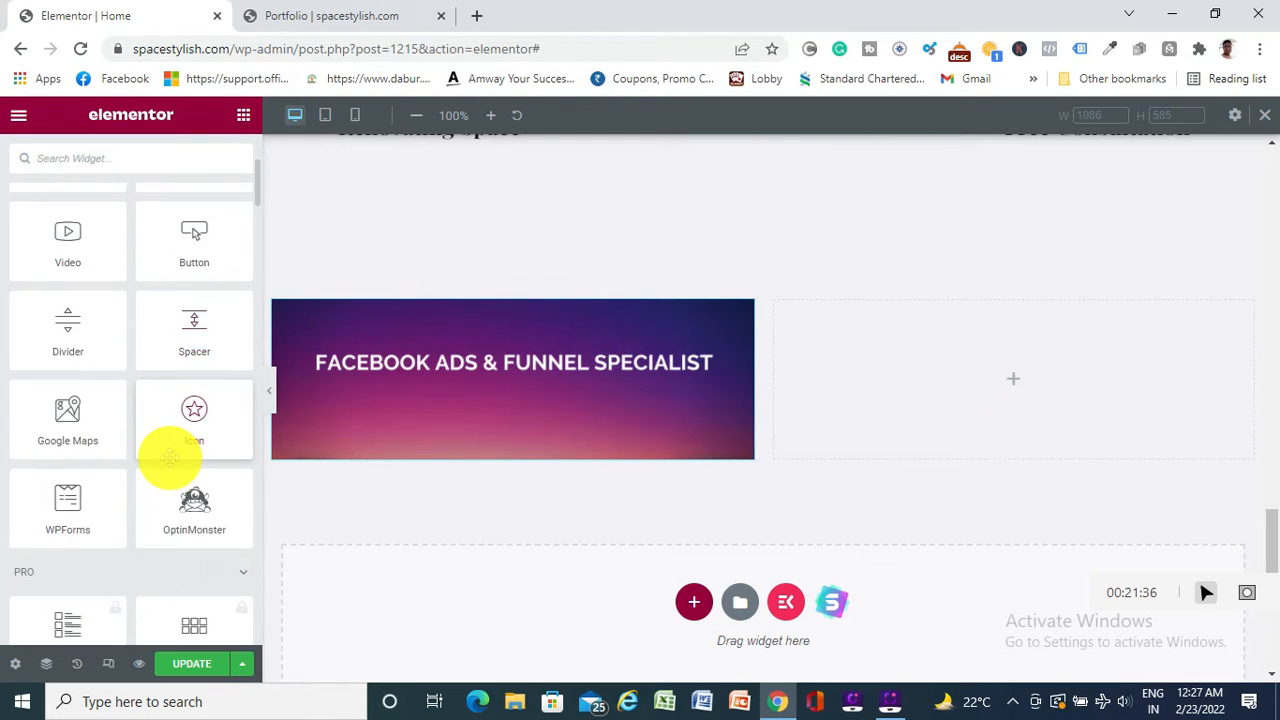
scroll(170, 457, "down", 3)
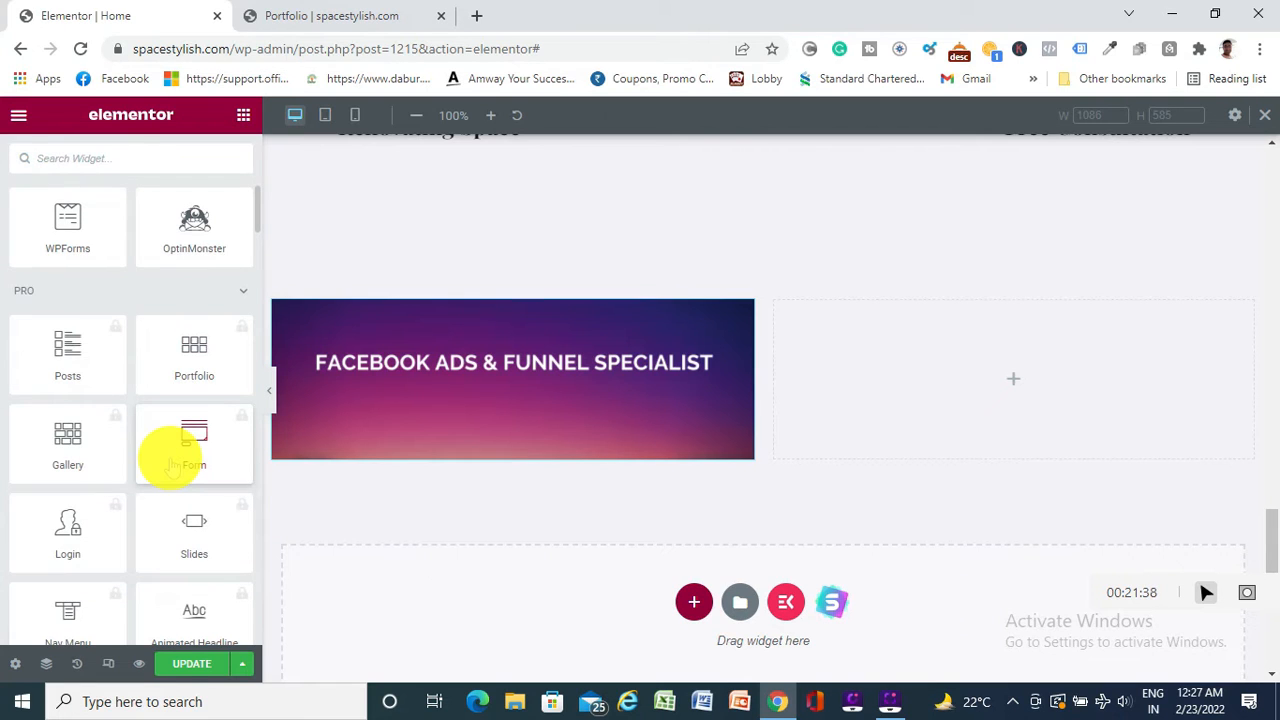
scroll(168, 460, "down", 3)
scroll(180, 490, "up", 3)
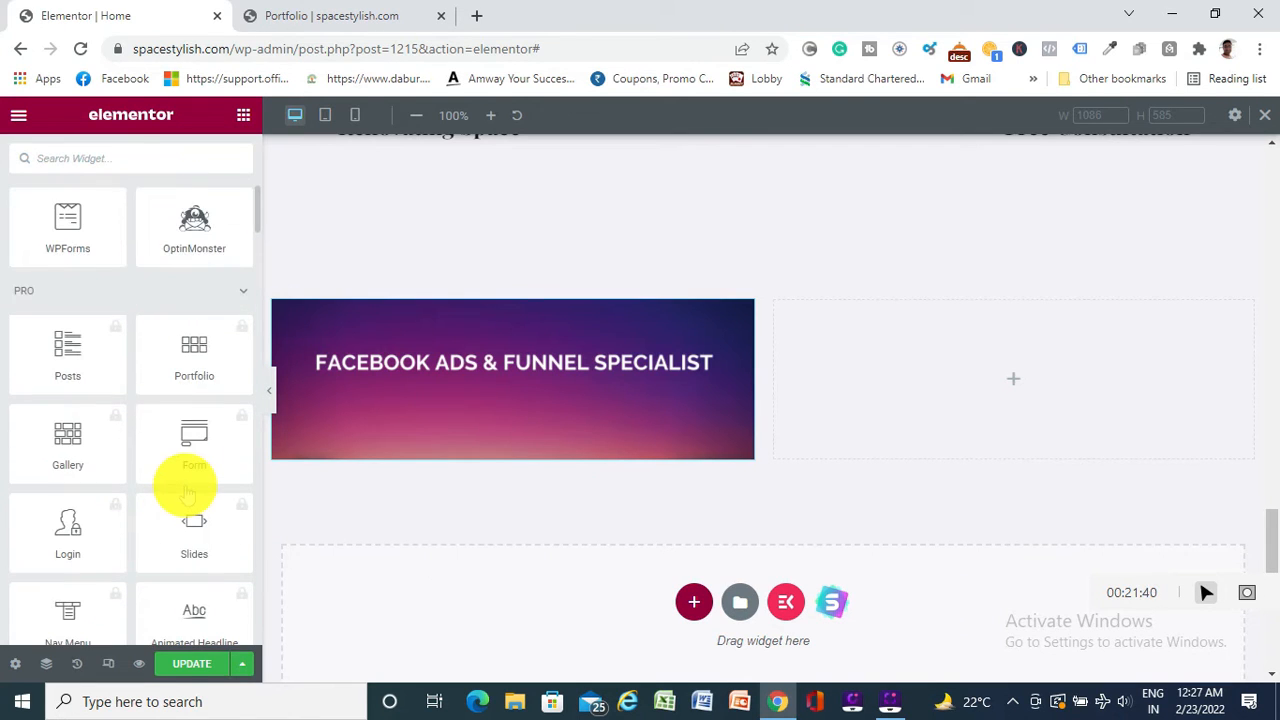
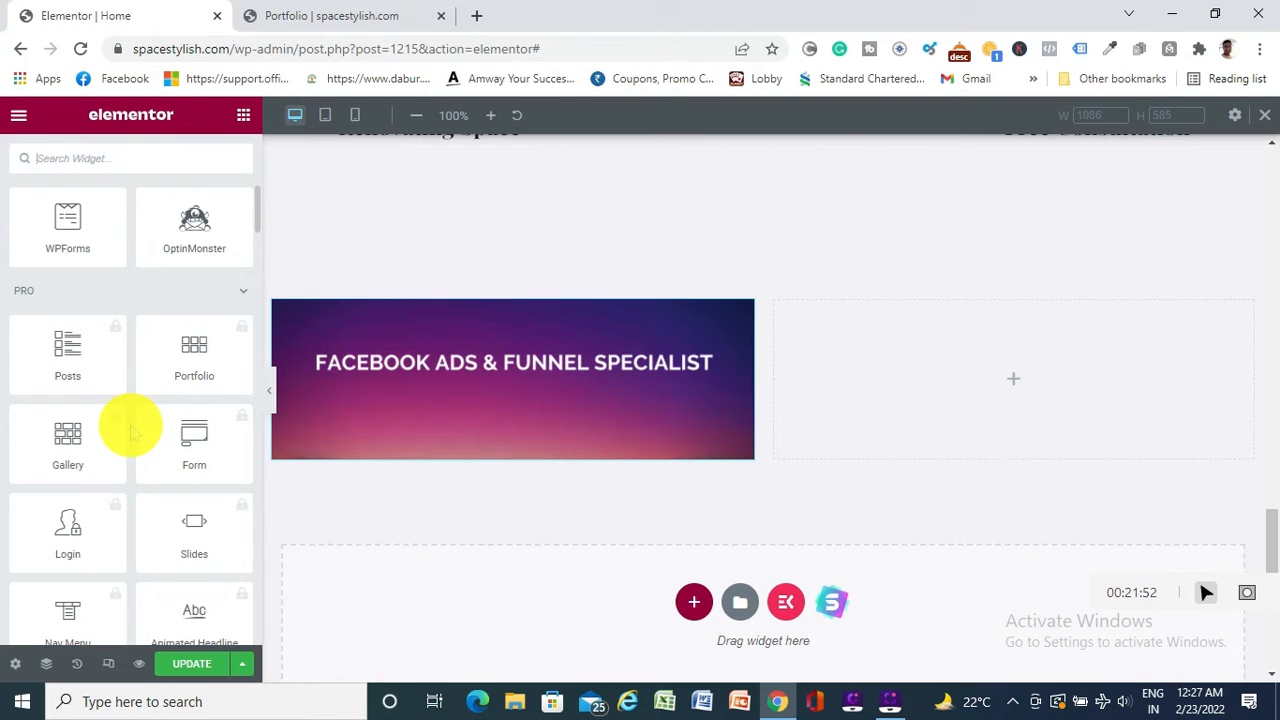
Drag an Image Box widget into the empty right column beside the Facebook Ads banner
scroll(130, 430, "up", 10)
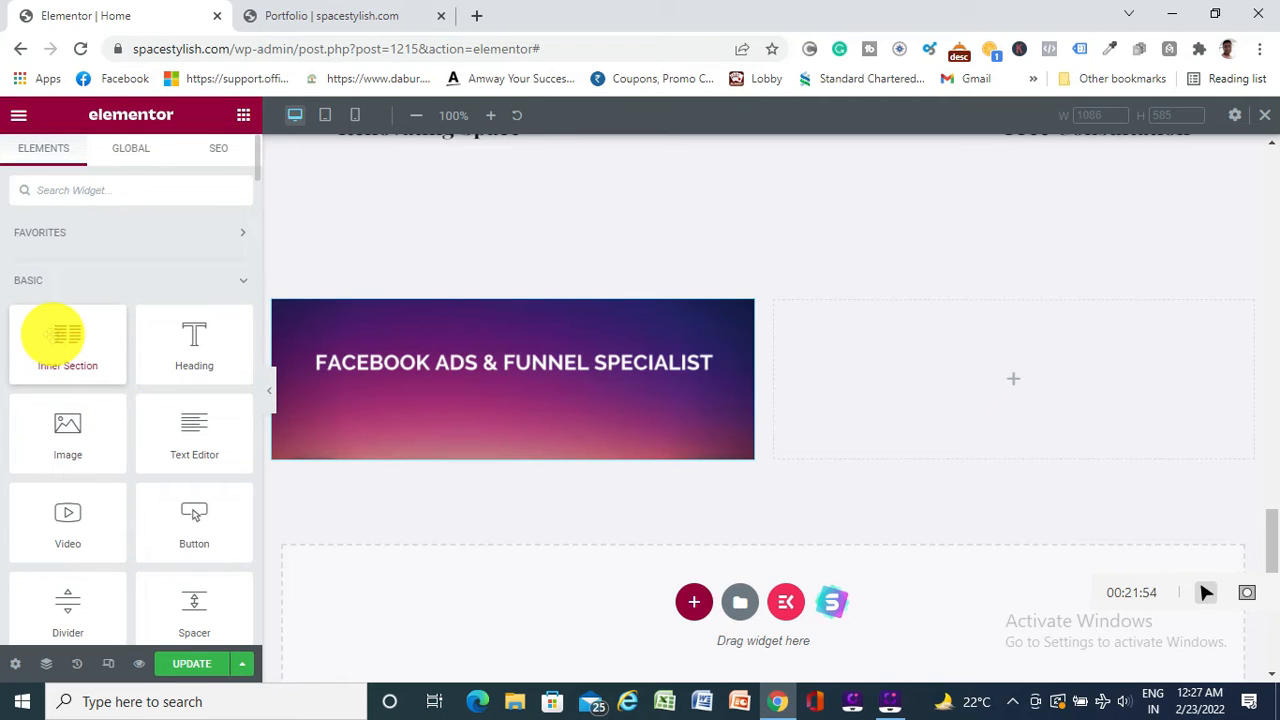
scroll(163, 365, "down", 10)
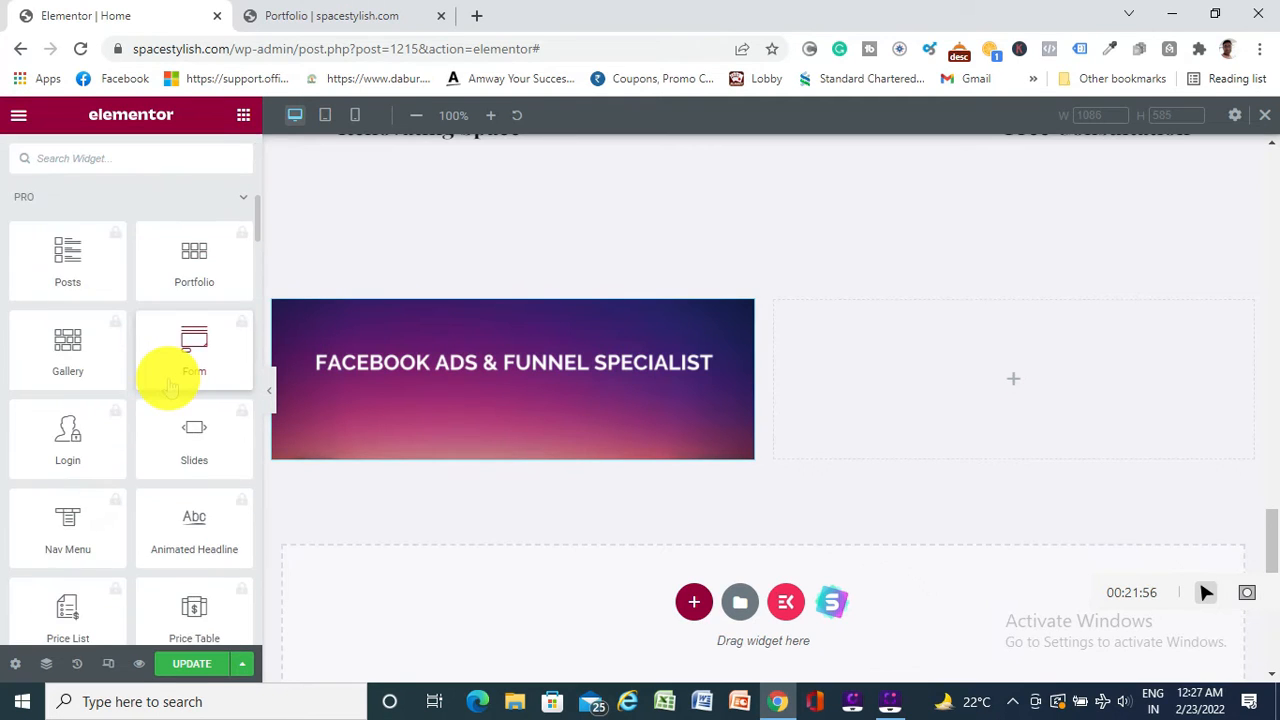
scroll(170, 385, "down", 15)
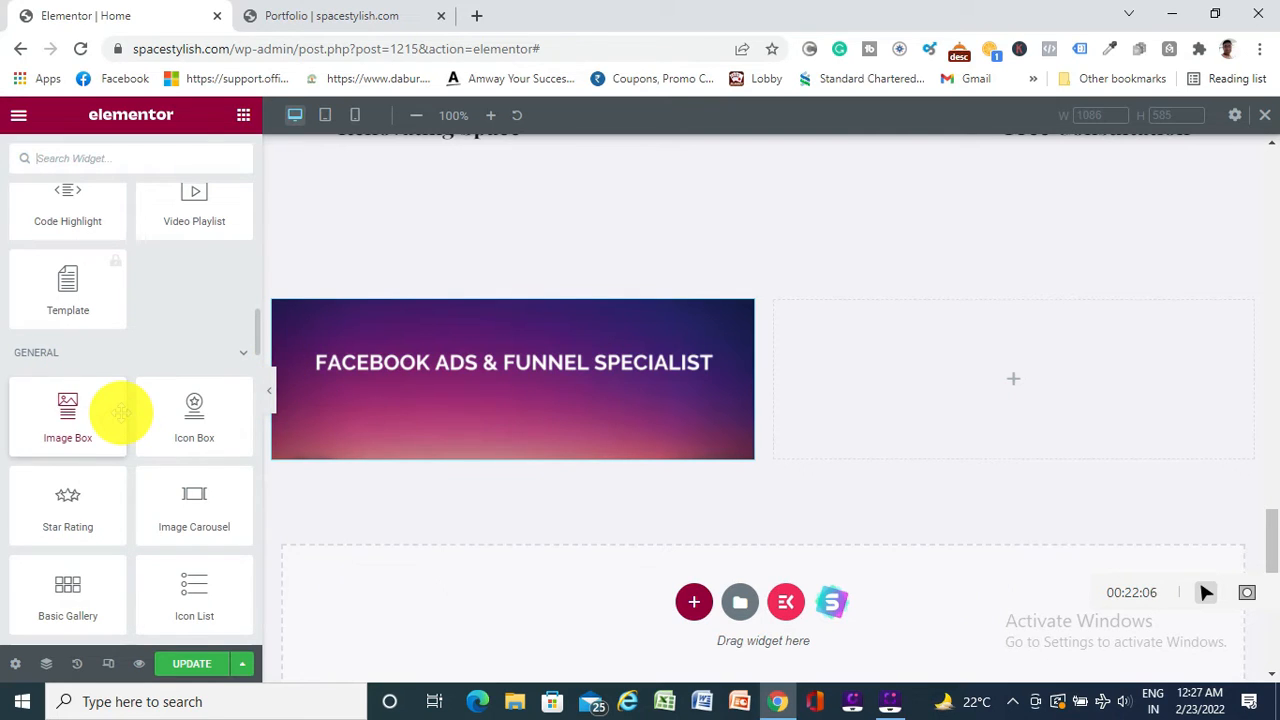
scroll(120, 412, "down", 1)
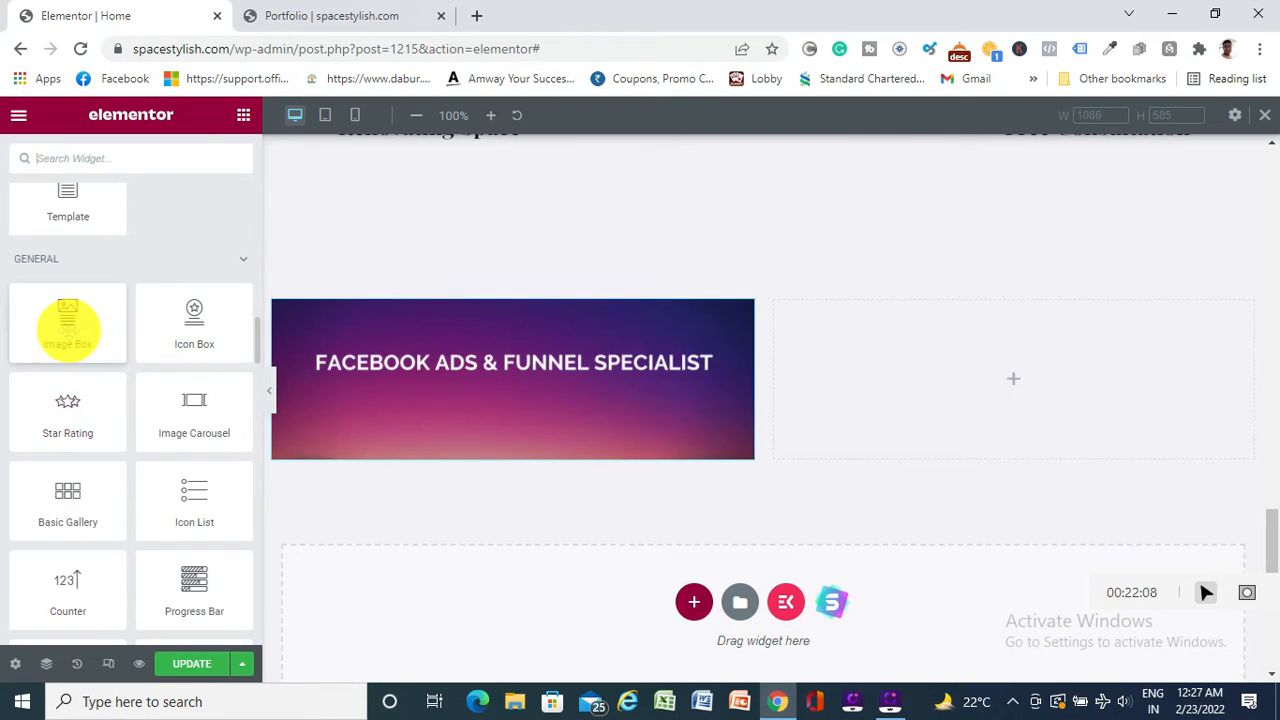
left_click_drag(80, 322, 1060, 374)
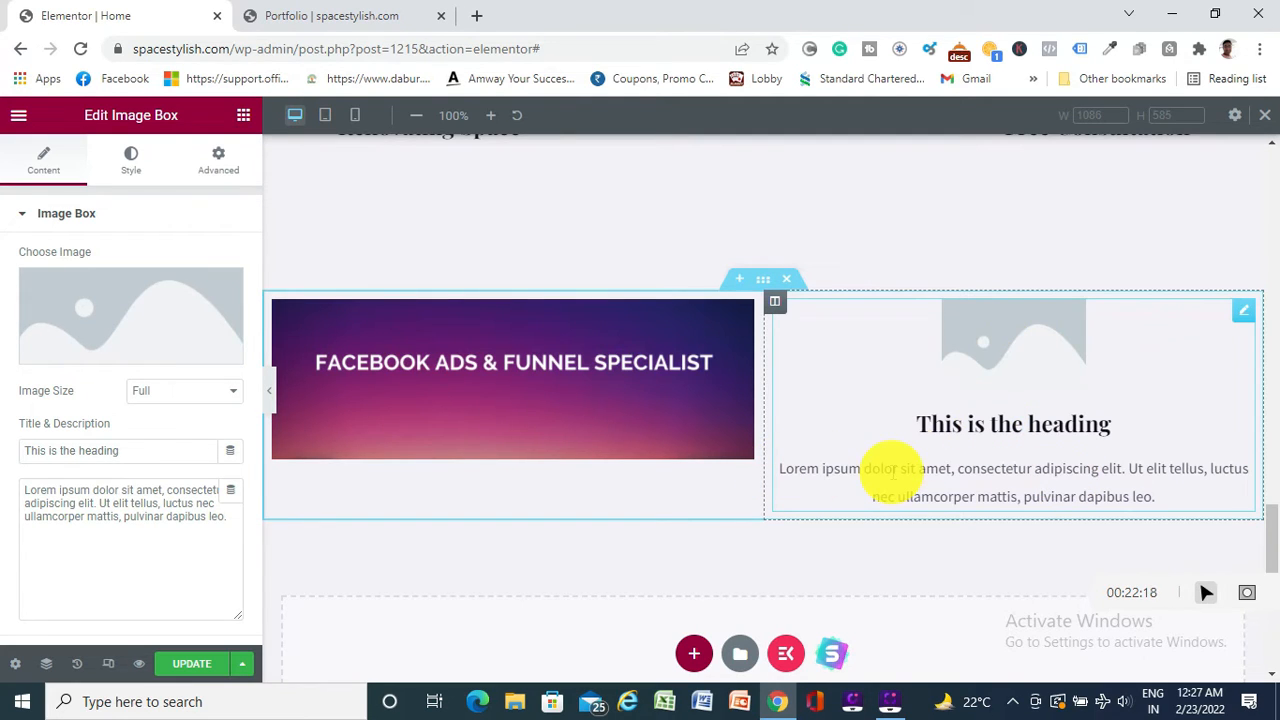
Choose the Space Stylish logo from the Media Library as the image box's picture
mouse_move(117, 318)
left_click(118, 348)
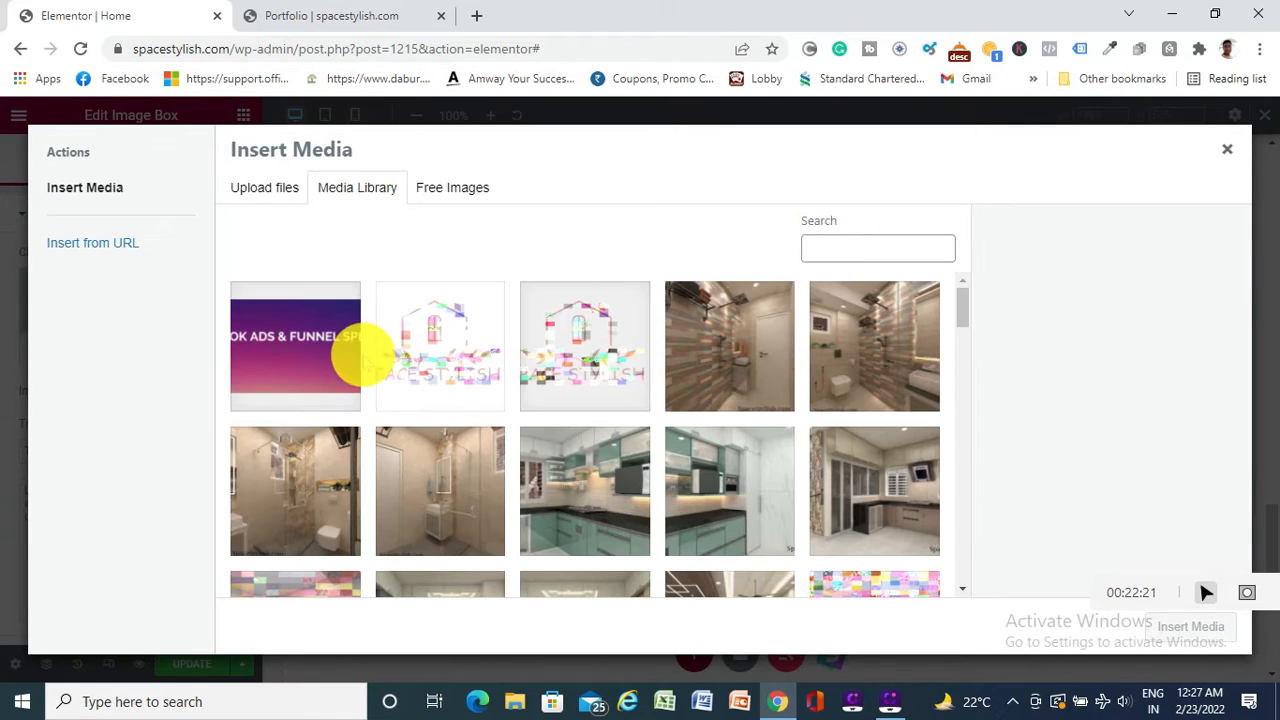
left_click(435, 345)
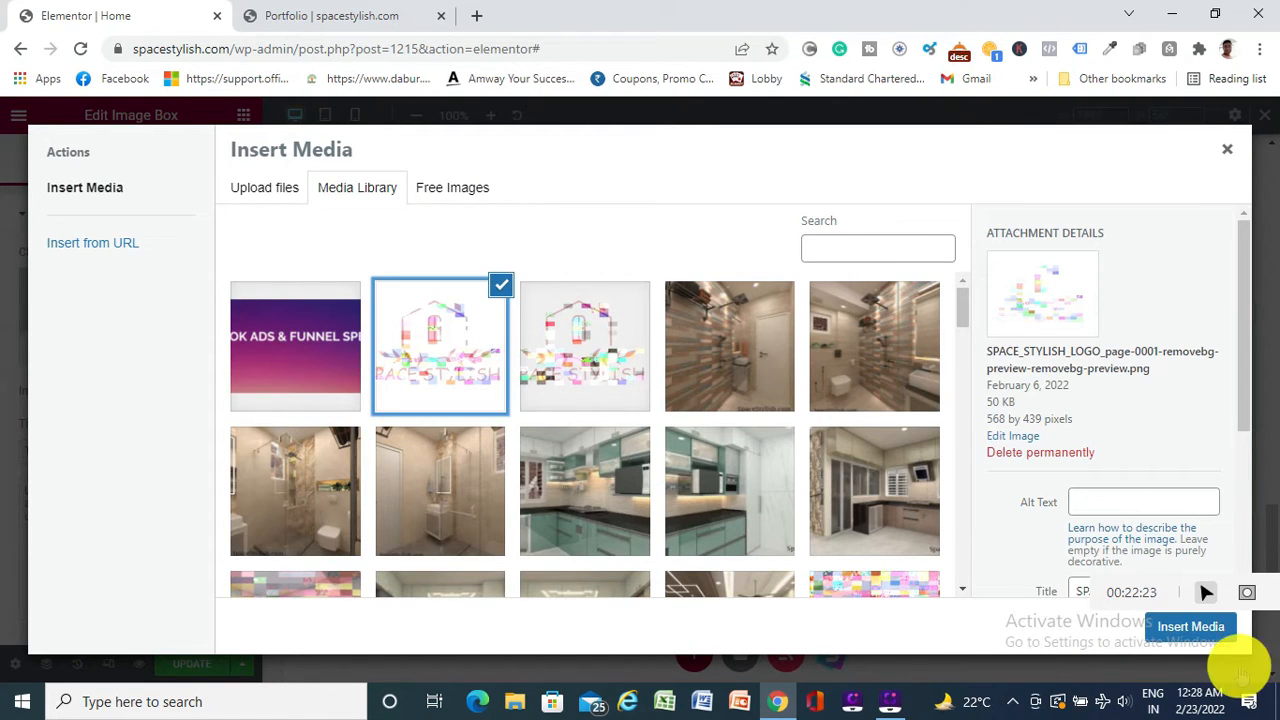
left_click(1188, 625)
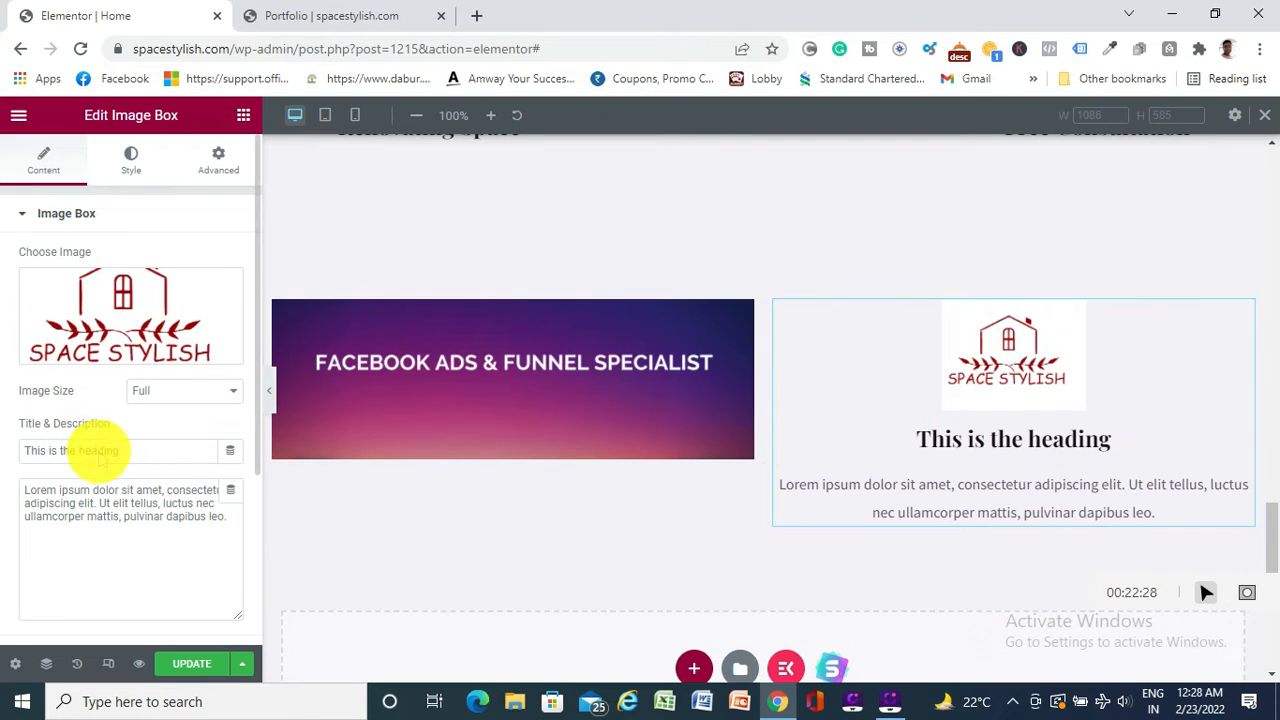
Change the image box heading to 'THIS IS THE COMPANY'S LOGO'
left_click(143, 449)
key("BackSpace")
key("BackSpace")
key("BackSpace")
key("BackSpace")
key("BackSpace")
key("BackSpace")
key("BackSpace")
key("BackSpace")
key("BackSpace")
key("BackSpace")
key("BackSpace")
key("BackSpace")
key("BackSpace")
key("BackSpace")
key("BackSpace")
key("BackSpace")
key("BackSpace")
key("BackSpace")
key("BackSpace")
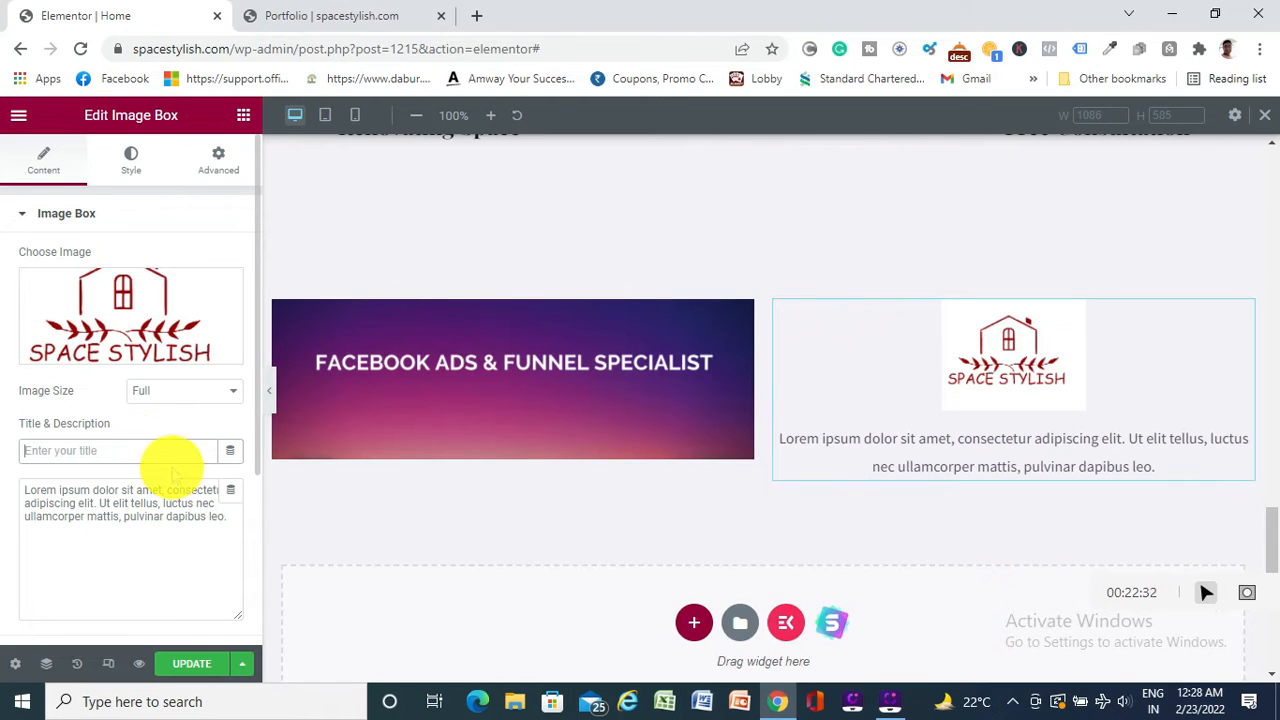
type("THI")
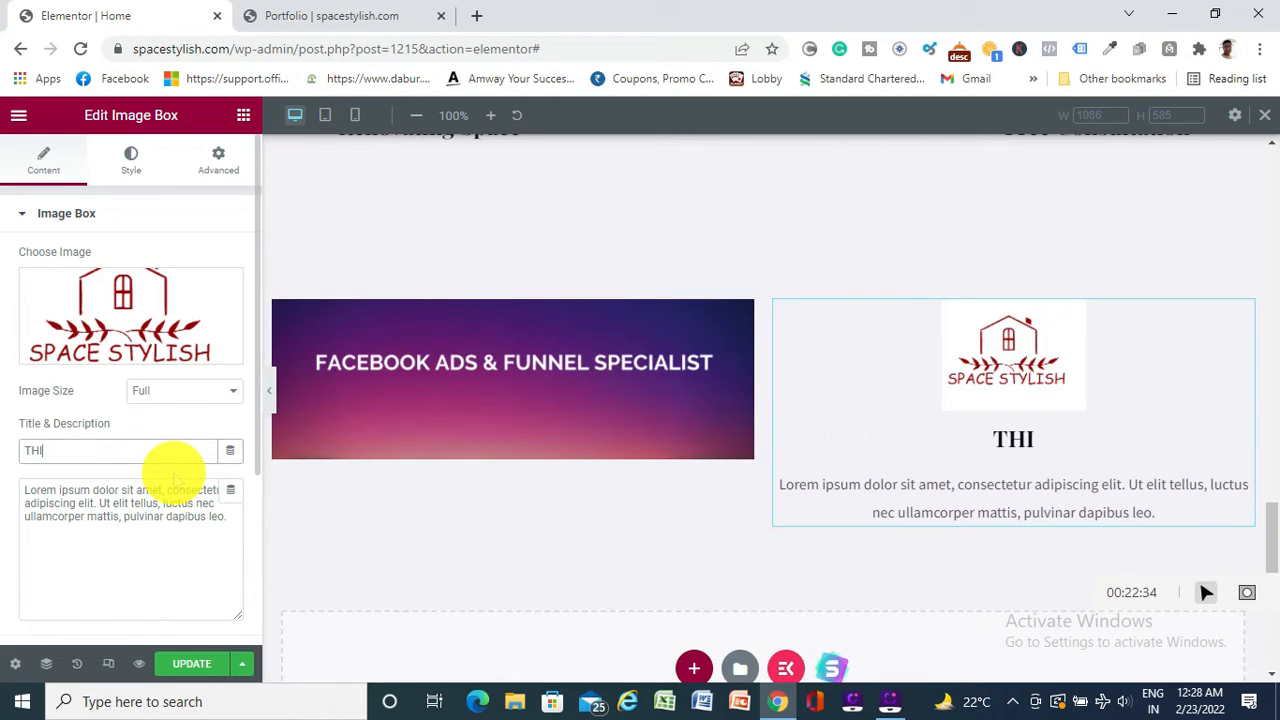
type("S IS")
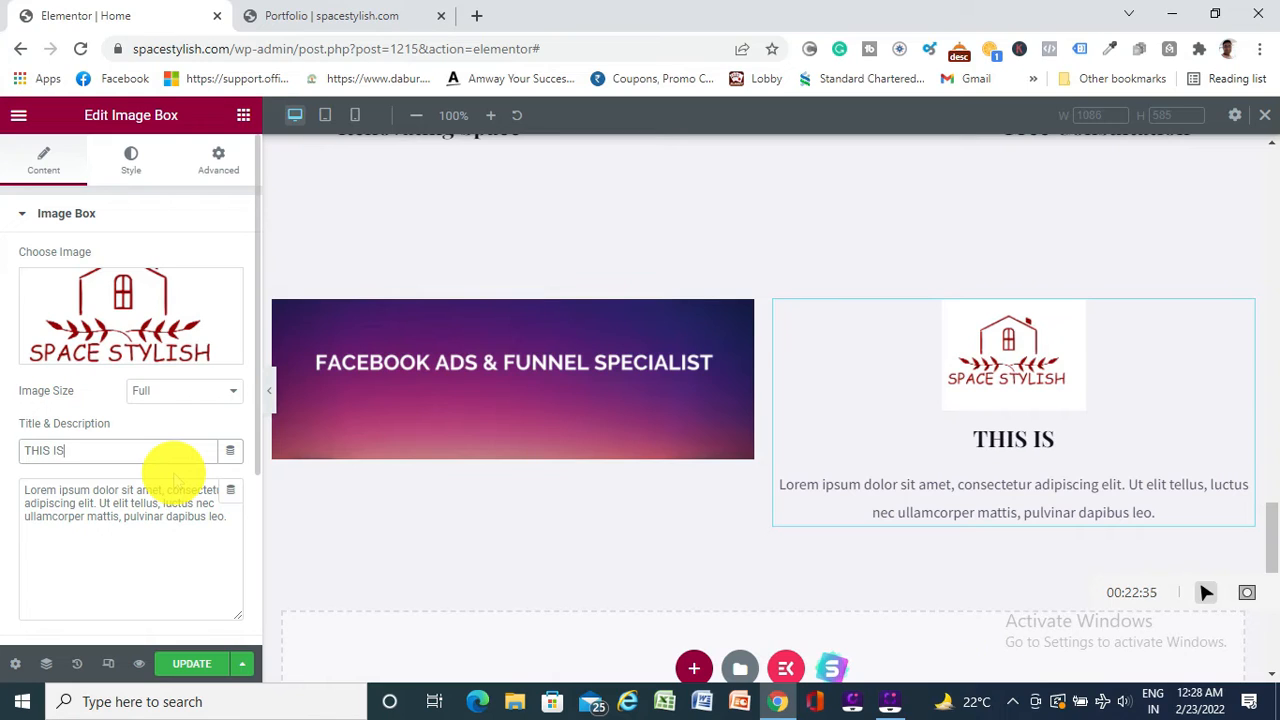
type(" THE COM")
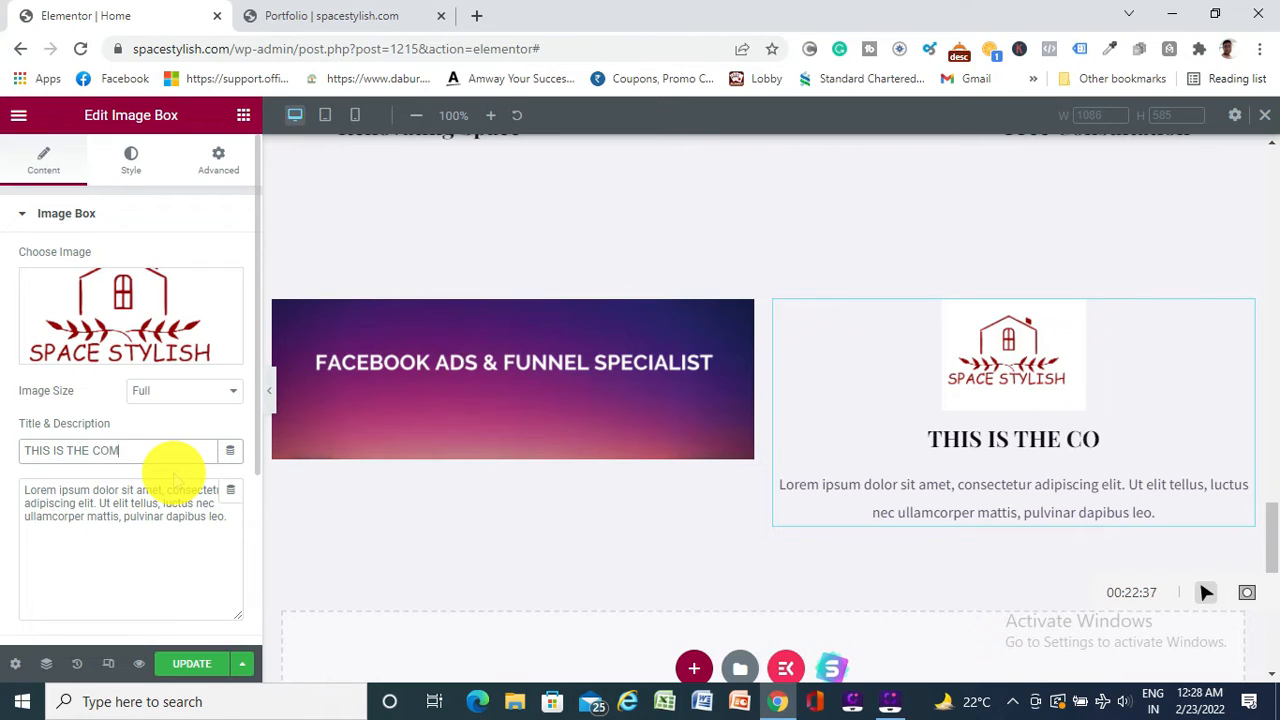
type("PANY'S")
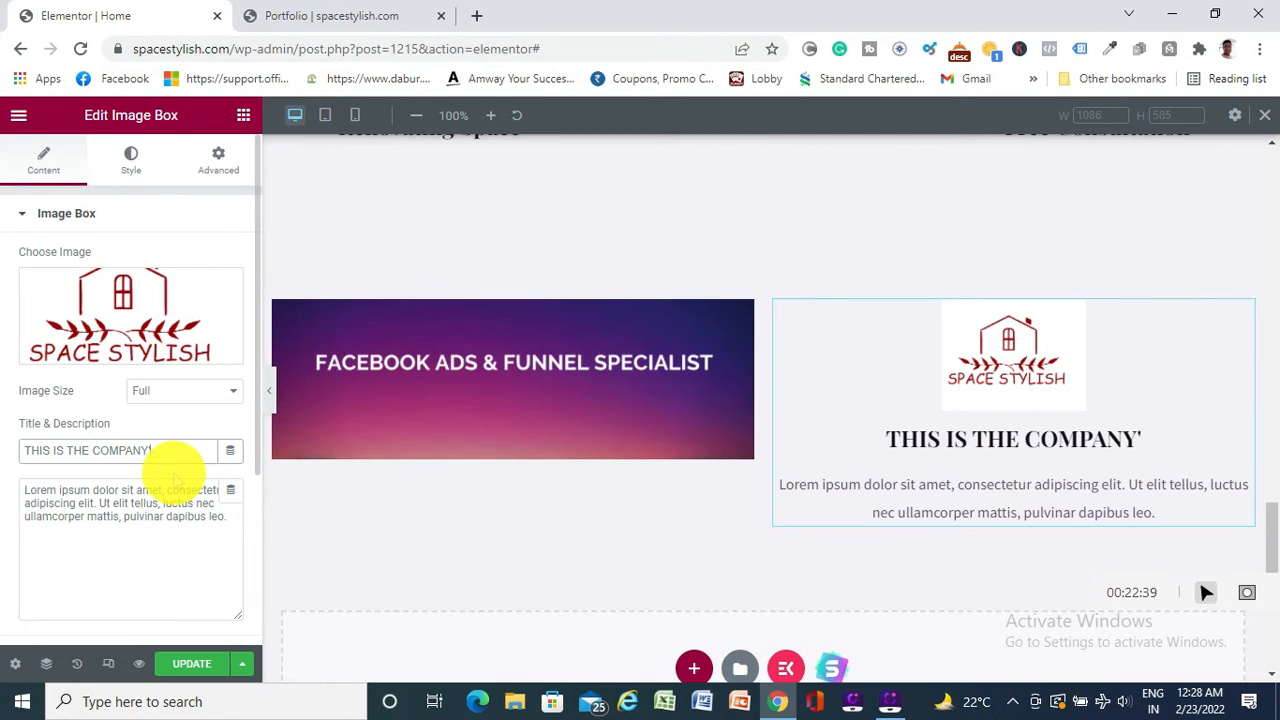
type(" LOGO")
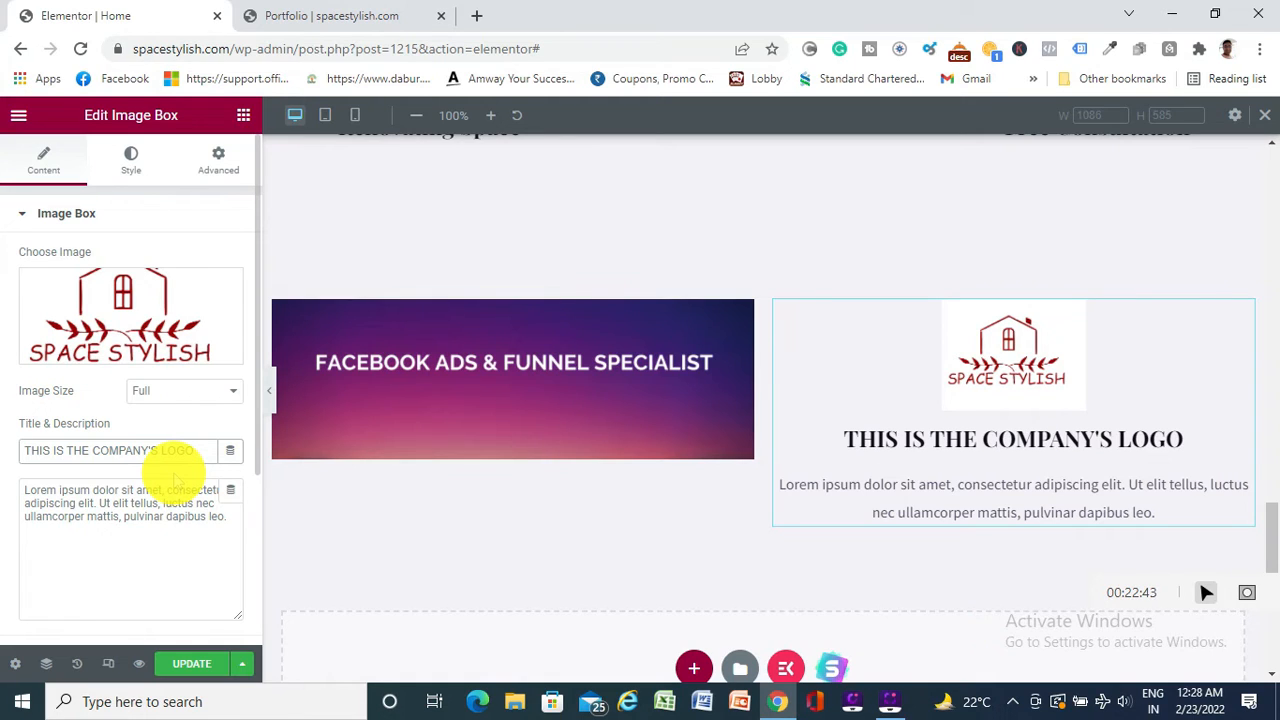
Replace the placeholder description with filler dots and a row of G letters
left_click_drag(220, 520, 33, 487)
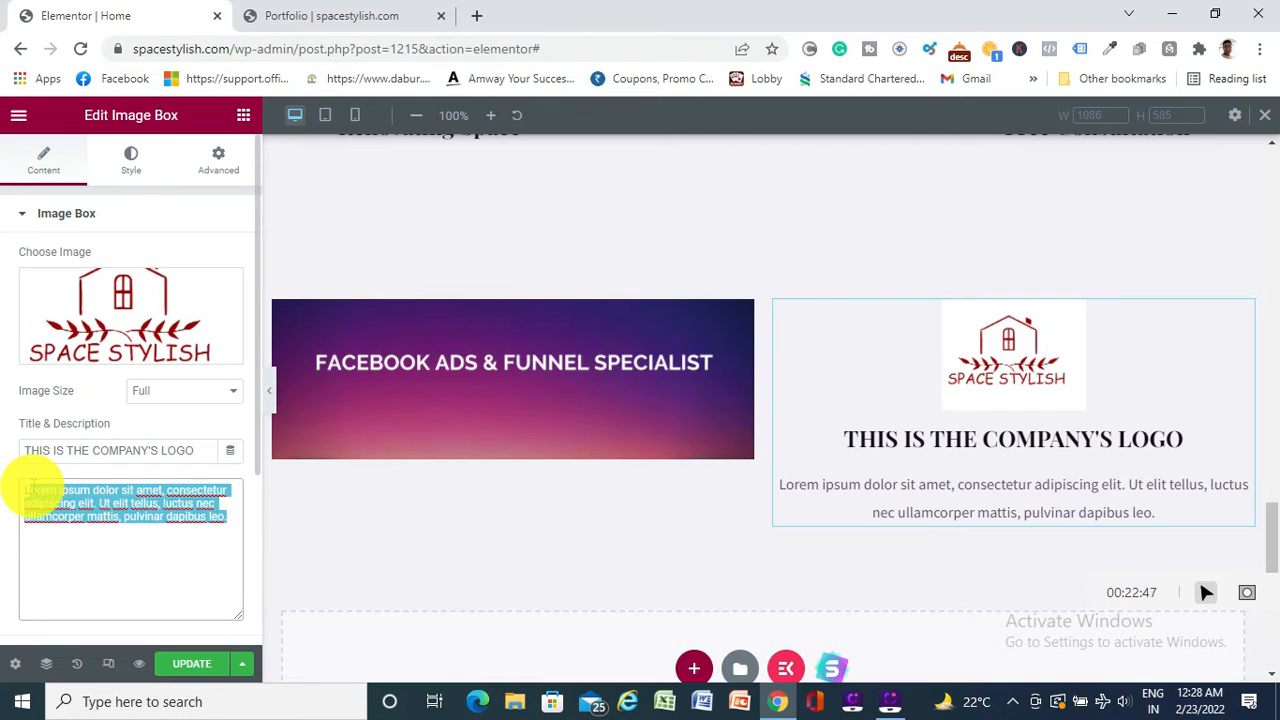
key("BackSpace")
key("BackSpace")
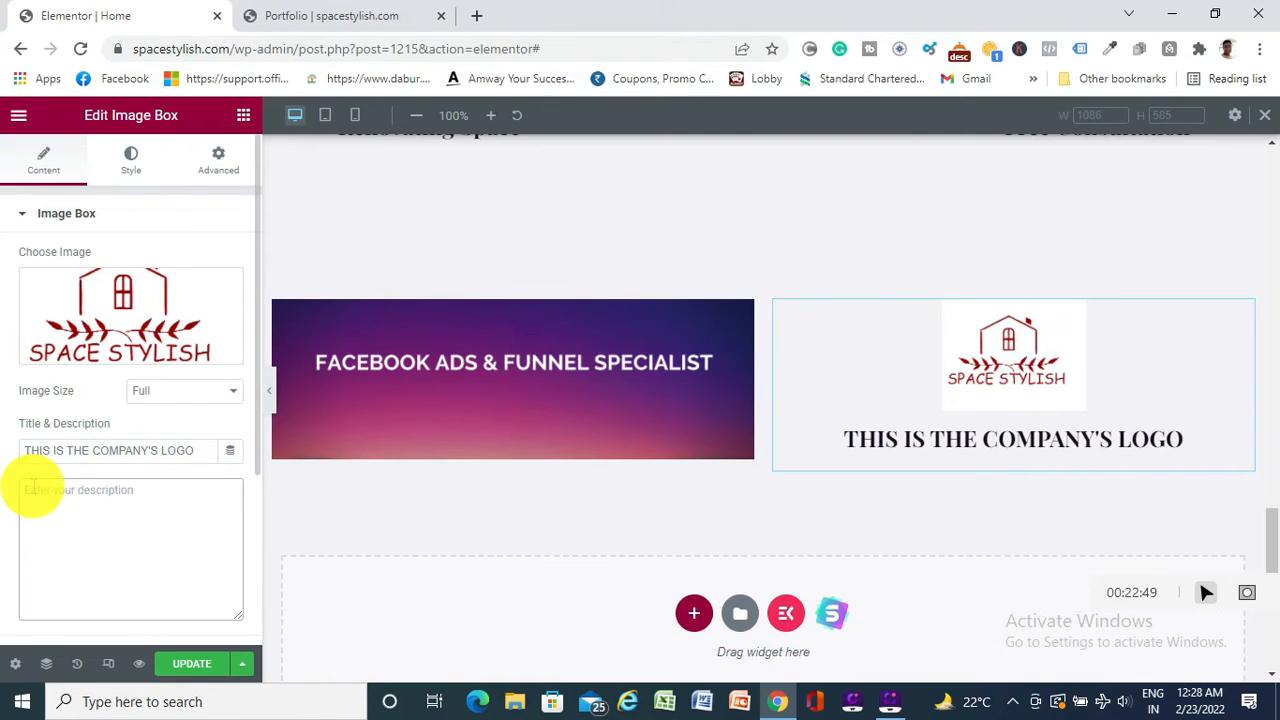
type("He")
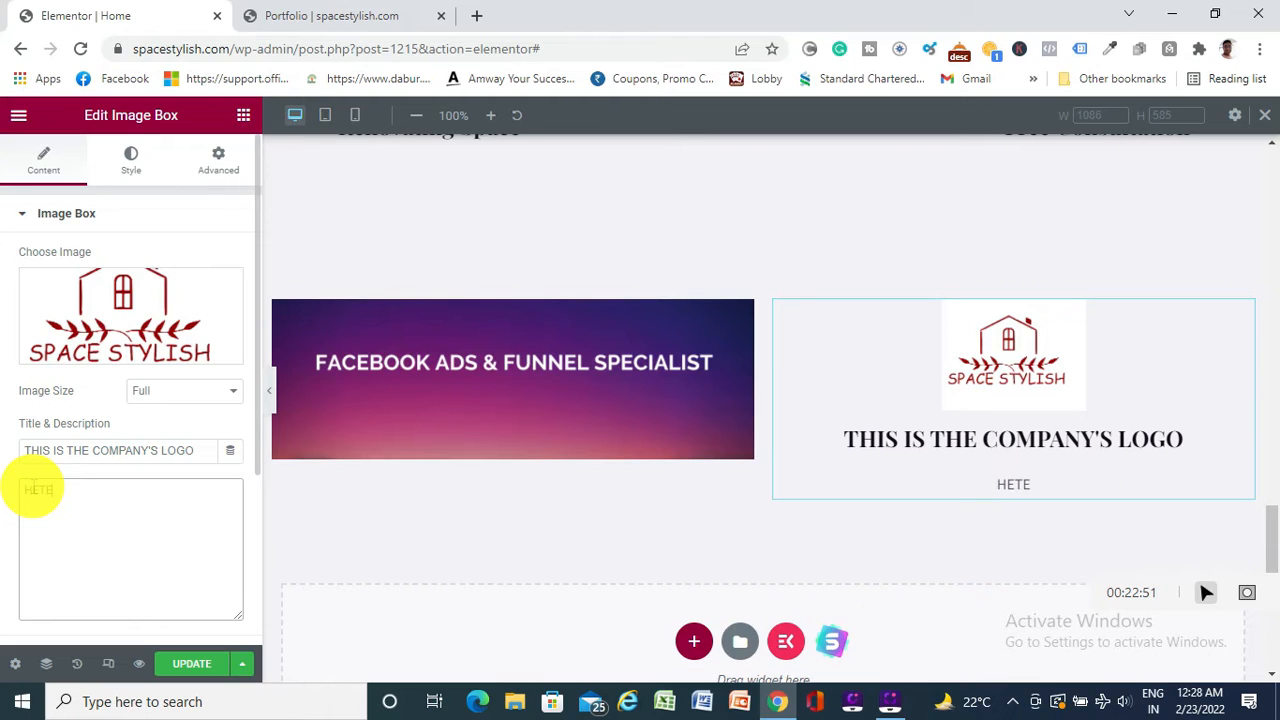
key("BackSpace")
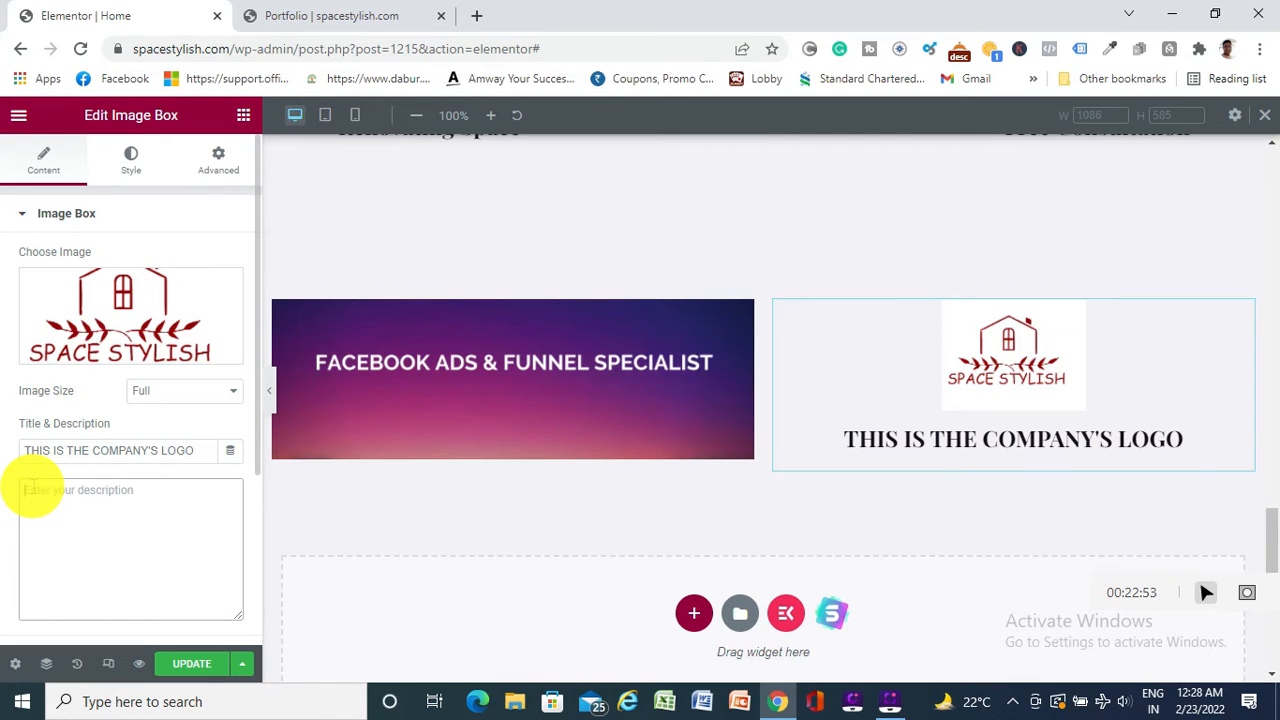
type("............")
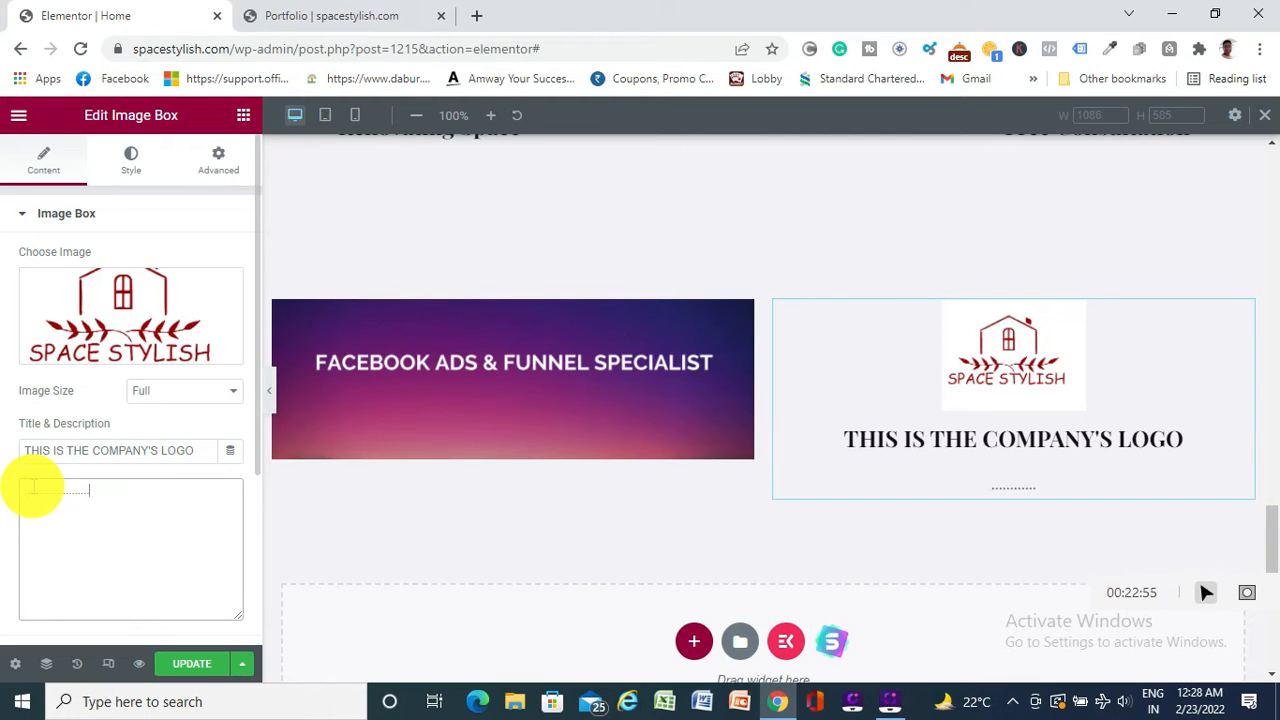
type("......................................GGGGGGGGGGGGGGGGGGGGGGGGGGGGGGGGGGGGGG")
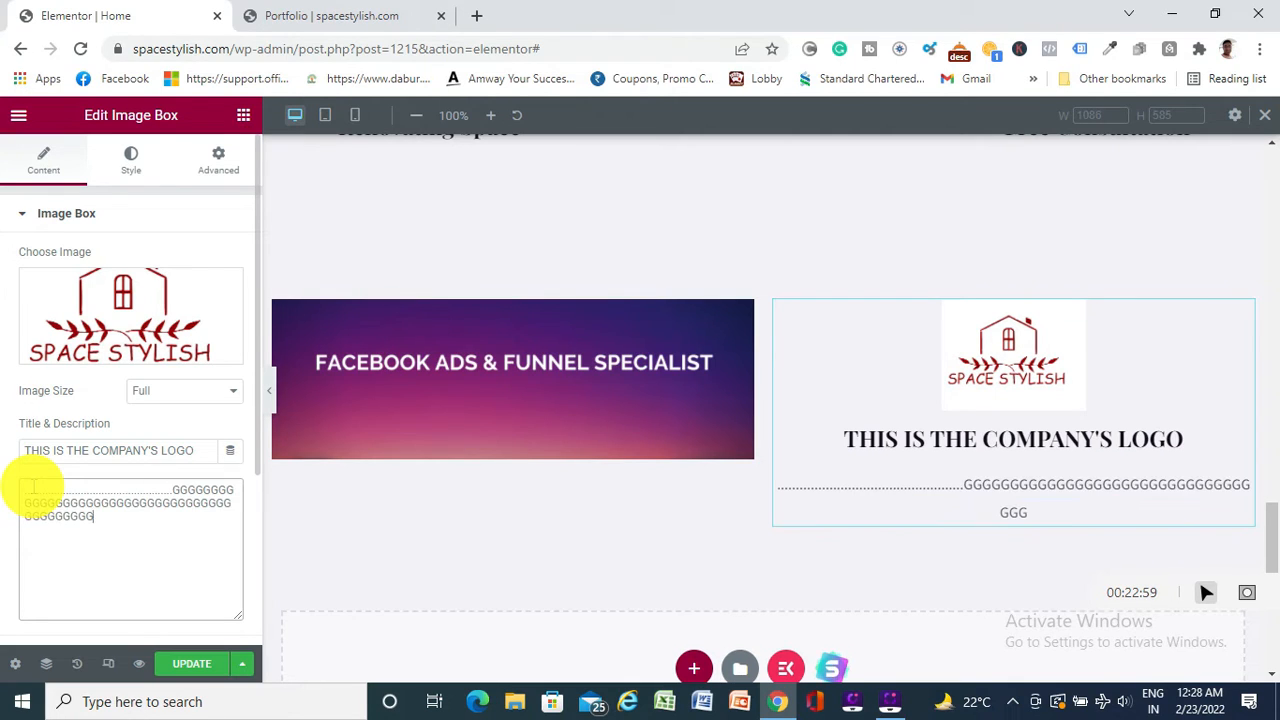
type("GGGGGG")
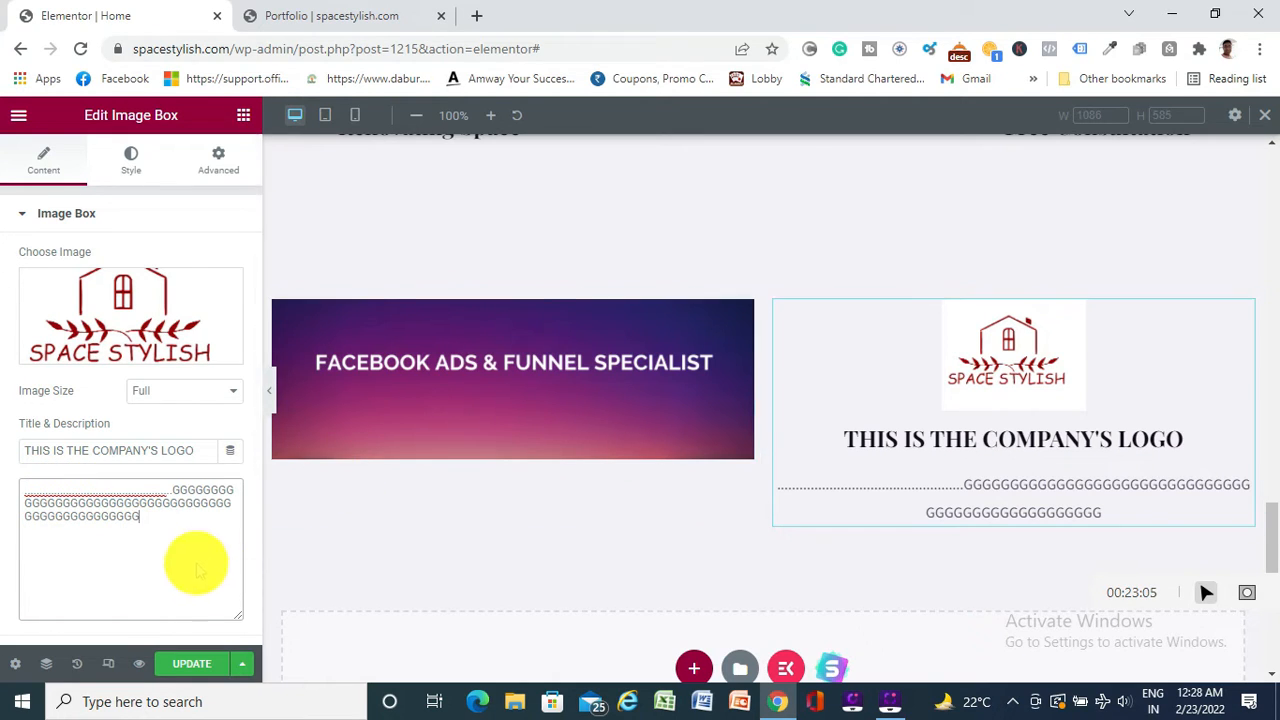
Delete the whole image-box section below the services row
scroll(694, 531, "up", 5)
scroll(694, 531, "down", 4)
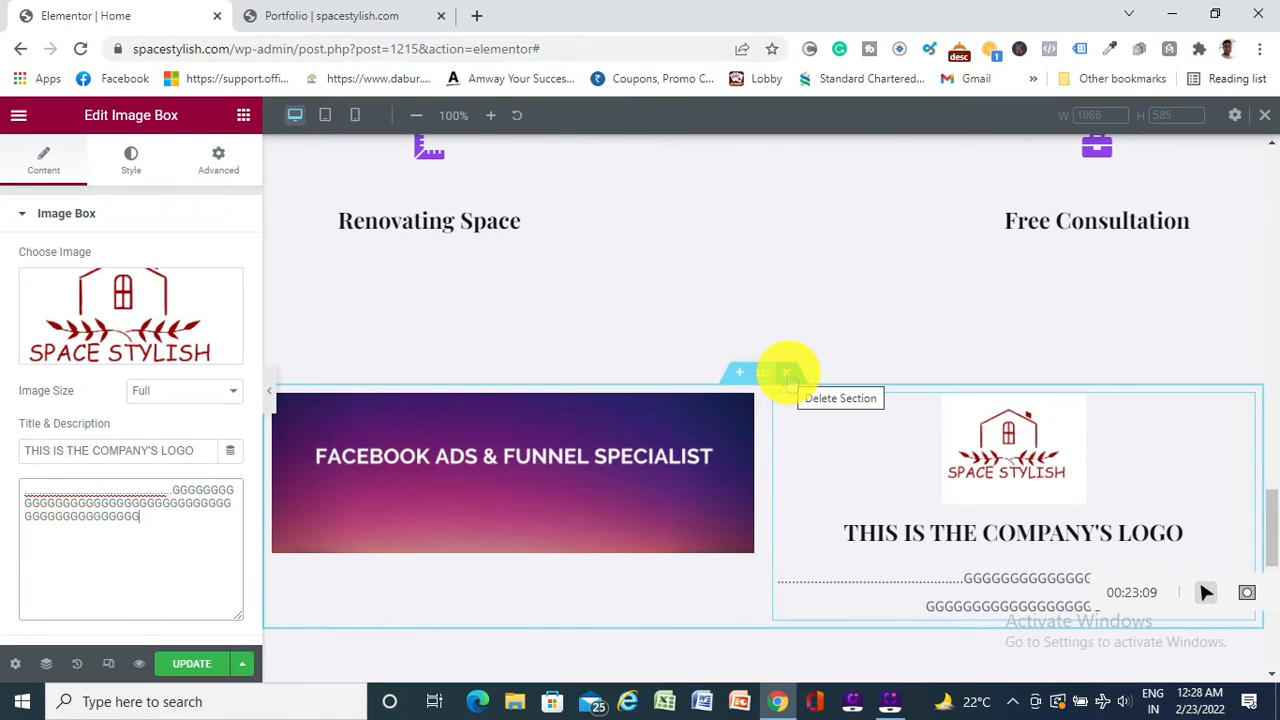
left_click(789, 373)
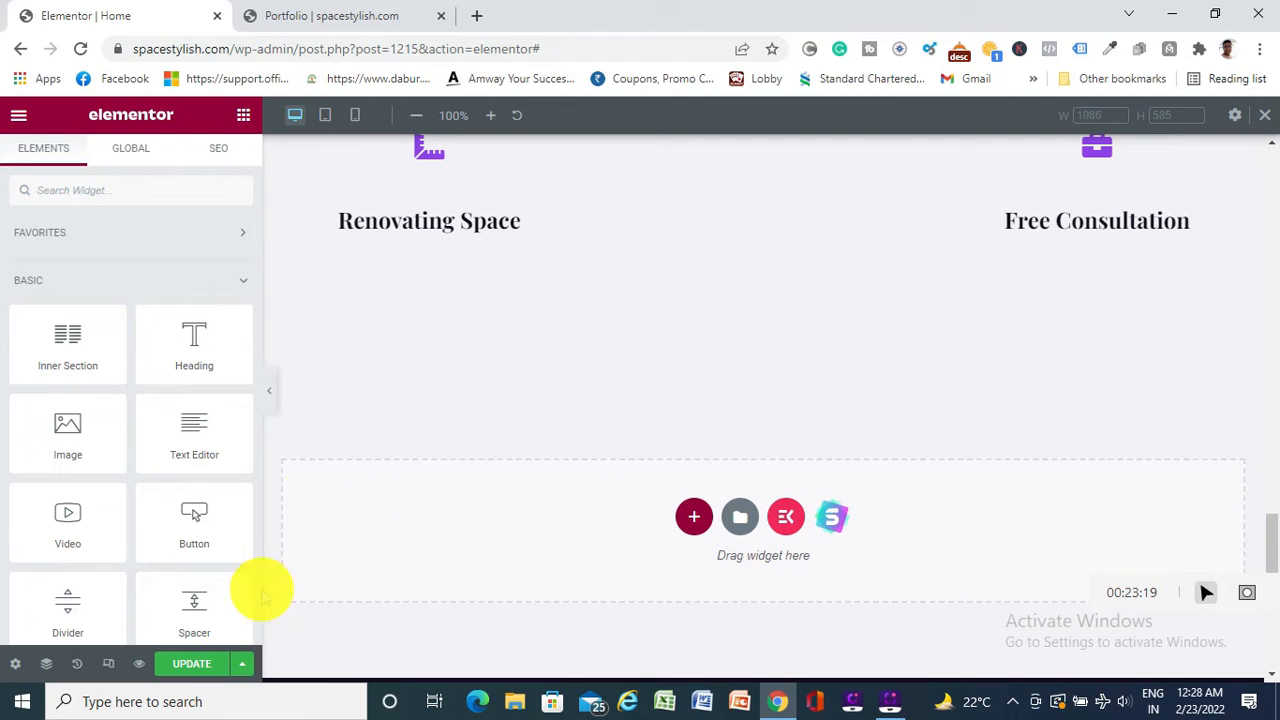
Save the page changes with UPDATE and scroll back up the page
scroll(830, 337, "up", 2)
scroll(830, 337, "down", 2)
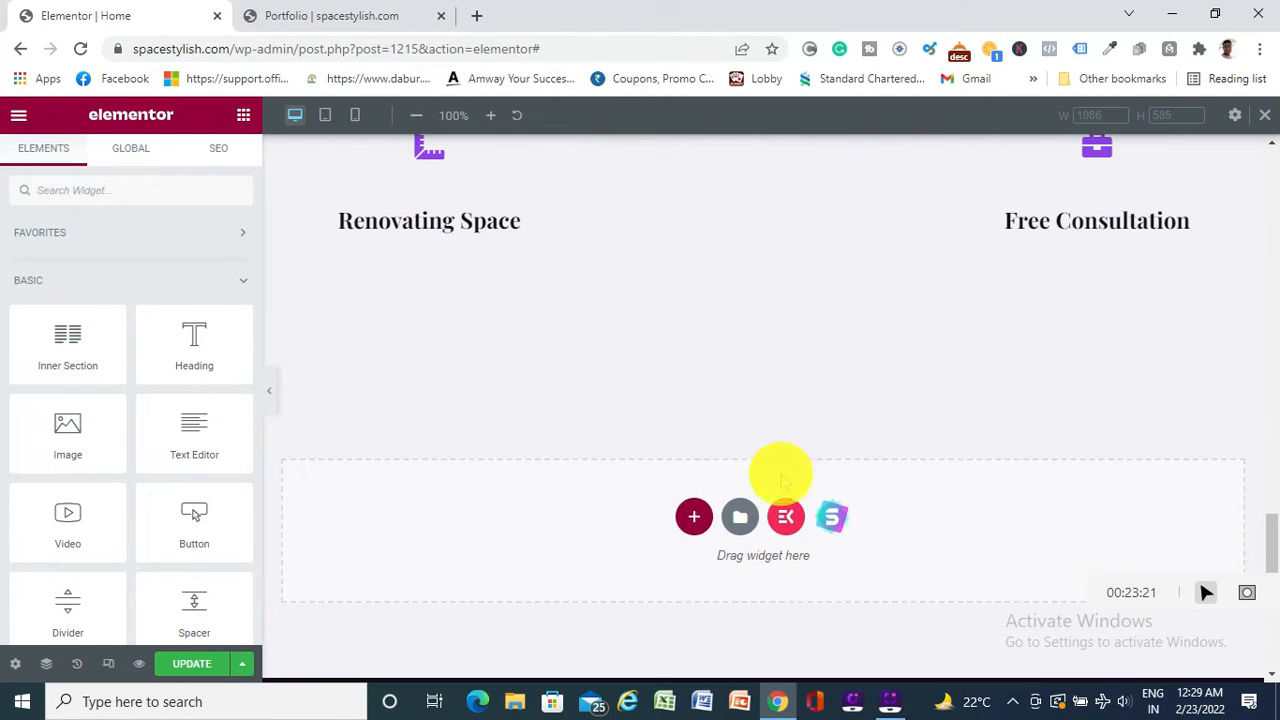
left_click(190, 664)
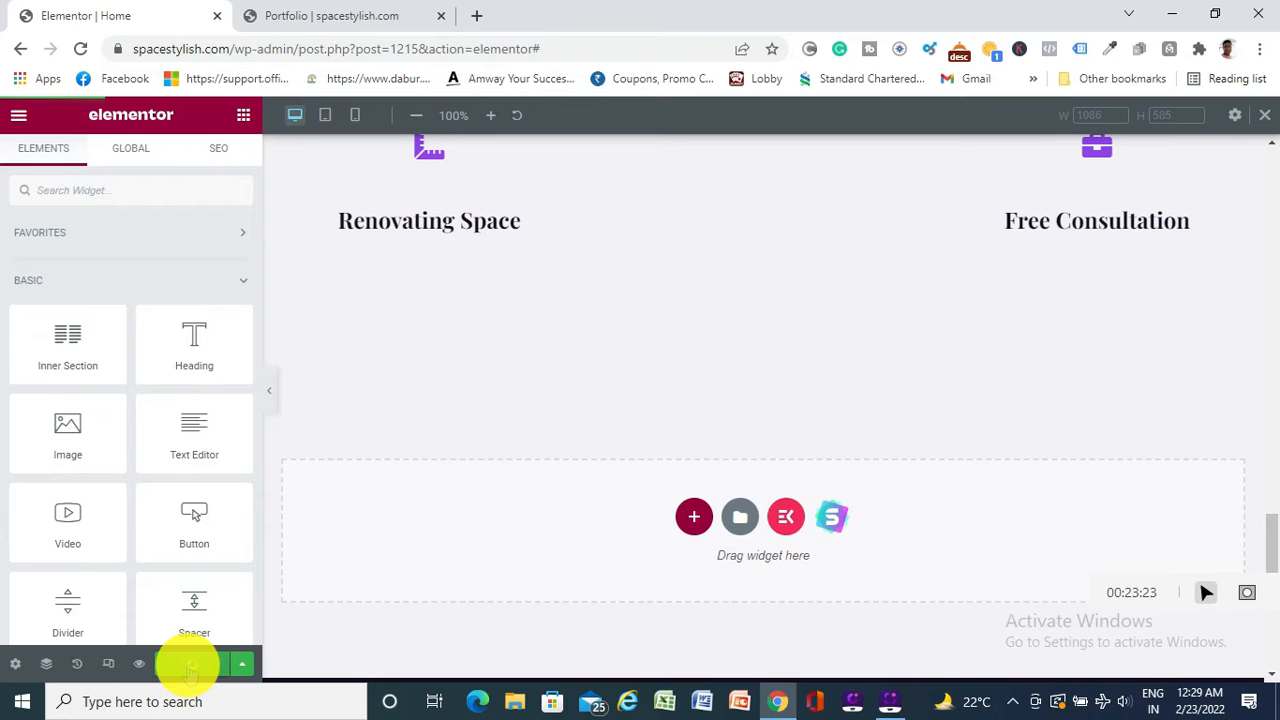
scroll(670, 537, "up", 3)
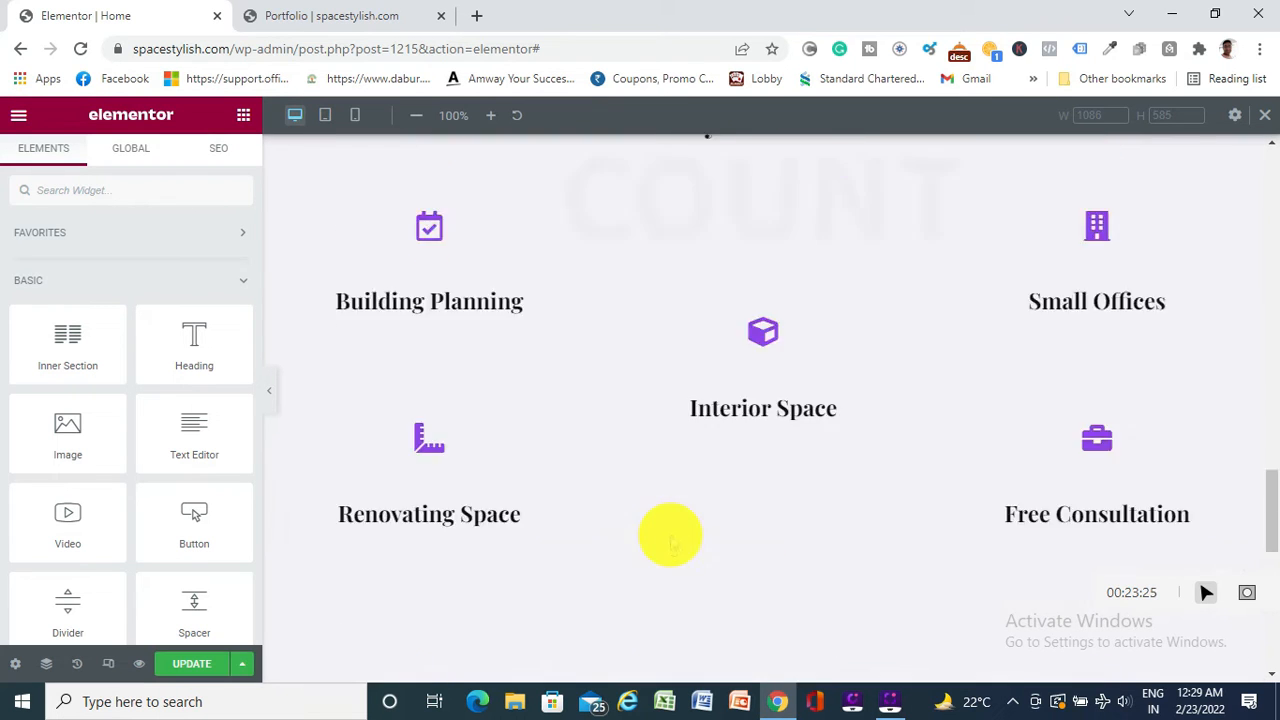
scroll(670, 537, "up", 15)
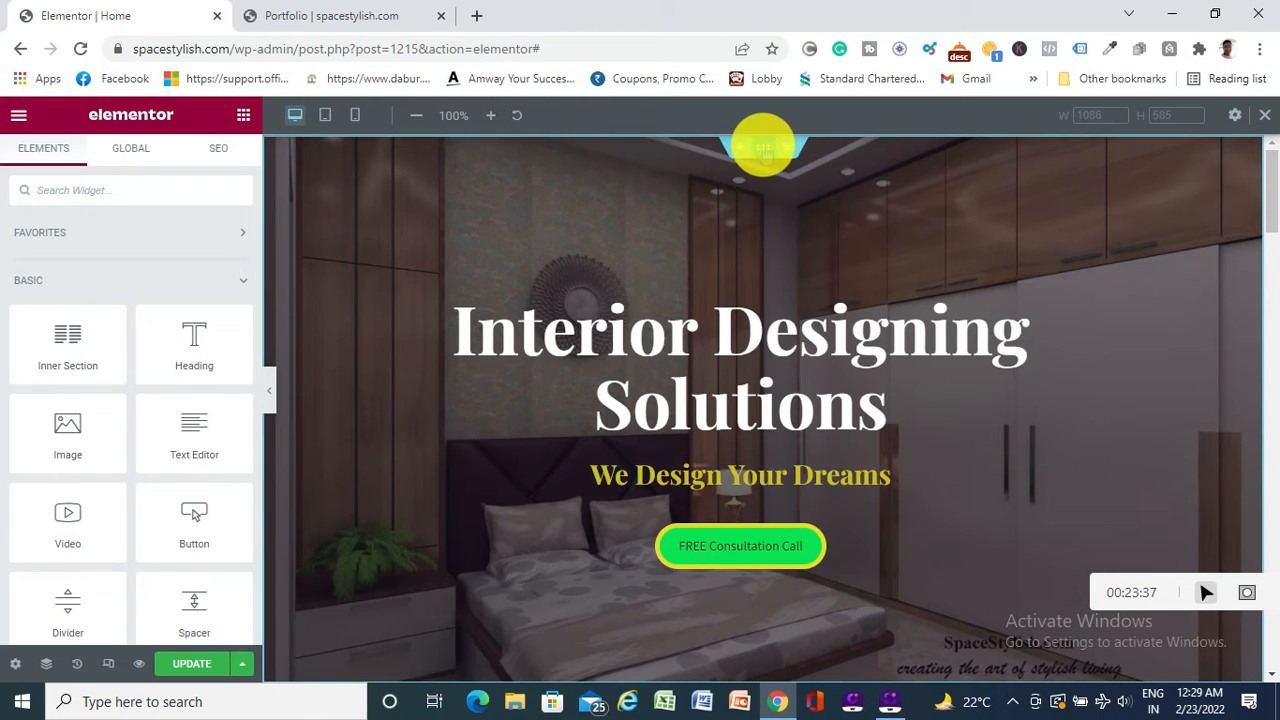
Open the Interior Designing Solutions hero section's layout settings
left_click(762, 150)
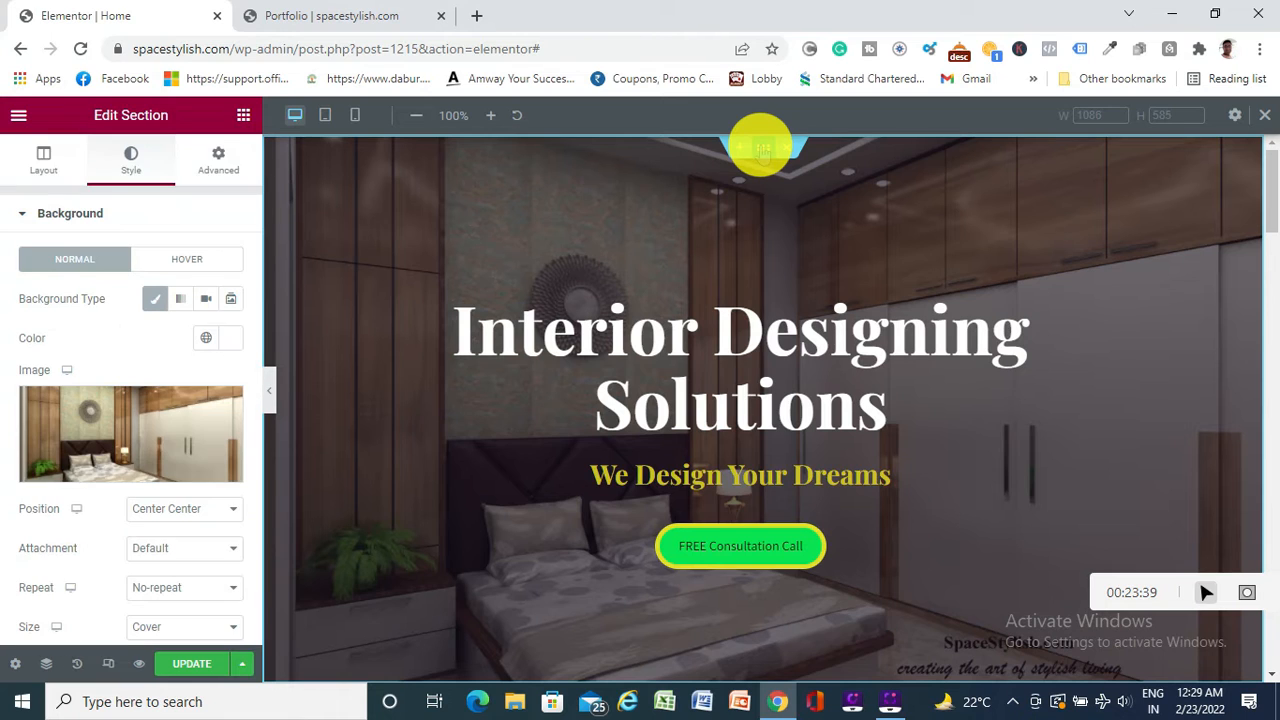
left_click(43, 158)
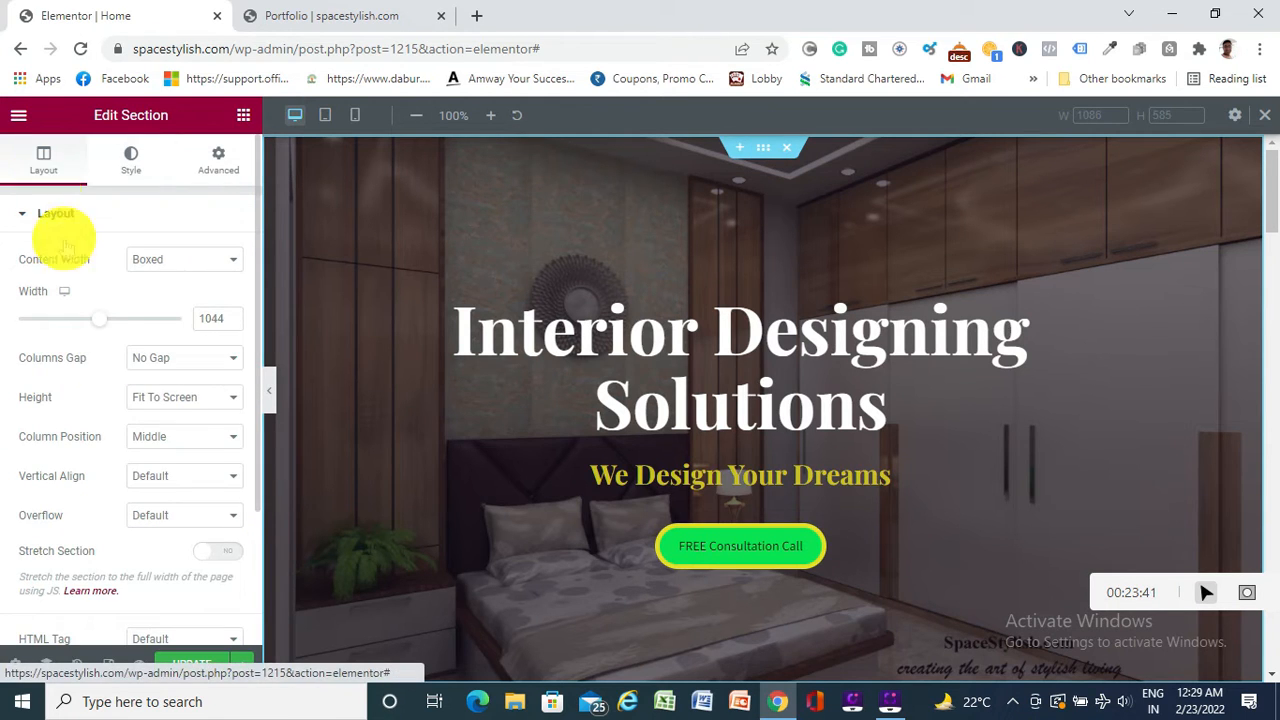
scroll(114, 434, "down", 2)
scroll(114, 434, "up", 2)
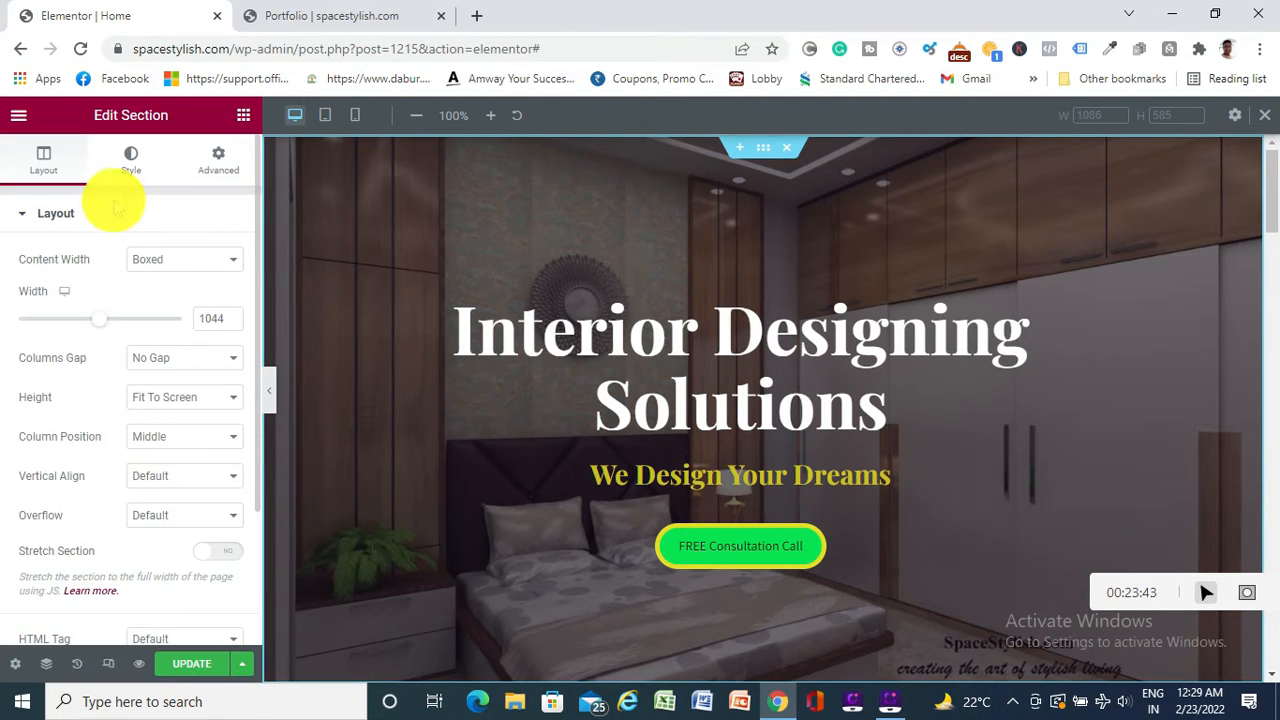
Review the hero section's Background Overlay and Background style settings
left_click(130, 160)
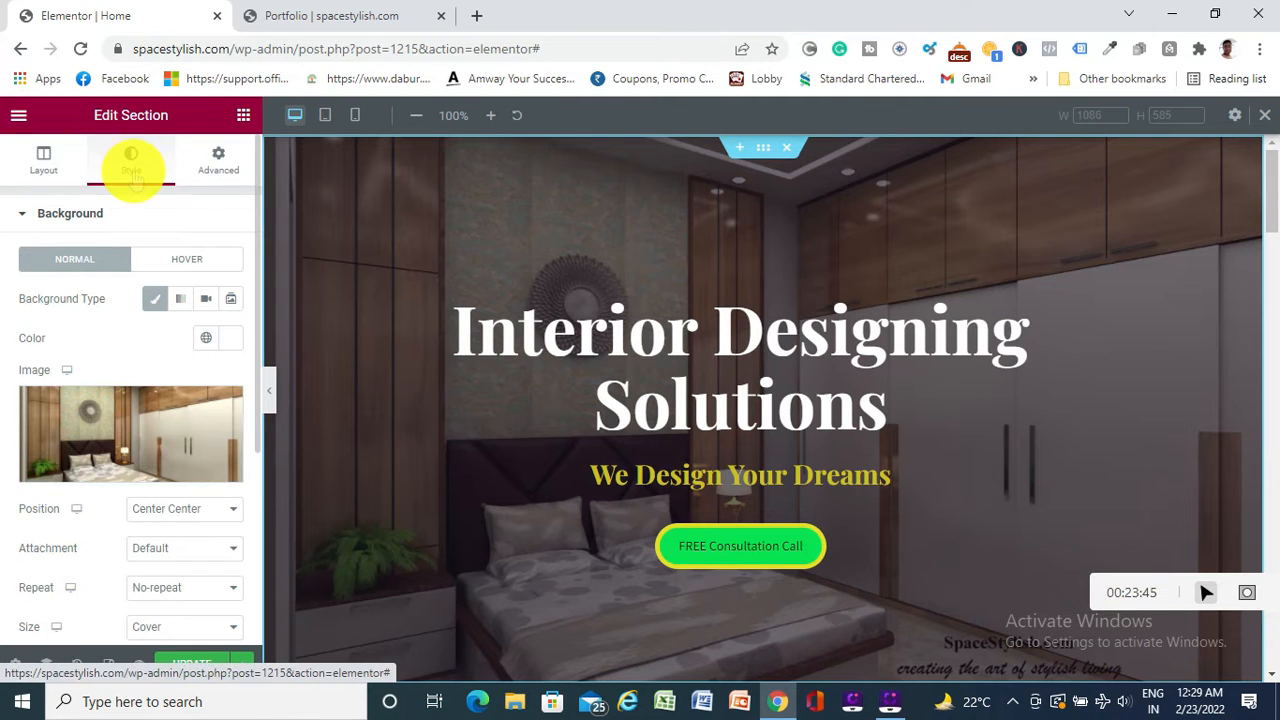
scroll(130, 505, "down", 3)
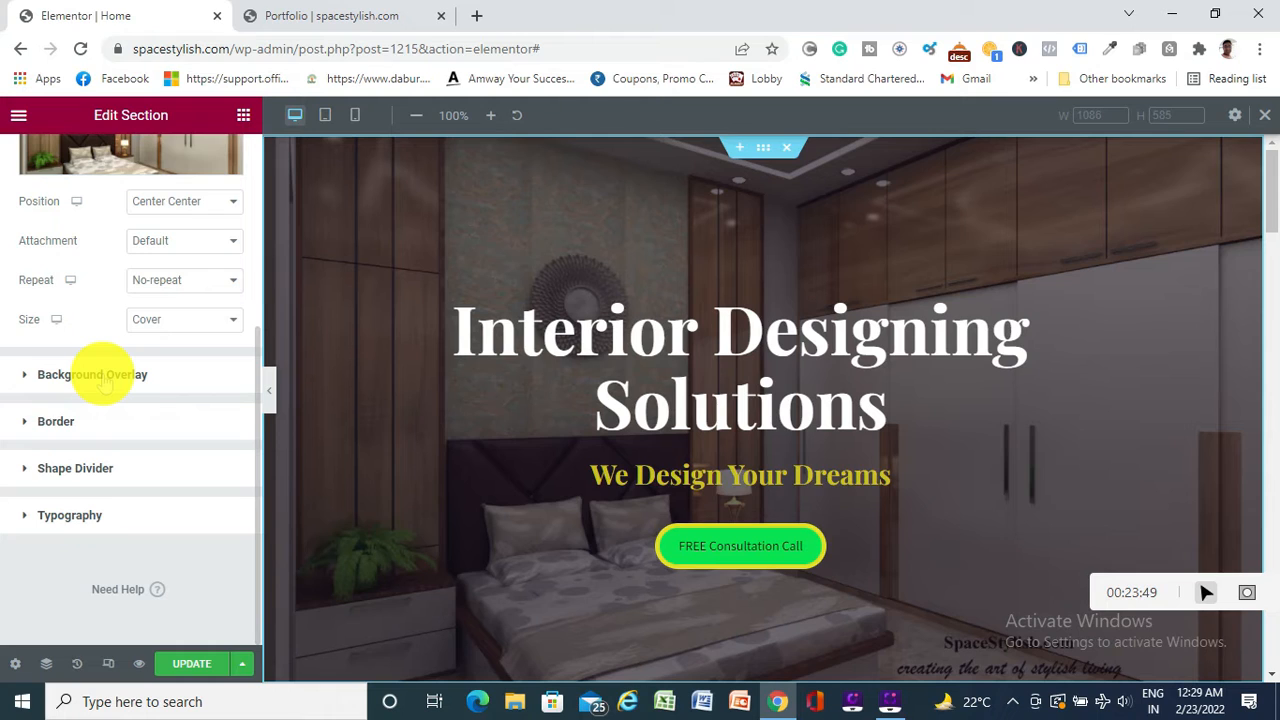
left_click(104, 376)
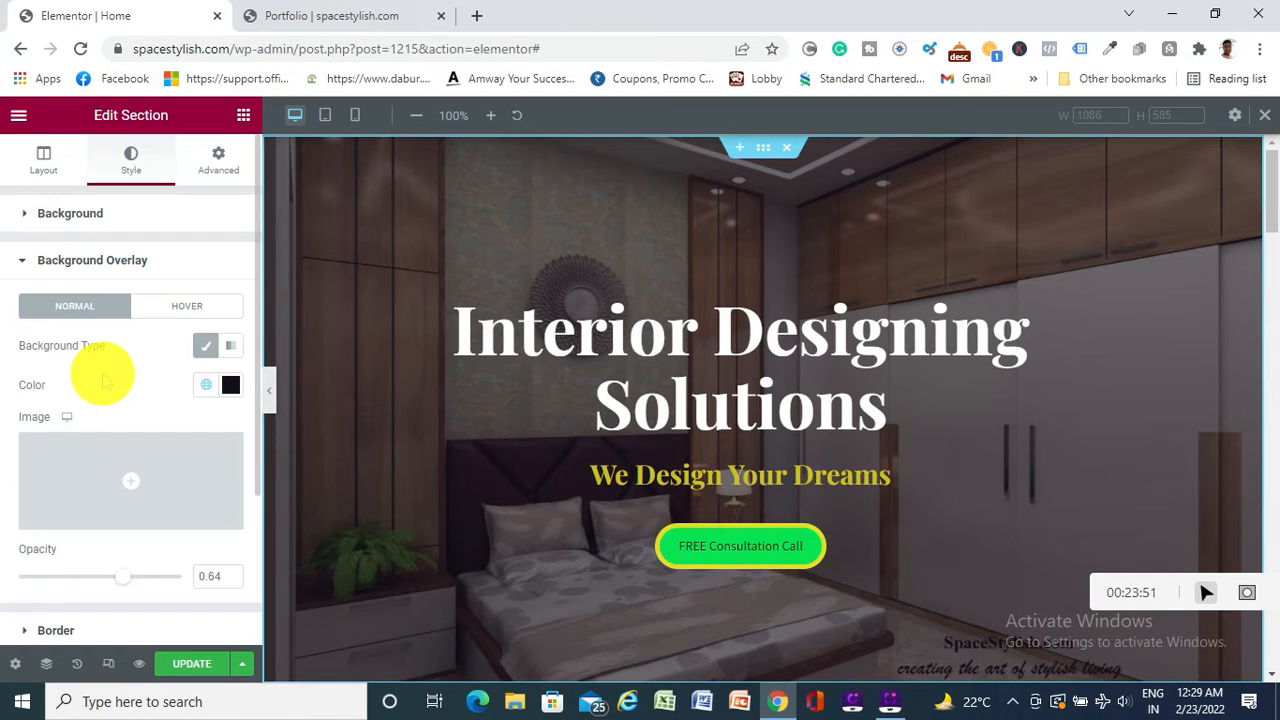
mouse_move(128, 526)
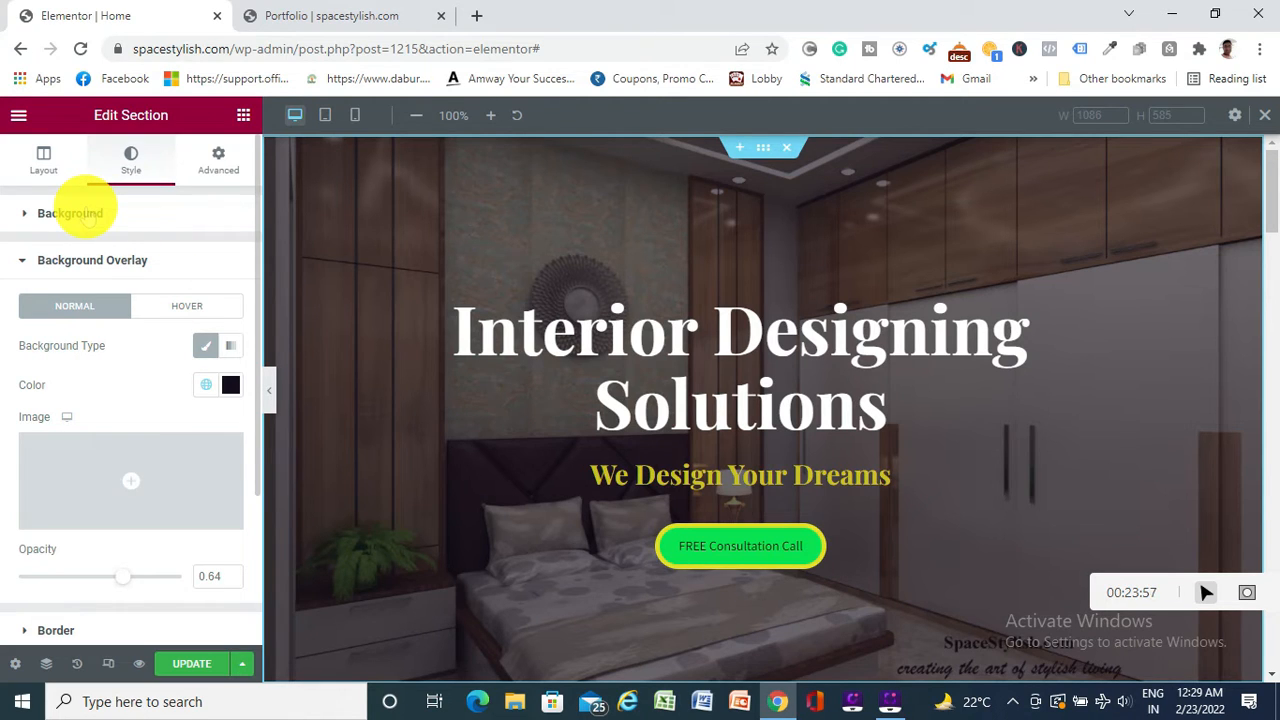
left_click(88, 213)
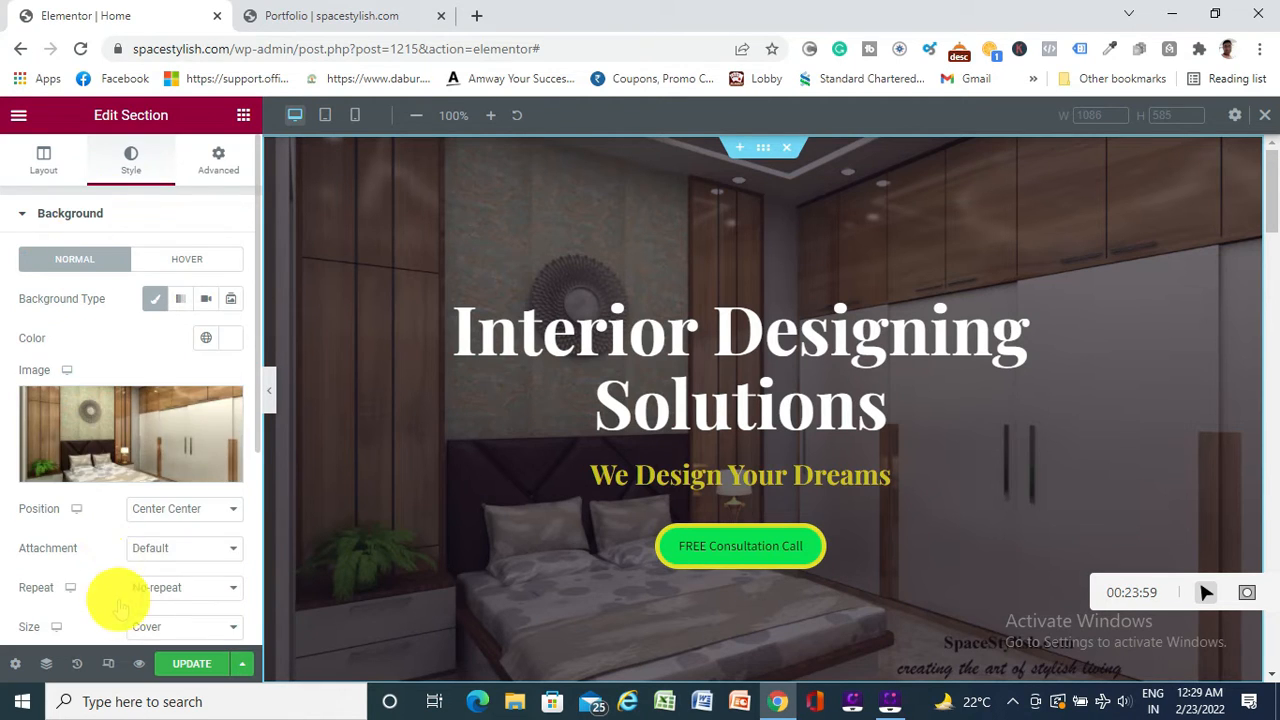
scroll(116, 560, "down", 3)
scroll(116, 540, "up", 2)
scroll(100, 520, "down", 2)
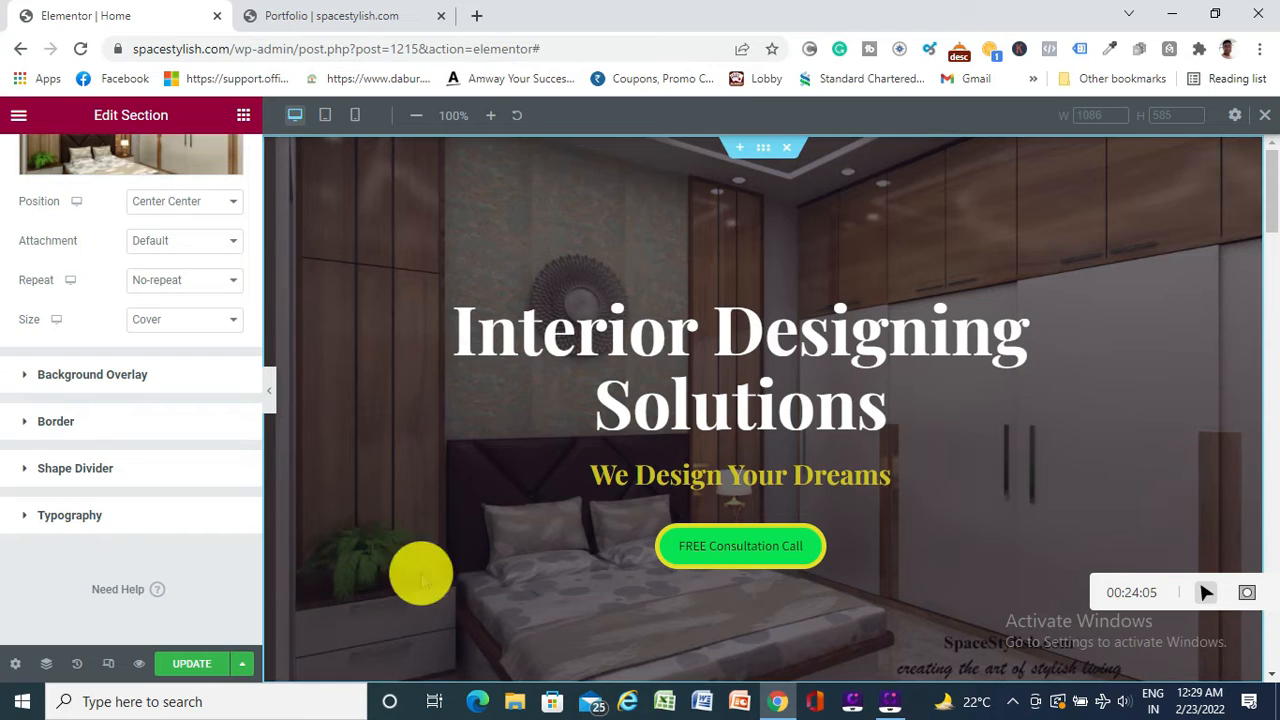
scroll(128, 483, "up", 3)
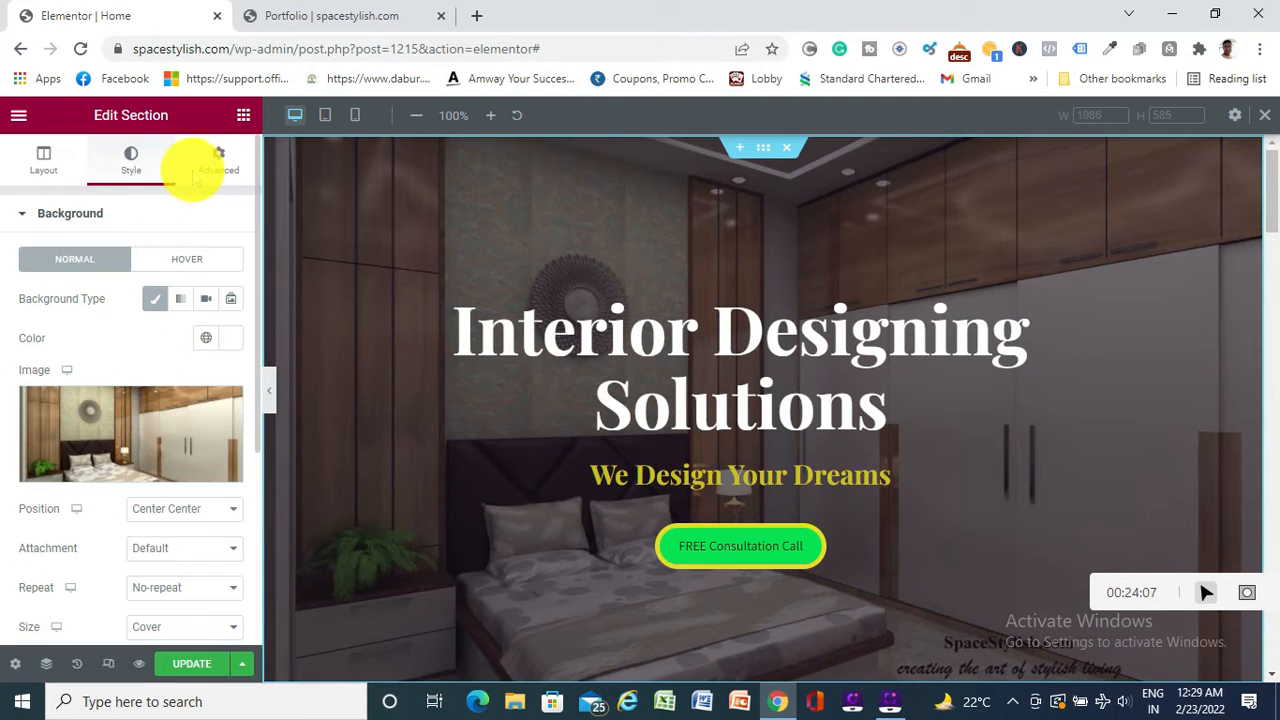
Show the hero's Advanced settings, with 231 top padding and 1 top/bottom margin
left_click(209, 163)
scroll(135, 445, "down", 1)
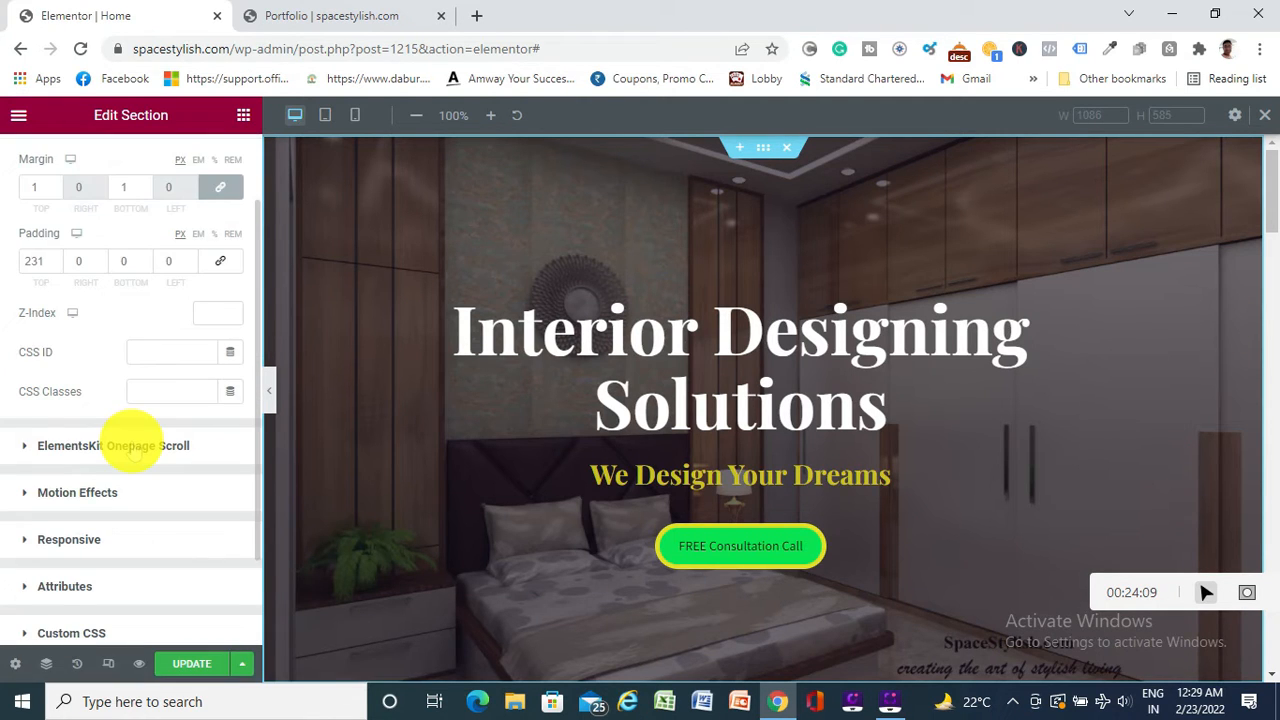
scroll(130, 445, "up", 1)
scroll(155, 400, "down", 1)
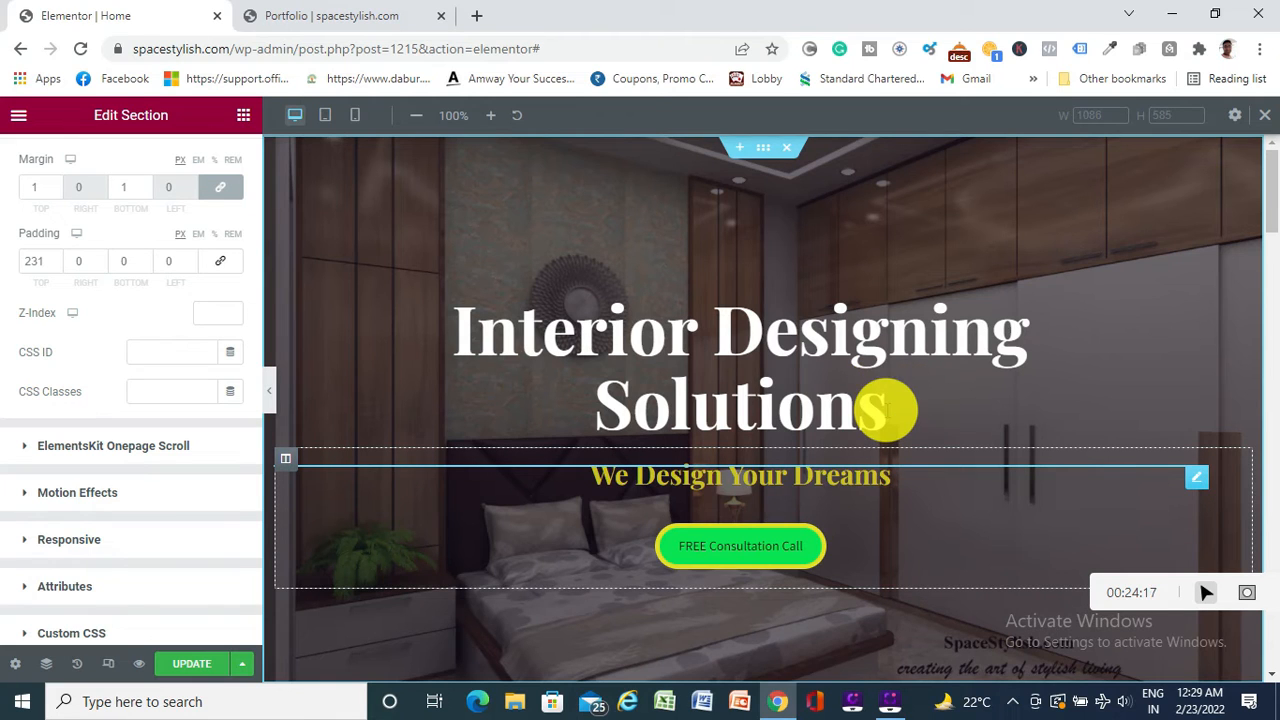
left_click(886, 408)
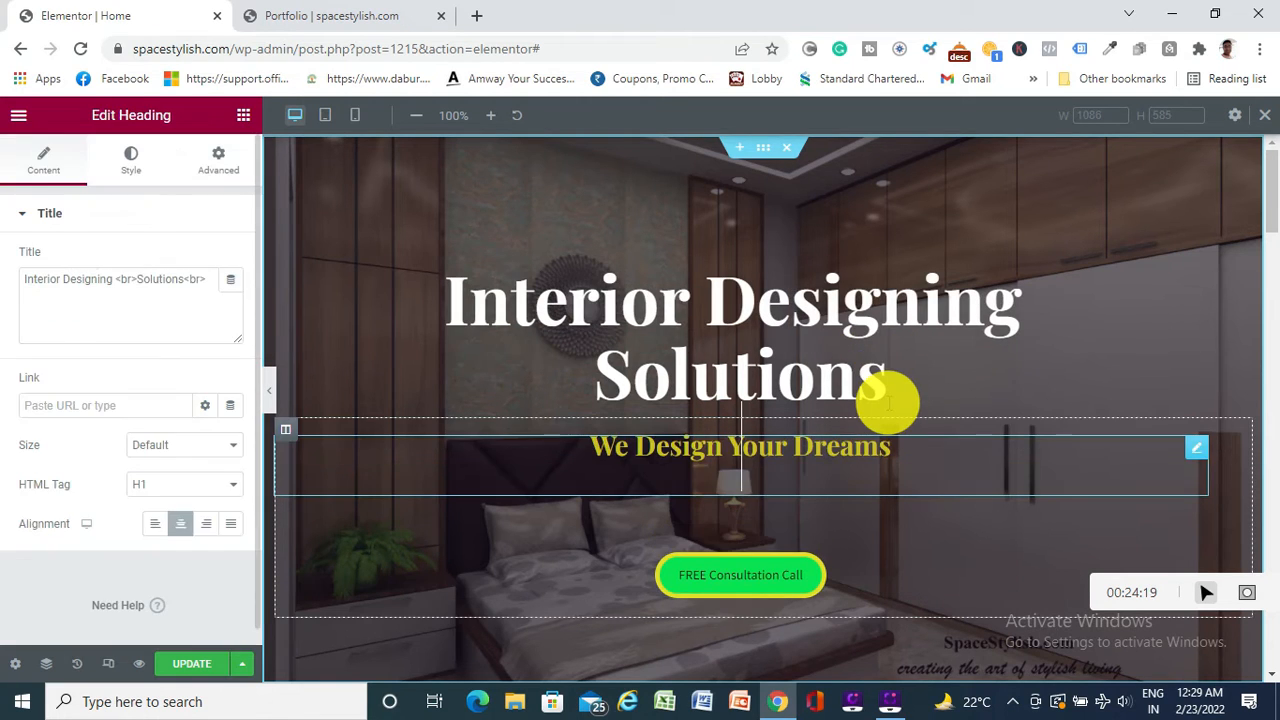
left_click_drag(889, 400, 394, 277)
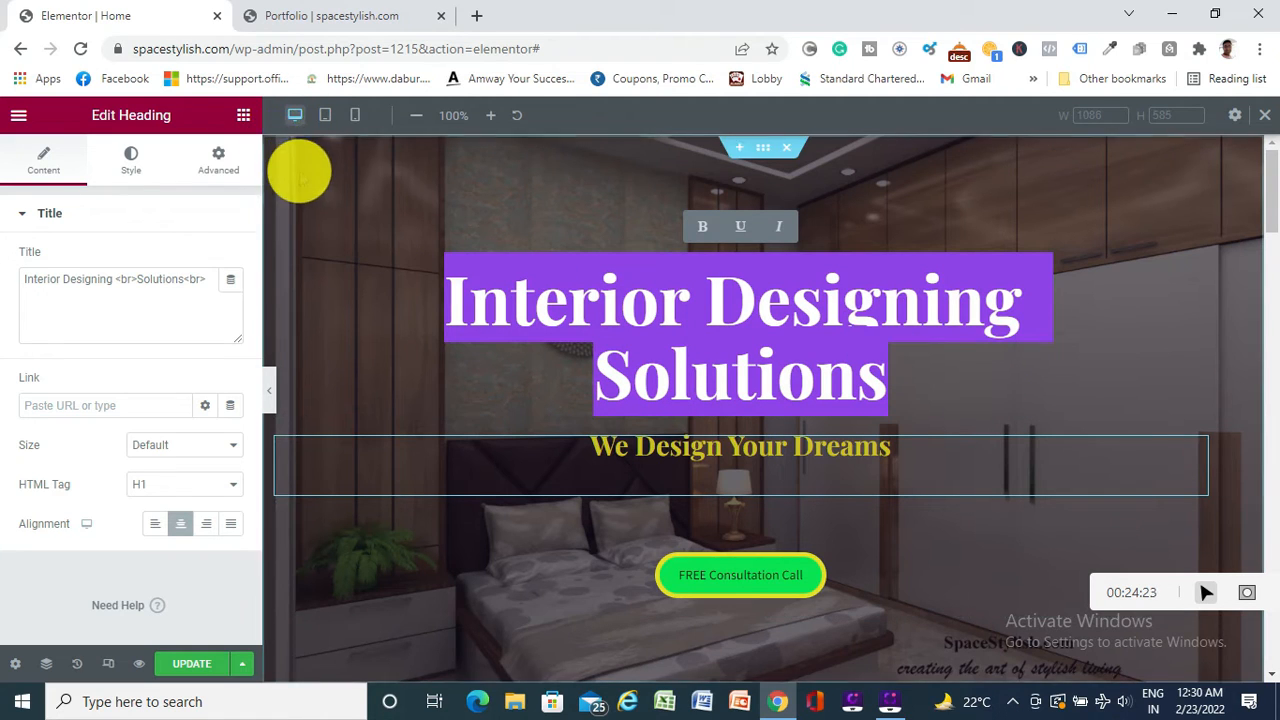
left_click(243, 117)
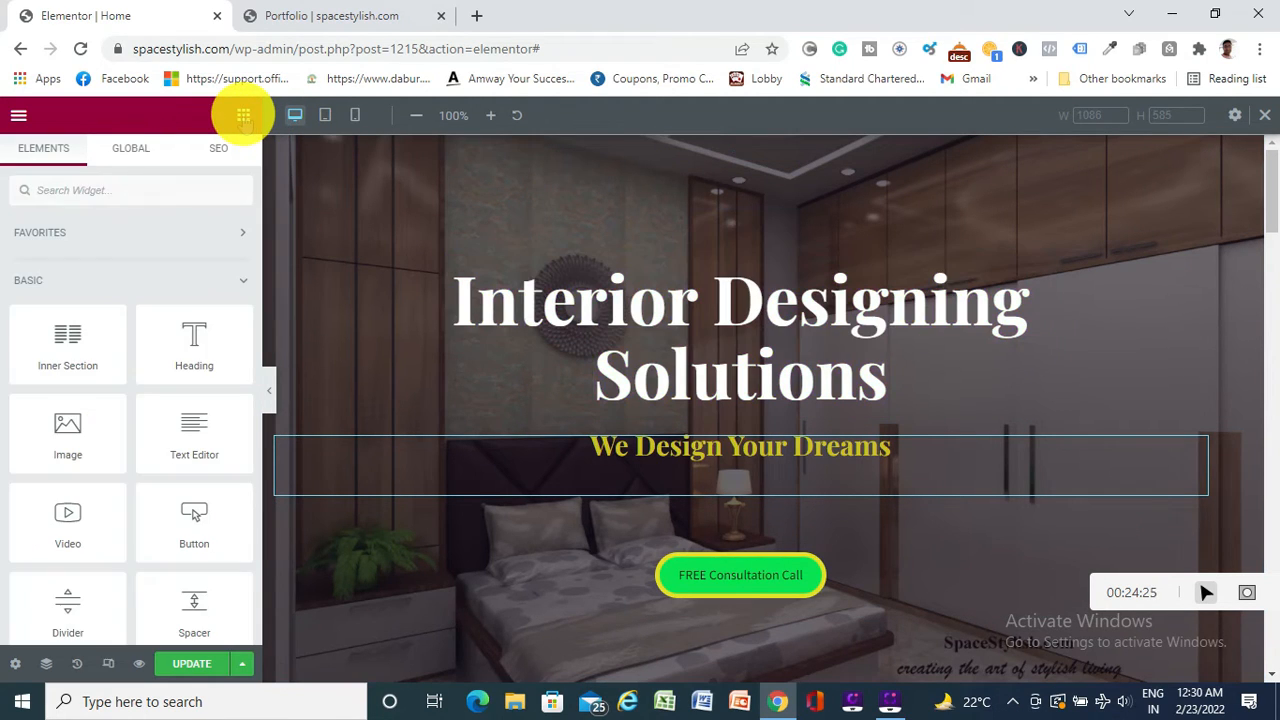
left_click(541, 360)
left_click(763, 148)
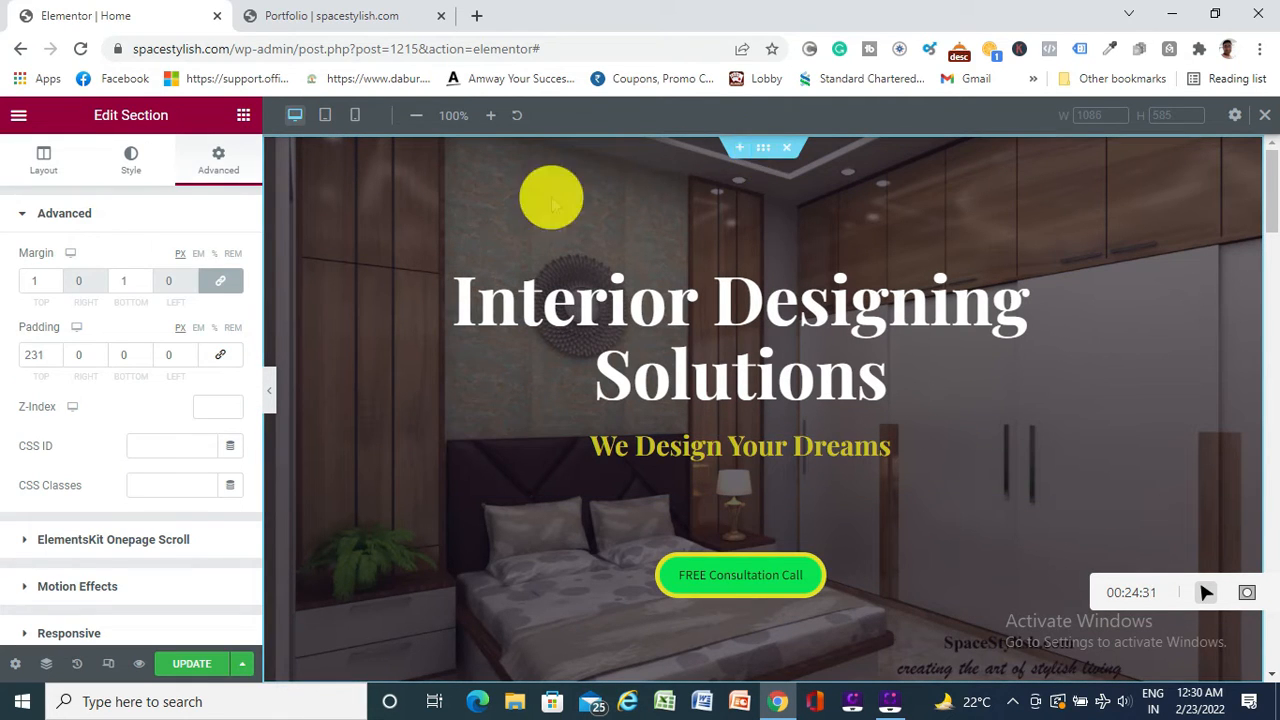
Try Fade In, then Fade In Down as the hero's entrance animation under Motion Effects
left_click(93, 588)
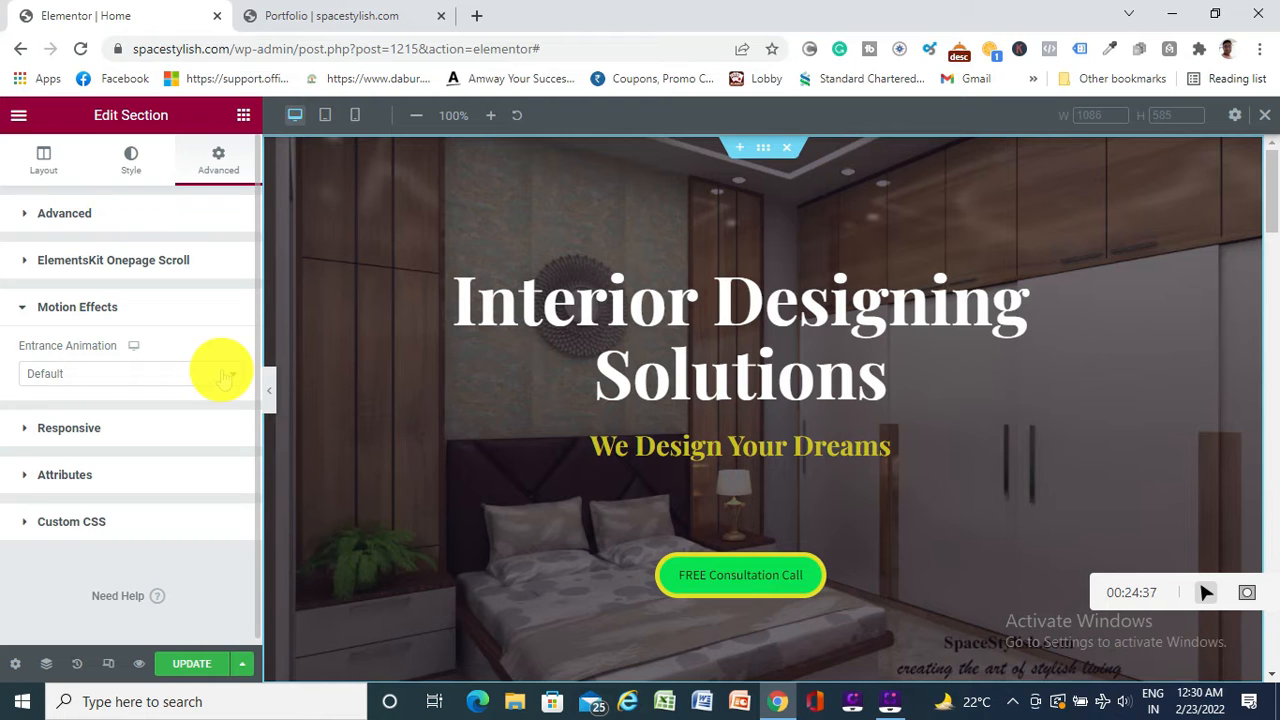
left_click(190, 376)
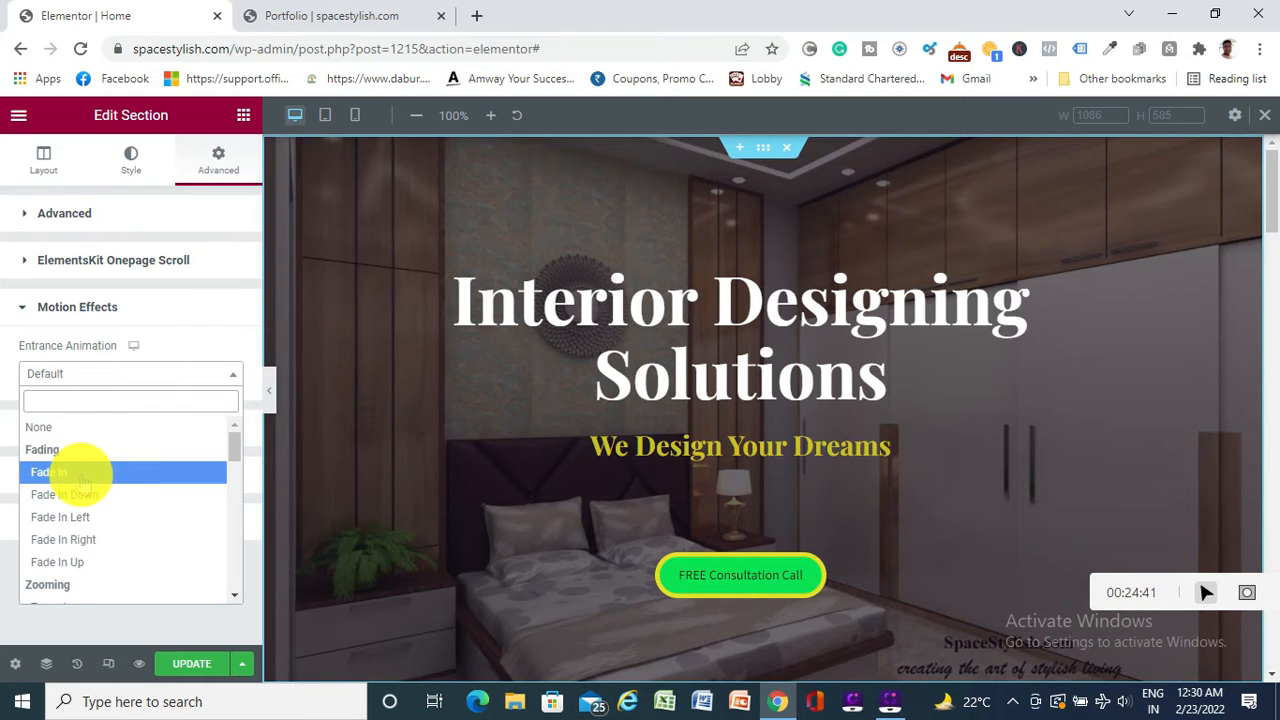
left_click(82, 476)
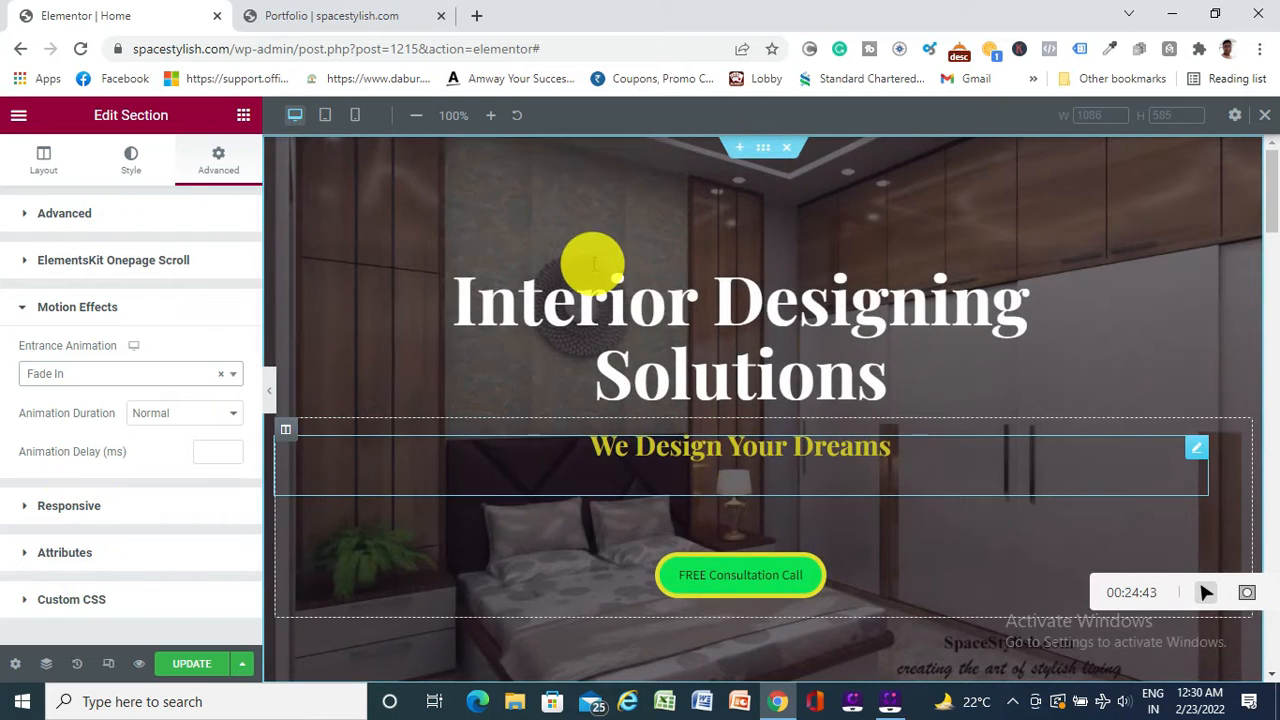
left_click(157, 374)
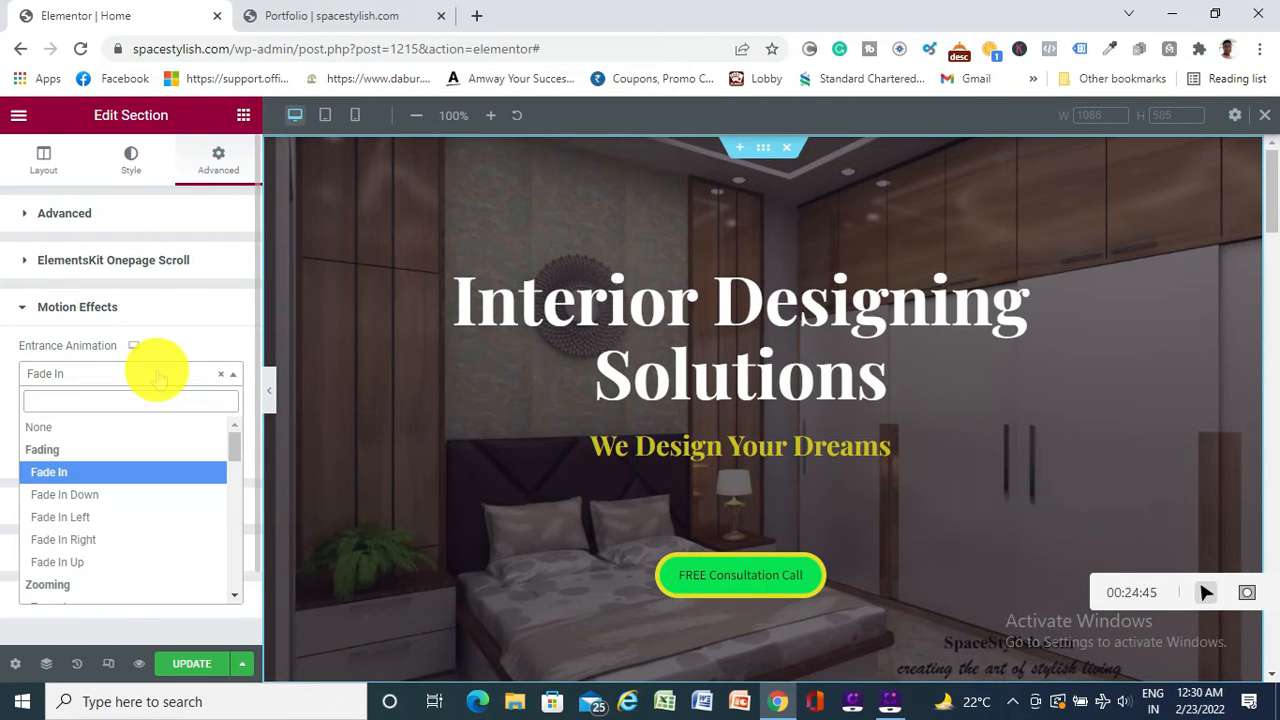
left_click(105, 496)
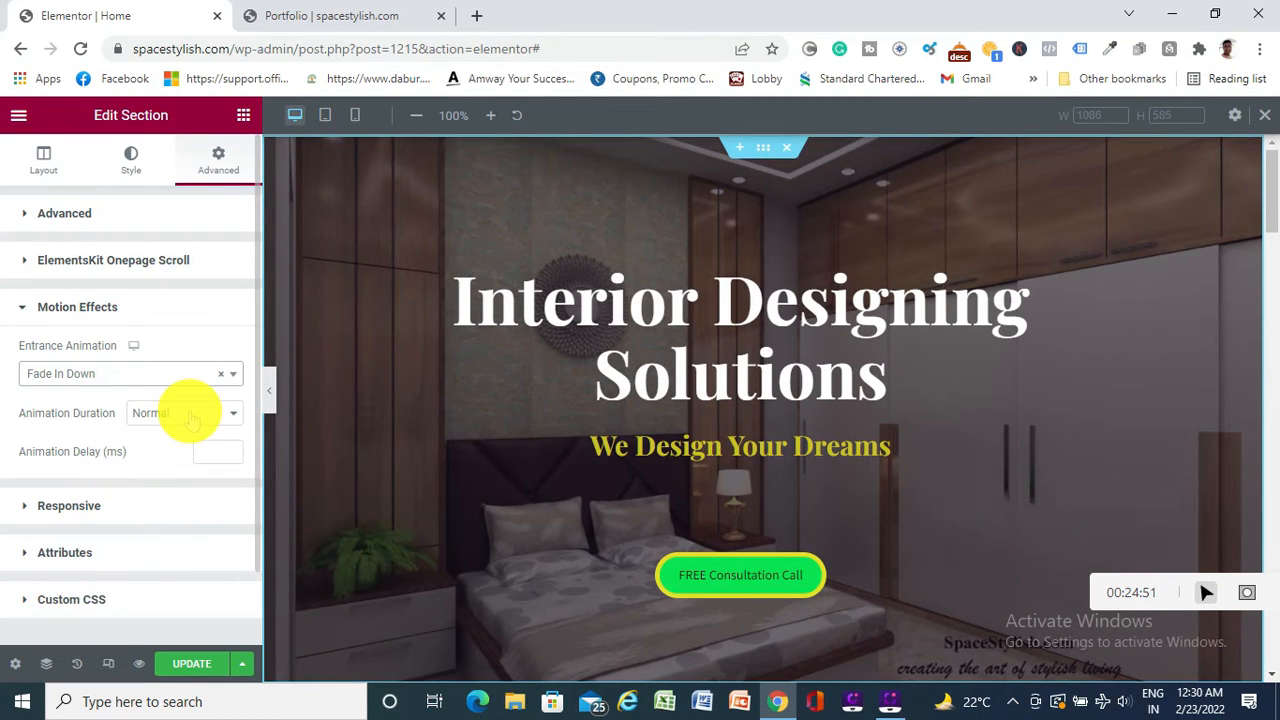
Settle on a Zoom In entrance animation, save the page, and view the live Portfolio tab
left_click(140, 373)
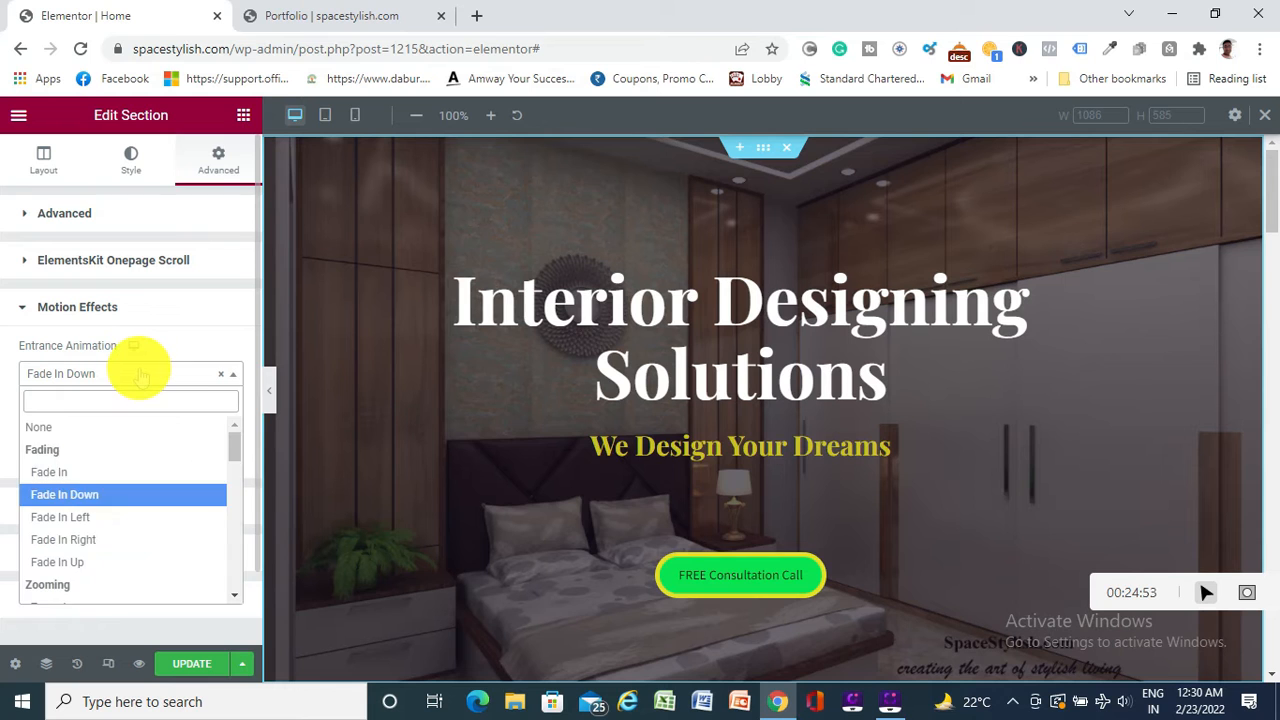
scroll(104, 510, "down", 1)
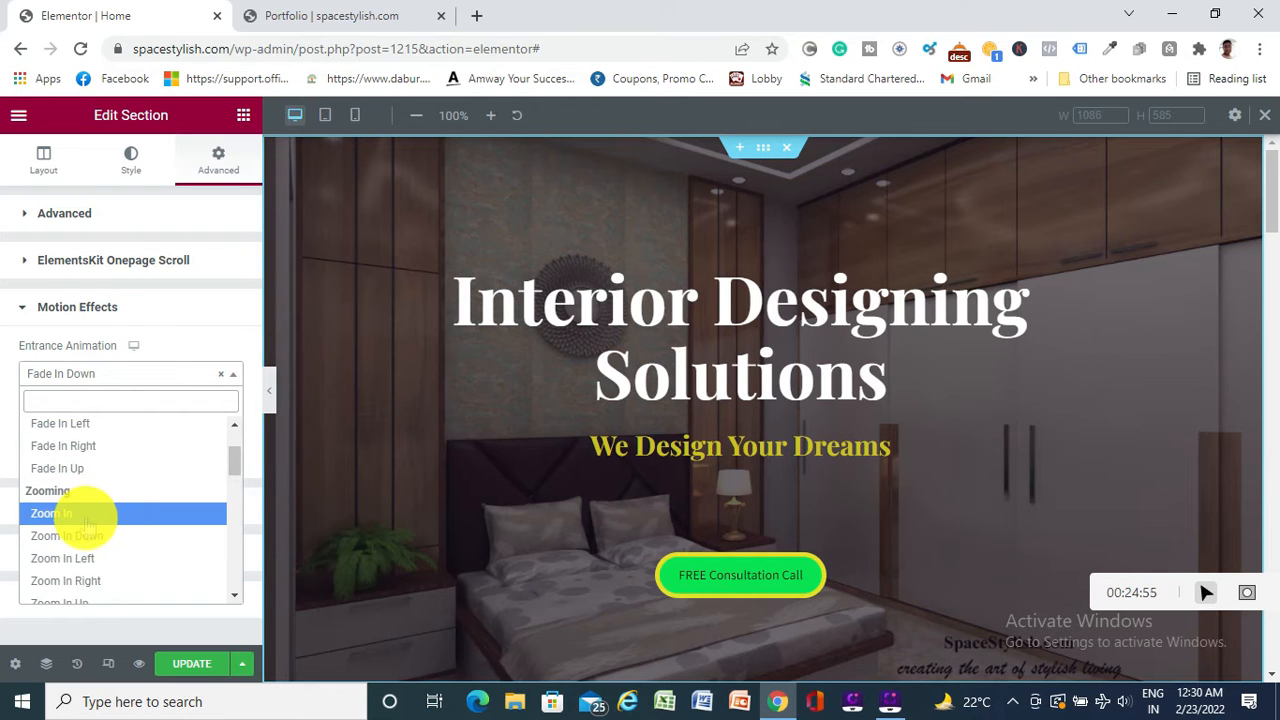
left_click(52, 513)
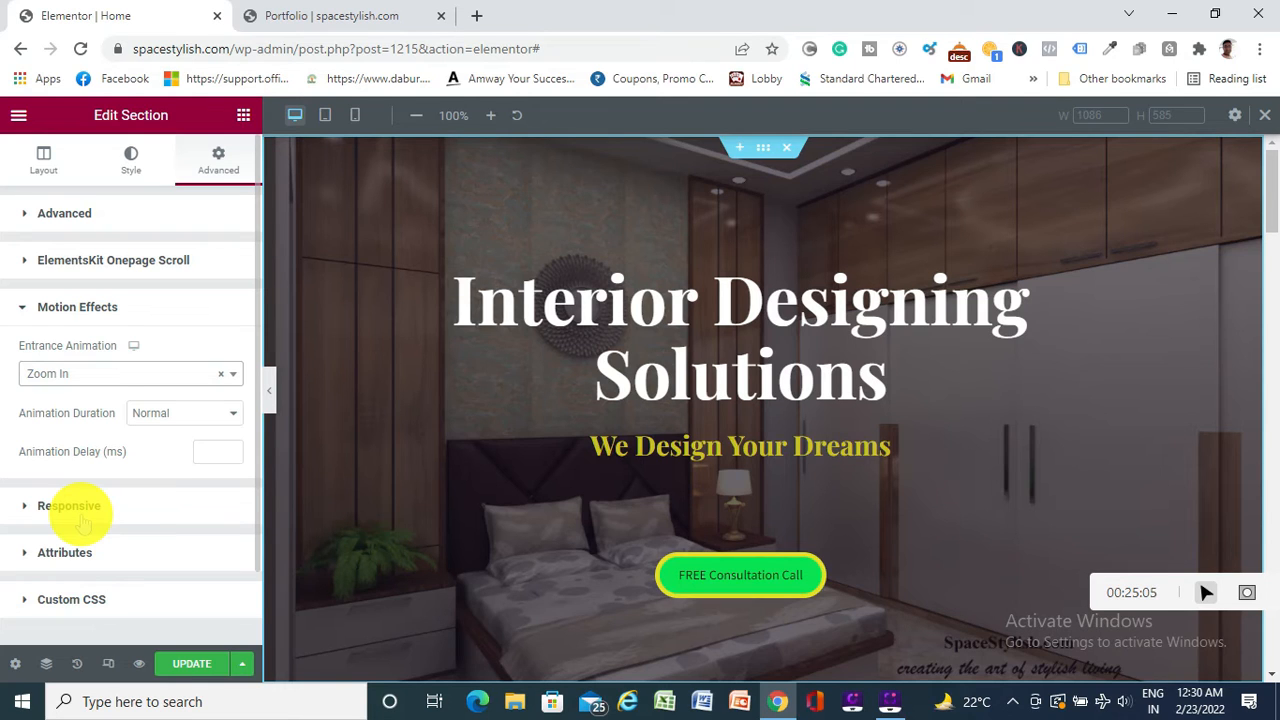
left_click(186, 665)
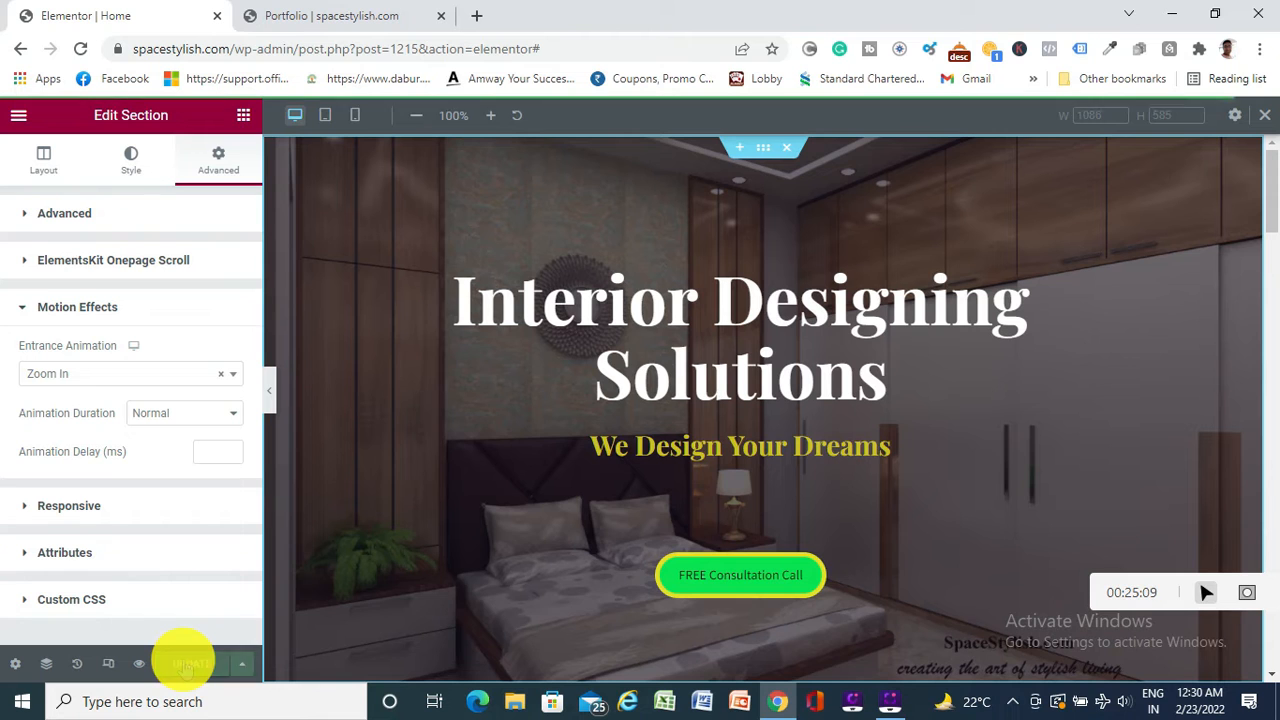
left_click(375, 16)
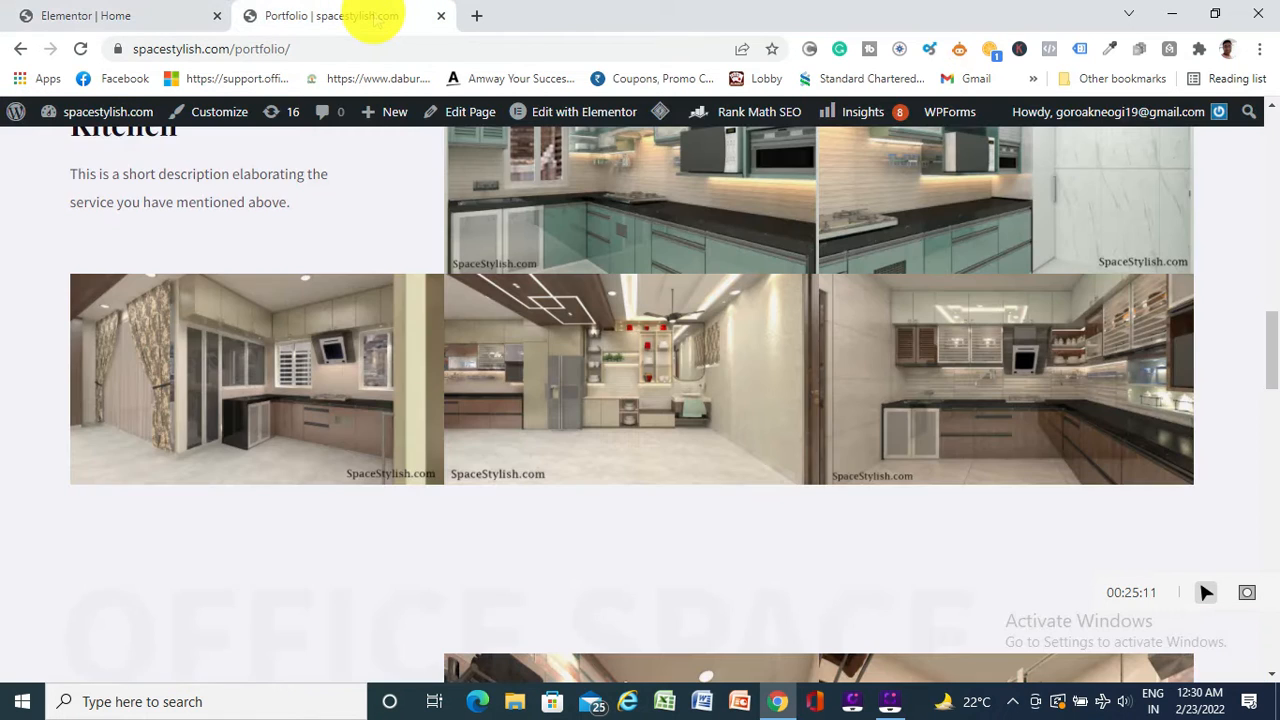
Scroll the live Portfolio page back to the top, then return to the Elementor editor tab
scroll(386, 190, "up", 10)
scroll(396, 214, "up", 4)
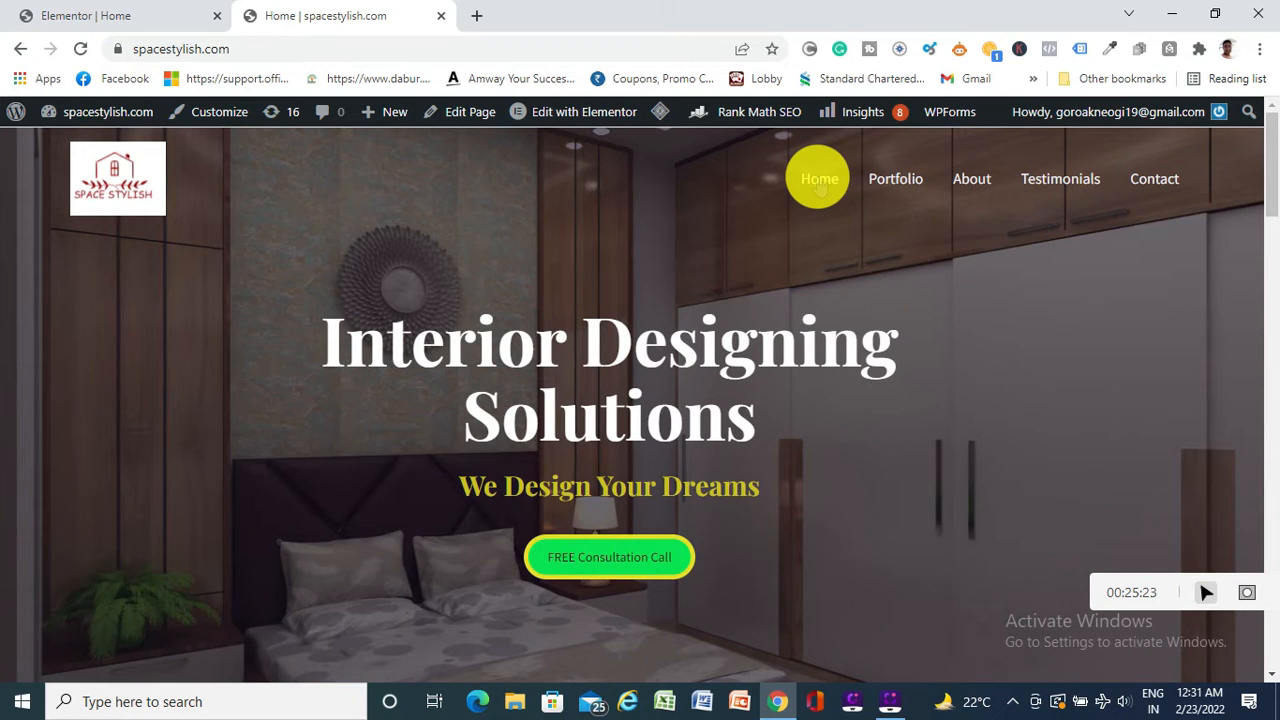
left_click(60, 15)
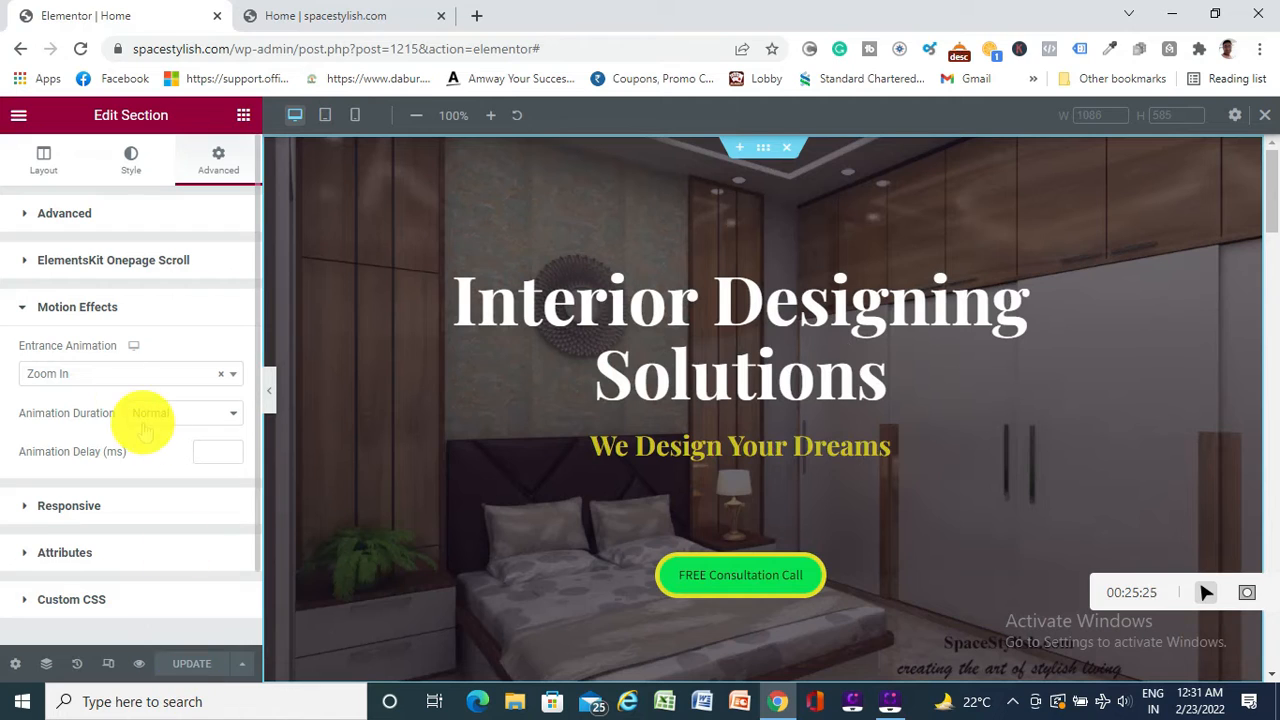
Change the hero's entrance animation from Zoom In to Jello and save the page
left_click(98, 370)
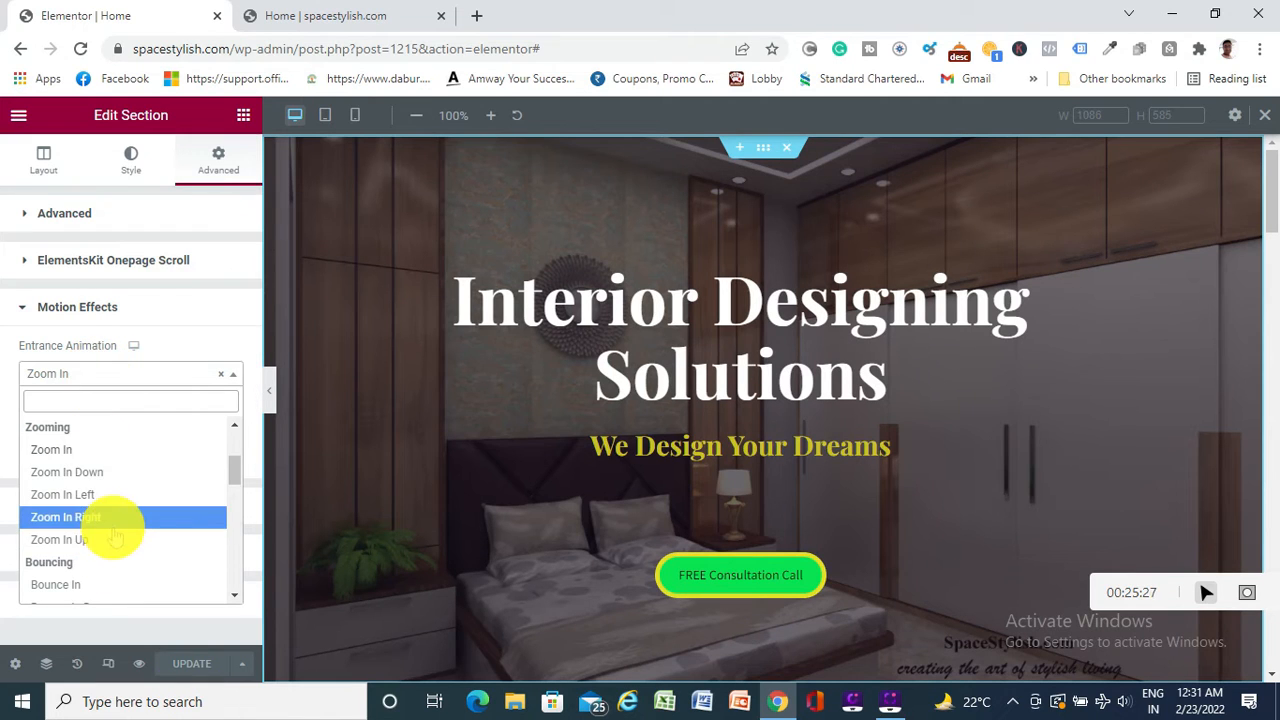
scroll(116, 535, "down", 2)
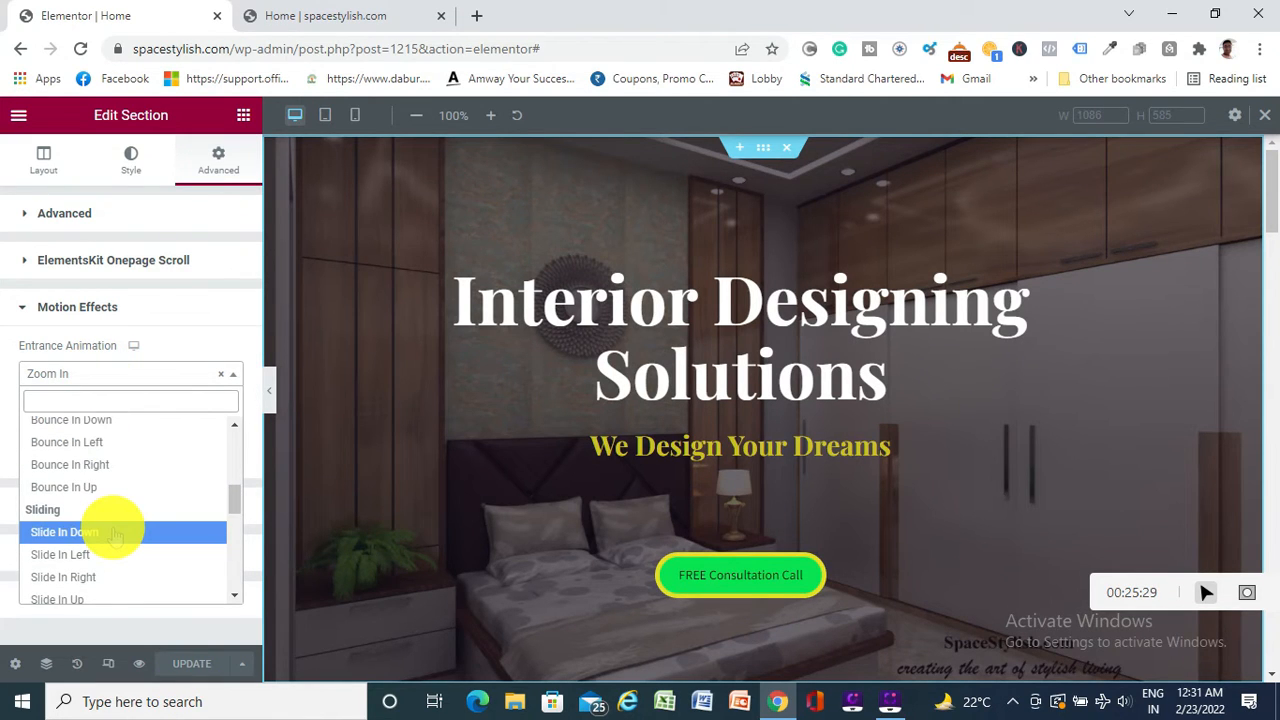
scroll(116, 535, "down", 4)
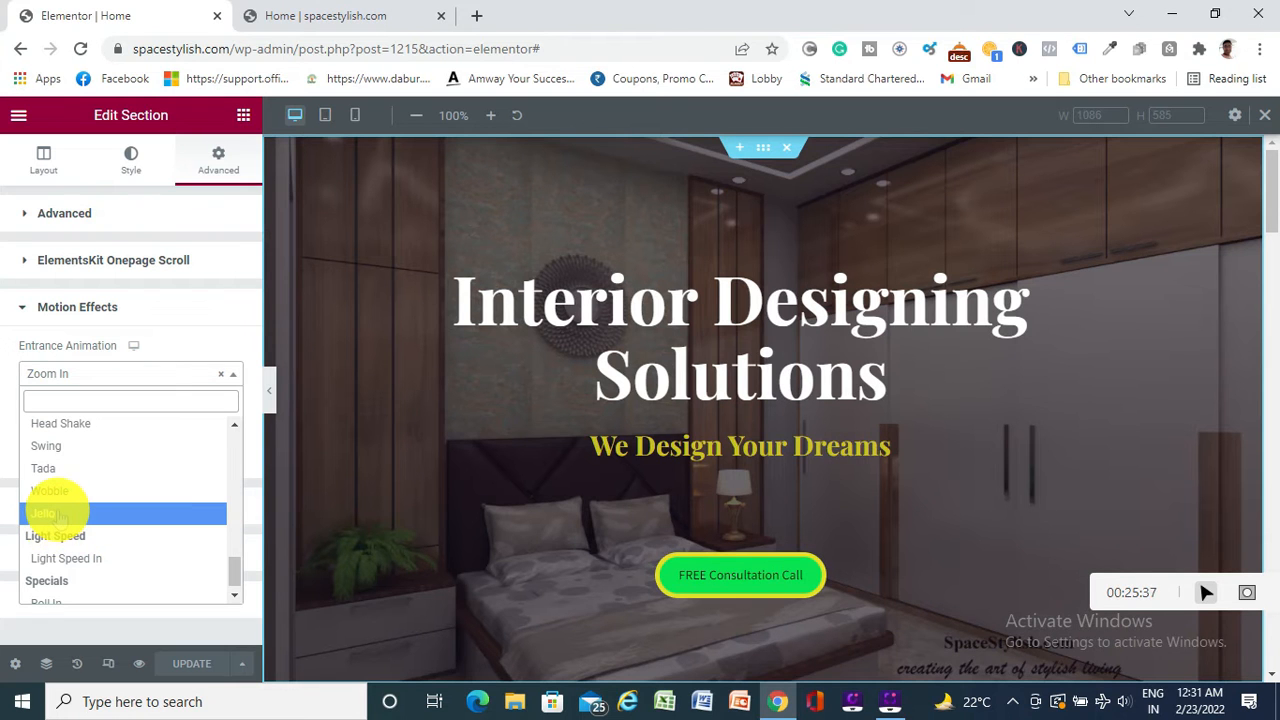
left_click(45, 514)
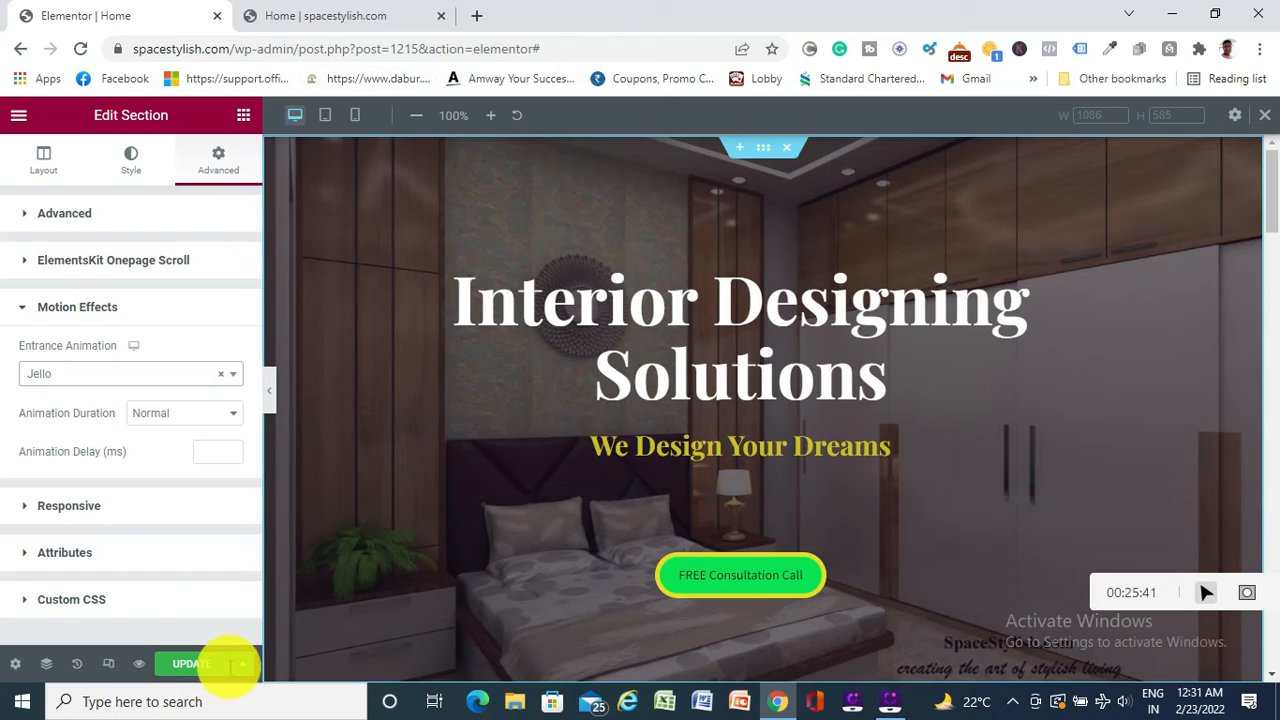
left_click(195, 663)
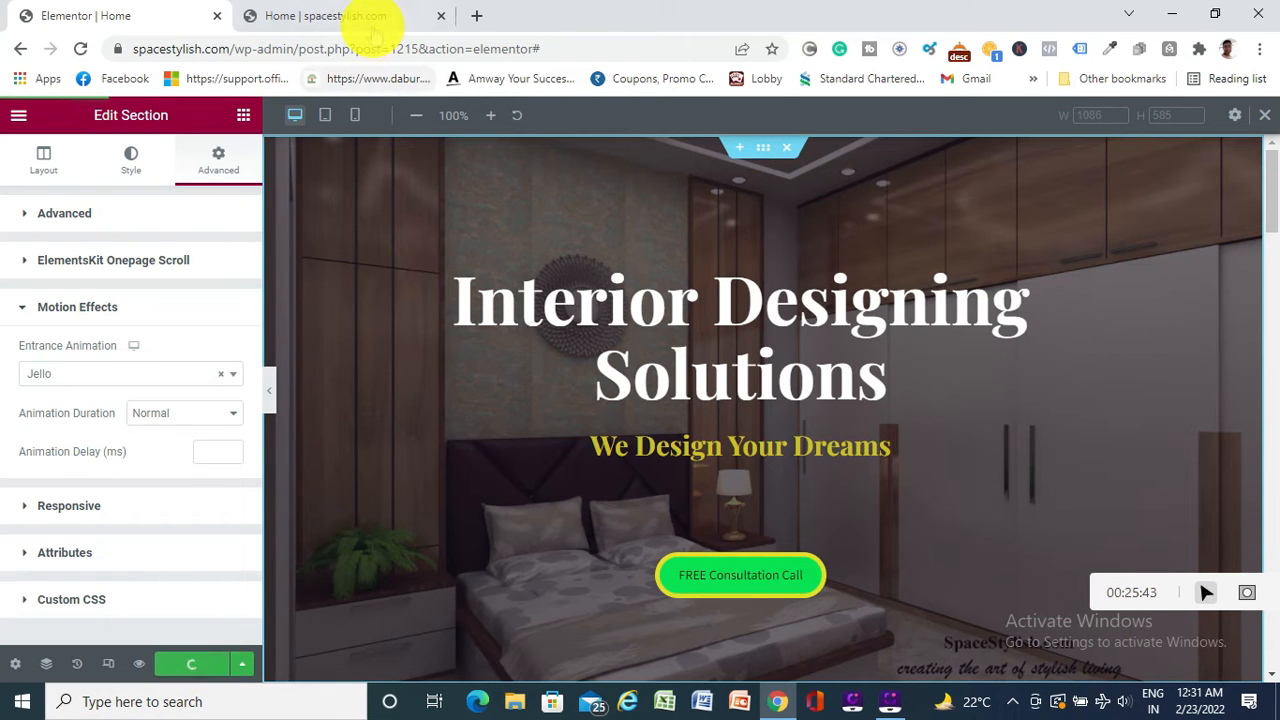
left_click(345, 16)
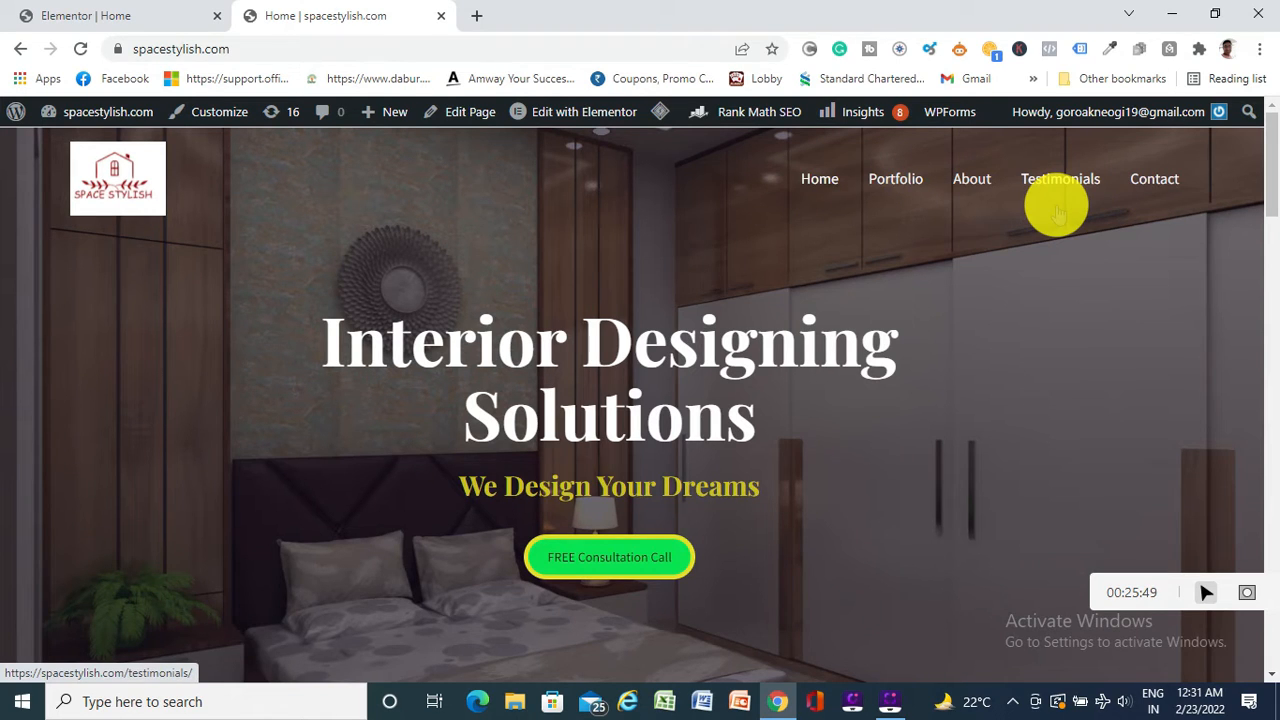
left_click(895, 185)
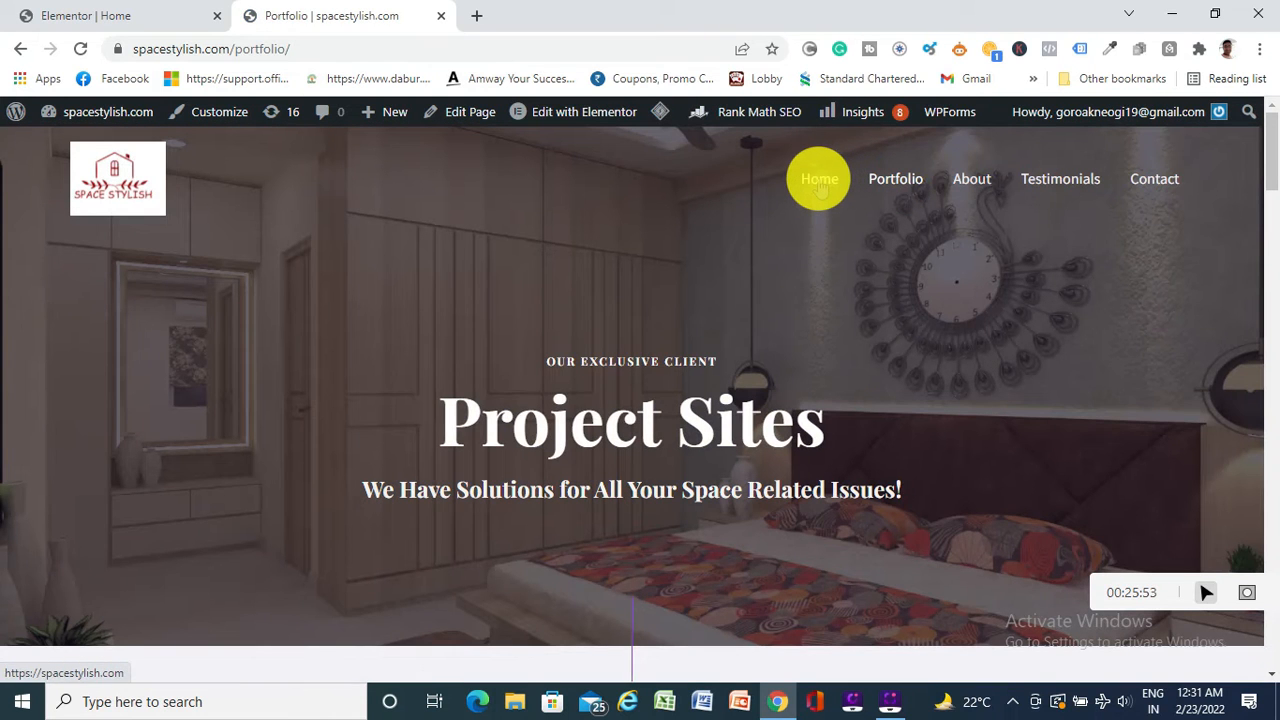
left_click(820, 189)
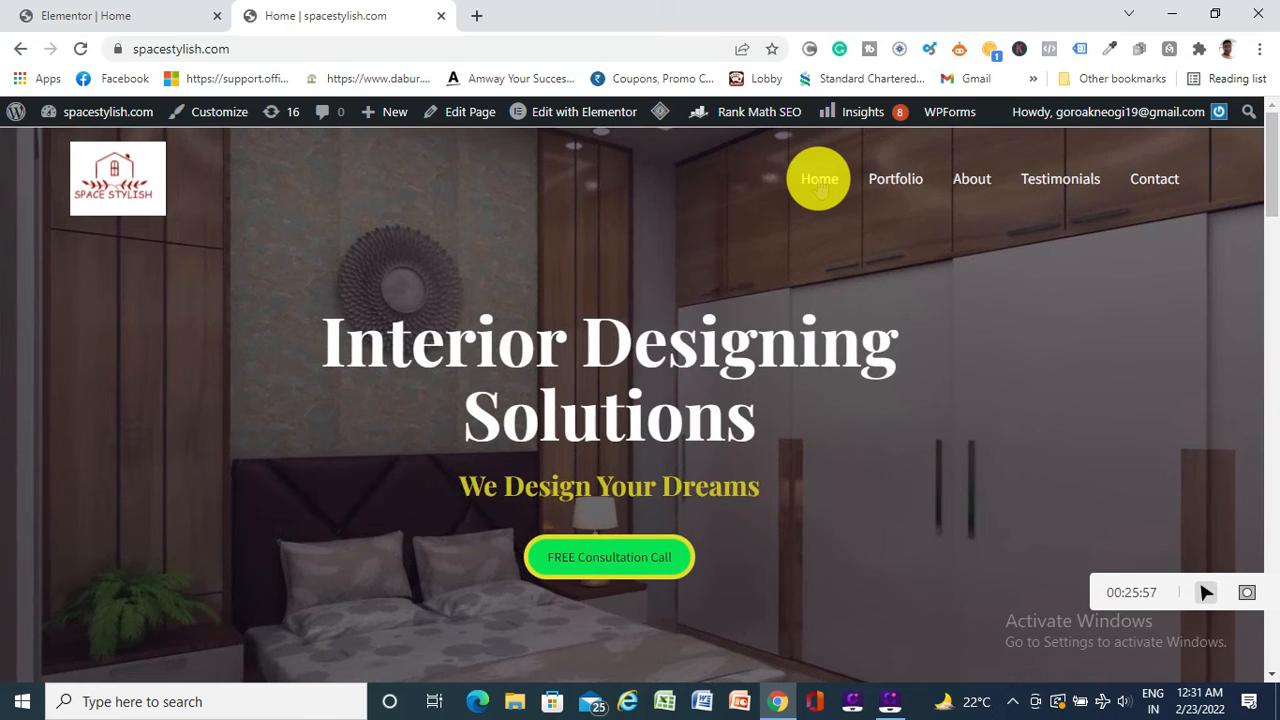
left_click(166, 14)
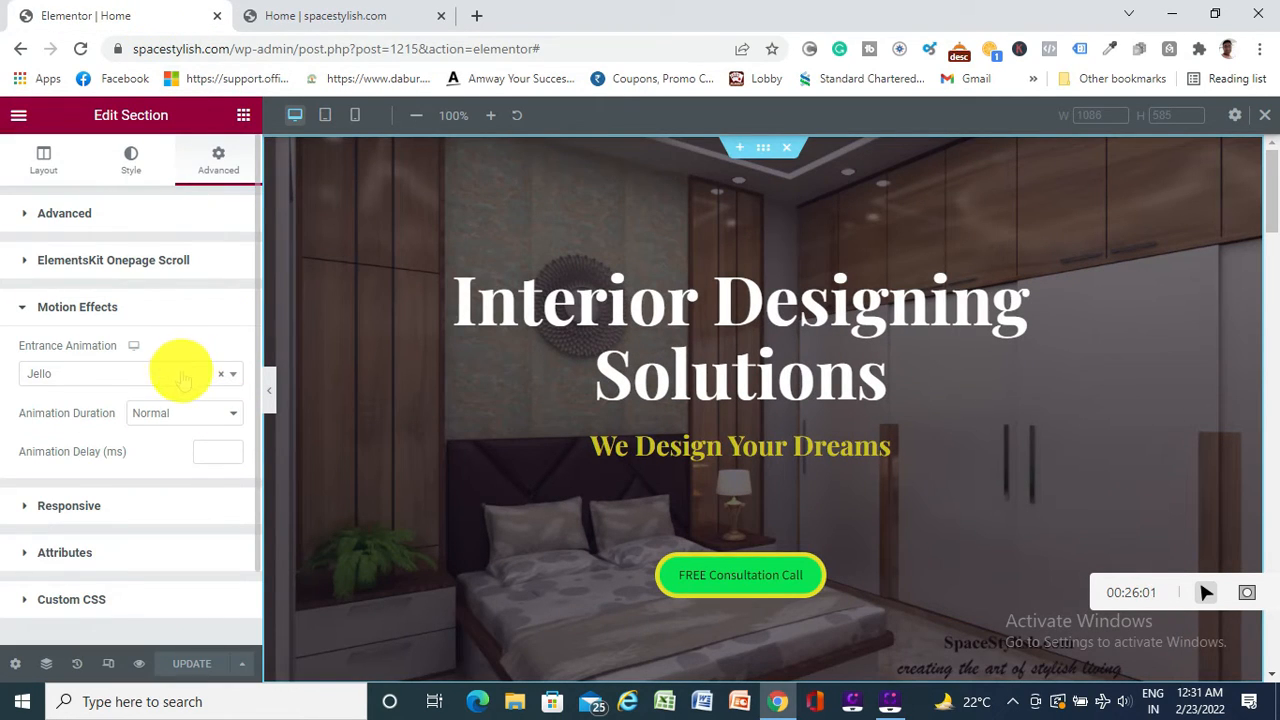
Clear the hero's entrance animation to None and save the page
left_click(232, 378)
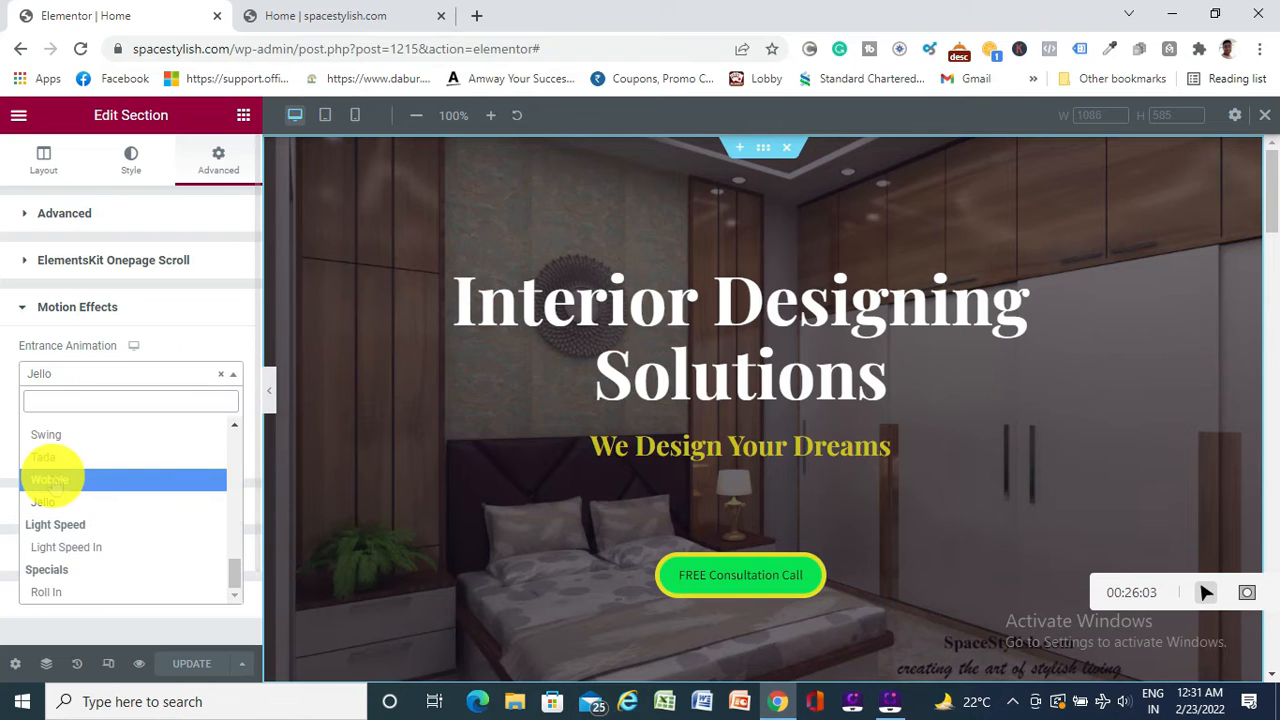
scroll(52, 476, "up", 10)
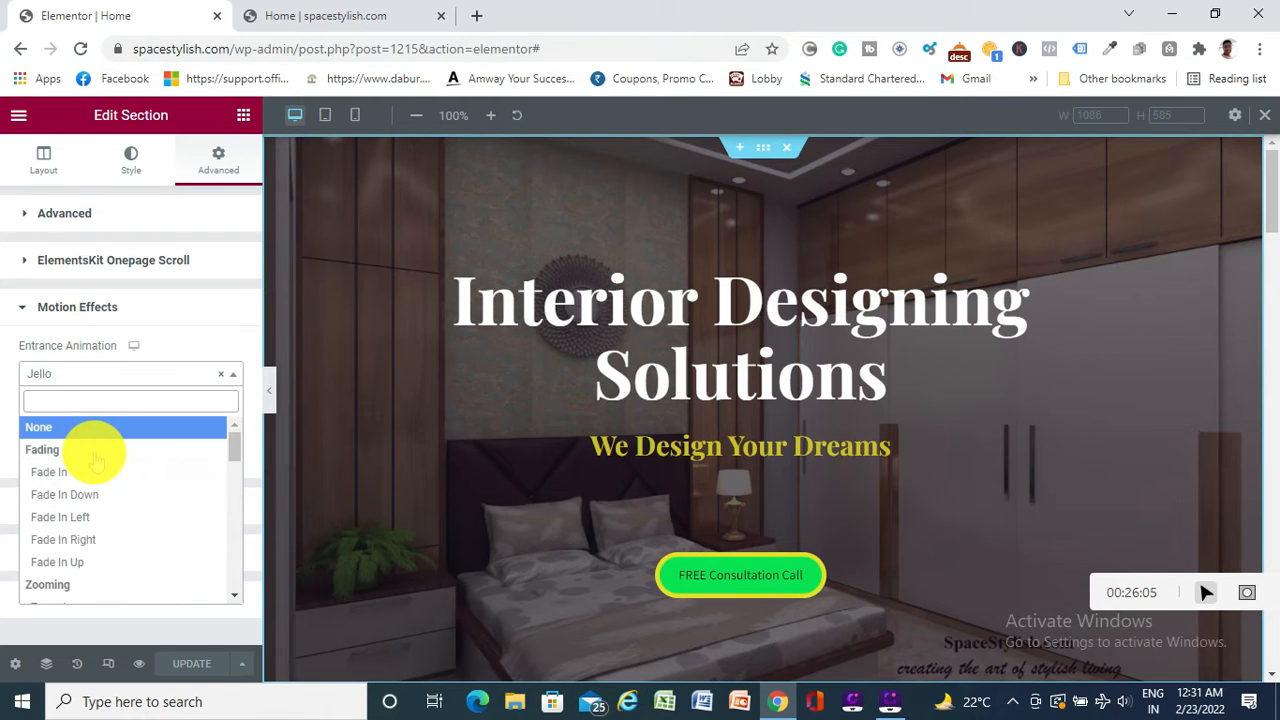
left_click(65, 426)
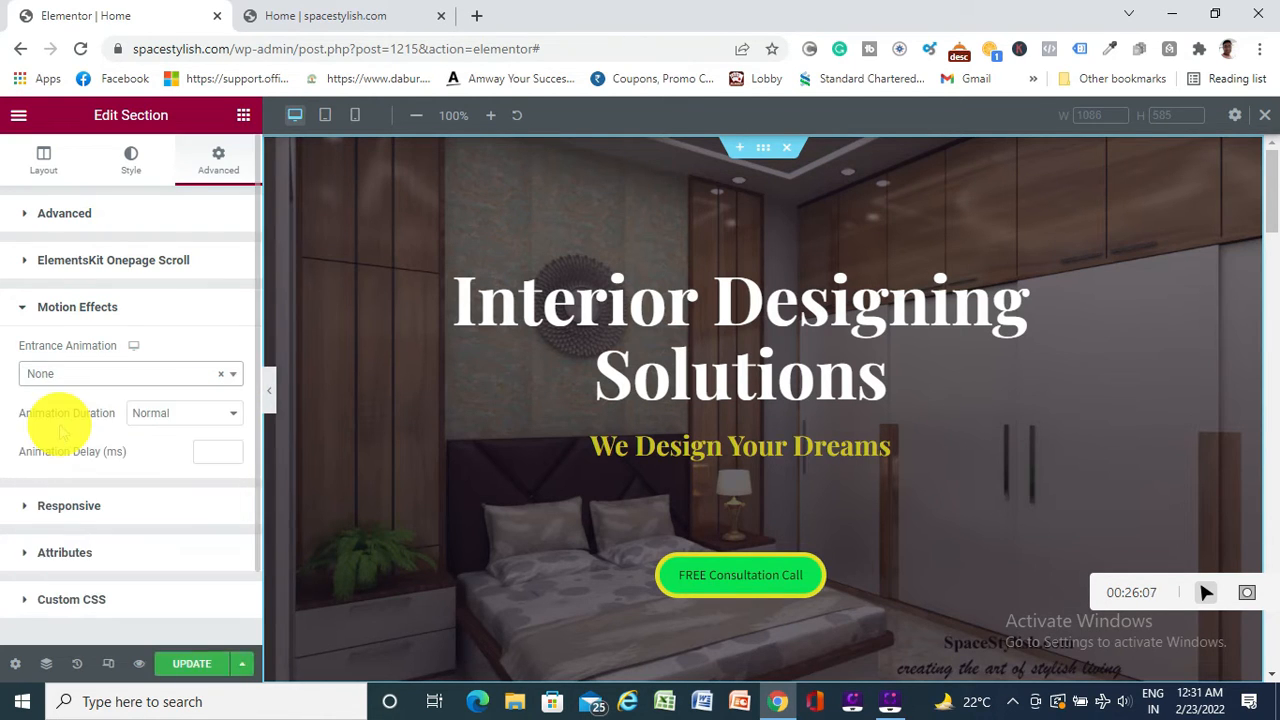
left_click(190, 663)
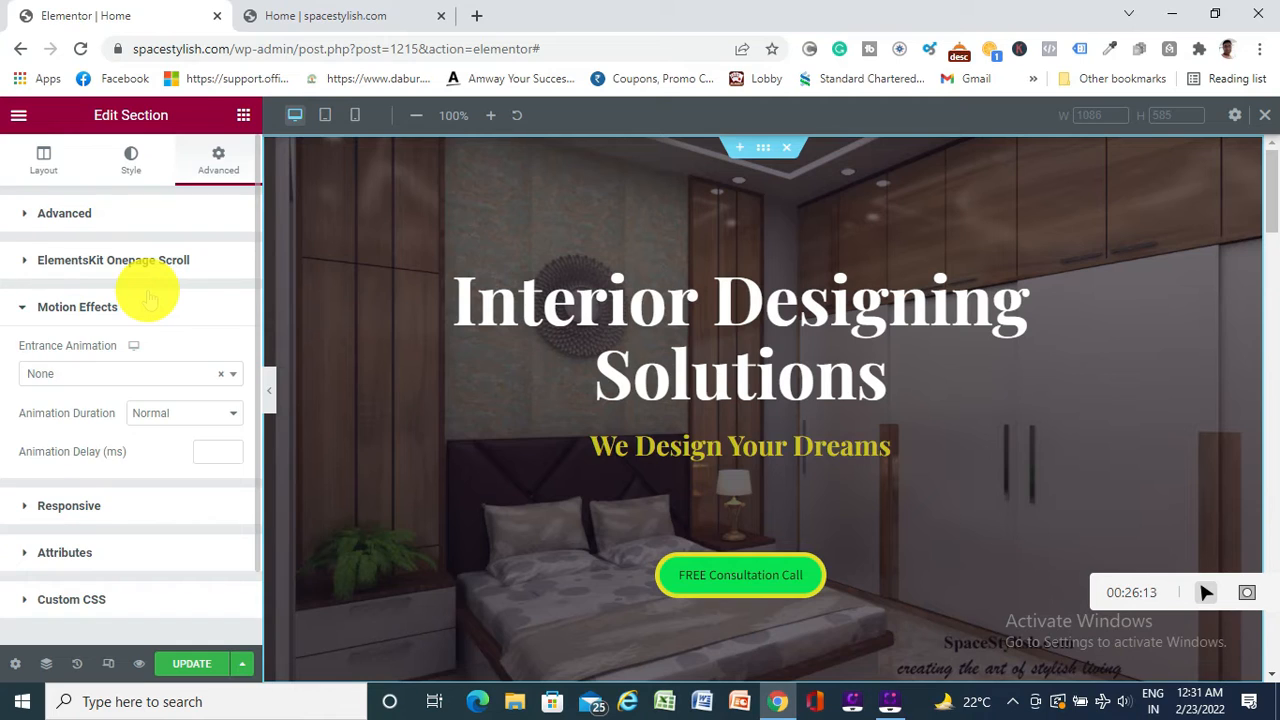
Return to the section's Layout settings, save again, and go back in the editor tab
scroll(148, 293, "down", 2)
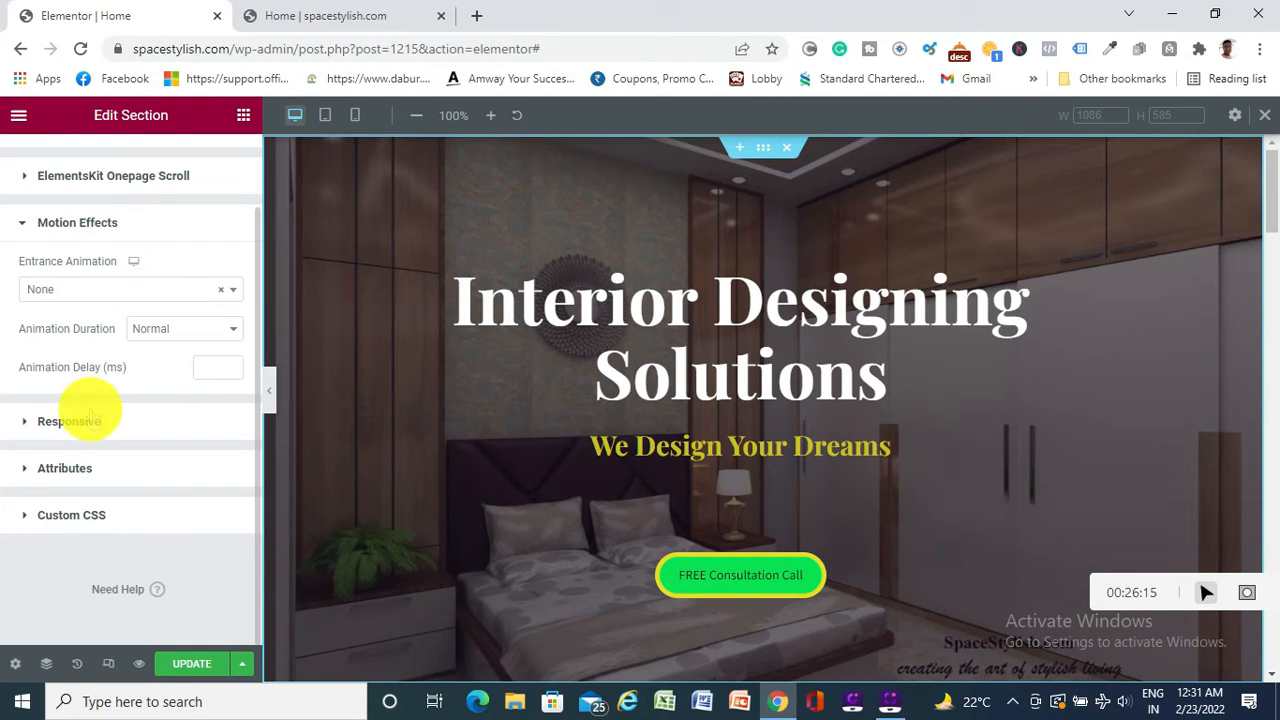
scroll(145, 520, "up", 2)
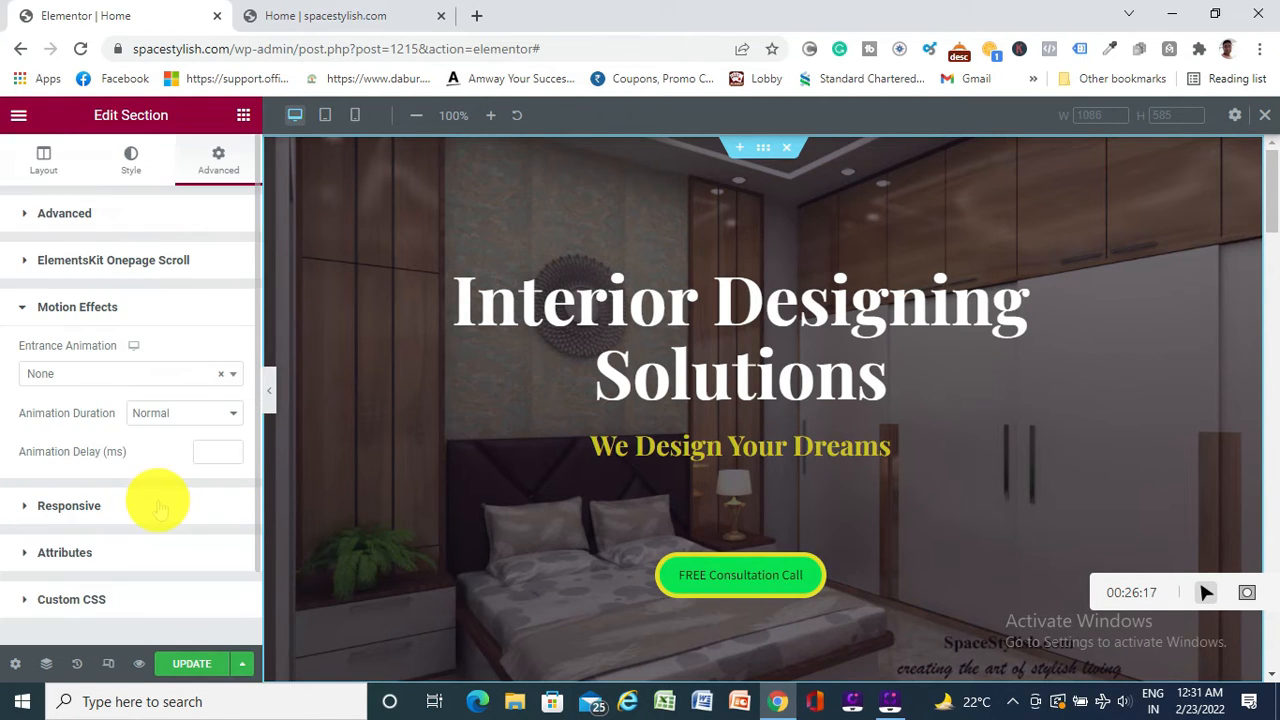
left_click(43, 155)
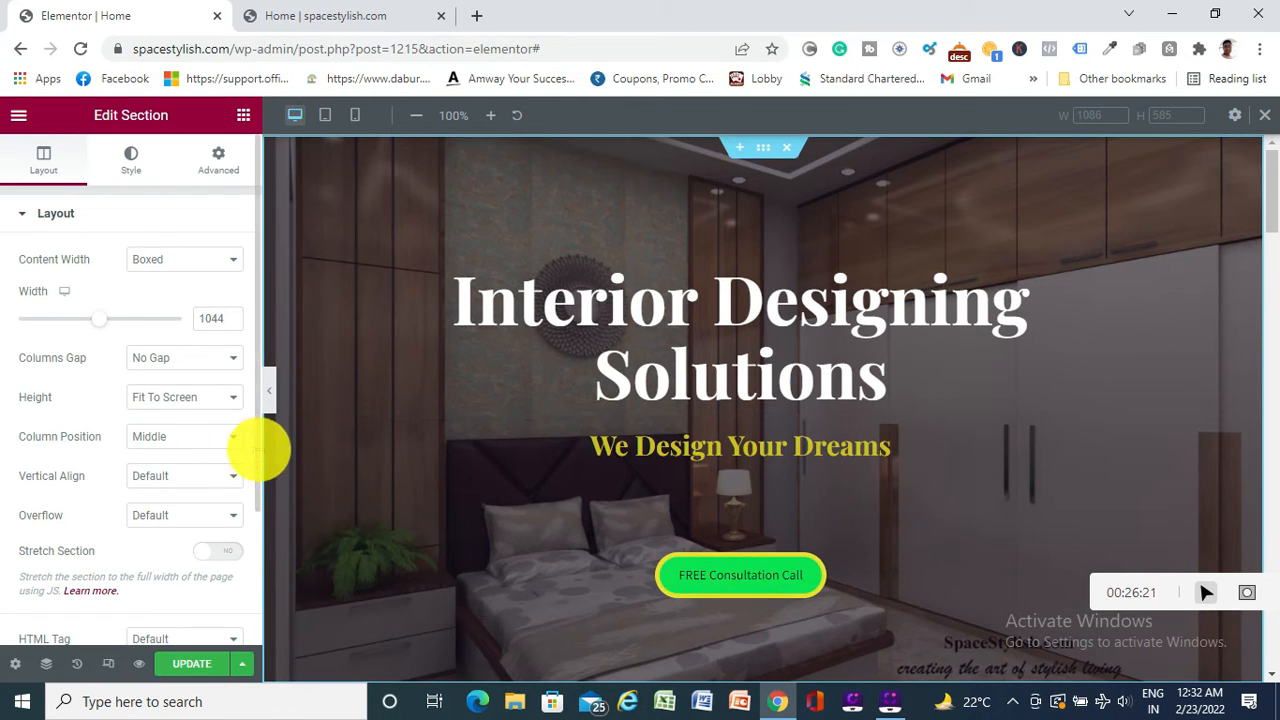
left_click(196, 666)
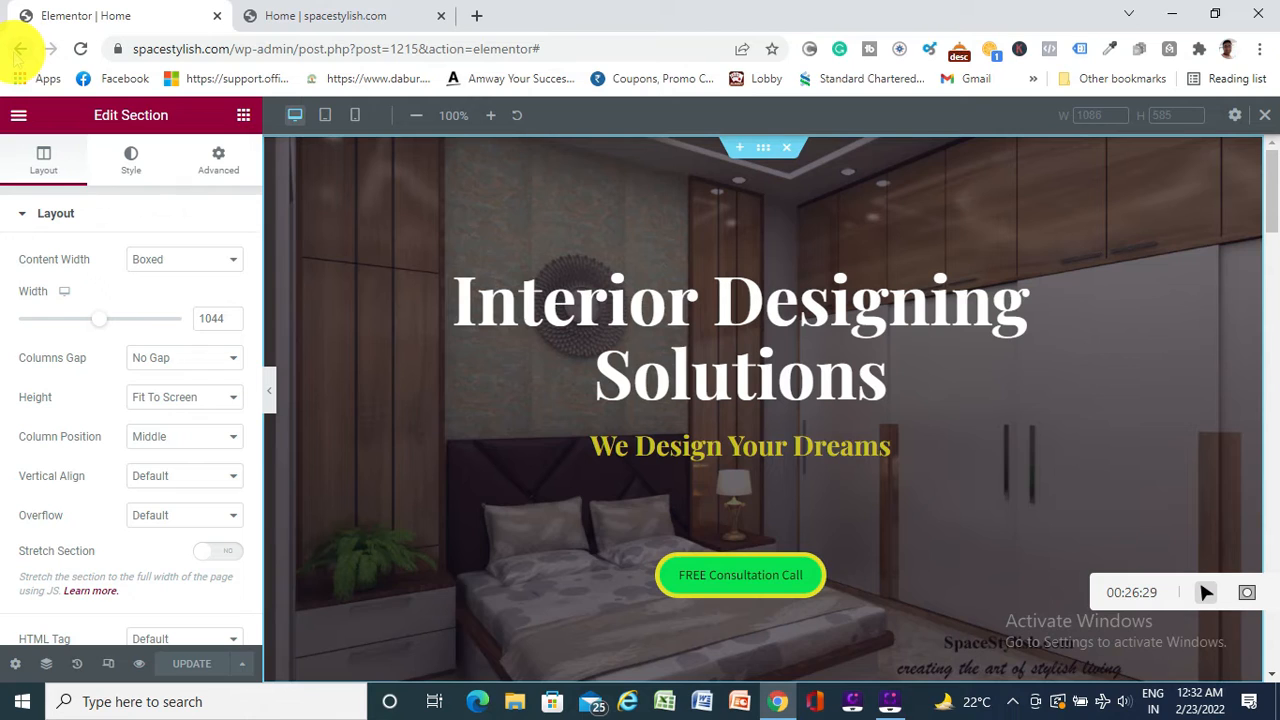
left_click(18, 50)
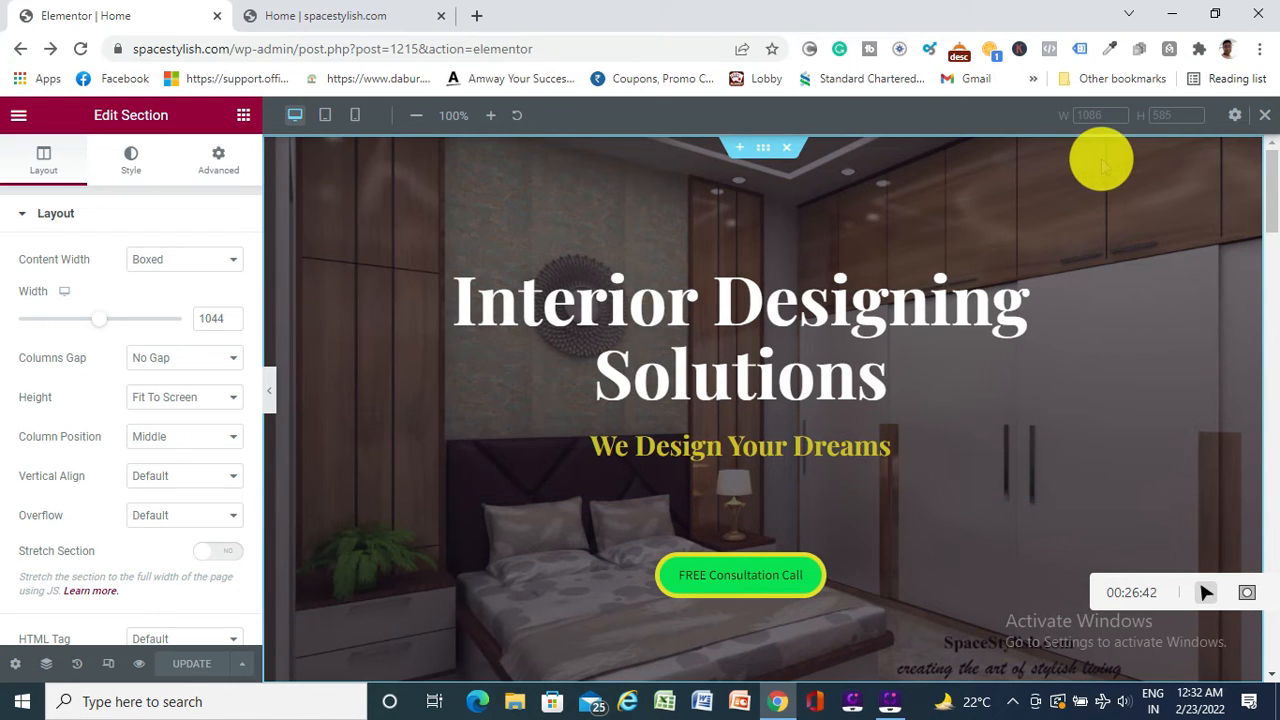
Check the footer on the live site tab, then scroll to the footer in the editor
left_click(330, 18)
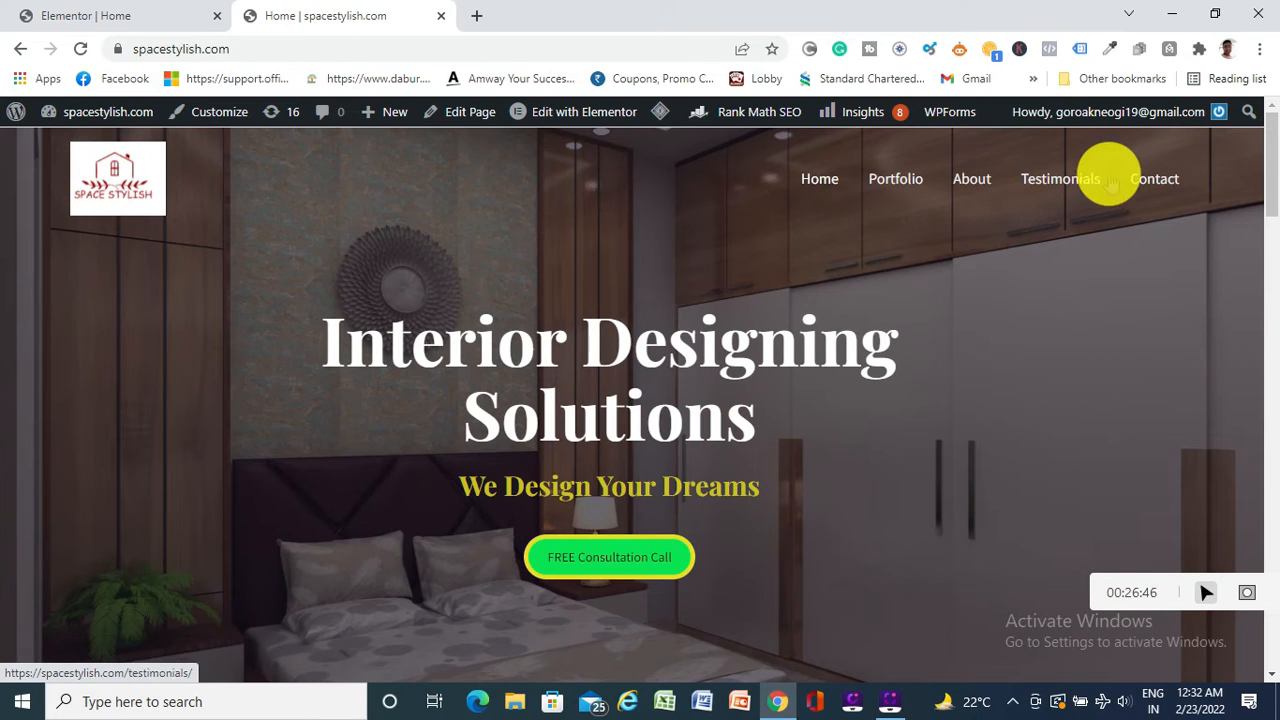
scroll(663, 391, "down", 15)
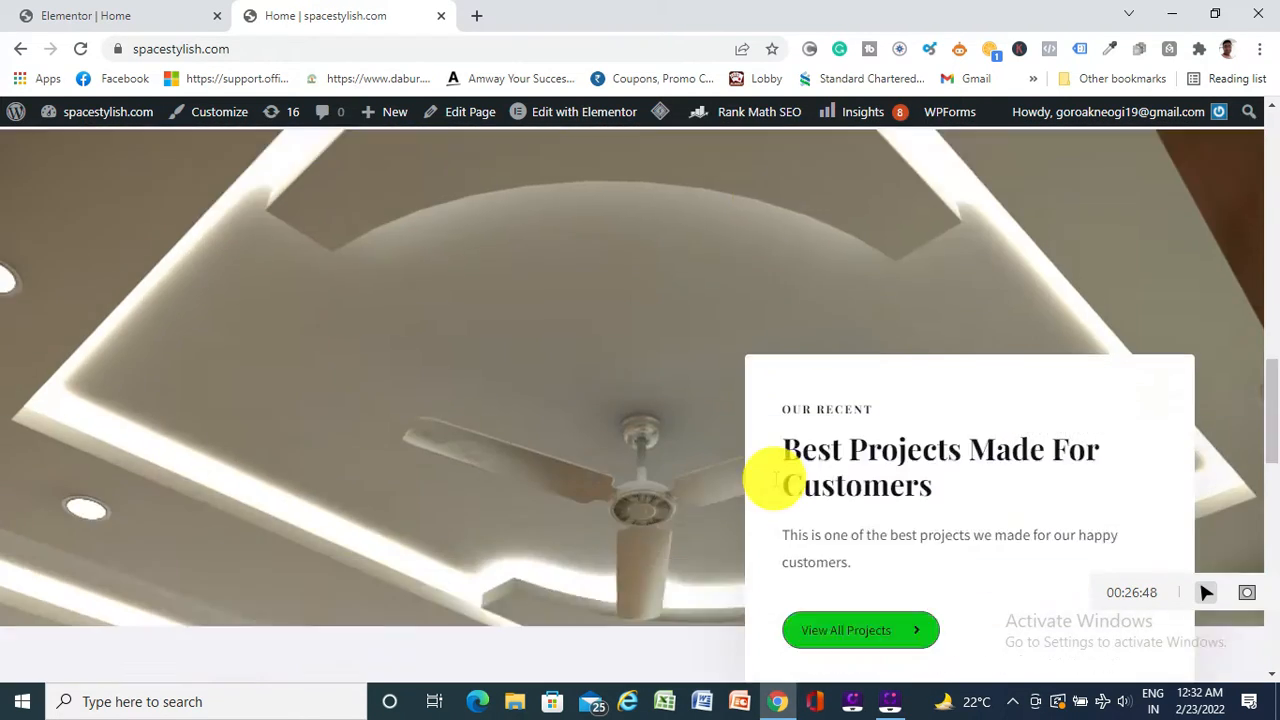
scroll(836, 512, "down", 5)
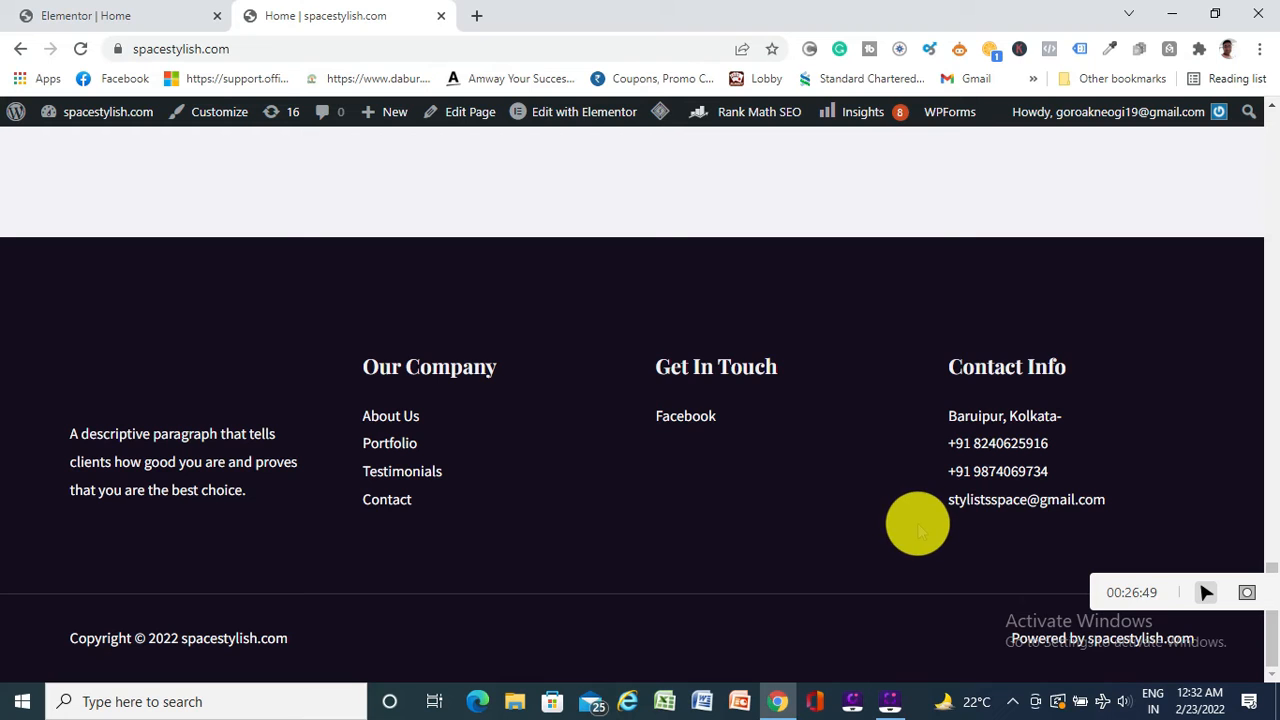
left_click(105, 16)
scroll(694, 229, "down", 15)
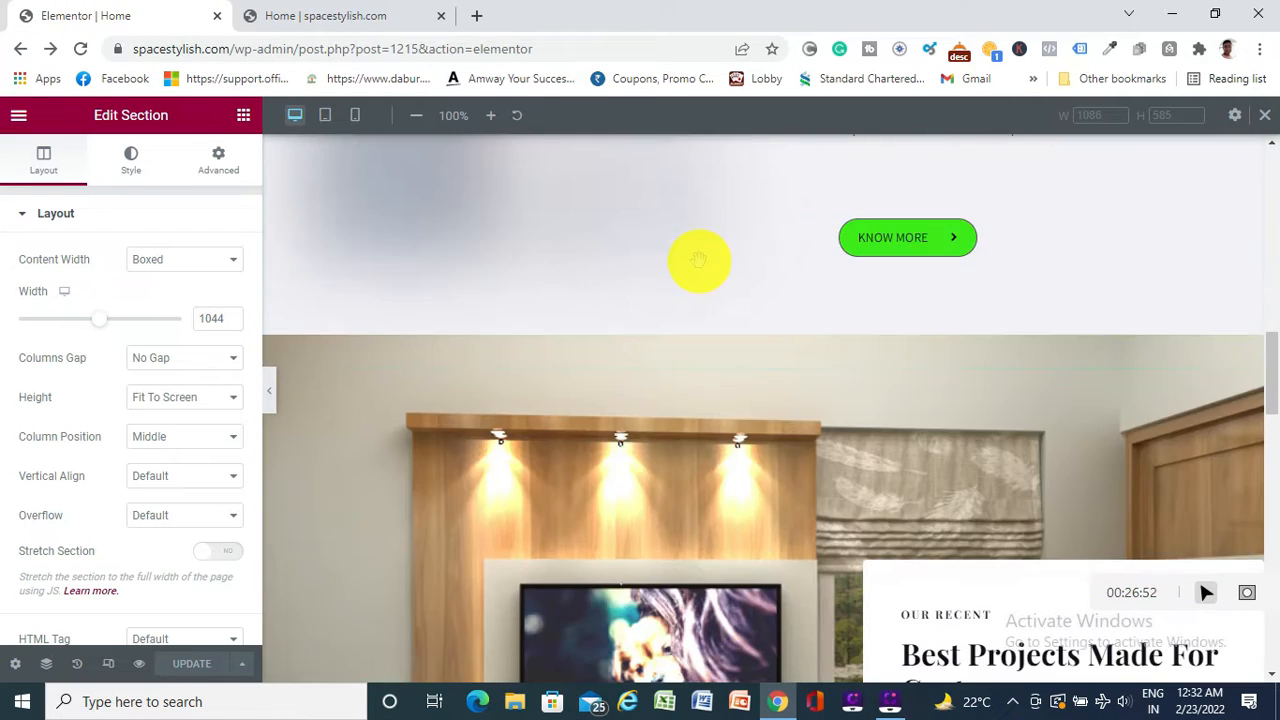
scroll(699, 283, "down", 4)
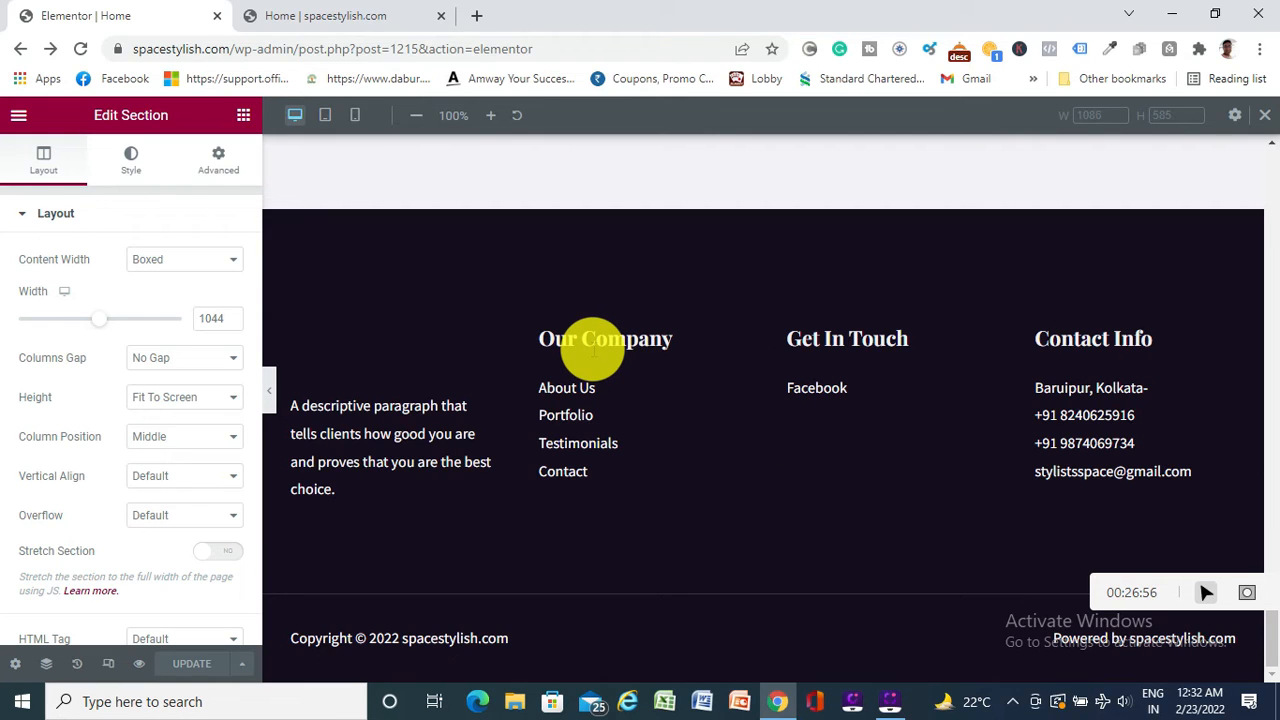
Click into the Get In Touch, Contact Info and Our Company footer headings, then exit the editor
left_click(820, 340)
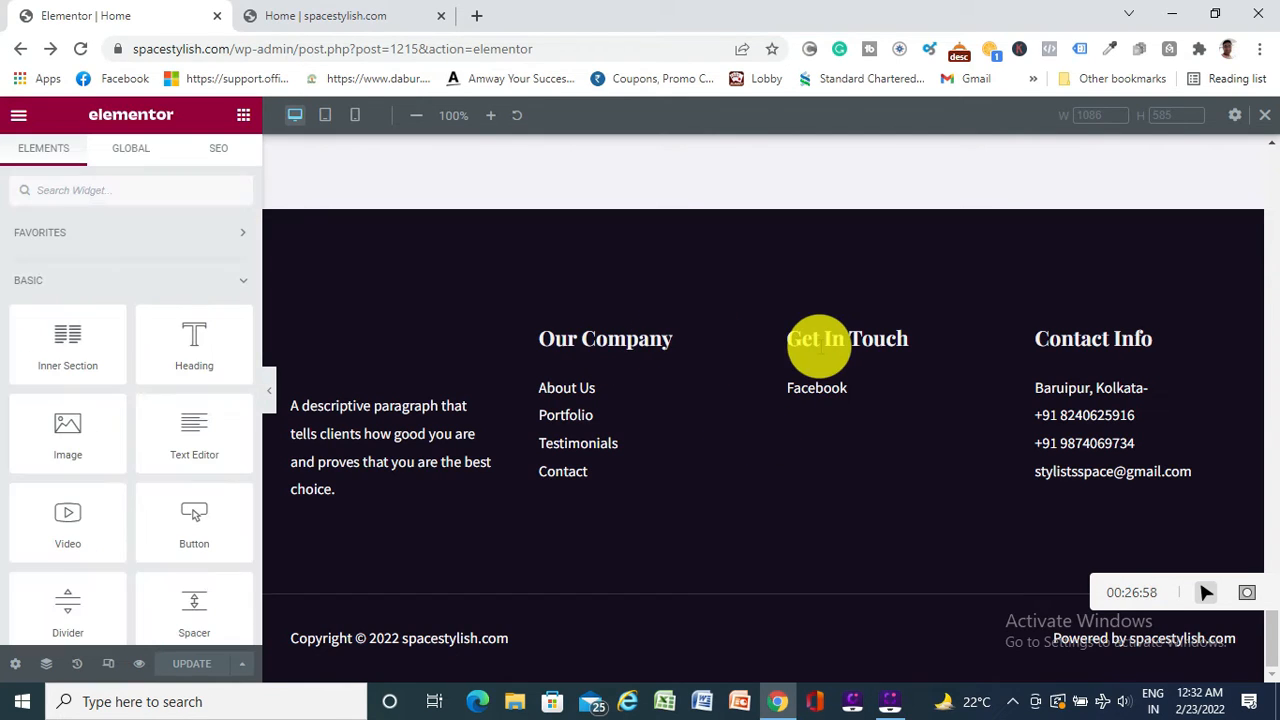
double_click(1117, 338)
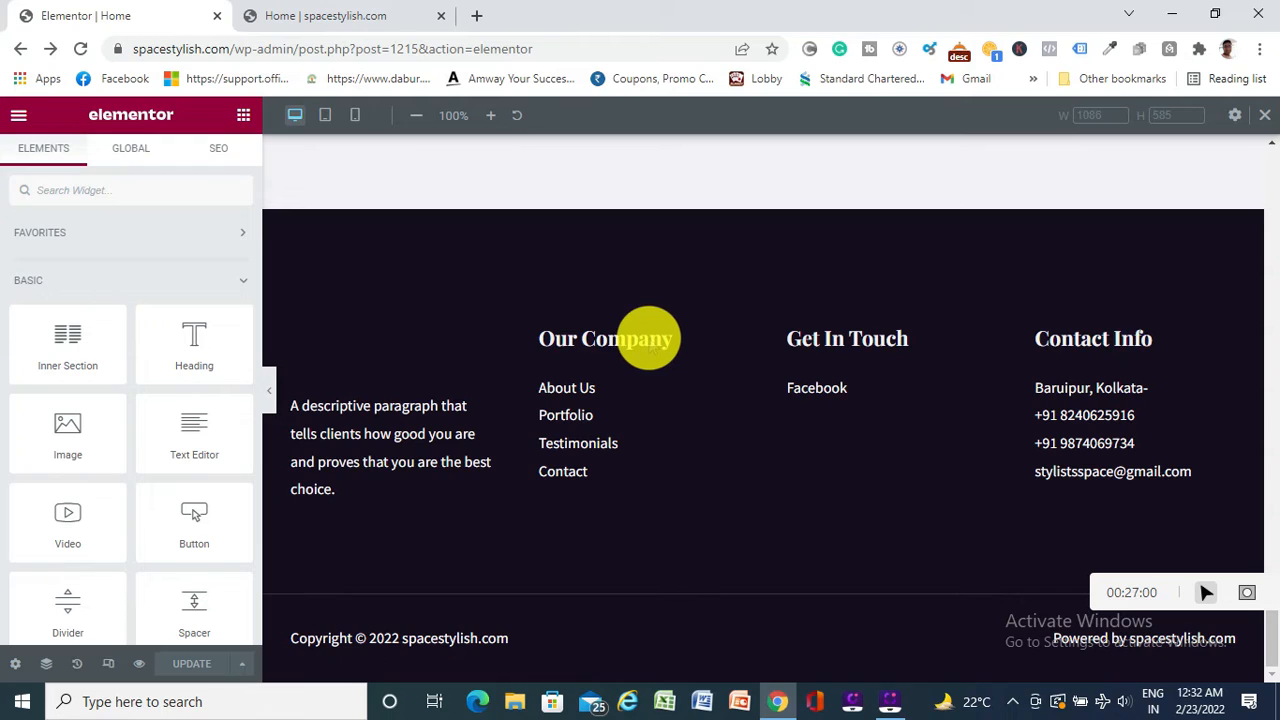
double_click(649, 338)
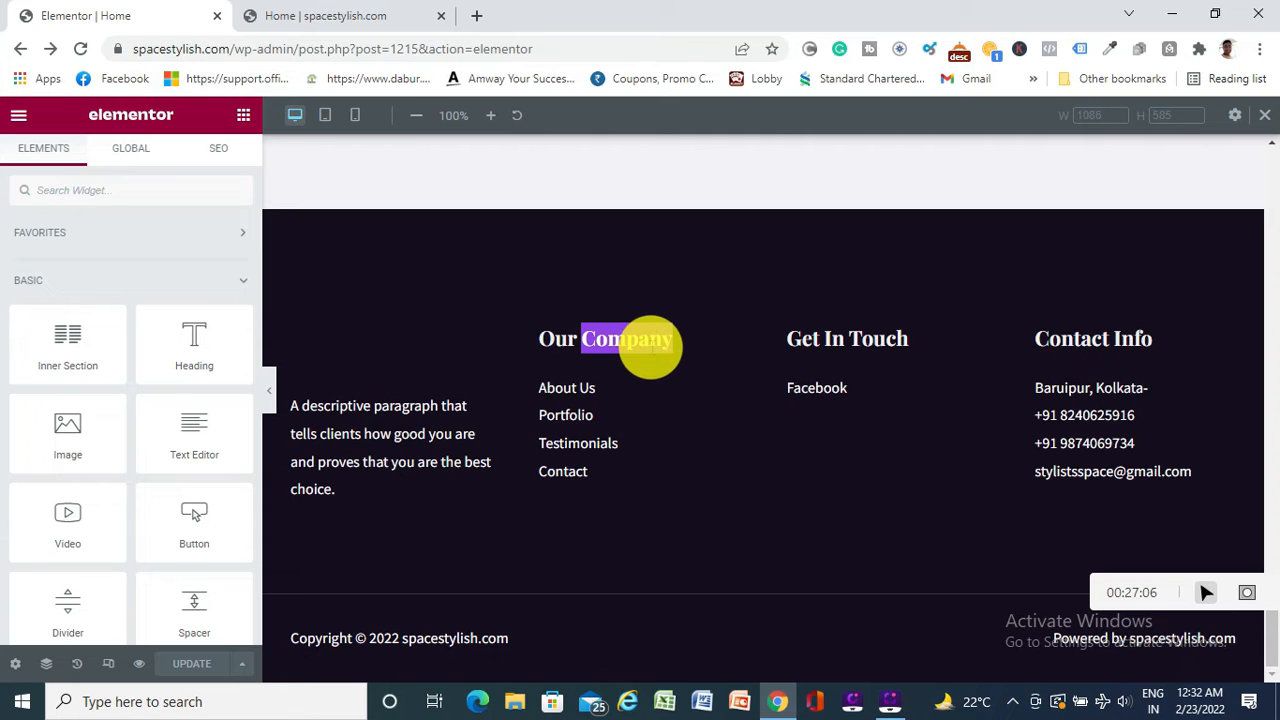
scroll(414, 149, "up", 5)
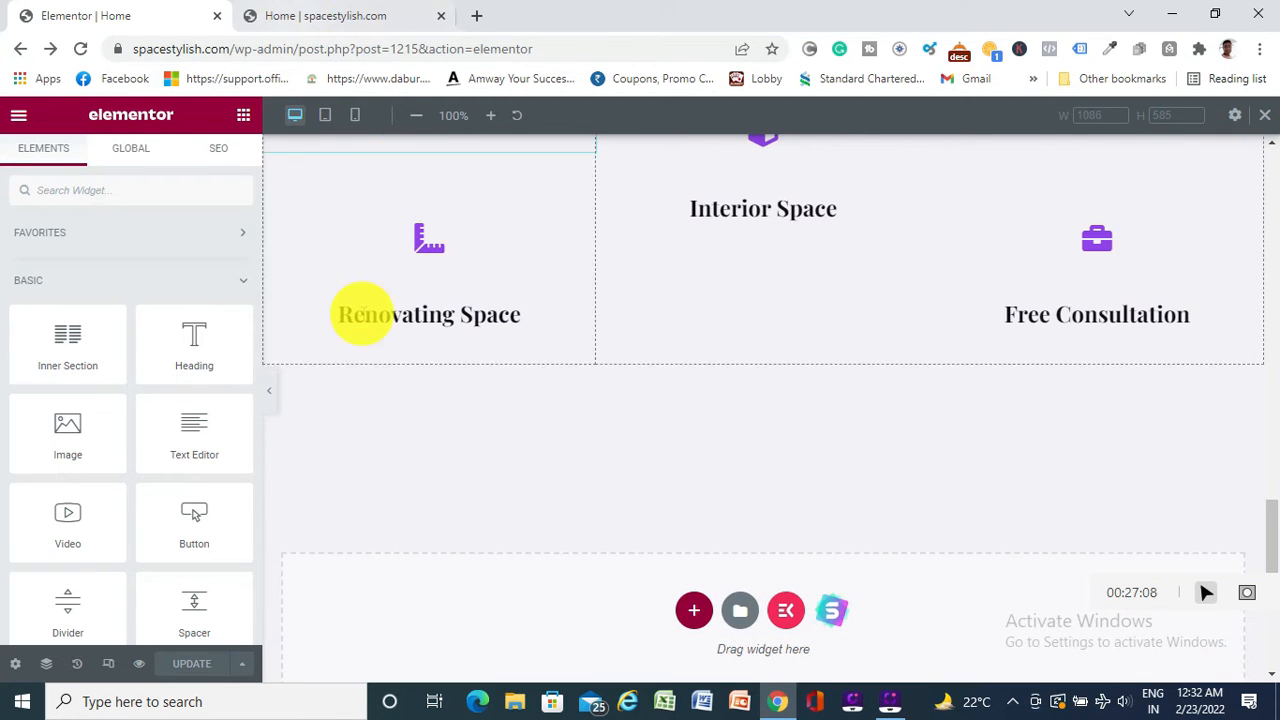
scroll(361, 337, "up", 5)
scroll(361, 337, "up", 5)
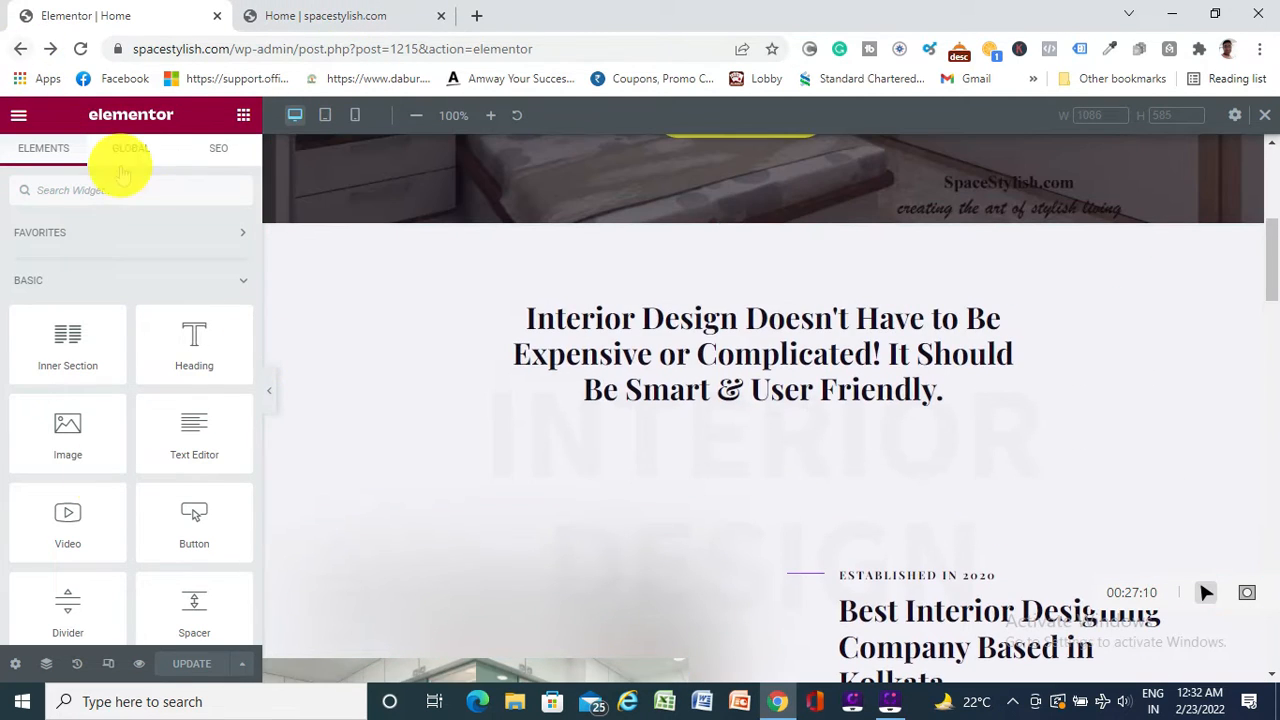
left_click(20, 48)
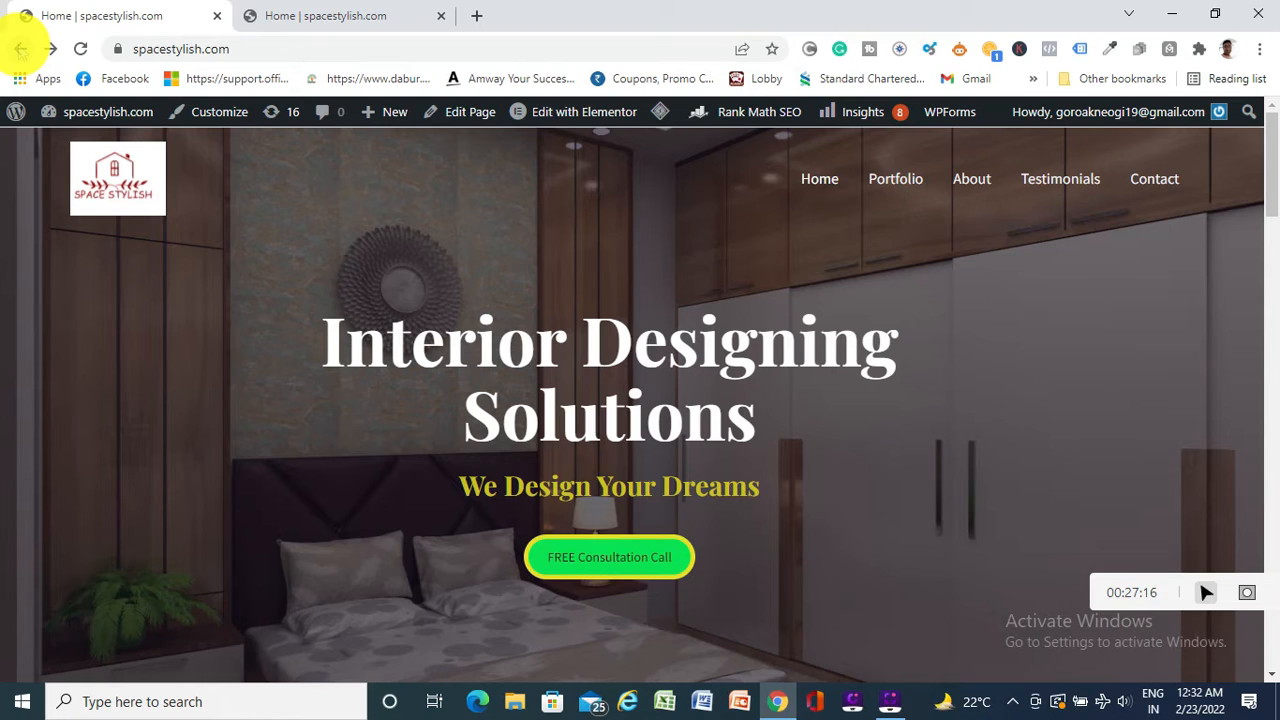
Open the Astra theme customizer for spacestylish.com from the admin bar
mouse_move(608, 118)
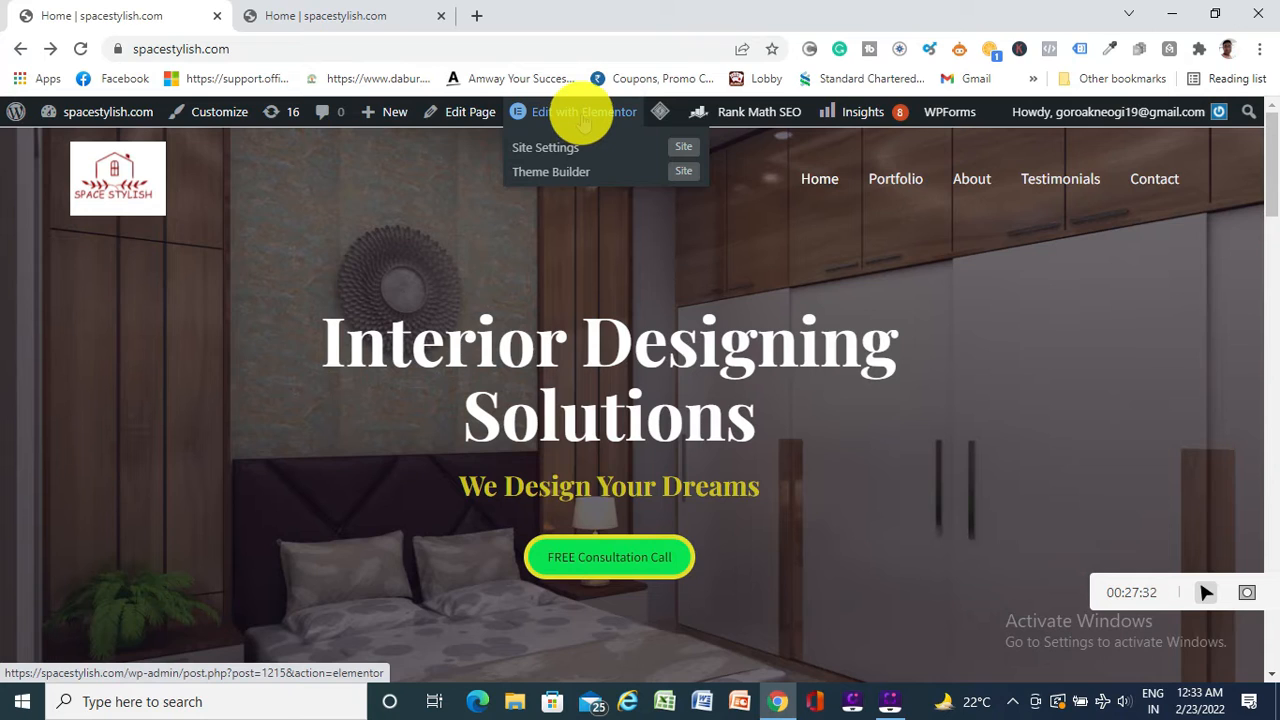
left_click(218, 115)
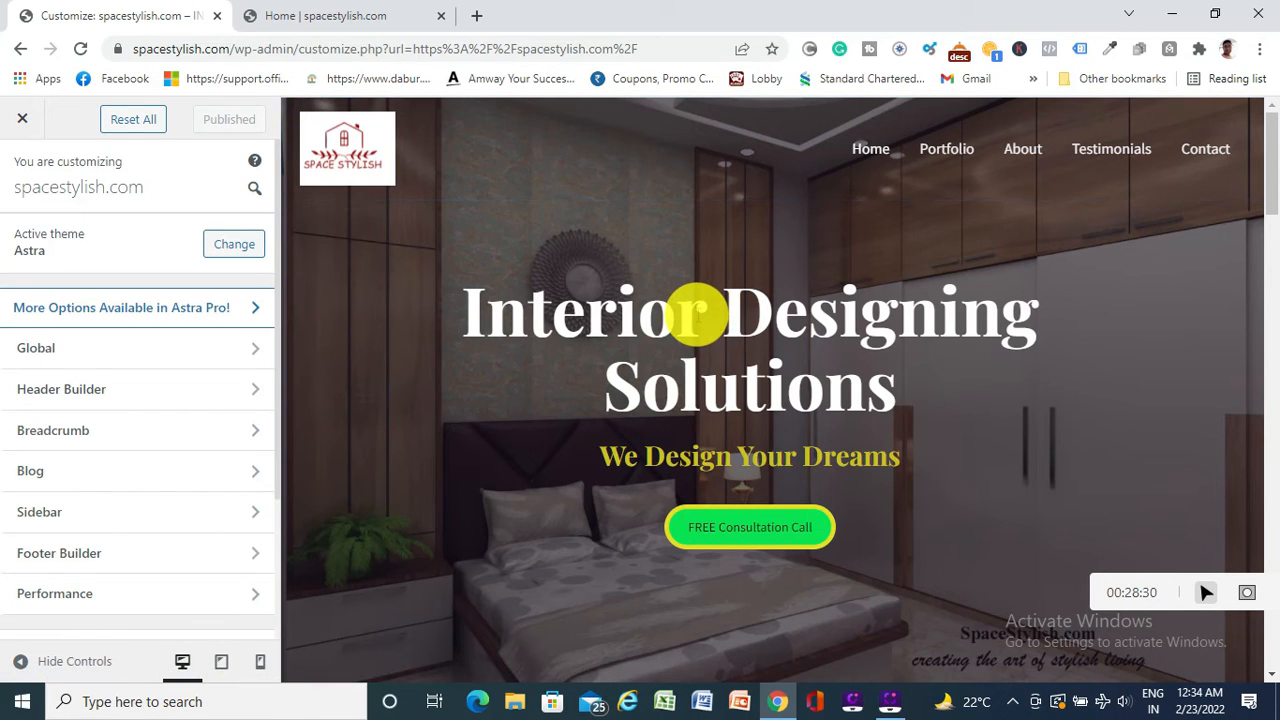
scroll(696, 313, "down", 20)
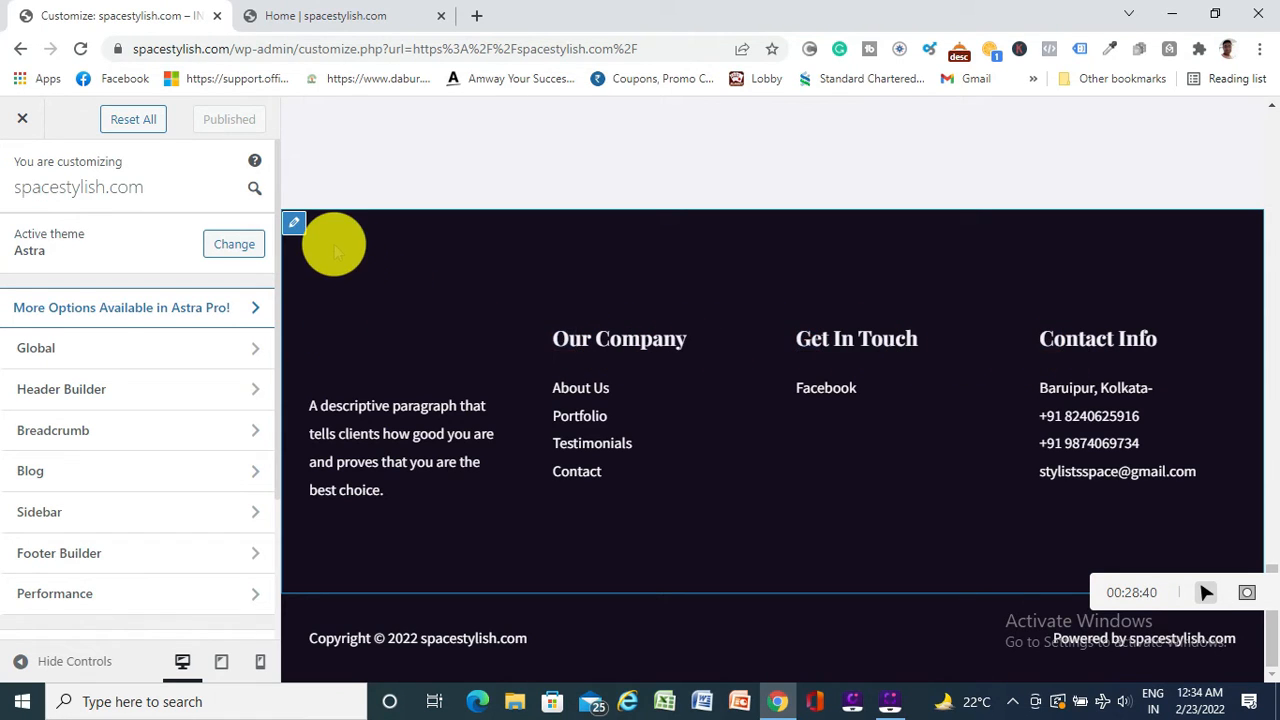
scroll(552, 400, "up", 4)
scroll(552, 400, "up", 15)
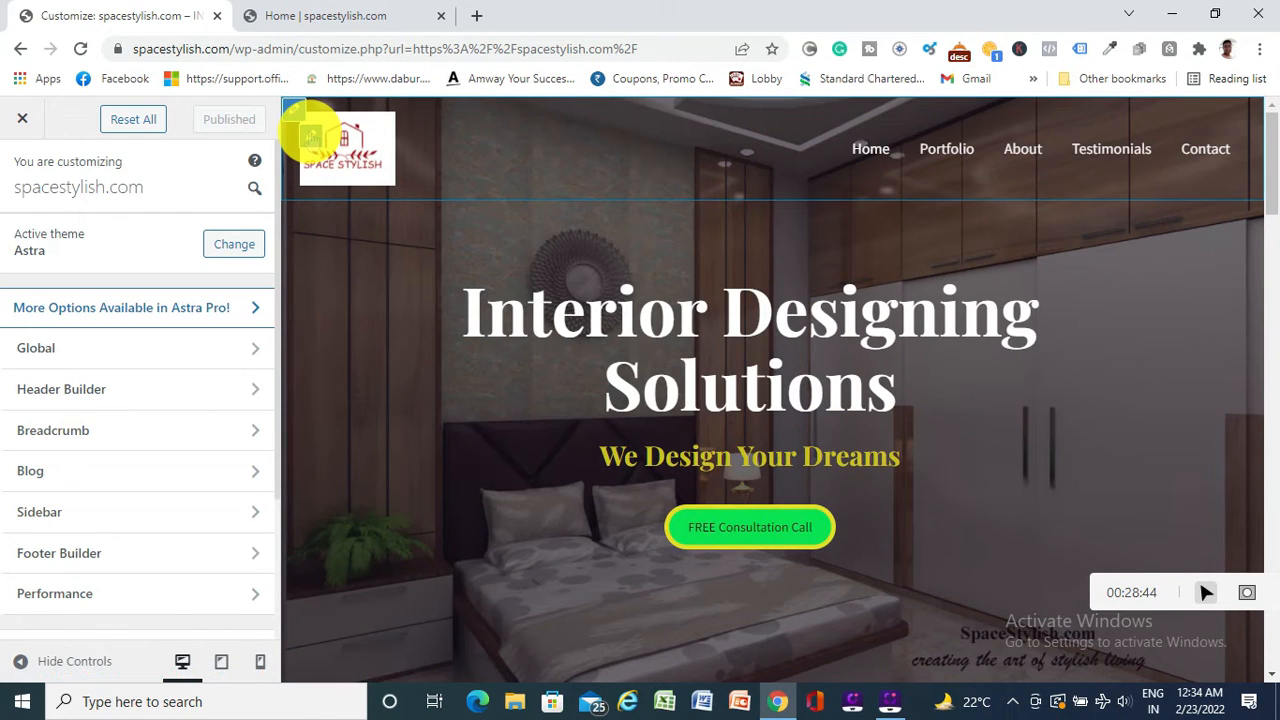
Remove the transparent header's logo image in Header Builder, publish, and view the live site
left_click(312, 137)
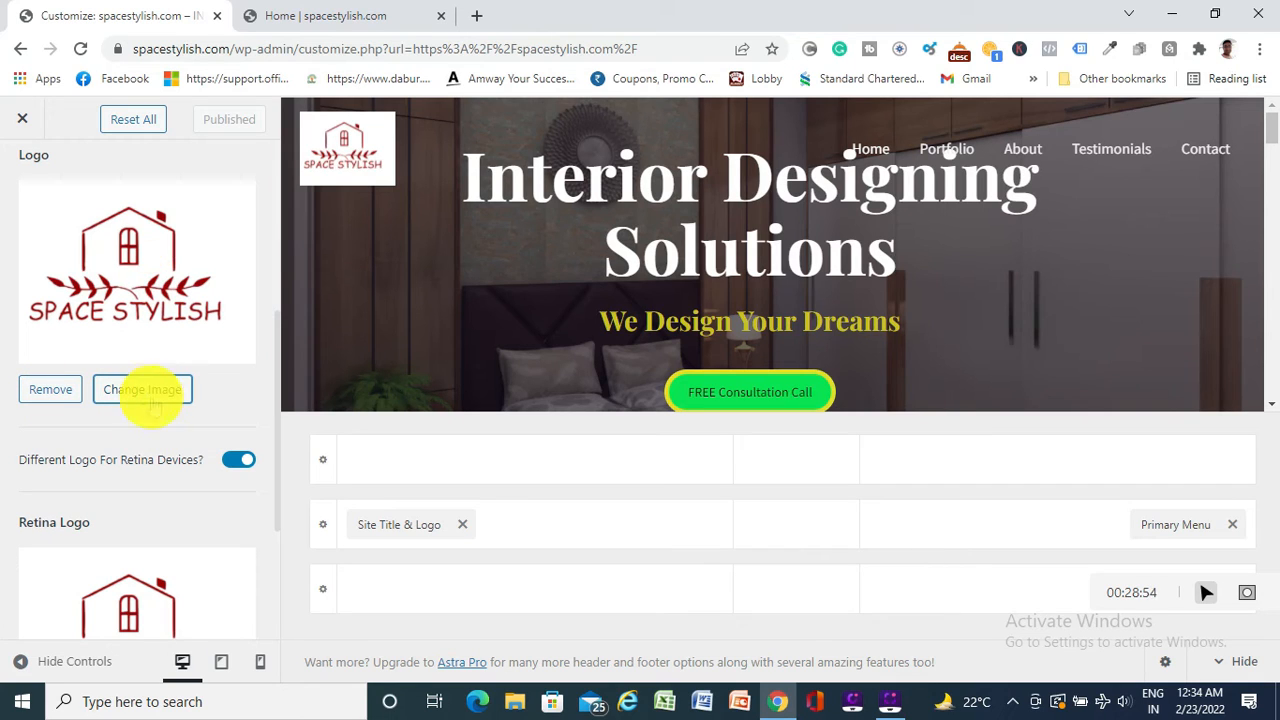
left_click(50, 390)
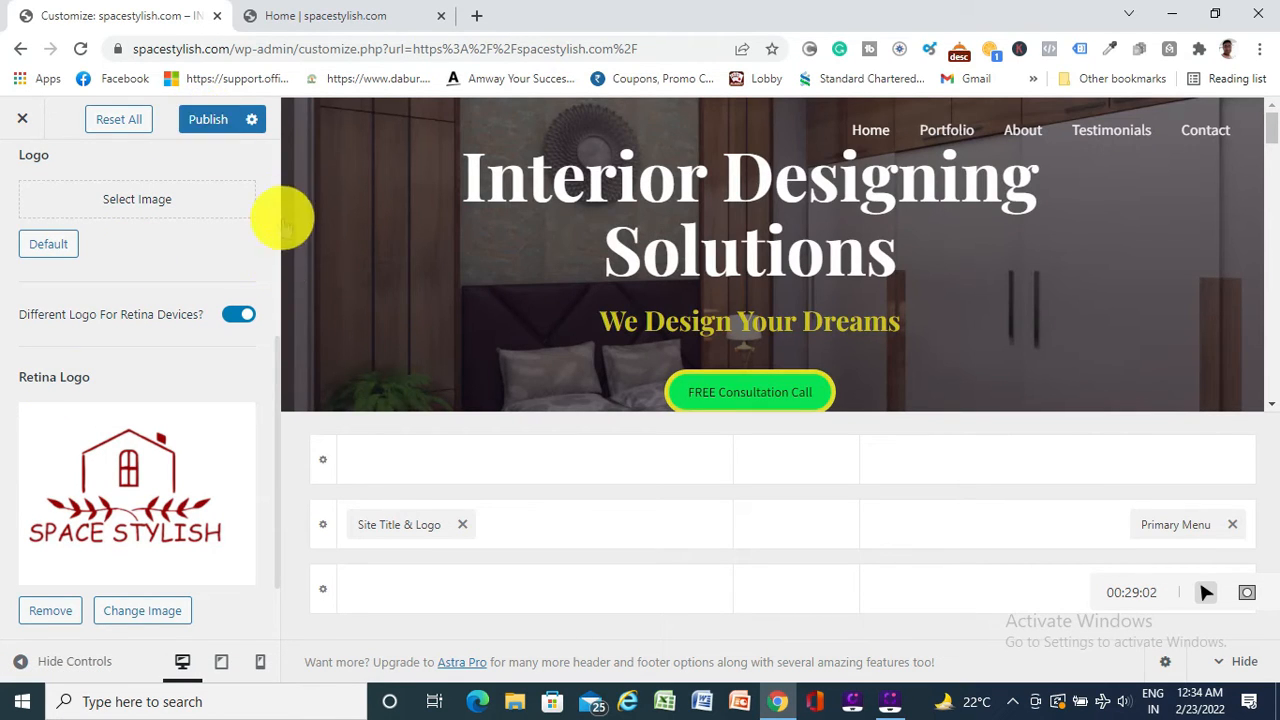
scroll(265, 485, "up", 3)
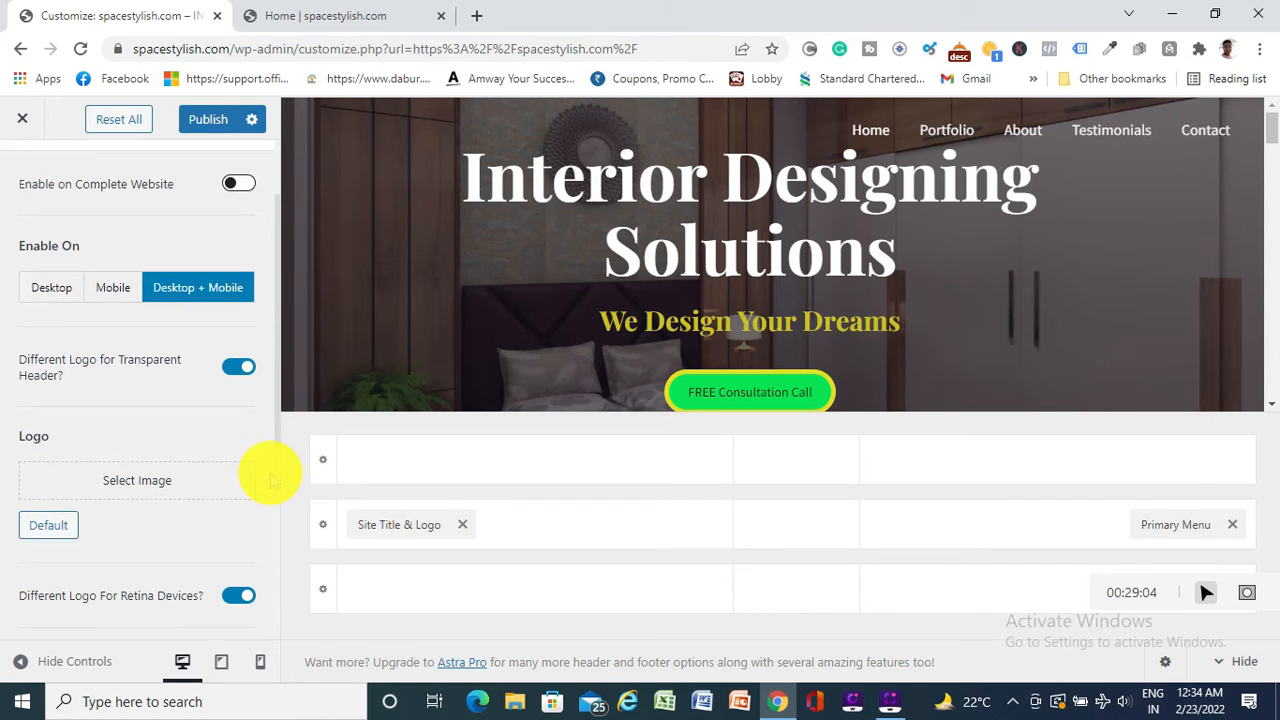
scroll(270, 480, "up", 1)
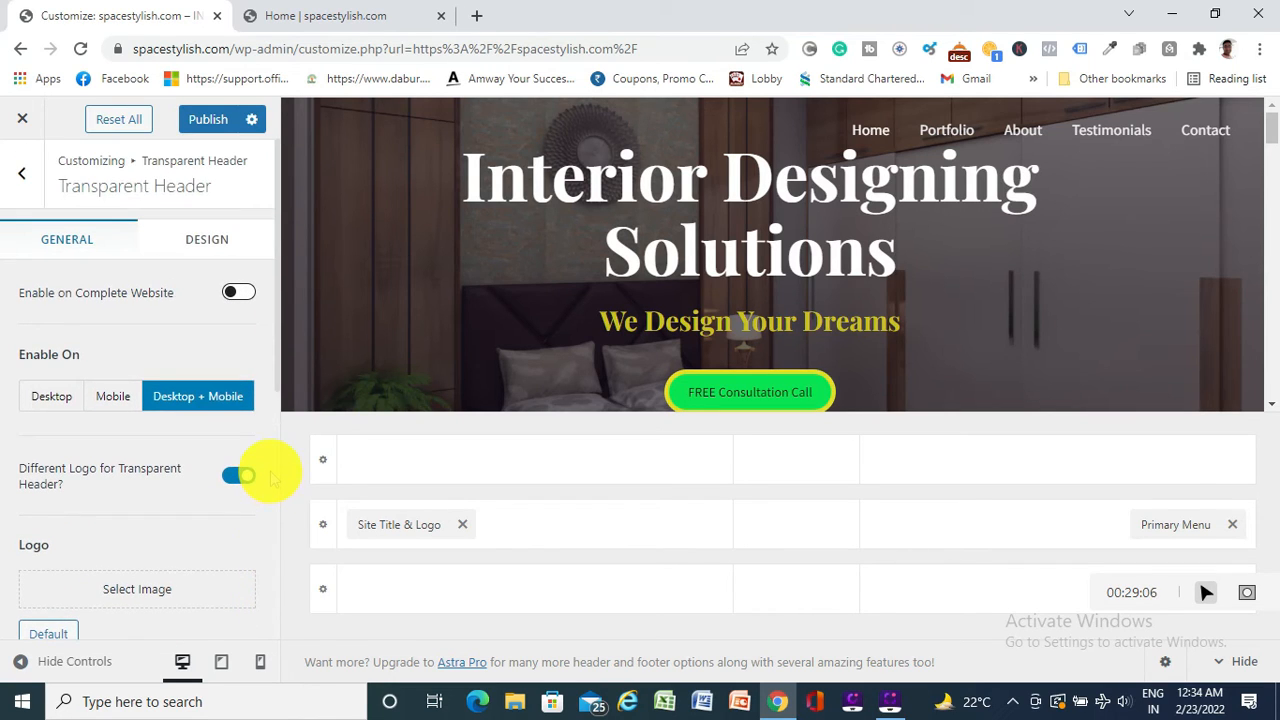
left_click(208, 120)
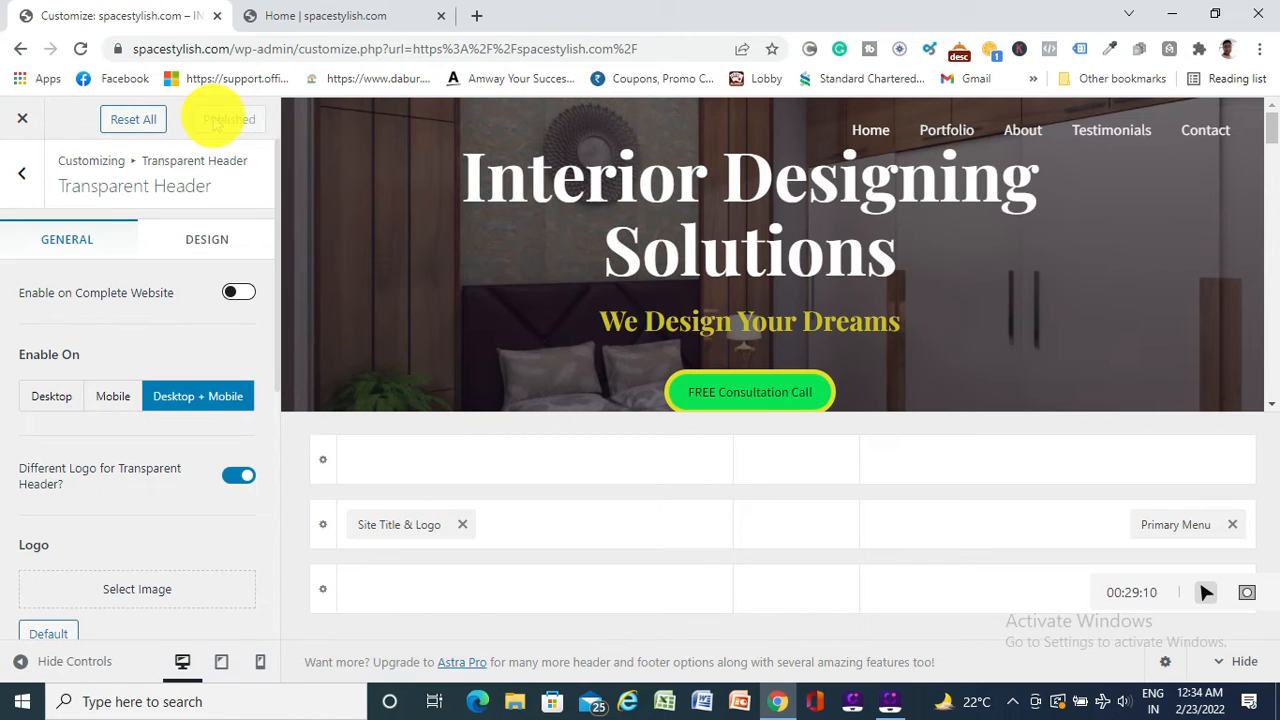
left_click(326, 24)
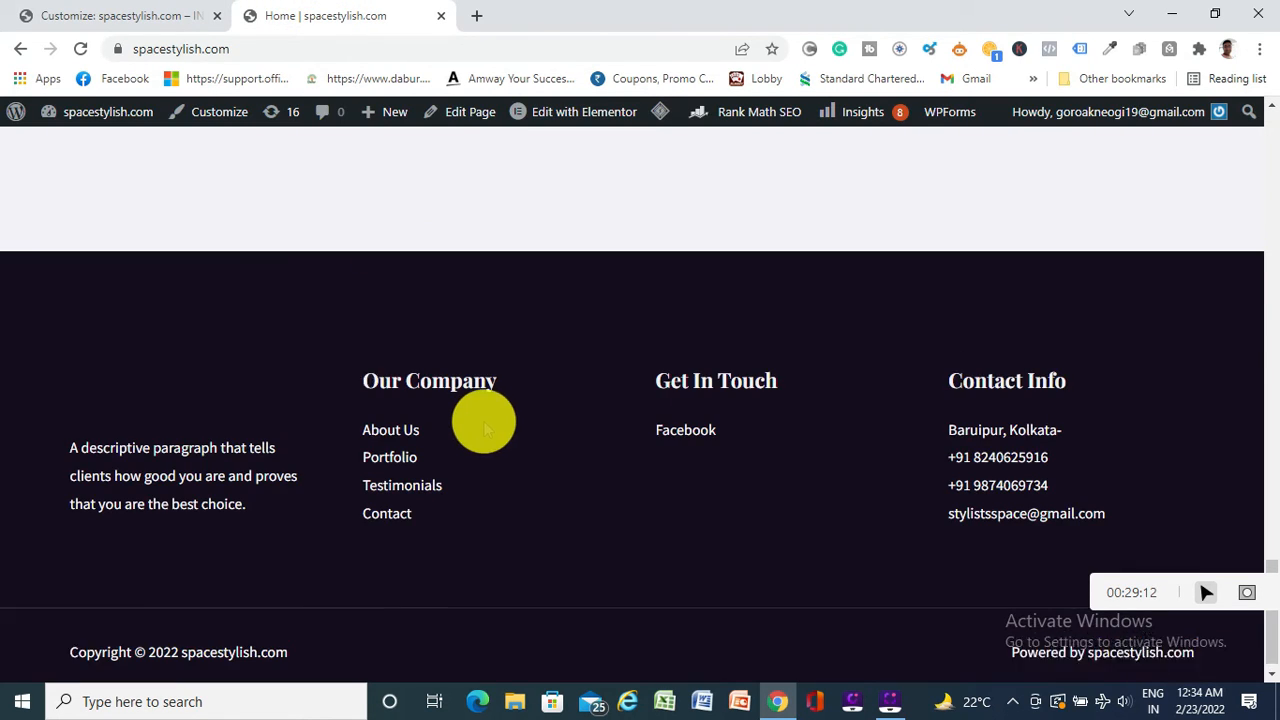
Reload the live homepage to confirm the header has no logo, then return to the customizer
scroll(486, 420, "up", 15)
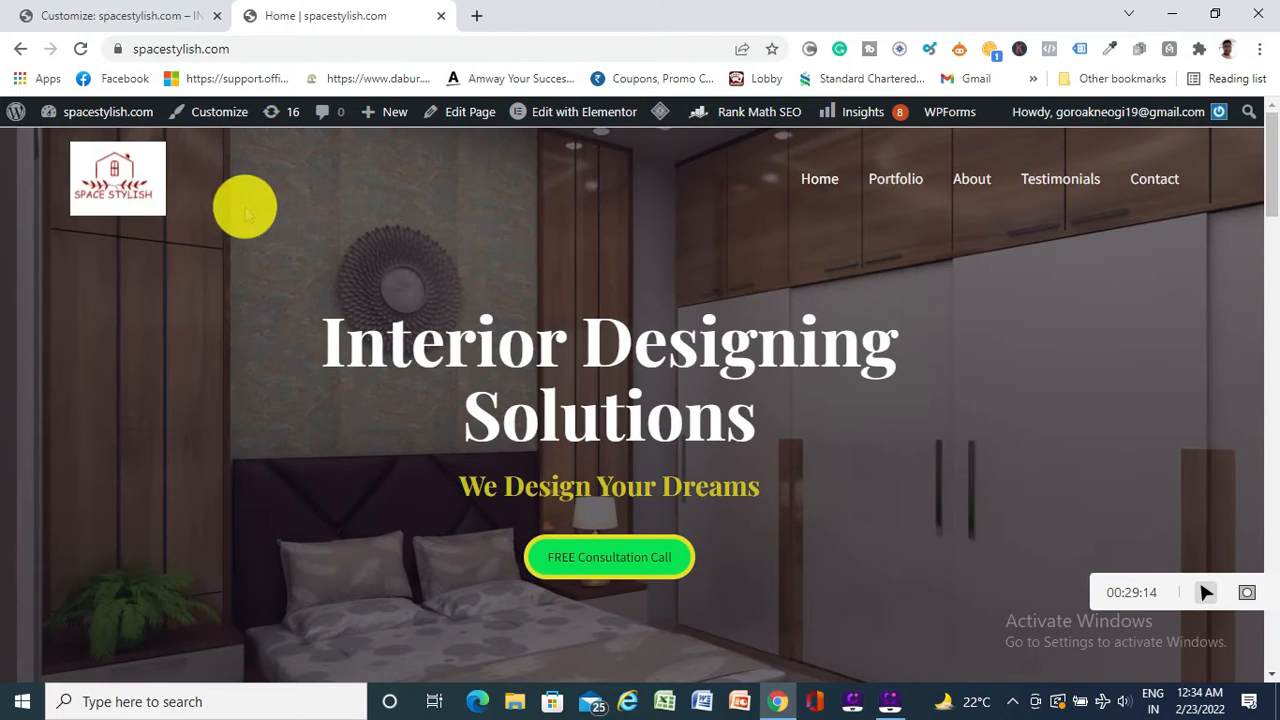
left_click(80, 49)
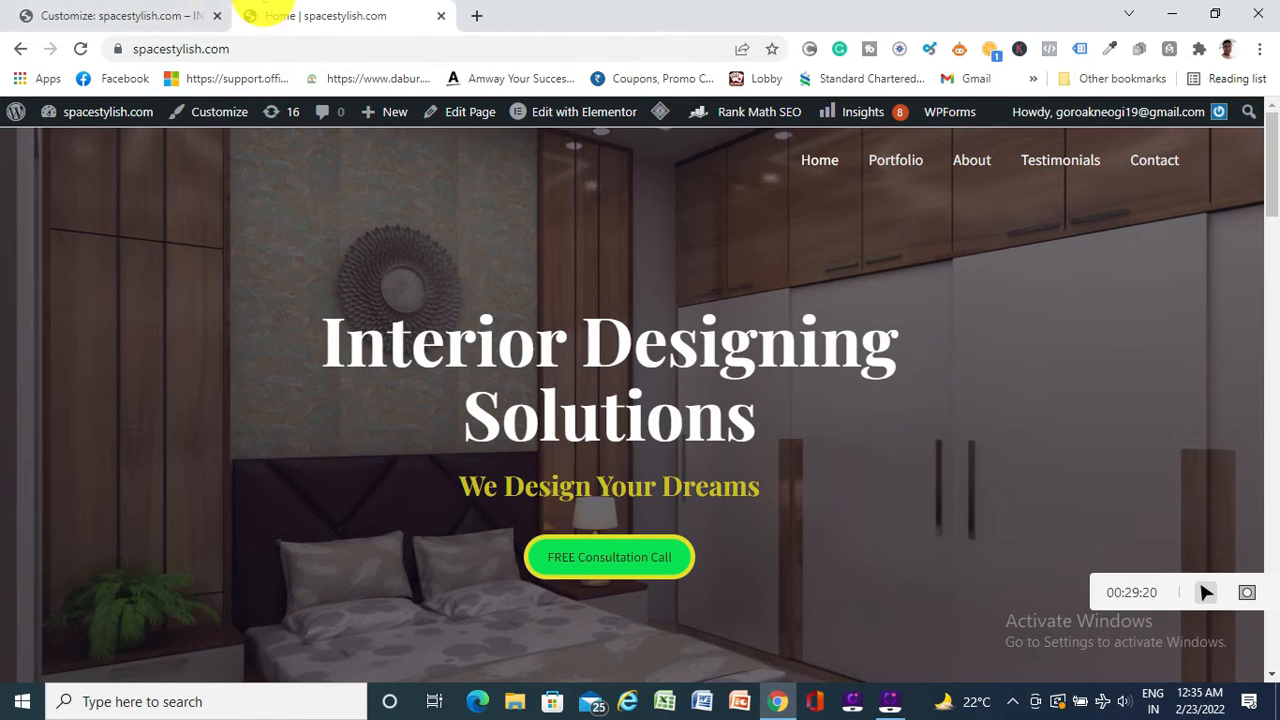
left_click(129, 18)
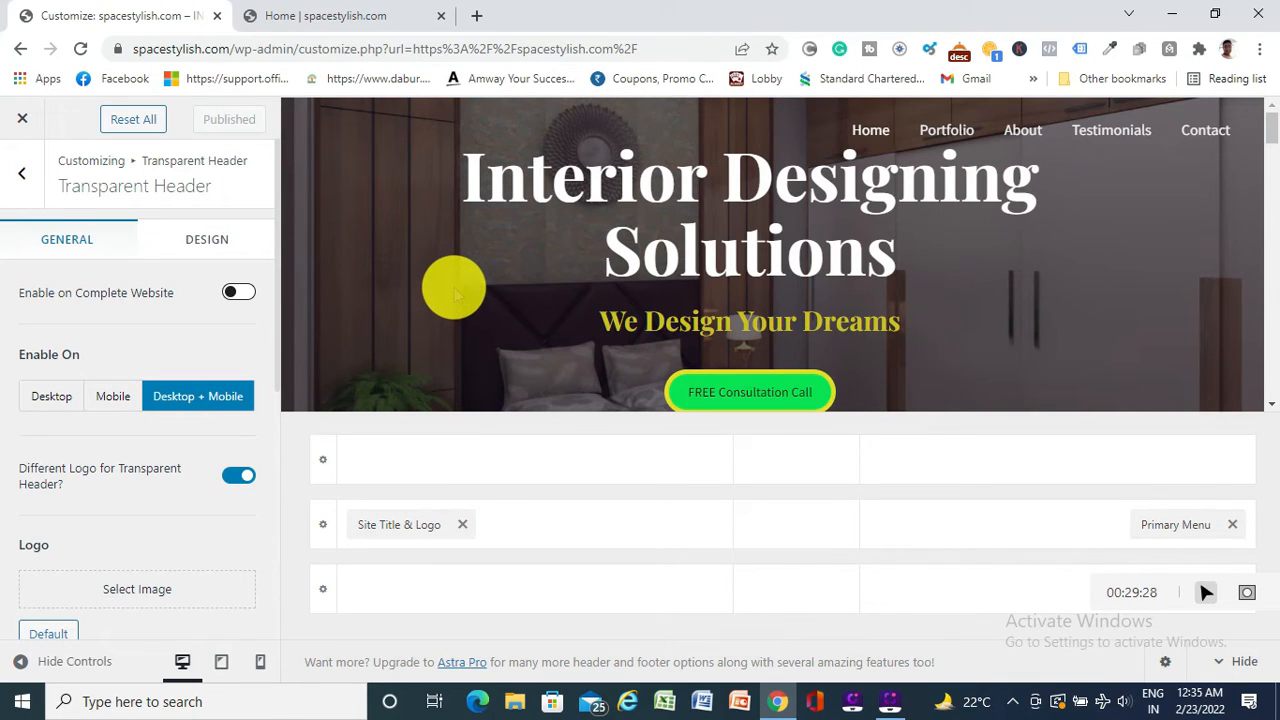
Go to Header Builder's Site Title & Logo settings and start selecting a new logo
left_click(24, 177)
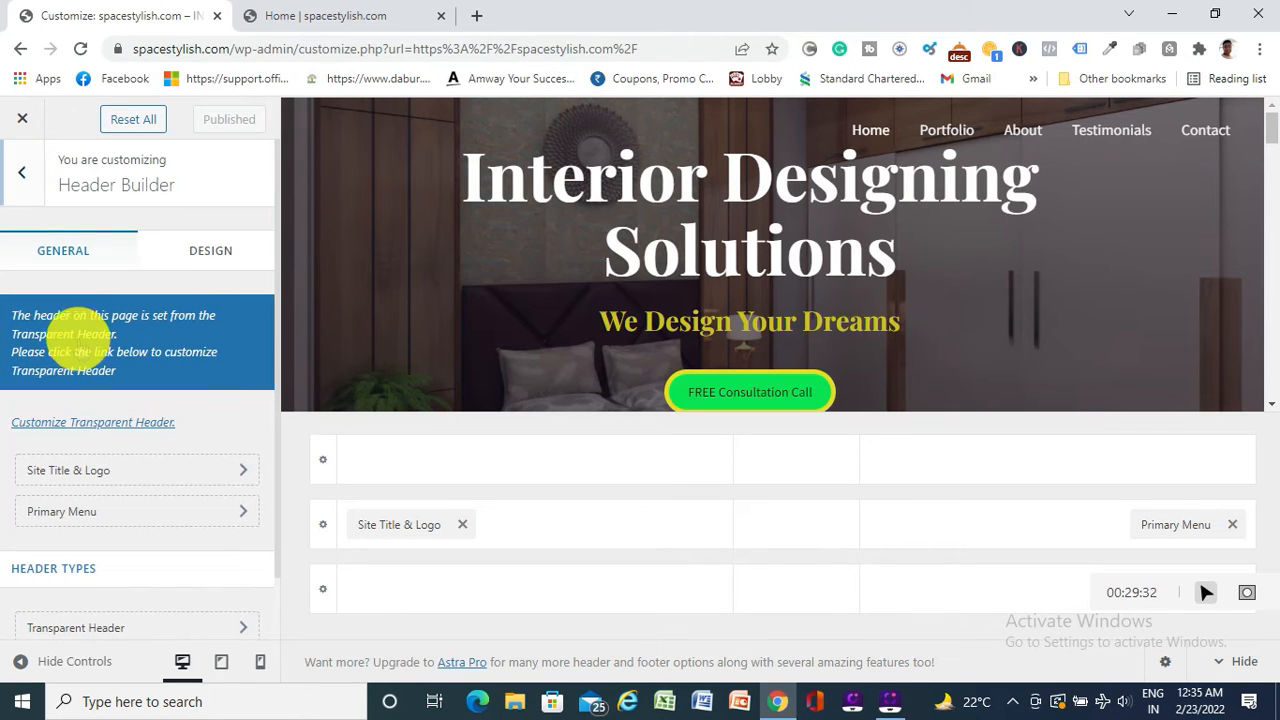
left_click(26, 178)
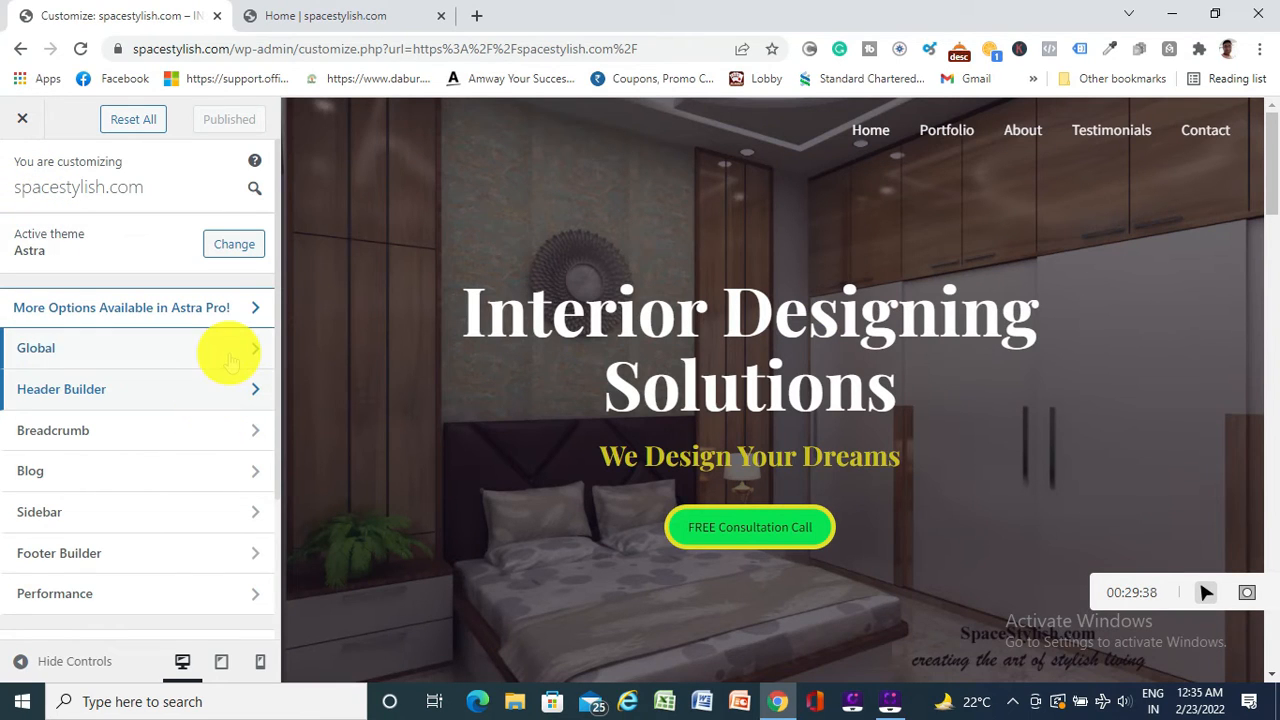
left_click(190, 389)
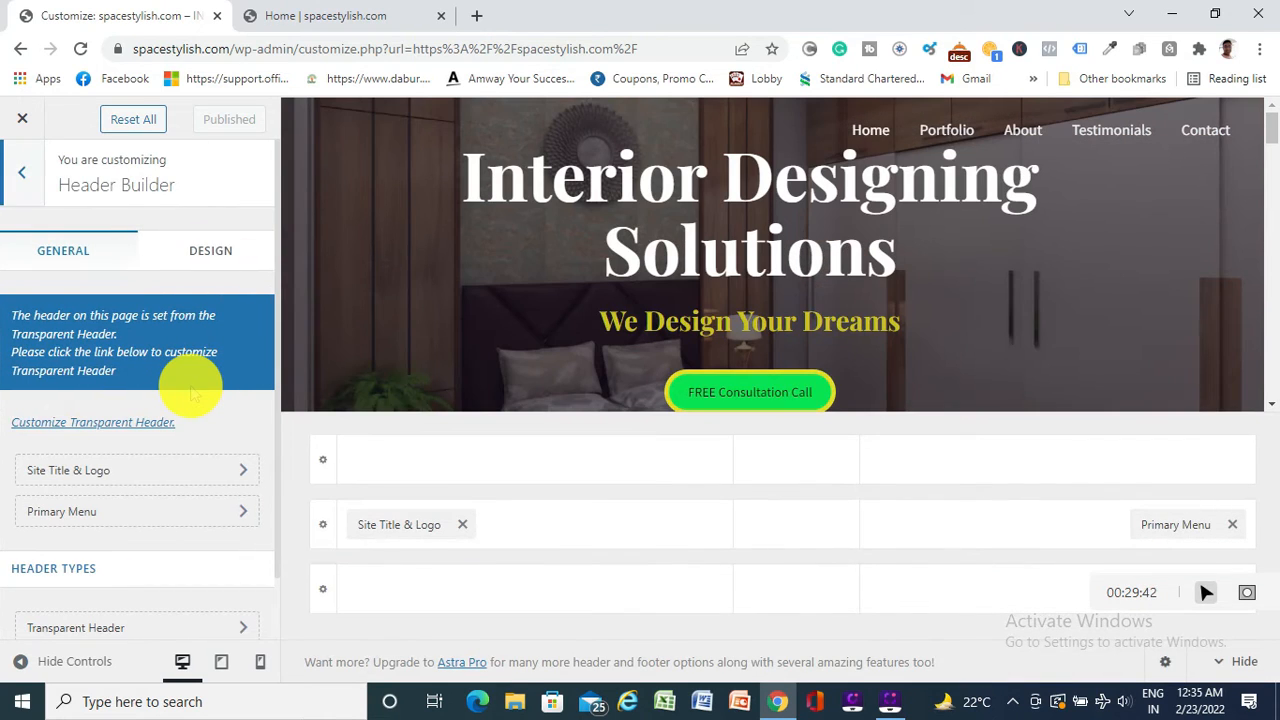
scroll(190, 392, "down", 1)
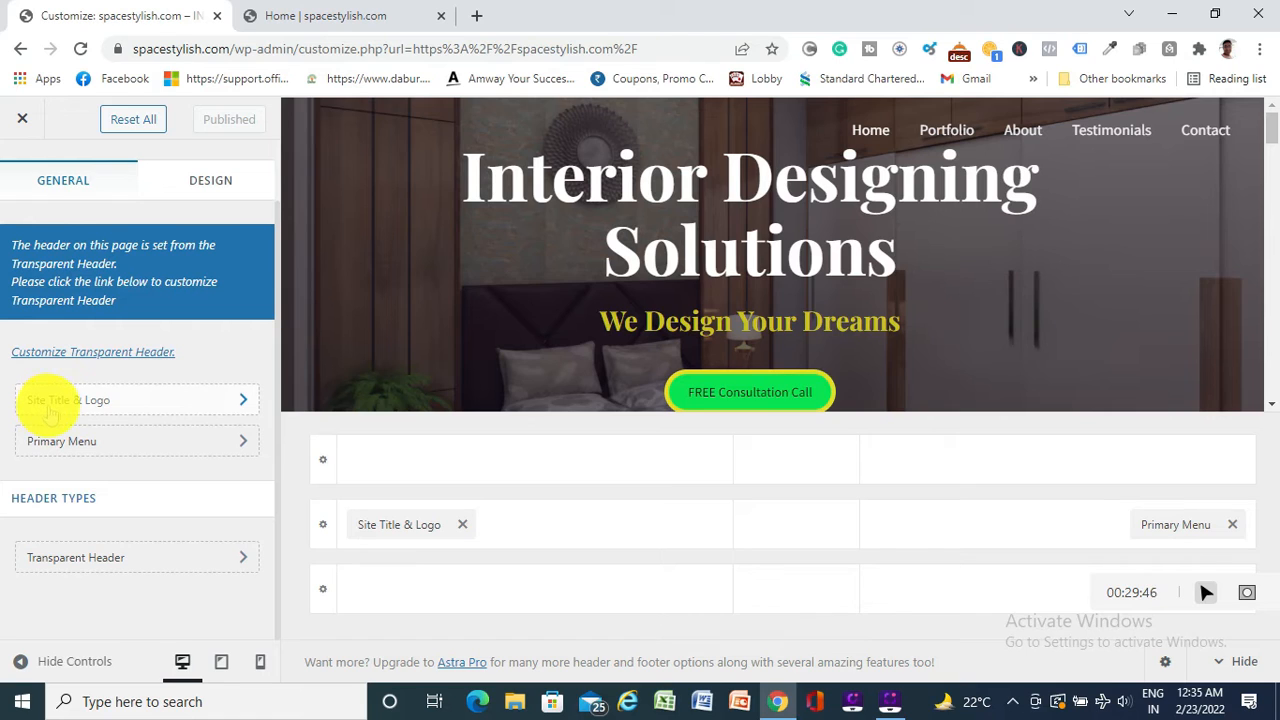
left_click(97, 405)
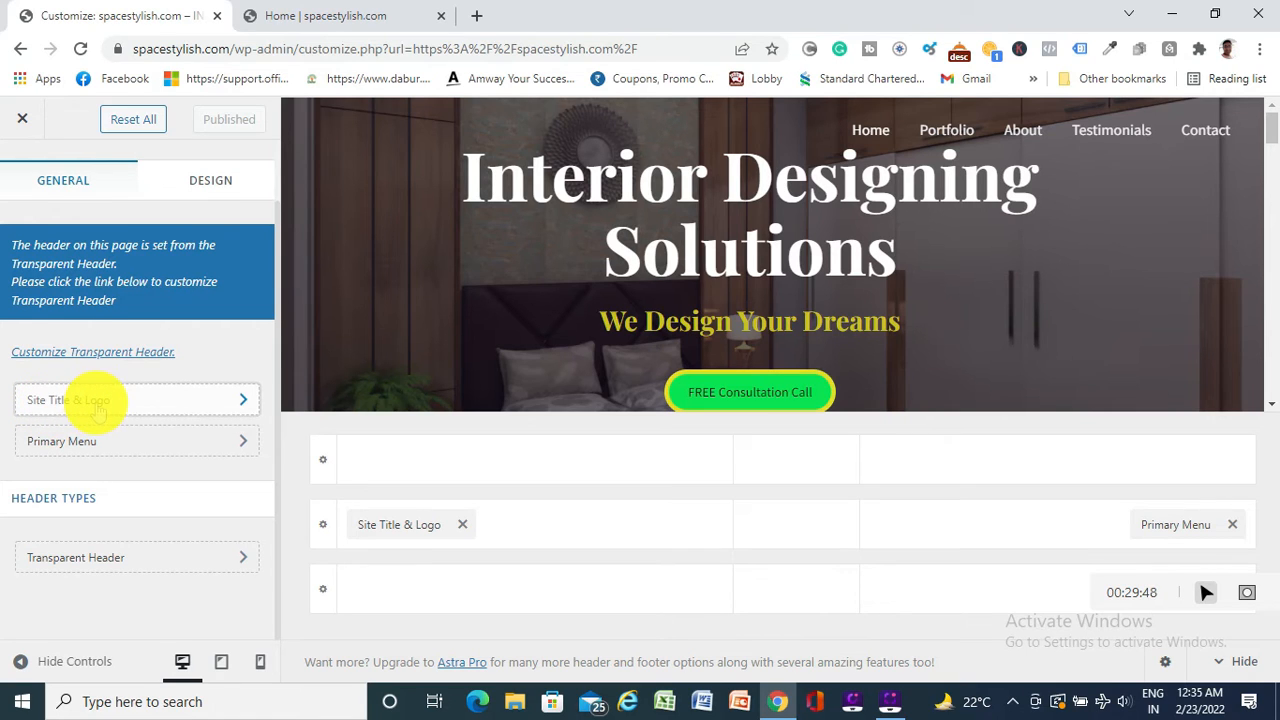
scroll(205, 395, "down", 2)
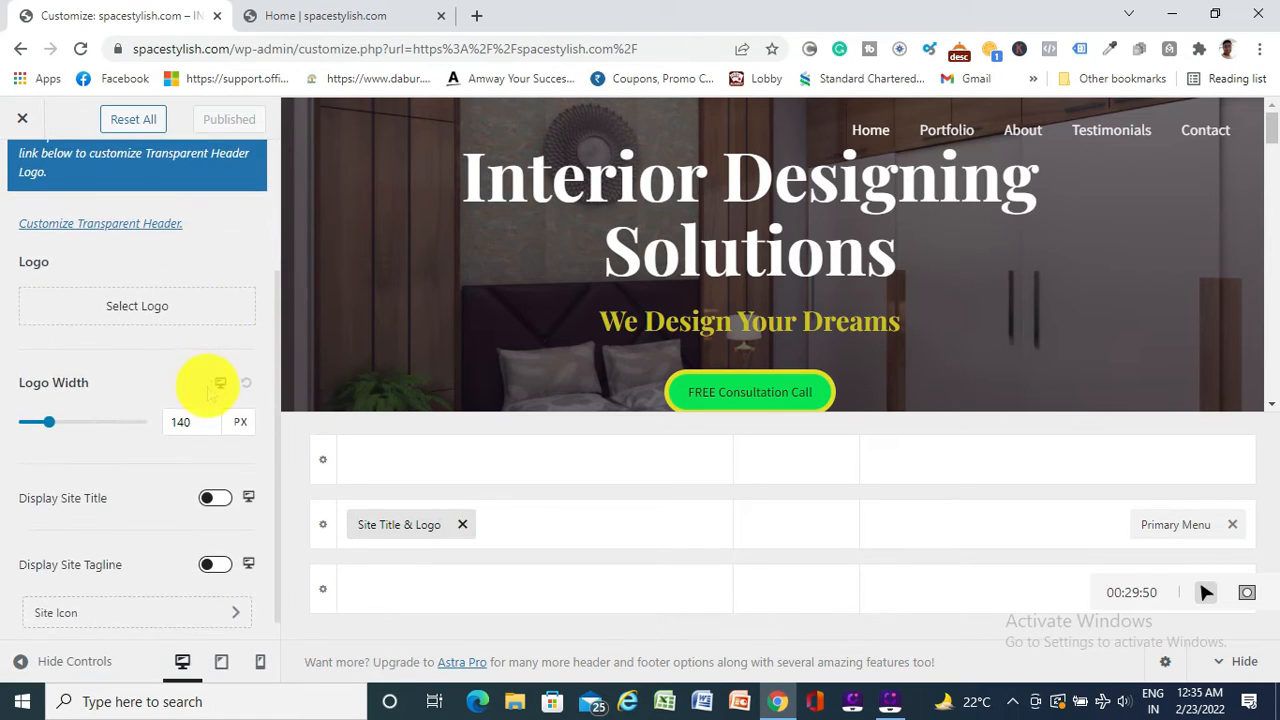
left_click(103, 306)
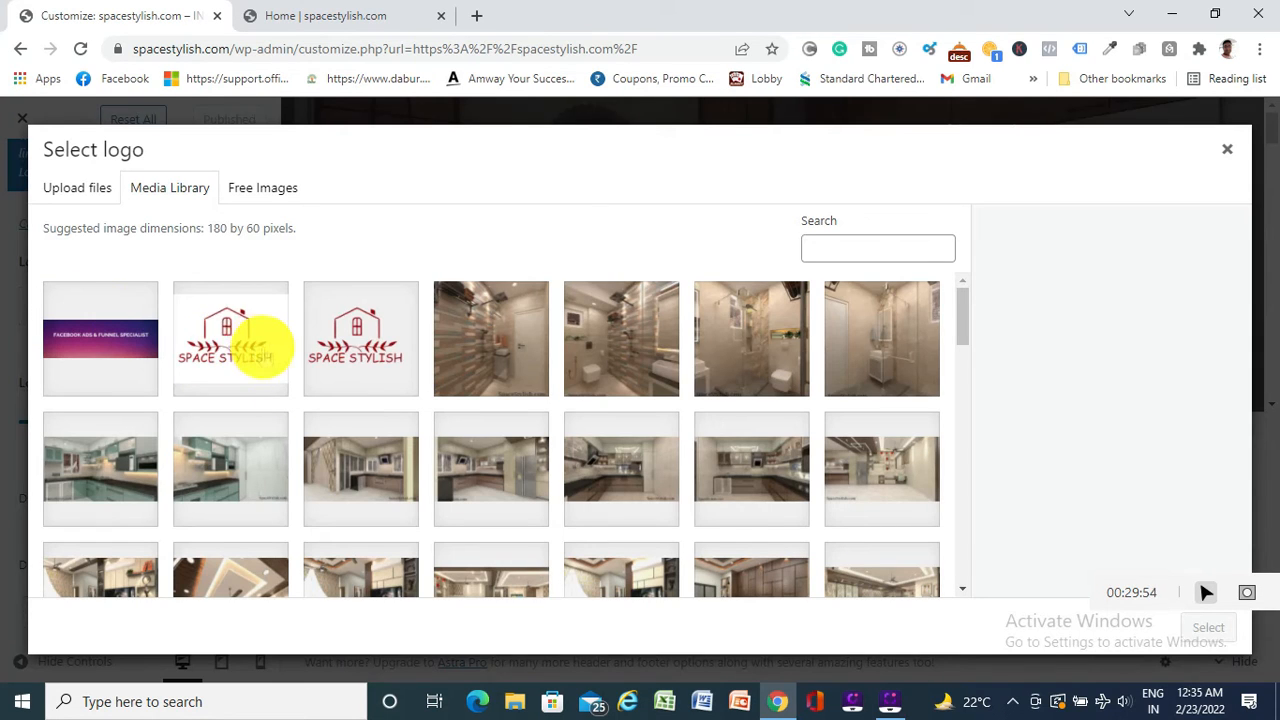
Pick a SPACE STYLISH logo image and apply it without adjusting the crop
left_click(224, 336)
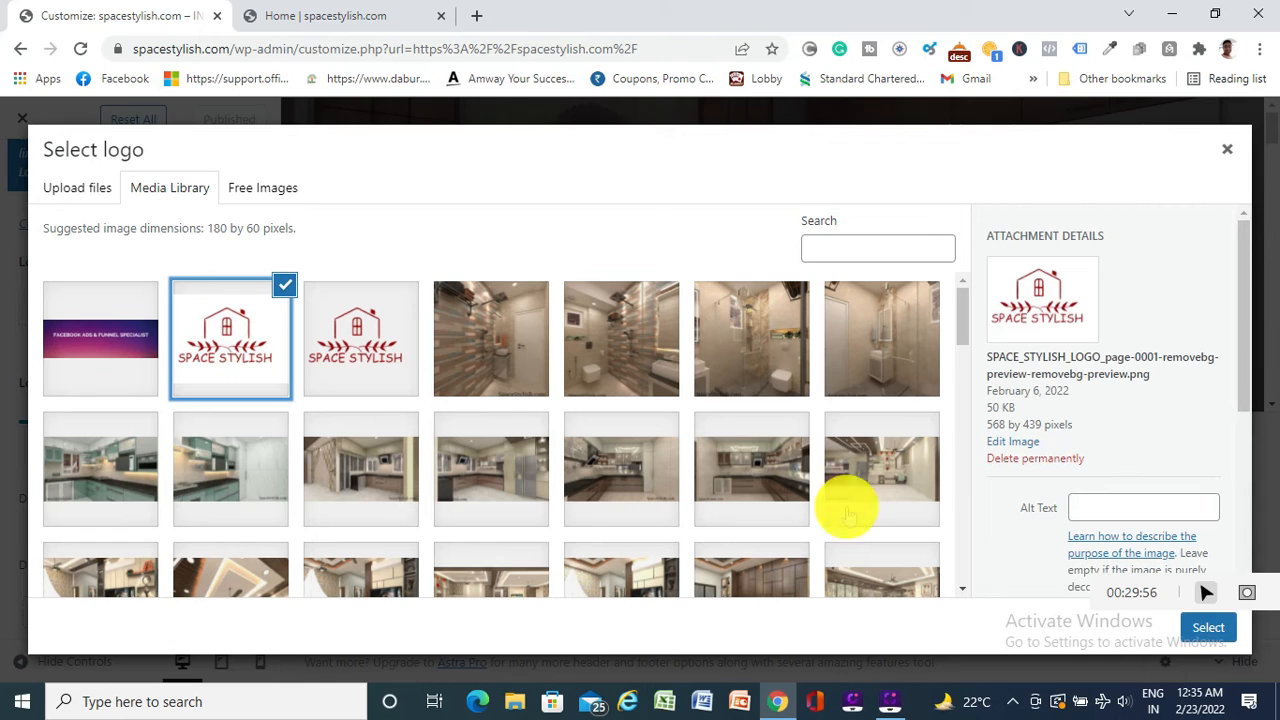
left_click(1207, 626)
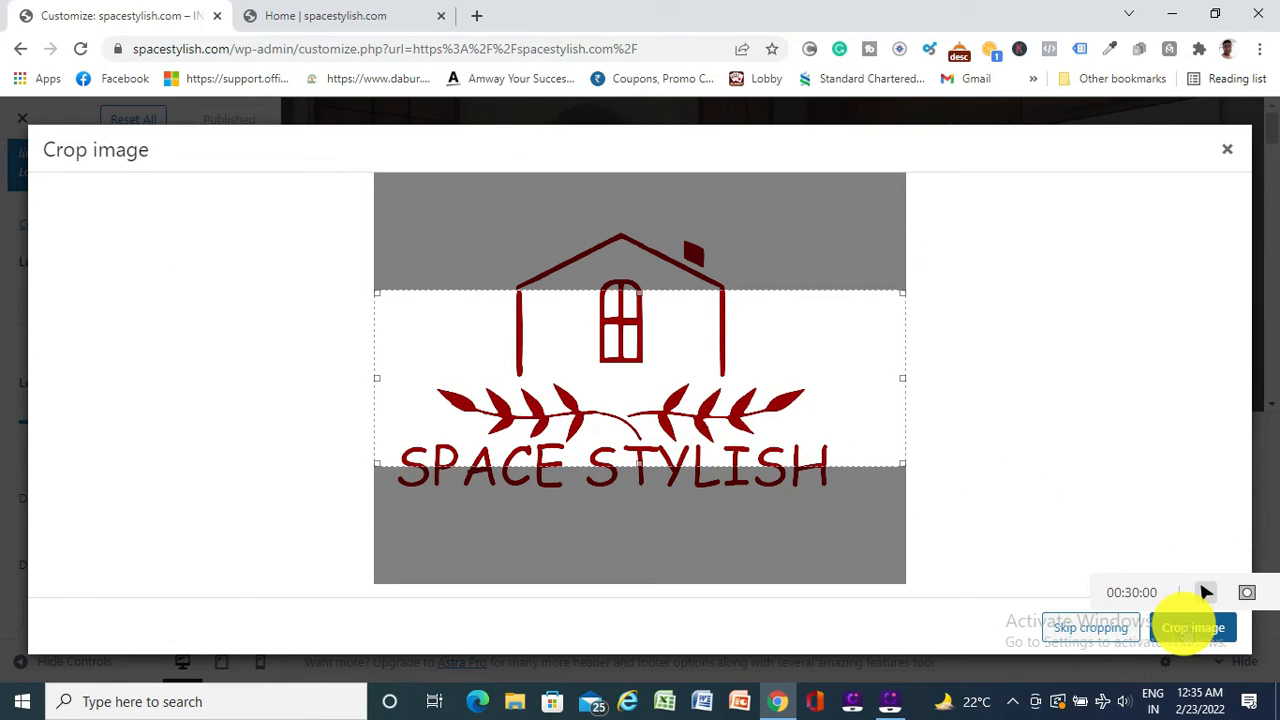
left_click(1193, 627)
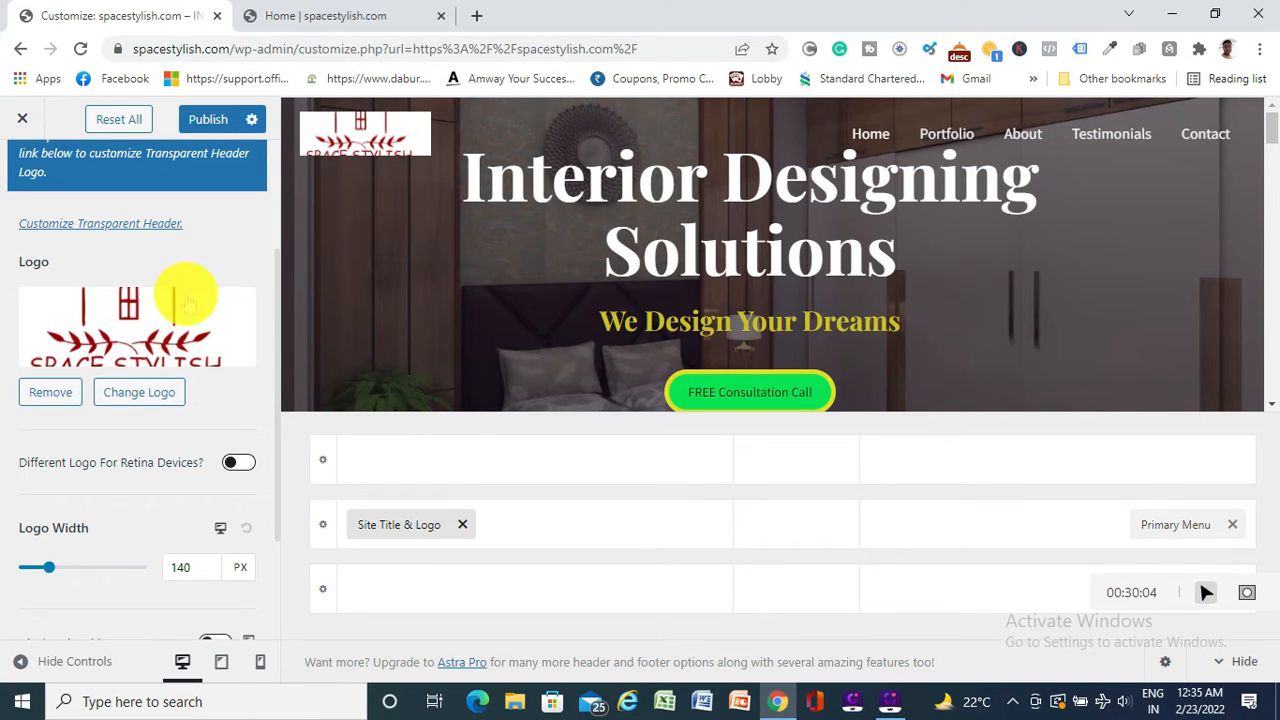
scroll(183, 291, "up", 2)
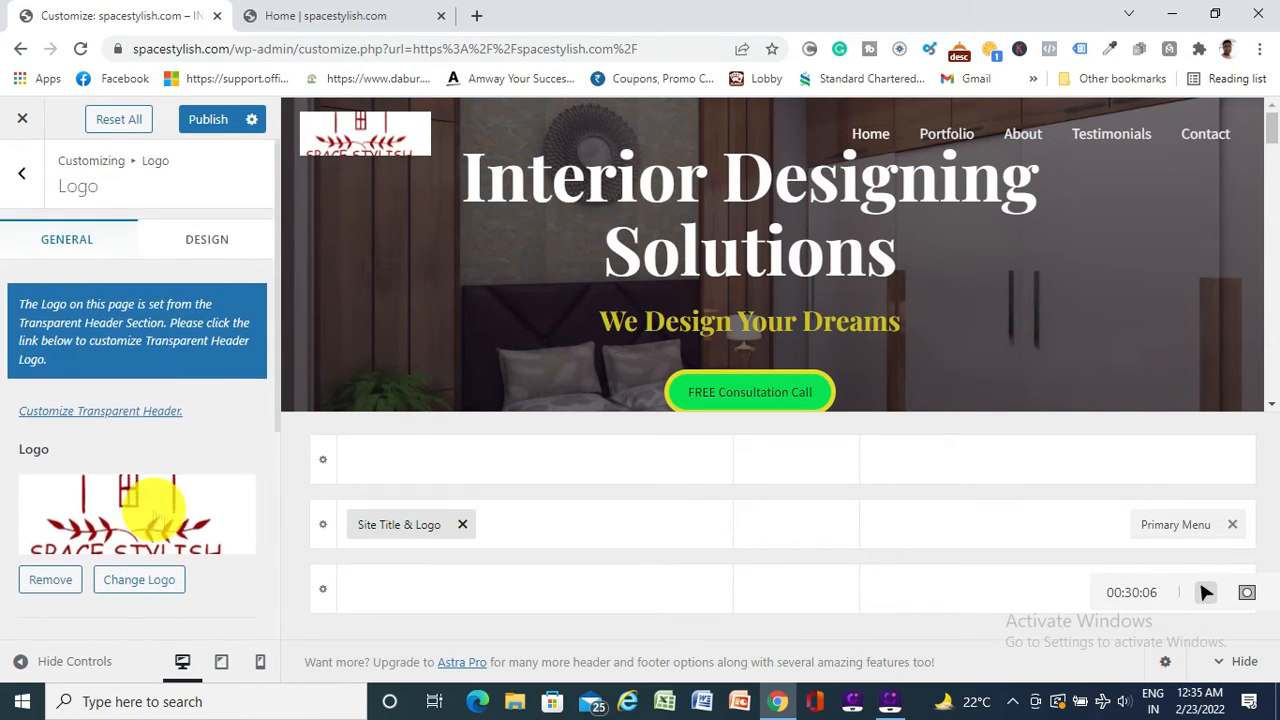
Swap to the other SPACE STYLISH logo, cropping to include the whole roof and lettering
left_click(139, 580)
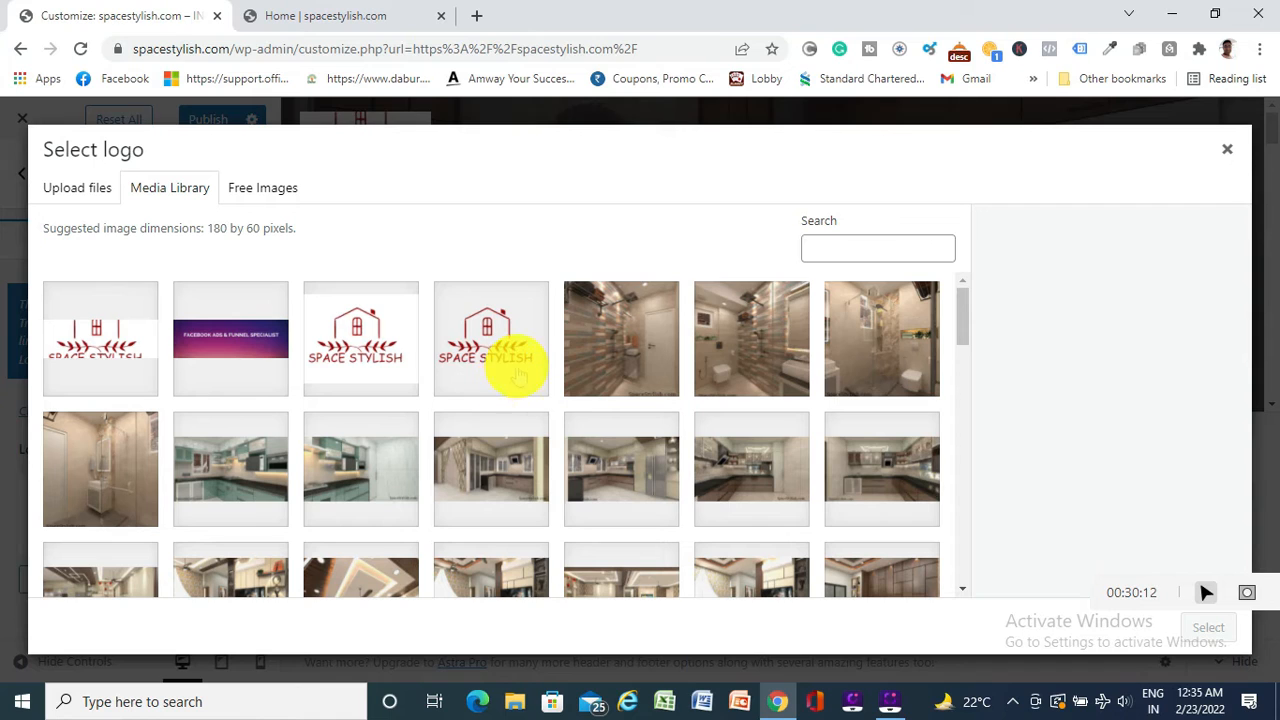
left_click(363, 328)
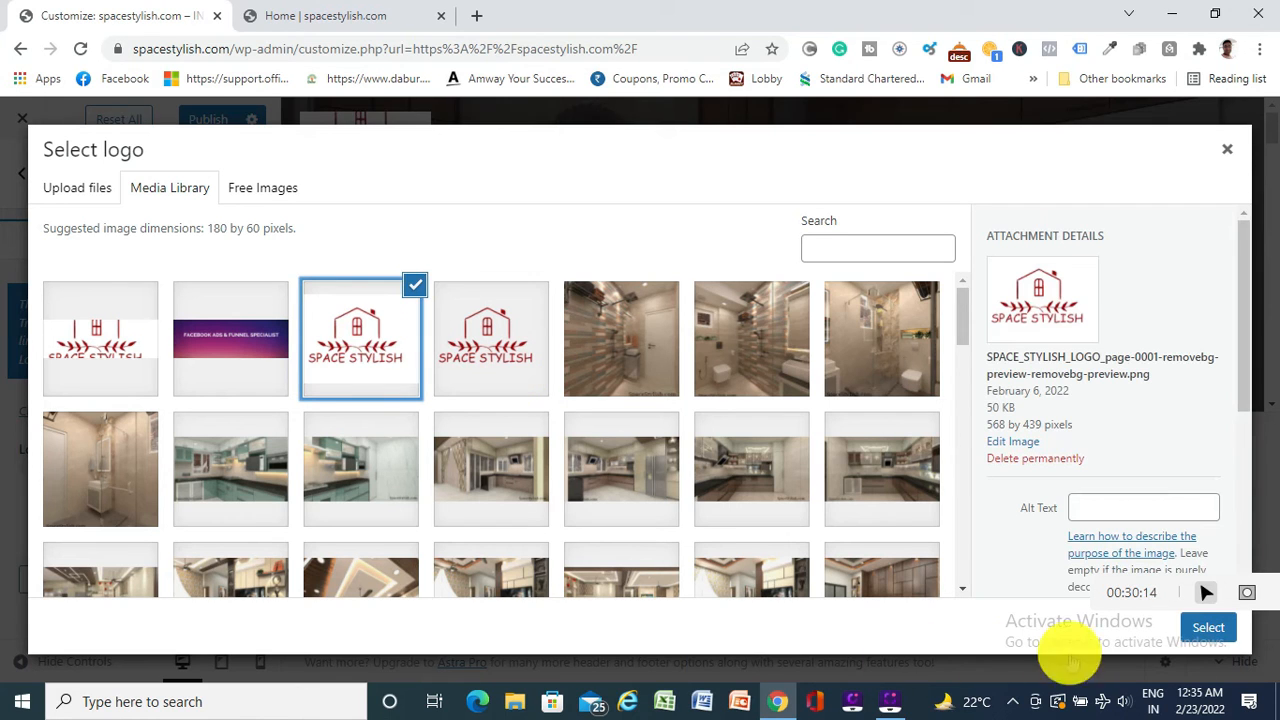
left_click(1205, 626)
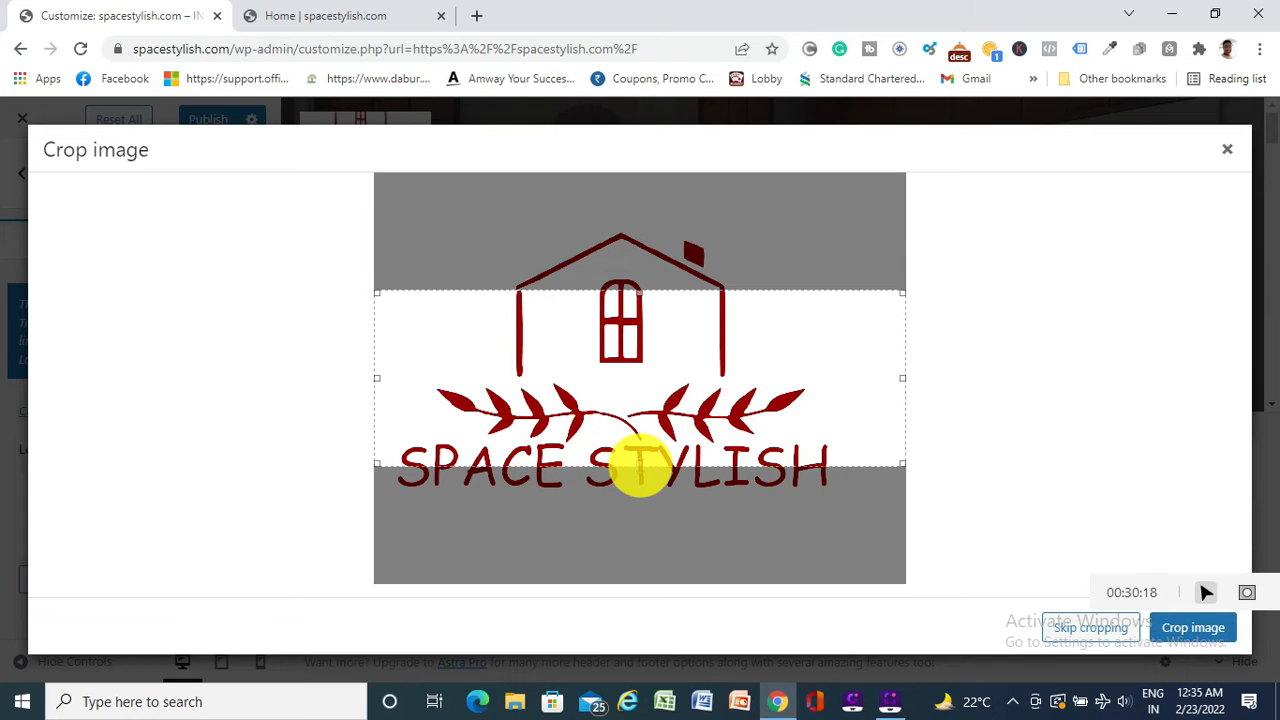
left_click_drag(636, 465, 640, 496)
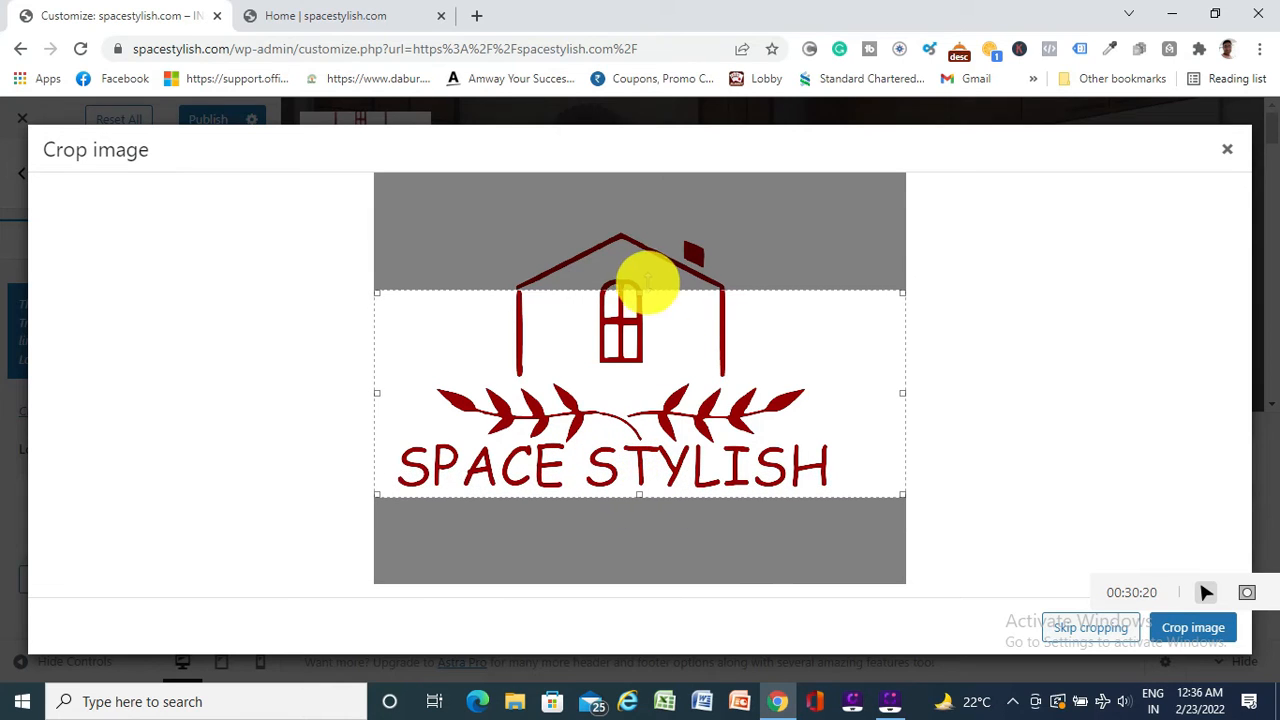
left_click_drag(641, 290, 641, 221)
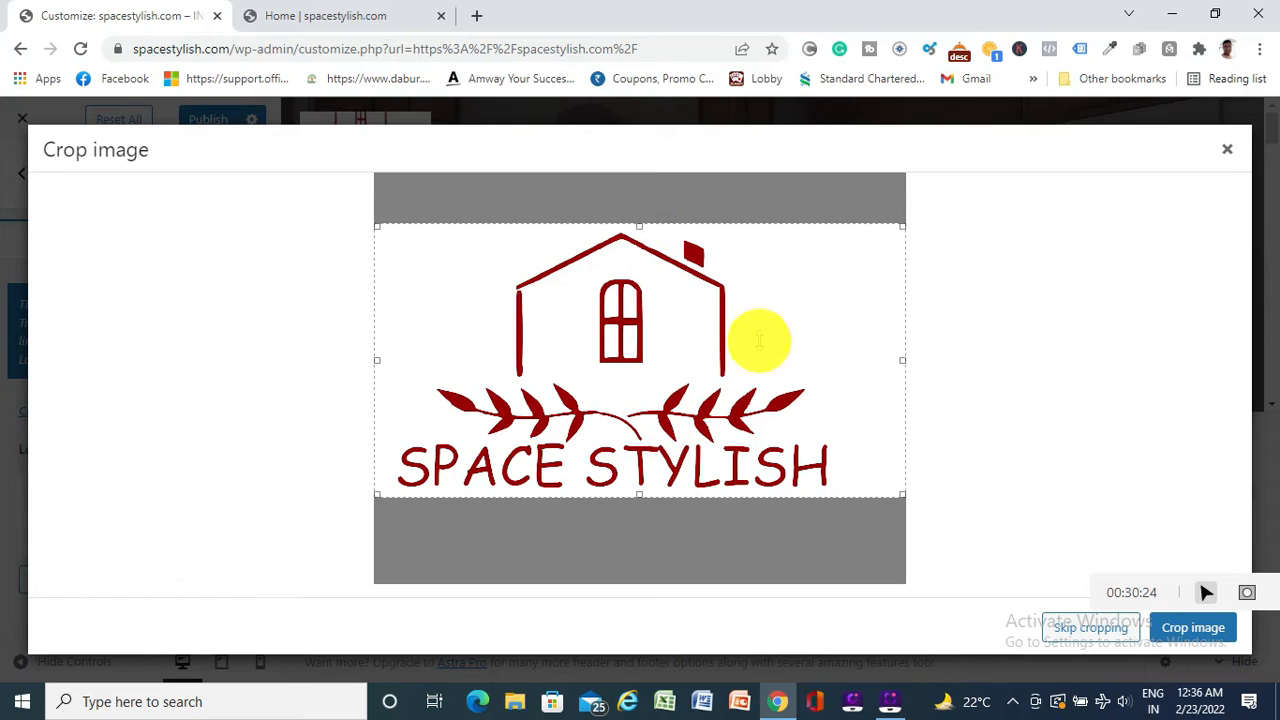
left_click_drag(903, 358, 845, 363)
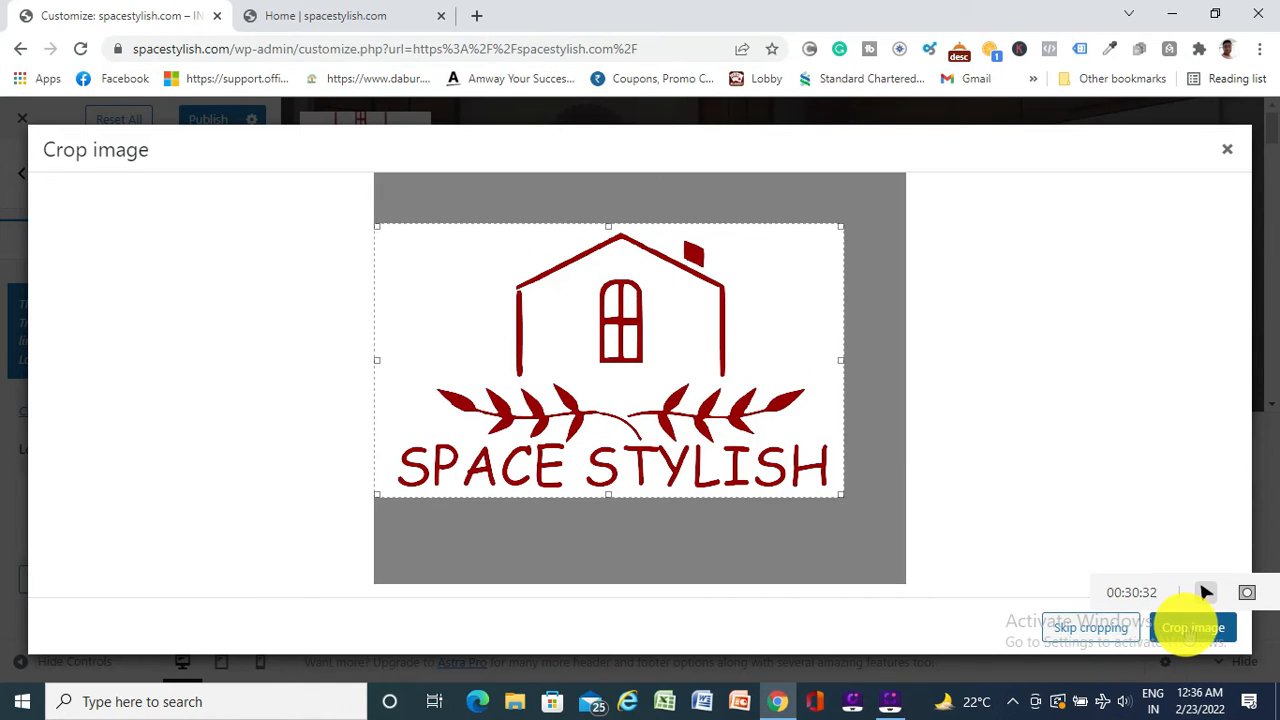
left_click(1188, 628)
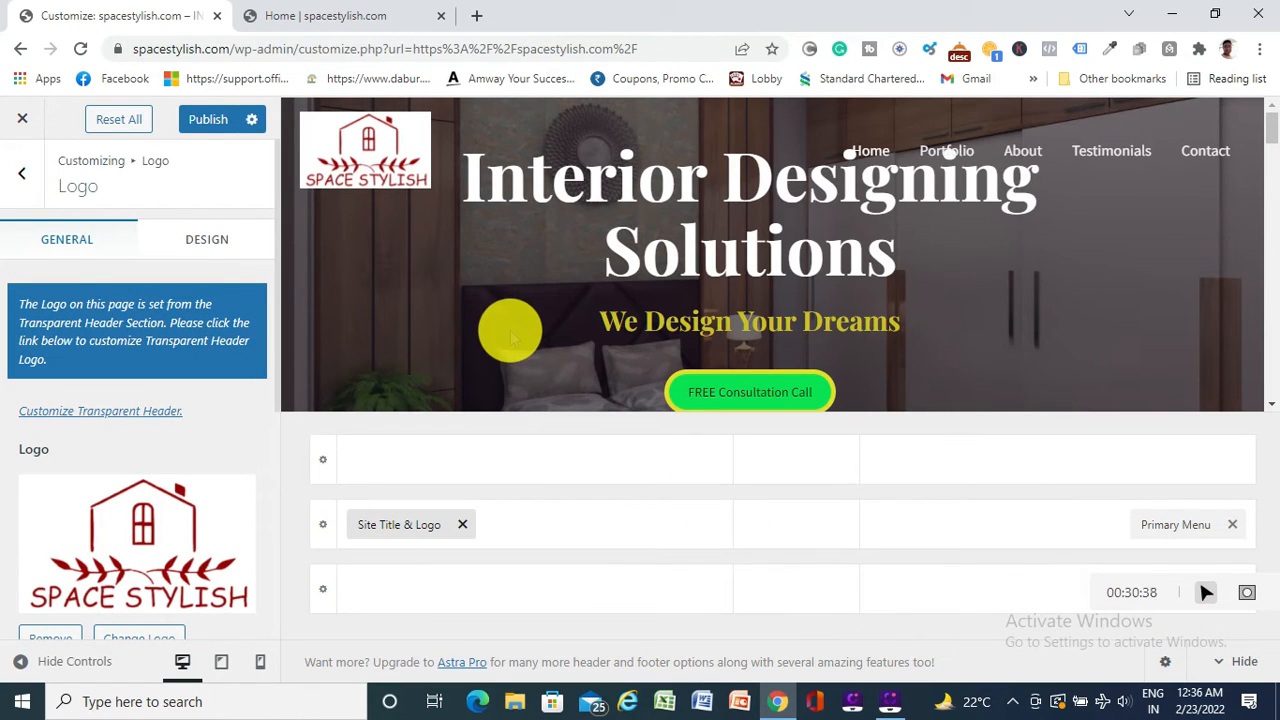
Publish the new header logo and view it on the live homepage
left_click(208, 118)
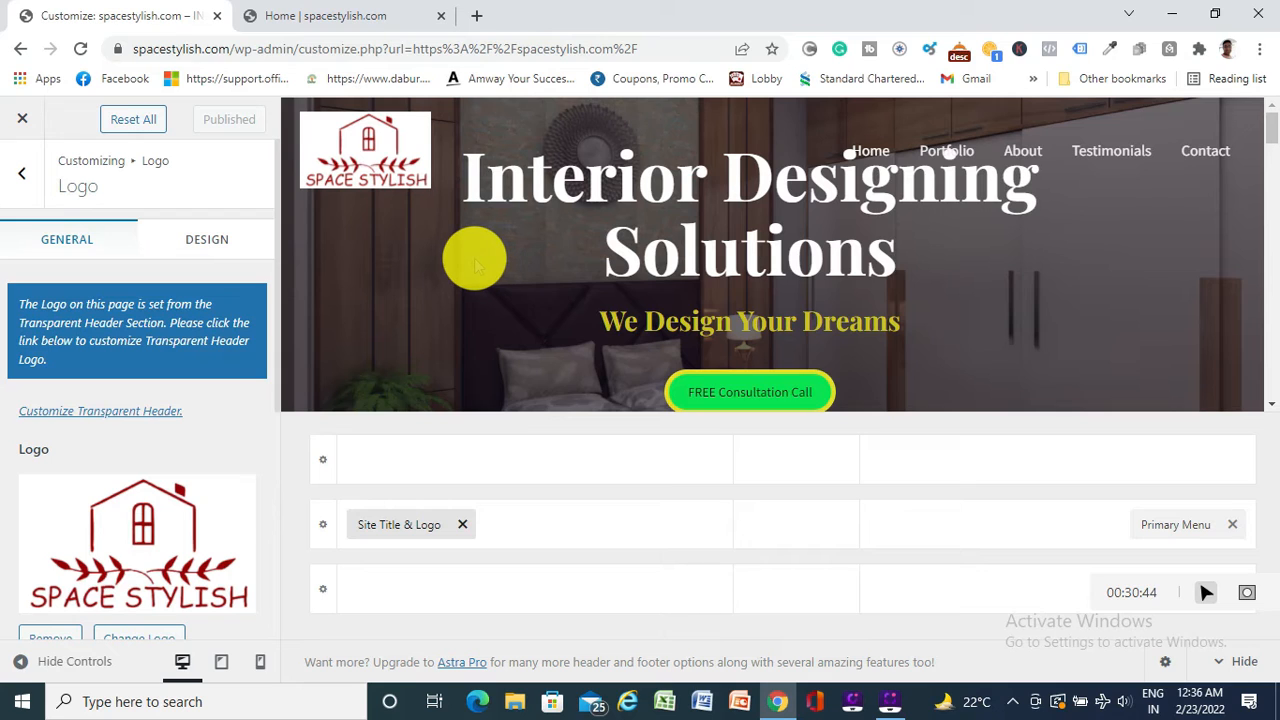
scroll(475, 260, "down", 5)
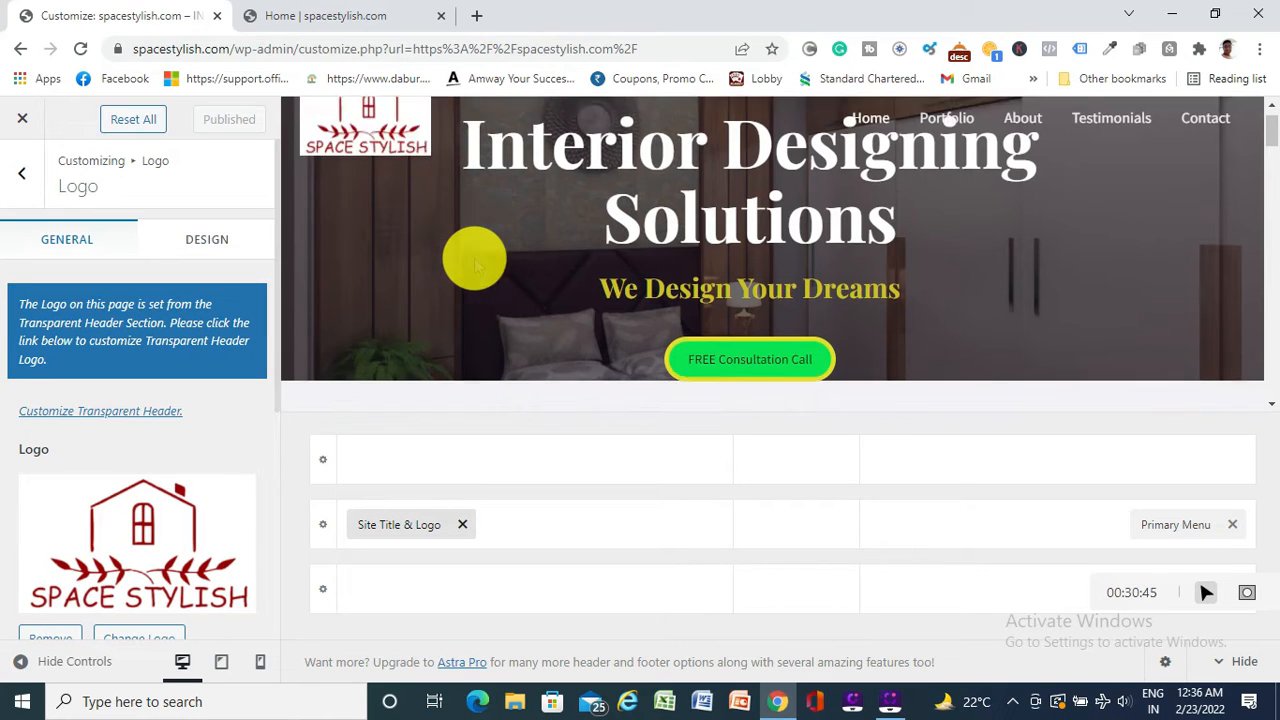
scroll(474, 263, "up", 5)
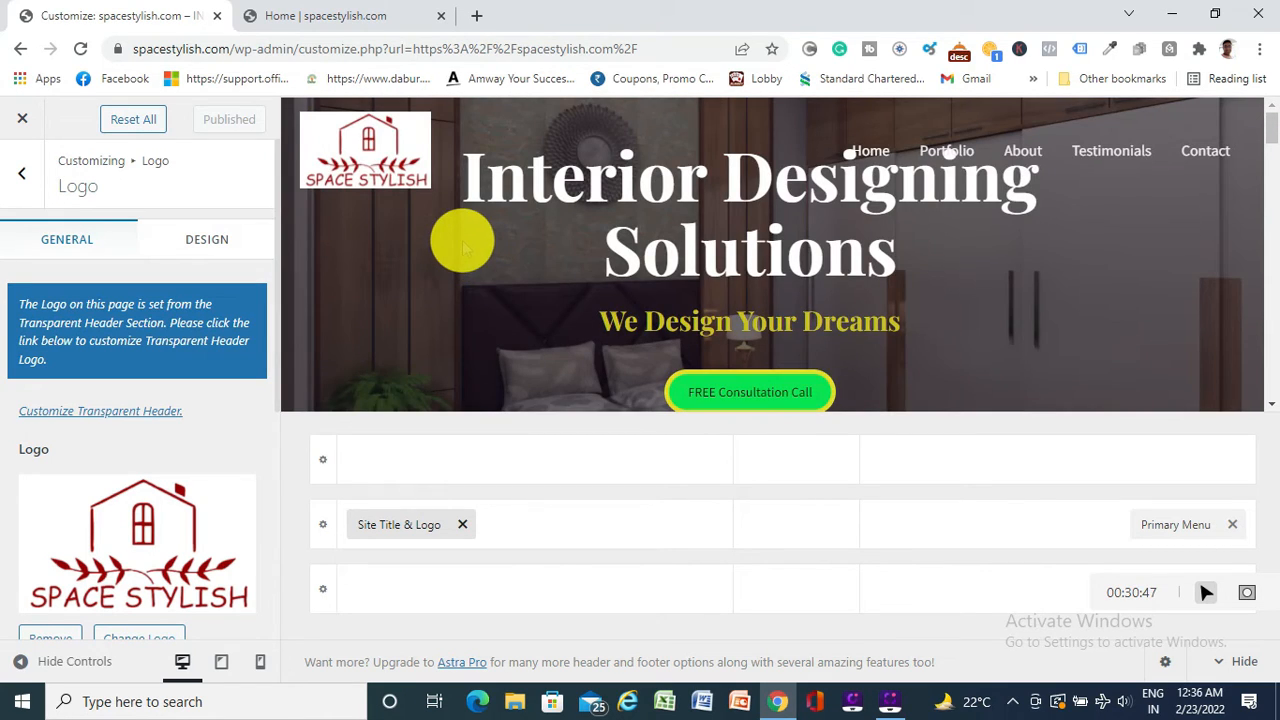
left_click(345, 16)
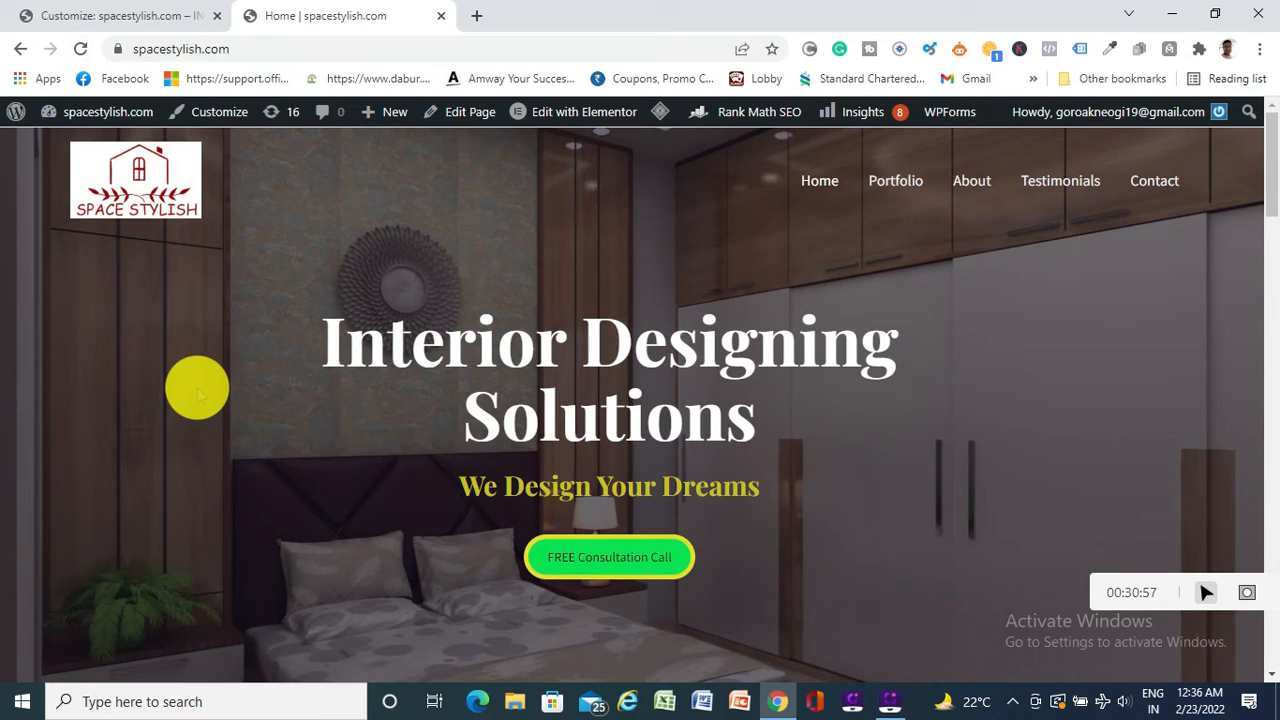
Preview the logo header at tablet and phone widths, then back at desktop width
left_click(171, 15)
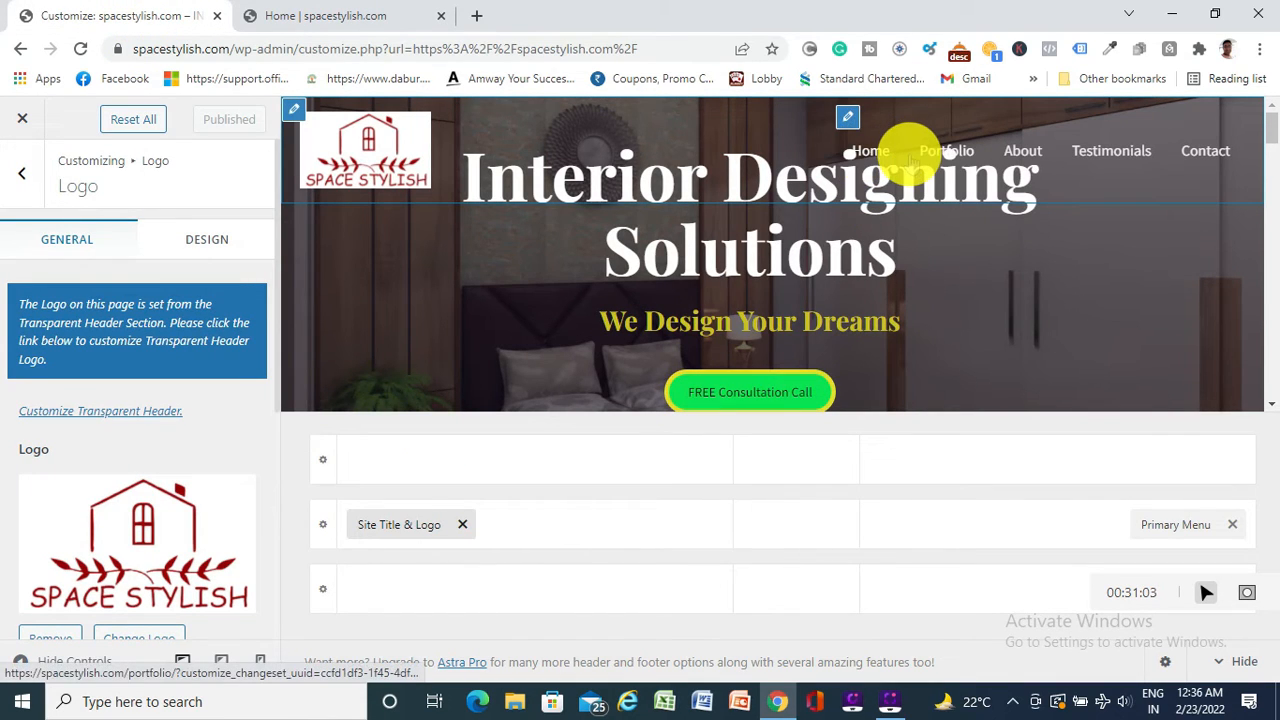
scroll(228, 480, "down", 1)
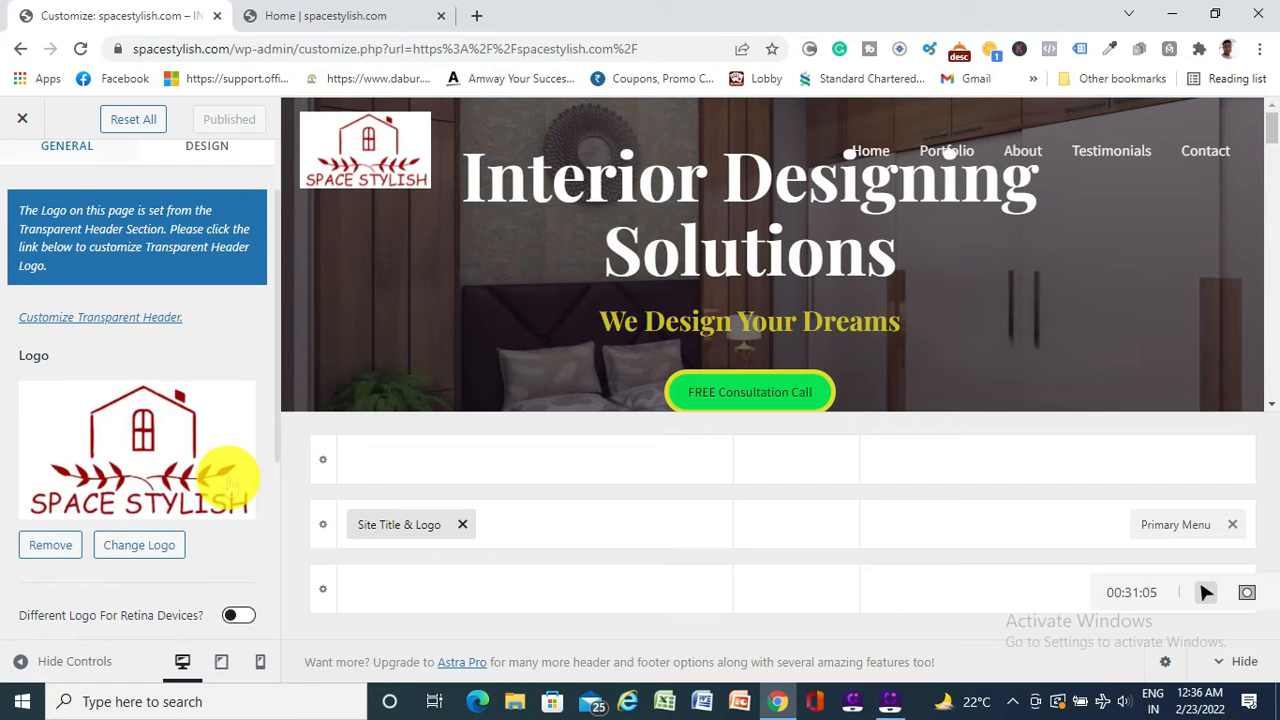
left_click(221, 661)
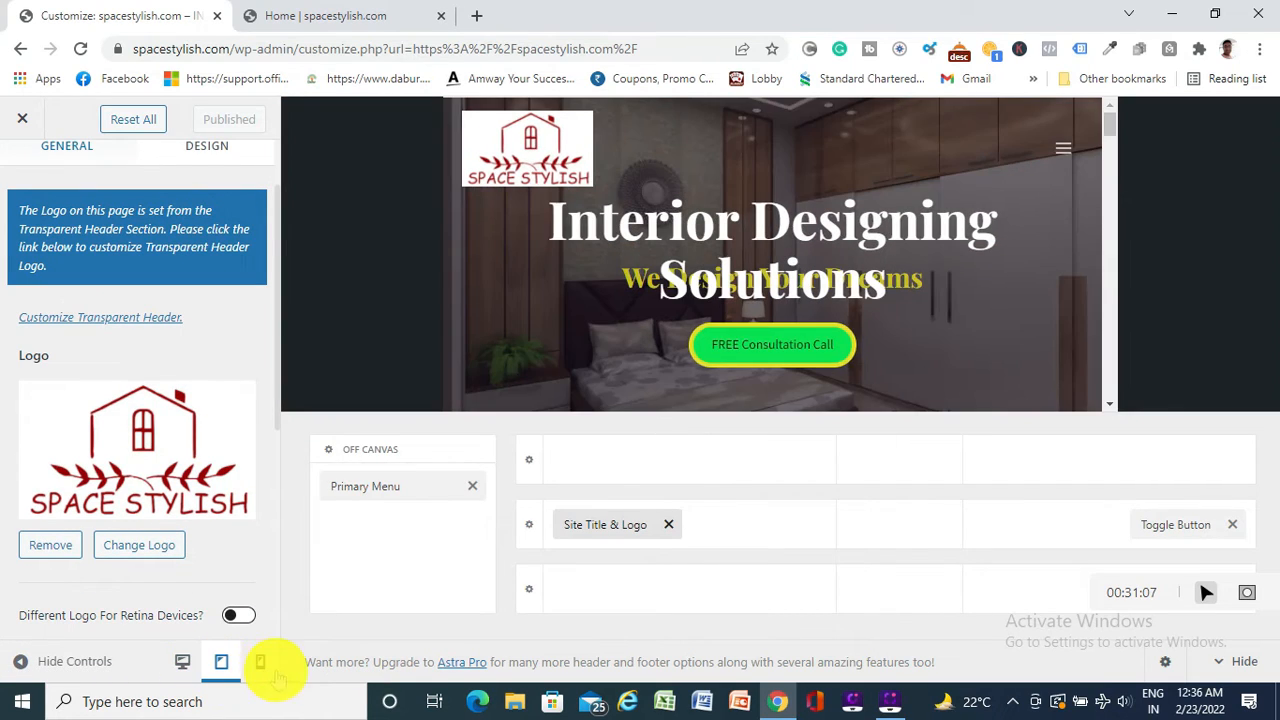
left_click(260, 661)
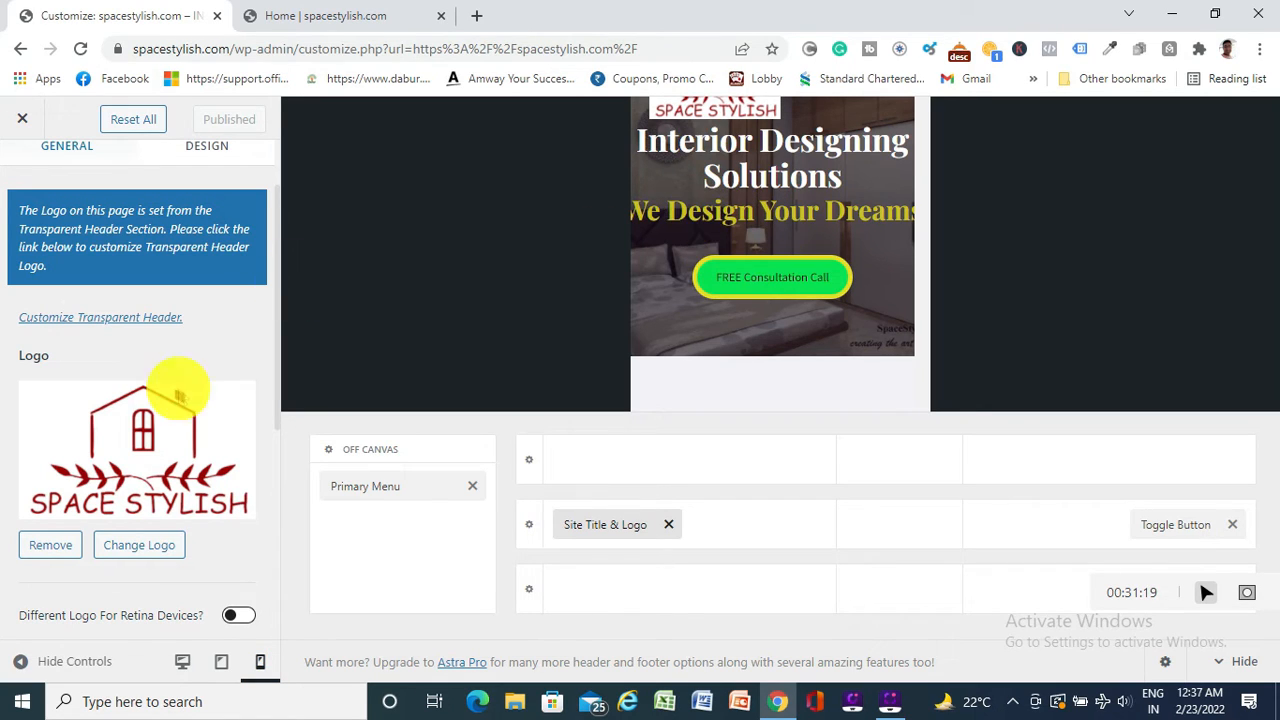
left_click(180, 662)
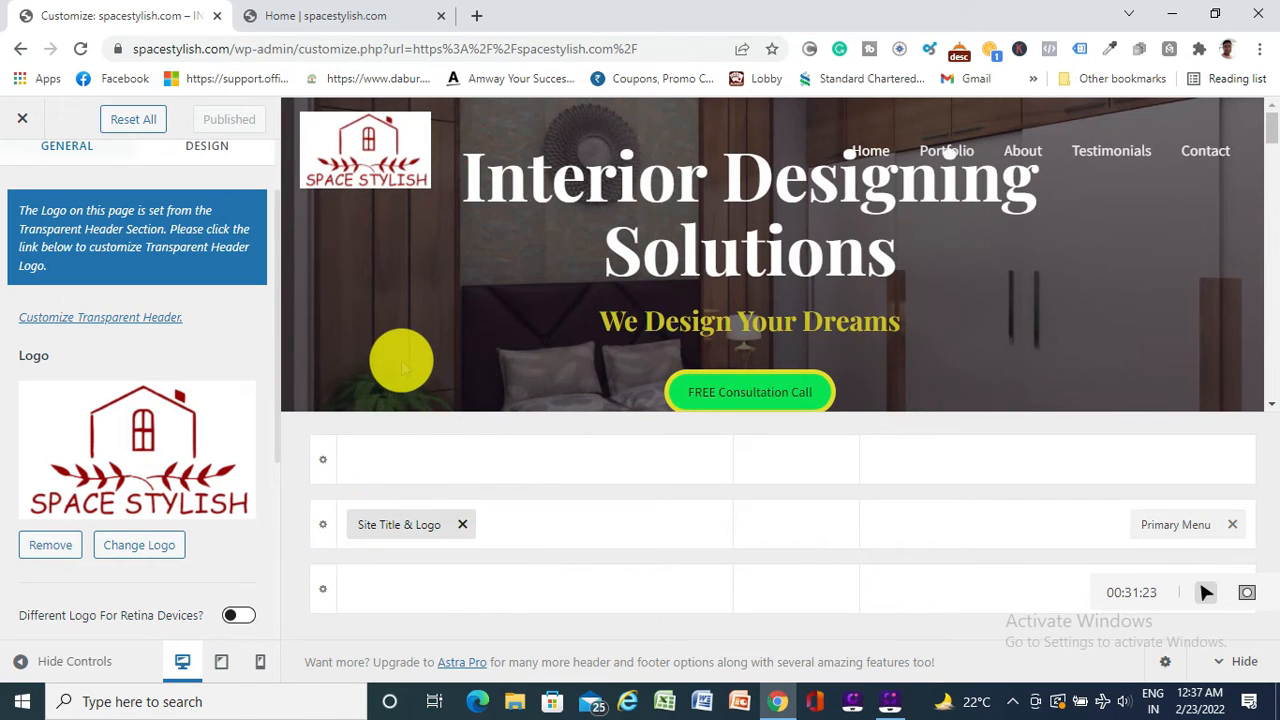
Look over the logo's spacing and design options, then reload the Astra customizer
scroll(137, 395, "down", 3)
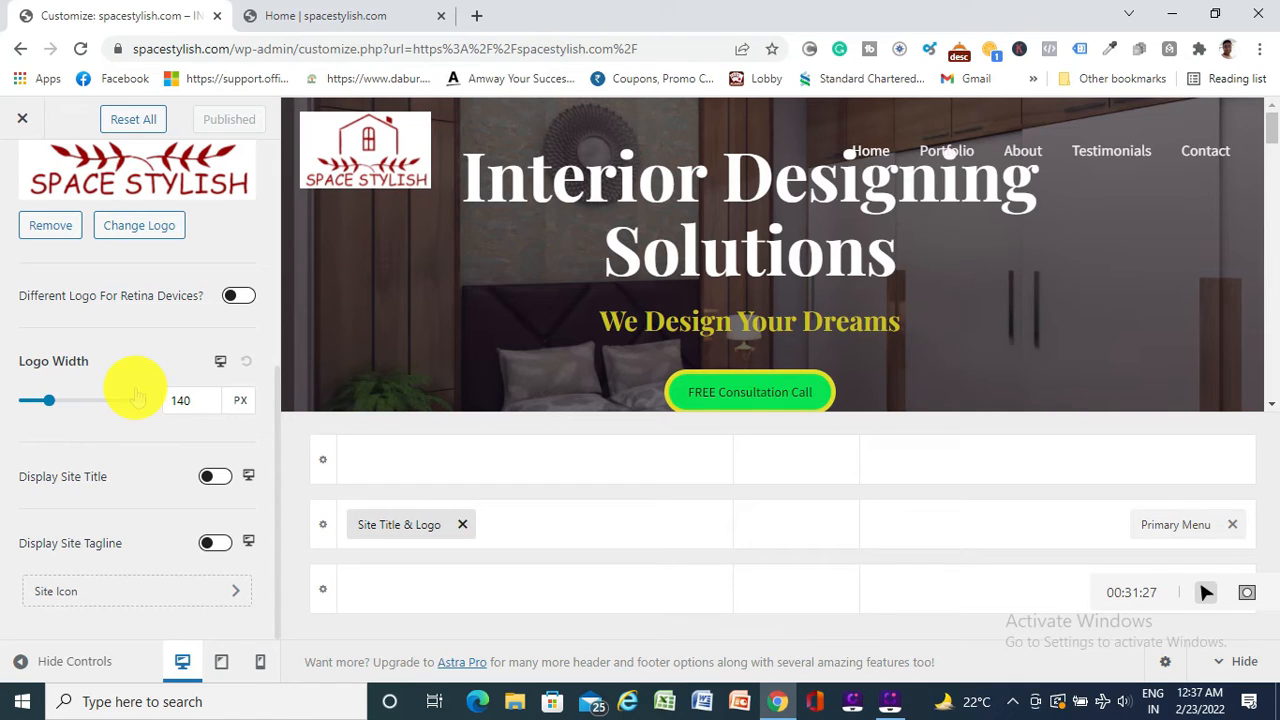
scroll(137, 395, "up", 4)
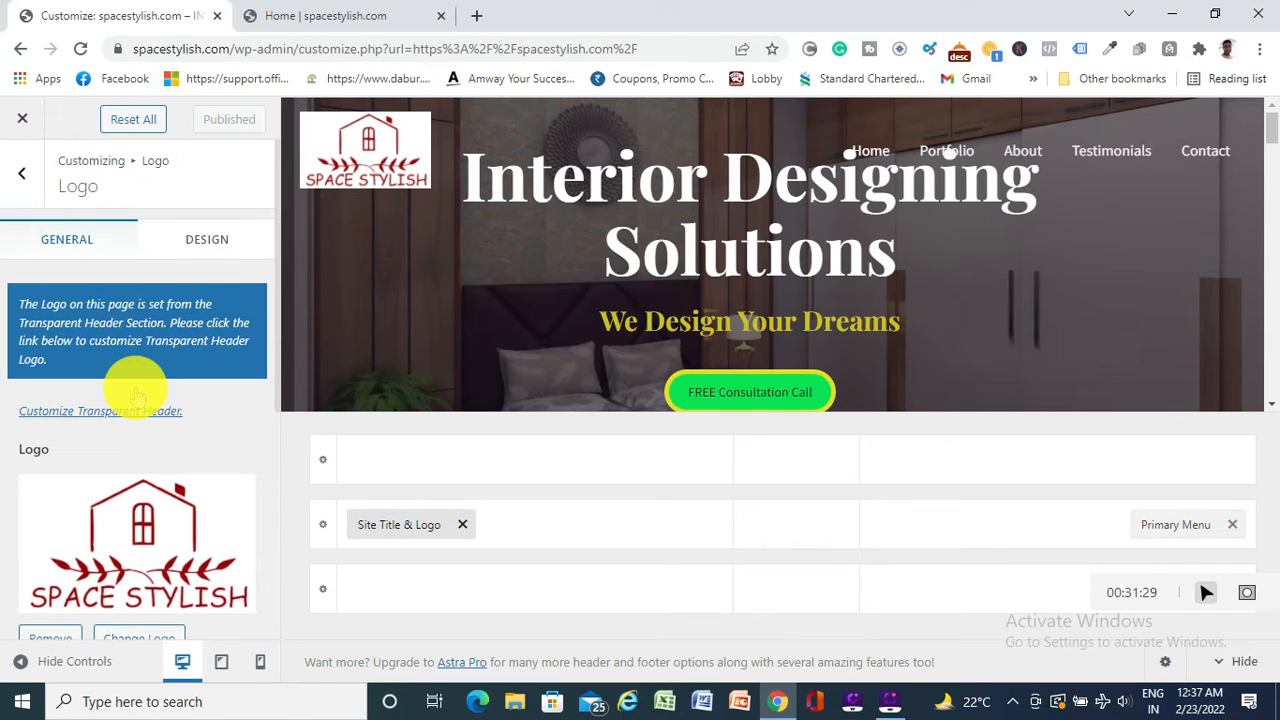
left_click(192, 240)
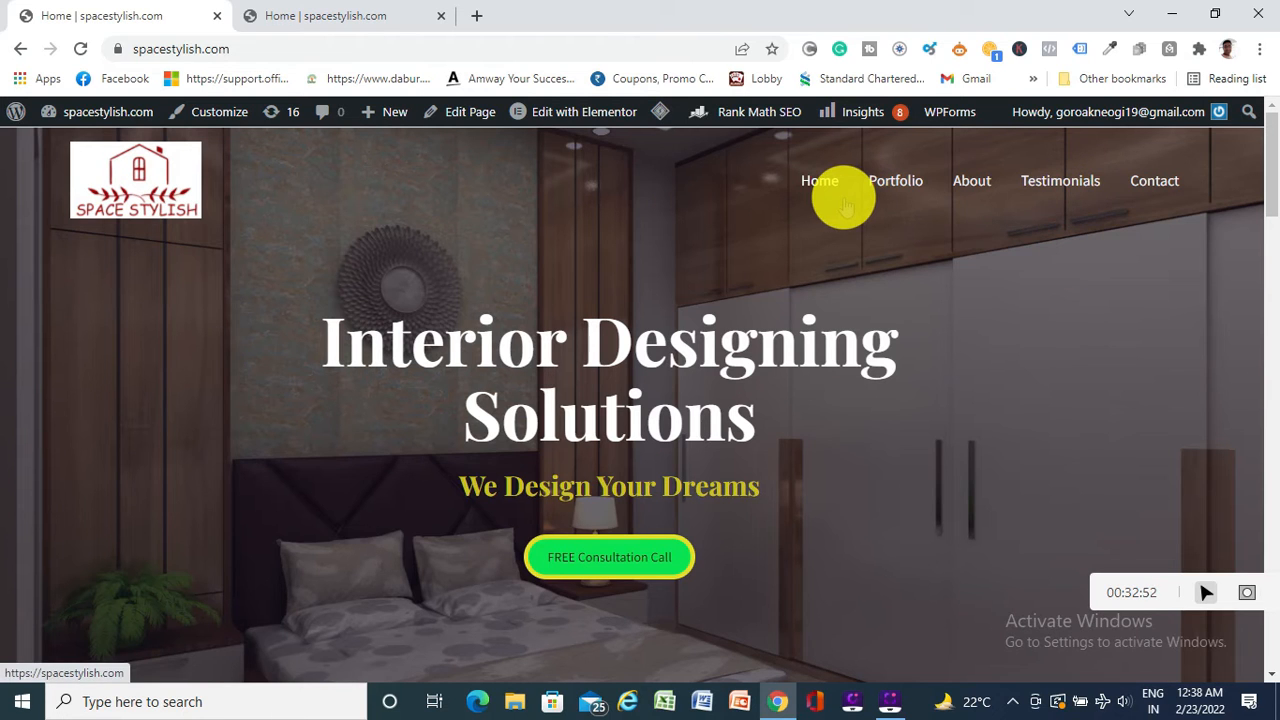
scroll(497, 346, "down", 10)
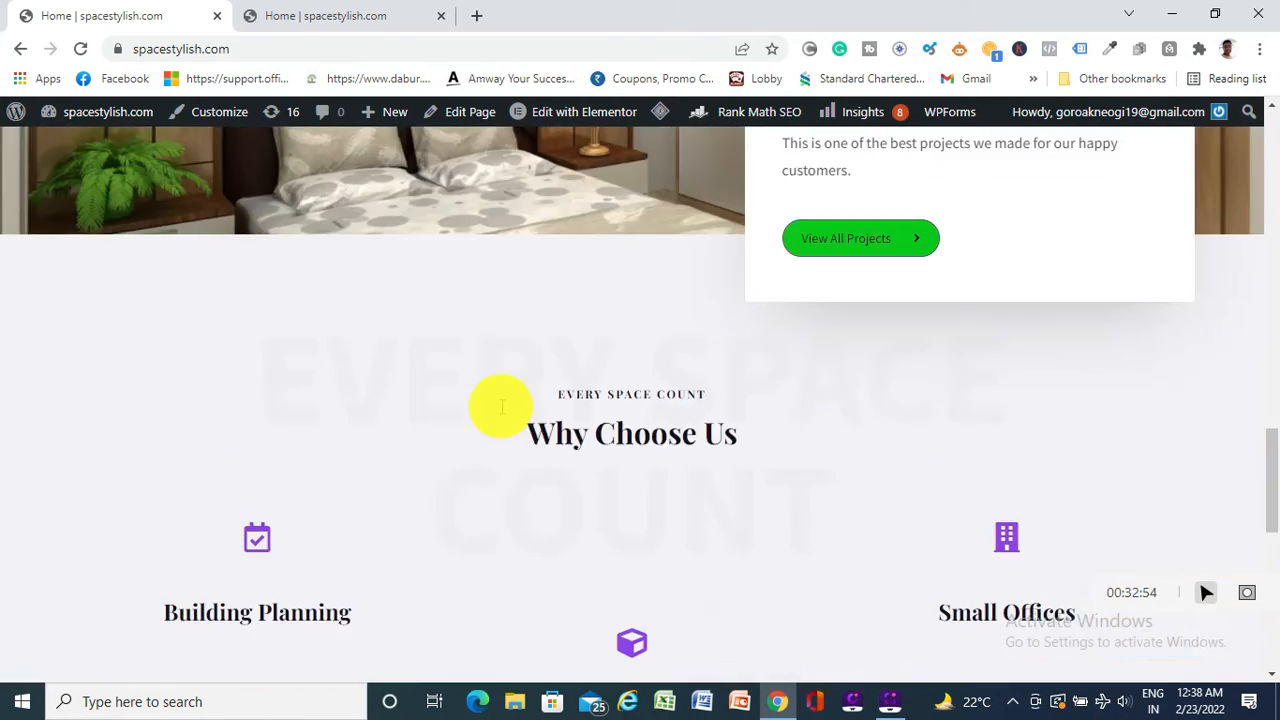
scroll(500, 405, "down", 10)
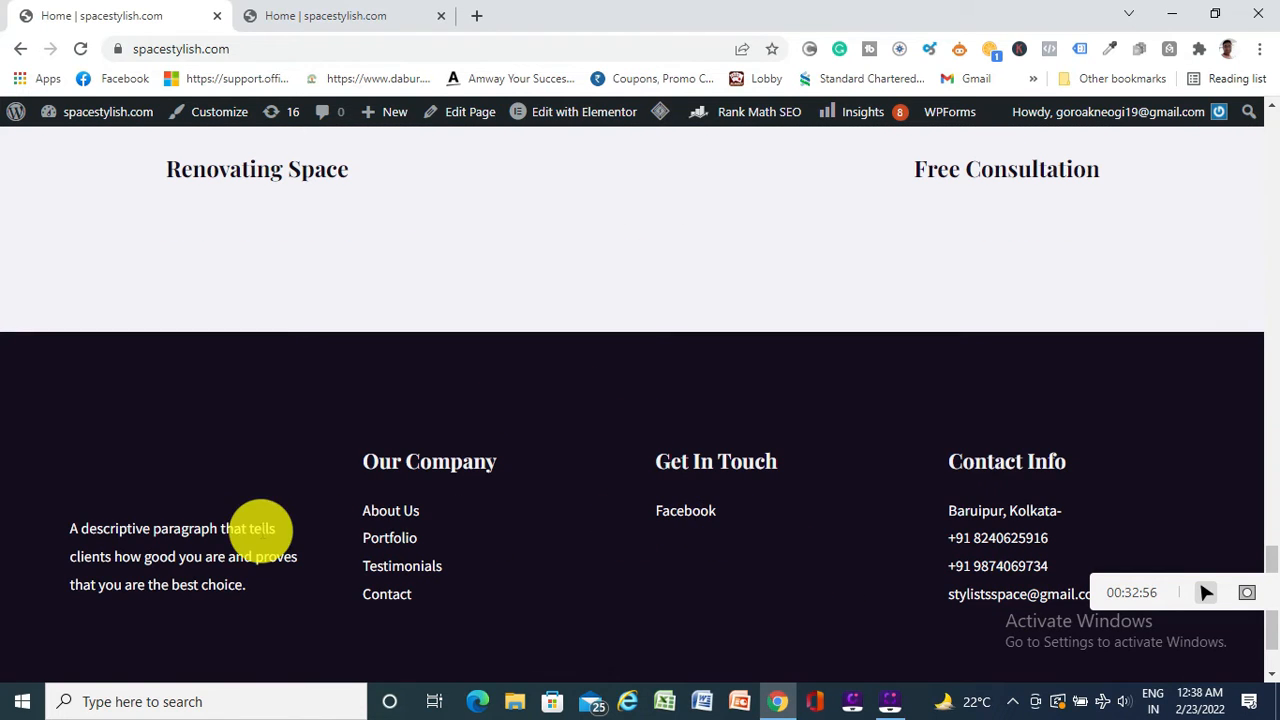
scroll(417, 439, "up", 10)
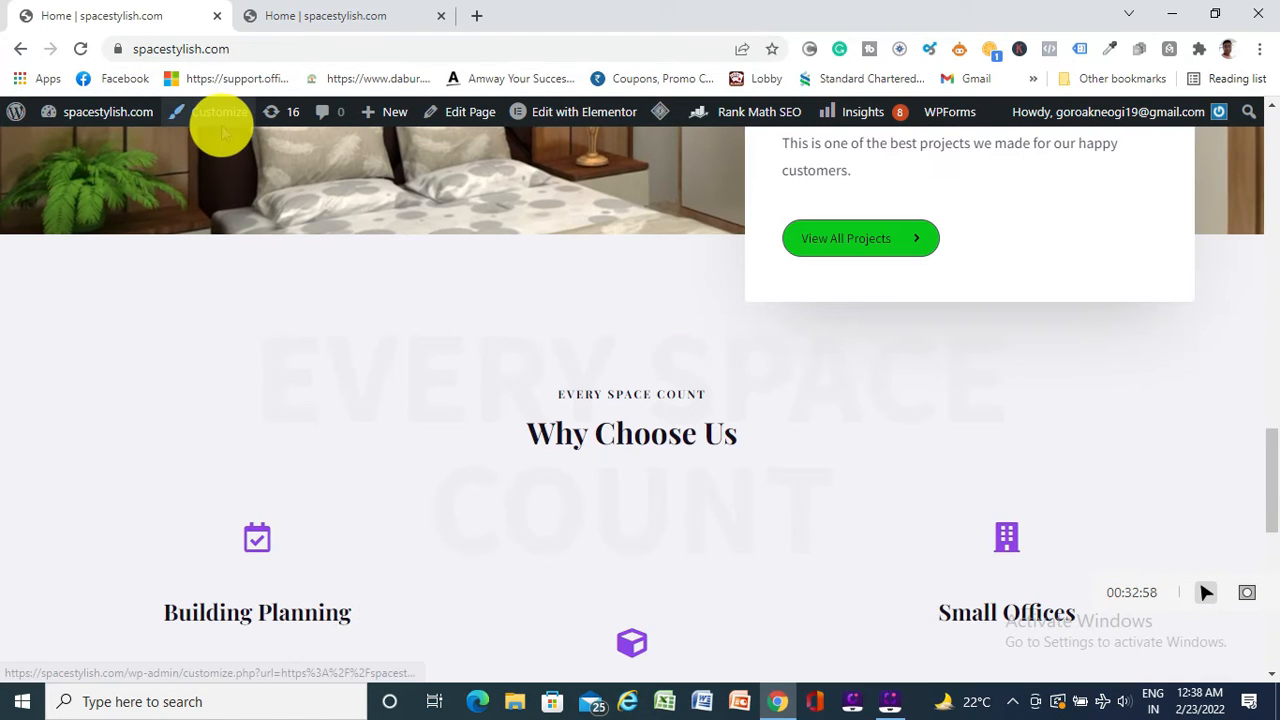
left_click(224, 120)
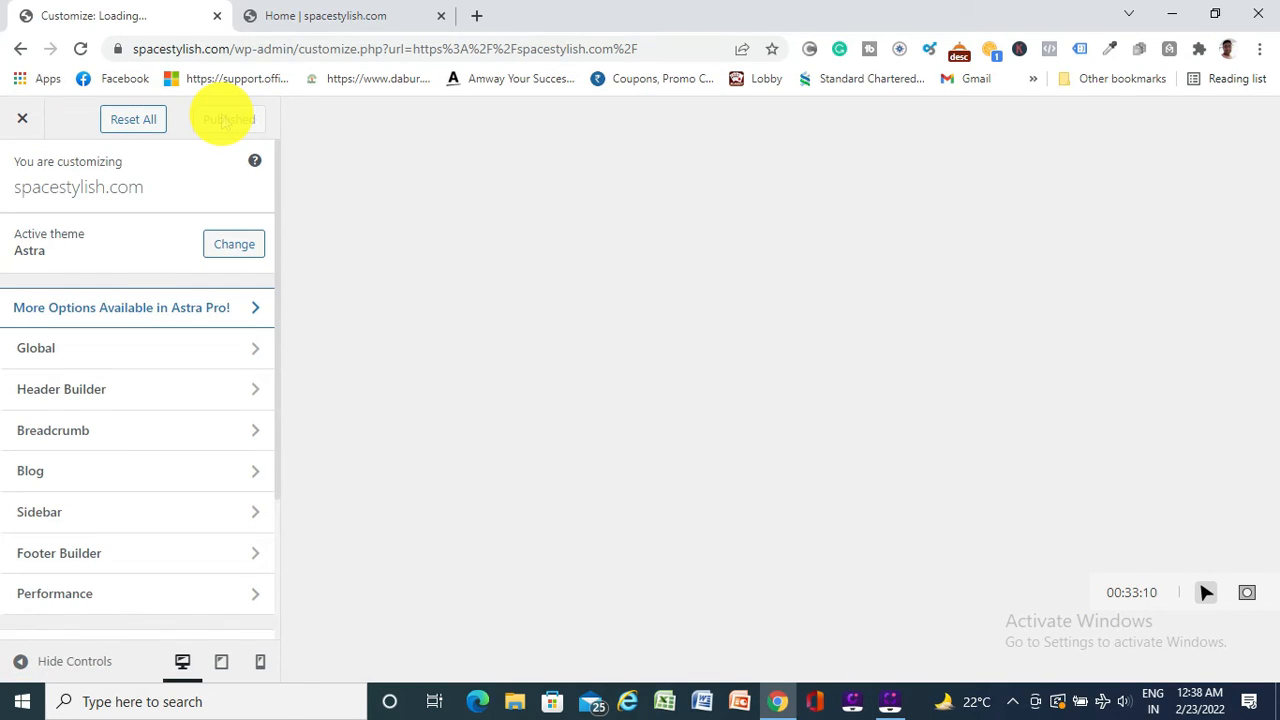
Scroll the preview down to the footer and edit the Our Company menu
scroll(857, 414, "down", 10)
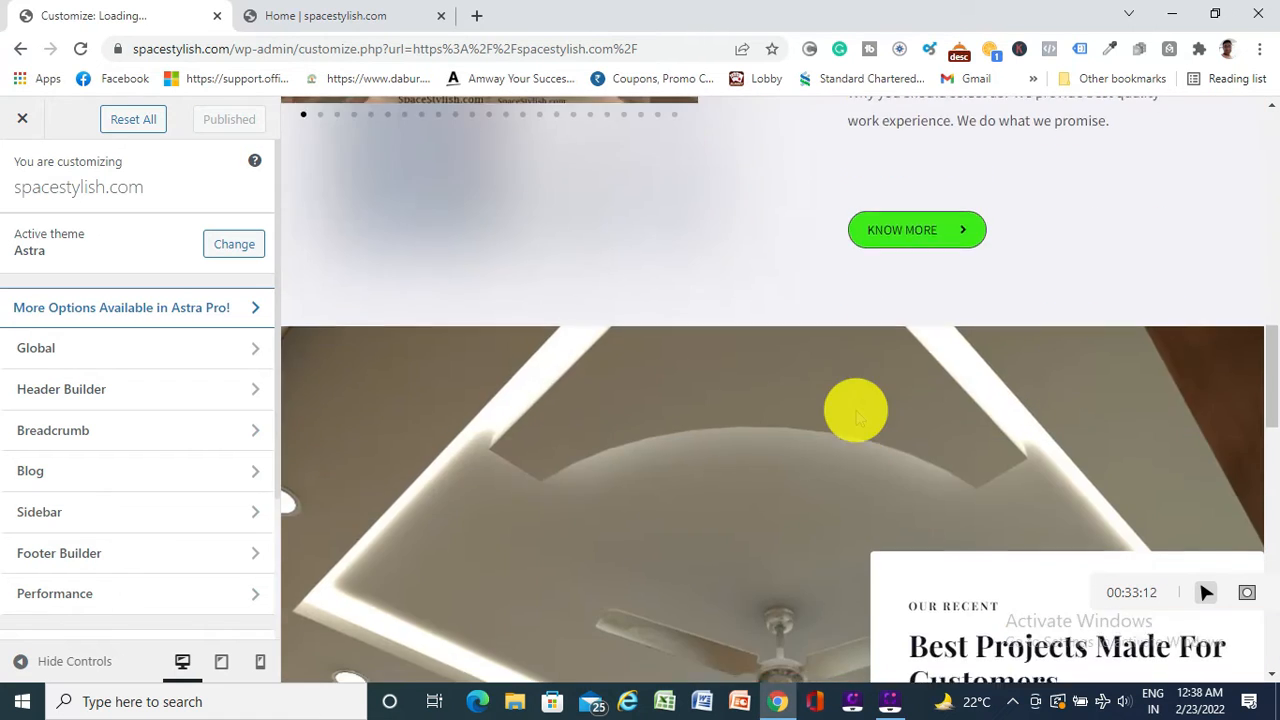
scroll(857, 414, "down", 15)
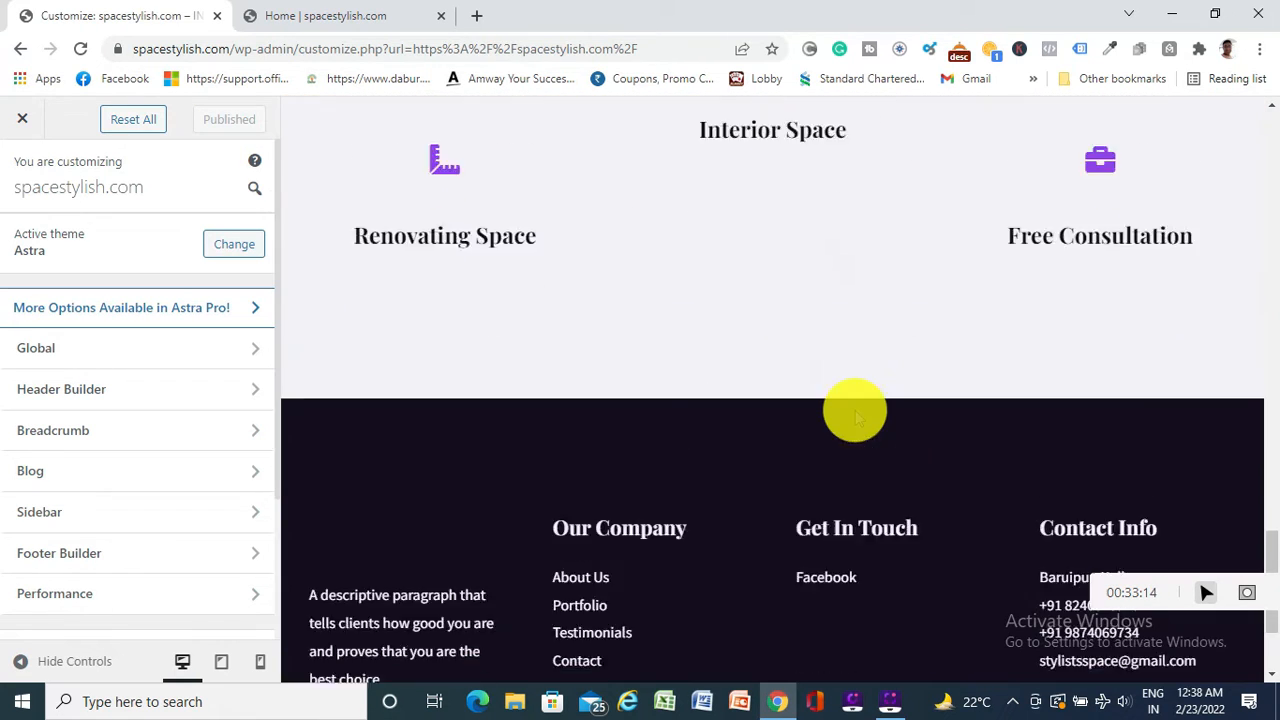
scroll(857, 414, "down", 2)
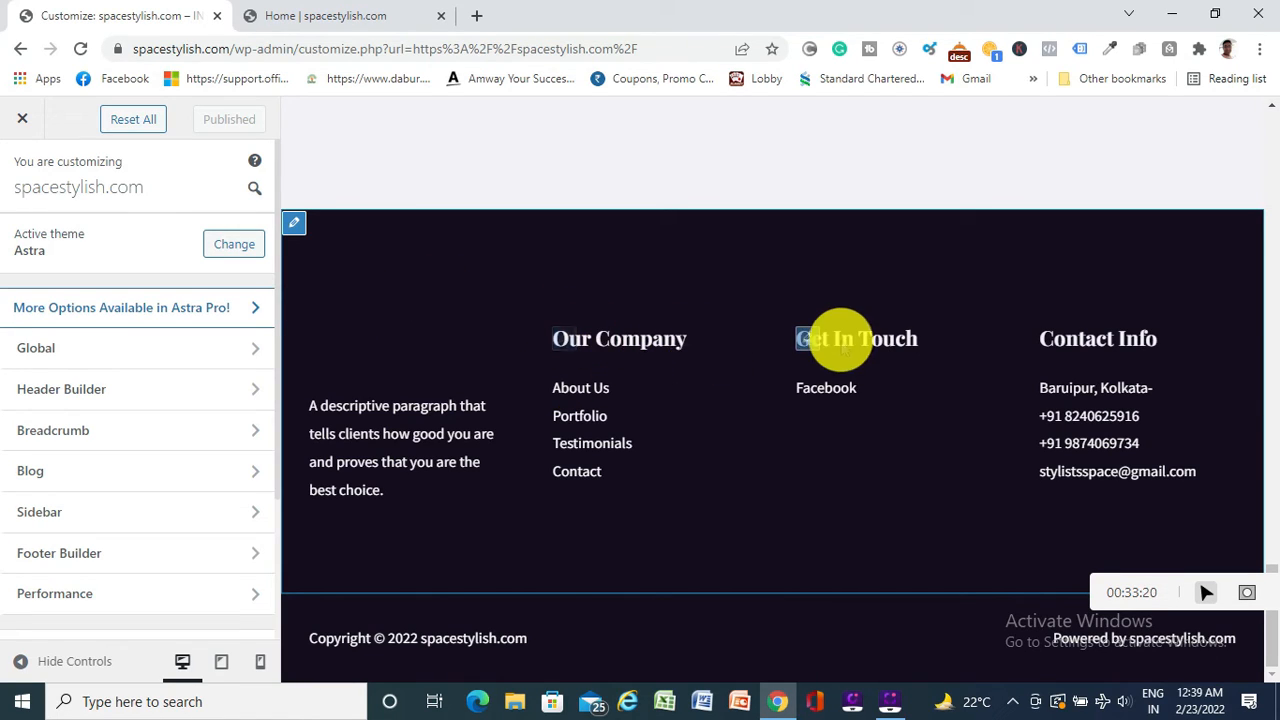
left_click(563, 339)
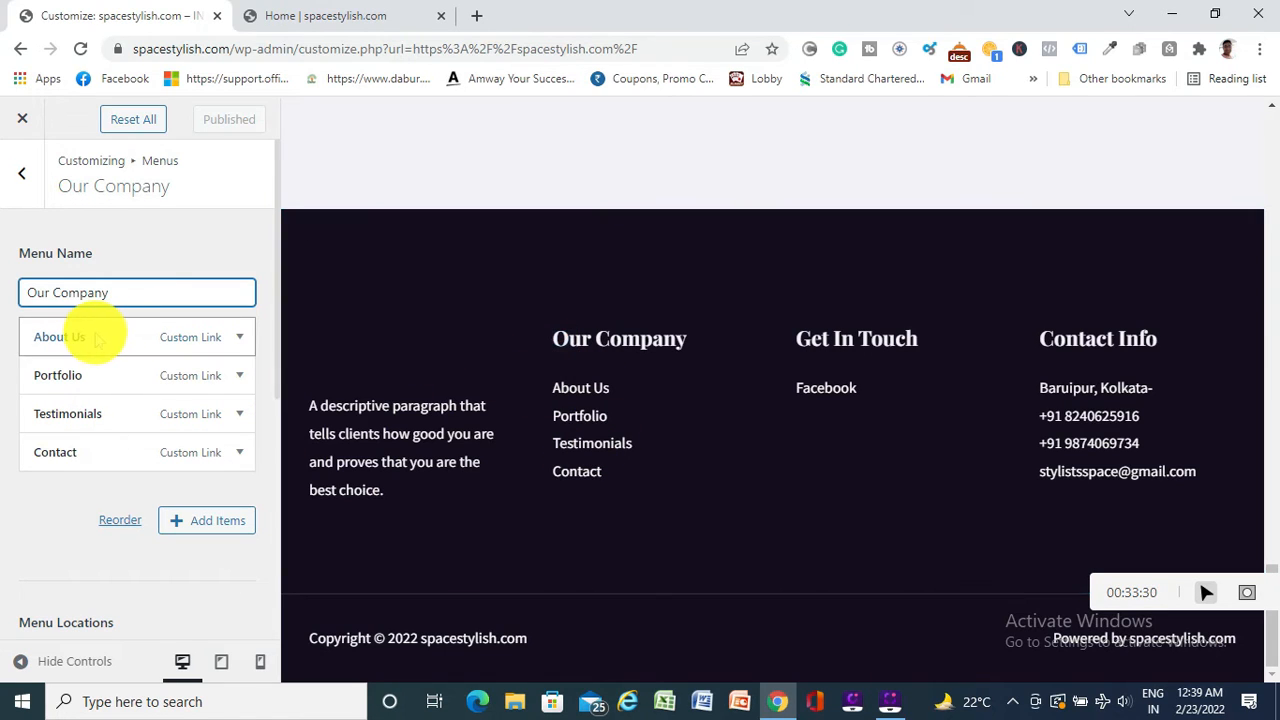
Expand the About Us link and copy the About page address from the live site
left_click(240, 338)
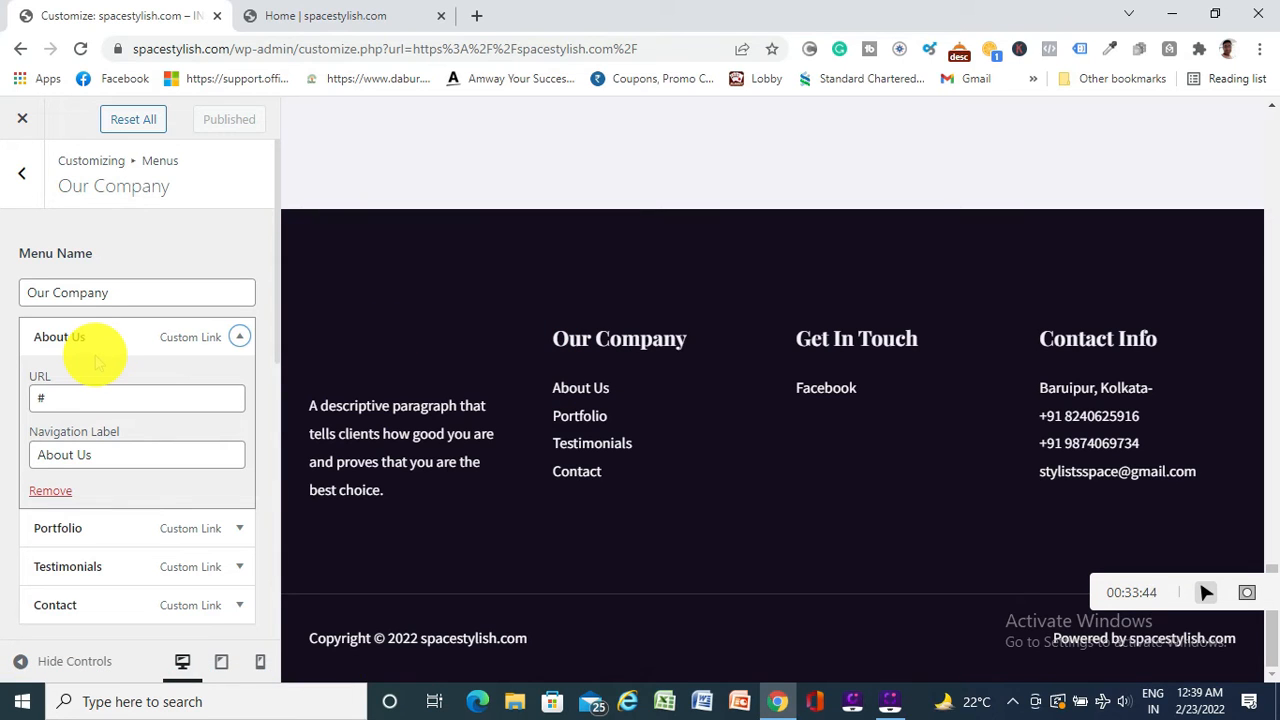
left_click(314, 15)
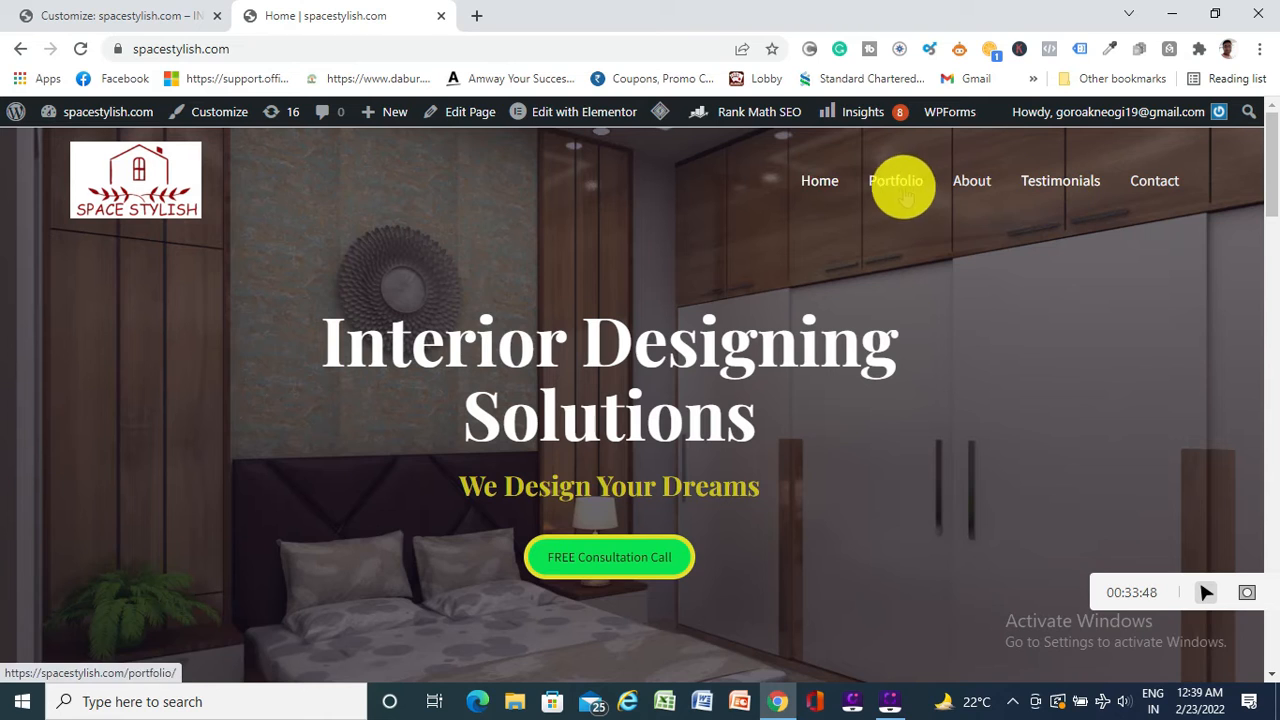
left_click(106, 22)
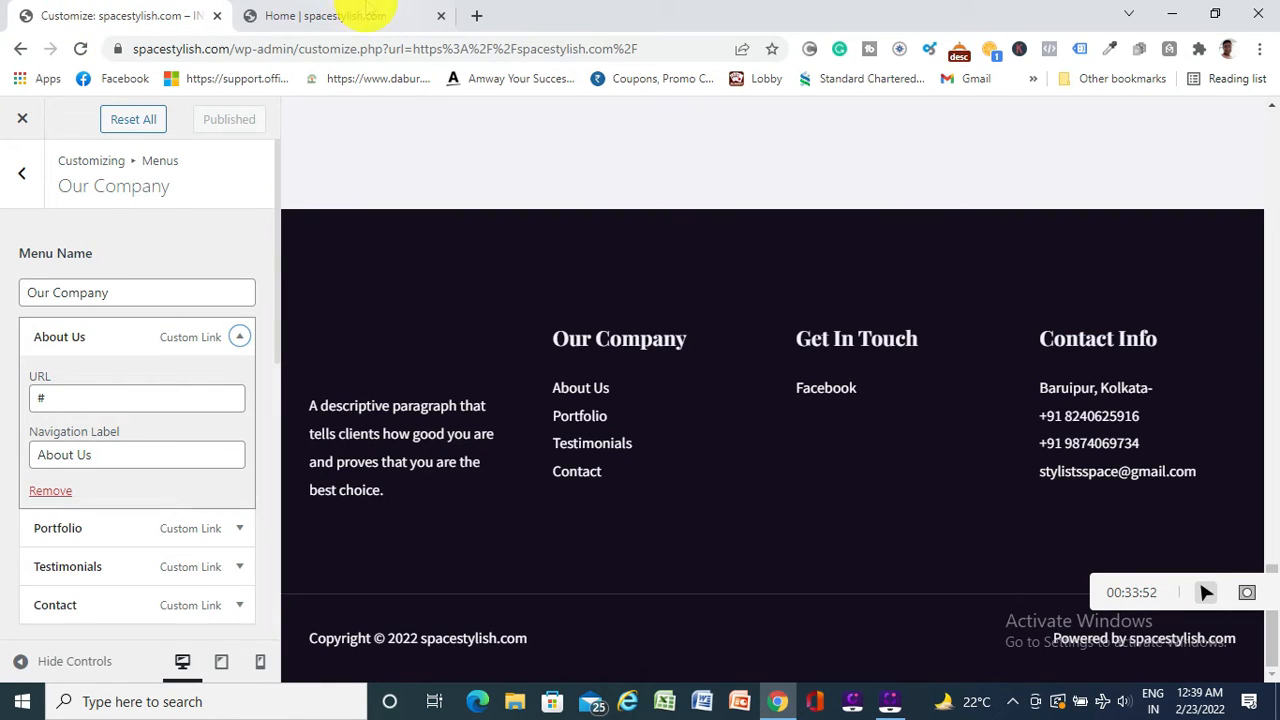
left_click(345, 18)
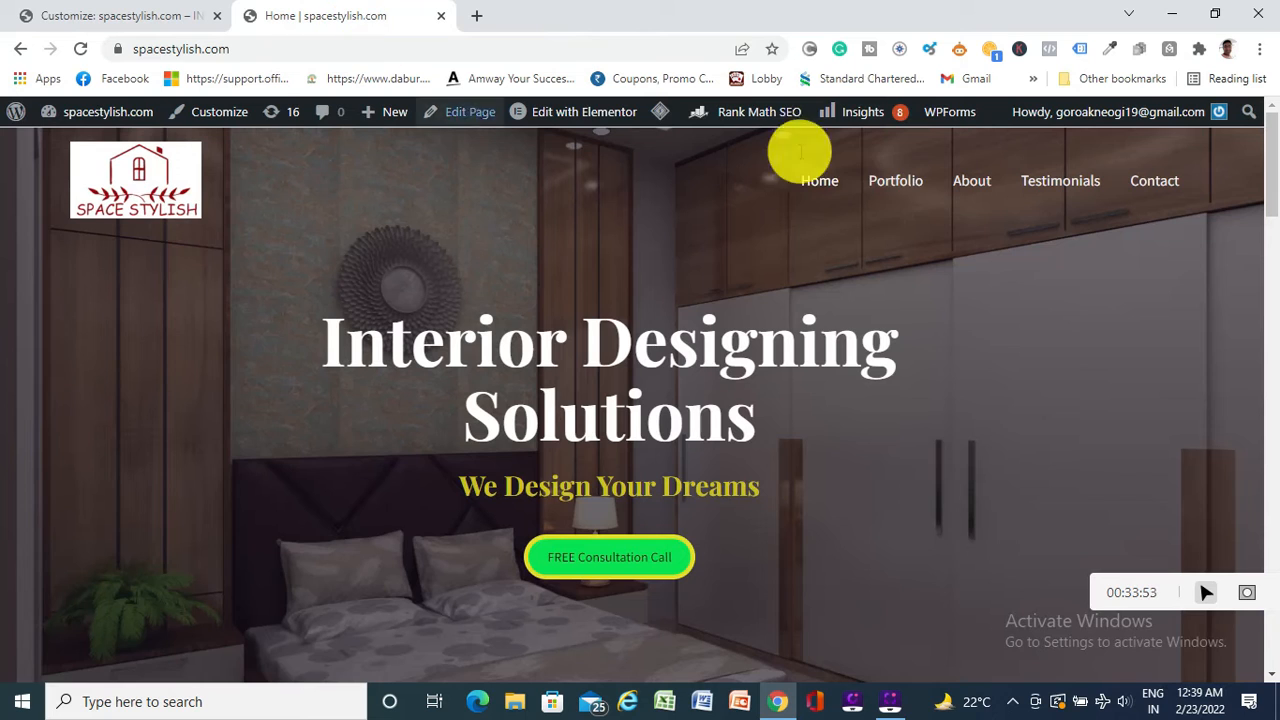
left_click(972, 180)
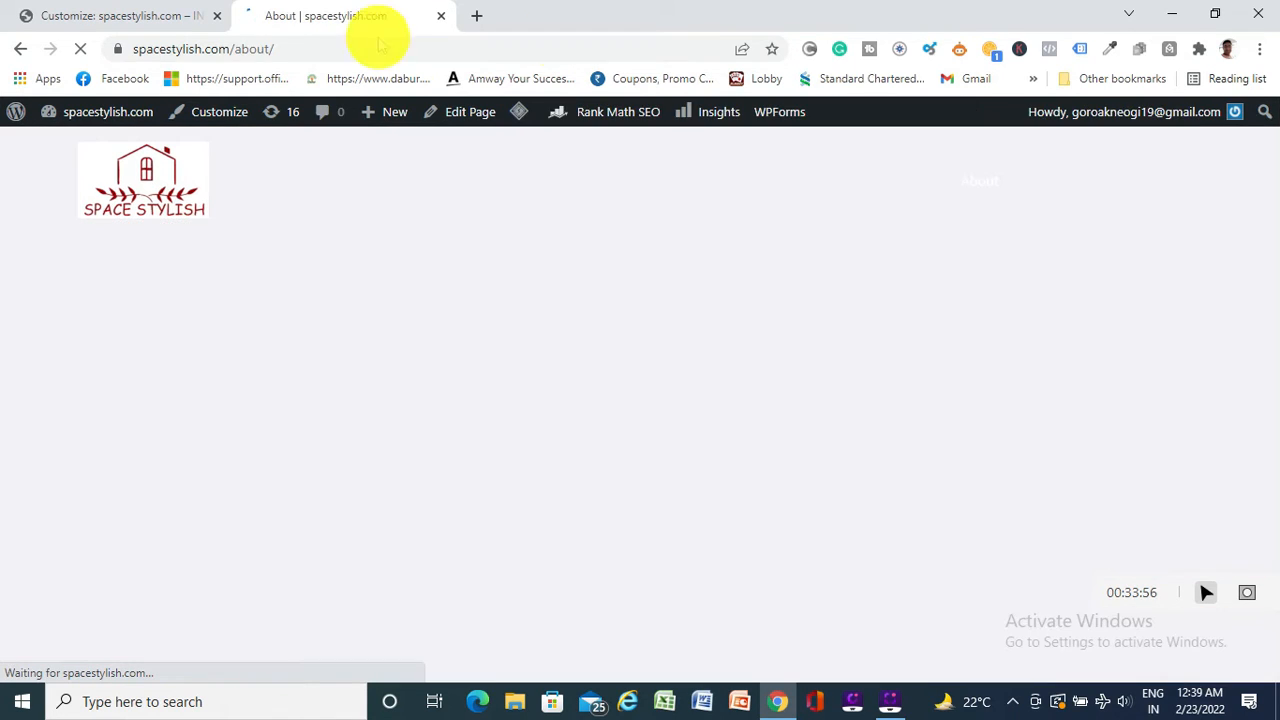
left_click(318, 49)
key("ctrl+c")
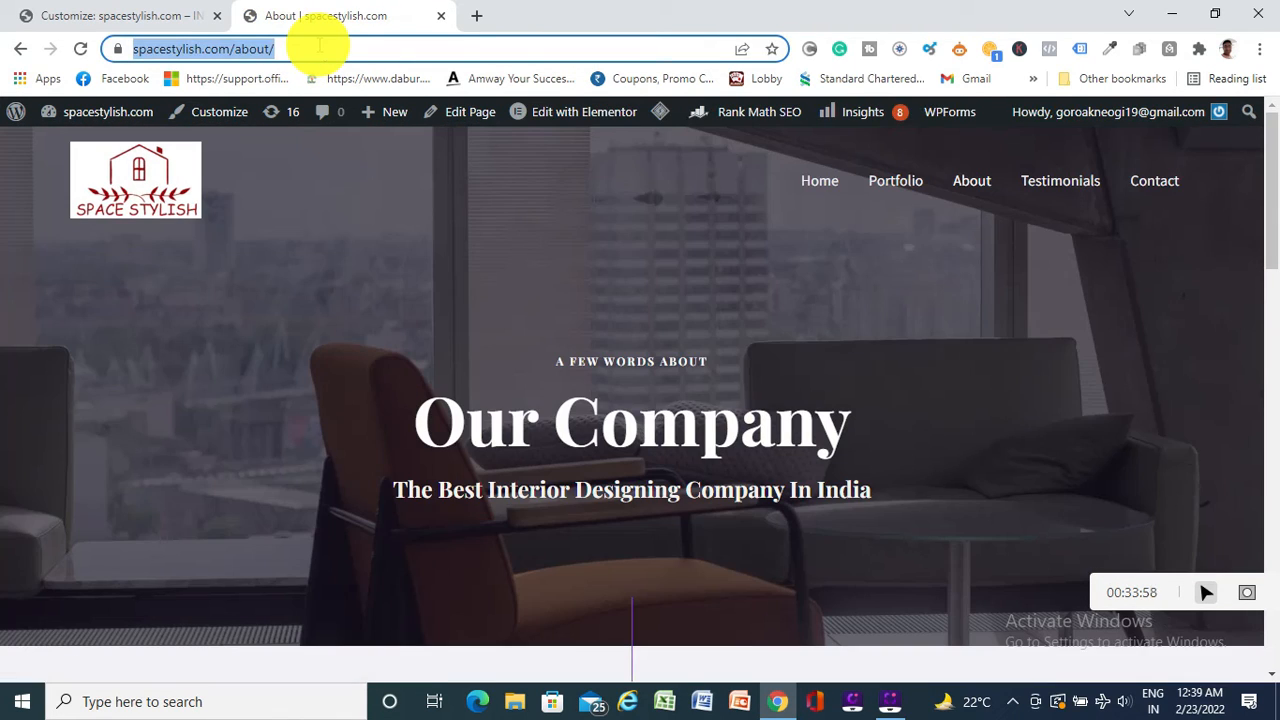
left_click(143, 15)
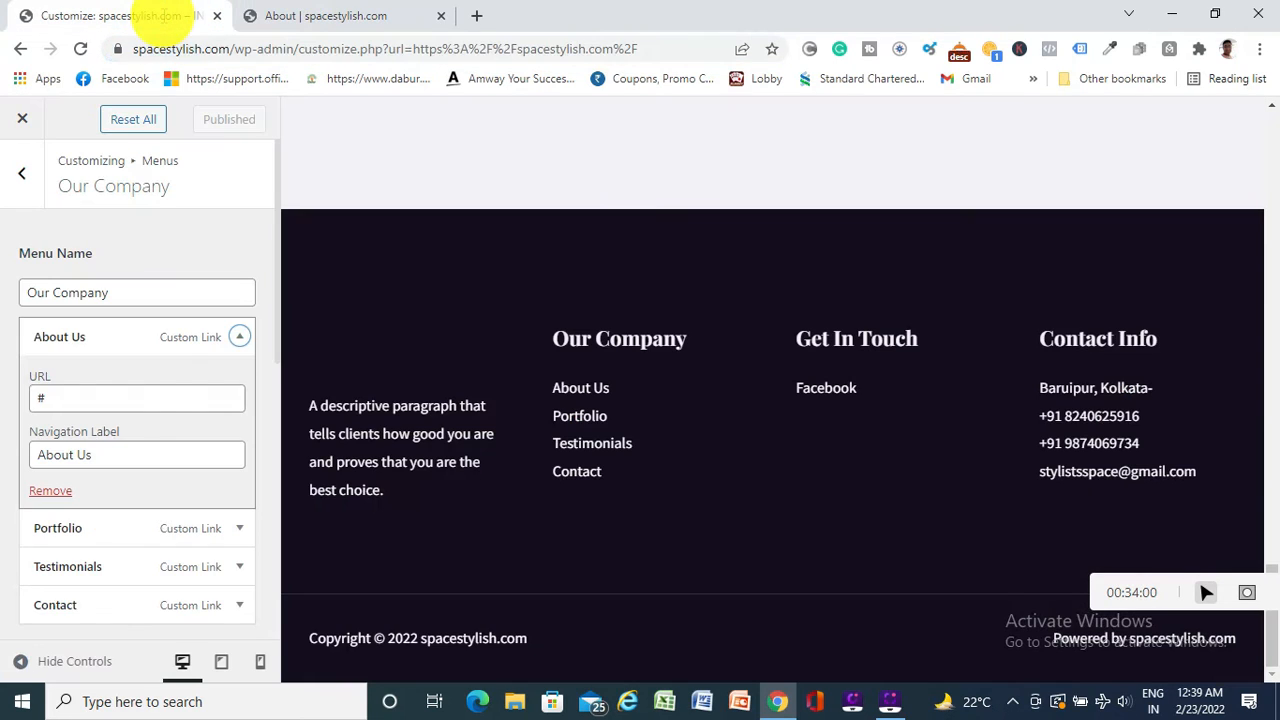
left_click(86, 397)
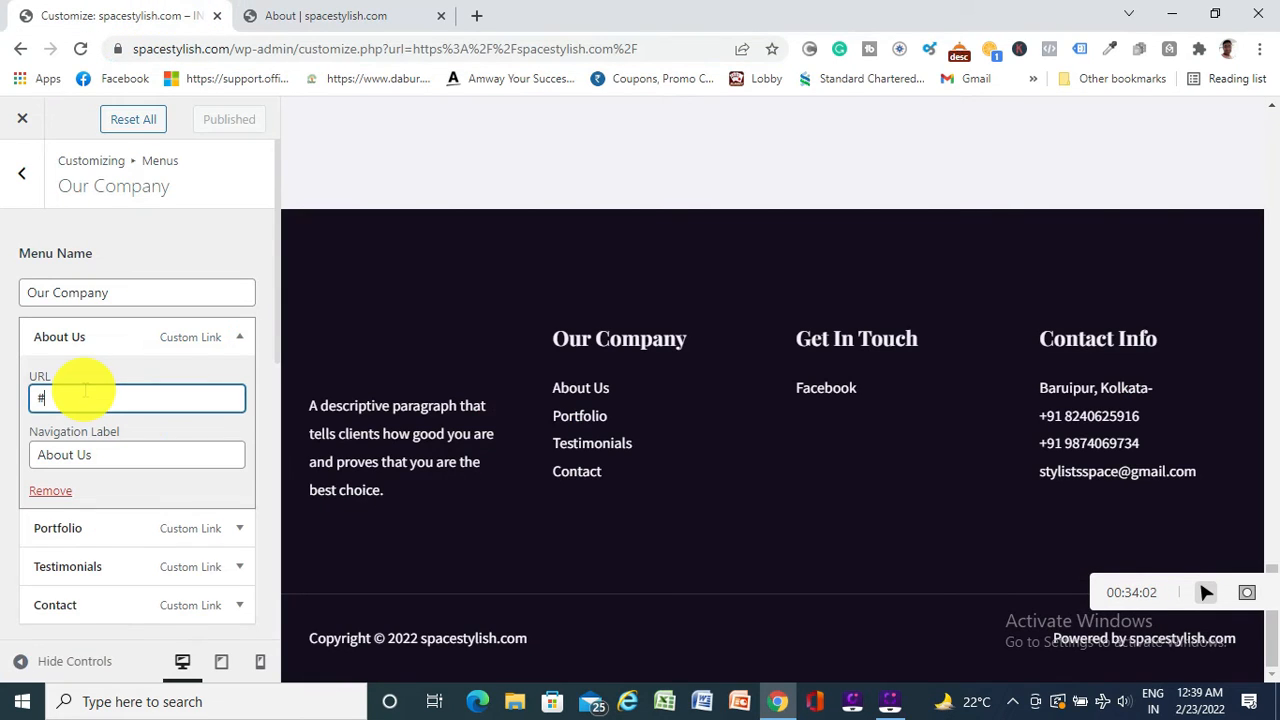
key("BackSpace")
key("ctrl+v")
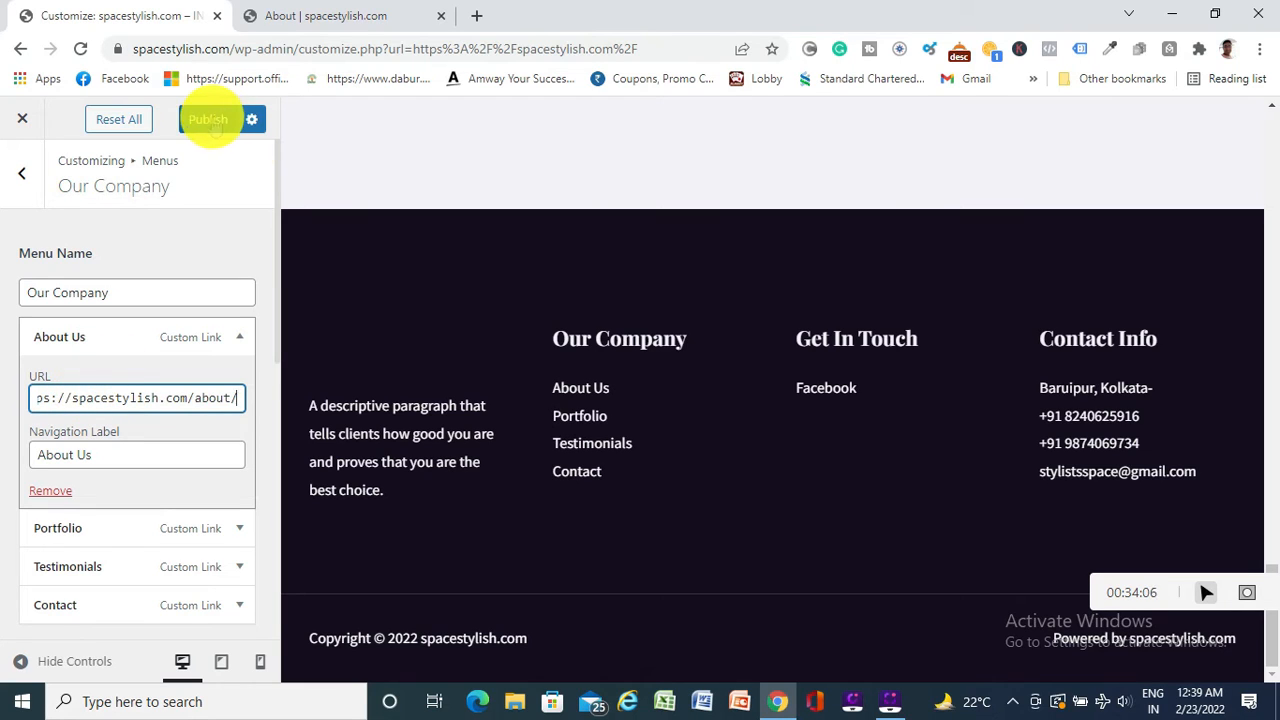
left_click(210, 120)
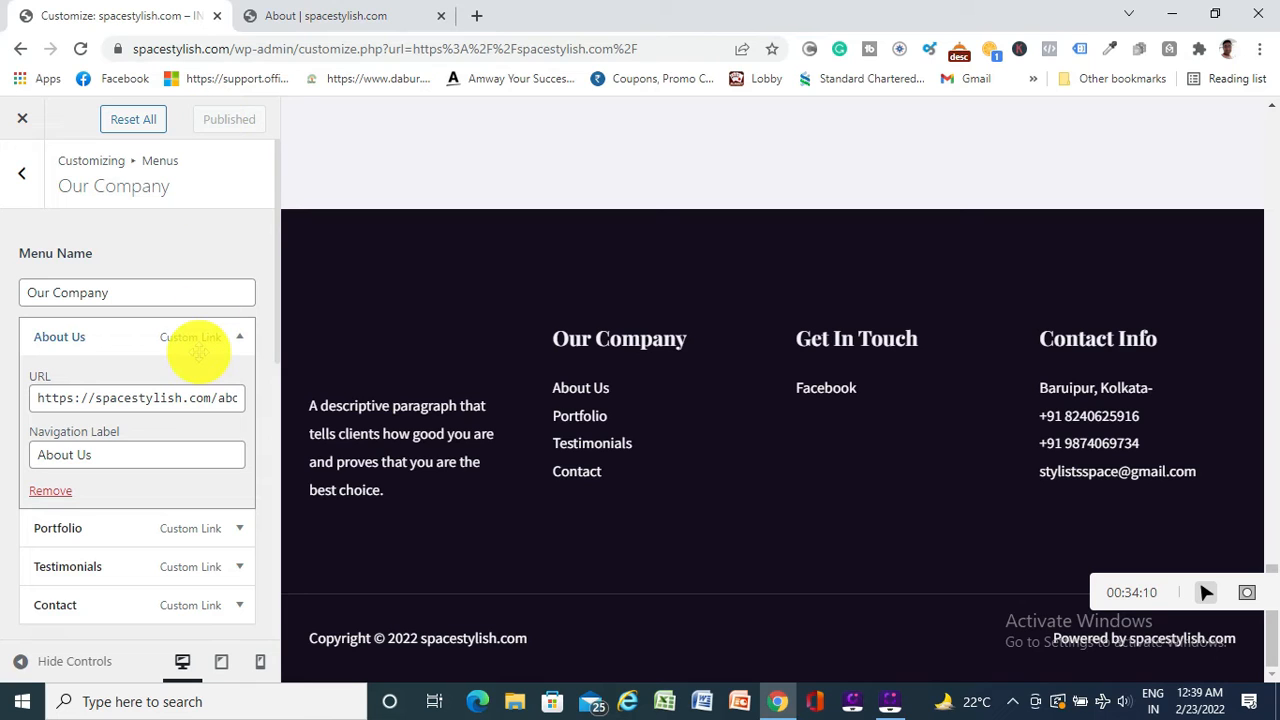
scroll(130, 405, "down", 2)
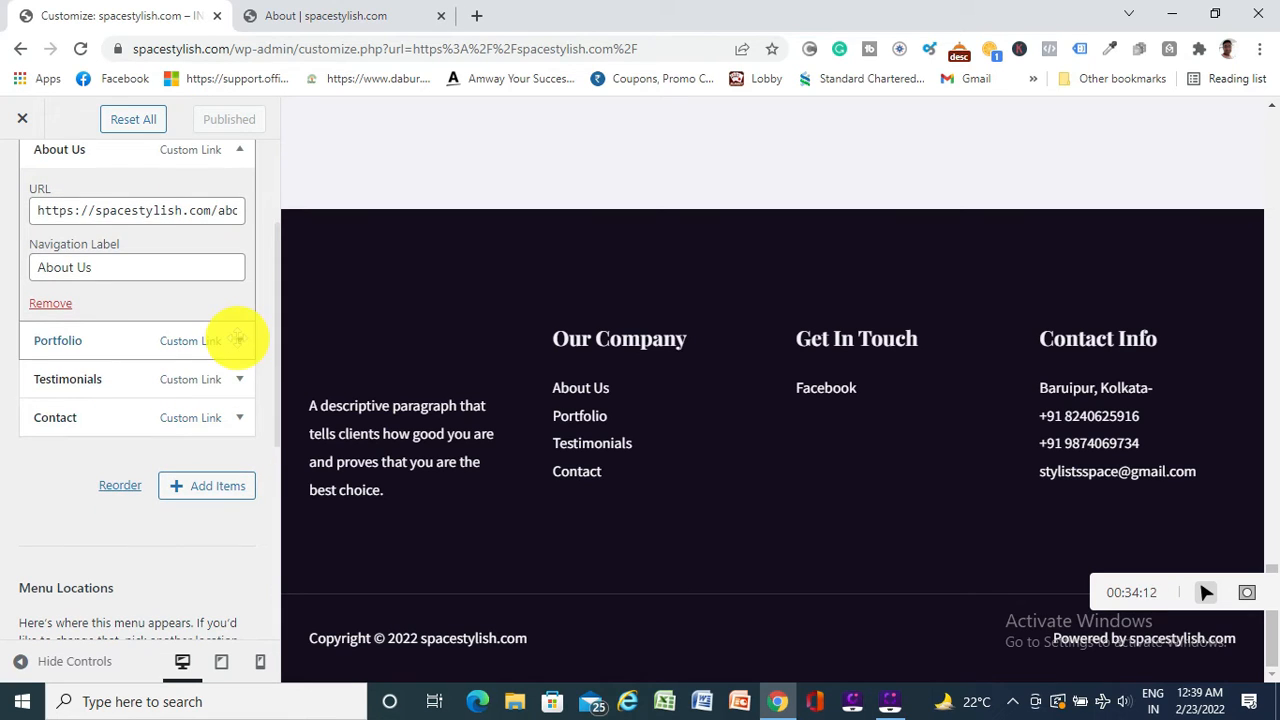
left_click(240, 337)
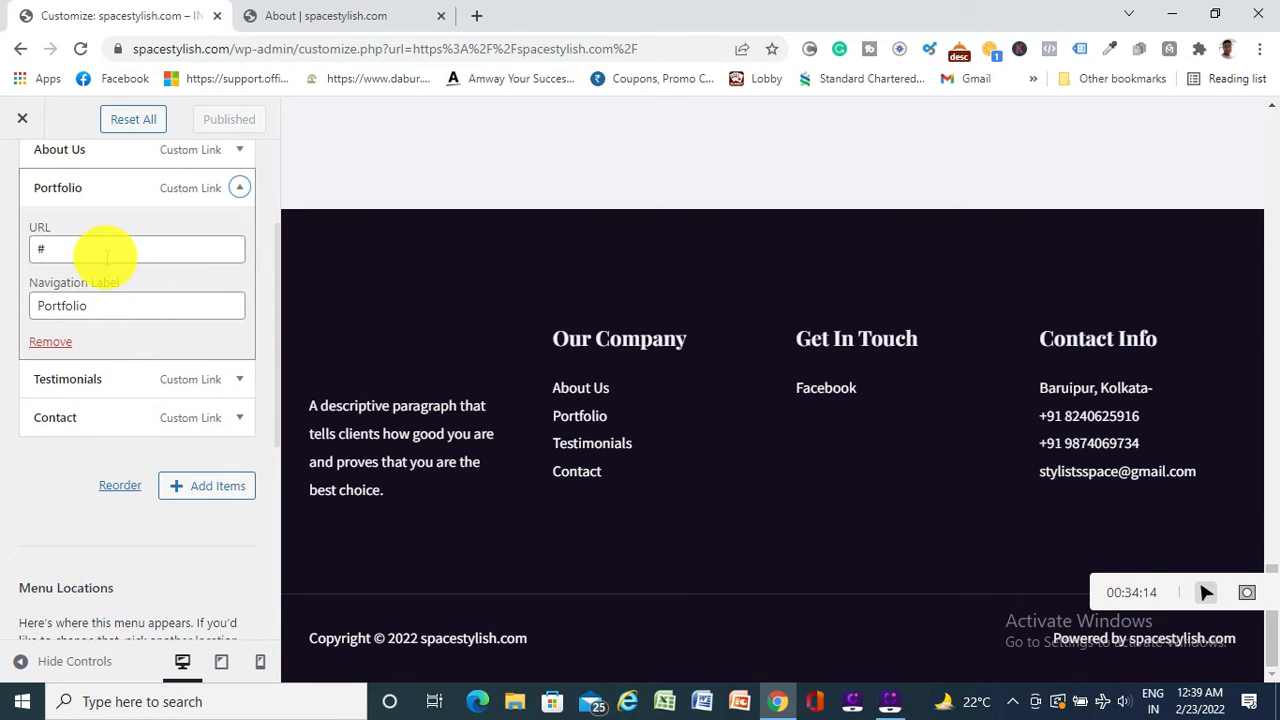
left_click(315, 17)
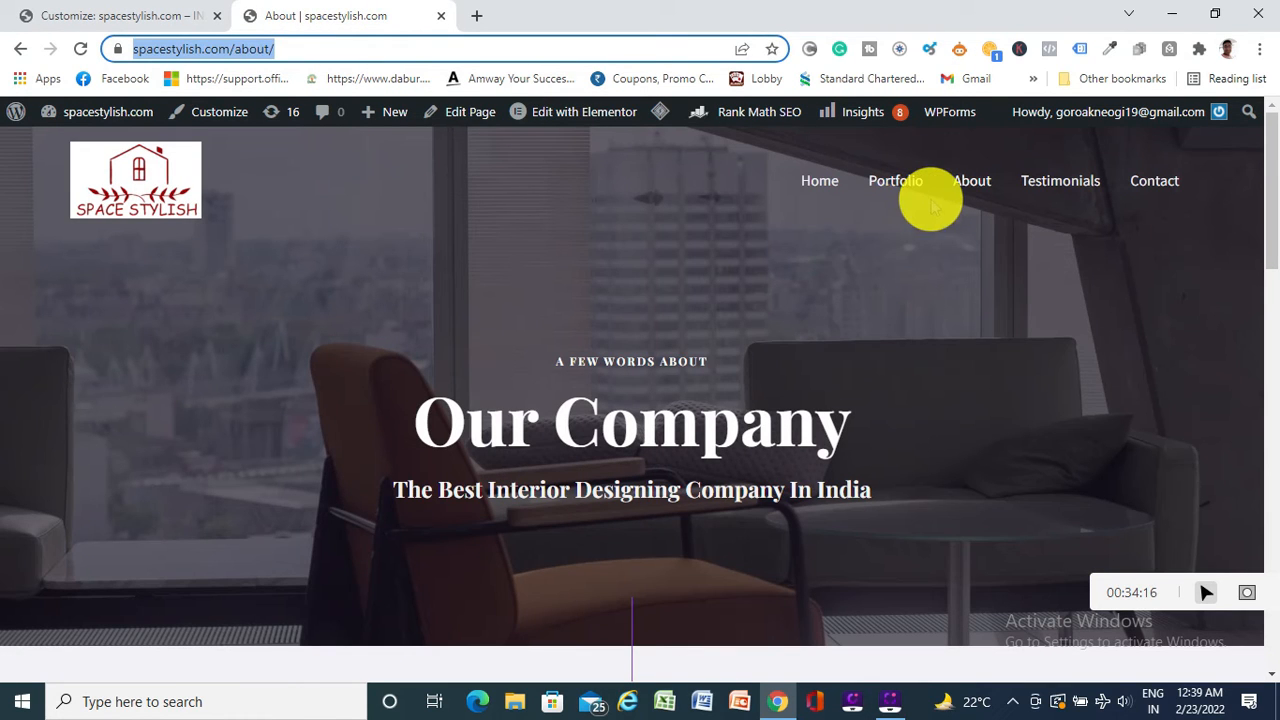
left_click(895, 182)
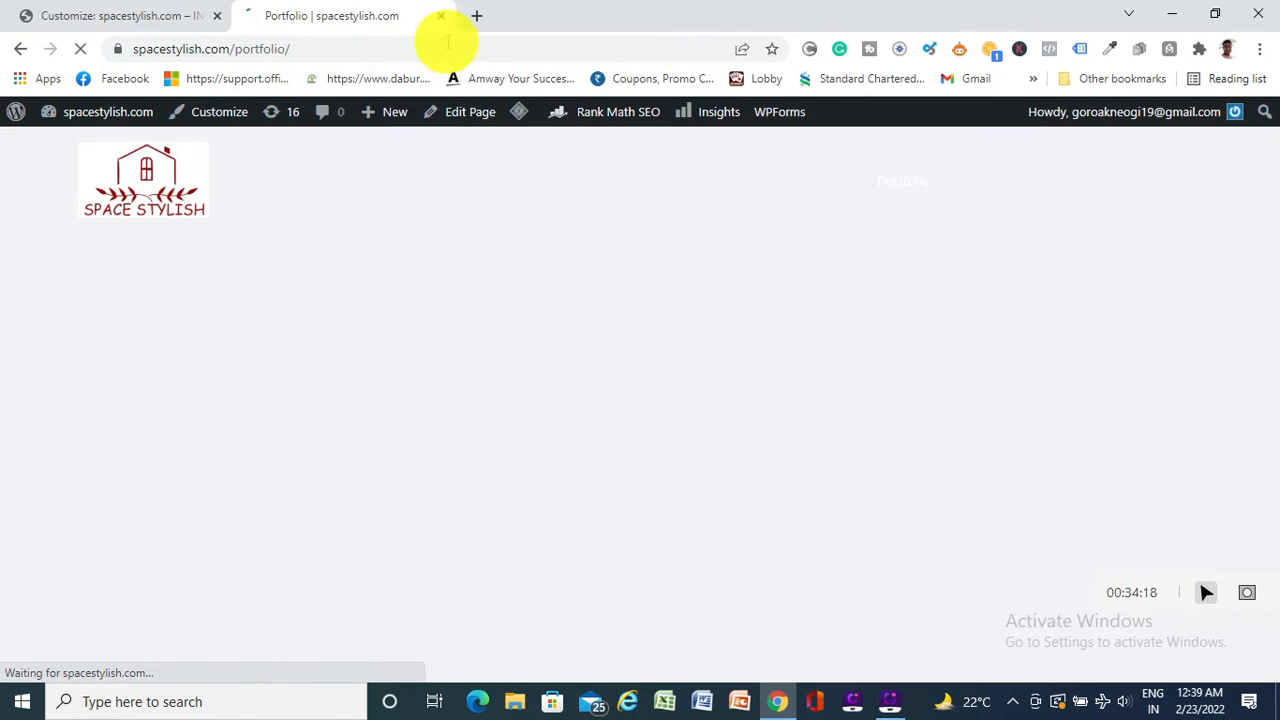
left_click(358, 52)
key("ctrl+c")
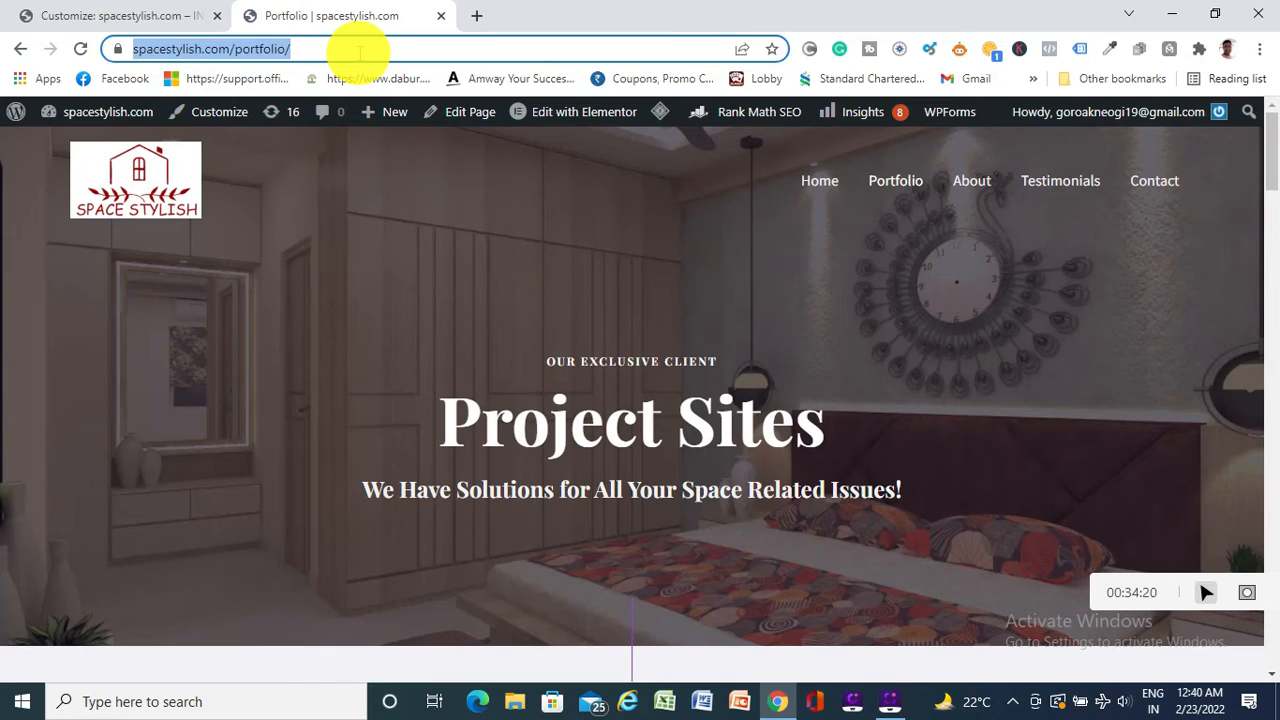
left_click(157, 18)
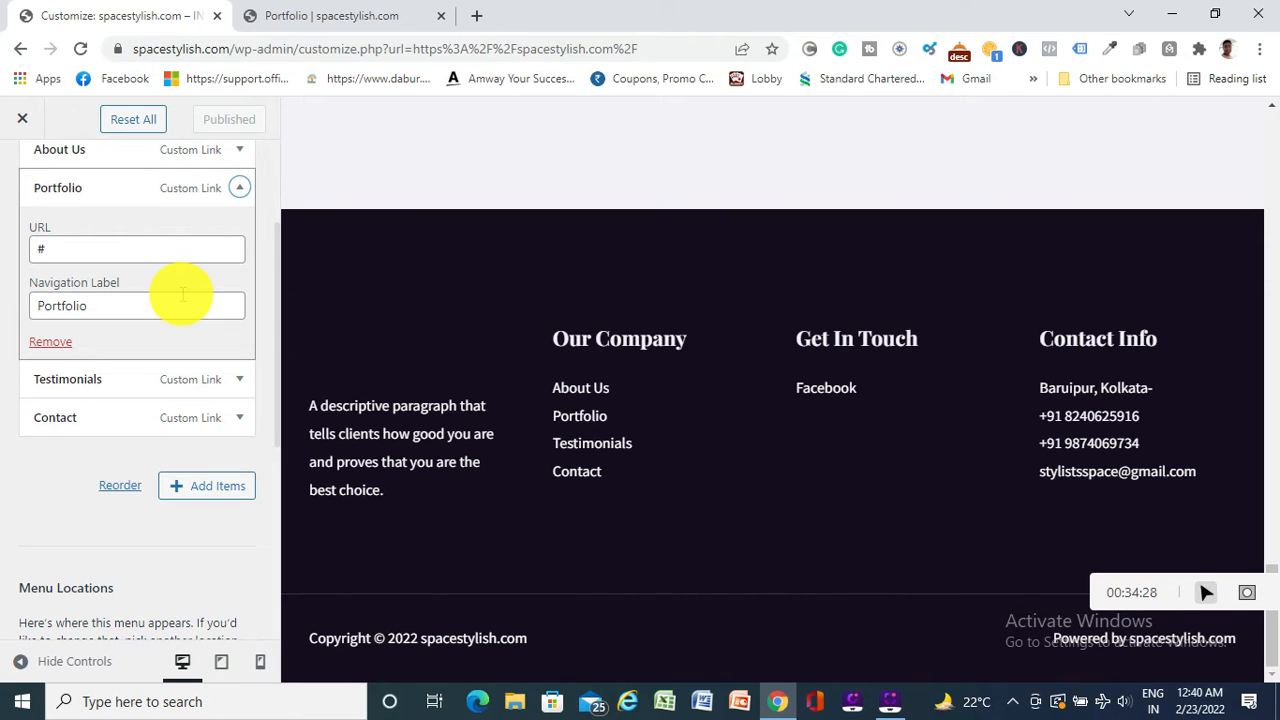
left_click(102, 247)
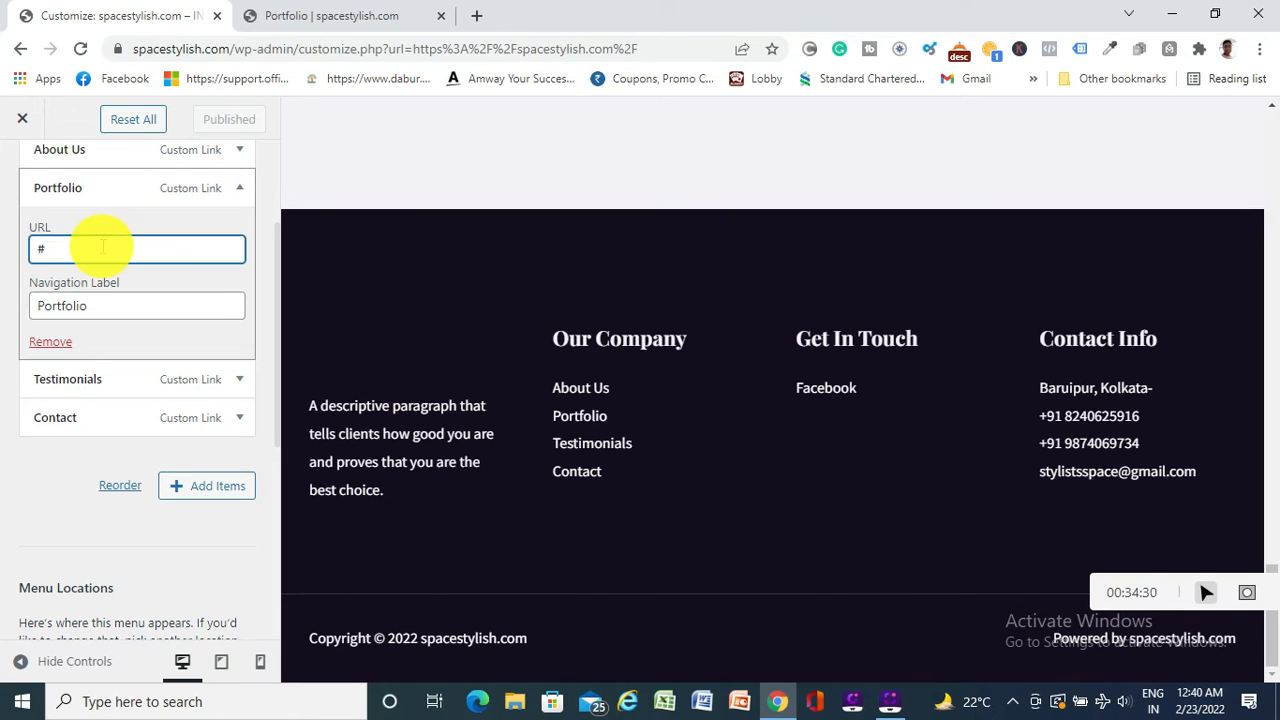
key("BackSpace")
key("ctrl+v")
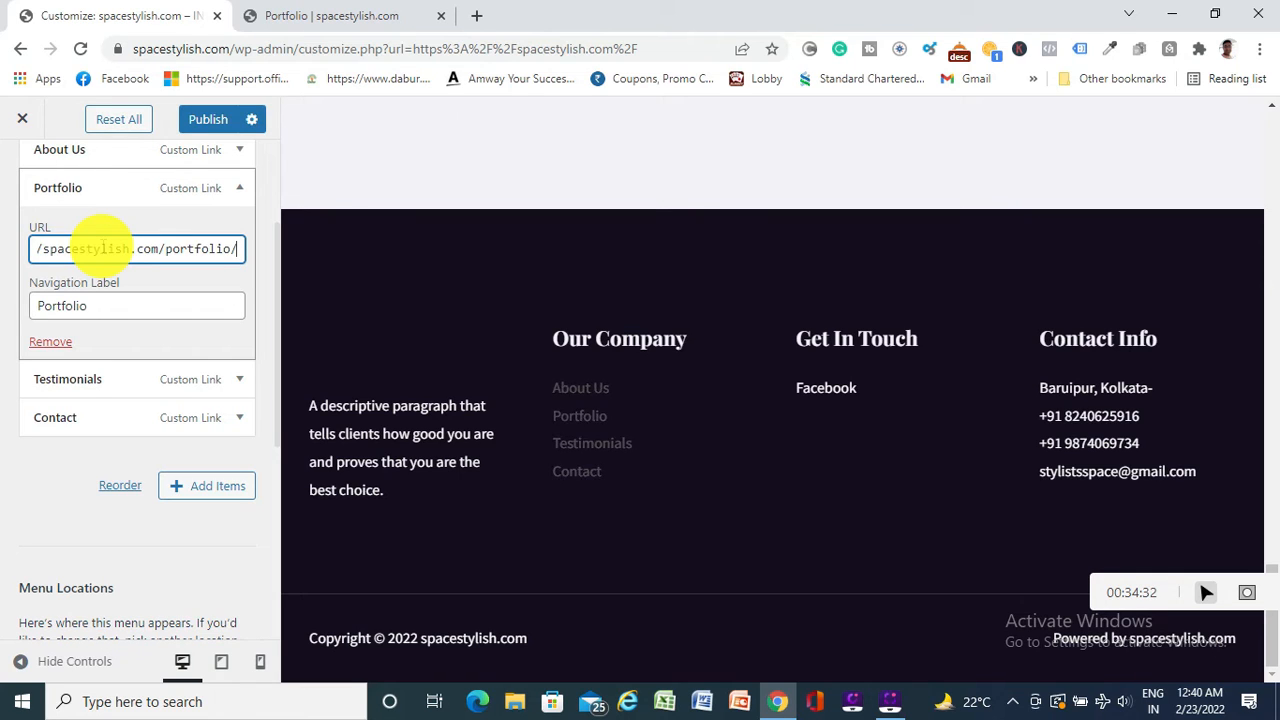
left_click(205, 119)
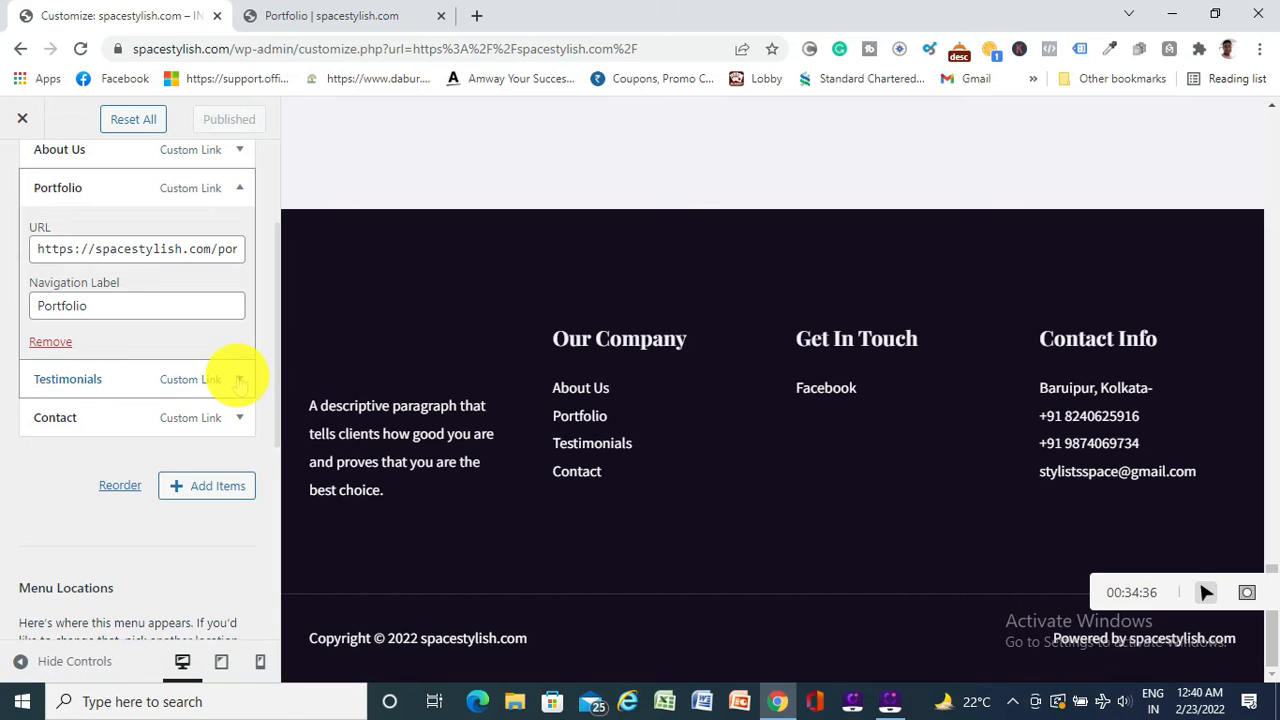
left_click(240, 381)
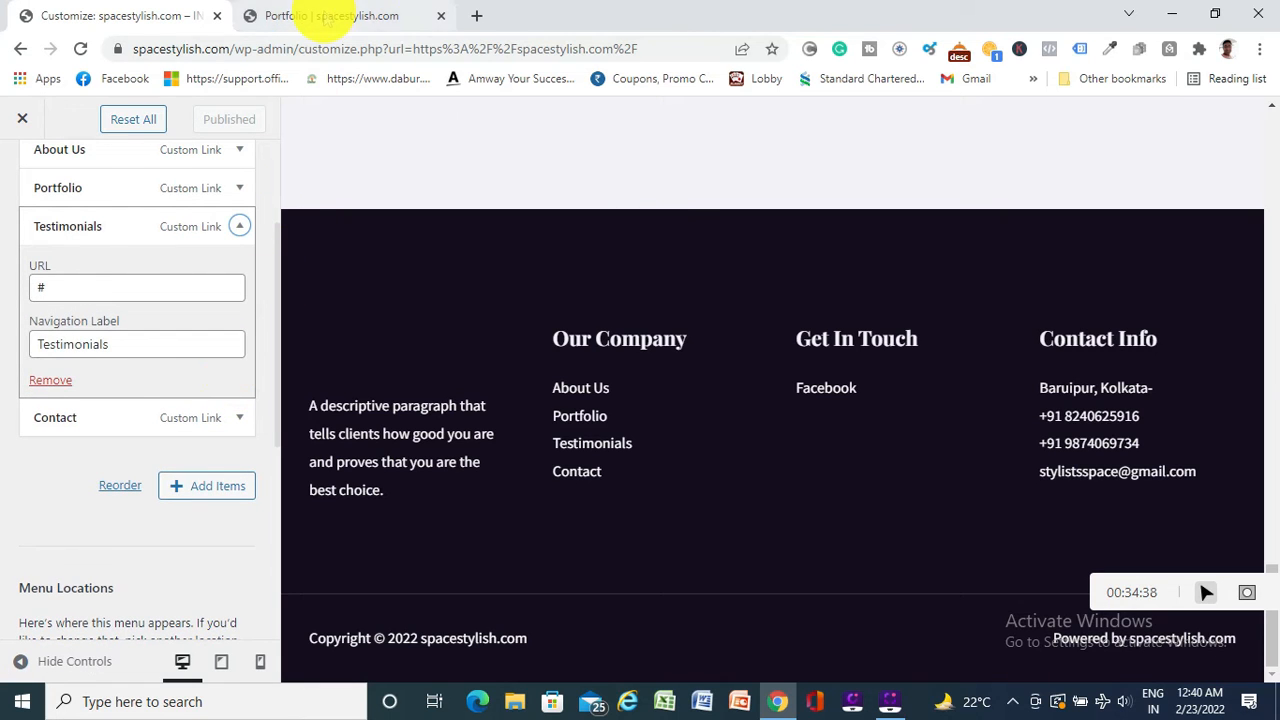
left_click(327, 19)
left_click(1057, 188)
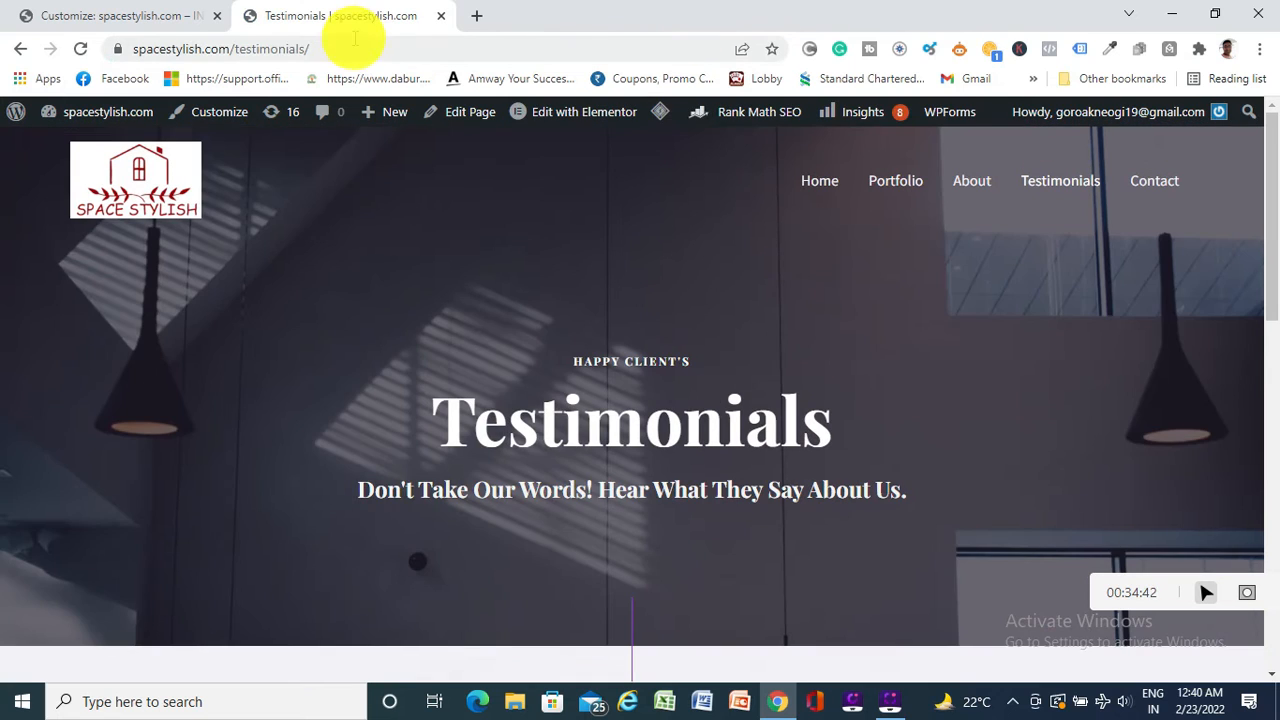
left_click(340, 47)
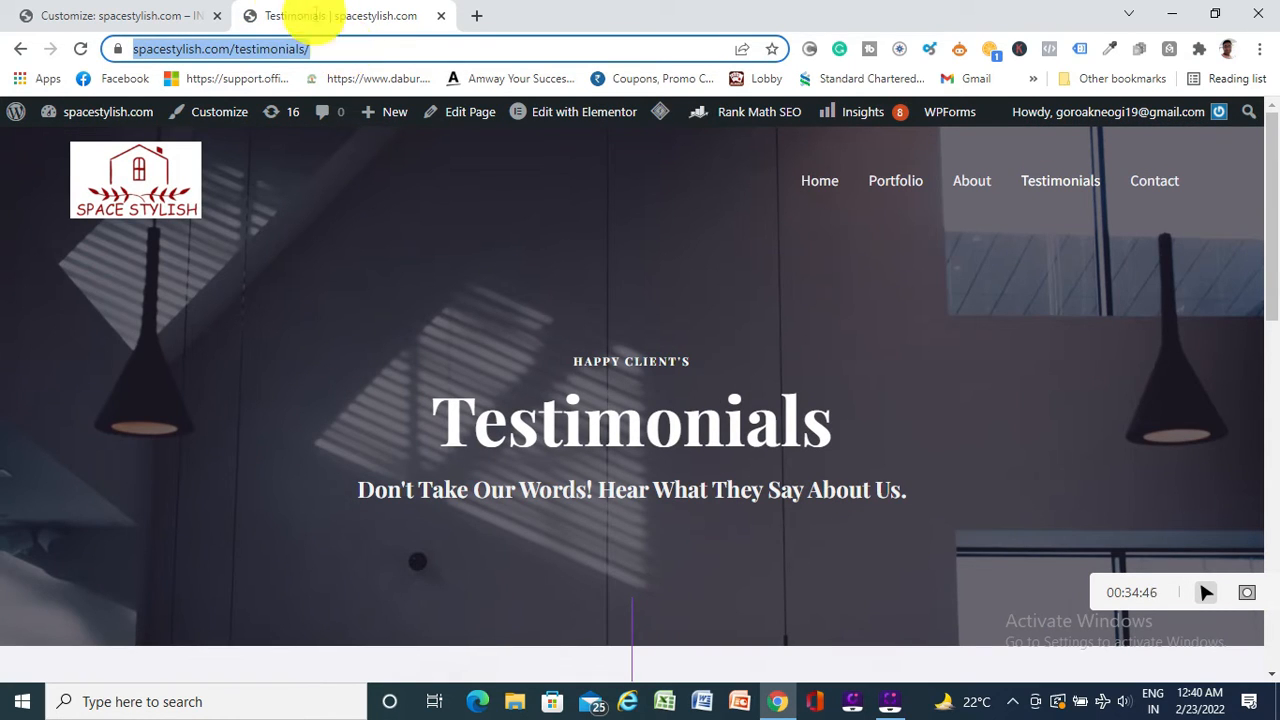
left_click(135, 14)
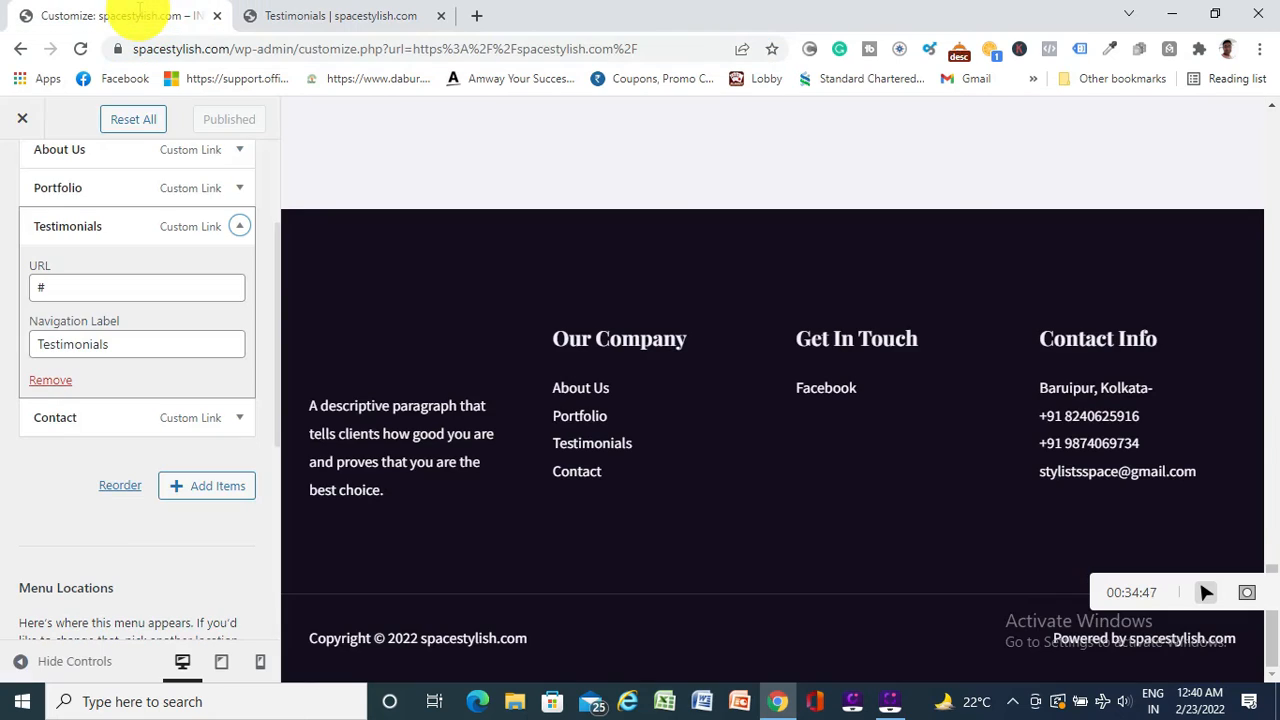
left_click(84, 290)
key("BackSpace")
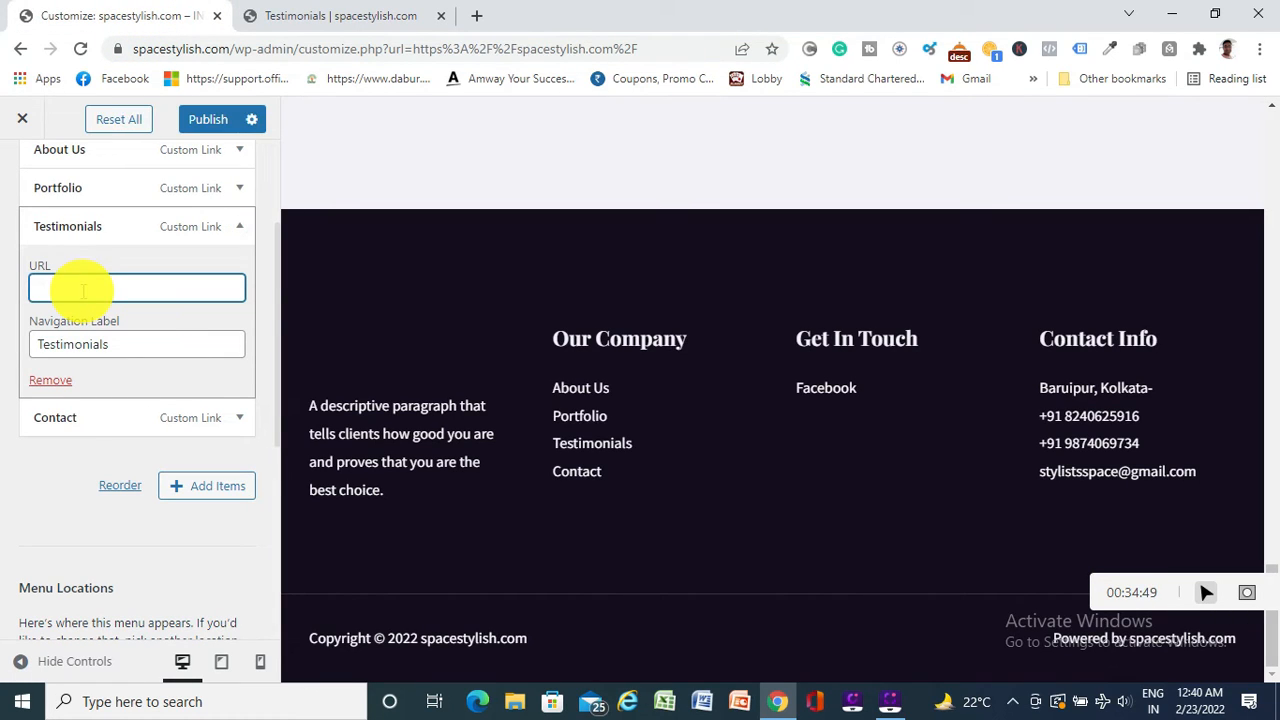
key("ctrl+v")
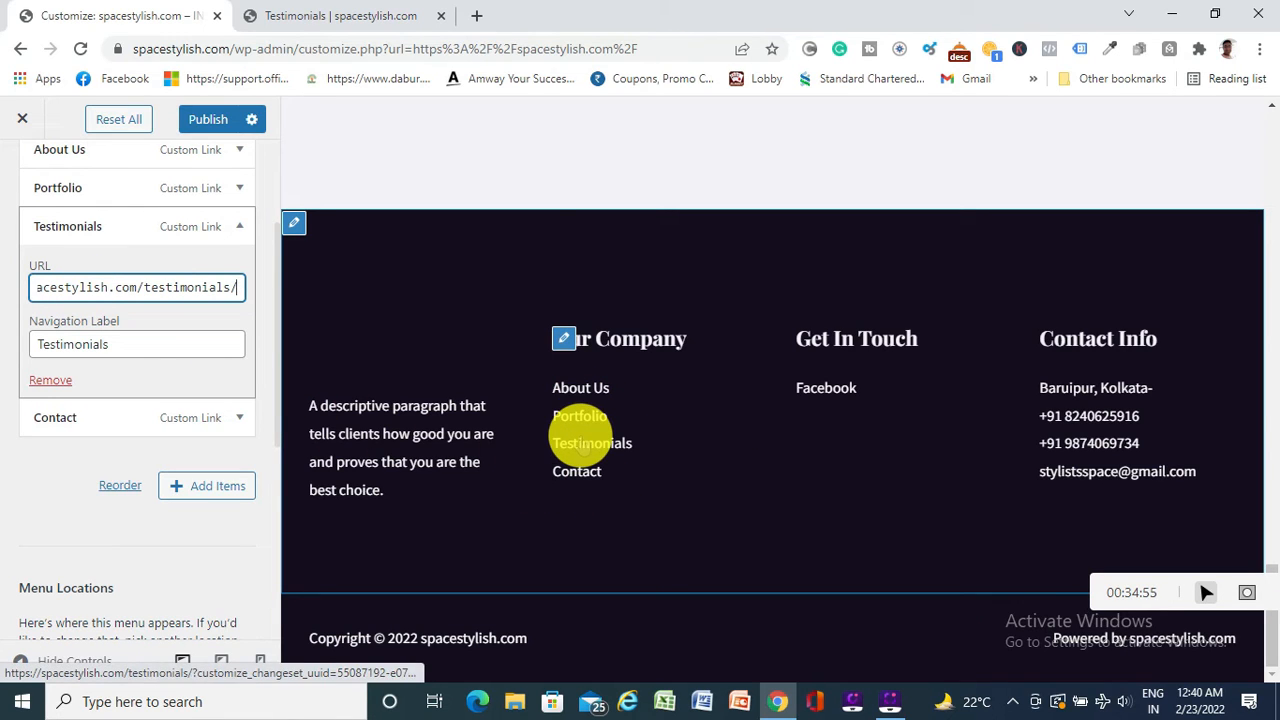
left_click(206, 119)
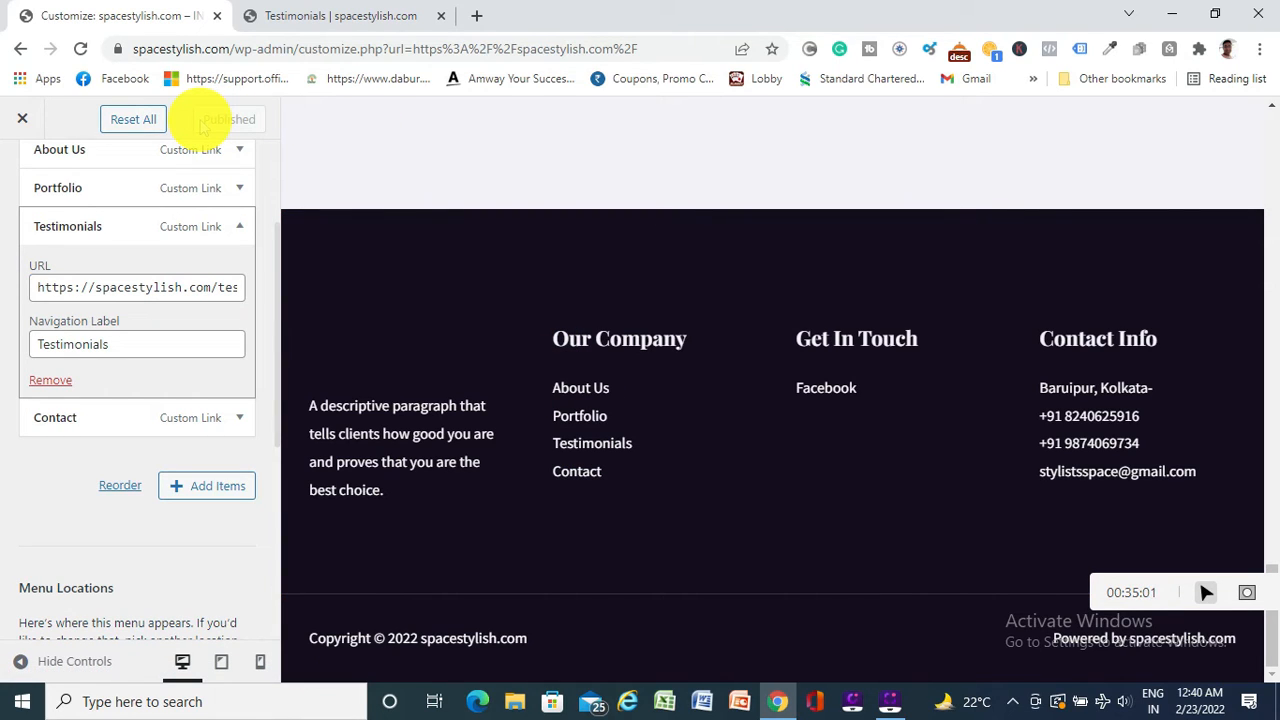
left_click(240, 419)
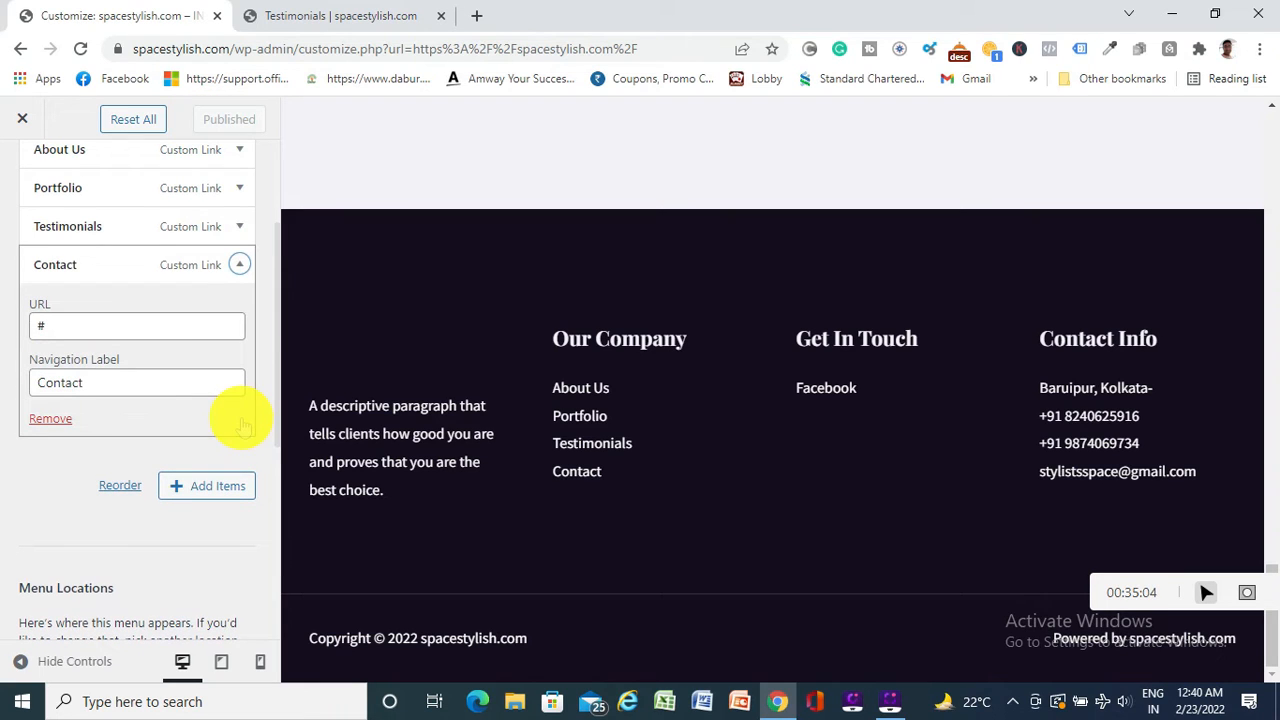
left_click(344, 22)
left_click(1155, 180)
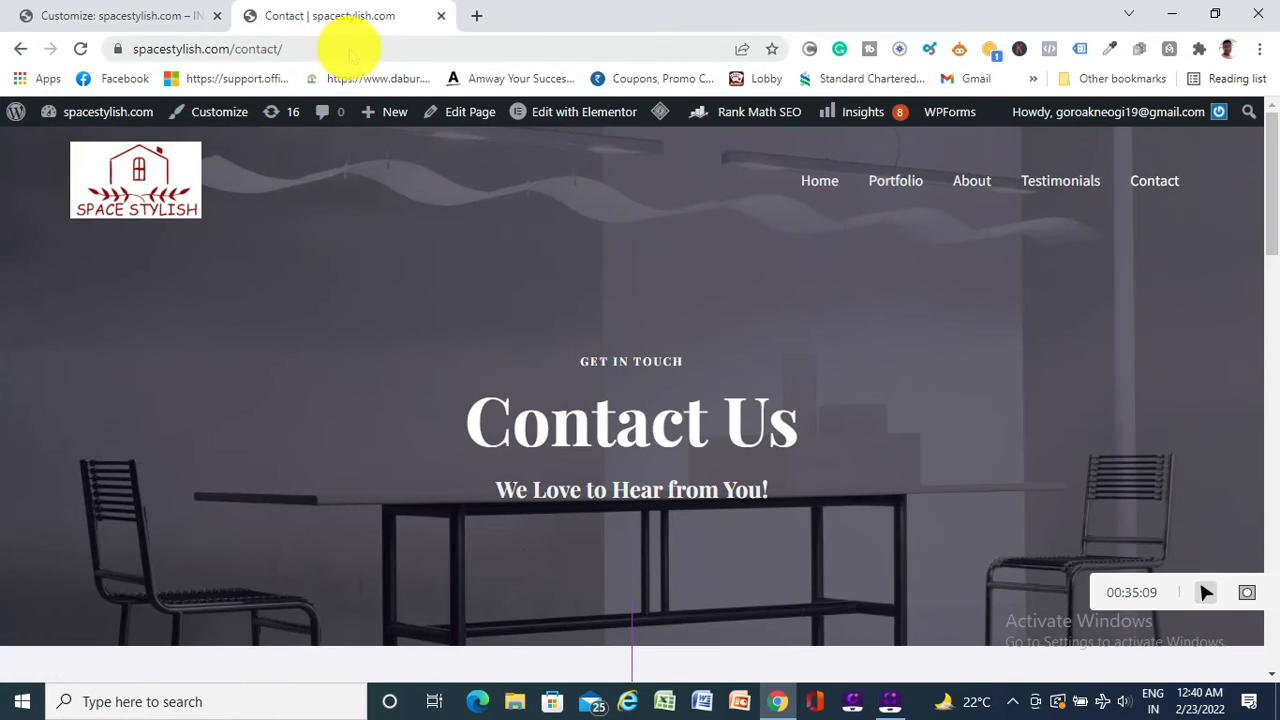
left_click(347, 48)
key("ctrl+c")
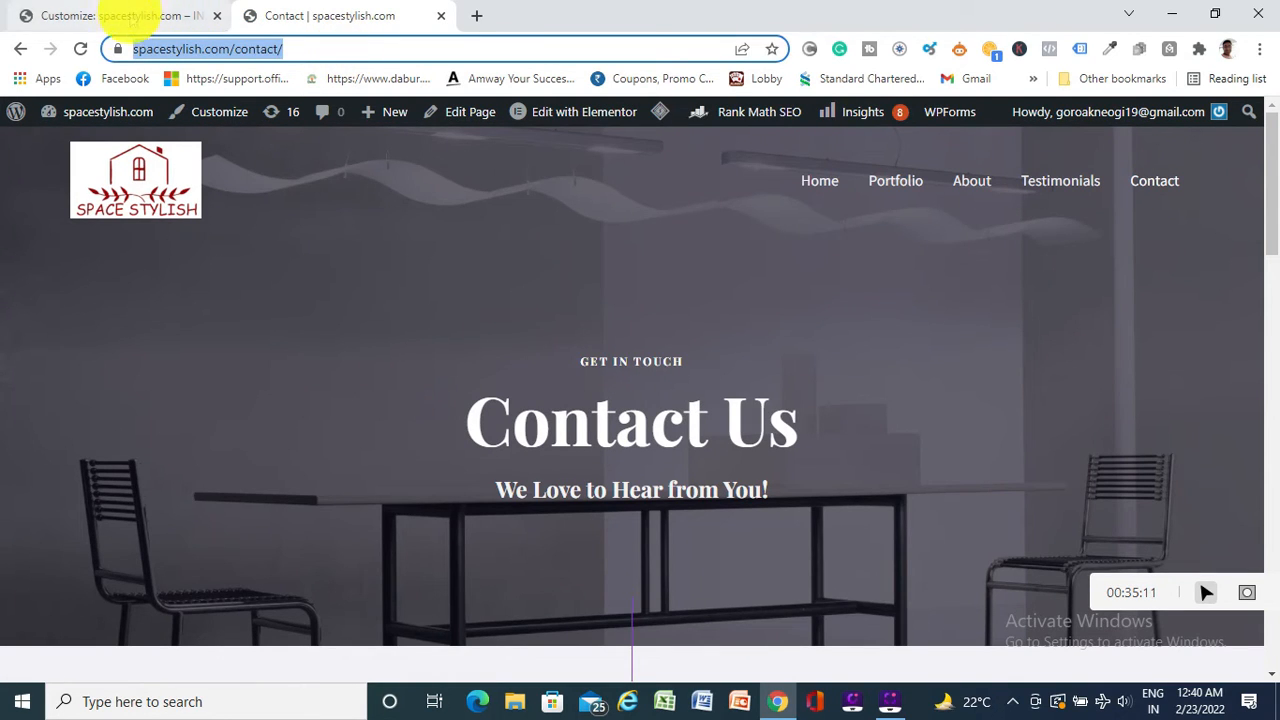
left_click(125, 15)
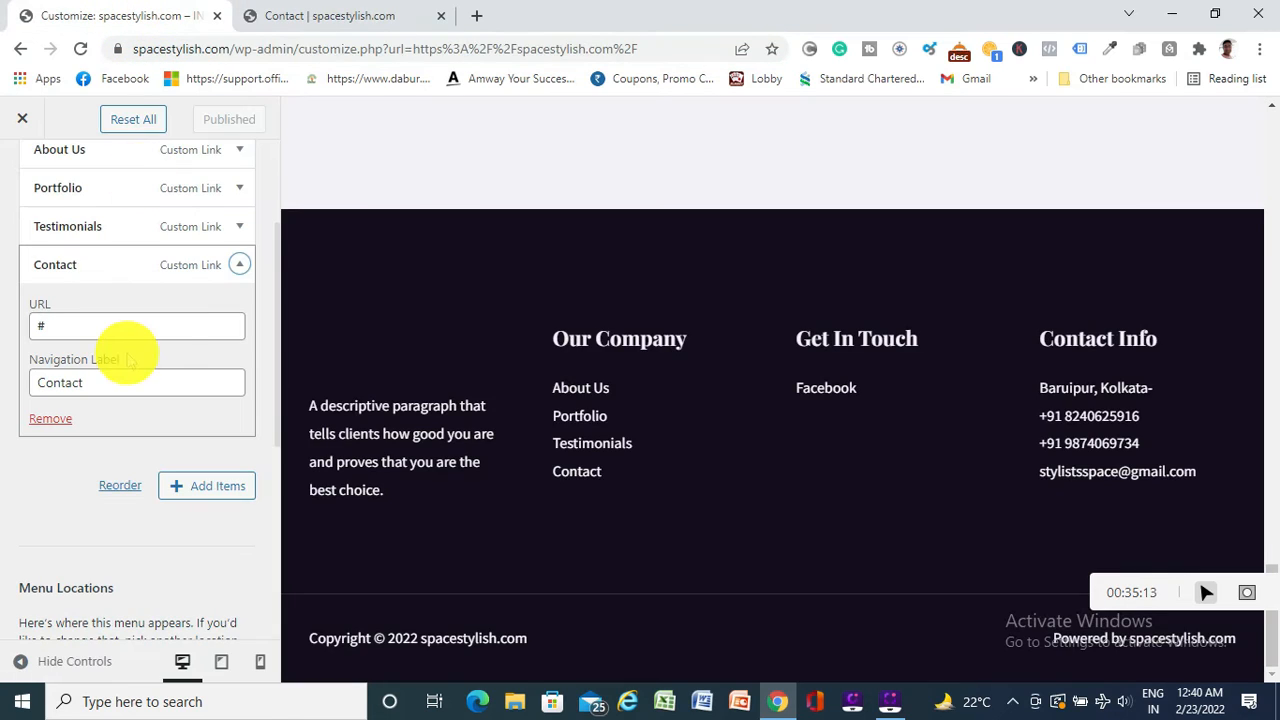
left_click(138, 322)
key("BackSpace")
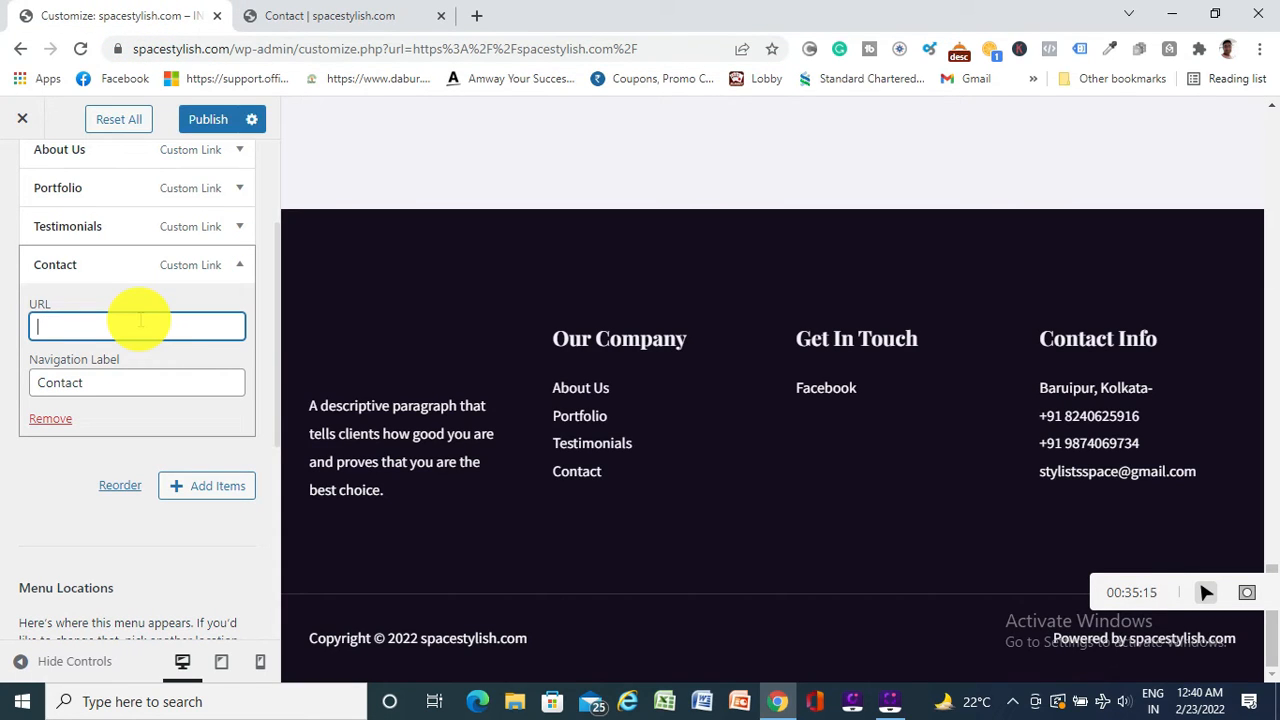
key("ctrl+v")
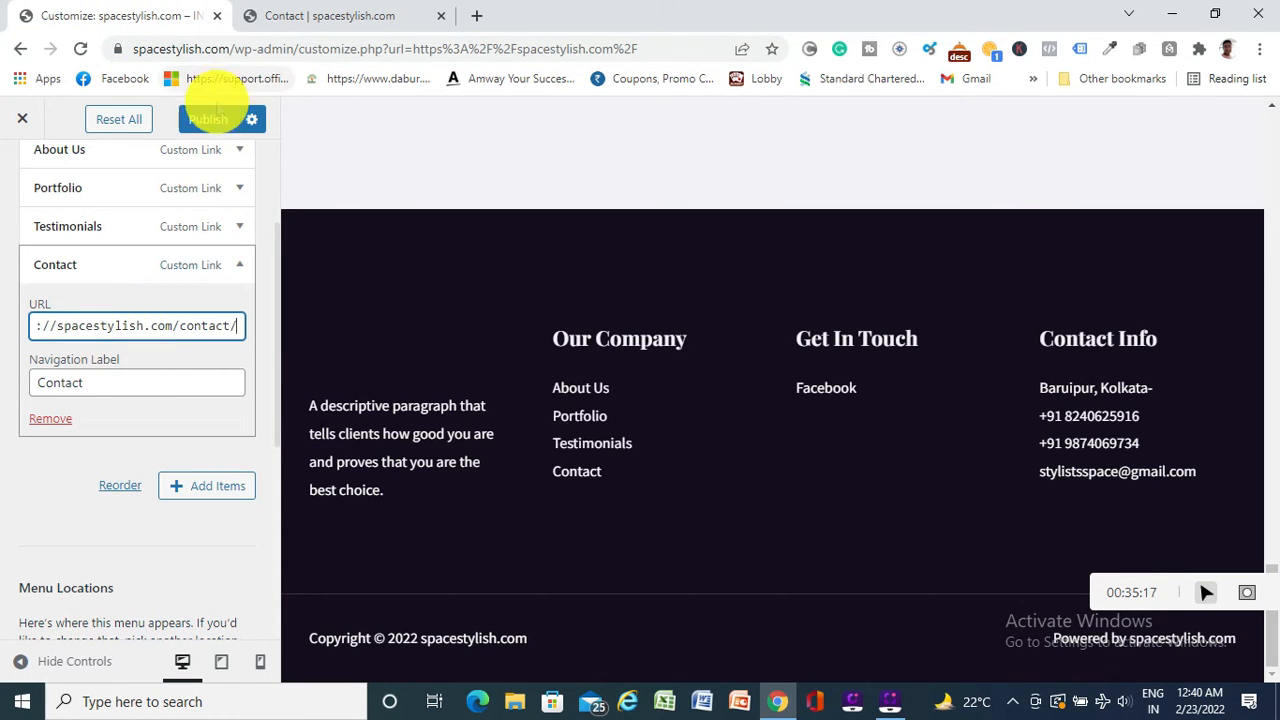
left_click(212, 119)
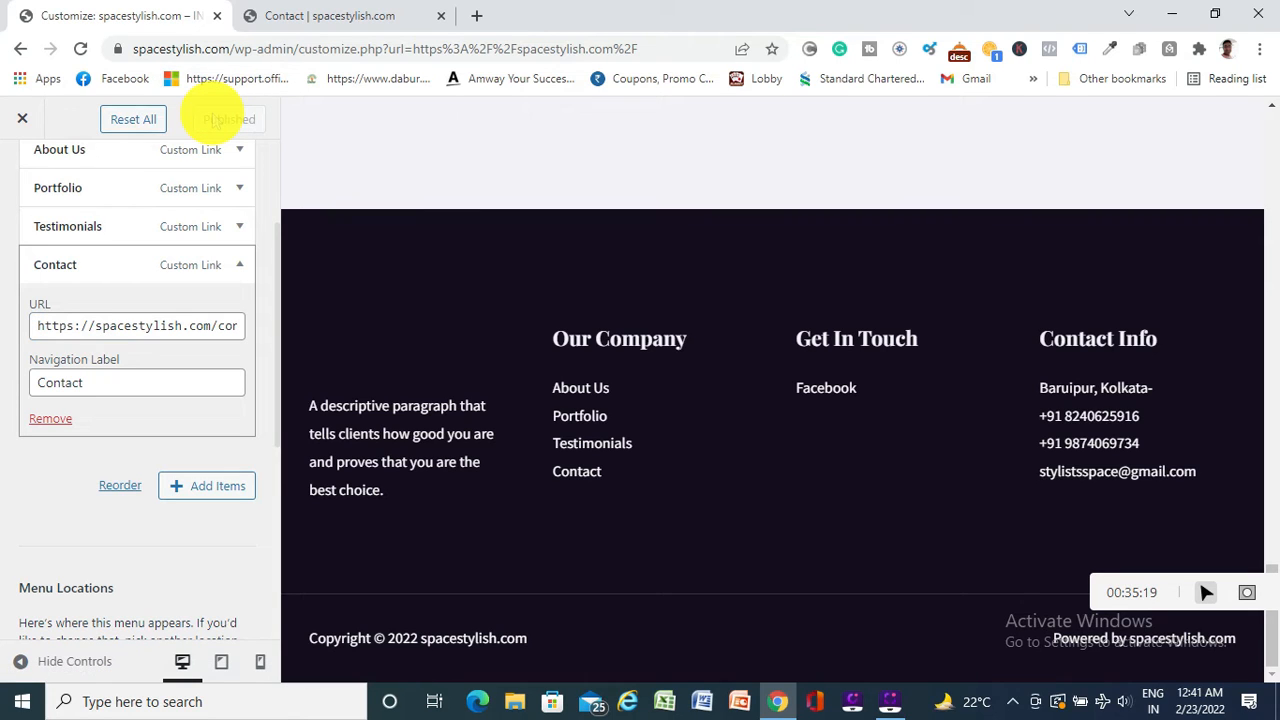
scroll(177, 445, "down", 3)
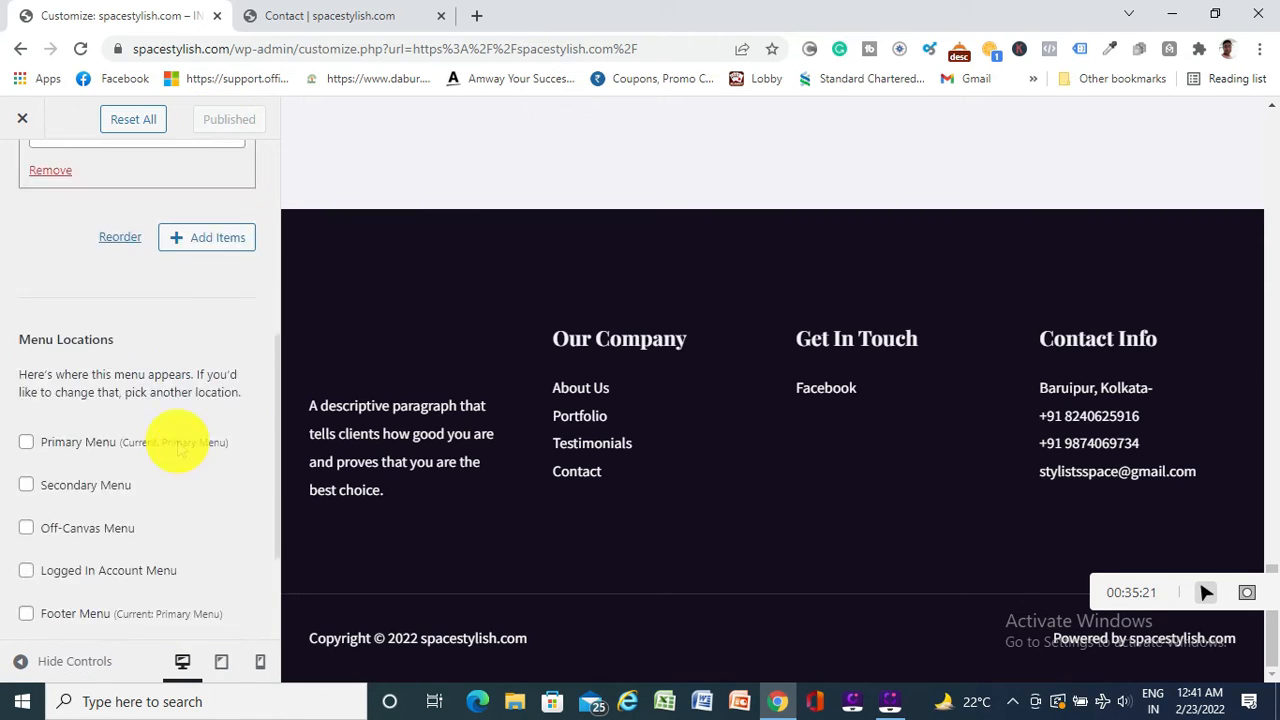
scroll(177, 445, "up", 5)
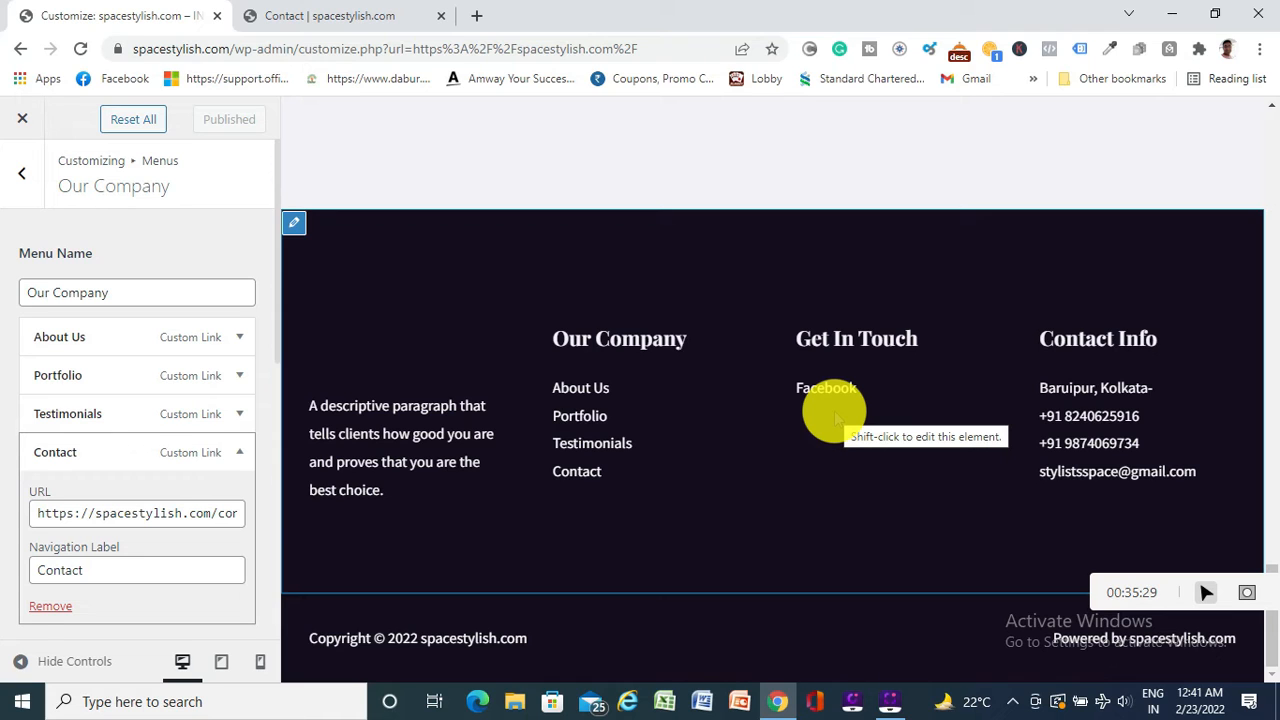
scroll(740, 404, "up", 7)
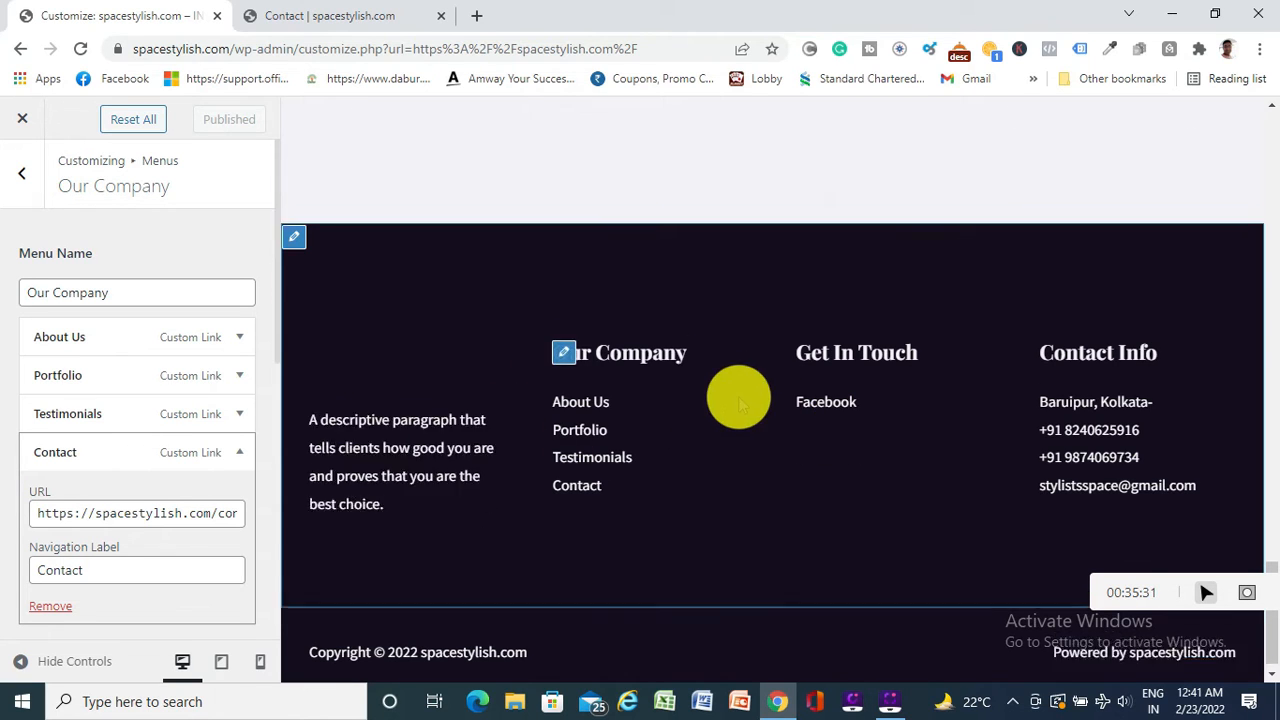
scroll(740, 404, "down", 6)
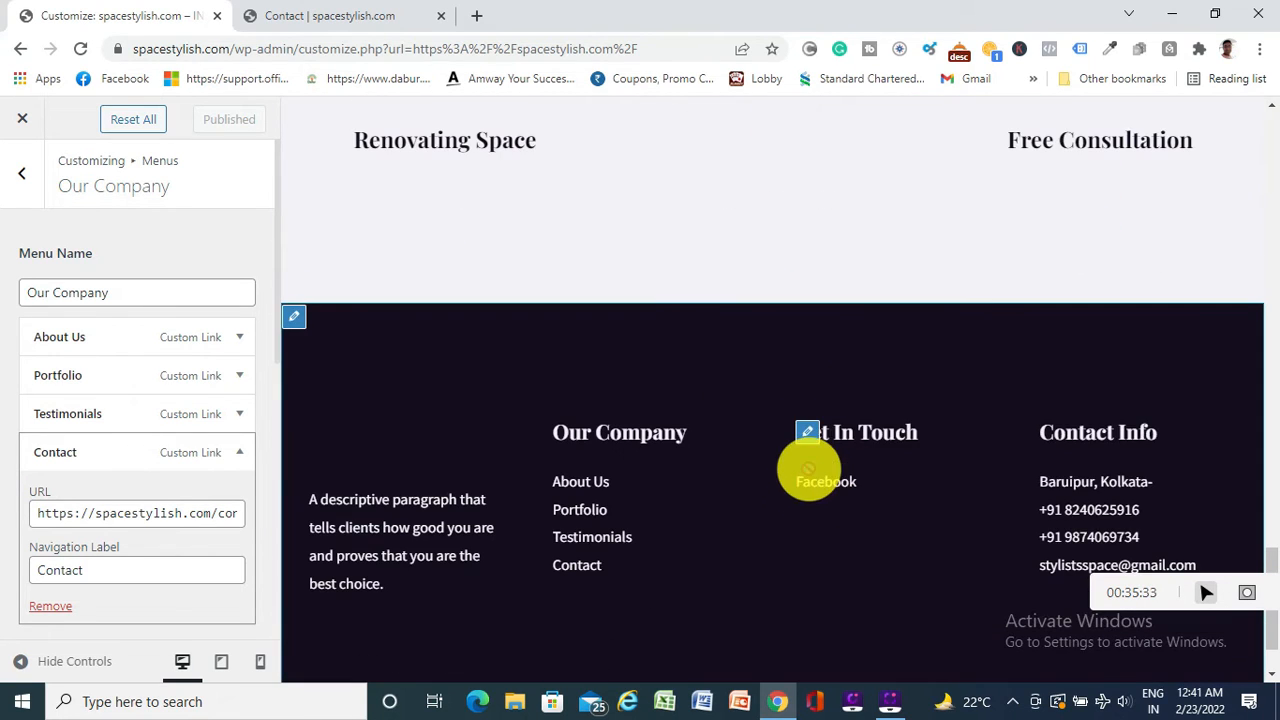
Open the Get In Touch menu and search its addable items for 'INSTA'
left_click(806, 432)
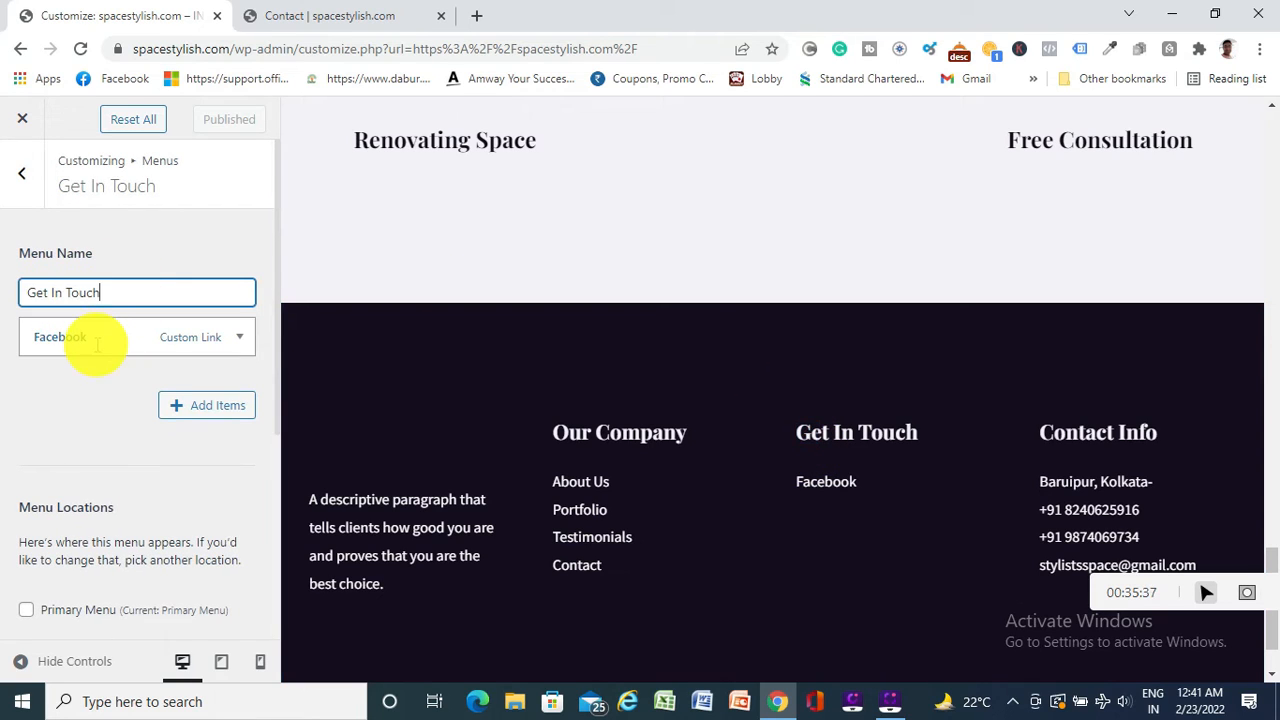
left_click(205, 405)
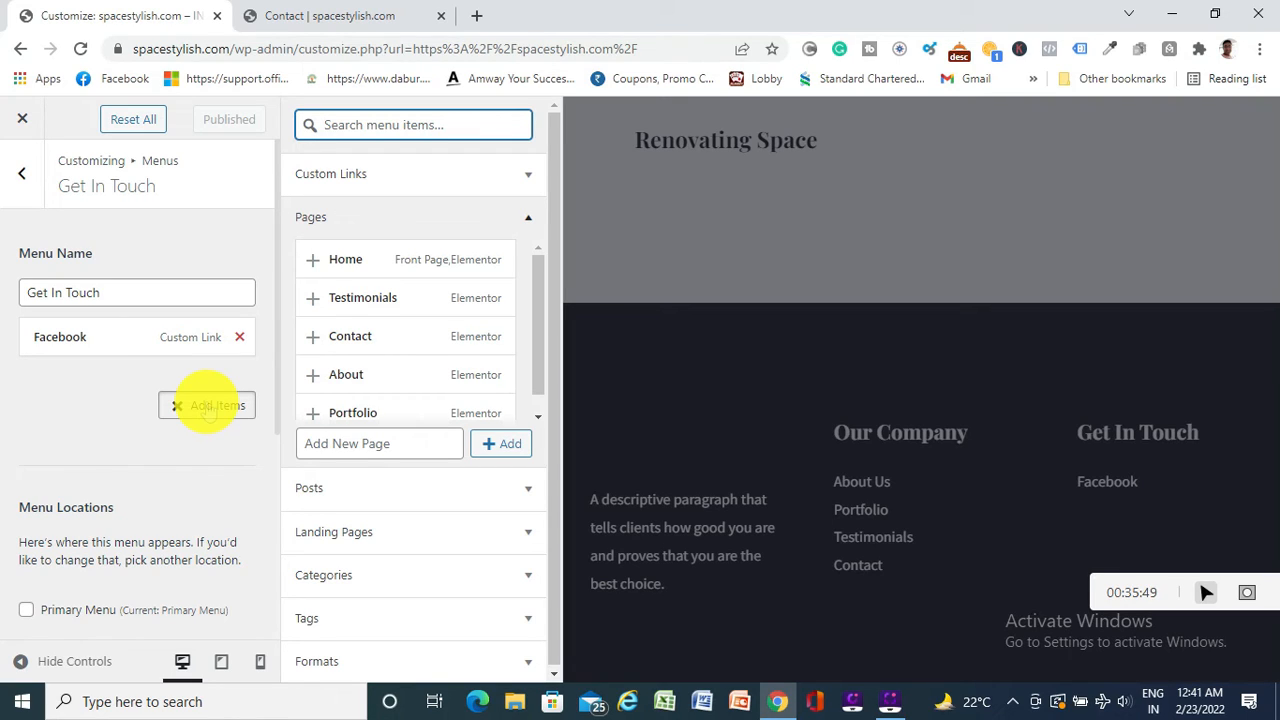
type("IN")
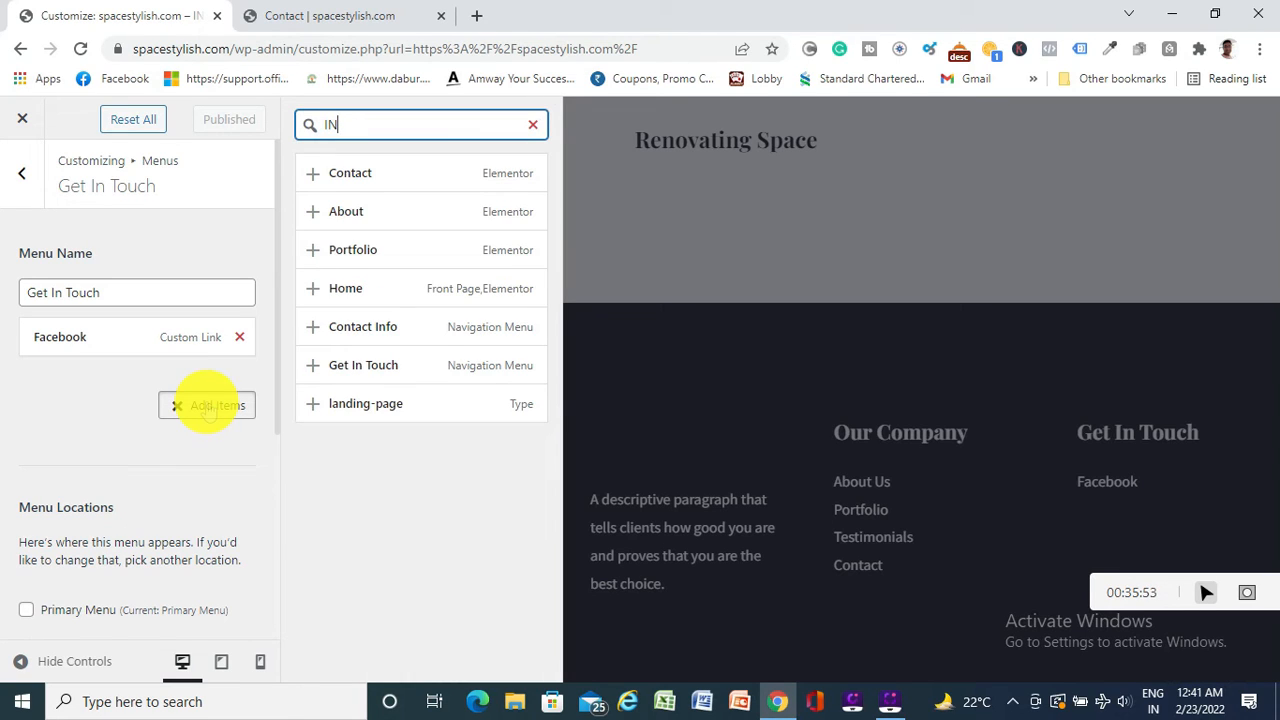
type("STA")
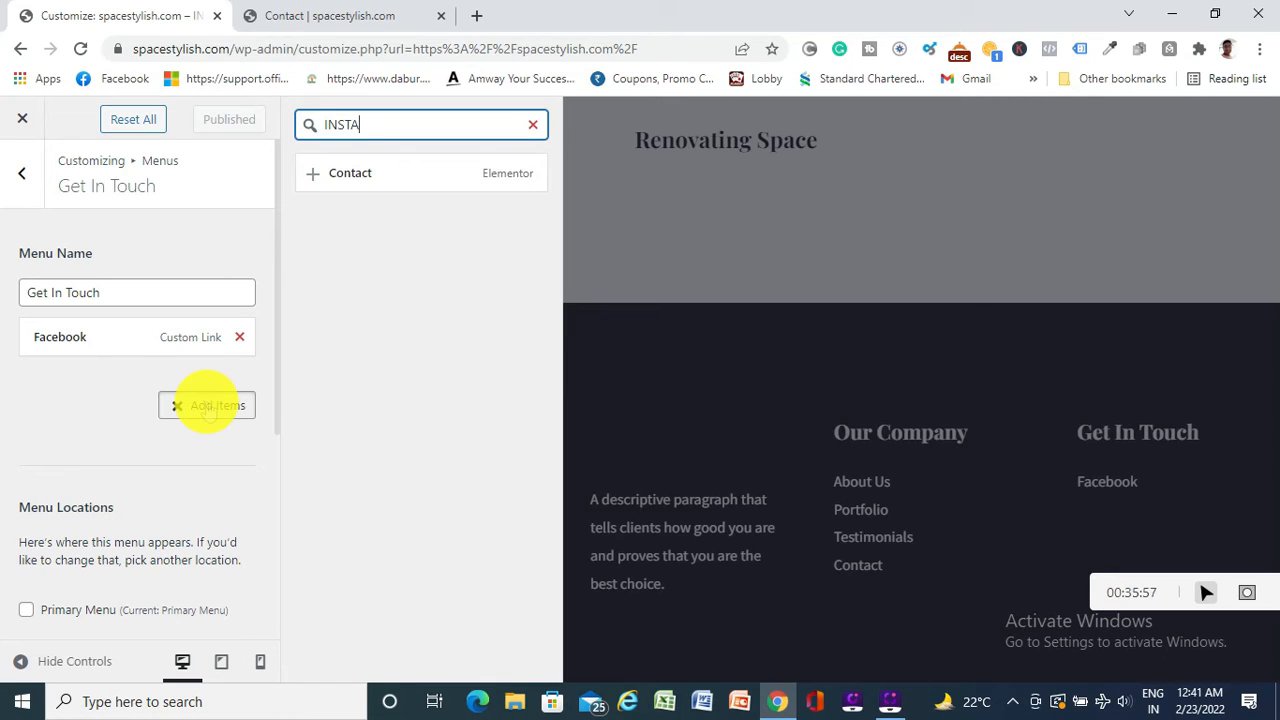
key("BackSpace")
key("BackSpace")
key("BackSpace")
key("BackSpace")
key("BackSpace")
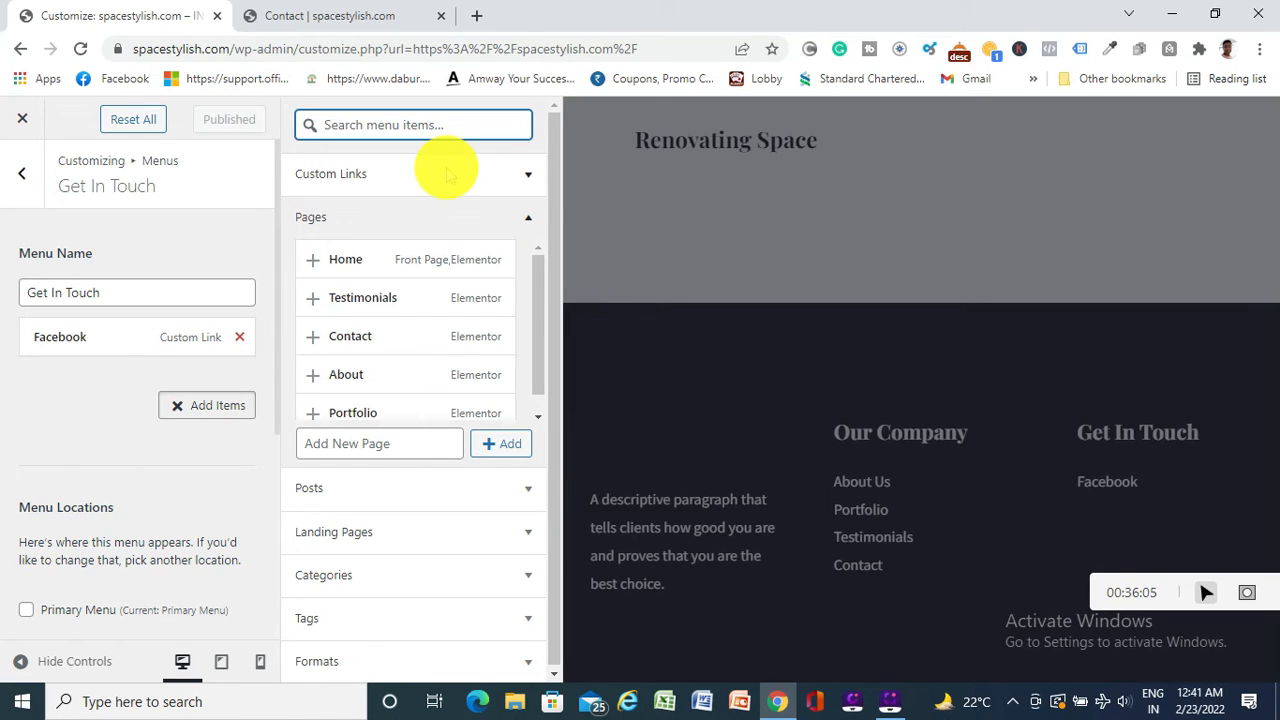
Browse the Categories, Posts and Custom Links sections, then close the Add Items panel
scroll(414, 366, "down", 1)
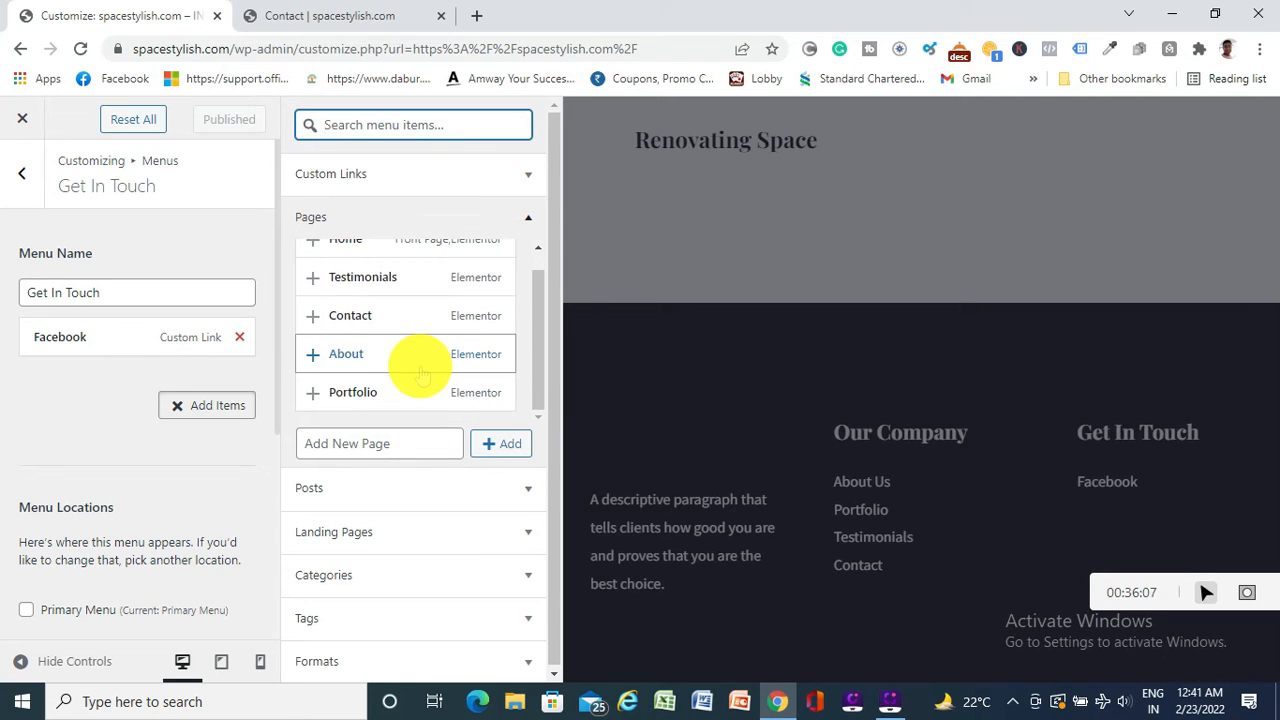
scroll(418, 504, "down", 1)
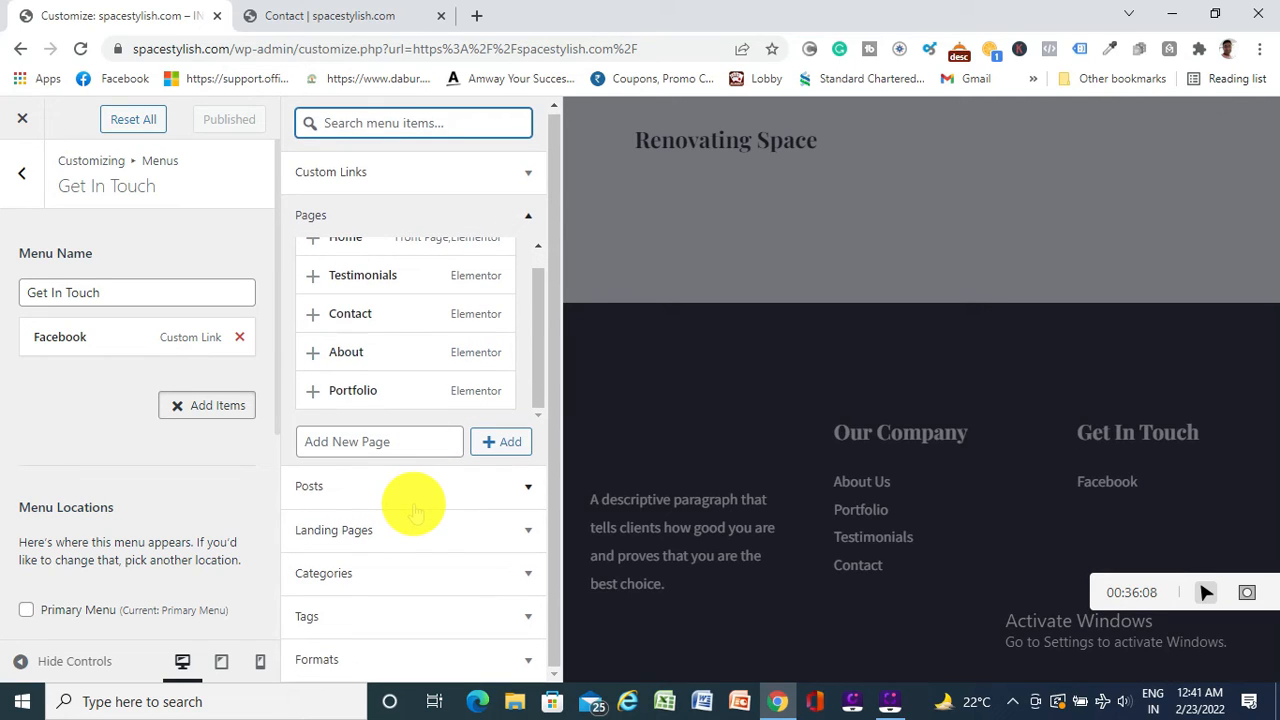
left_click(455, 575)
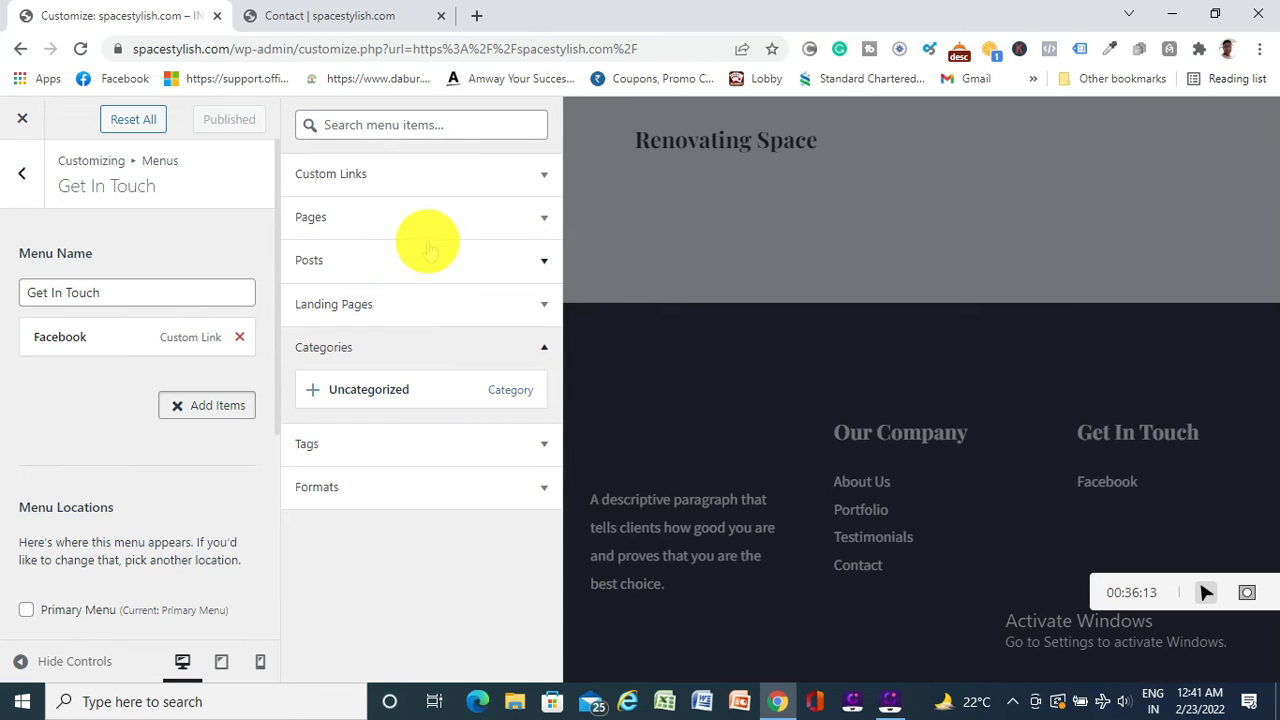
left_click(381, 258)
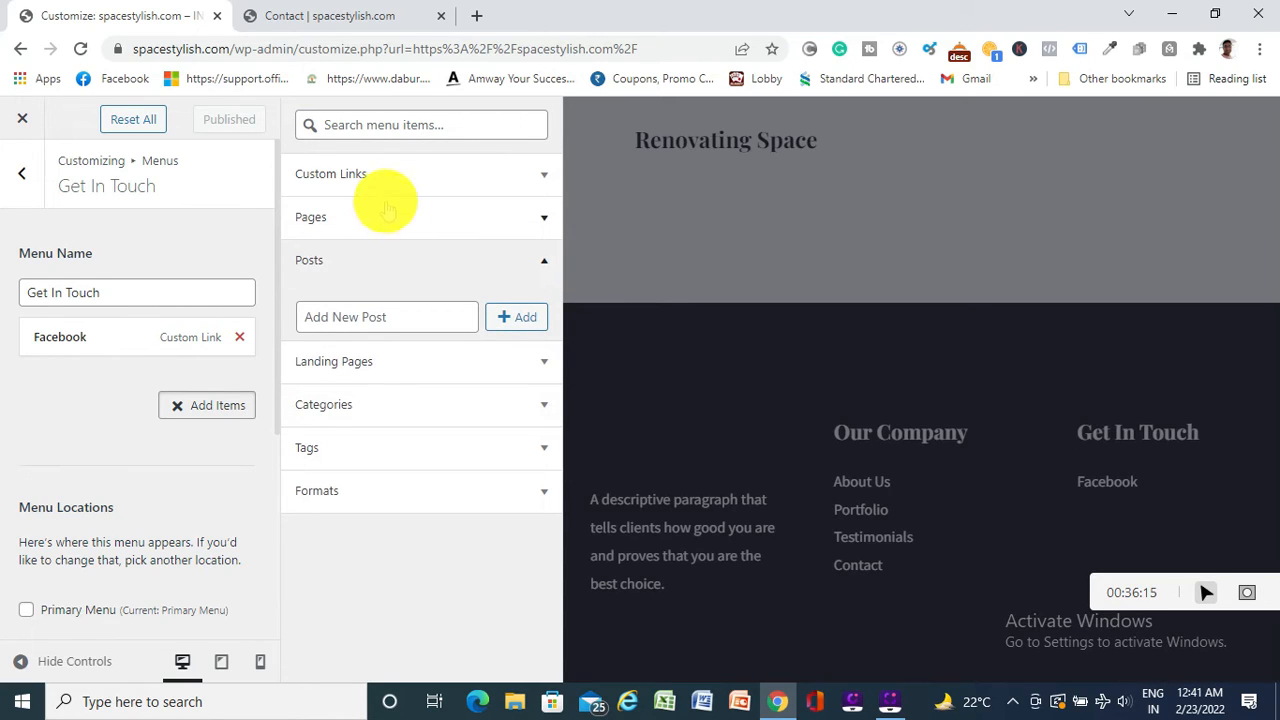
left_click(417, 170)
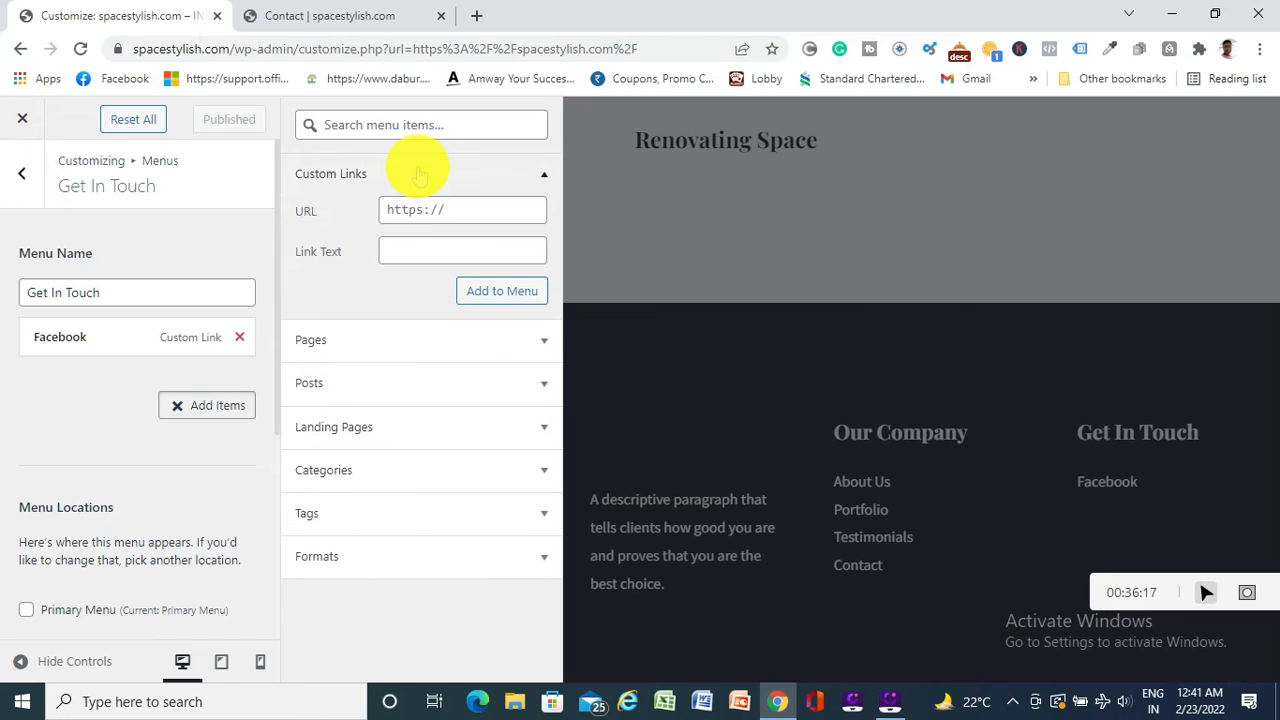
left_click(82, 406)
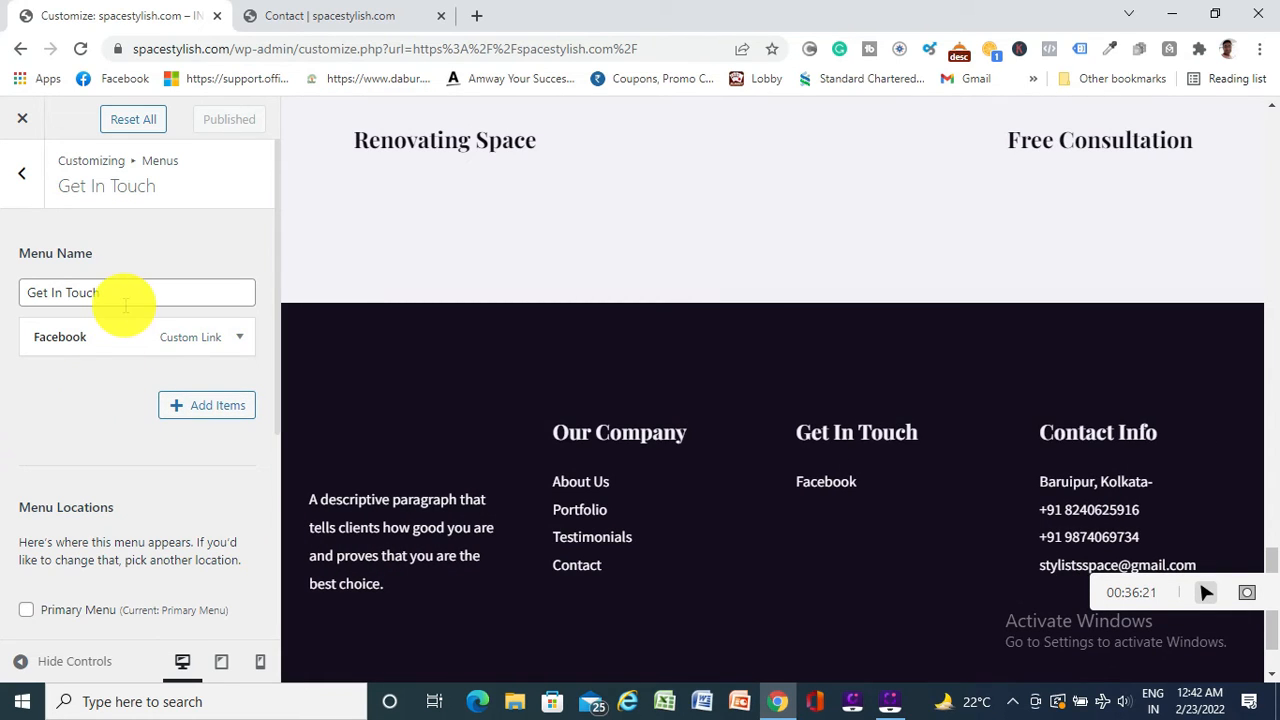
Look through the Landing Pages and Pages addable items without adding anything to Get In Touch
left_click(238, 337)
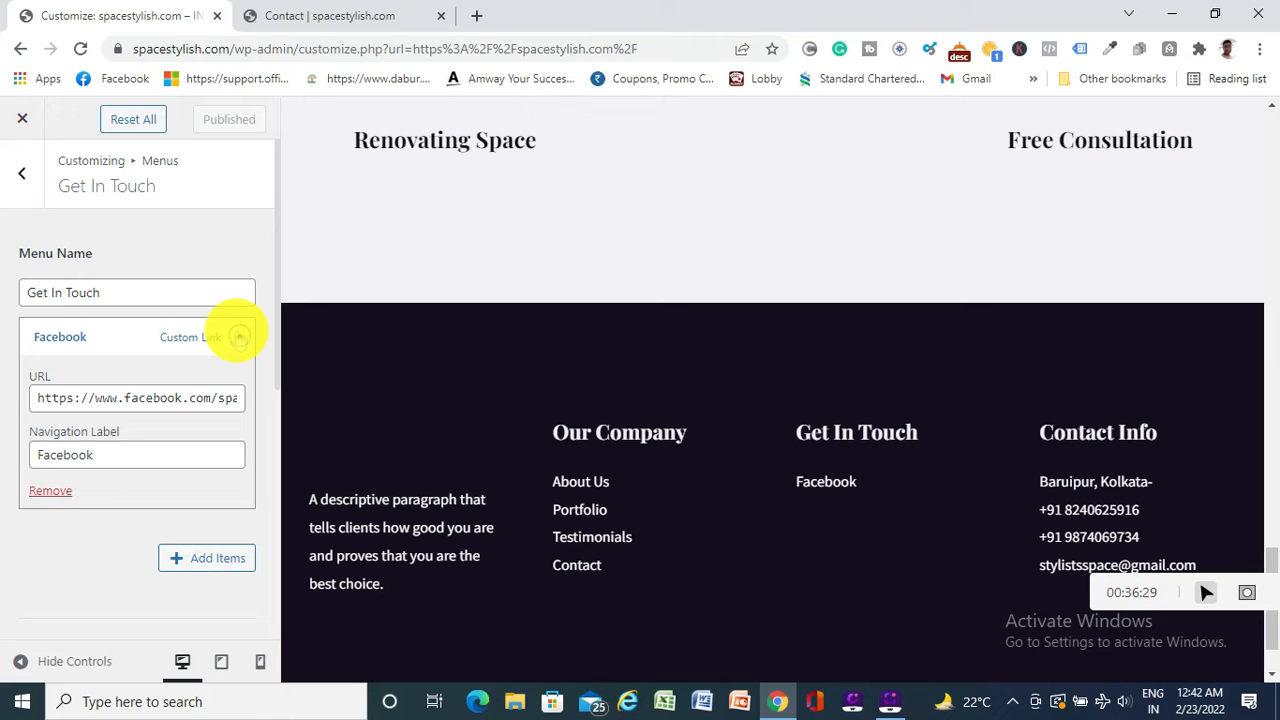
left_click(204, 556)
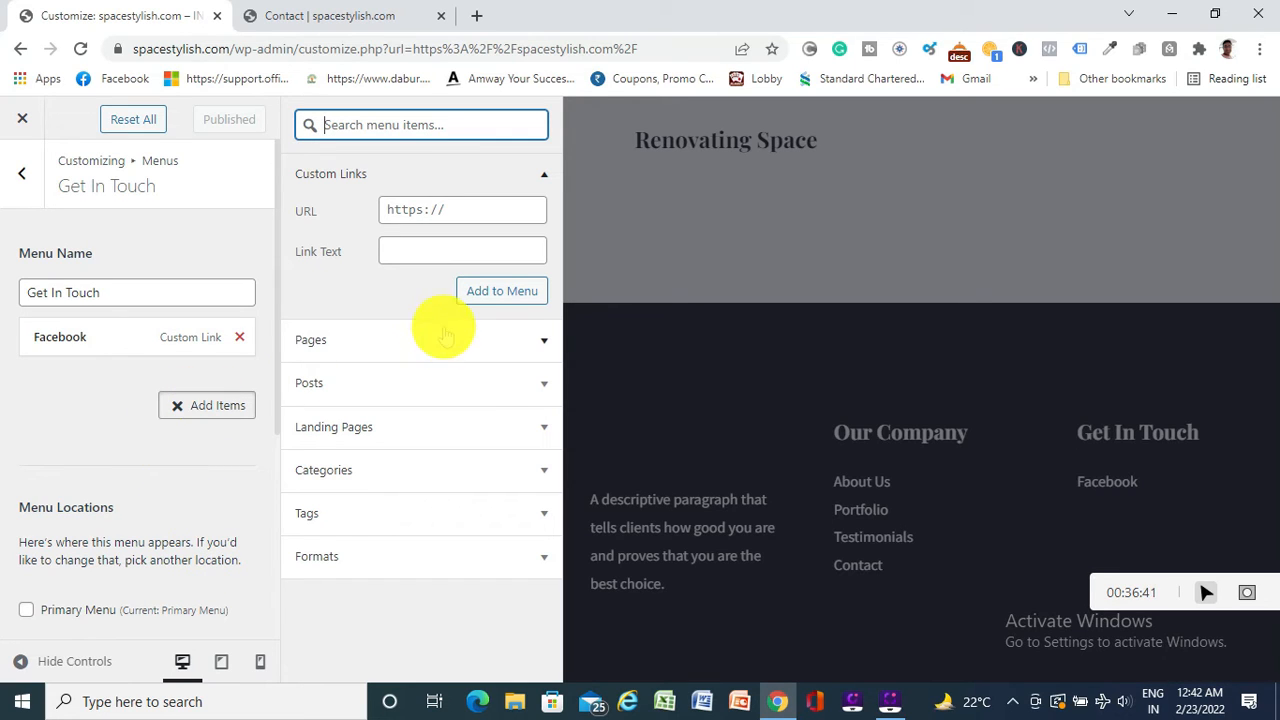
left_click(474, 428)
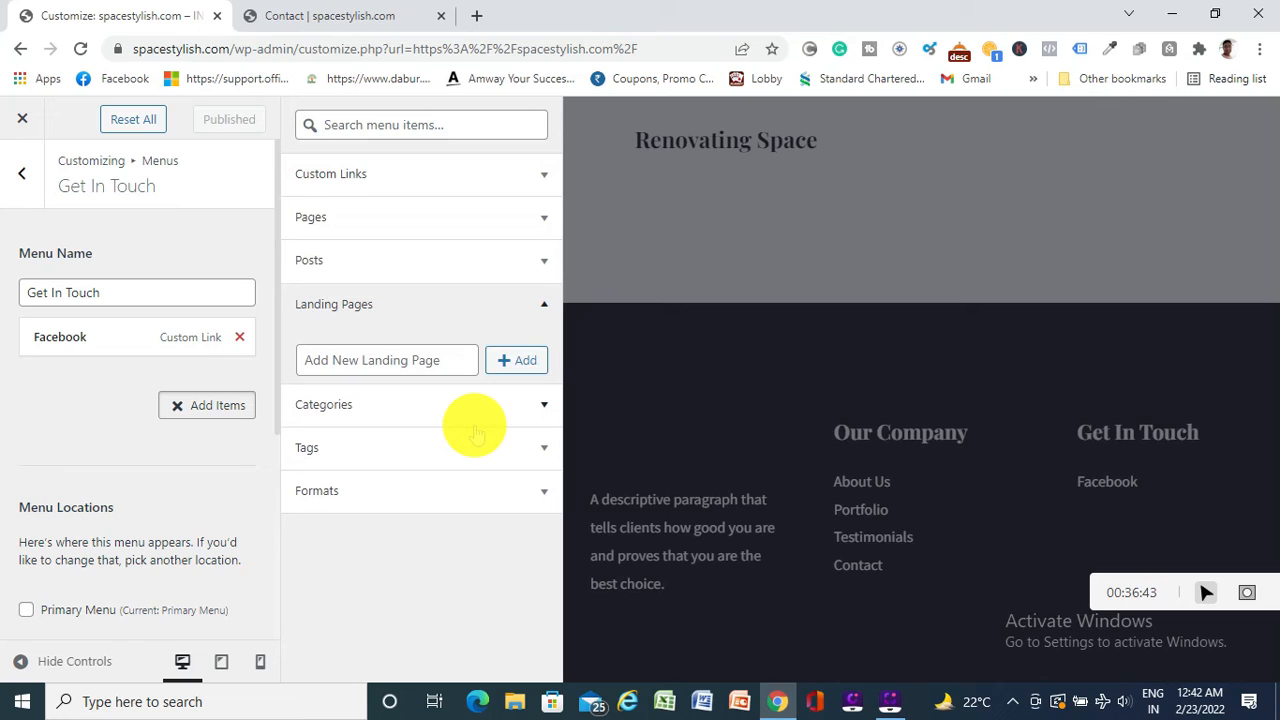
left_click(445, 212)
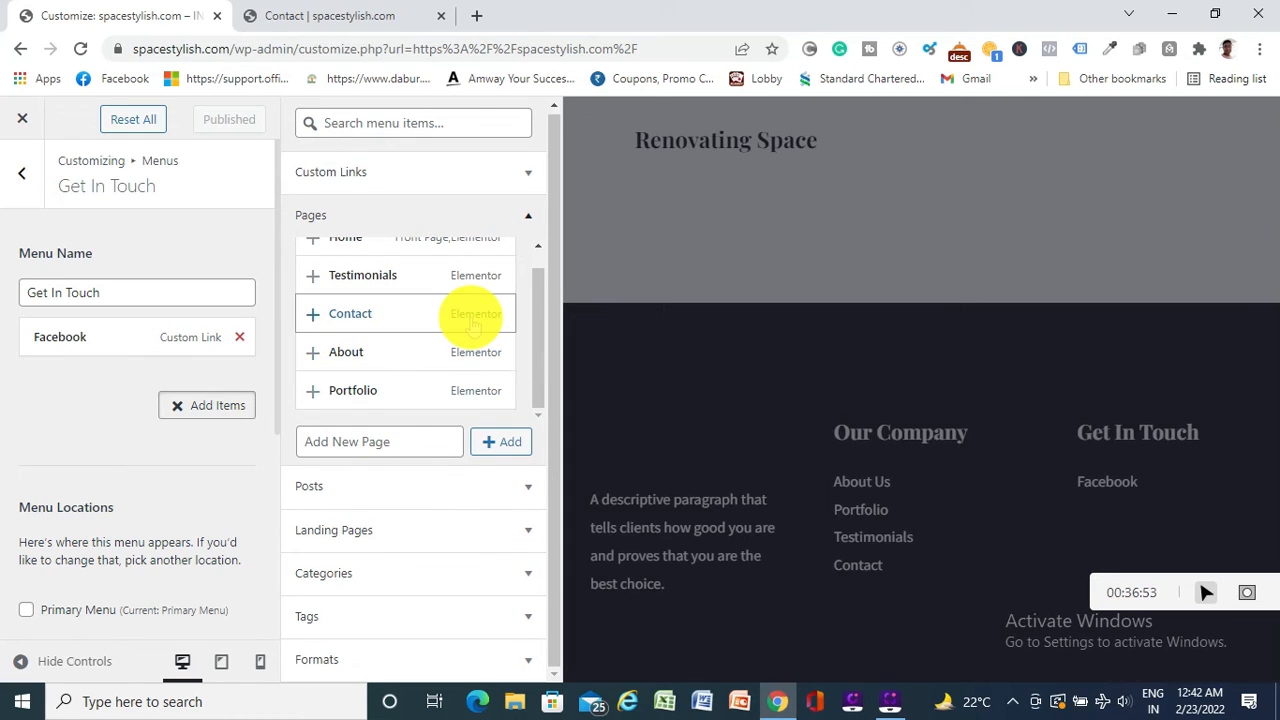
left_click(45, 393)
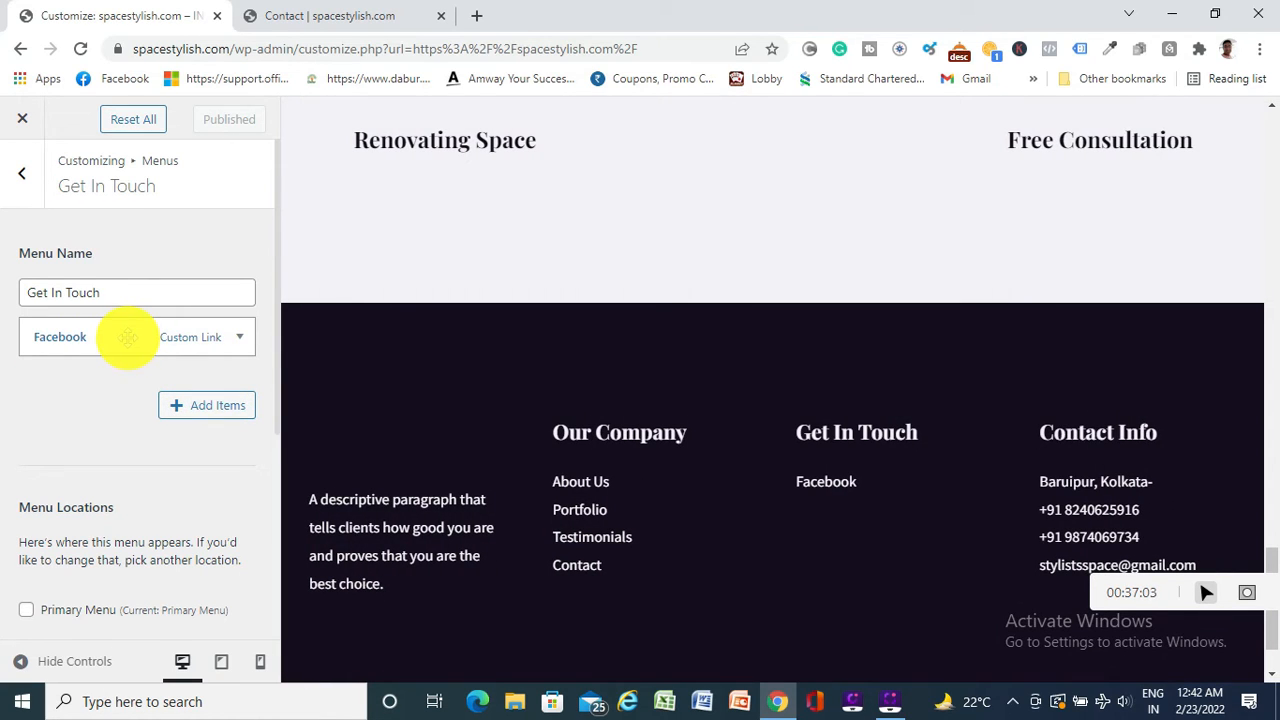
Check the Facebook item's URL and review the footer preview showing only Facebook
left_click(239, 340)
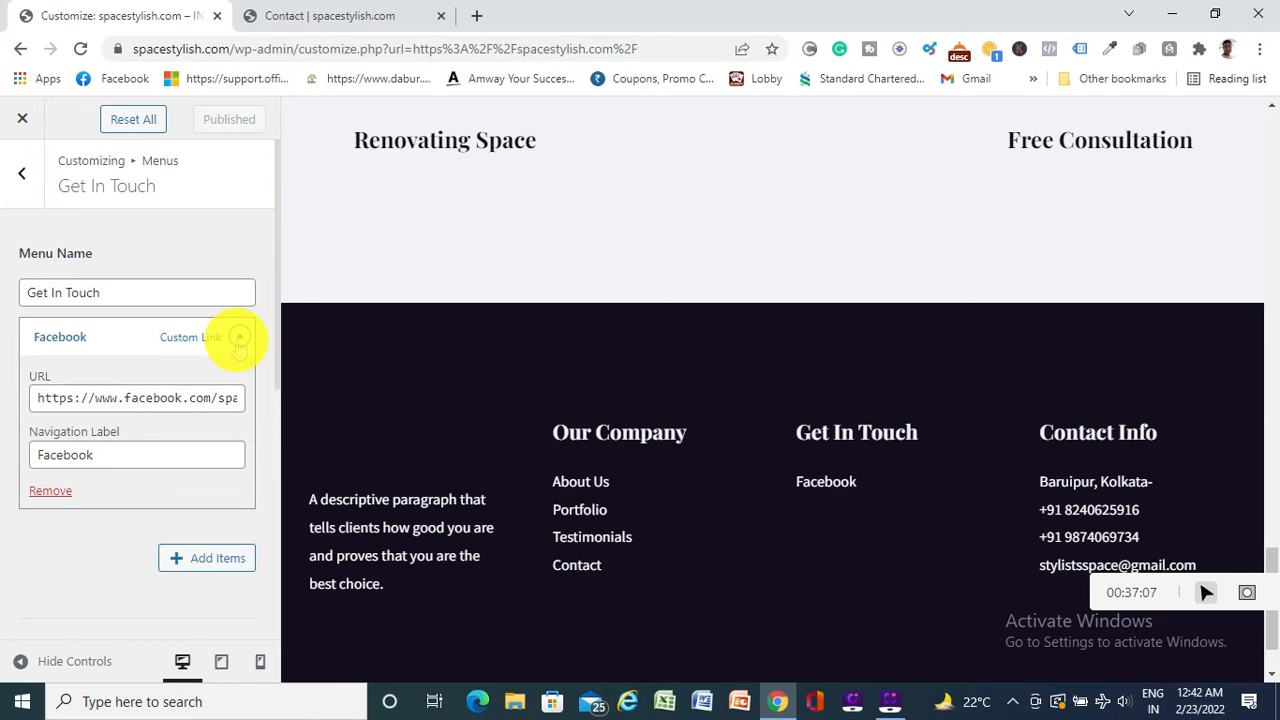
left_click(239, 340)
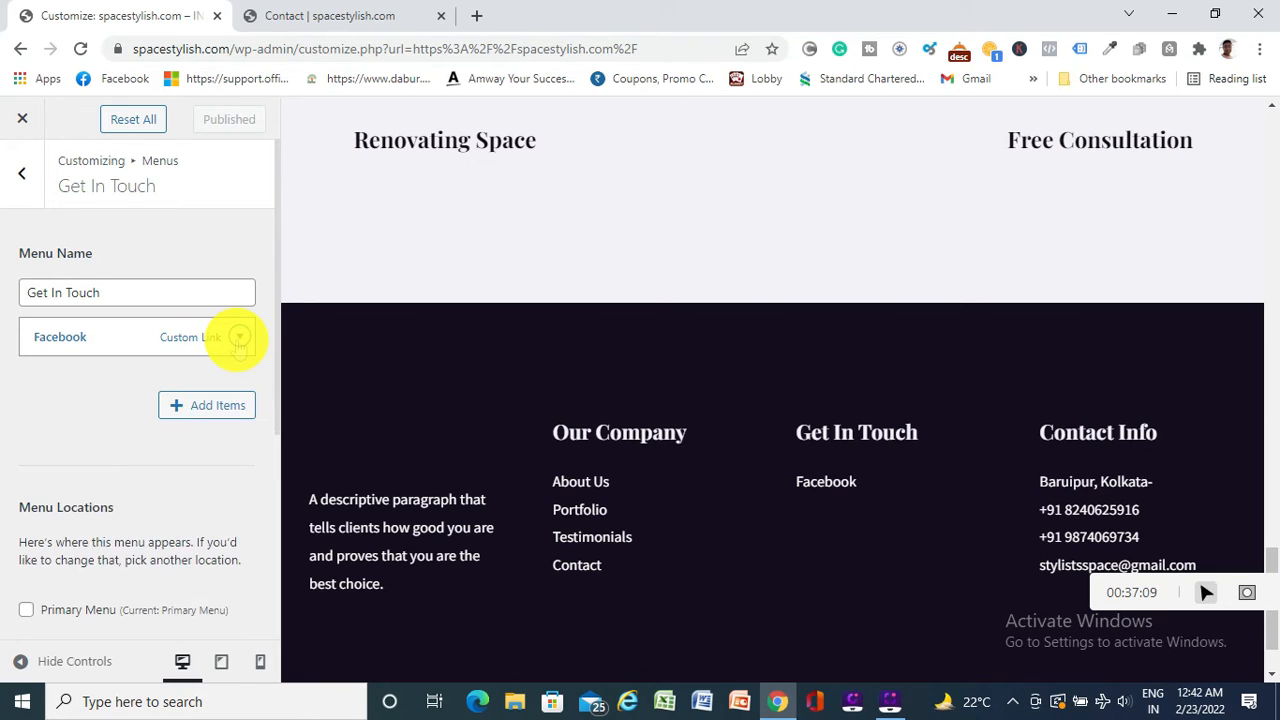
right_click(105, 336)
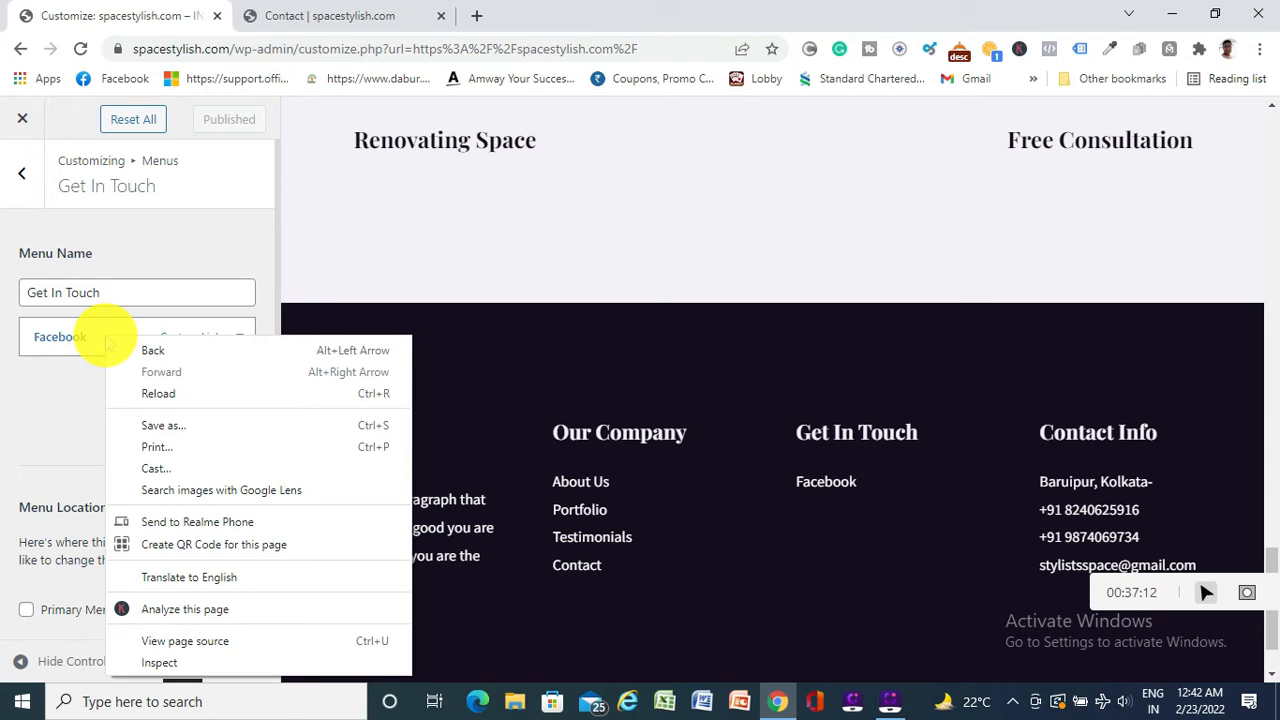
left_click(40, 371)
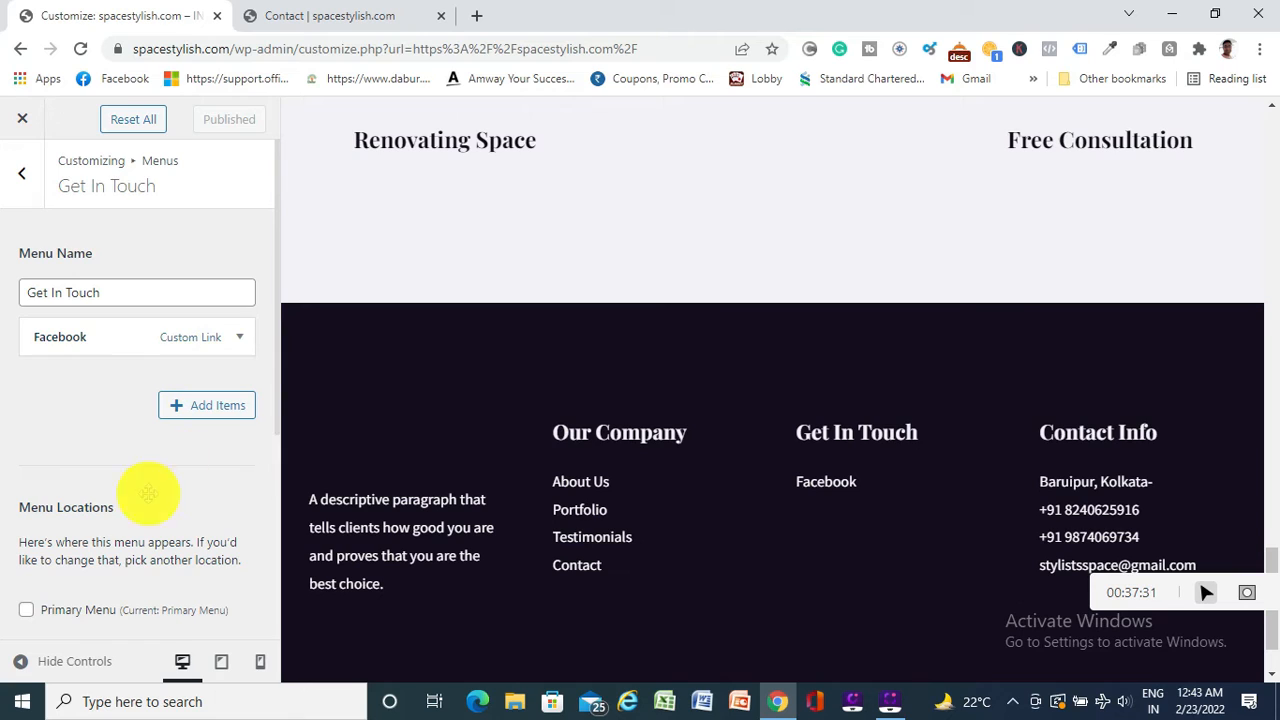
scroll(103, 491, "down", 1)
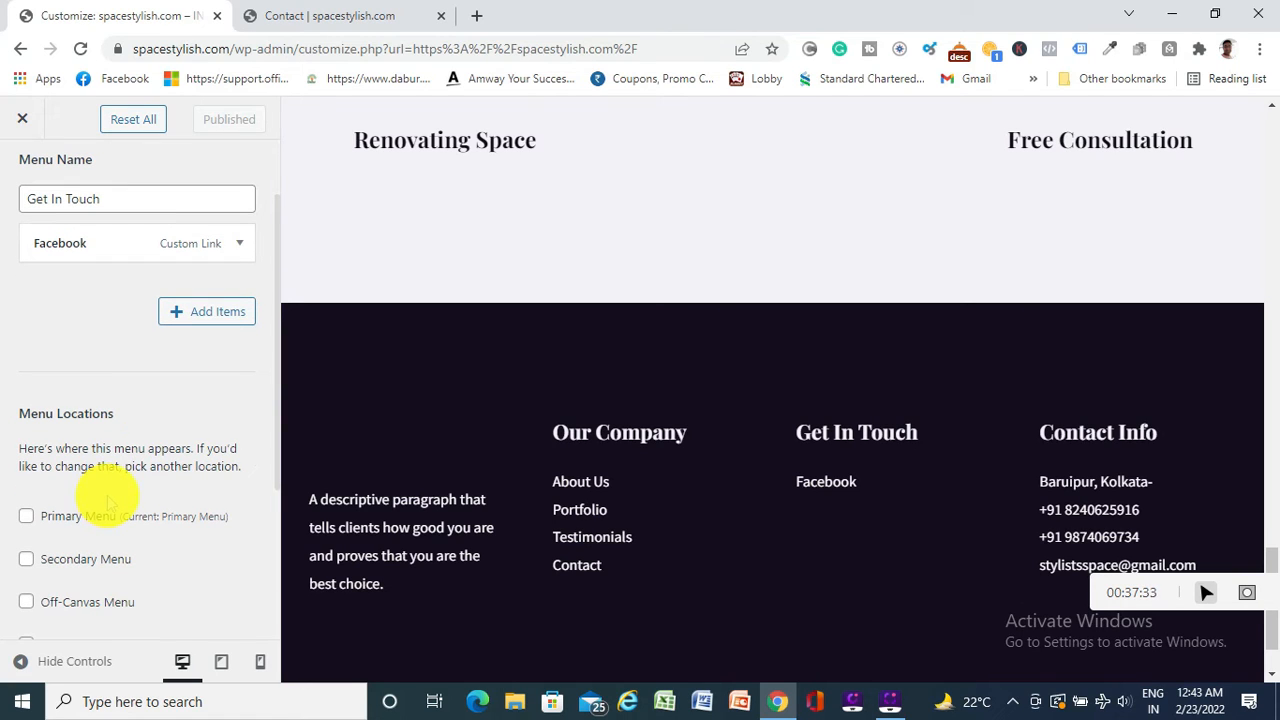
scroll(114, 470, "up", 1)
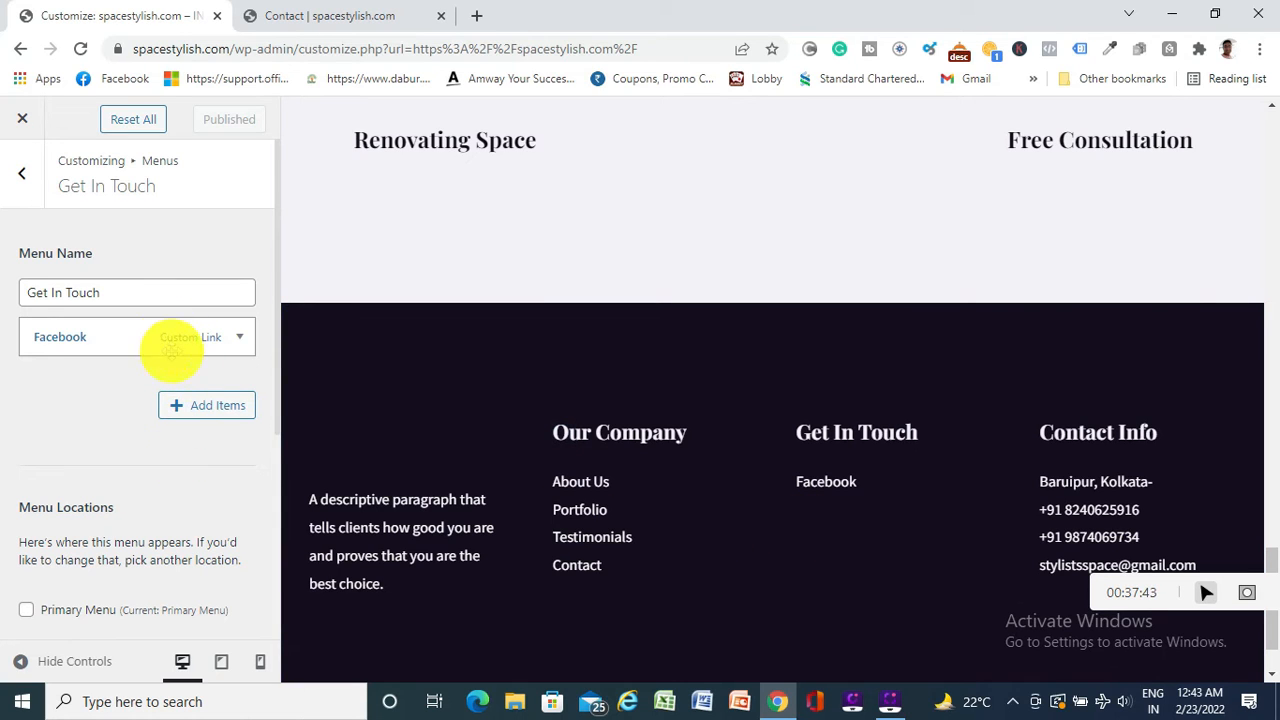
left_click(205, 405)
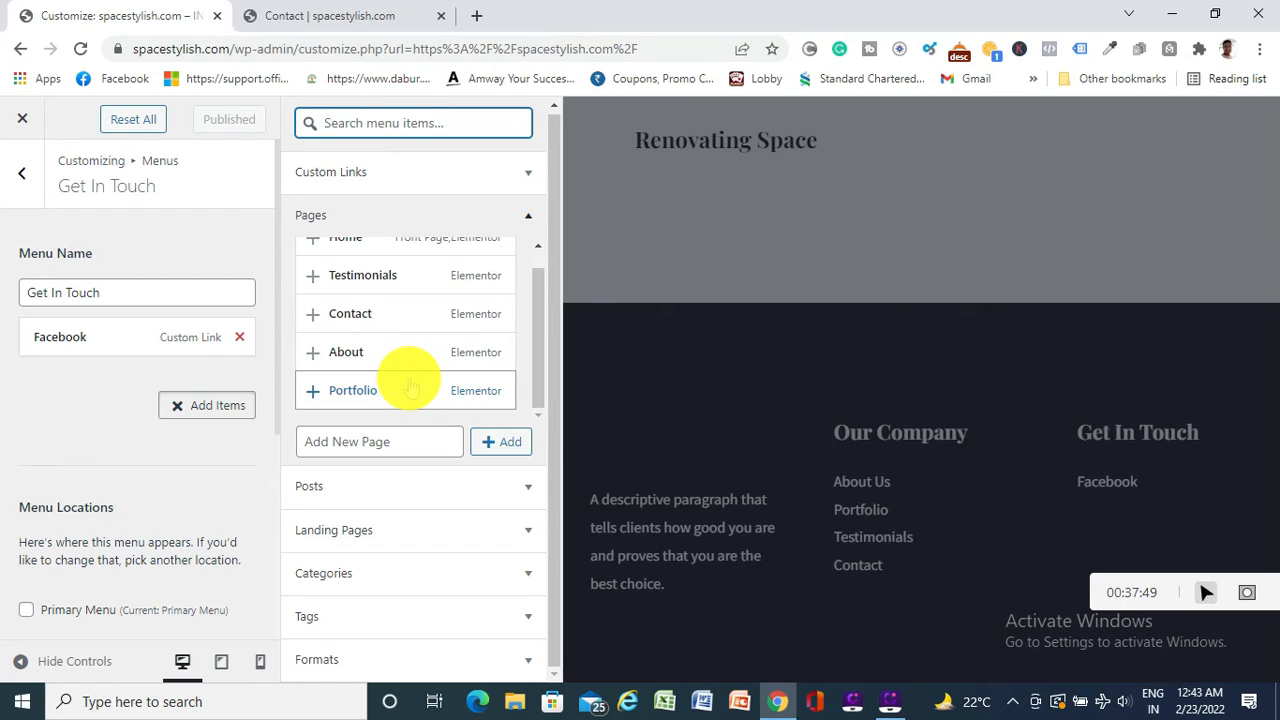
scroll(409, 381, "up", 1)
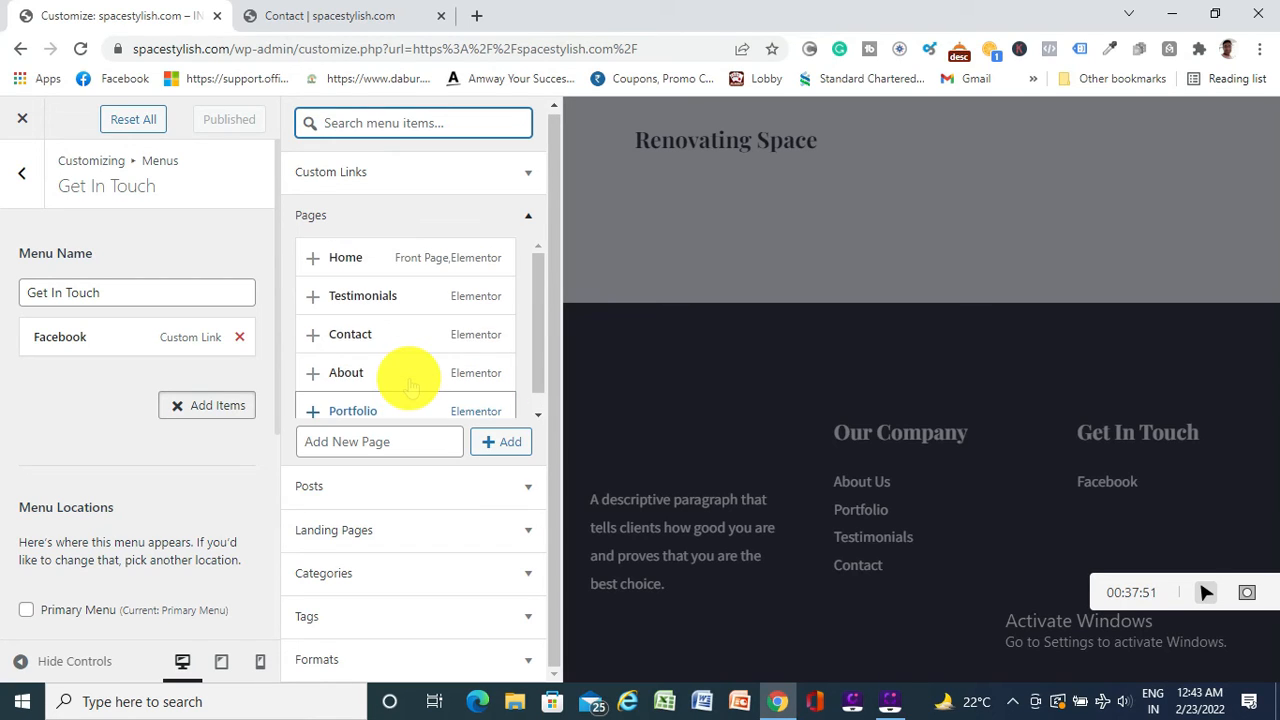
scroll(372, 300, "down", 1)
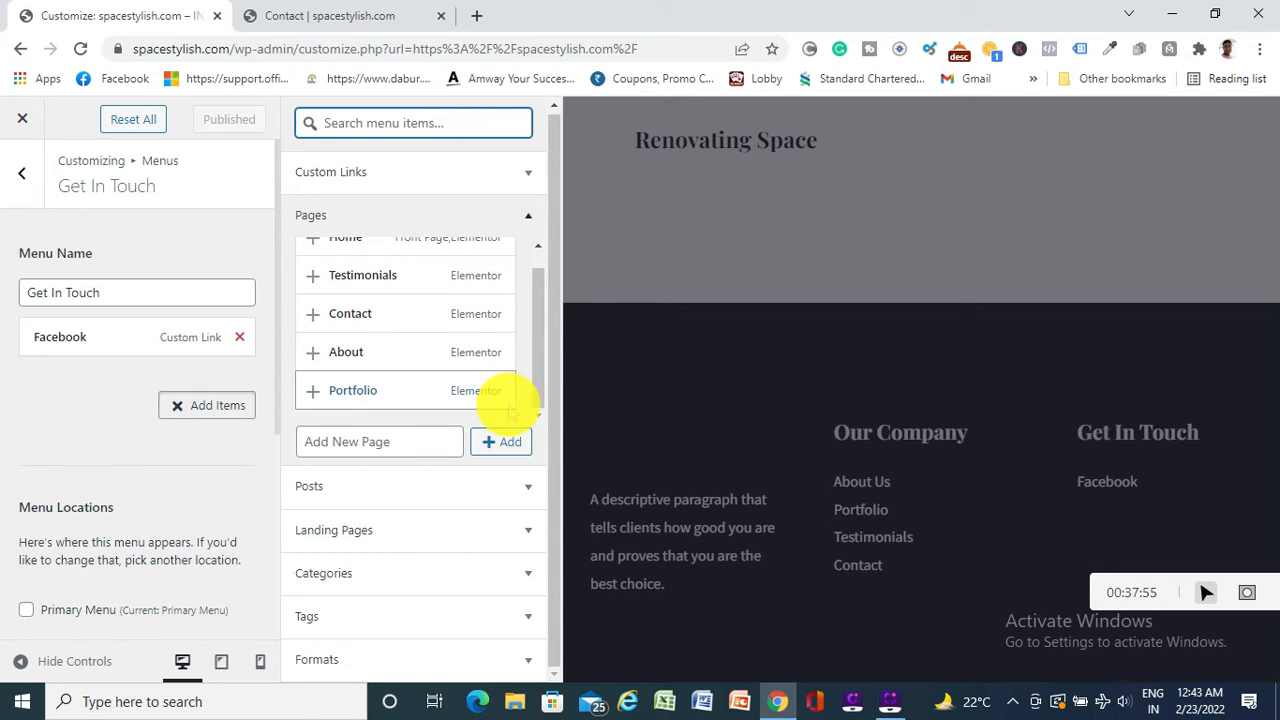
scroll(537, 320, "up", 1)
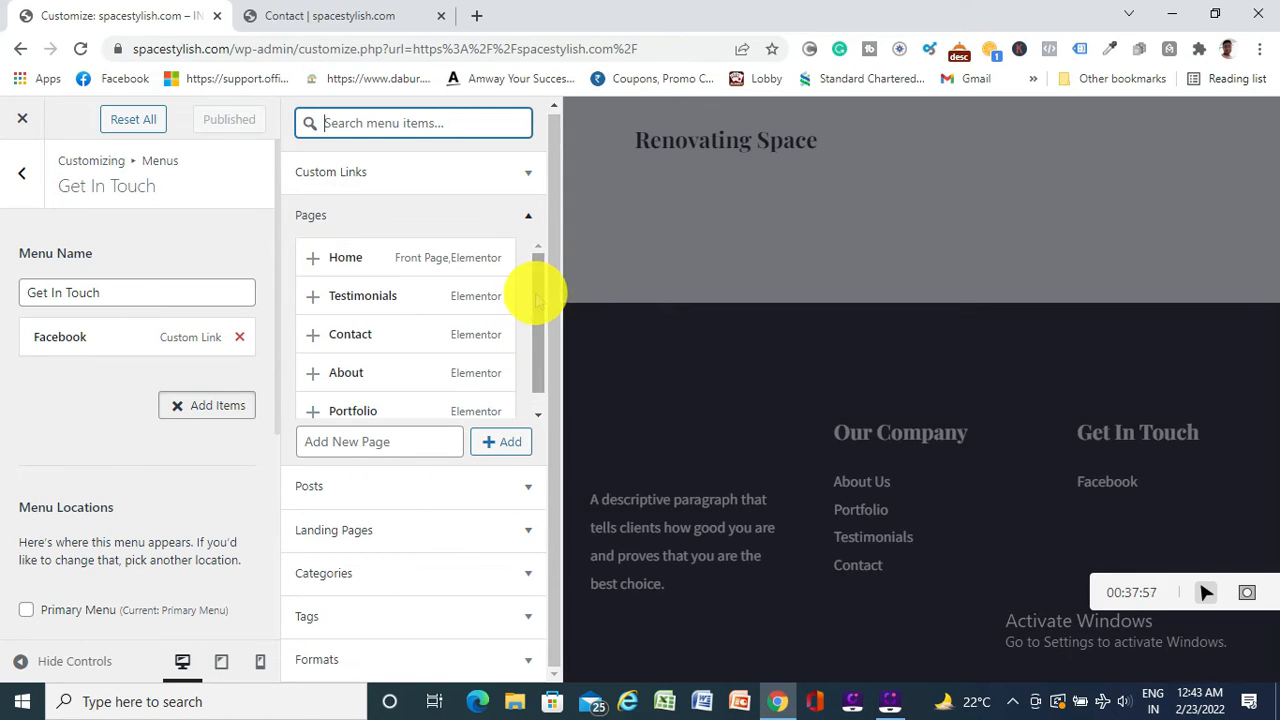
scroll(533, 291, "down", 1)
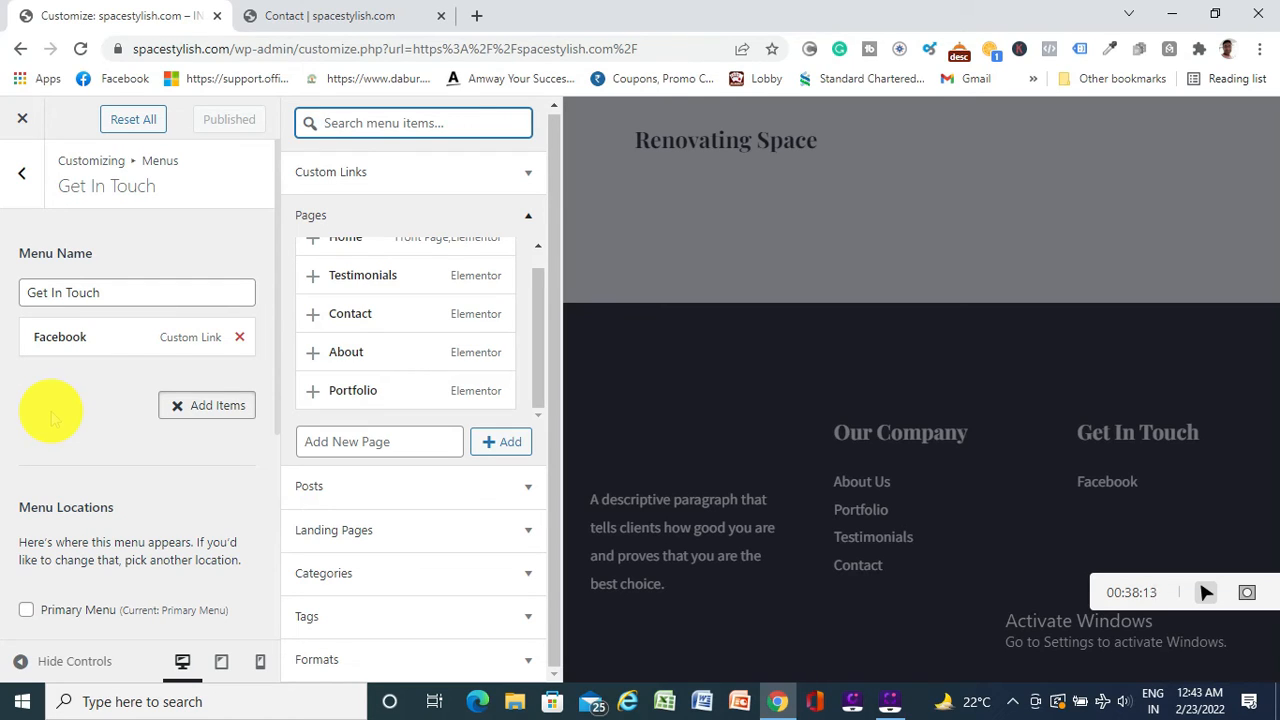
left_click(24, 172)
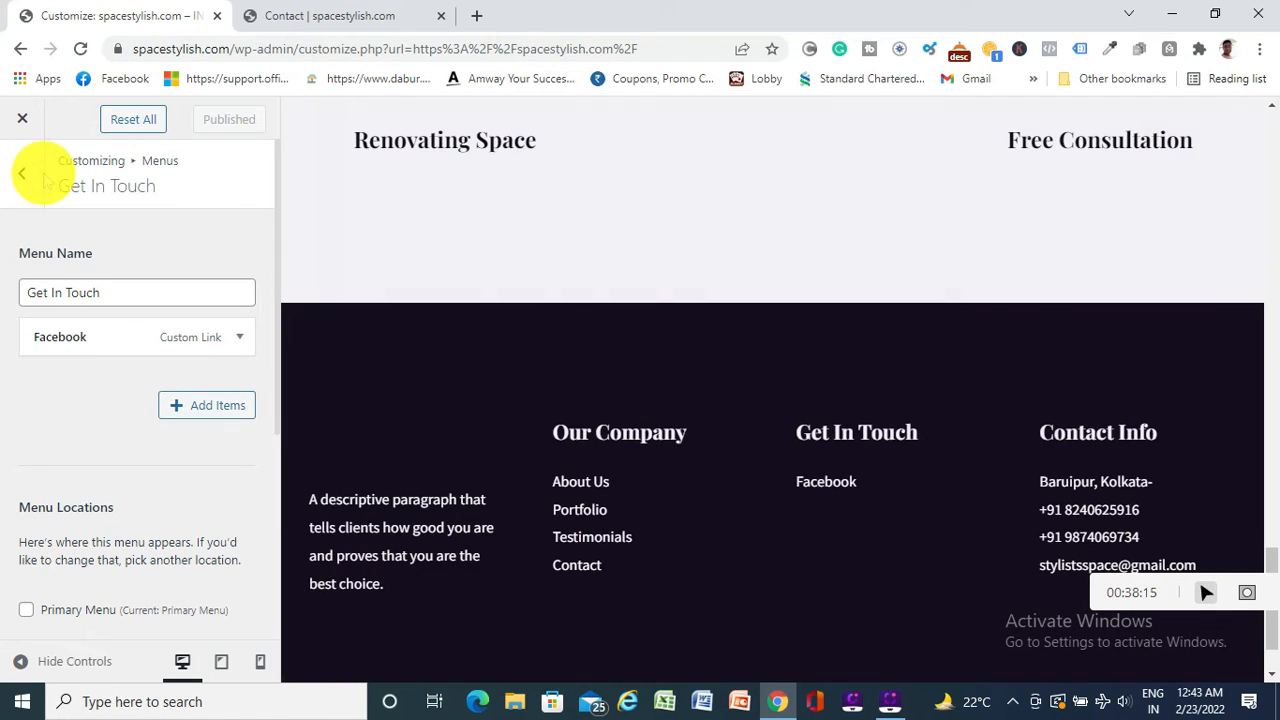
left_click(24, 172)
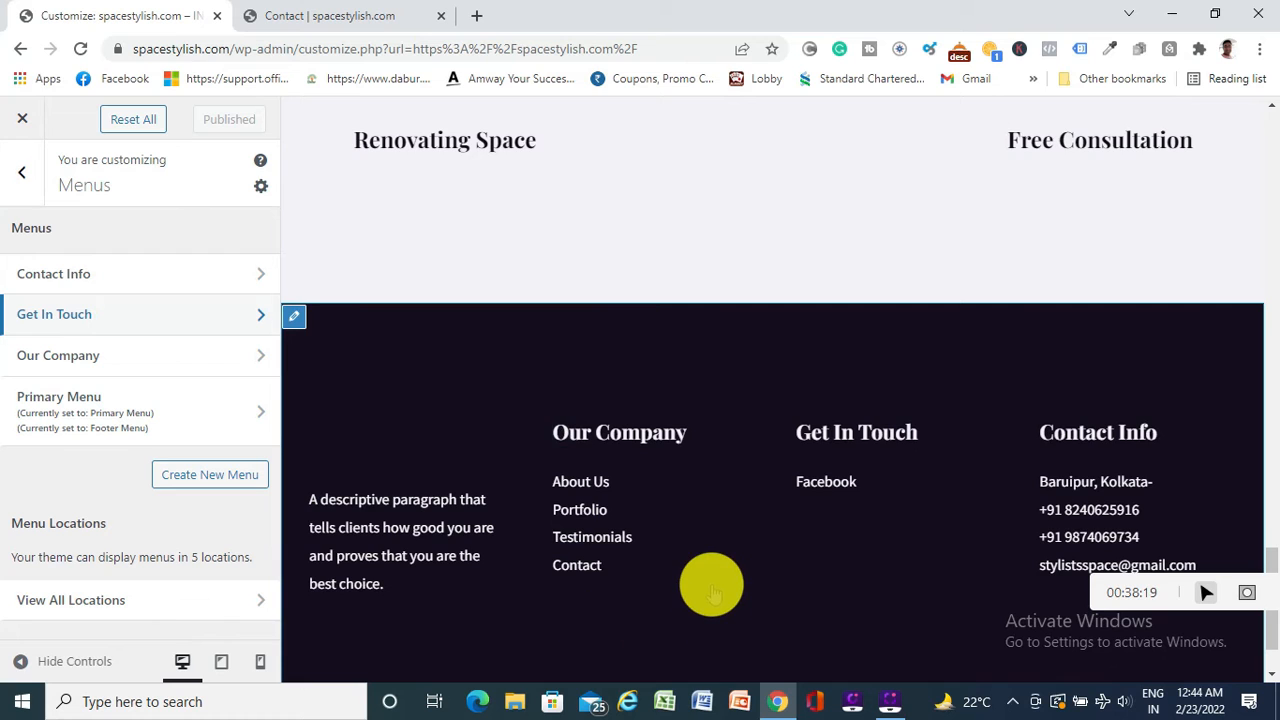
scroll(737, 523, "down", 2)
scroll(731, 526, "up", 4)
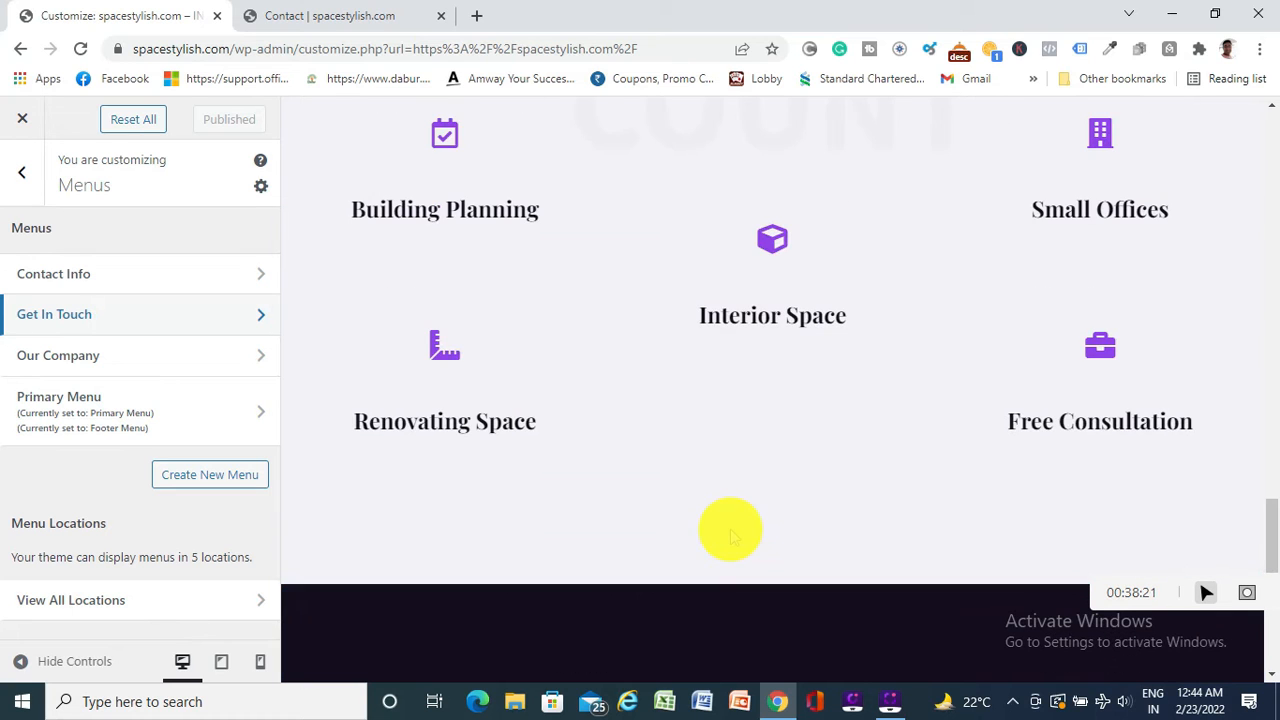
scroll(731, 537, "down", 3)
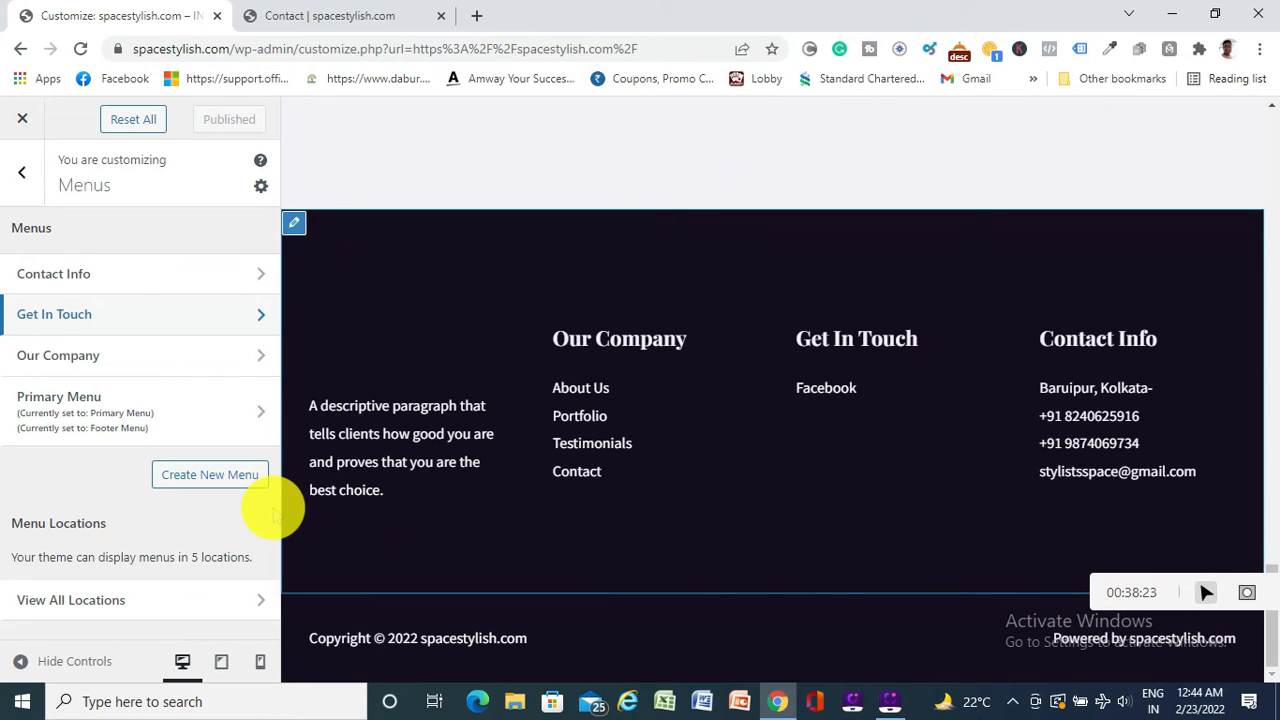
scroll(591, 477, "up", 5)
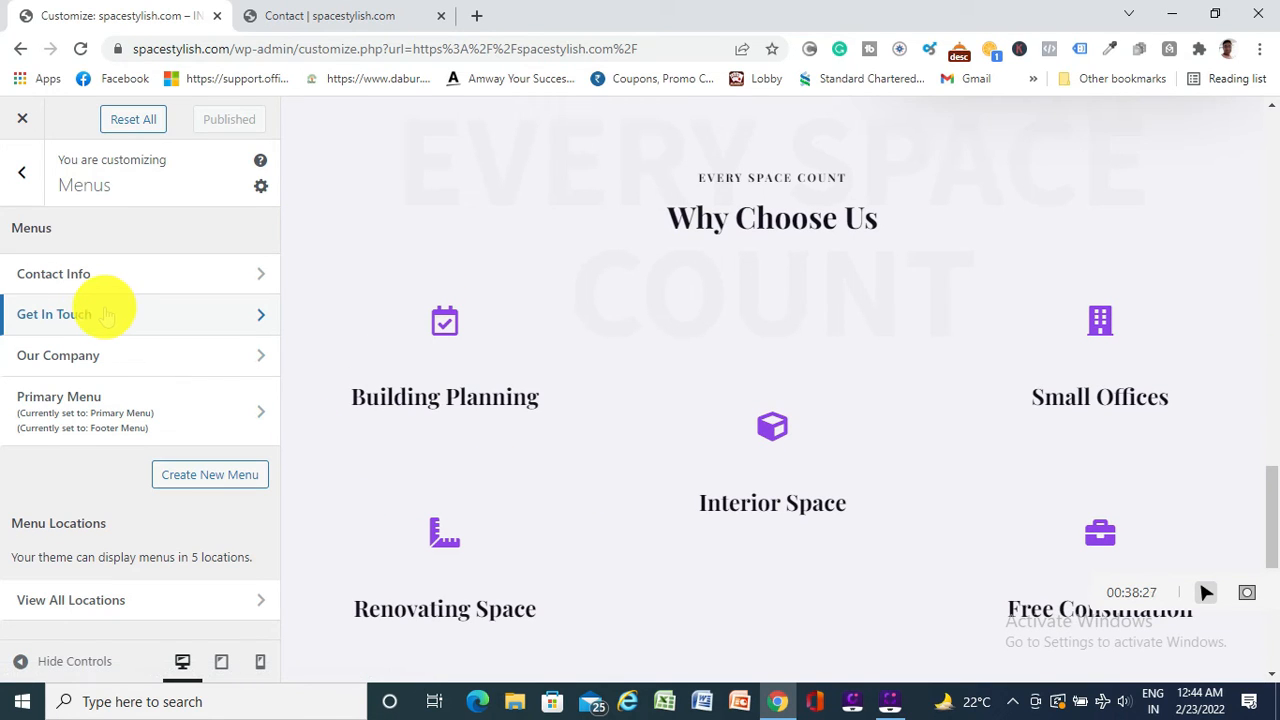
left_click(200, 316)
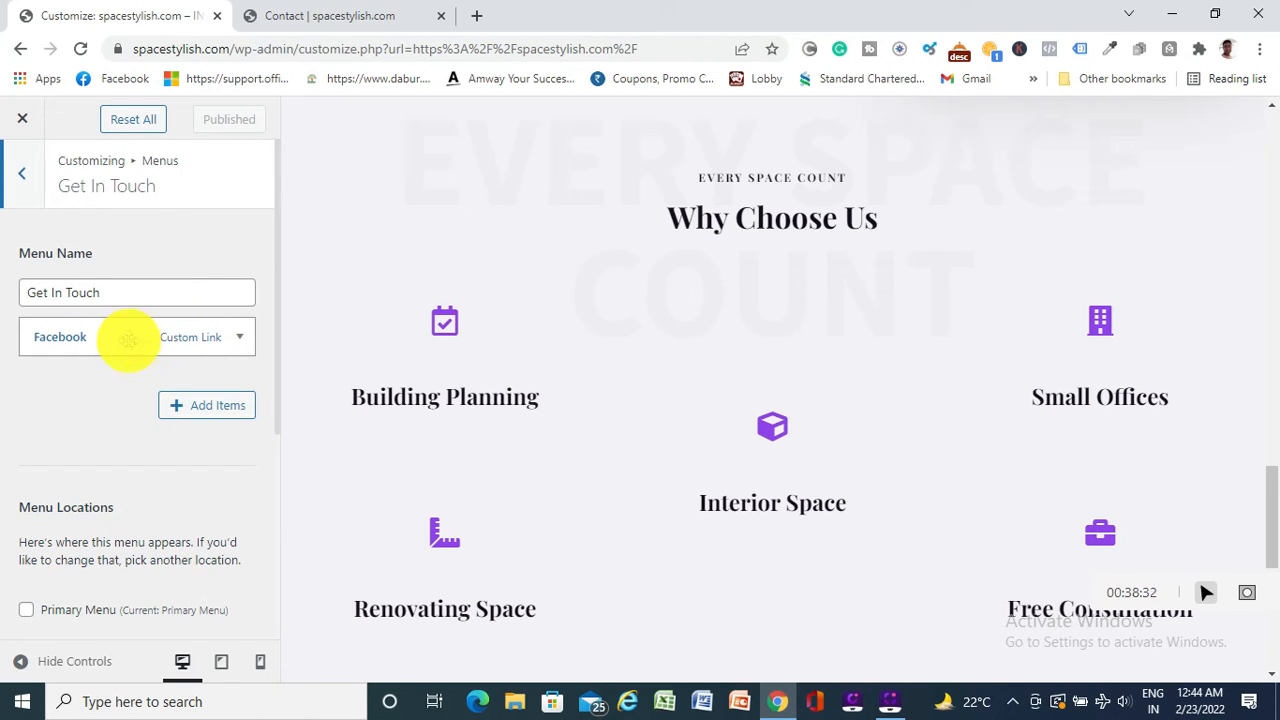
Inspect the Facebook item and search the addable menu items for 'Instagram'
mouse_move(129, 337)
left_mouse_down()
mouse_move(129, 366)
mouse_move(128, 337)
left_mouse_up()
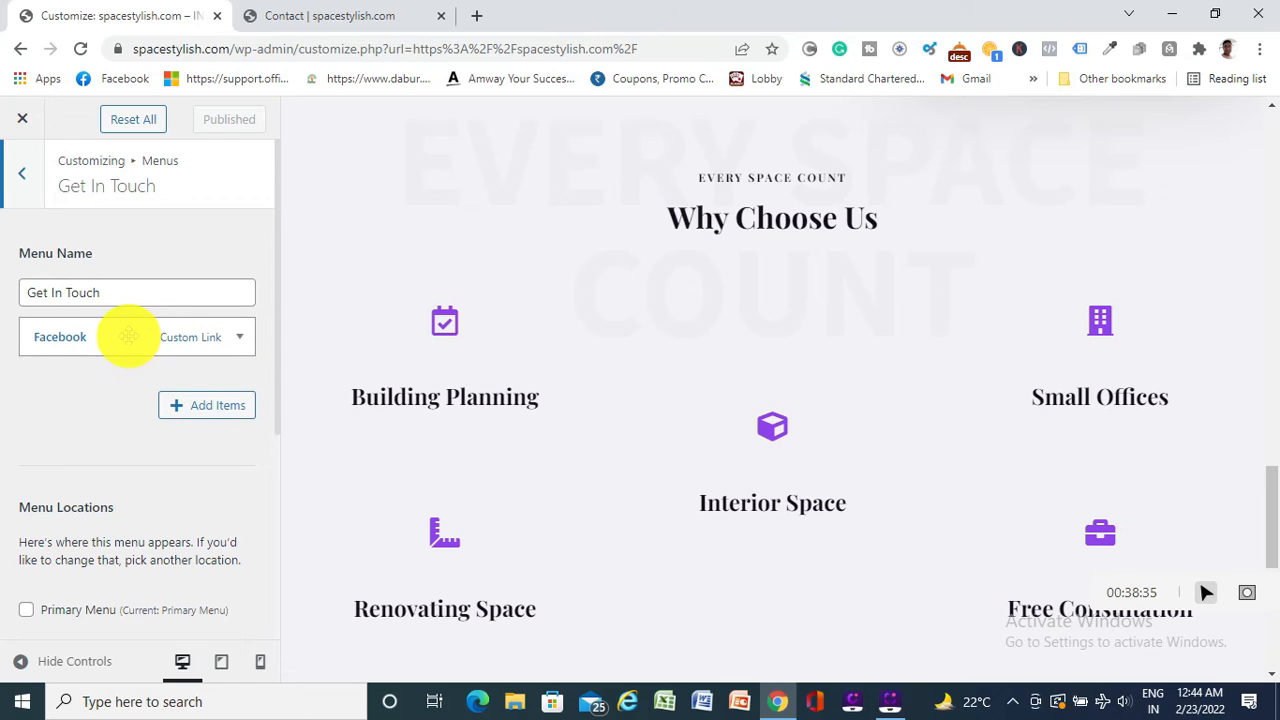
left_click(239, 339)
left_click(240, 340)
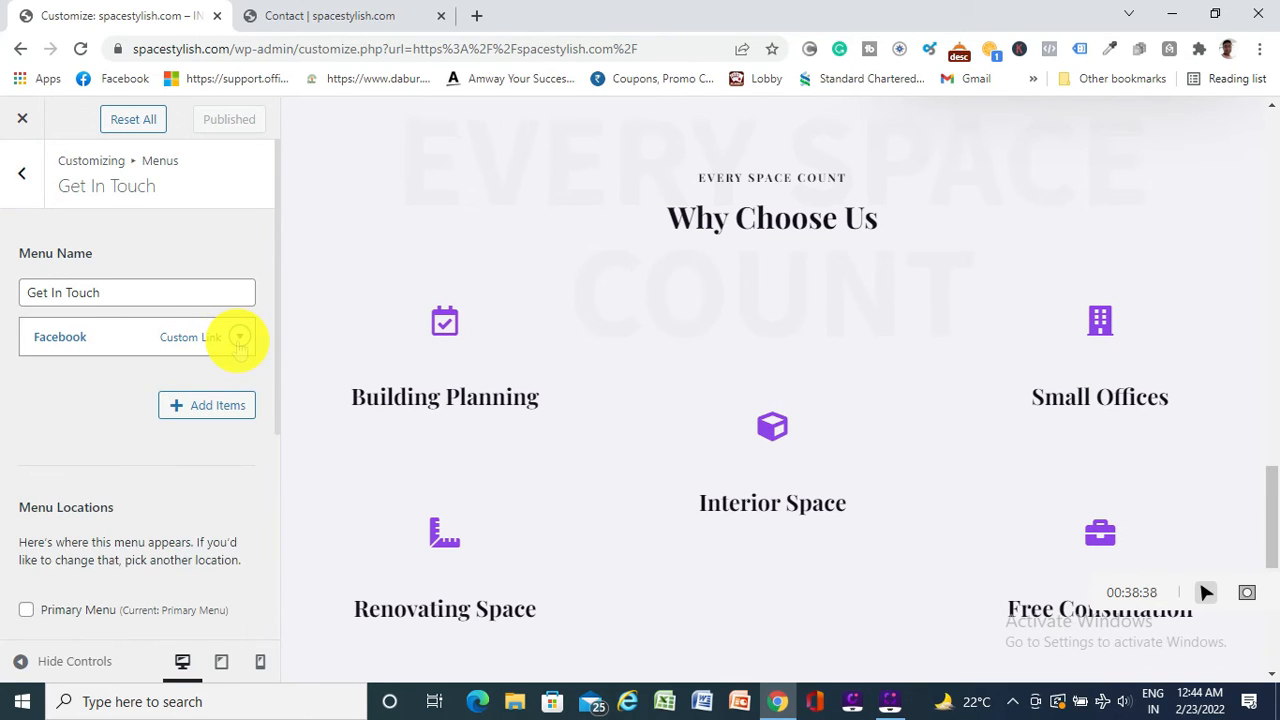
left_click(174, 408)
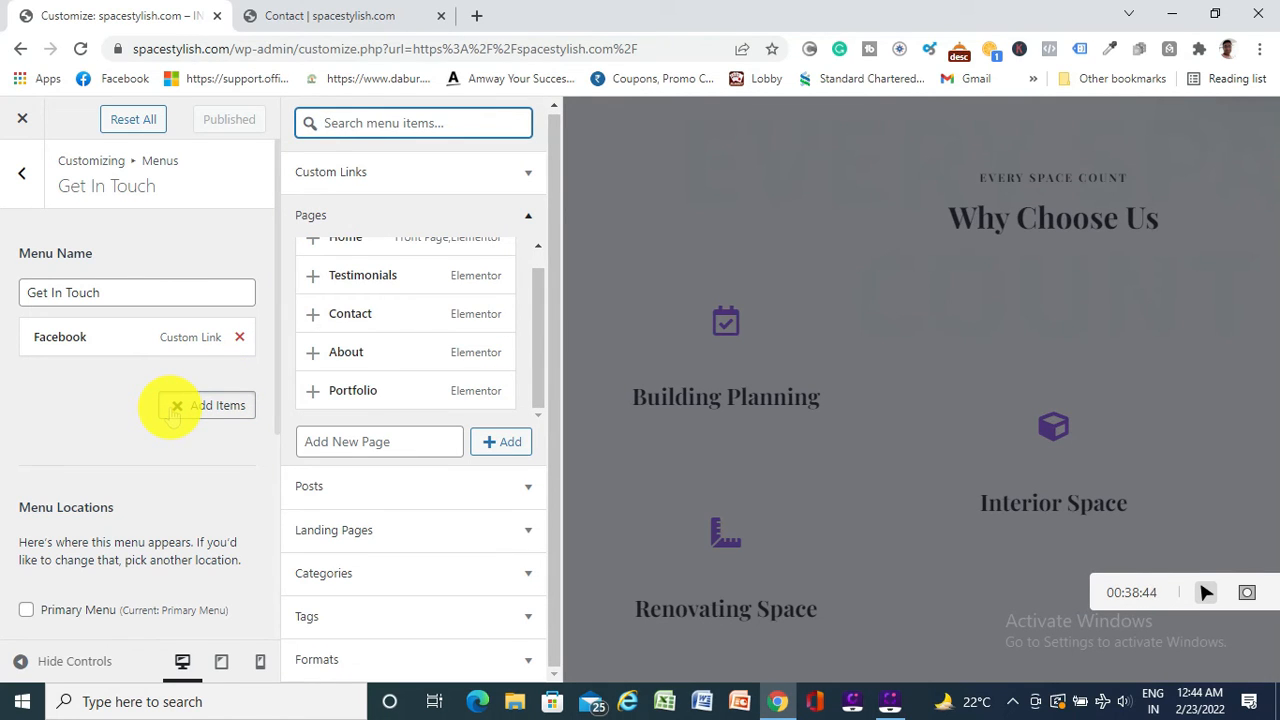
type("INS")
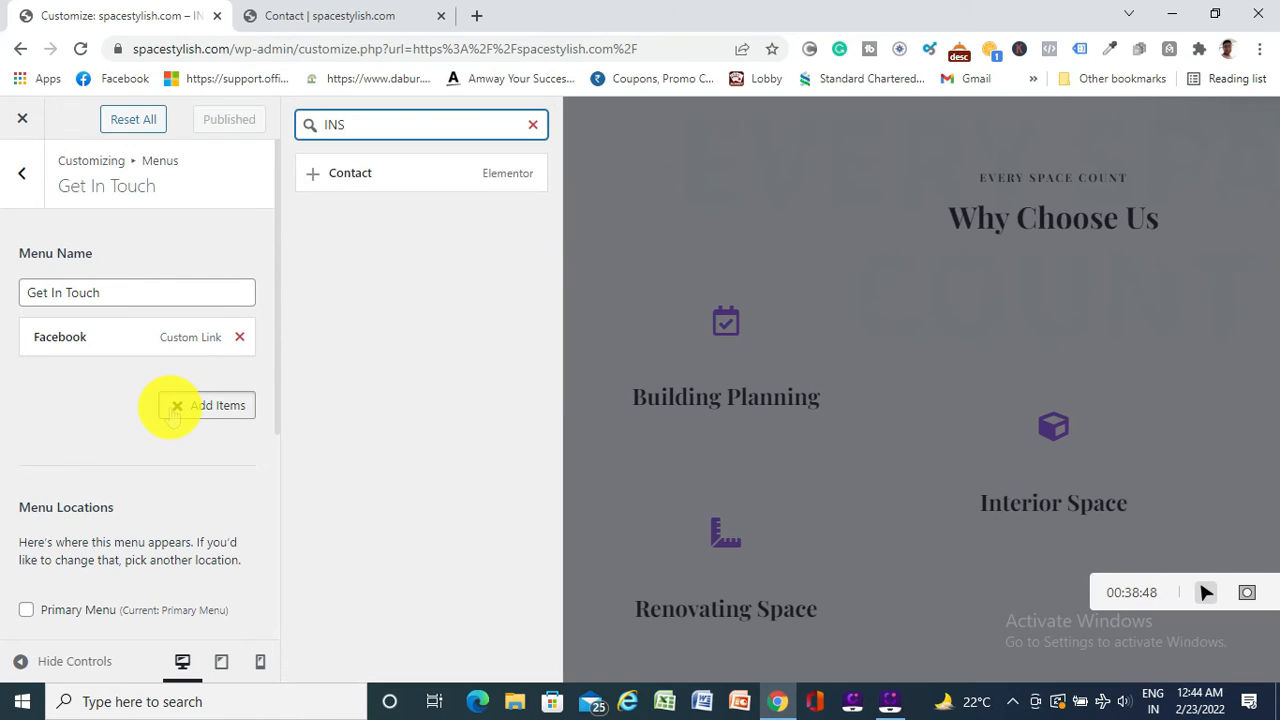
key("BackSpace")
key("BackSpace")
key("BackSpace")
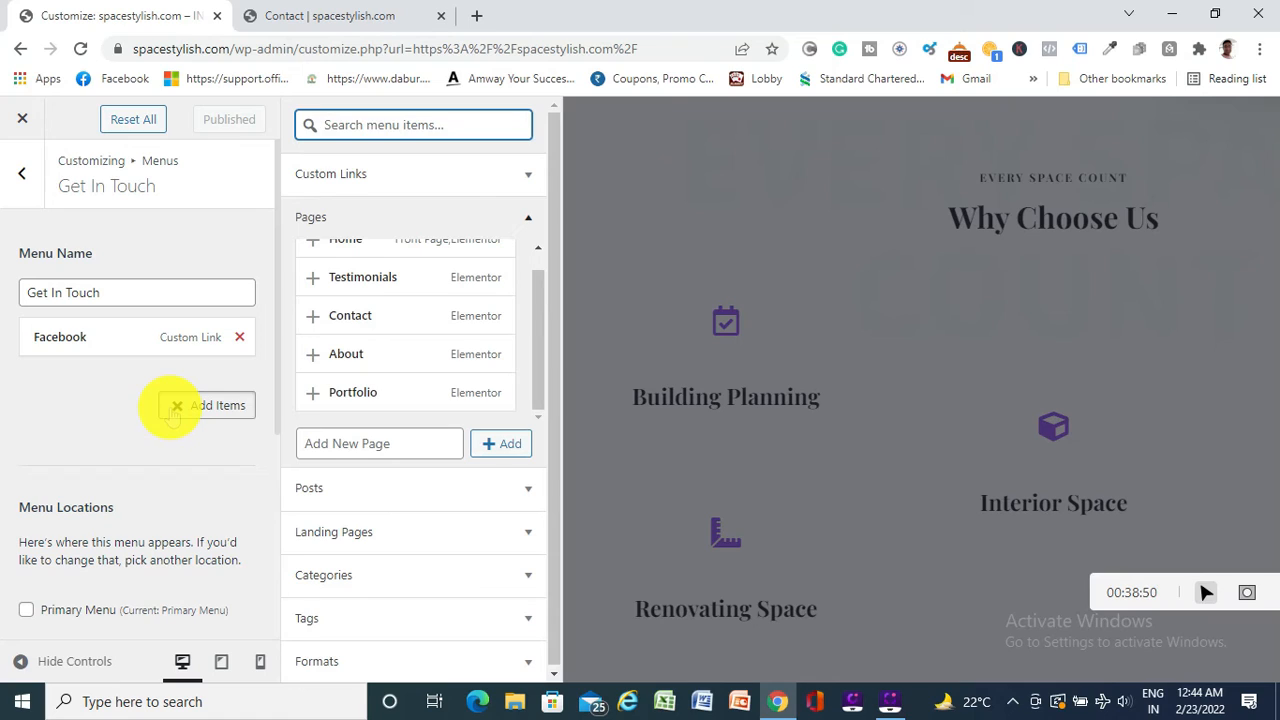
type("Ins")
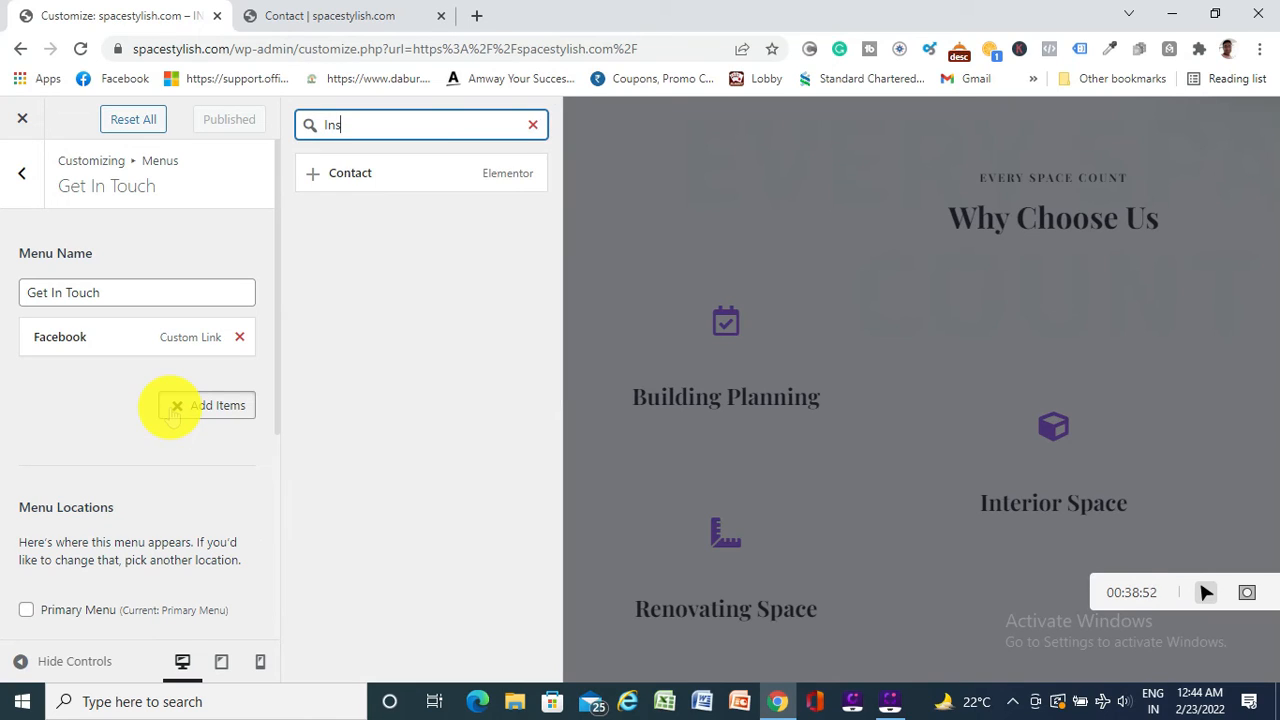
type("tagr")
key("BackSpace")
key("BackSpace")
key("BackSpace")
key("BackSpace")
key("BackSpace")
key("BackSpace")
key("BackSpace")
key("BackSpace")
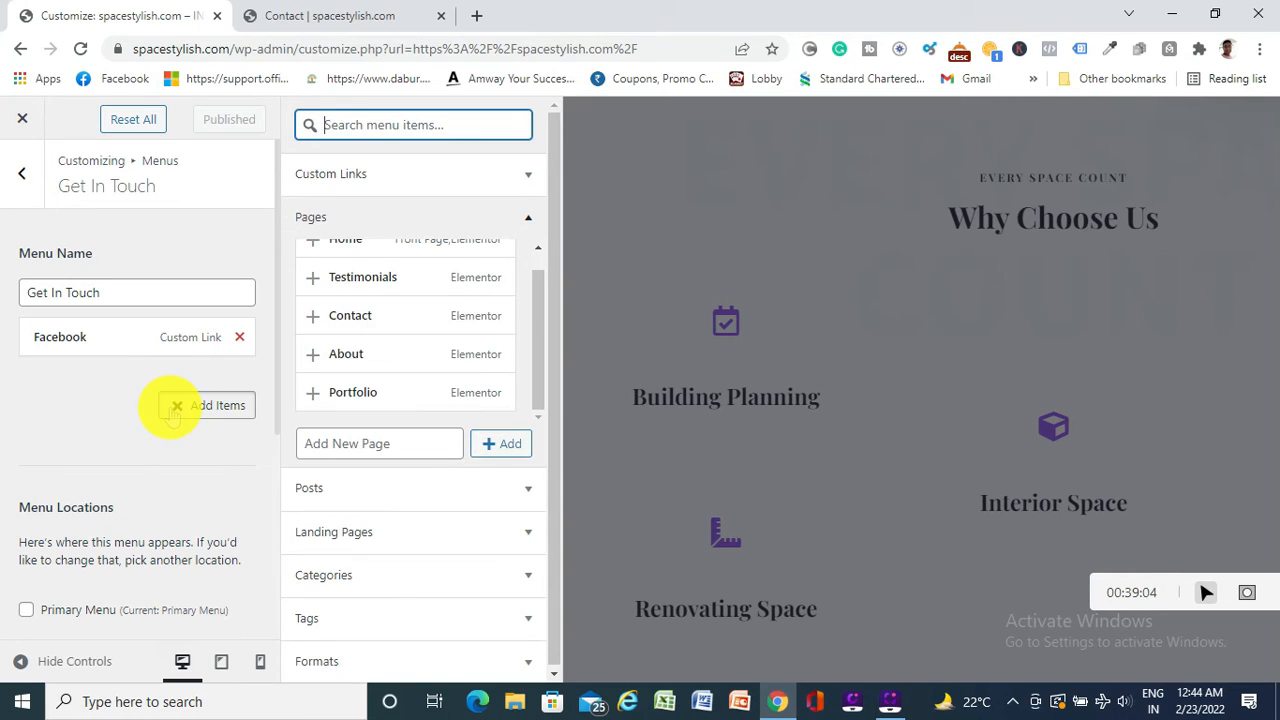
Add new pages named Instagram and Linkedin as items in the Get In Touch menu
left_click(350, 441)
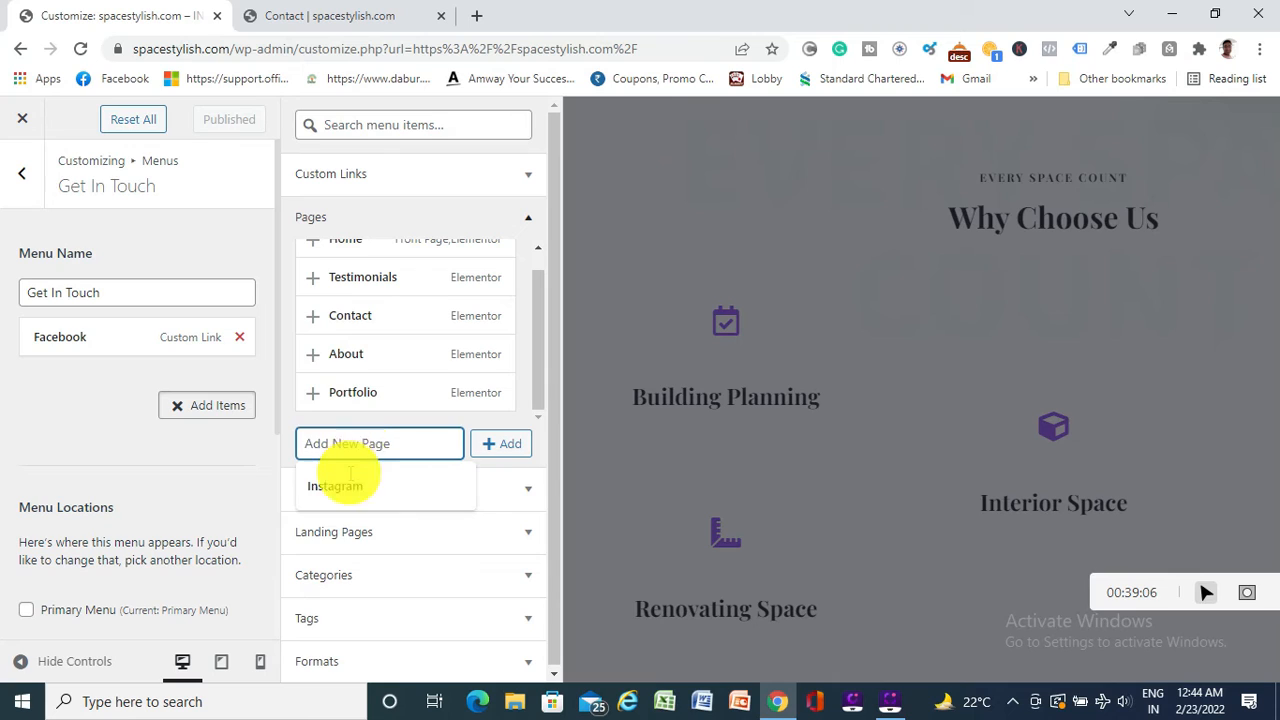
left_click(345, 487)
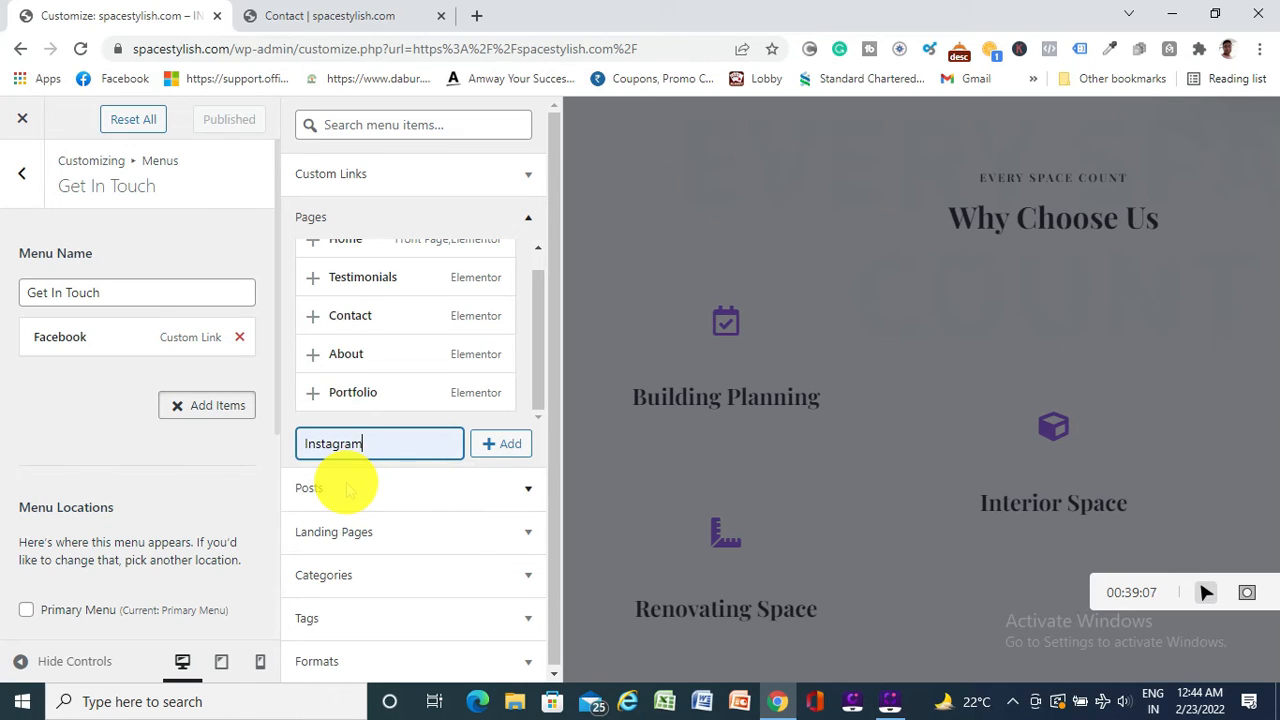
left_click(500, 447)
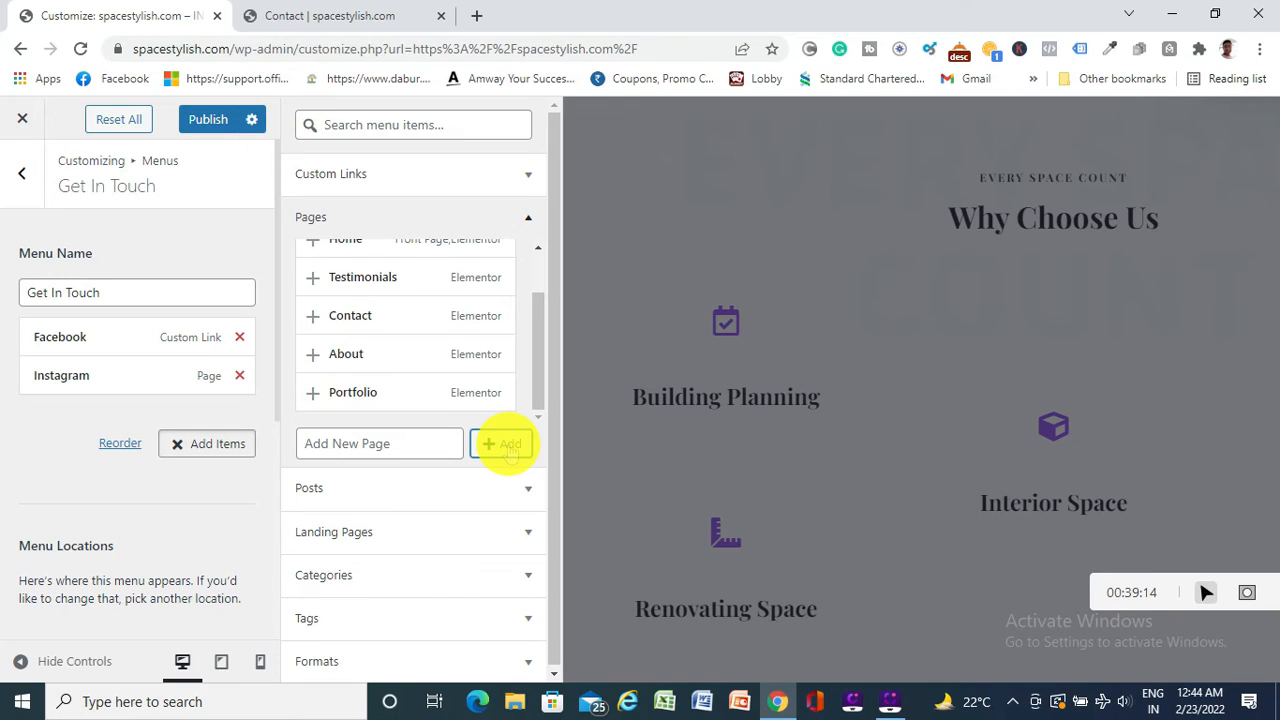
left_click(385, 443)
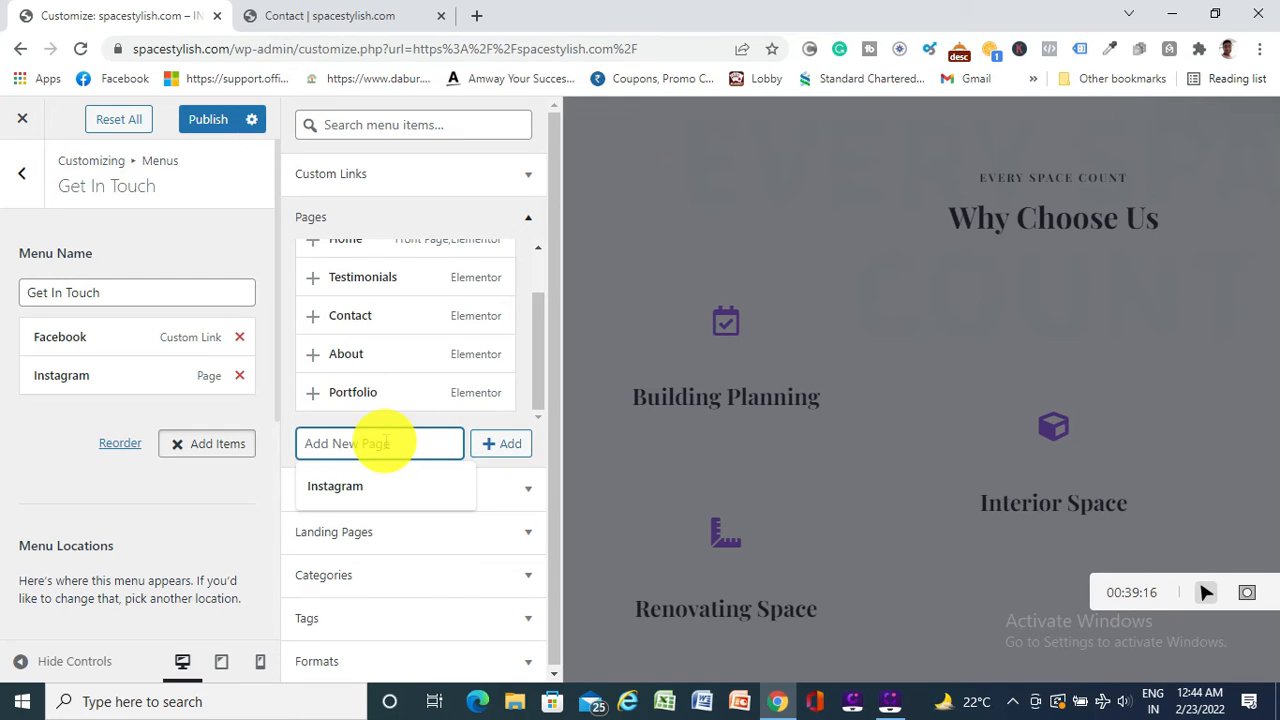
type("L")
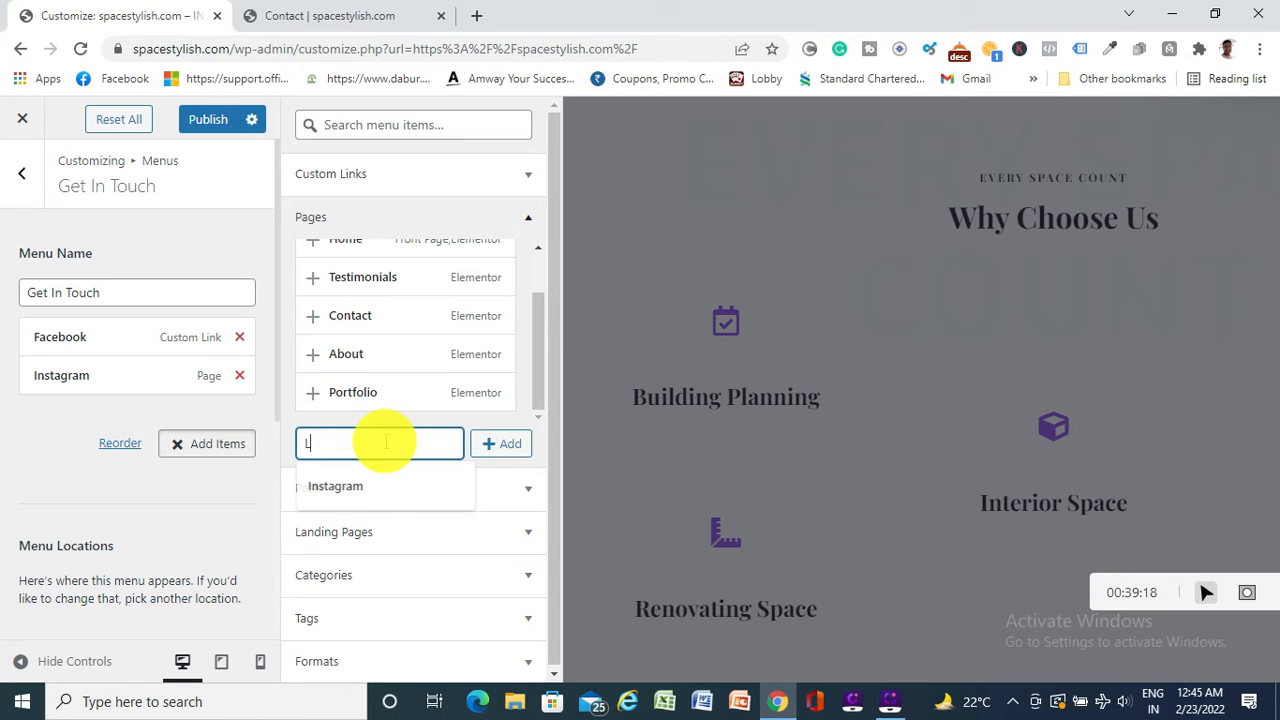
type("inke")
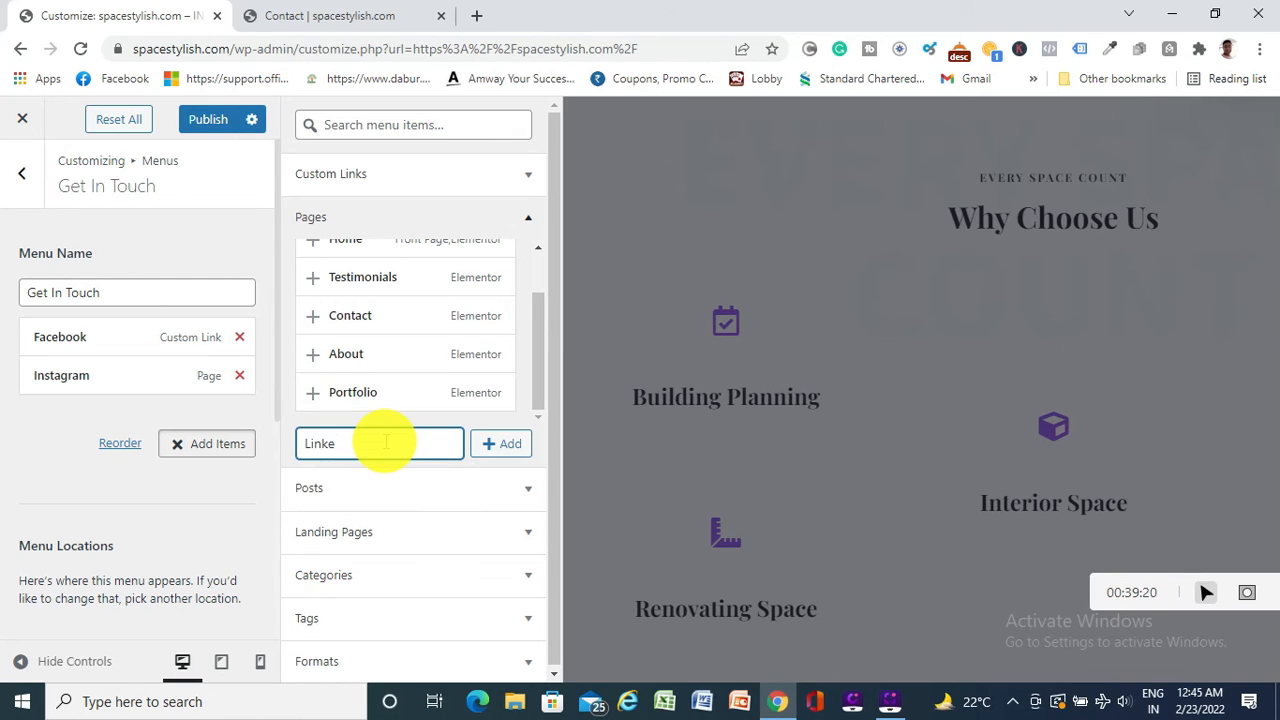
type("din")
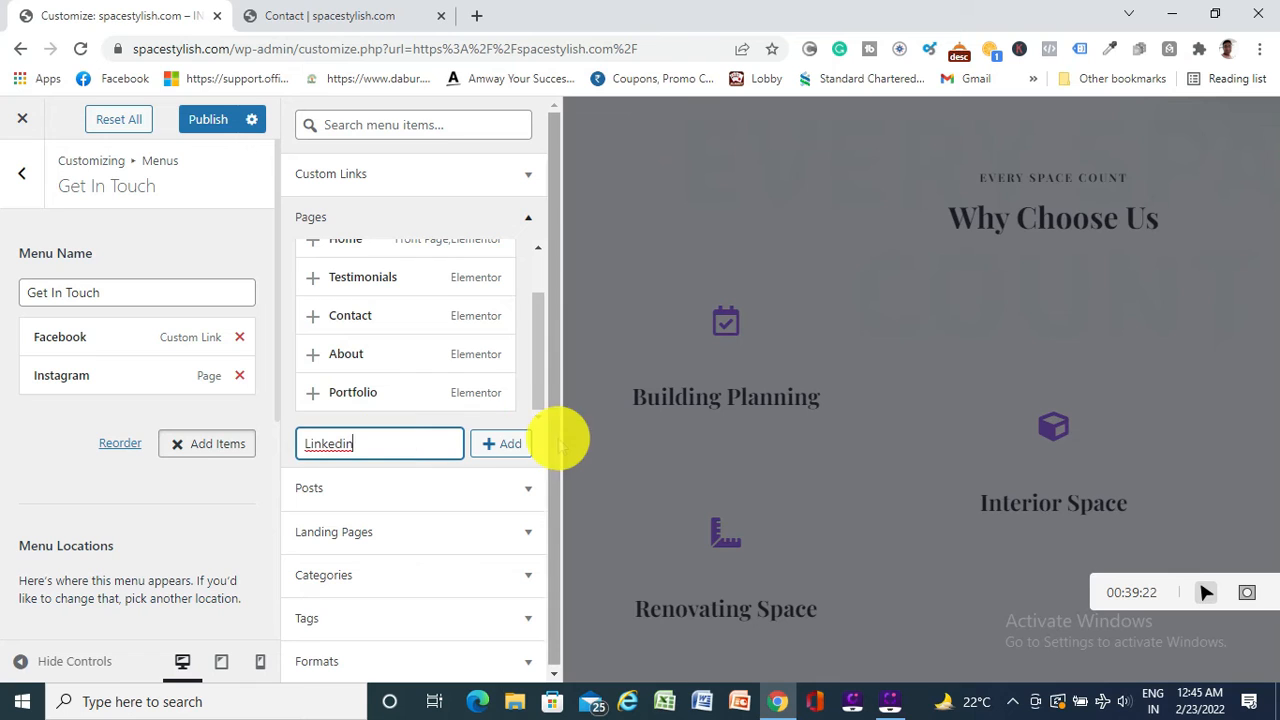
left_click(505, 444)
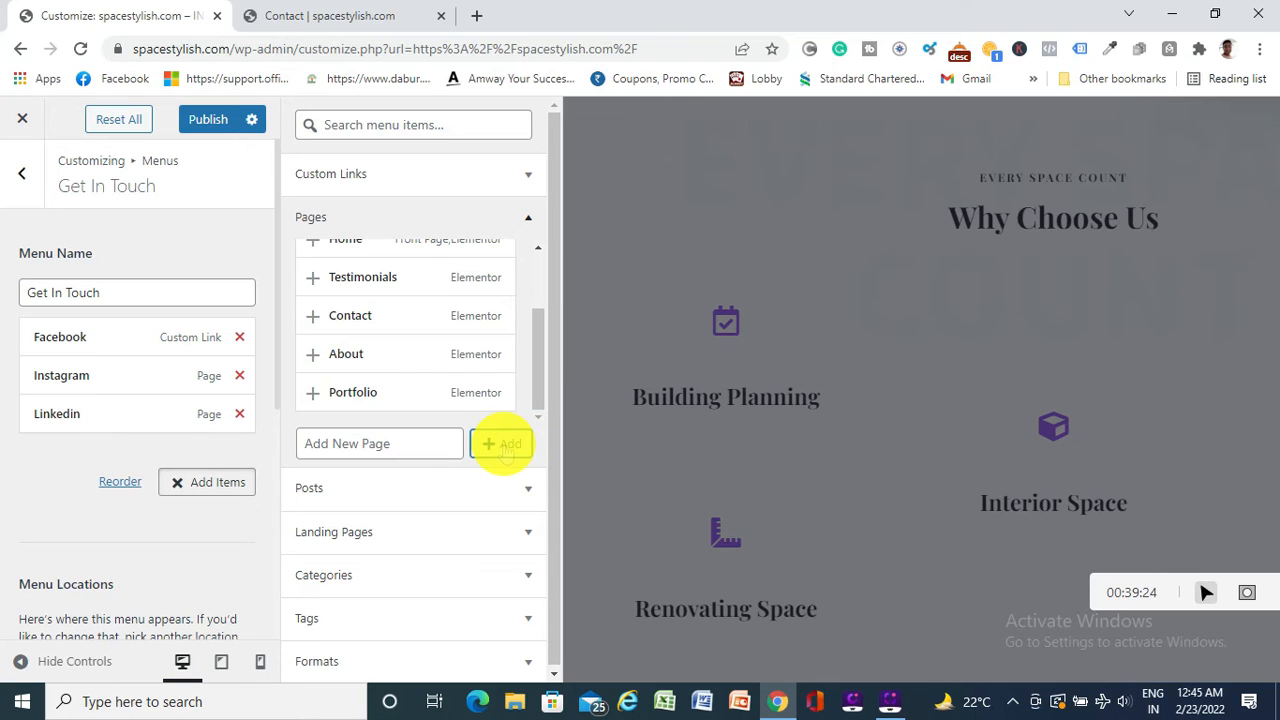
left_click(109, 380)
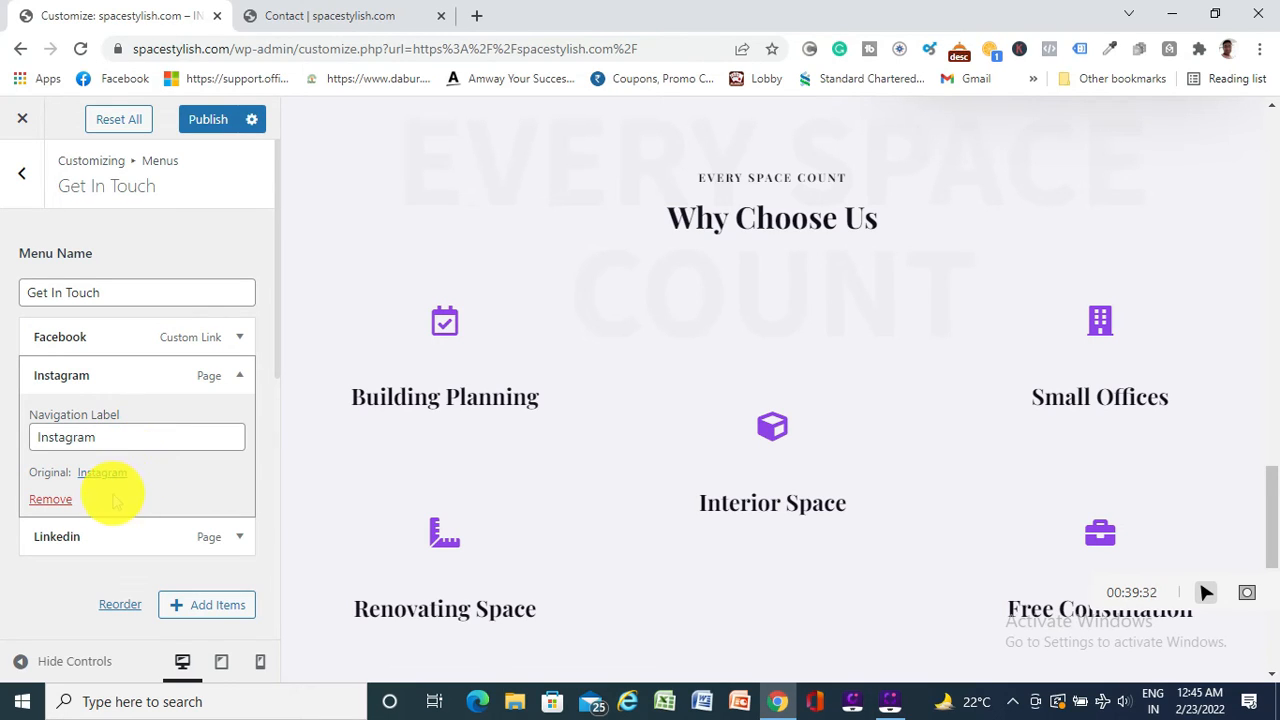
scroll(700, 415, "down", 10)
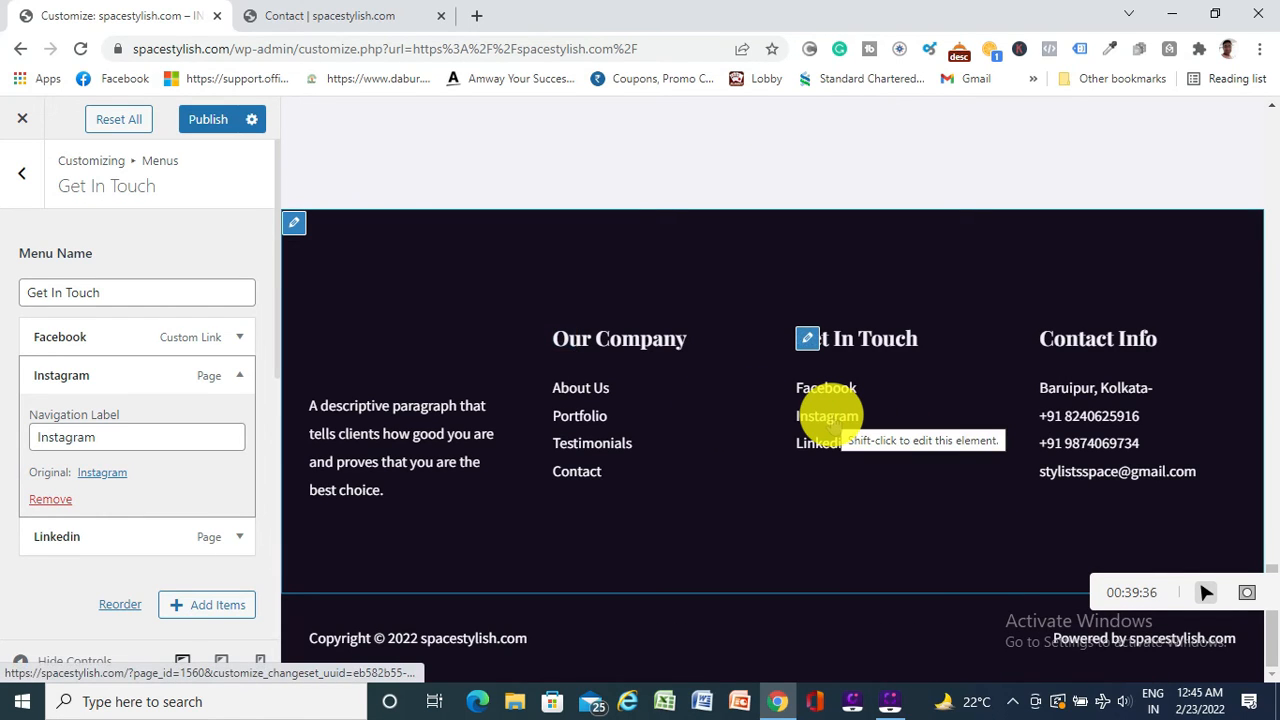
left_click(156, 437)
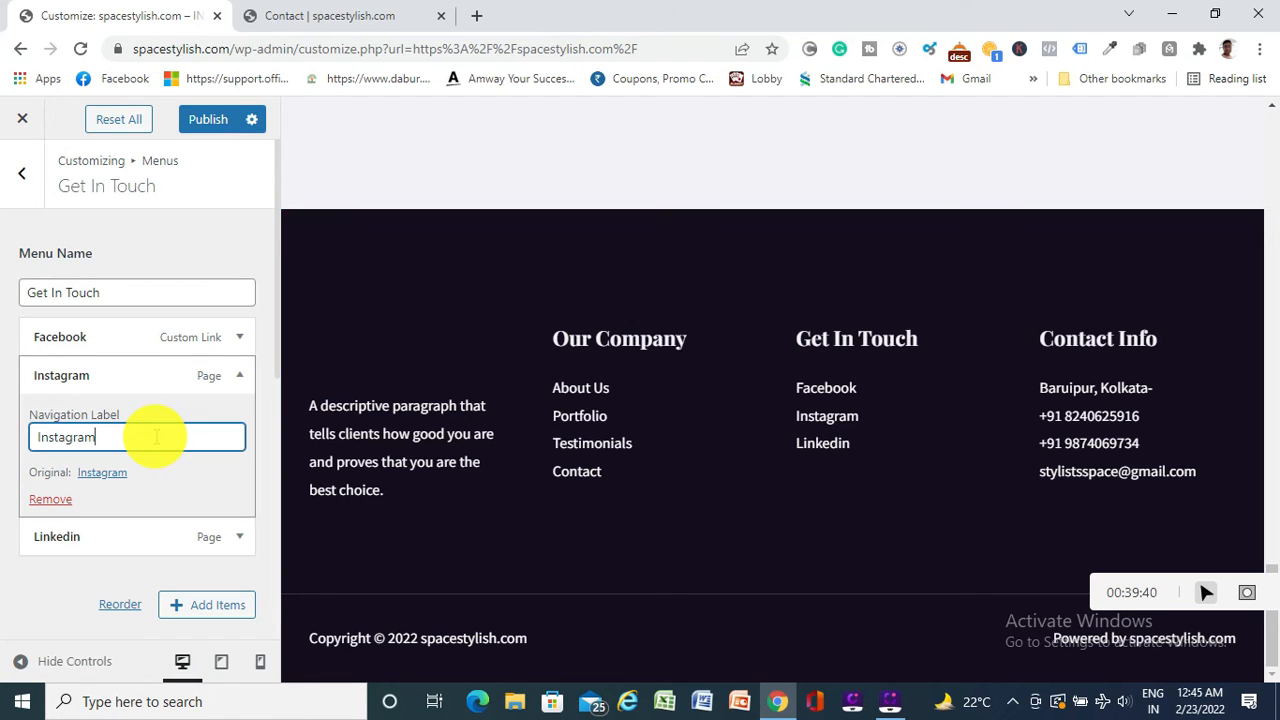
key("BackSpace")
key("BackSpace")
key("BackSpace")
key("BackSpace")
key("BackSpace")
type("agram")
Remove the Linkedin and Instagram items from Get In Touch and publish the menu
left_click(27, 232)
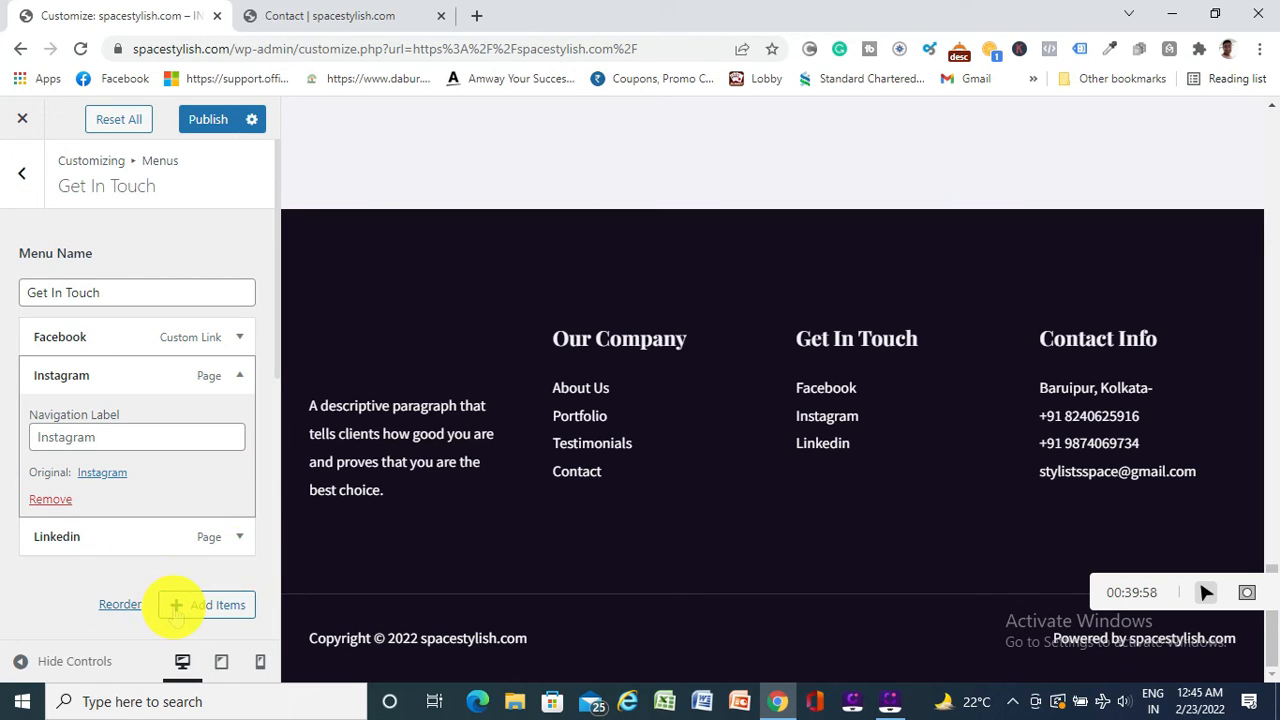
left_click(230, 534)
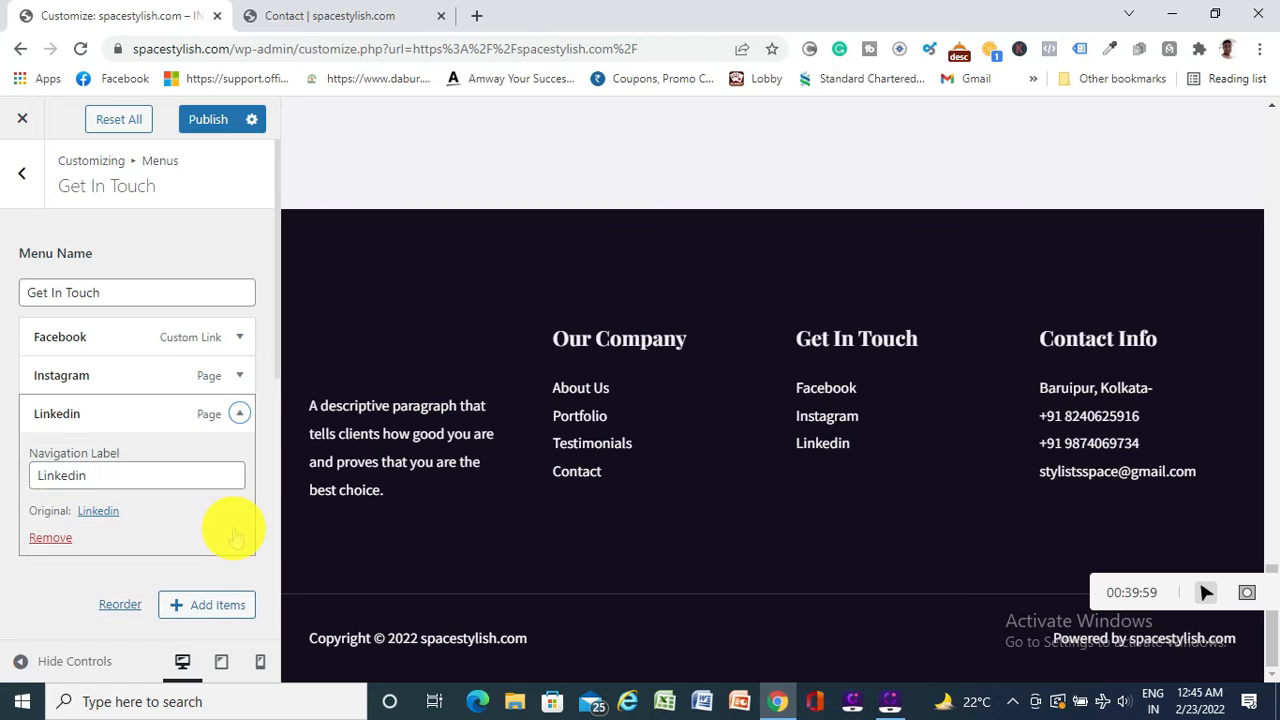
left_click(50, 537)
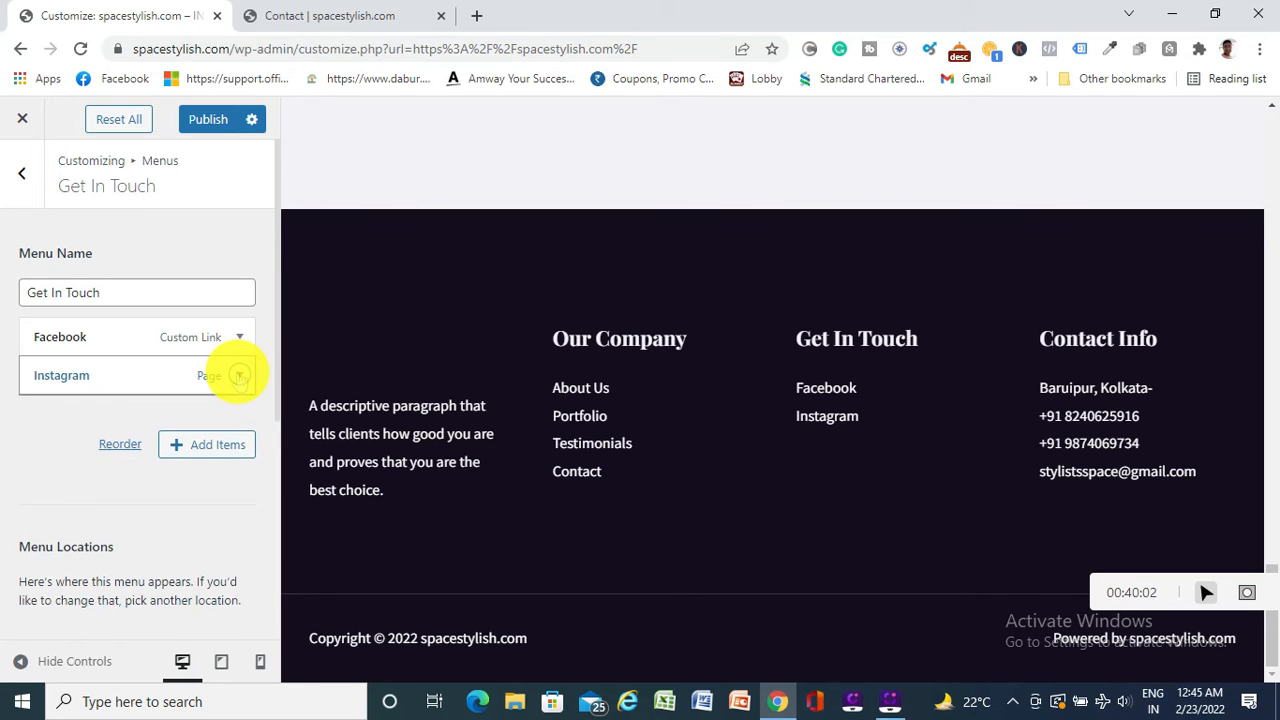
left_click(240, 375)
left_click(52, 501)
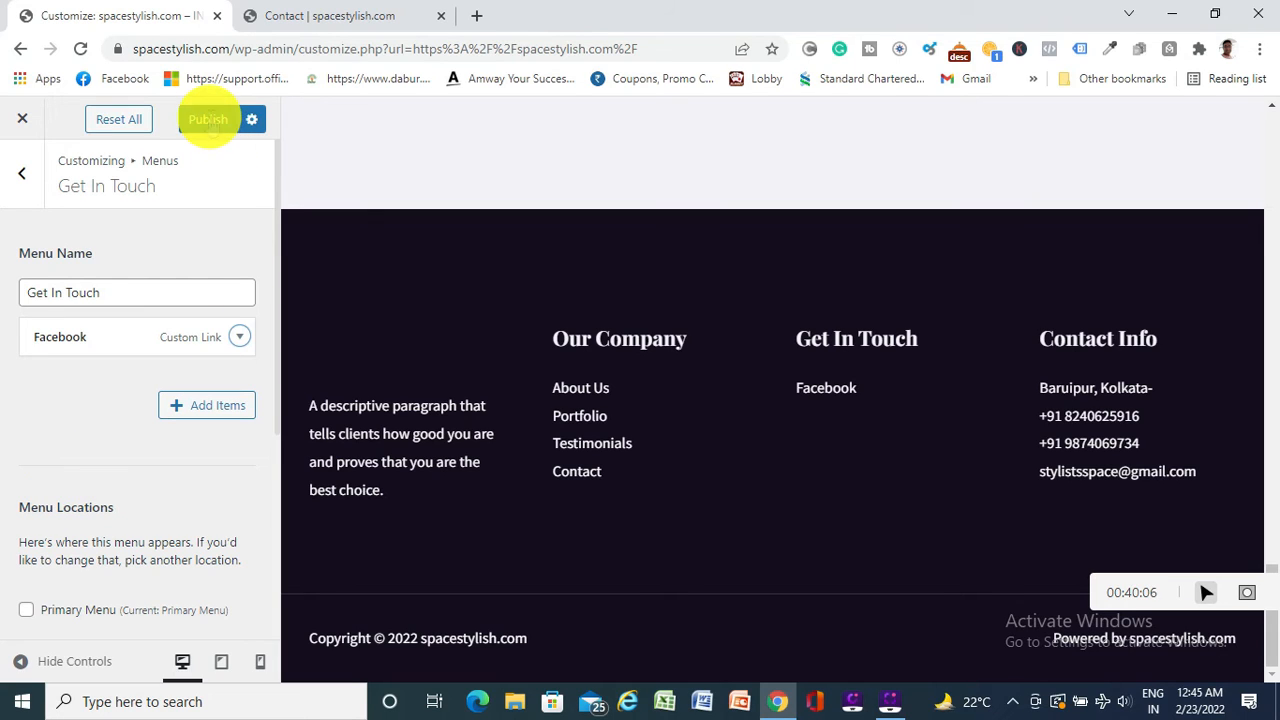
left_click(207, 119)
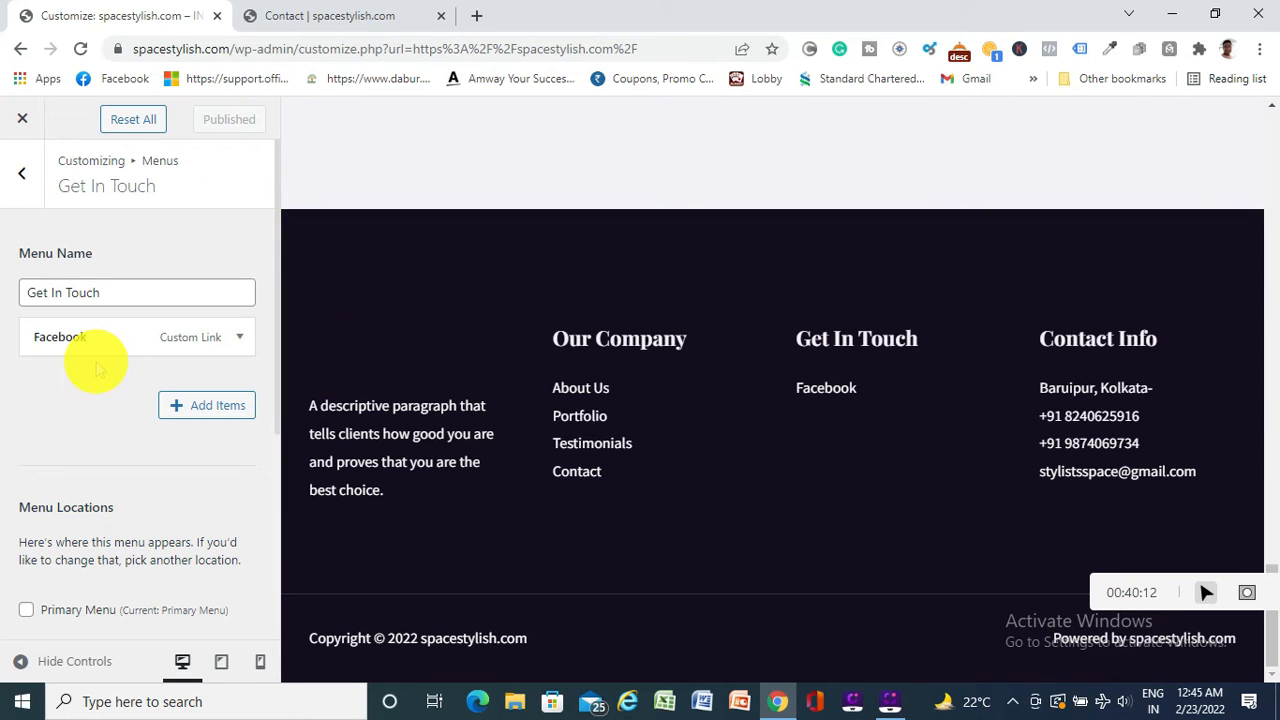
Back out of the Menus panels and exit the Customizer to the live homepage
left_click(21, 171)
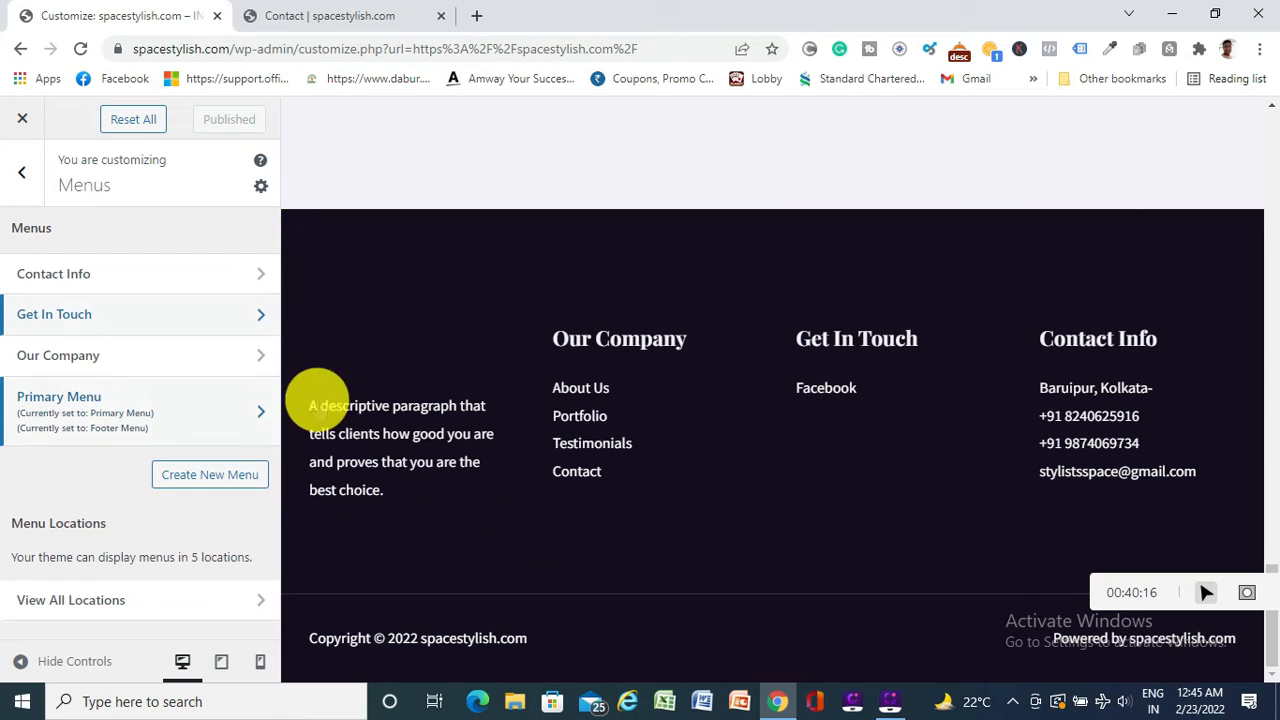
left_click(22, 174)
scroll(22, 176, "down", 2)
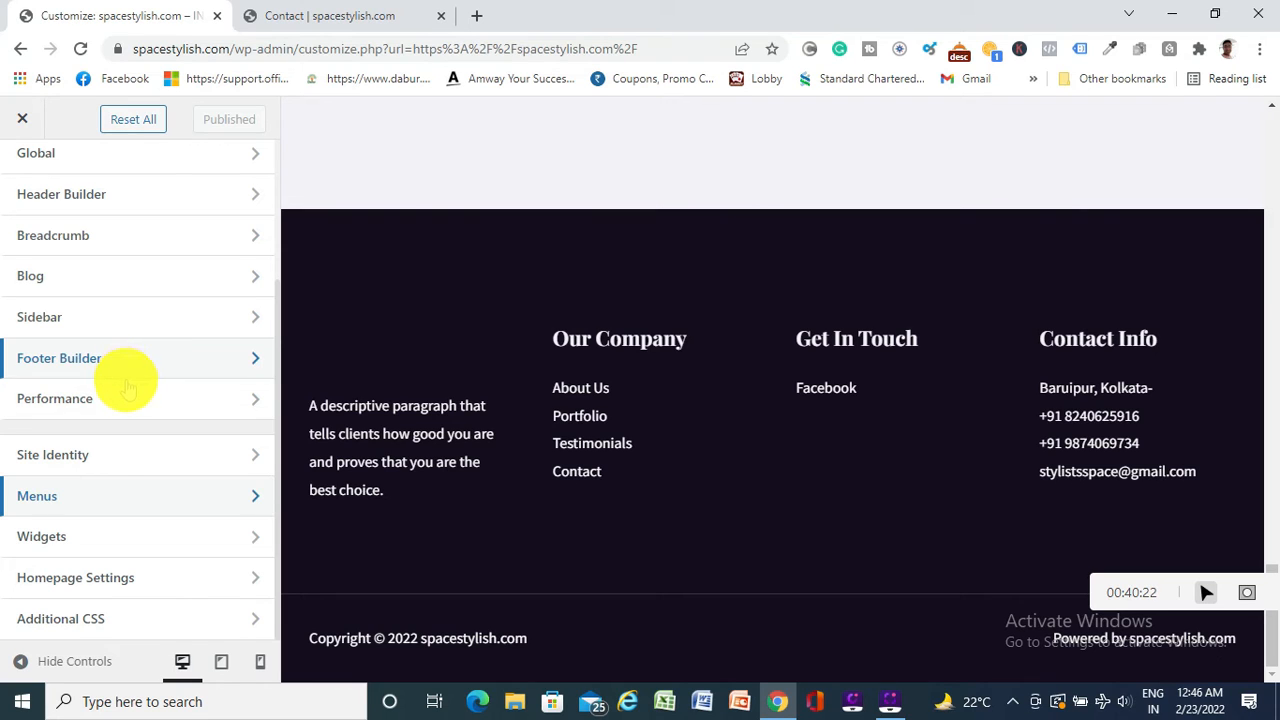
scroll(120, 425, "up", 3)
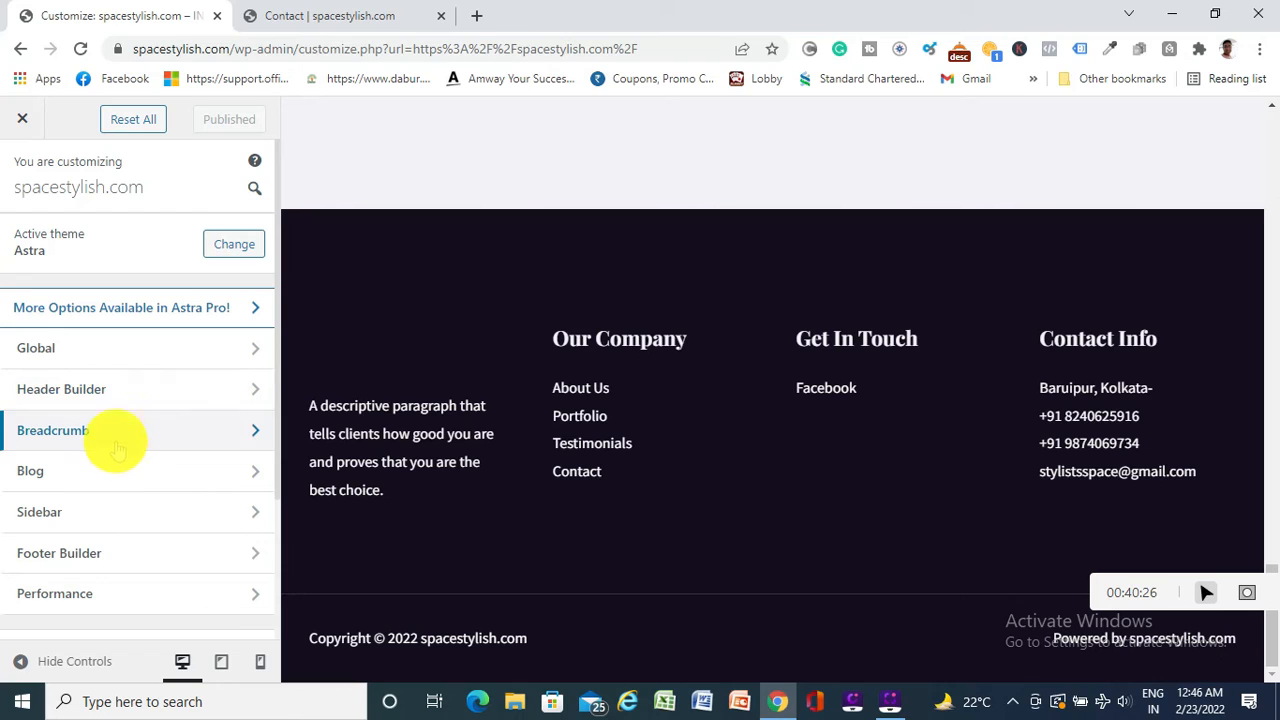
left_click(22, 119)
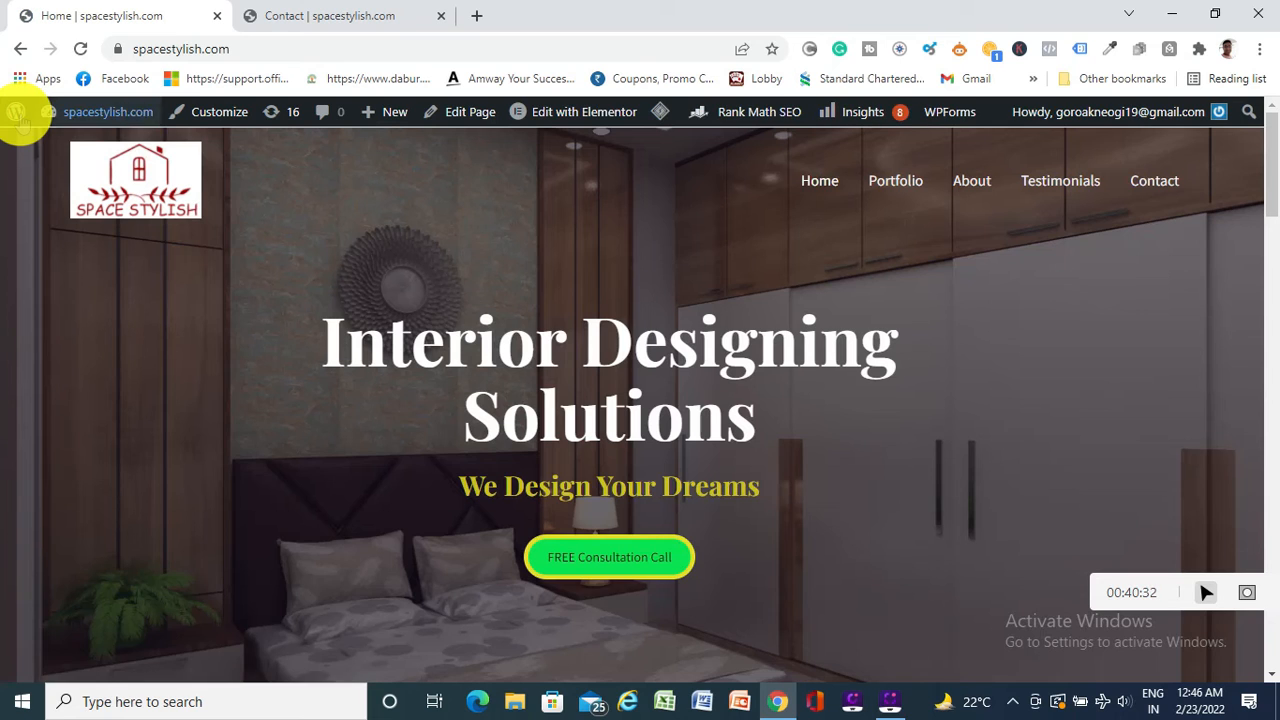
Go to the admin Dashboard, then to ElementsKit's Header Footer page
mouse_move(50, 112)
left_click(72, 145)
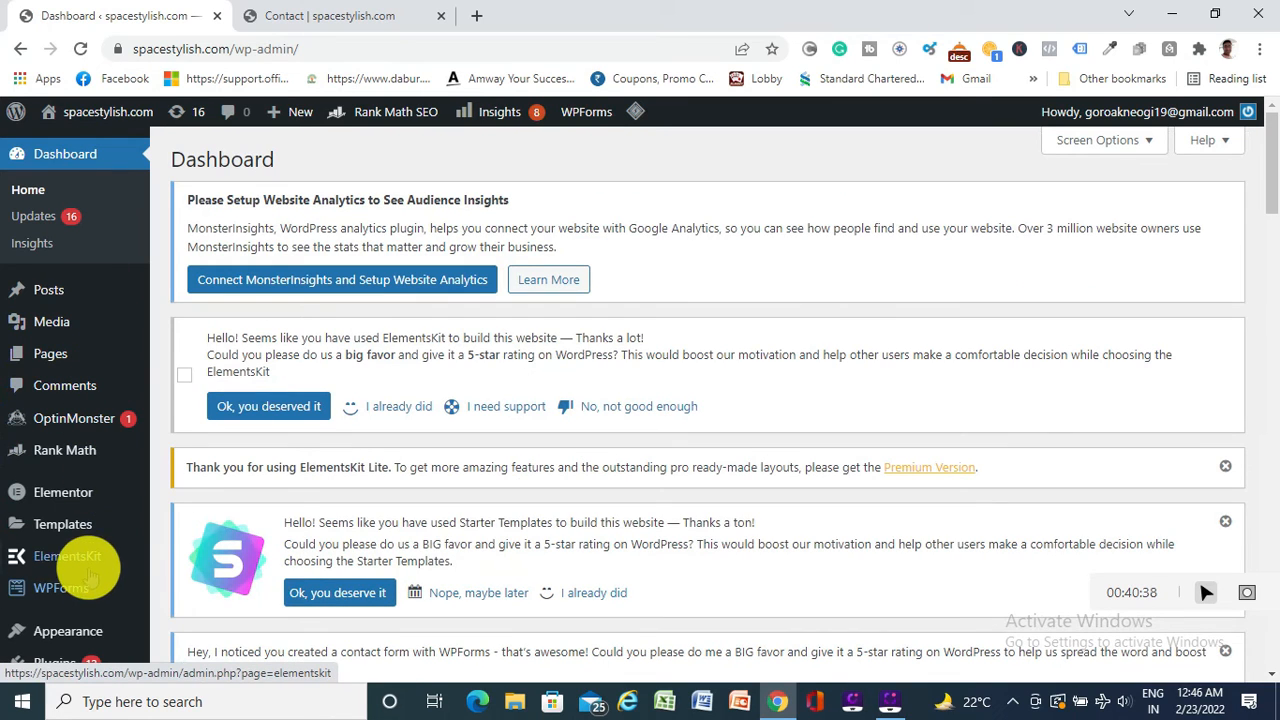
mouse_move(75, 565)
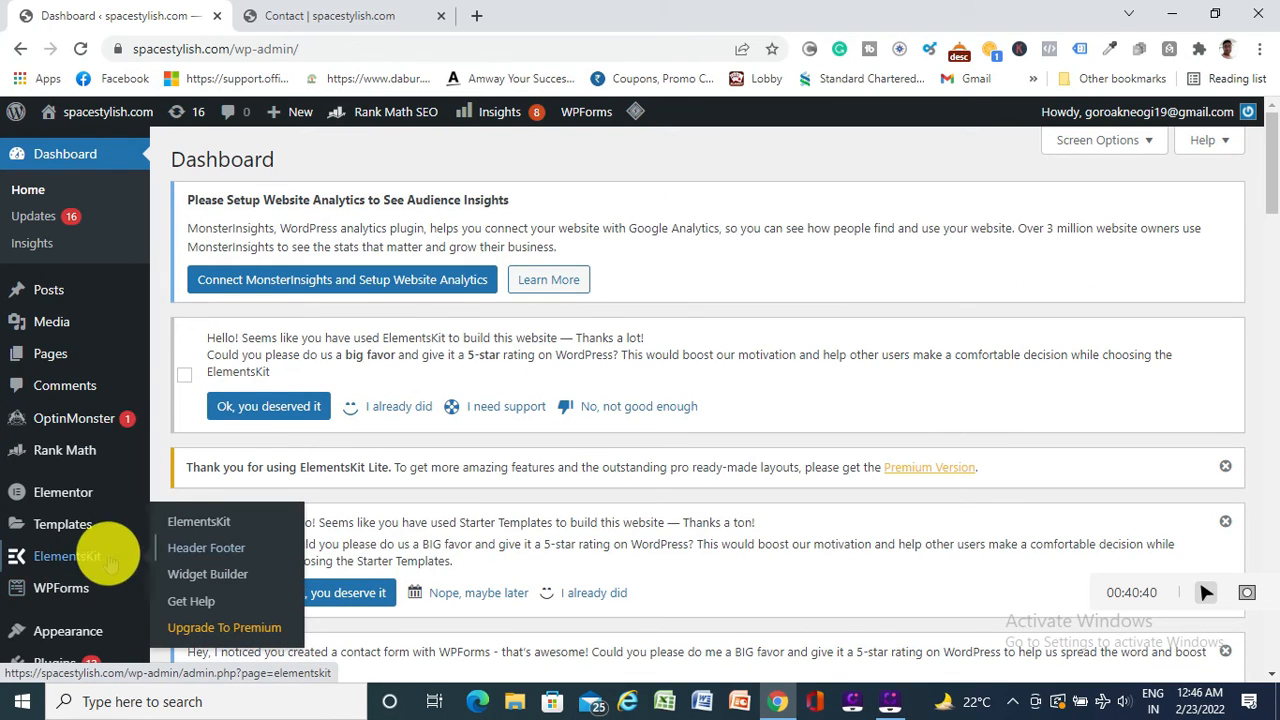
left_click(231, 557)
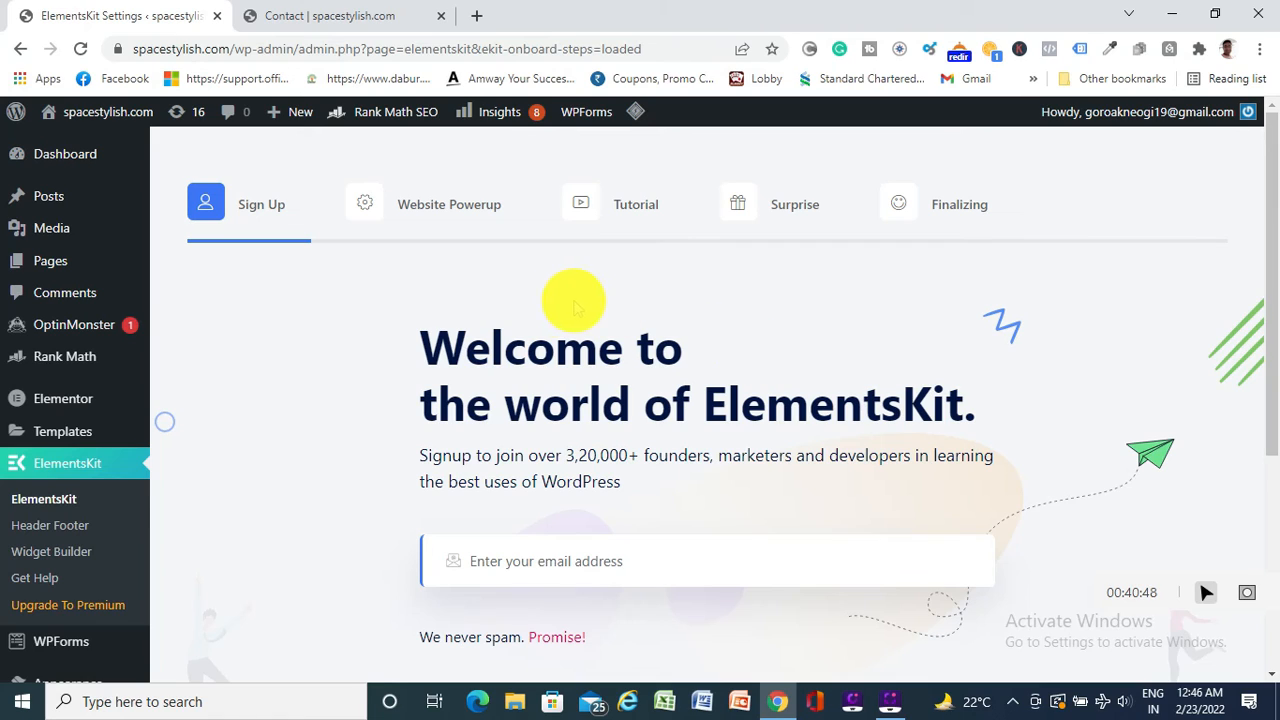
left_click(76, 533)
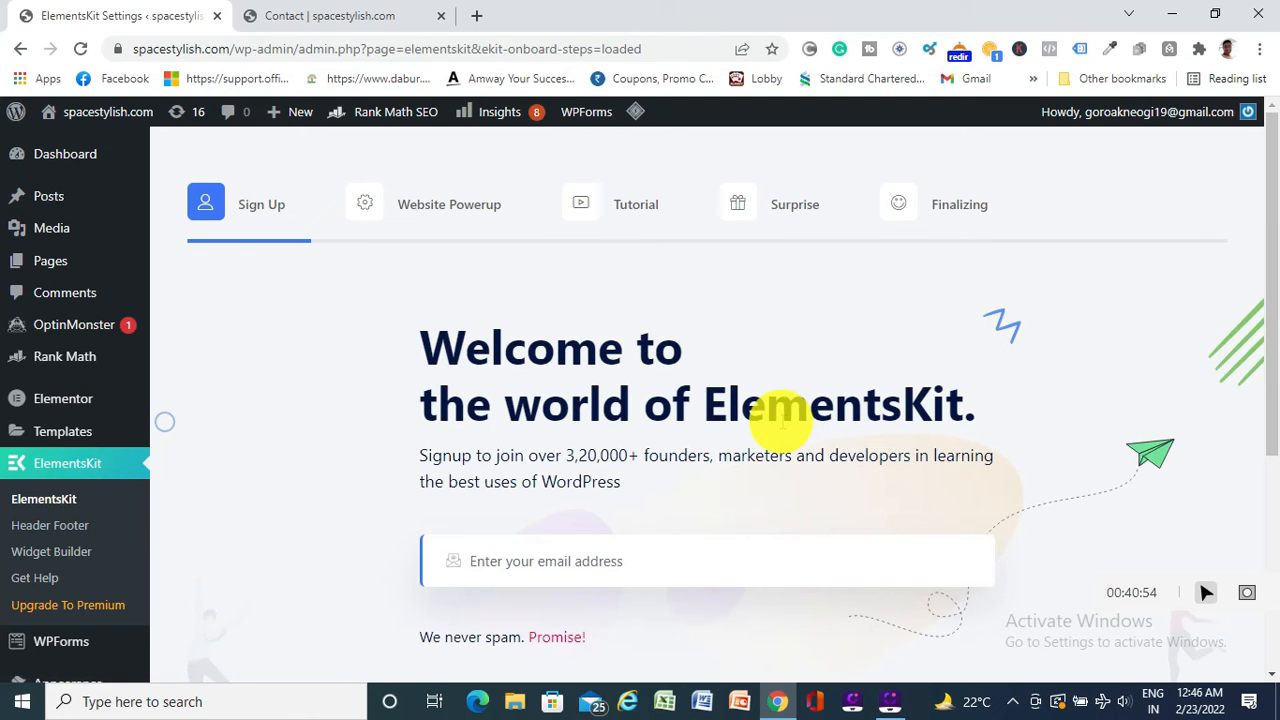
scroll(660, 335, "down", 4)
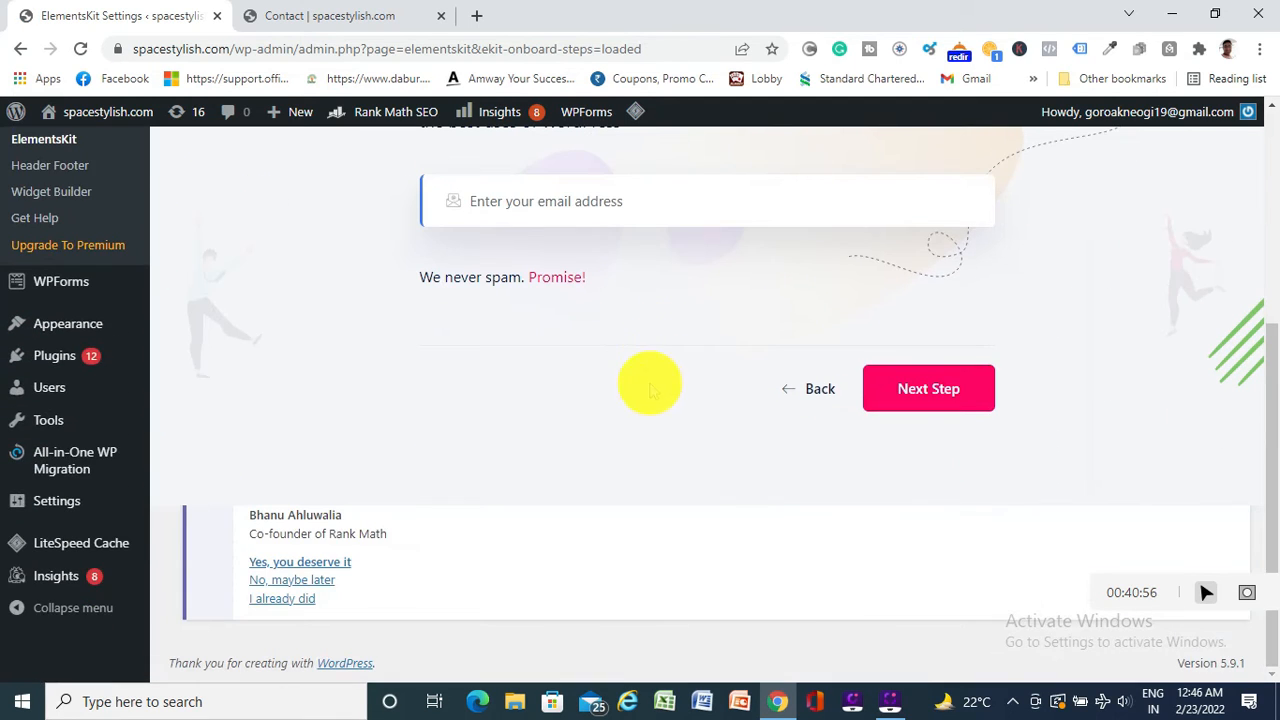
scroll(625, 435, "up", 4)
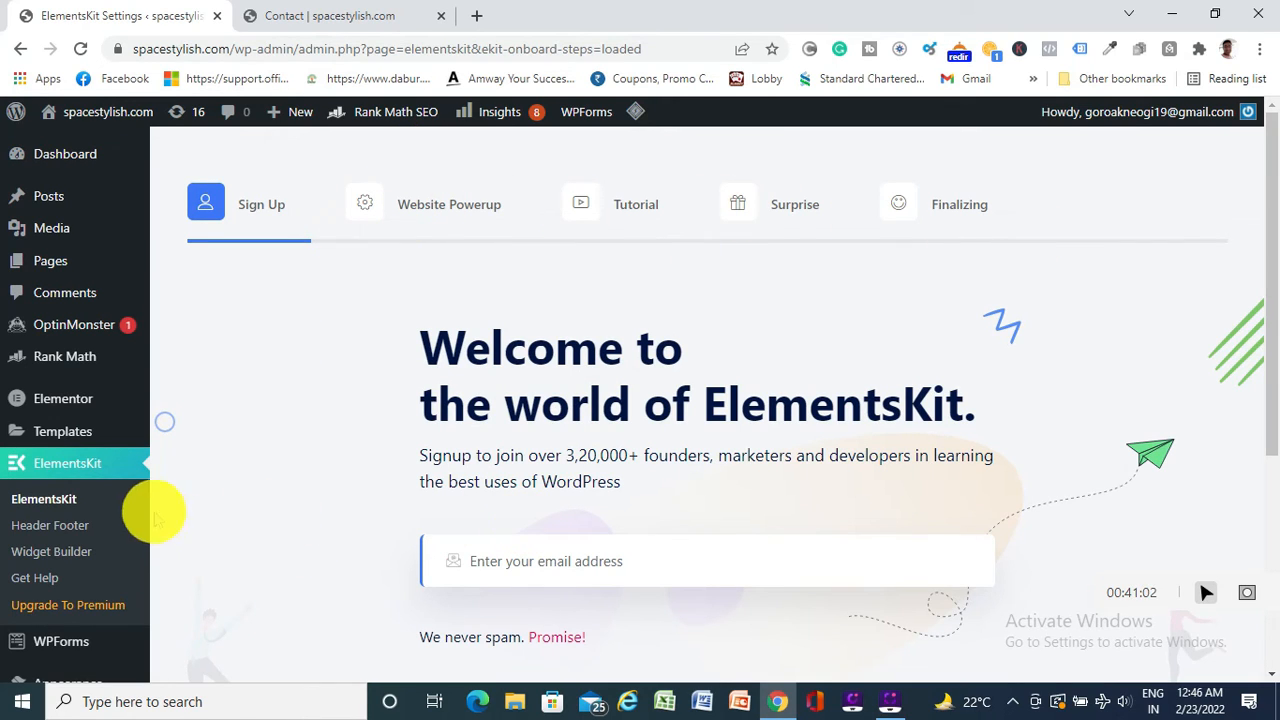
scroll(45, 485, "down", 2)
mouse_move(48, 497)
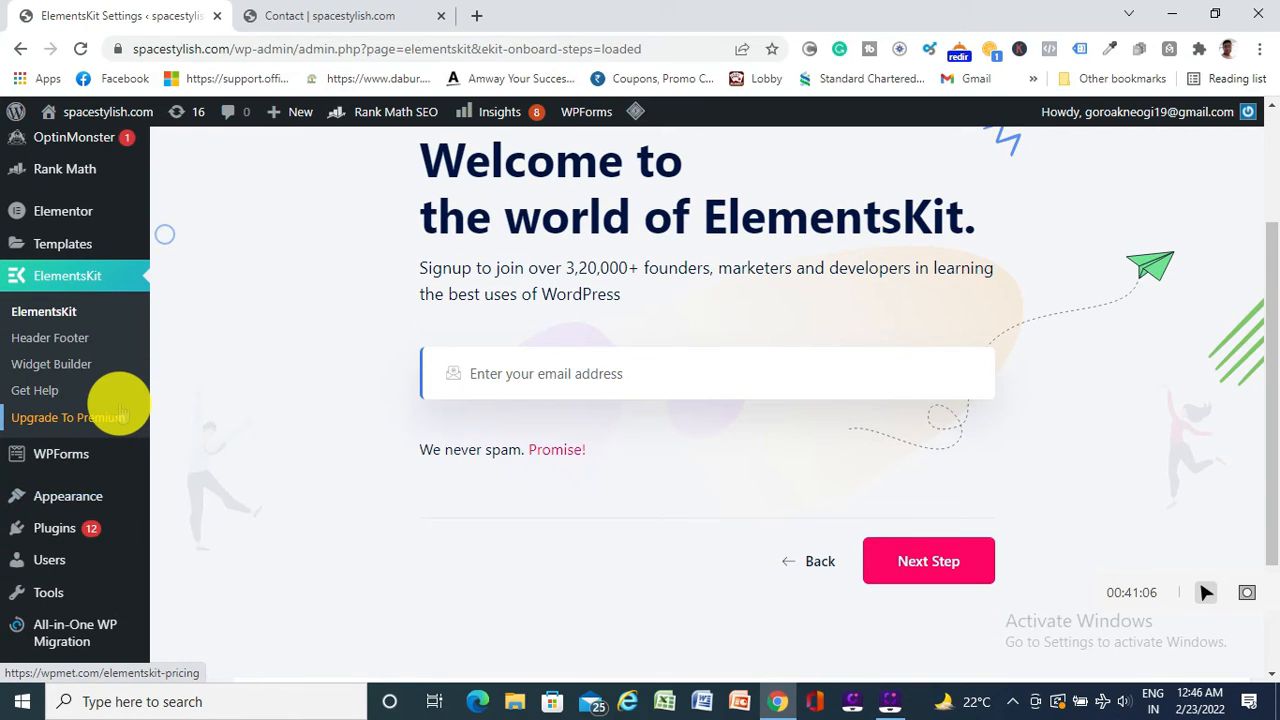
scroll(112, 366, "up", 1)
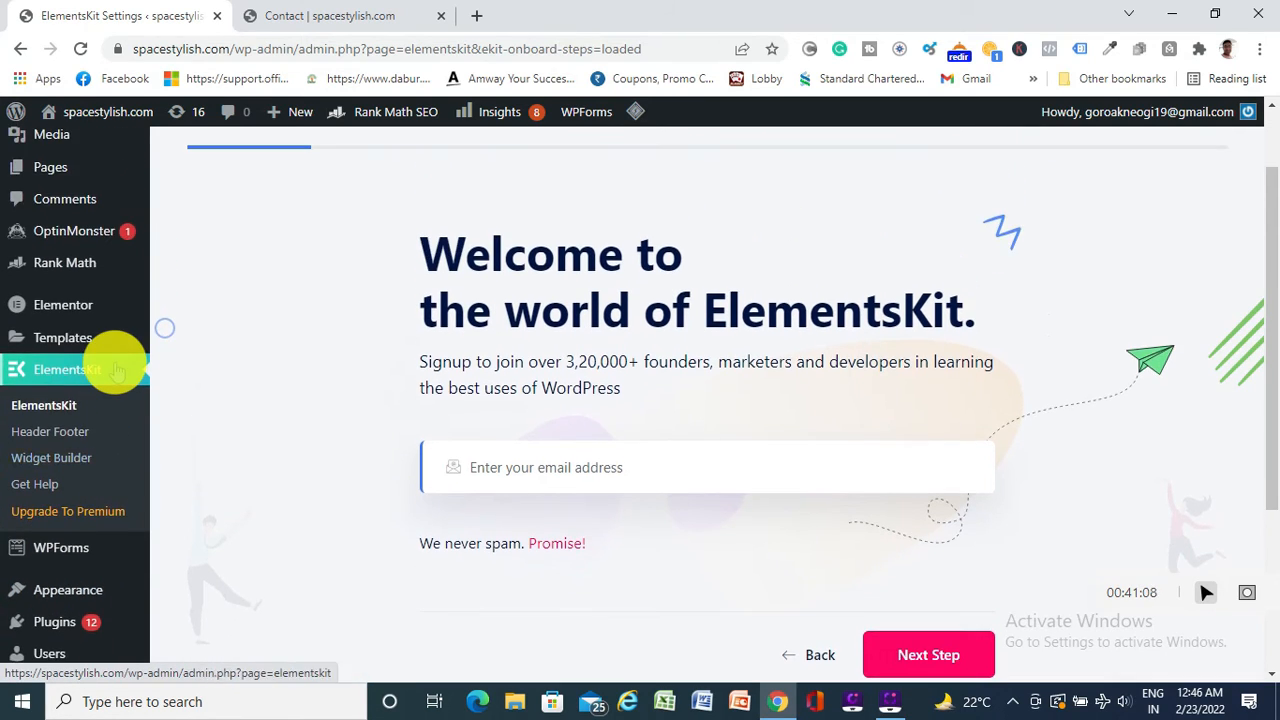
scroll(112, 360, "up", 1)
scroll(110, 358, "down", 4)
mouse_move(116, 371)
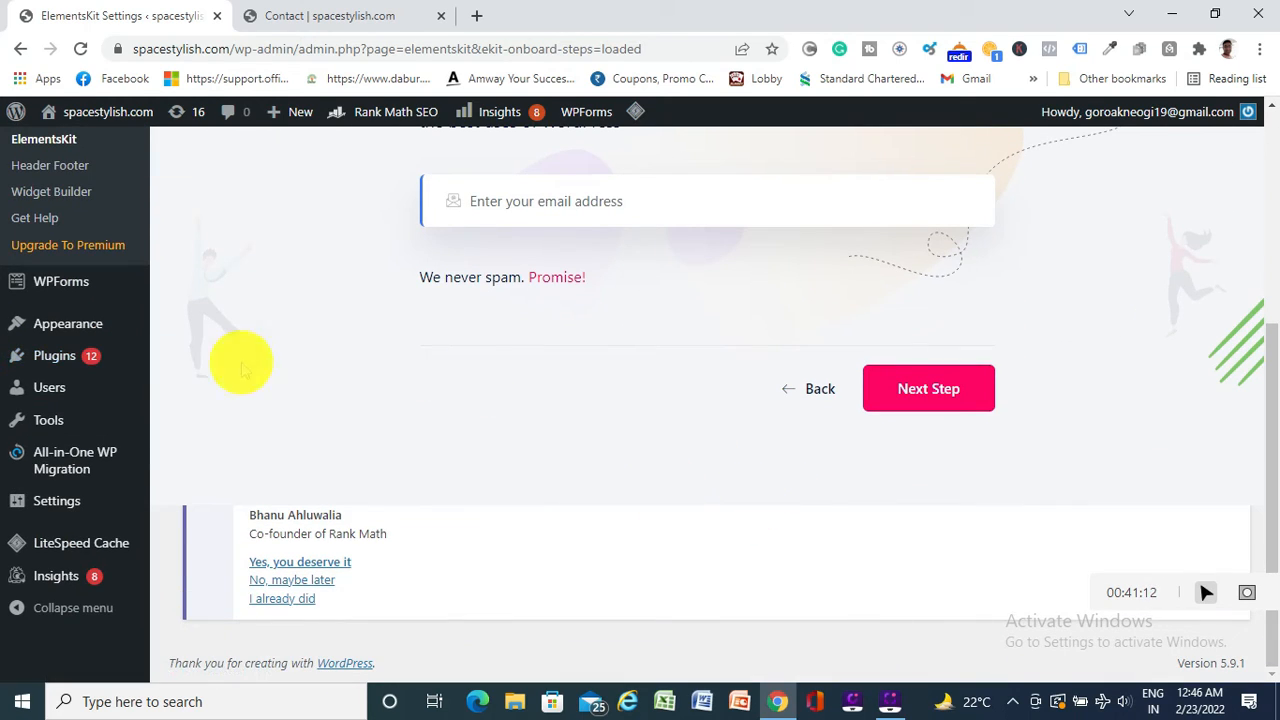
mouse_move(128, 350)
scroll(200, 372, "up", 2)
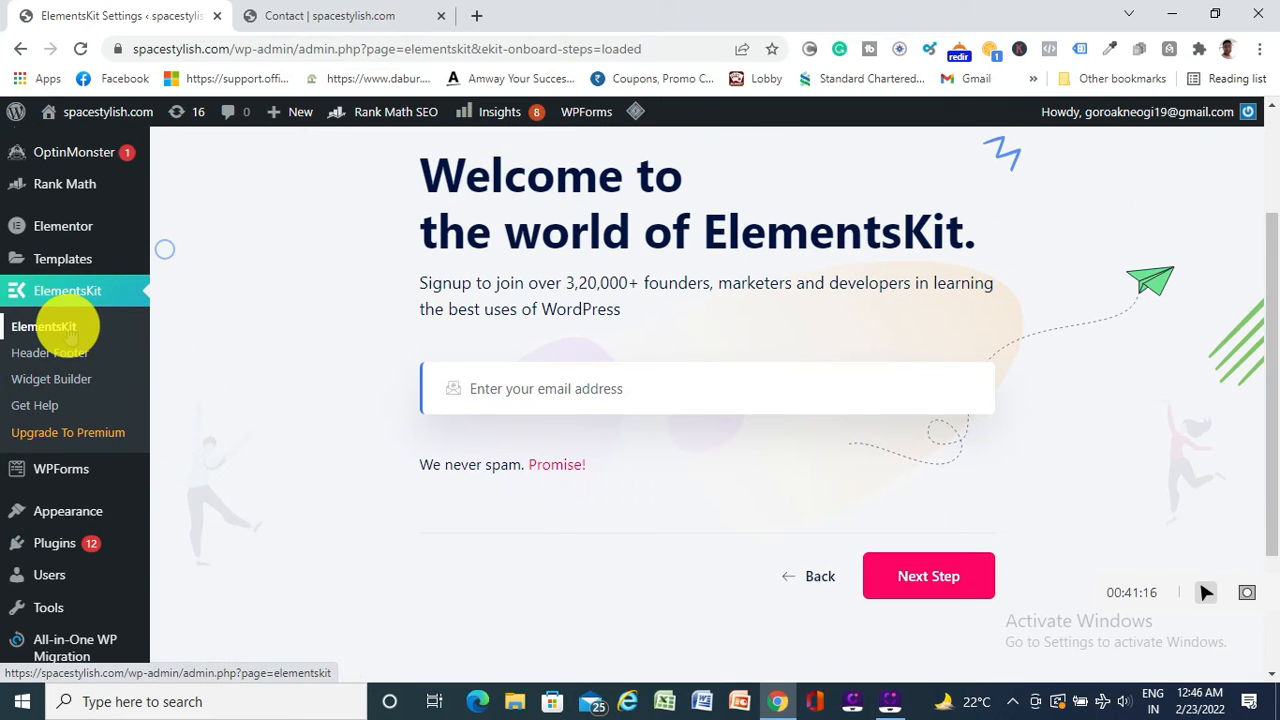
left_click(68, 330)
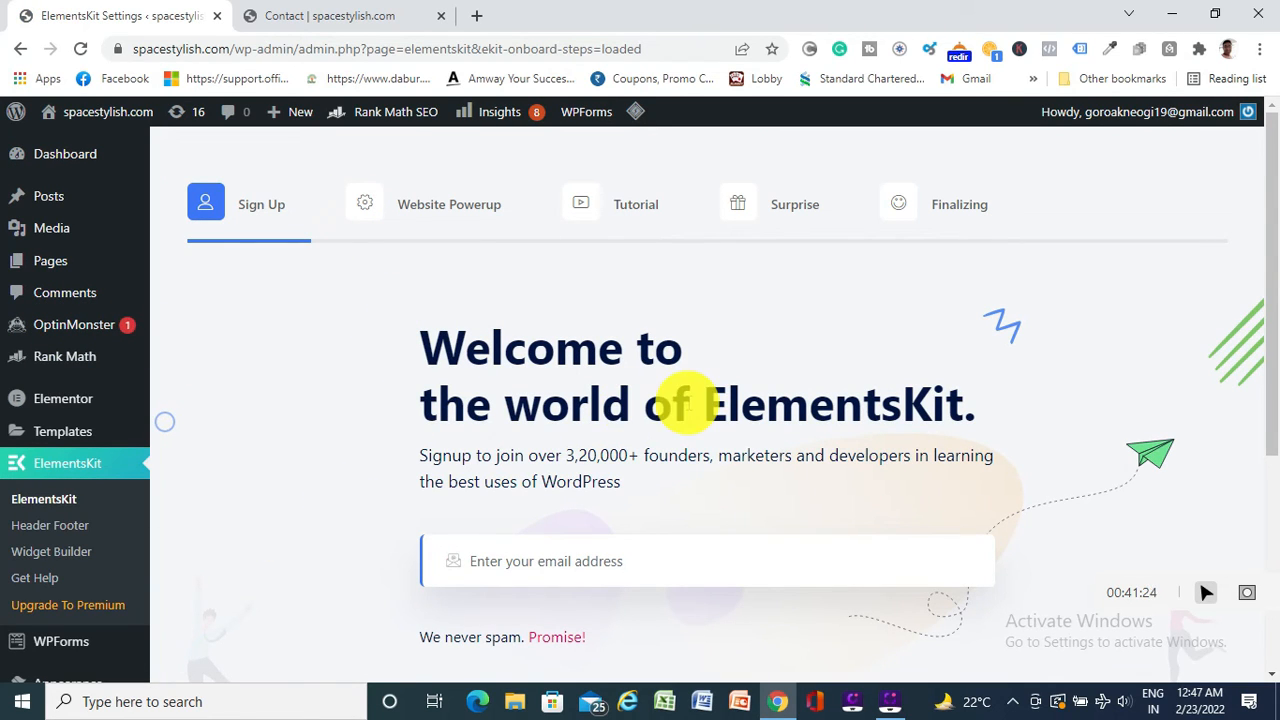
scroll(685, 405, "down", 4)
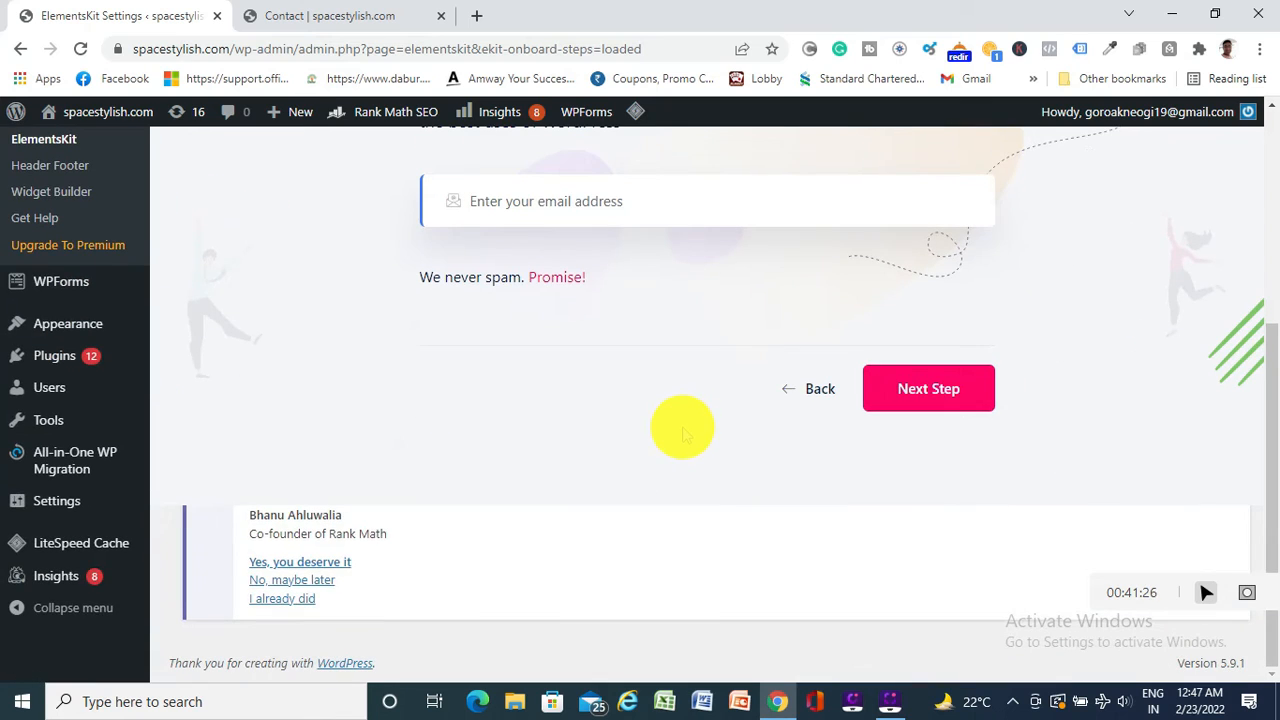
scroll(685, 432, "up", 4)
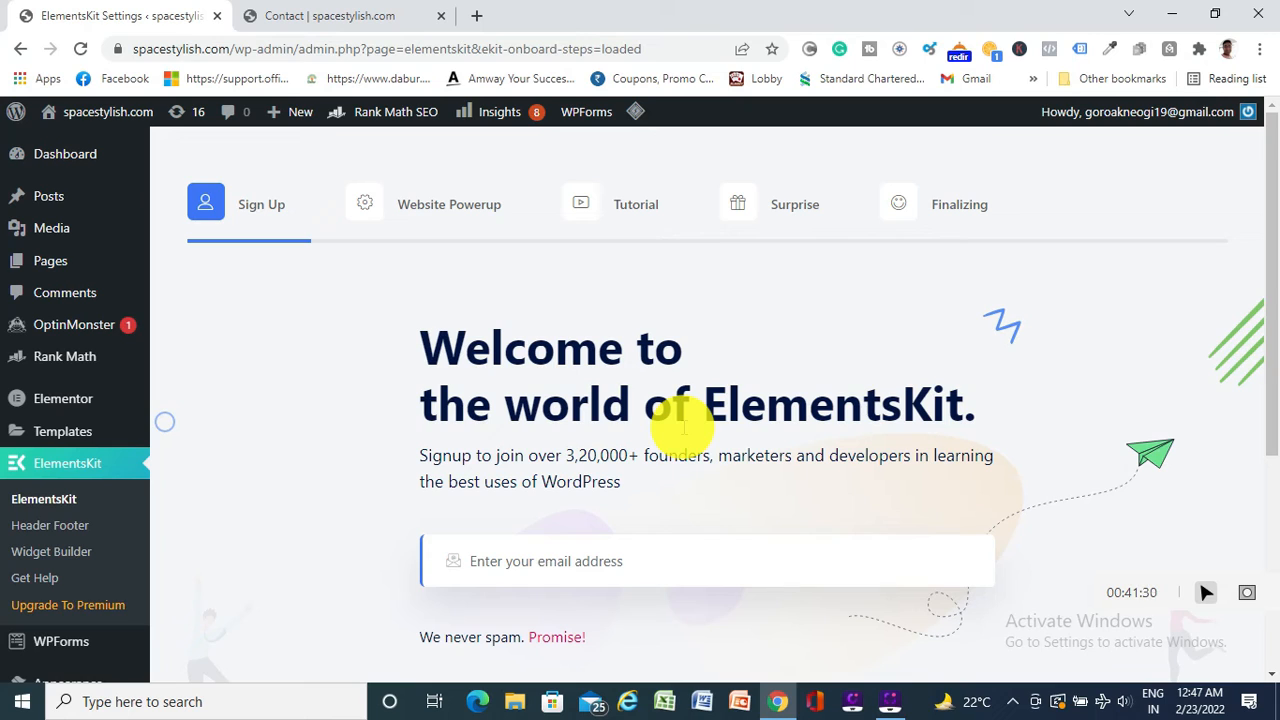
View Elementor's settings page, then return to the admin Dashboard
left_click(70, 400)
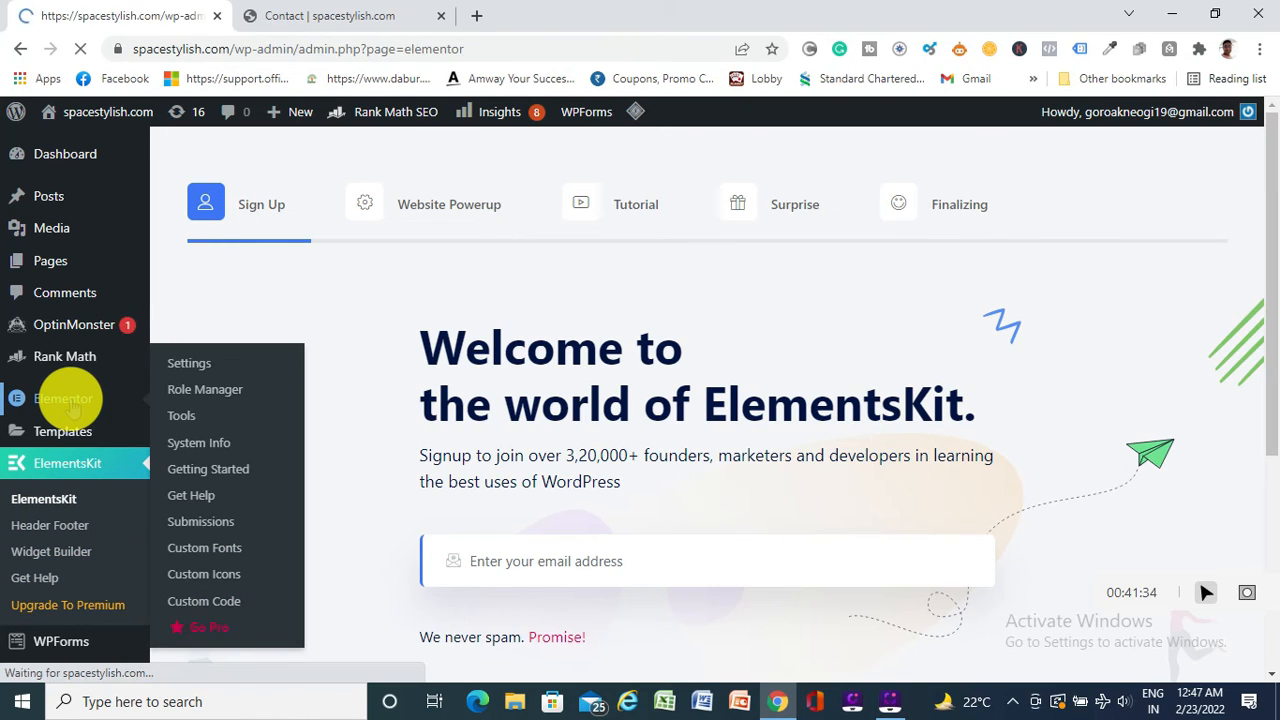
scroll(503, 461, "down", 6)
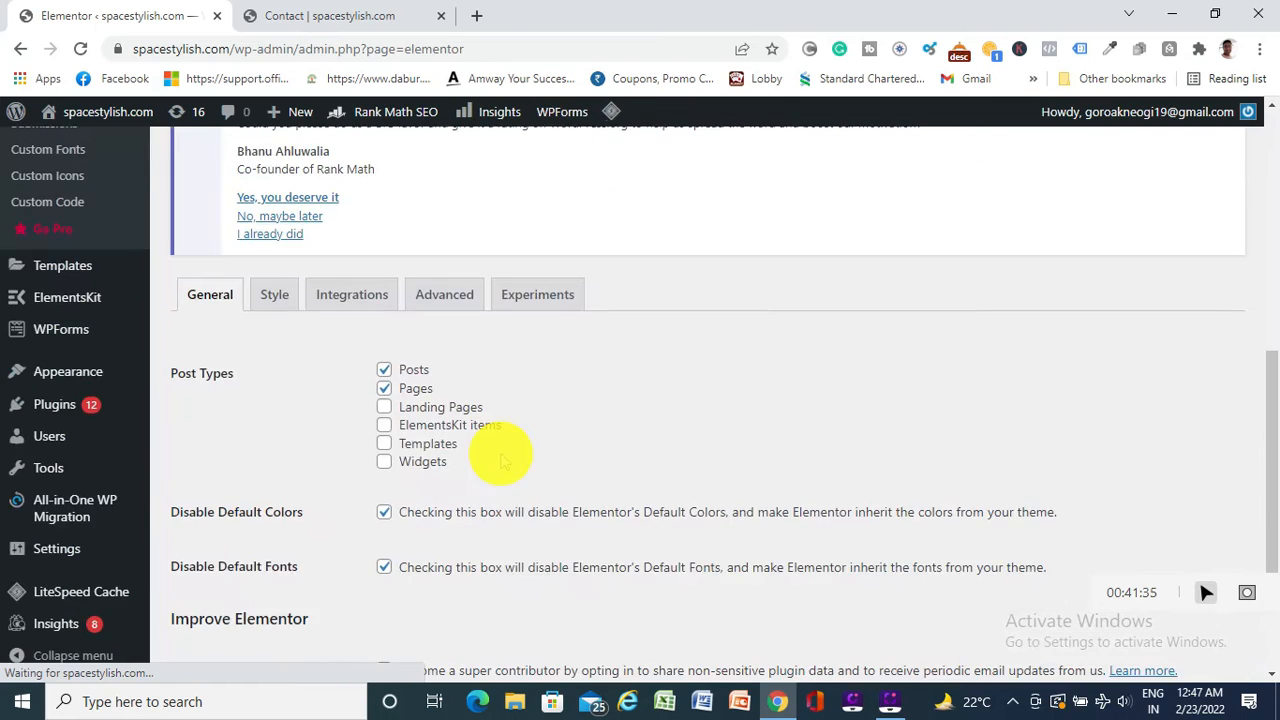
scroll(503, 461, "down", 2)
scroll(503, 461, "up", 8)
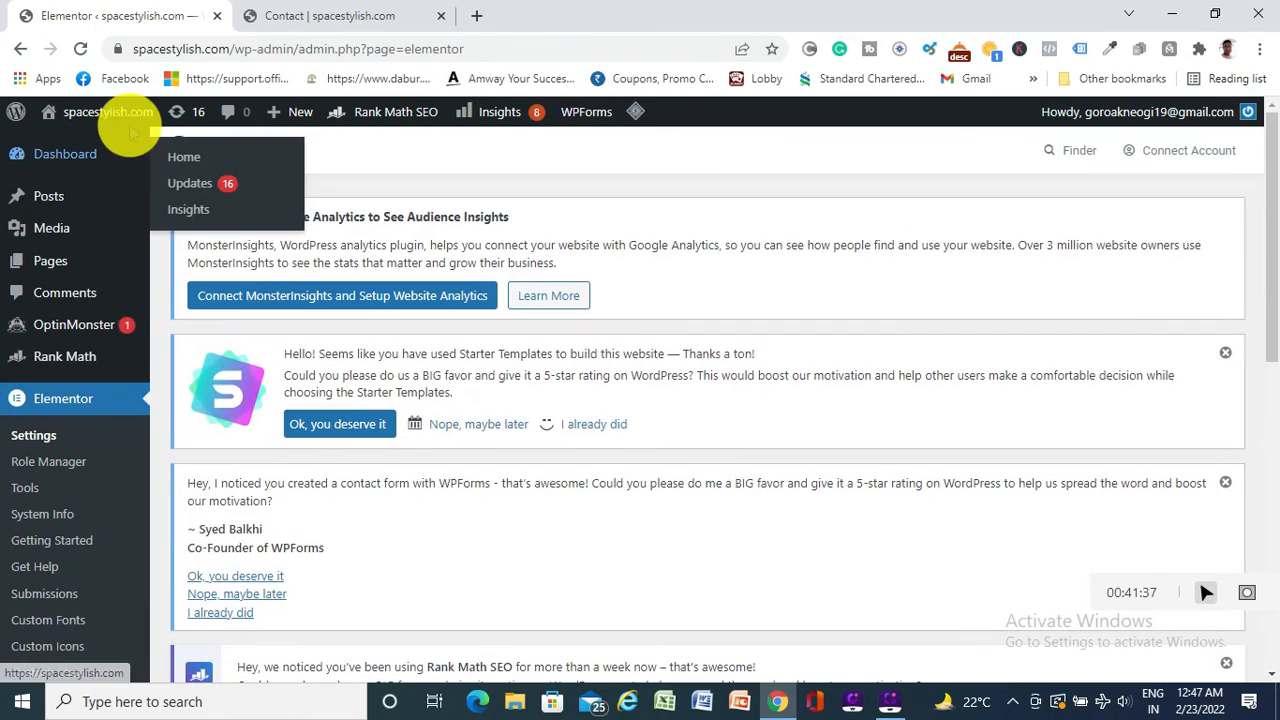
left_click(20, 48)
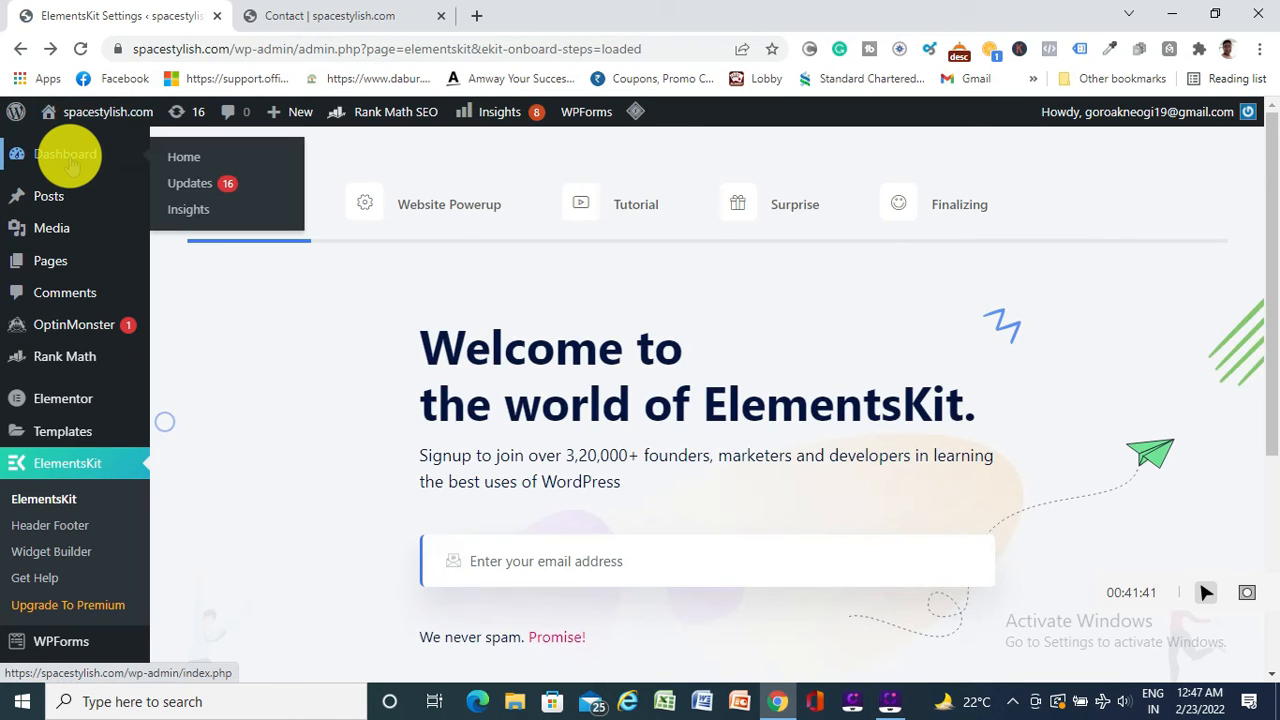
left_click(72, 165)
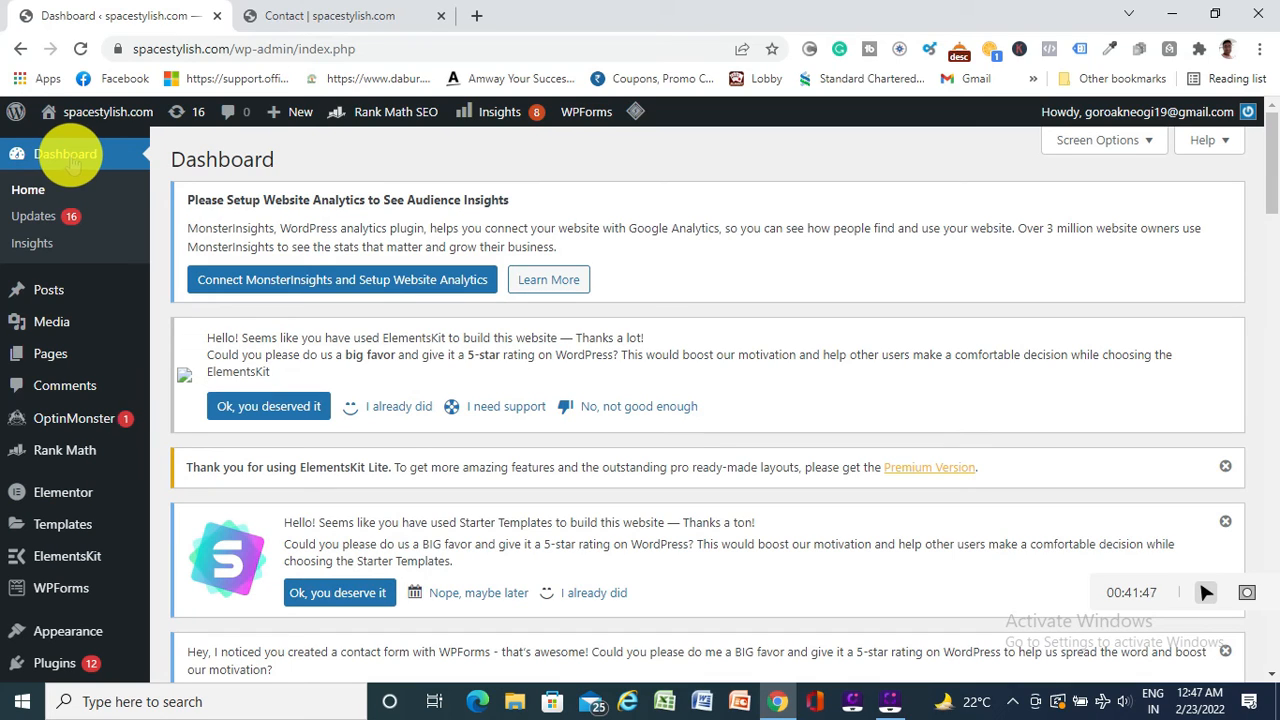
Leave the admin Dashboard for the live spacestylish.com homepage with its Interior Designing Solutions hero
left_click(68, 146)
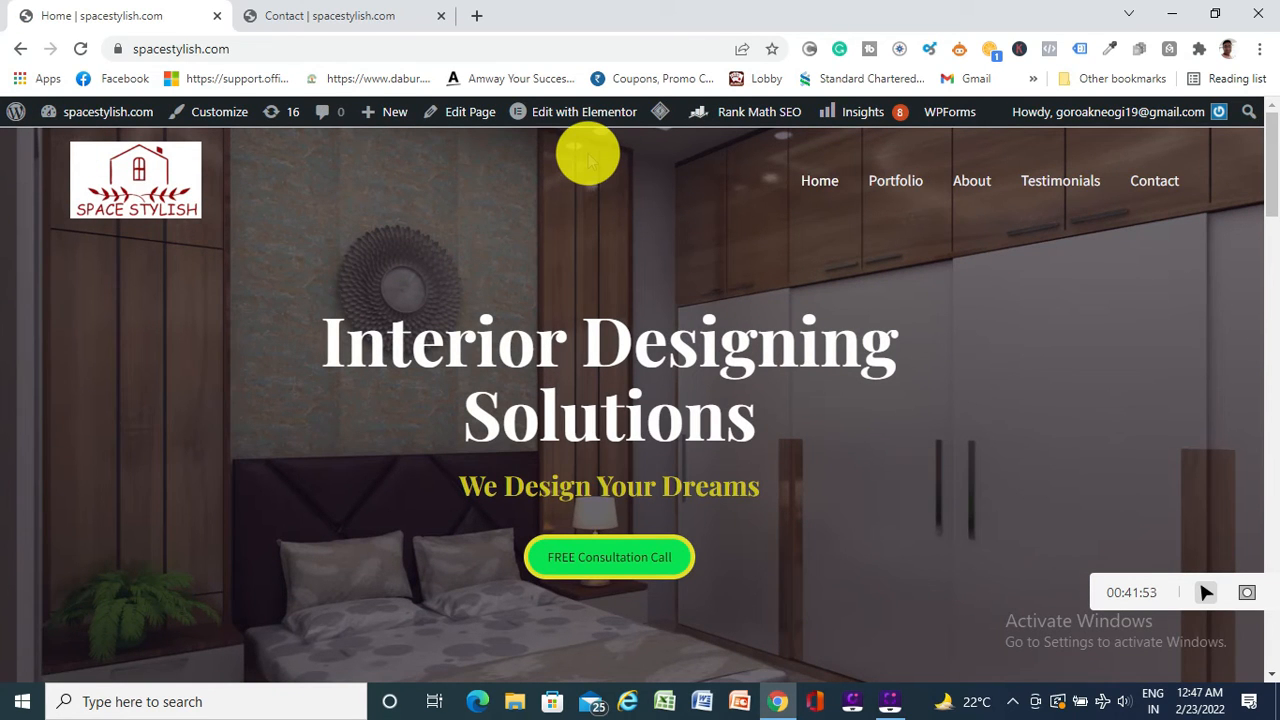
mouse_move(580, 116)
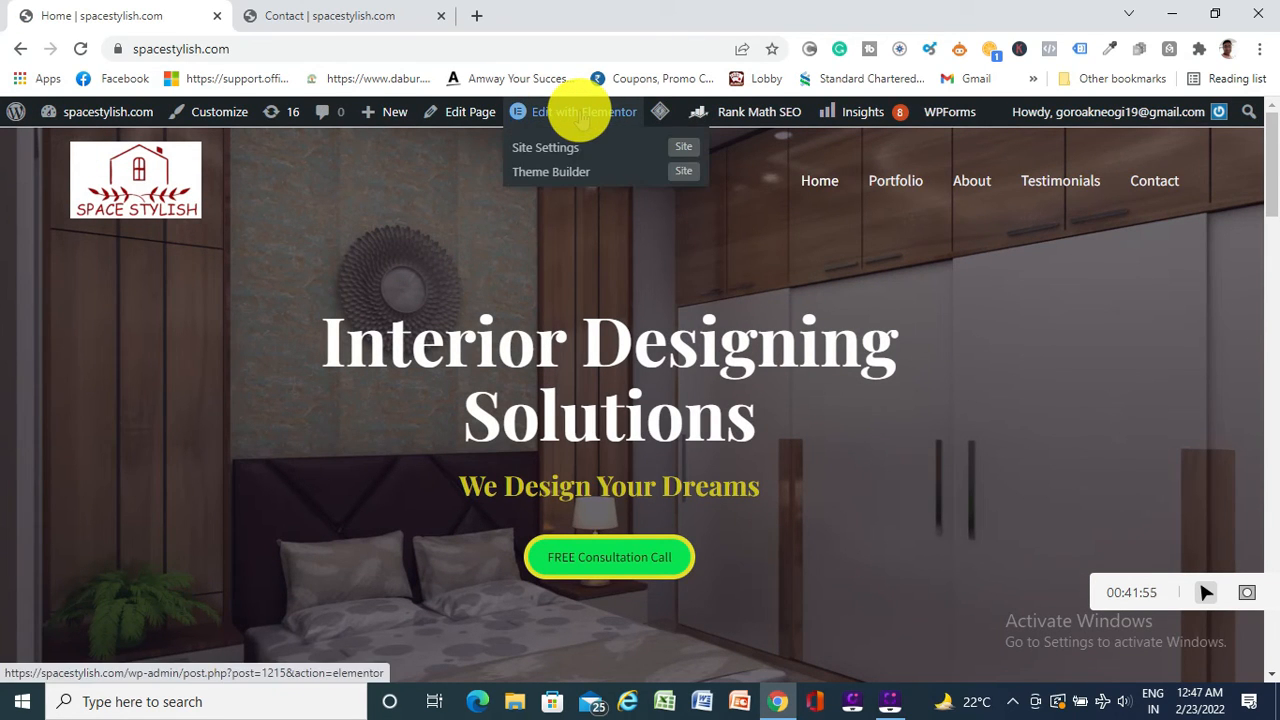
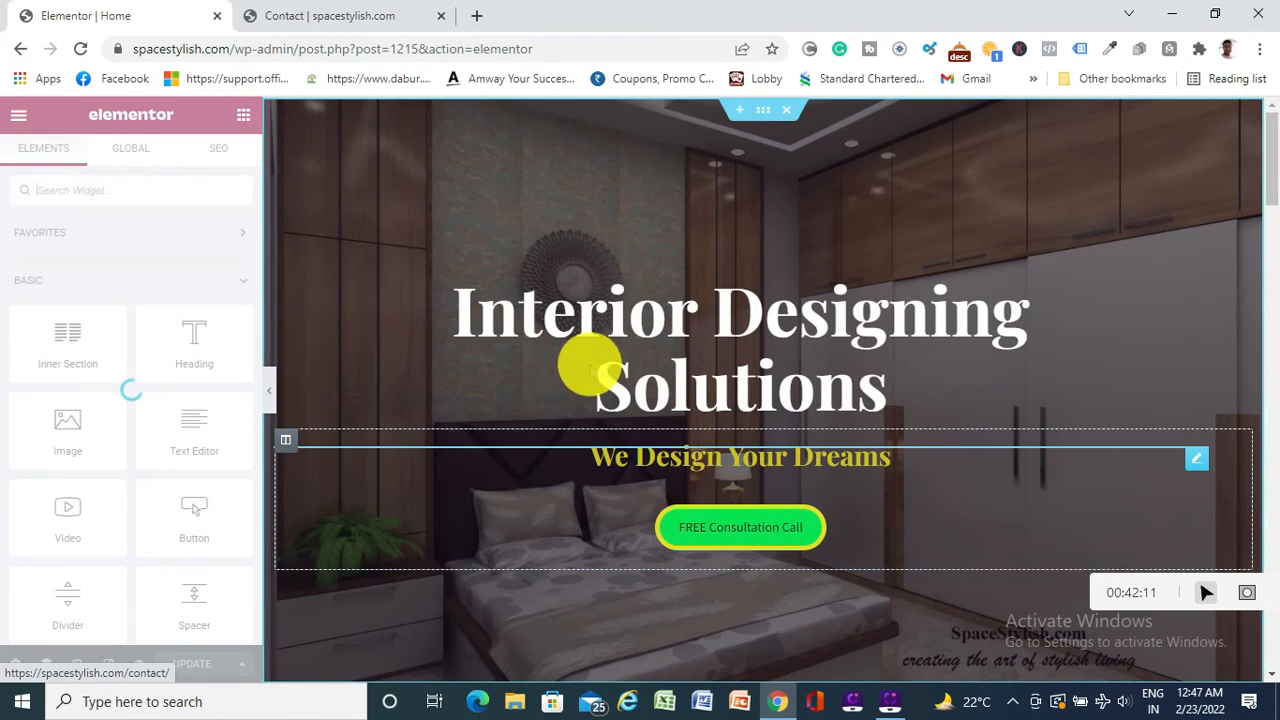
Filter Elementor's widget panel with 'soci' to list Social Icons and Social Share, and try dragging Social Icons
scroll(597, 372, "down", 15)
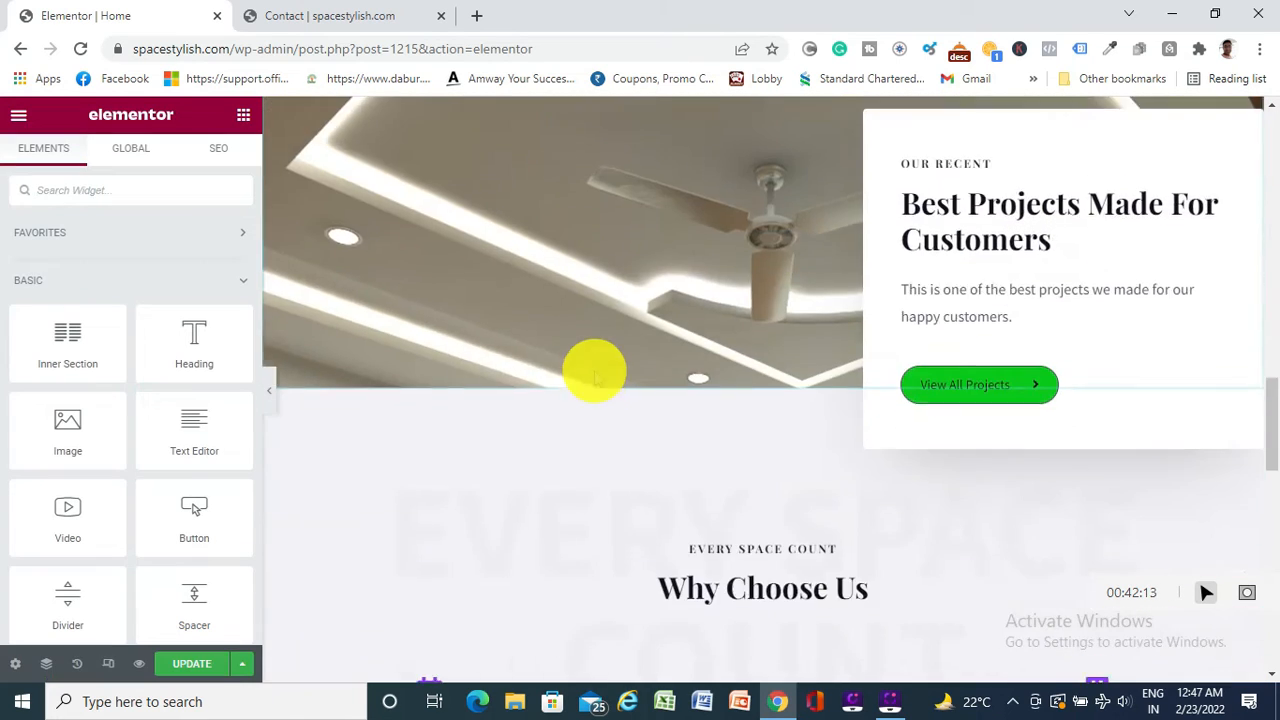
scroll(597, 382, "down", 5)
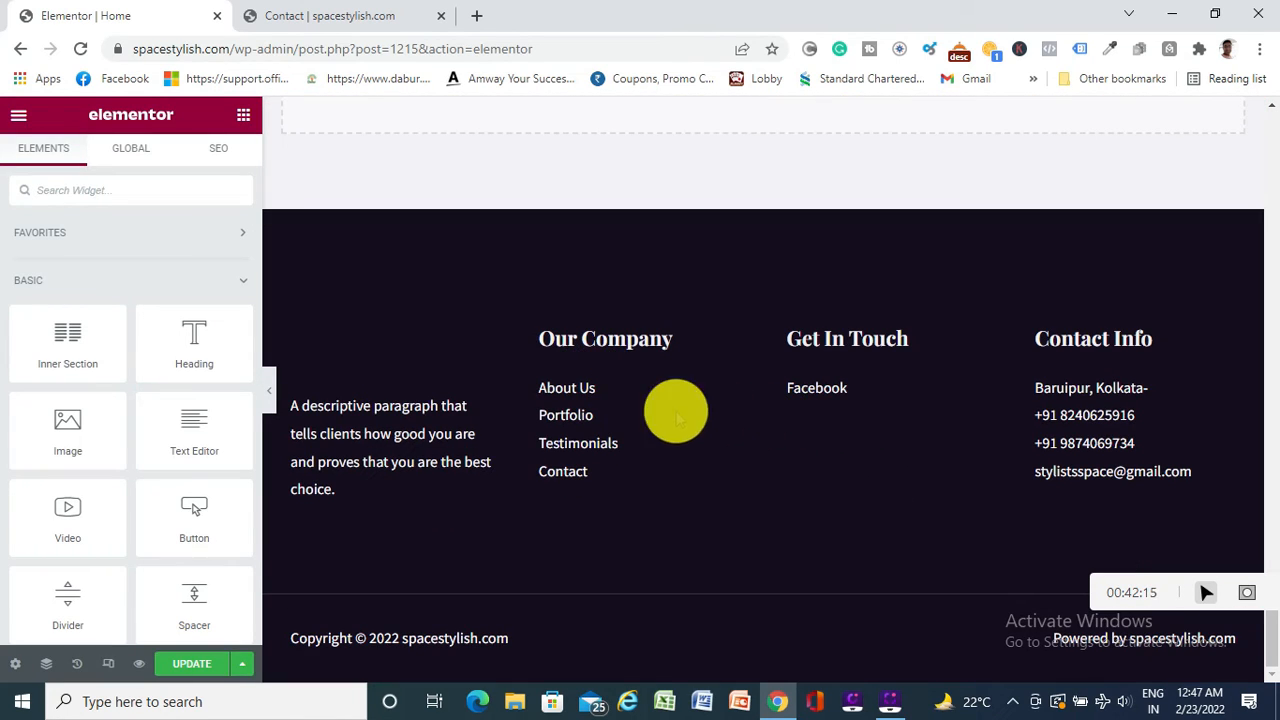
left_click(114, 190)
type("social")
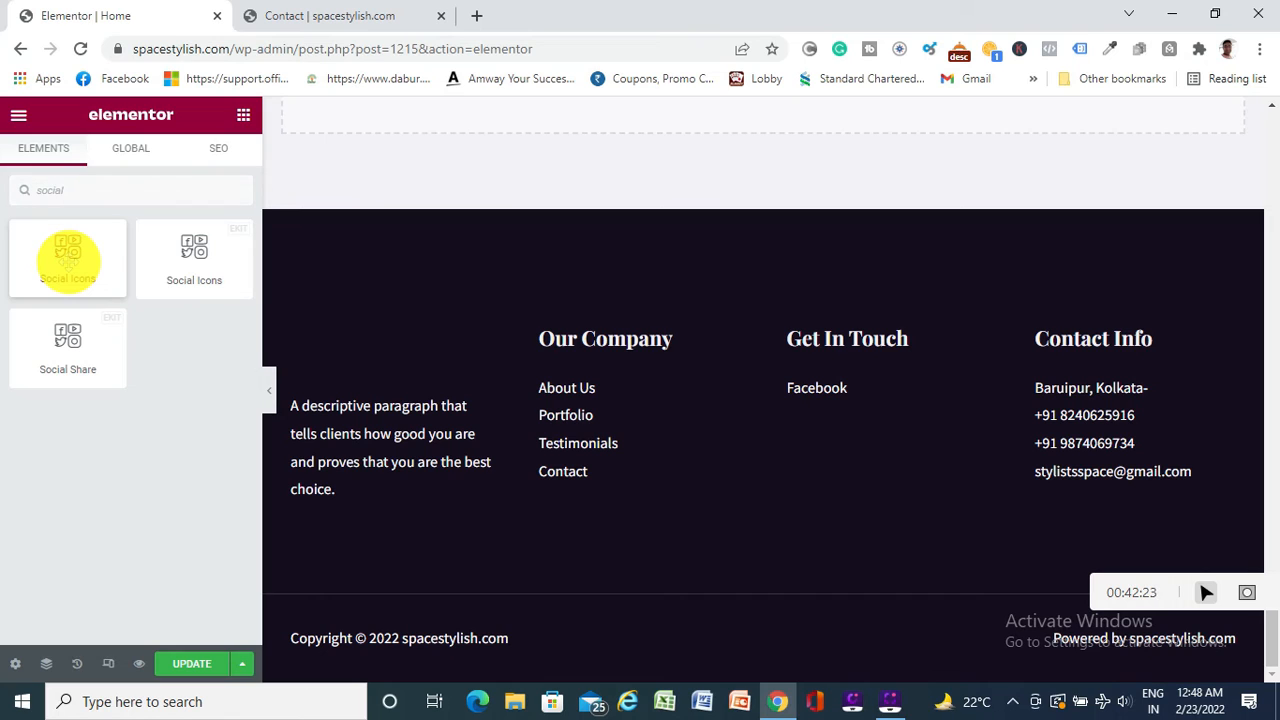
mouse_move(68, 258)
left_mouse_down()
mouse_move(386, 320)
mouse_move(797, 489)
mouse_move(706, 517)
mouse_move(89, 271)
left_mouse_up()
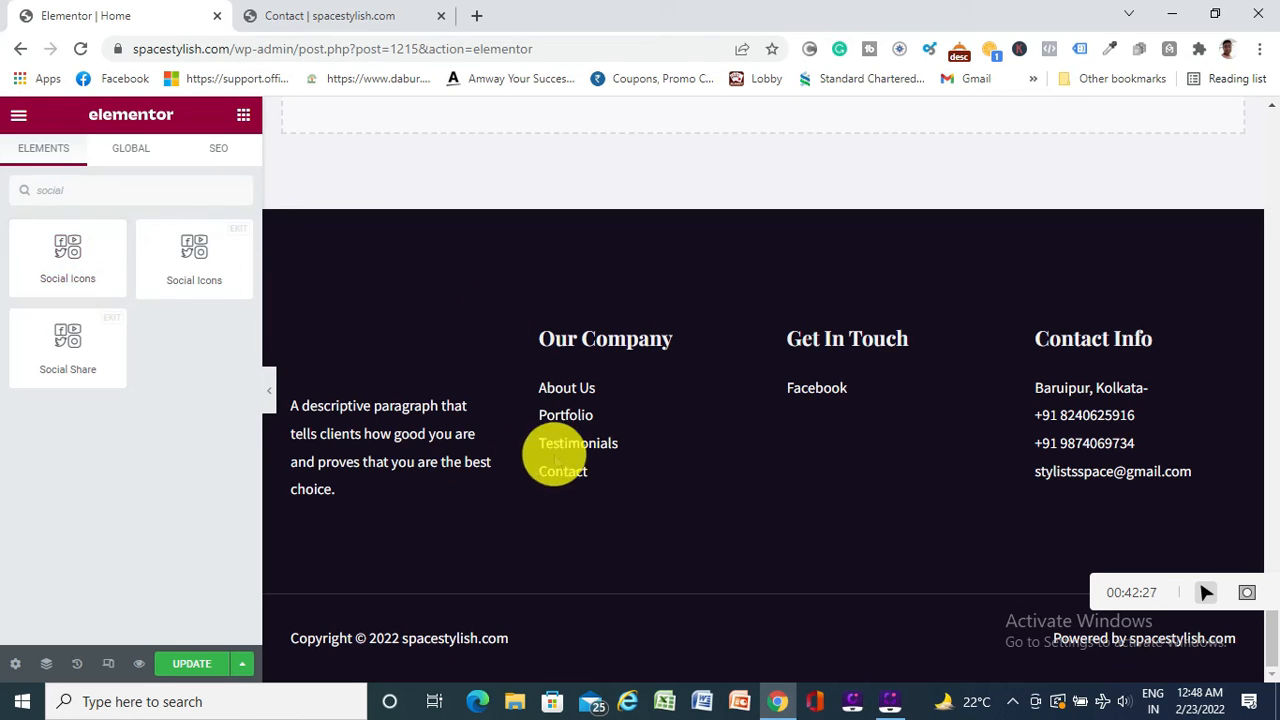
scroll(717, 423, "up", 3)
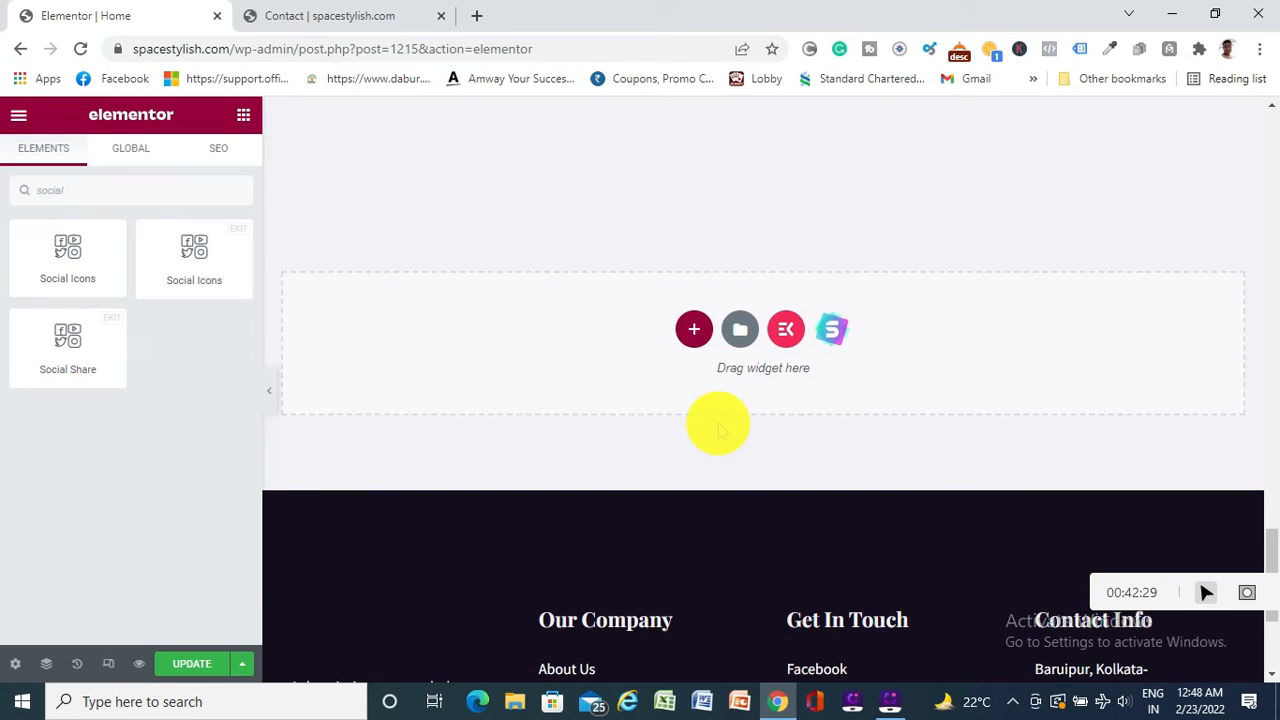
Add a one-column section above the footer and drop the Social Icons widget into it
left_click(694, 329)
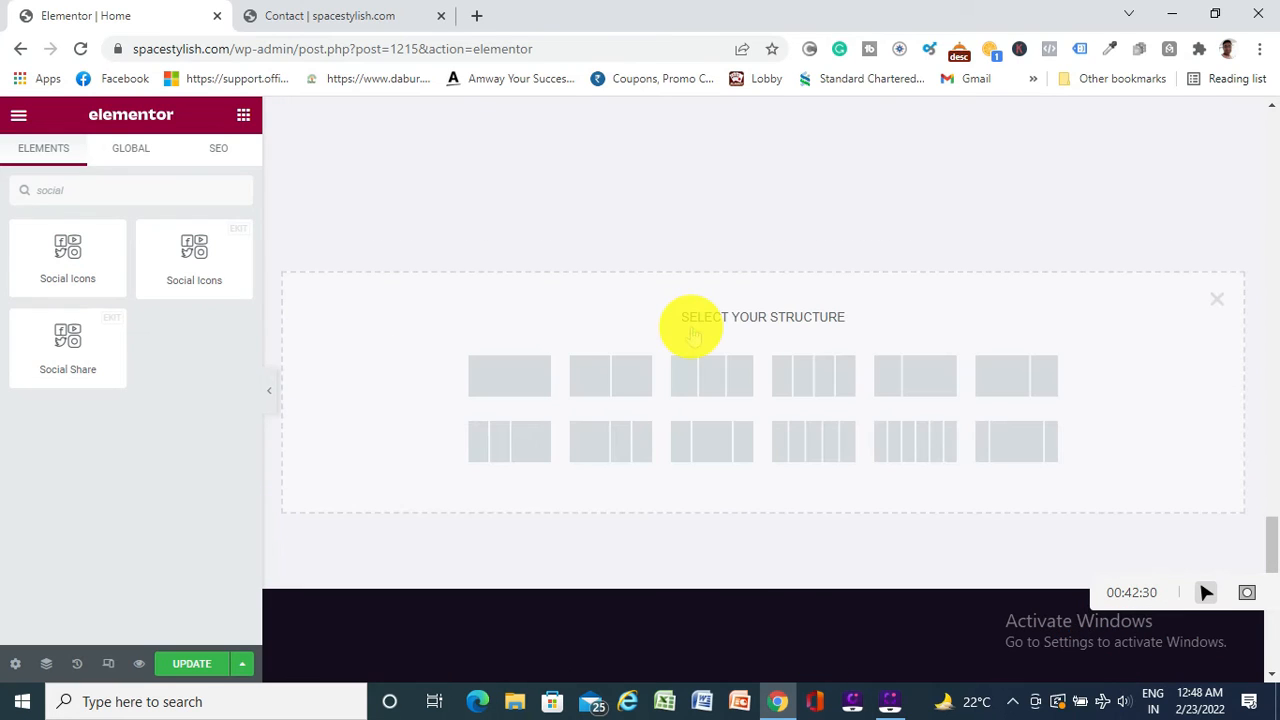
left_click(497, 372)
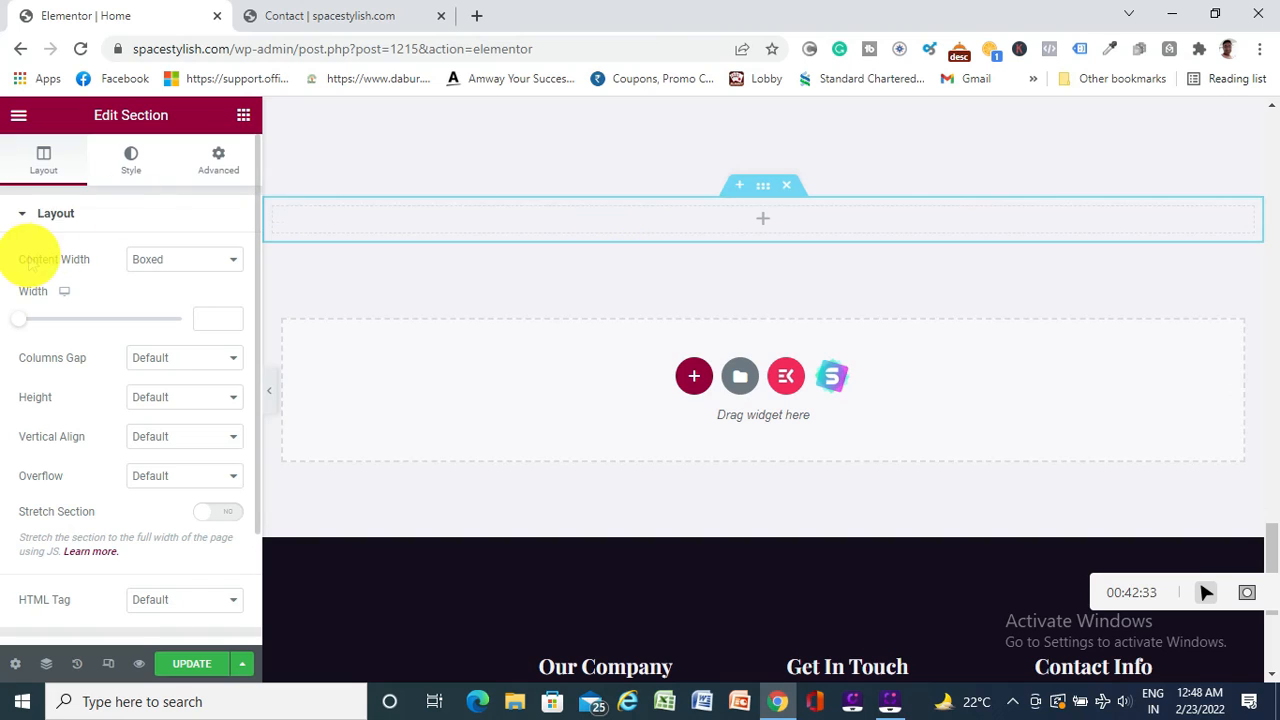
left_click(762, 220)
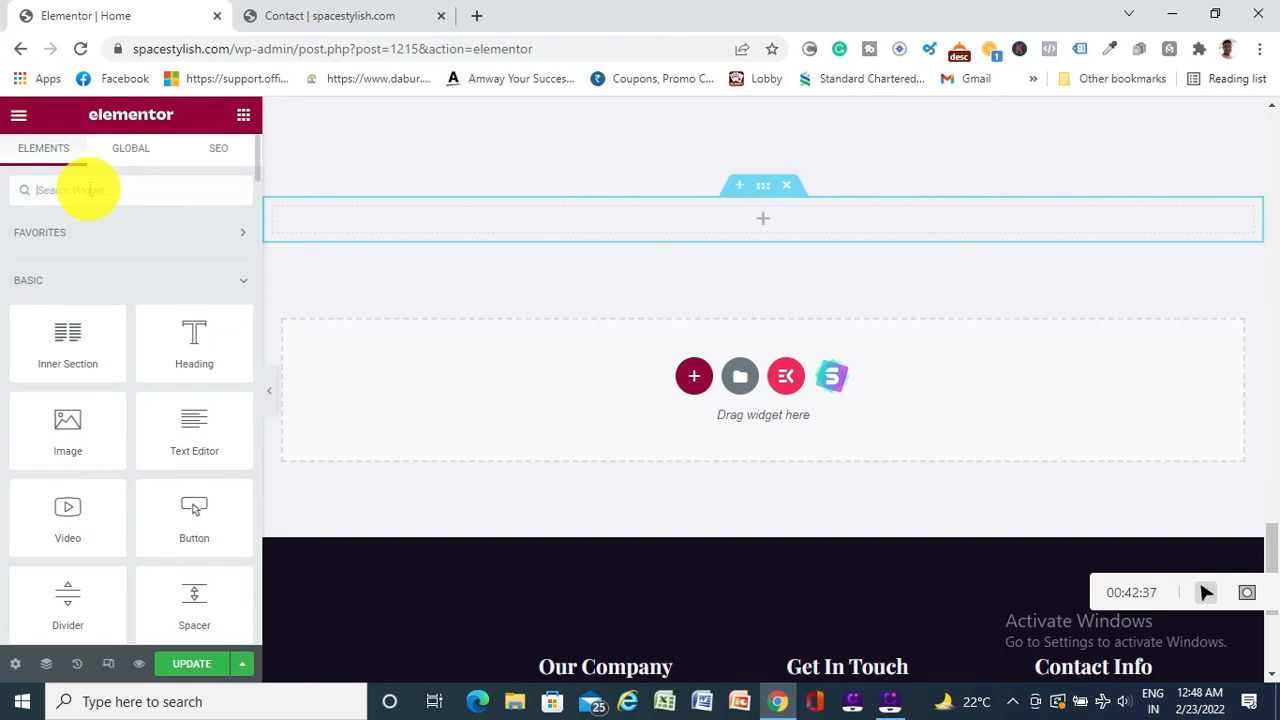
type("soci")
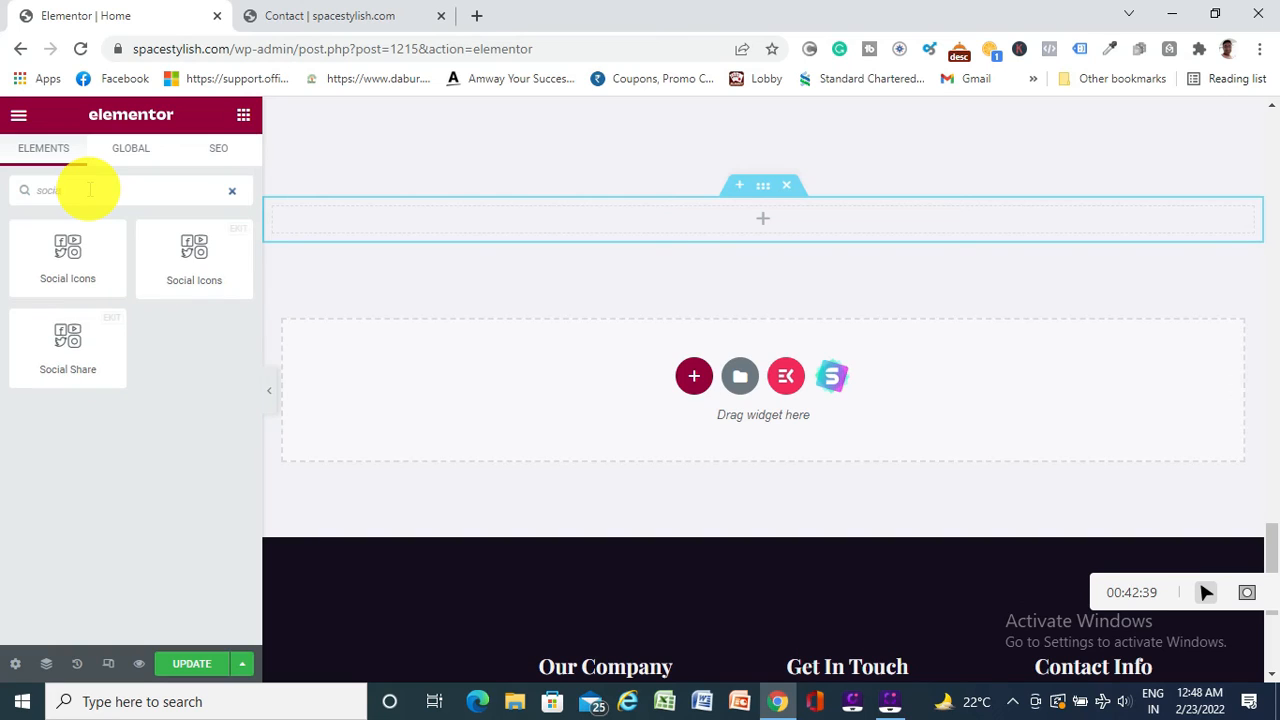
type("al")
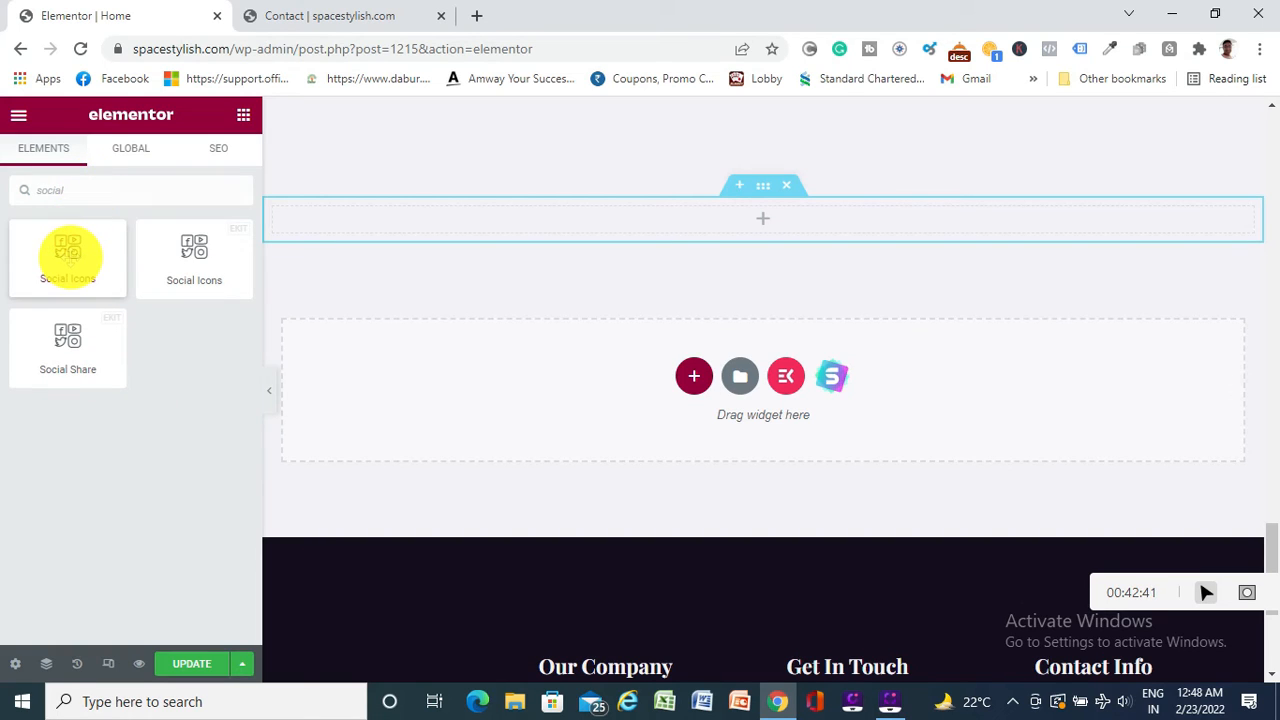
left_click_drag(68, 255, 780, 217)
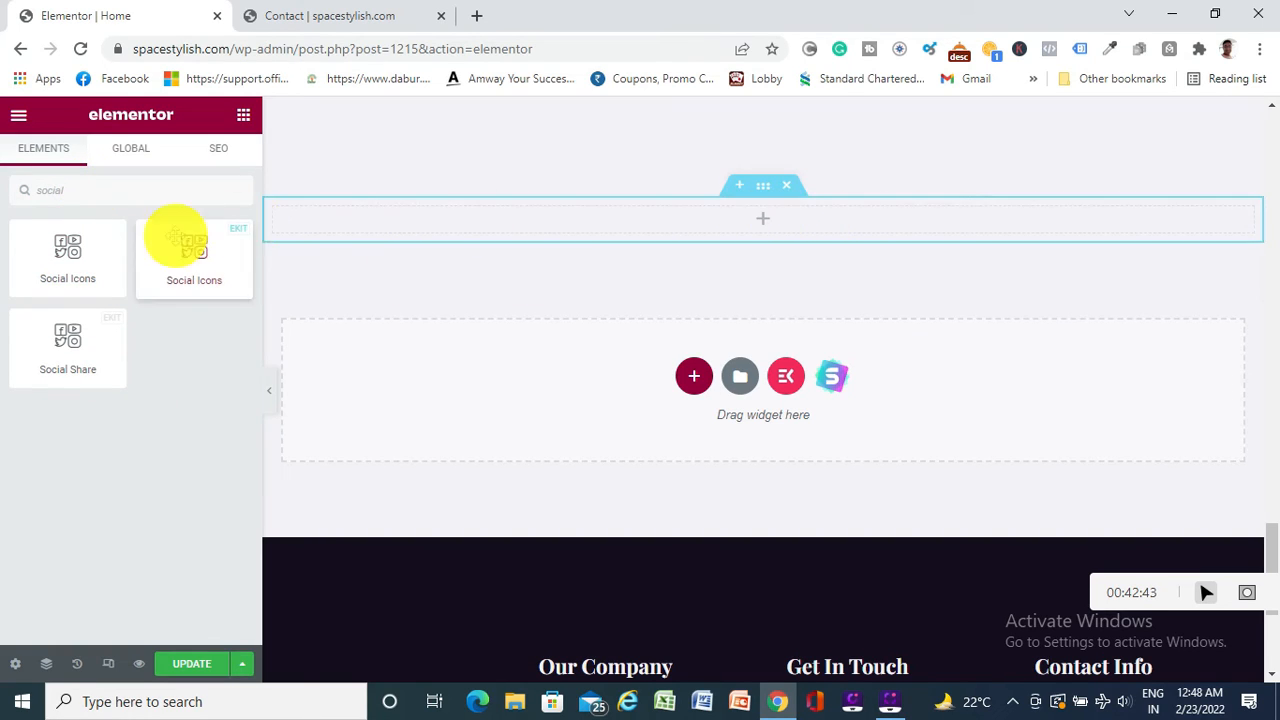
left_click_drag(63, 257, 754, 226)
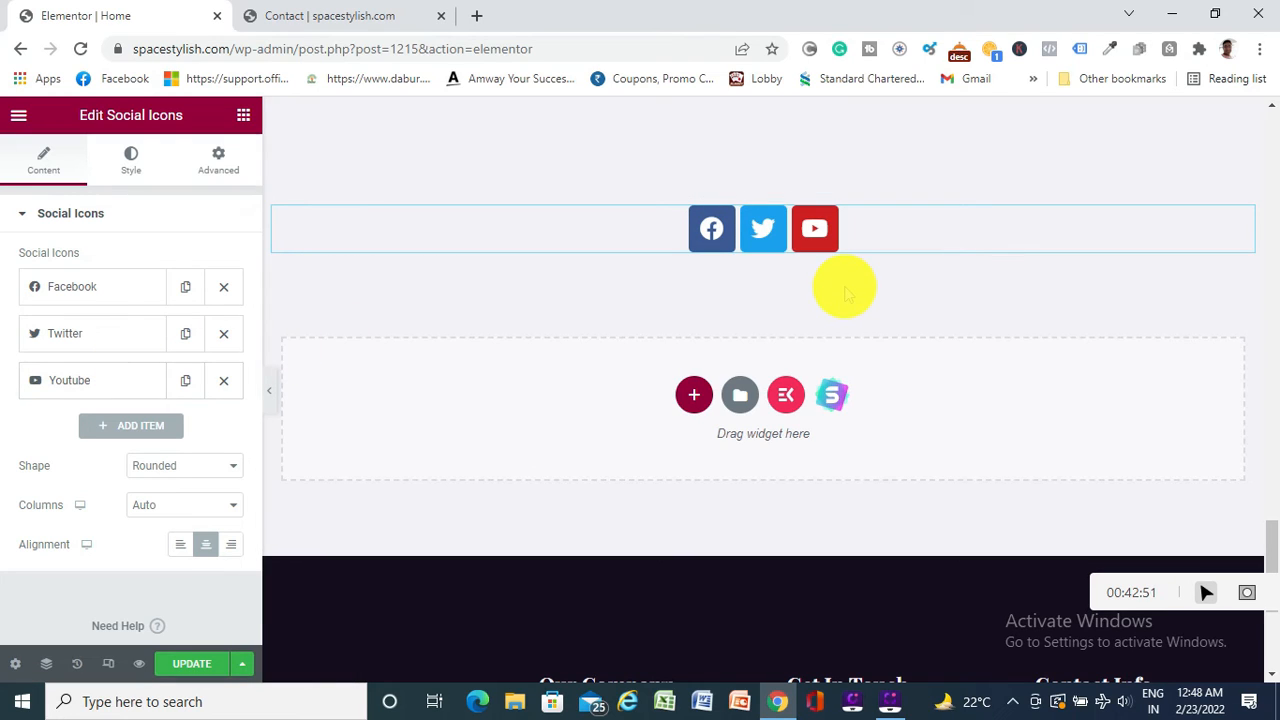
Add a social item with the Twitter icon, then delete the duplicate Twitter item
left_click(145, 425)
scroll(145, 430, "down", 2)
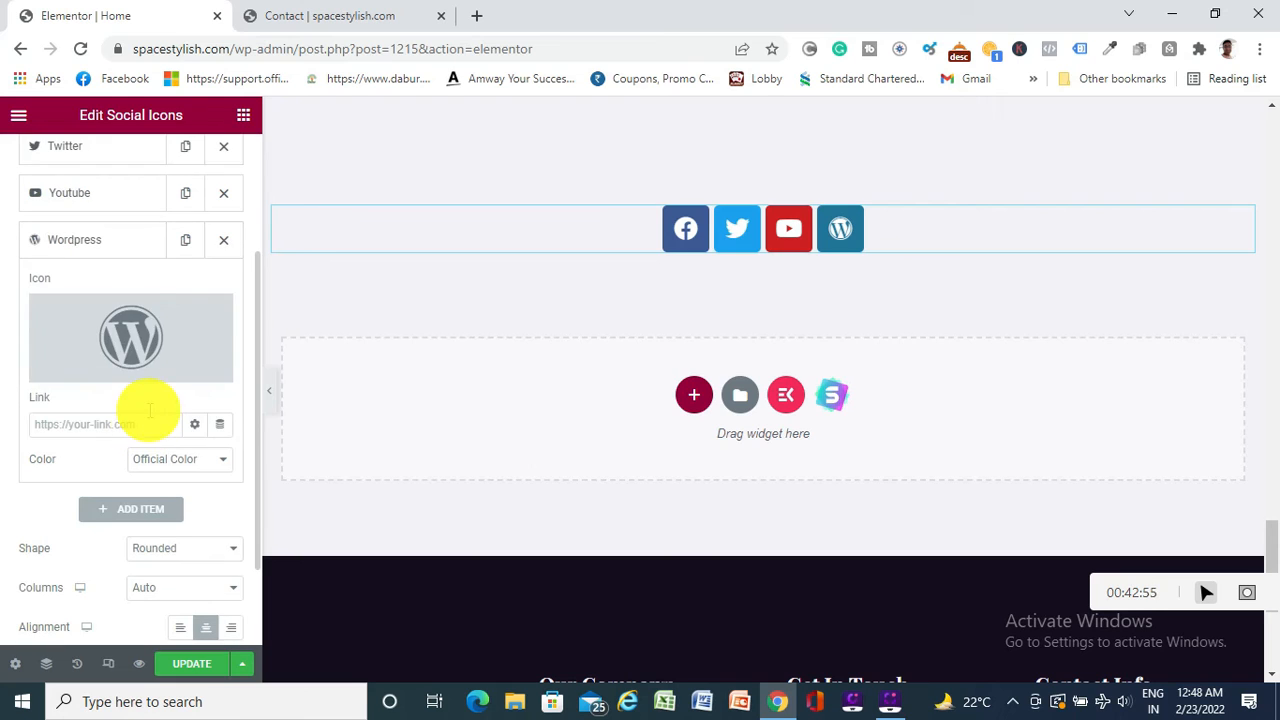
mouse_move(129, 337)
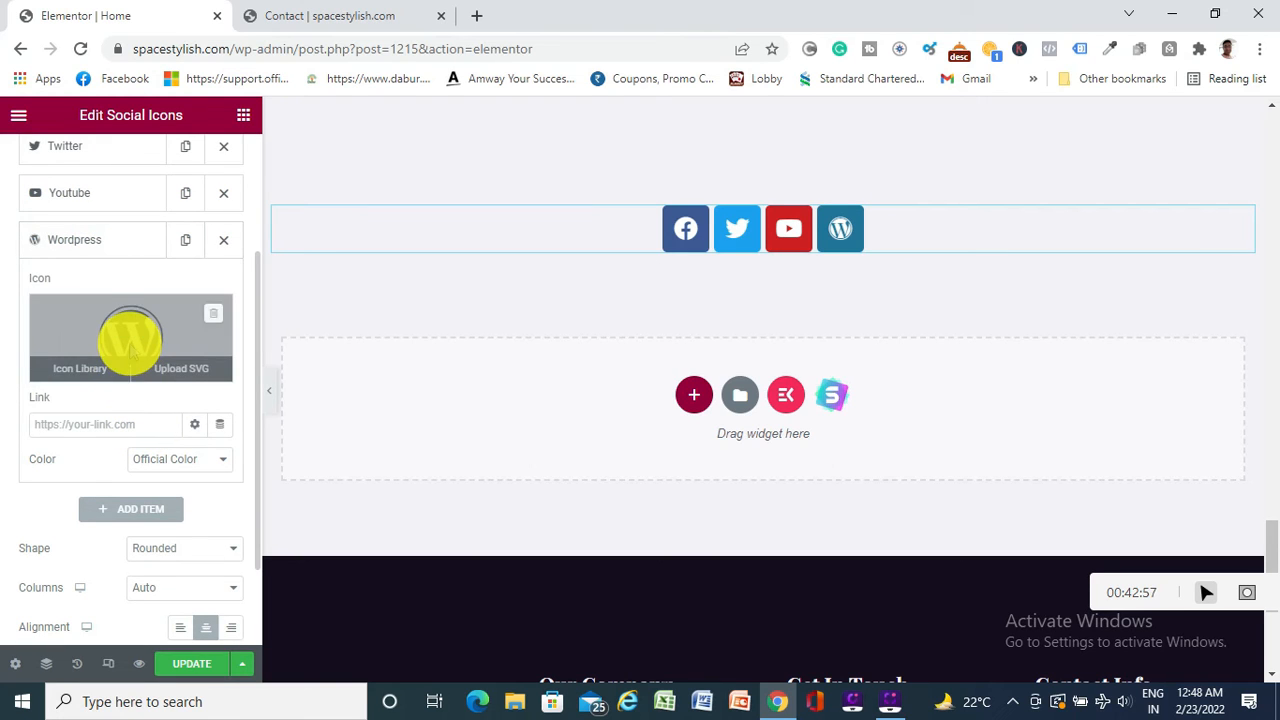
left_click(80, 368)
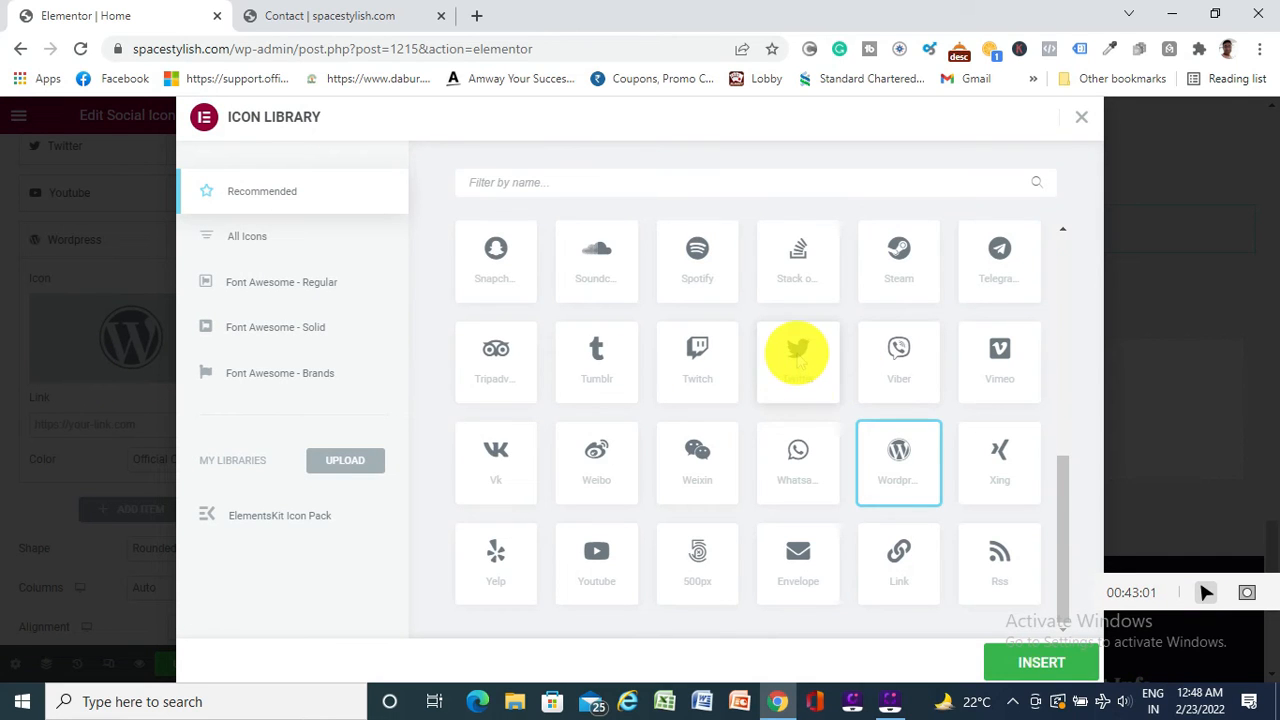
left_click(796, 355)
left_click(1038, 663)
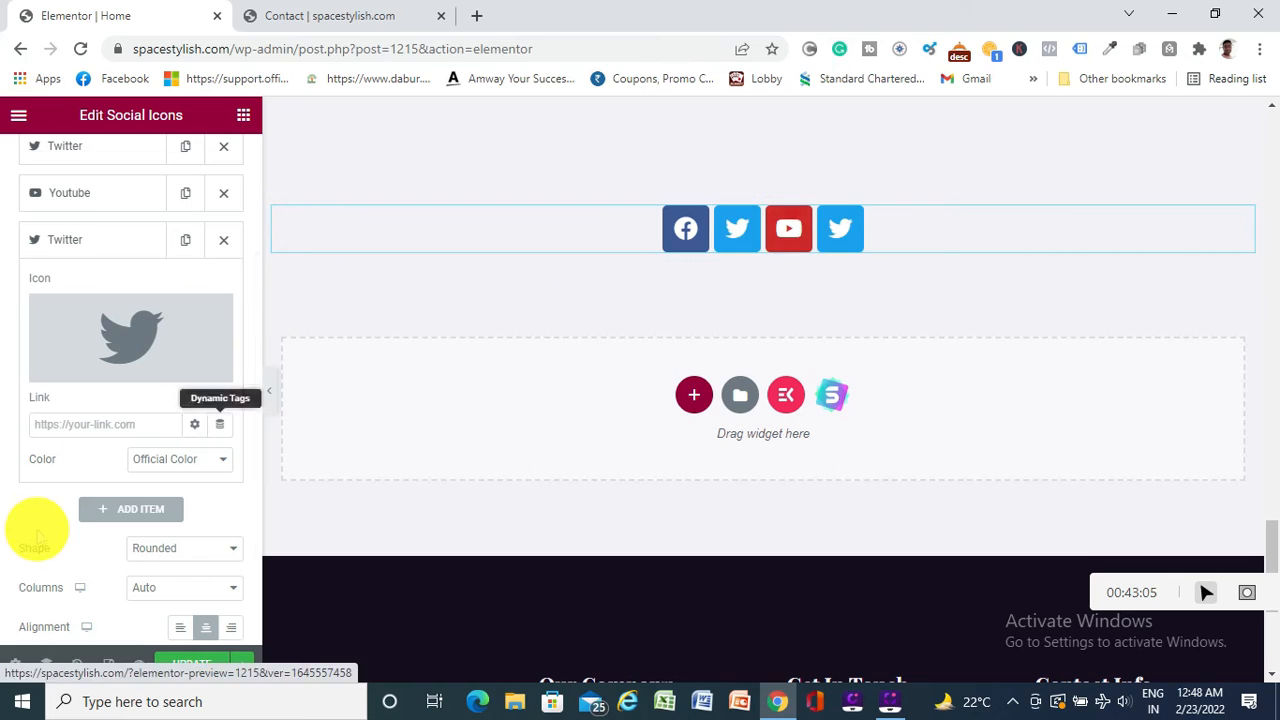
left_click(224, 240)
Add another item and give it the LinkedIn icon, found by filtering the library with 'lin'
scroll(143, 329, "up", 3)
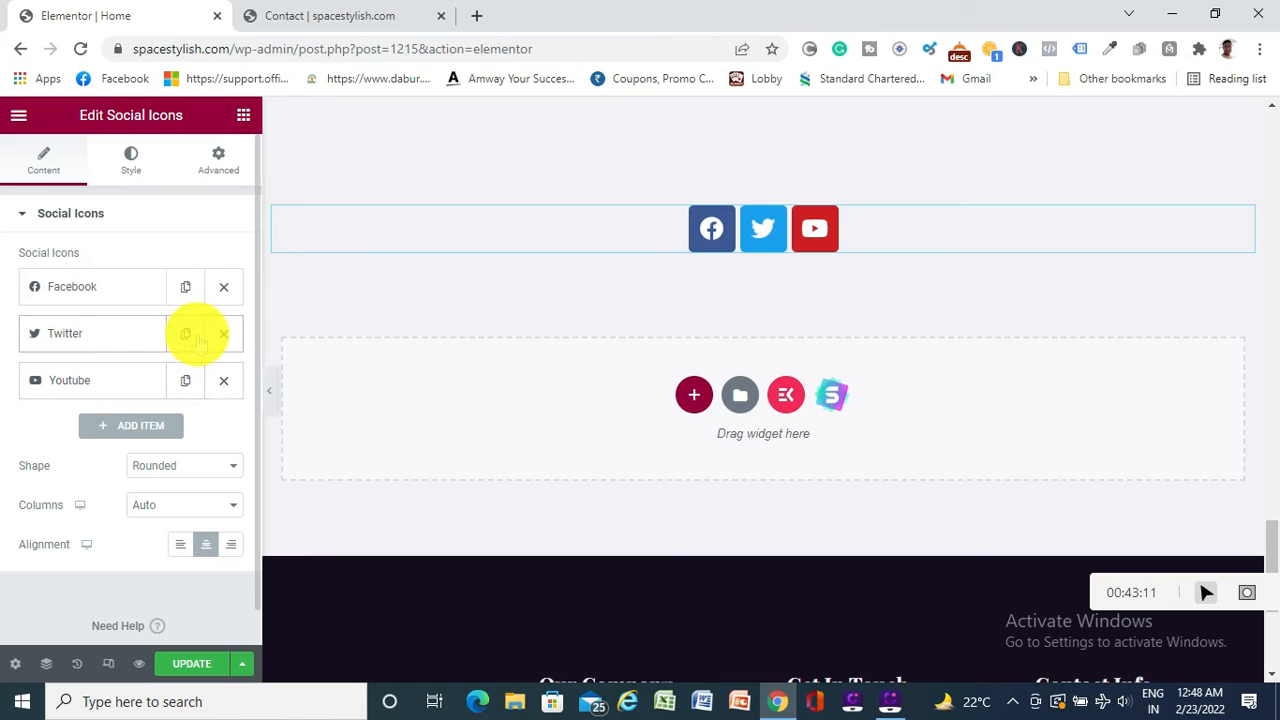
left_click(131, 426)
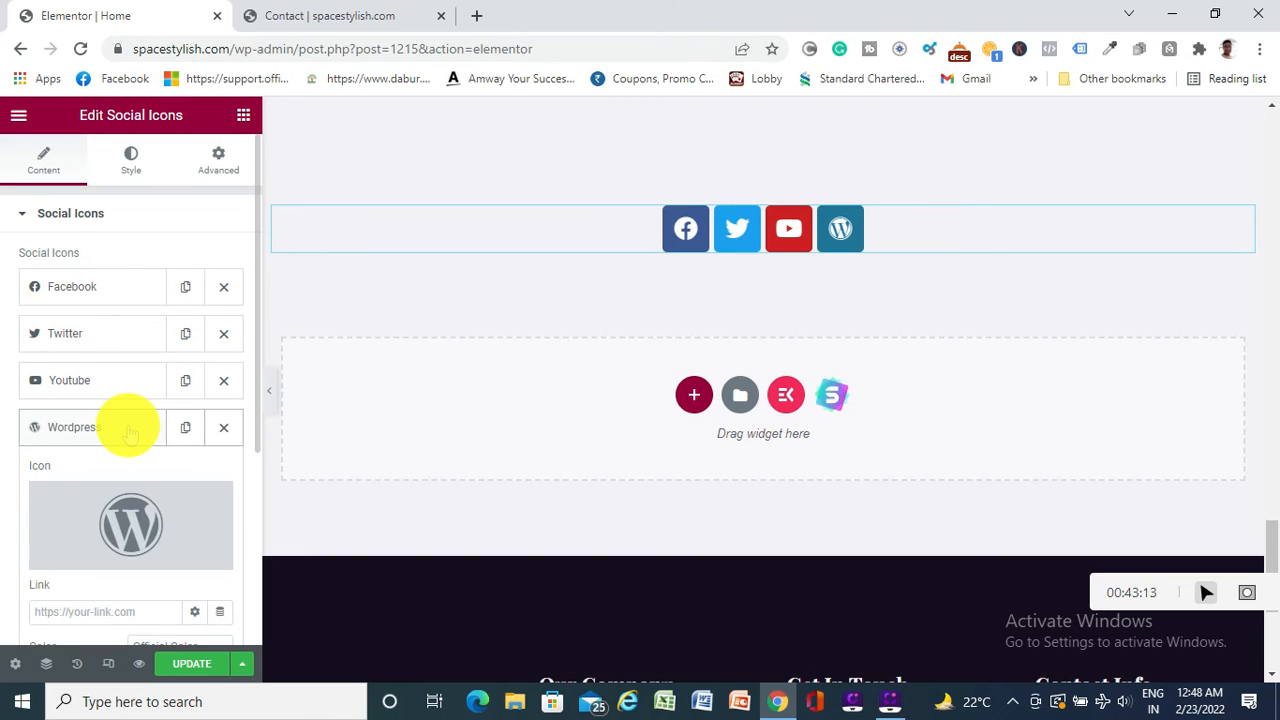
scroll(100, 430, "down", 1)
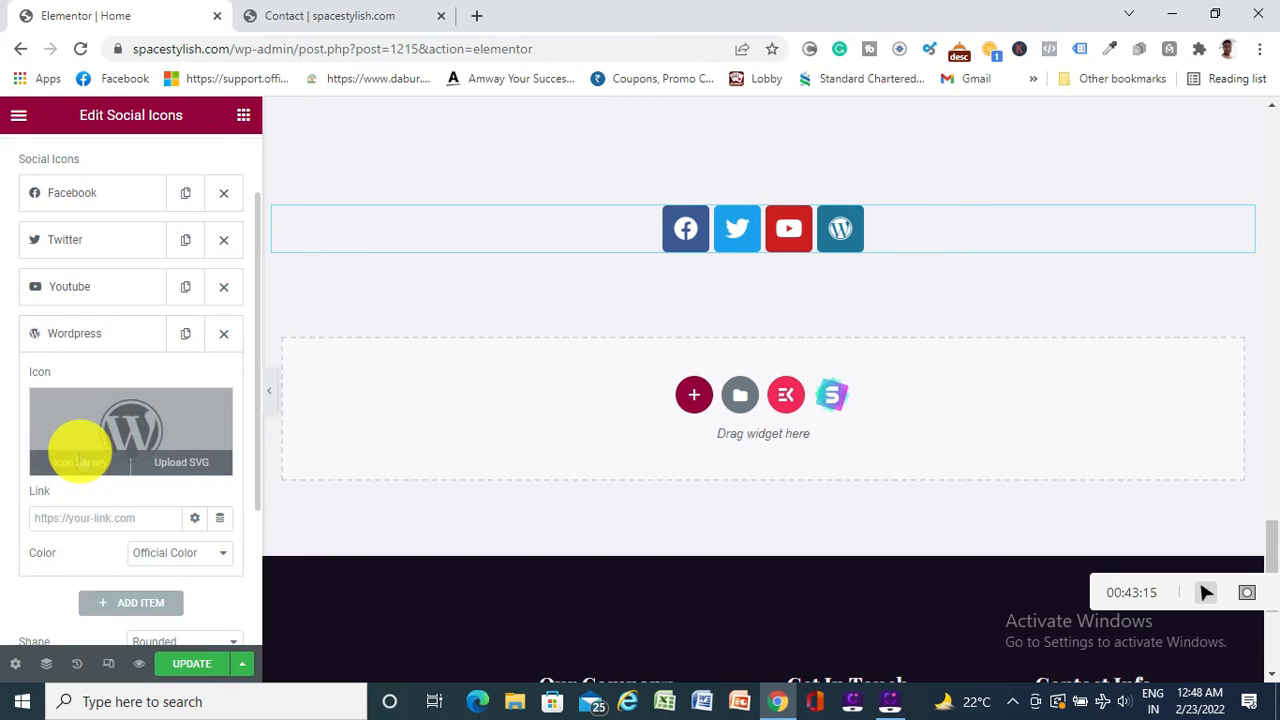
left_click(79, 462)
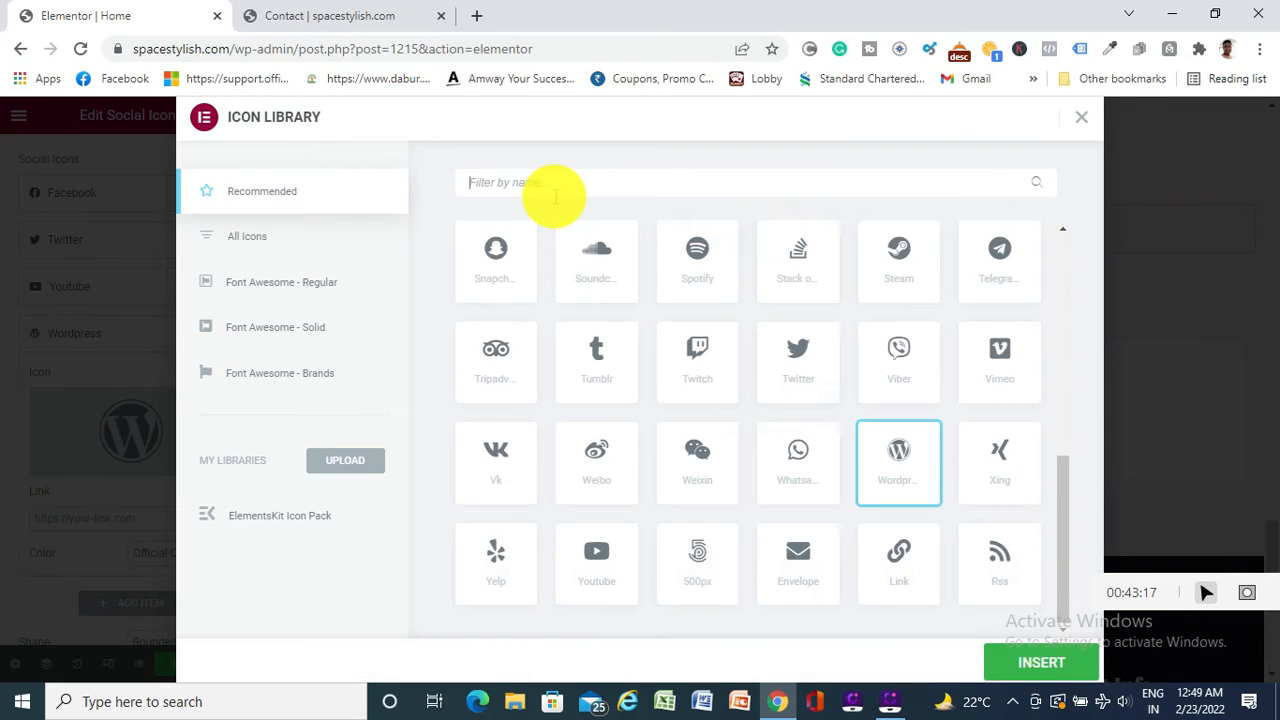
type("link")
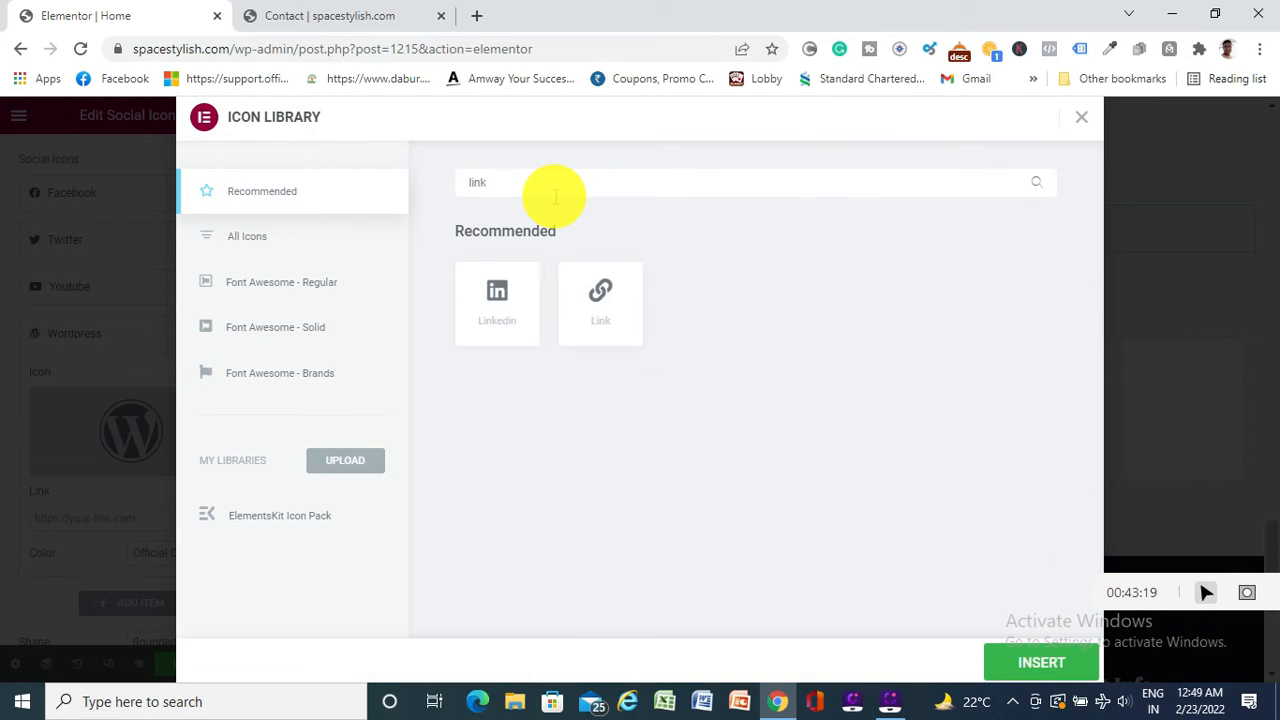
type("i")
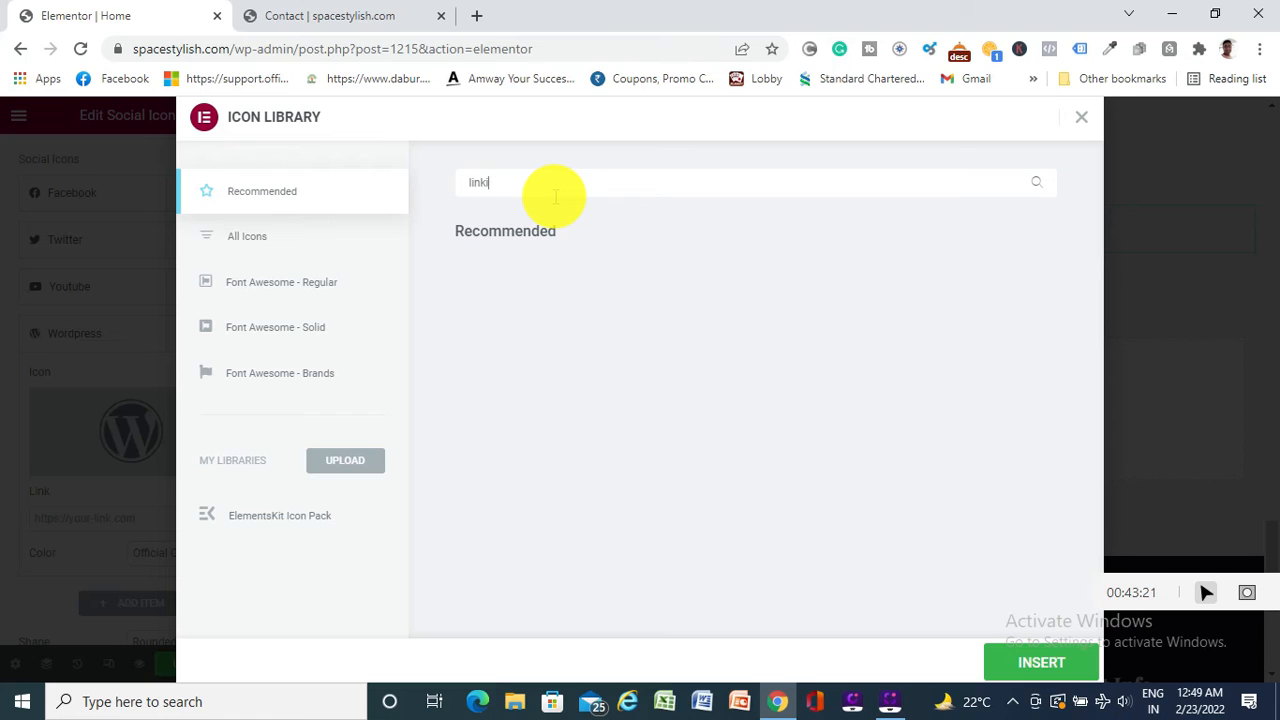
key("BackSpace")
key("BackSpace")
key("BackSpace")
key("BackSpace")
key("BackSpace")
type("lin")
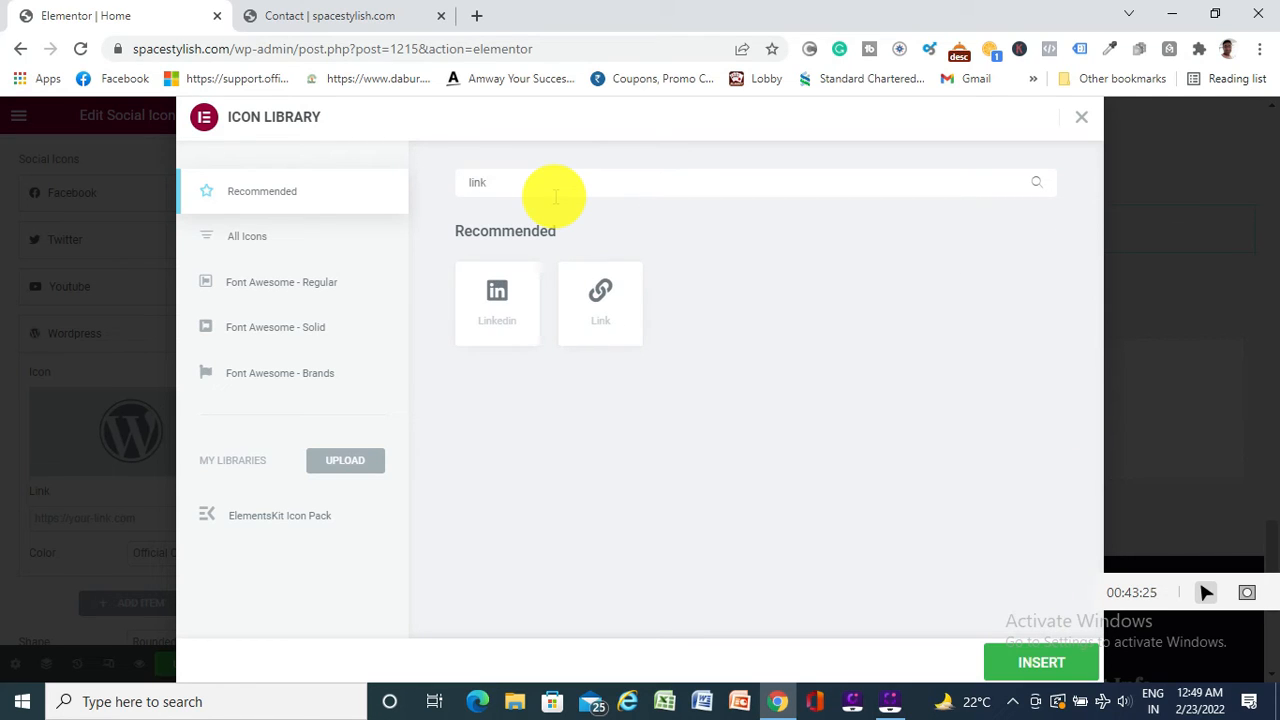
left_click(495, 298)
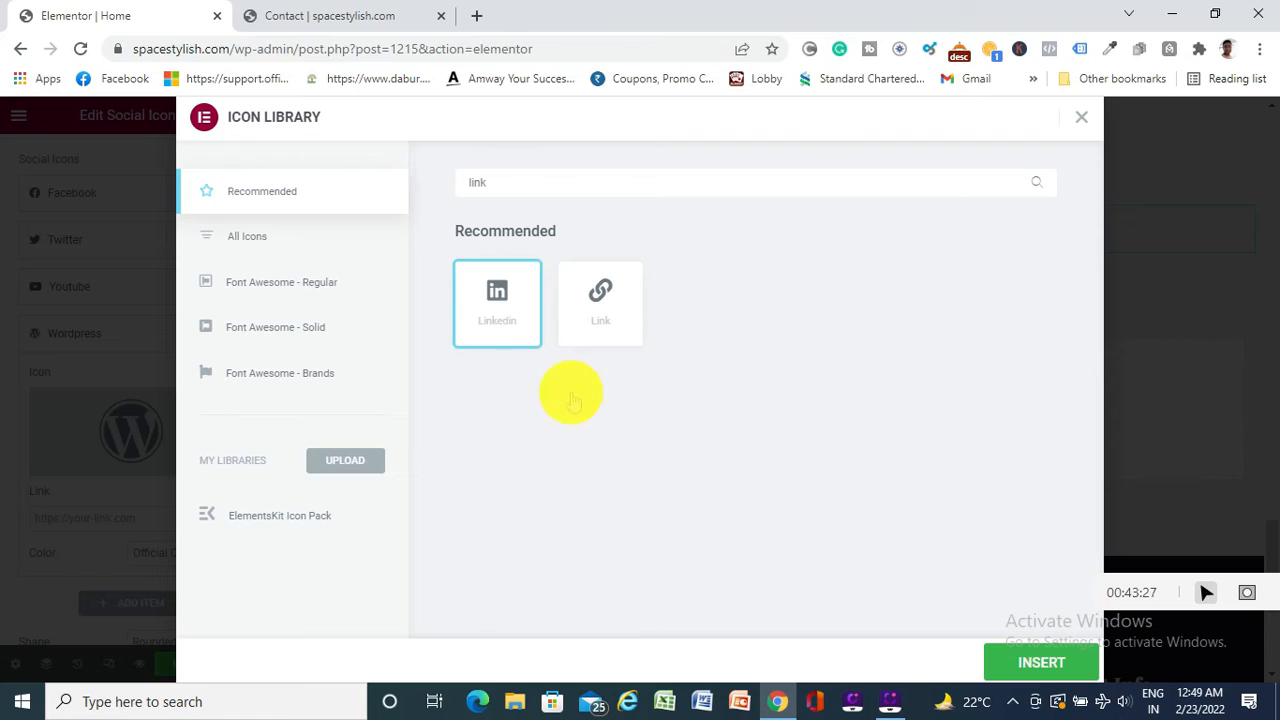
left_click(1045, 663)
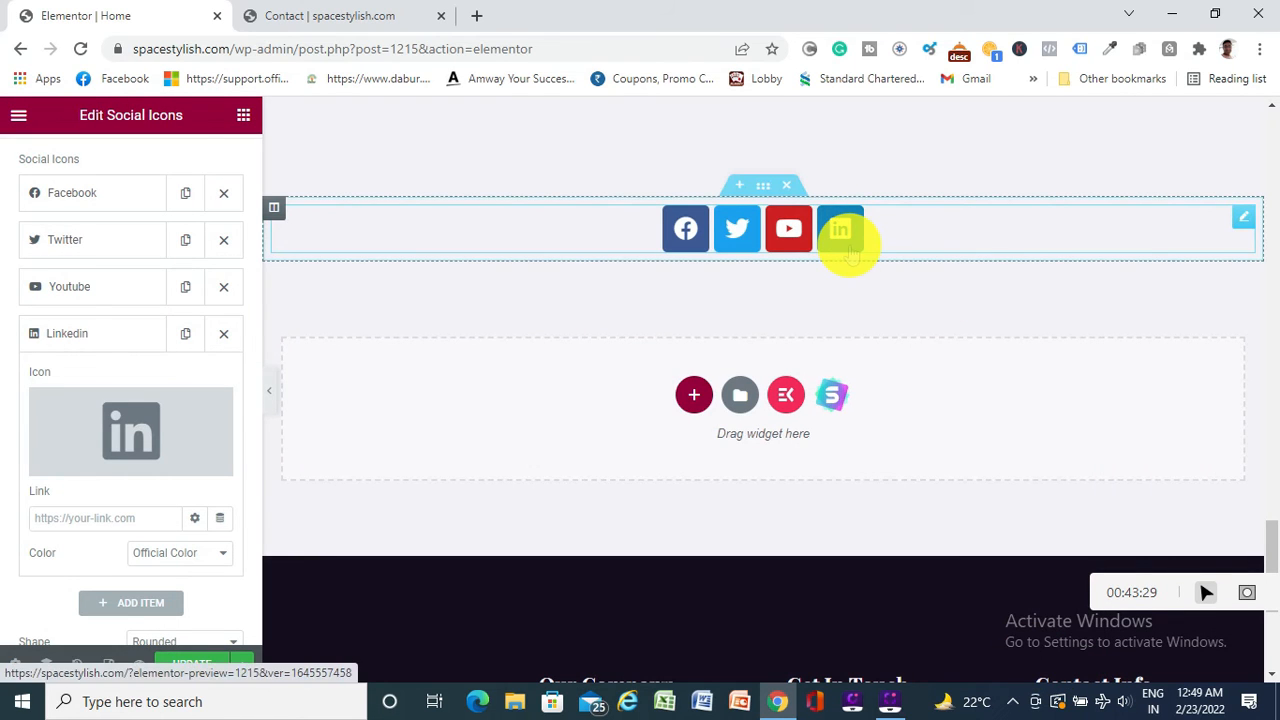
Add a fifth social item with the Instagram icon, found by filtering the library with 'ins'
scroll(130, 305, "down", 2)
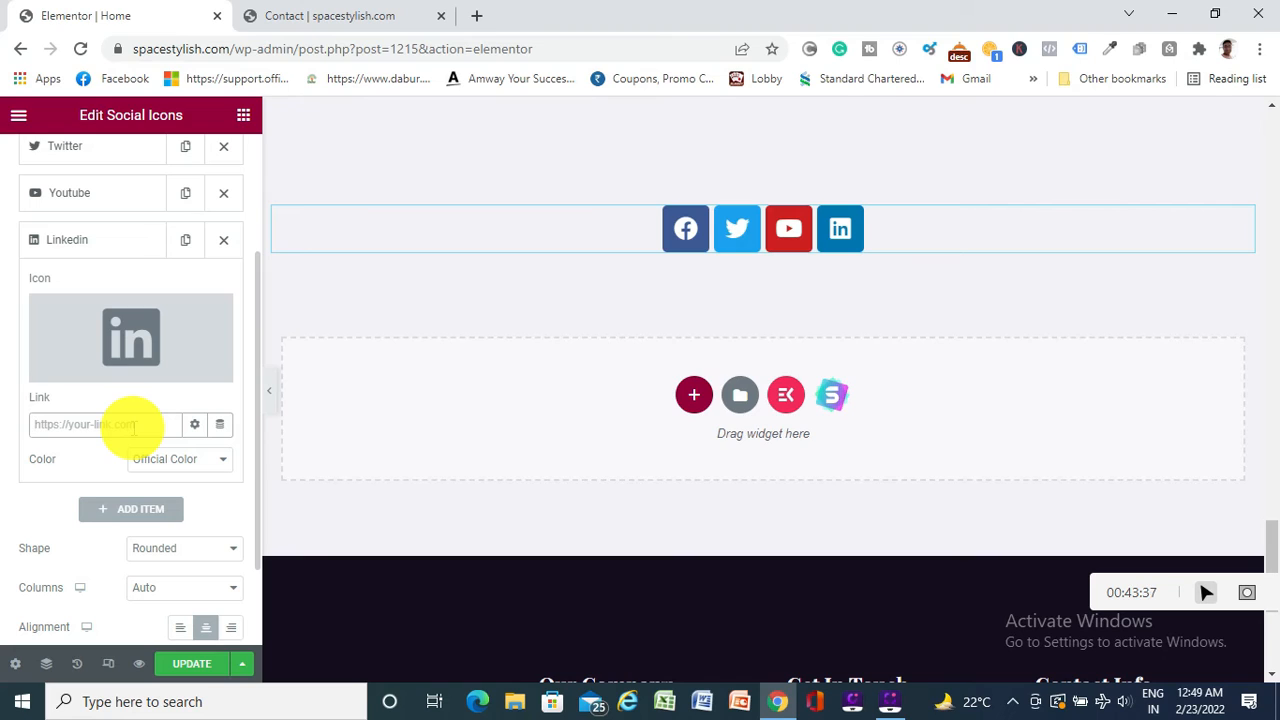
scroll(140, 420, "down", 2)
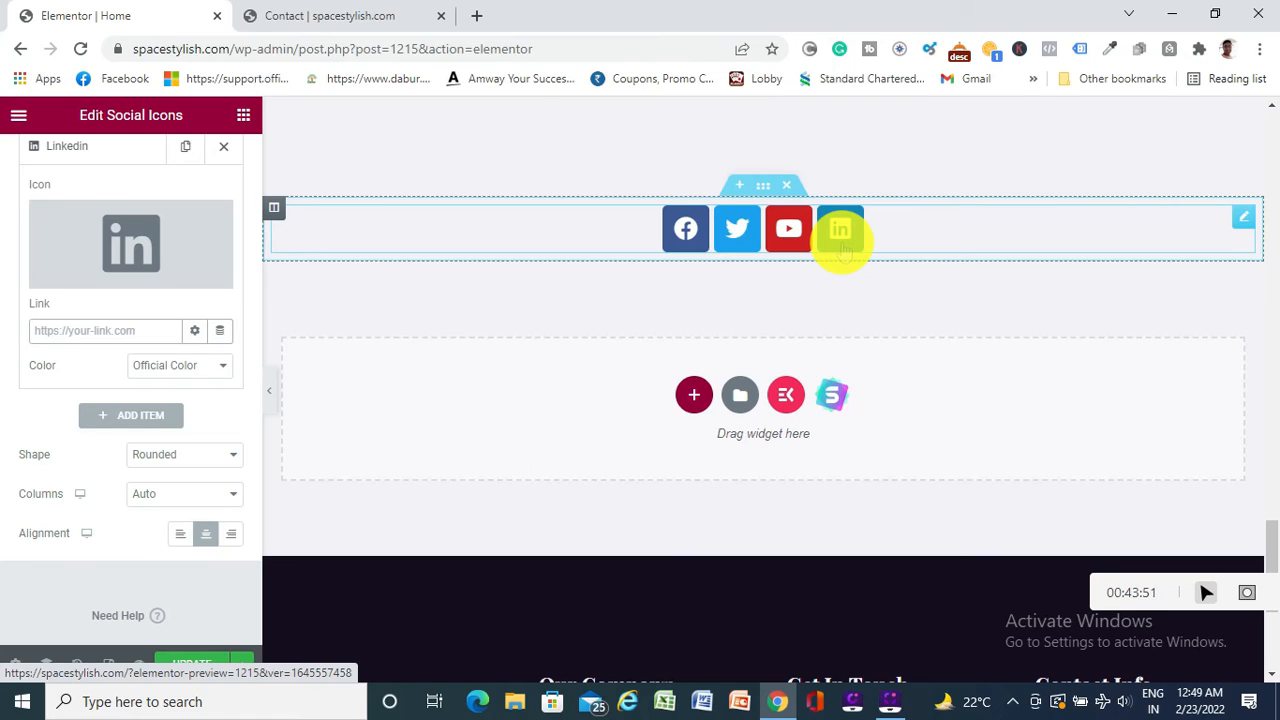
left_click(141, 415)
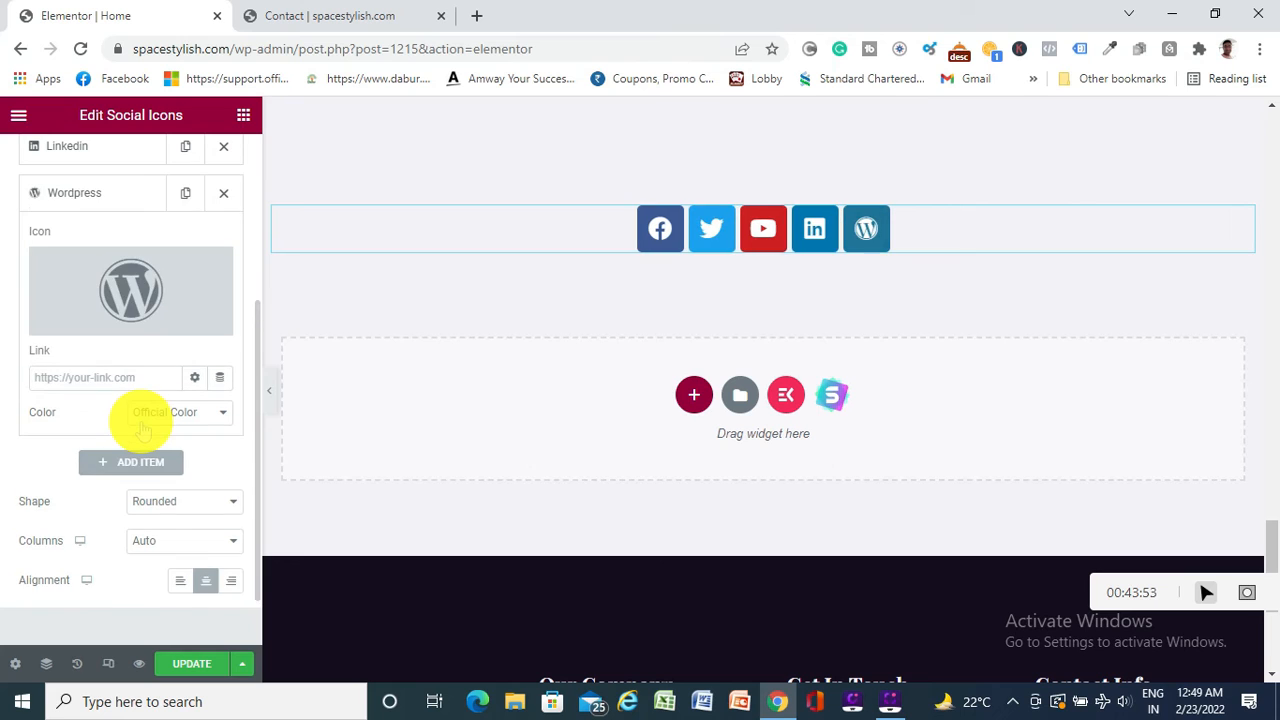
left_click(80, 320)
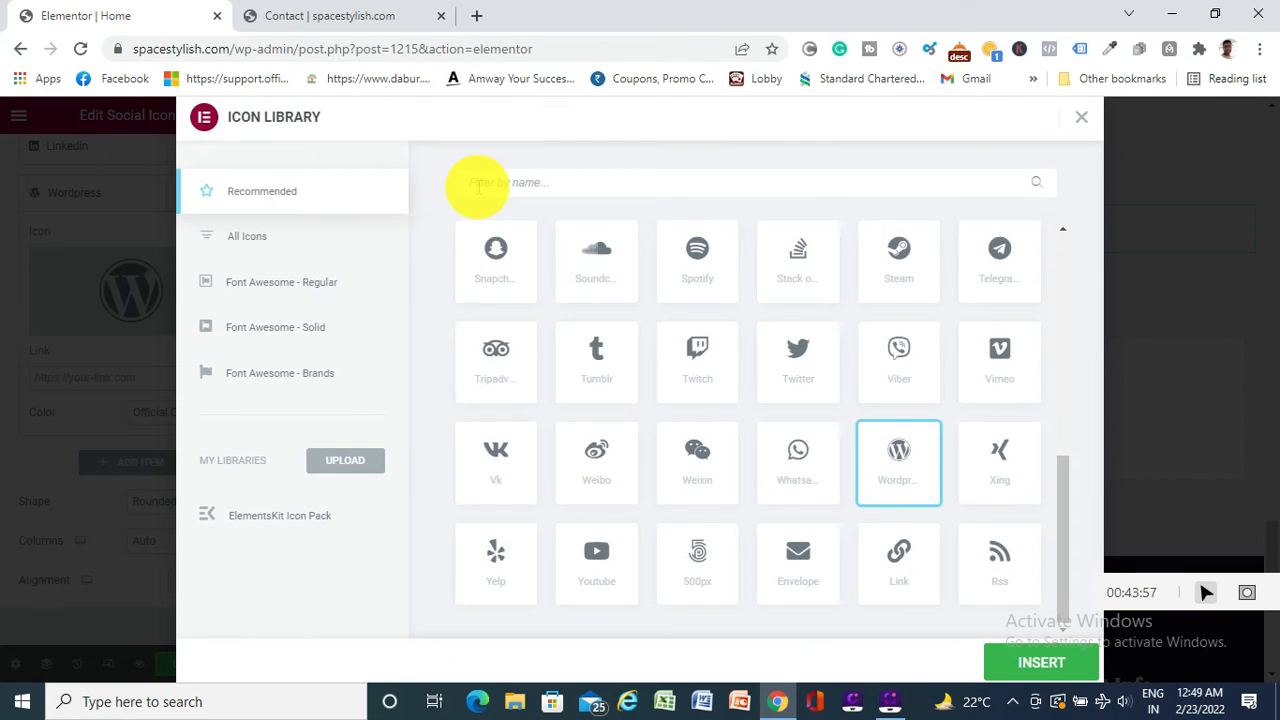
left_click(478, 185)
type("ins")
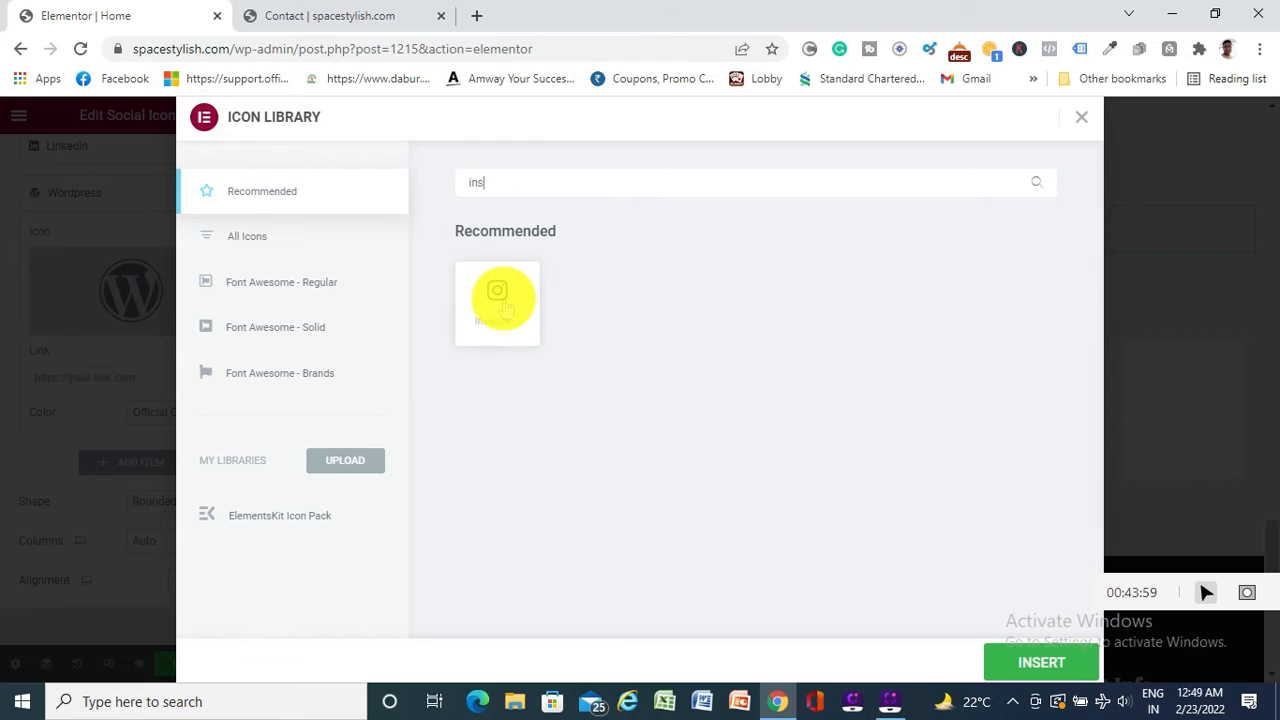
left_click(497, 300)
left_click(1040, 664)
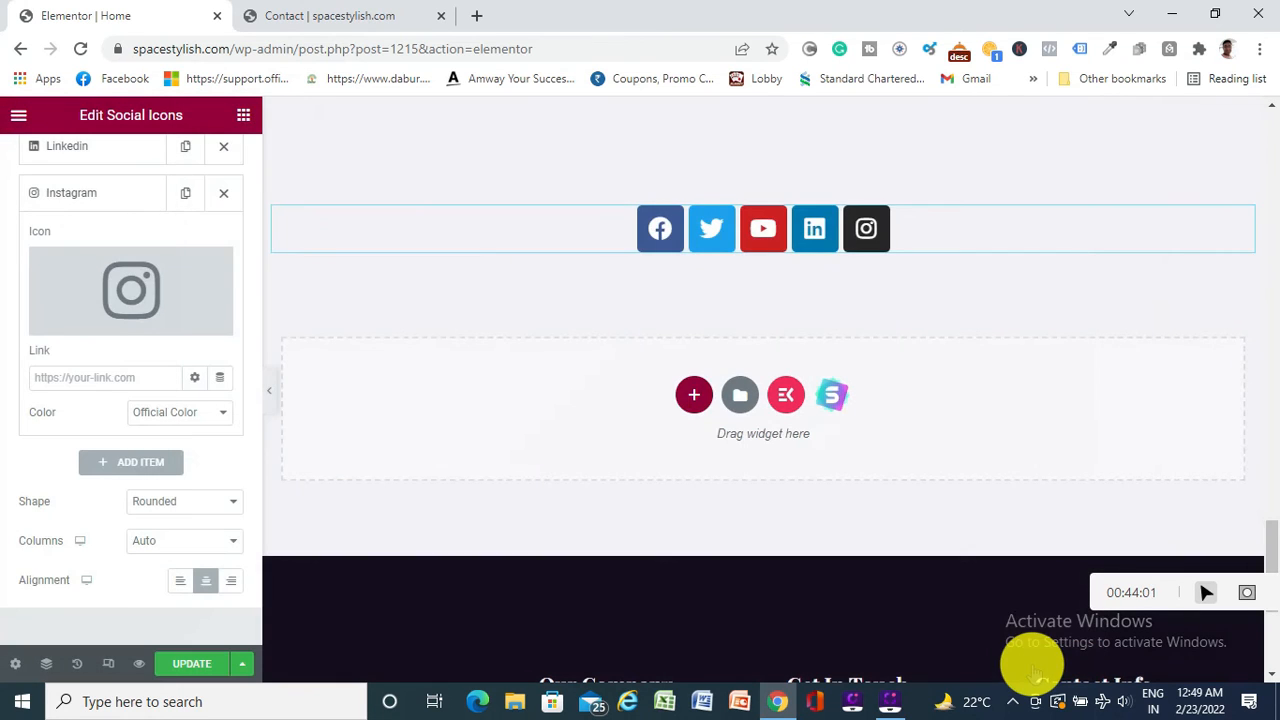
Set the Instagram icon's colour to Custom, open its Primary Color picker, and open a new browser tab
left_click(217, 418)
left_click(183, 446)
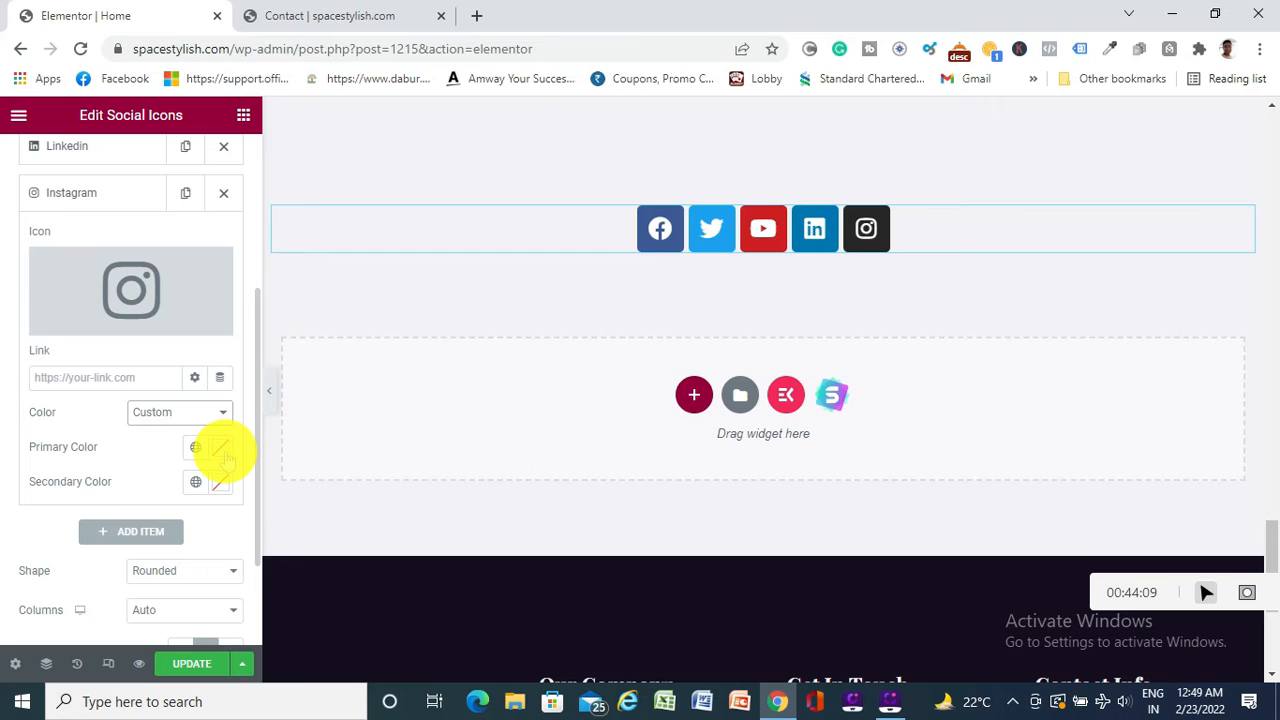
left_click(222, 450)
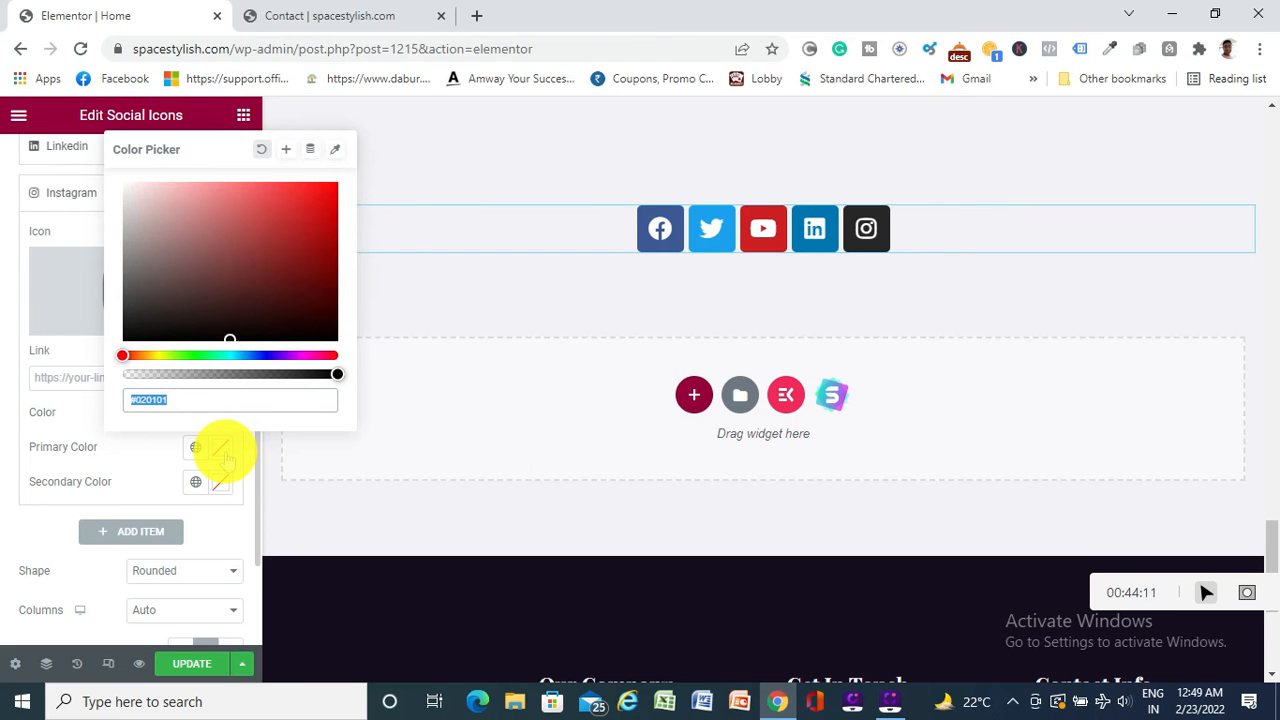
left_click(478, 16)
type("in")
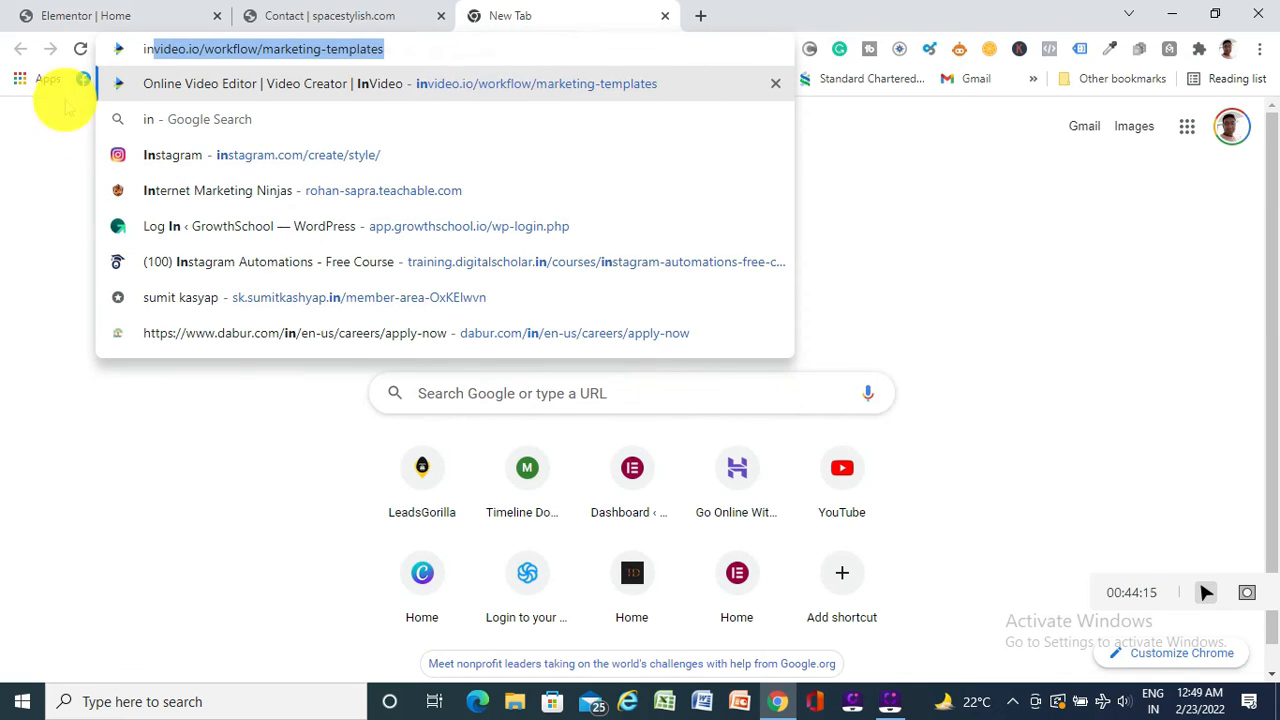
Visit instagram.com in new tabs twice, closing each tab to return to the Elementor editor
left_click(157, 155)
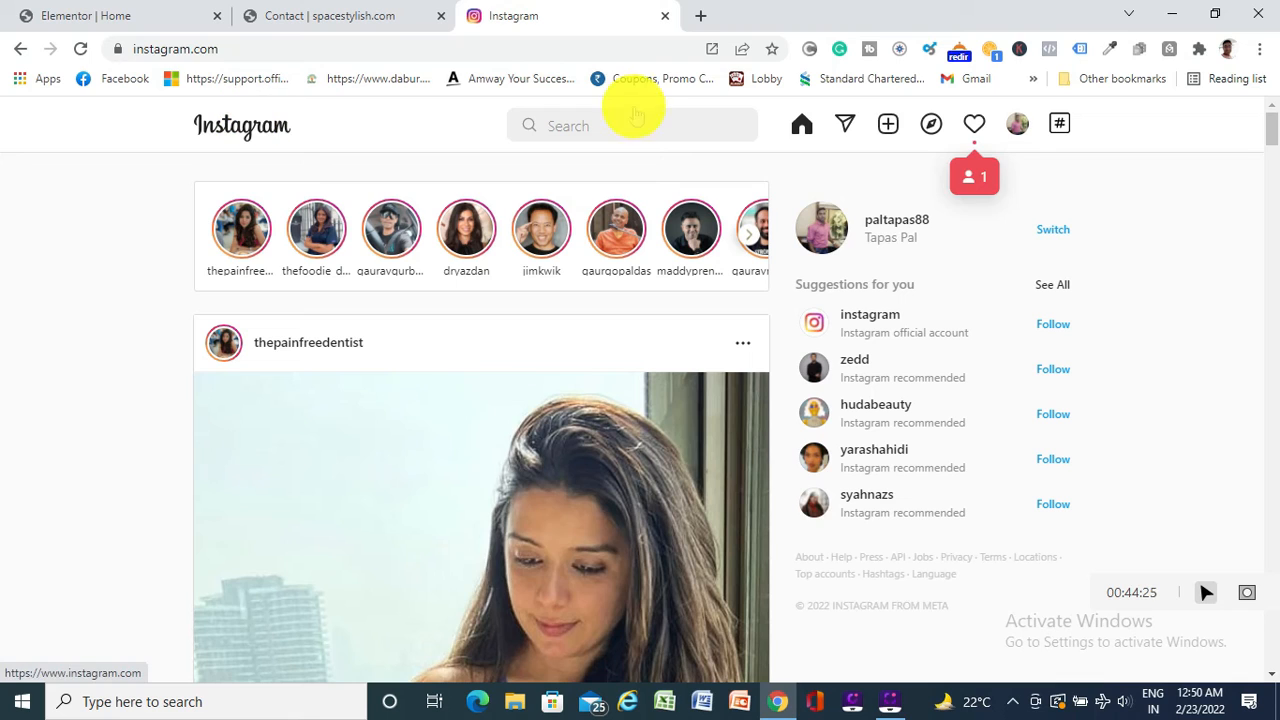
left_click(665, 16)
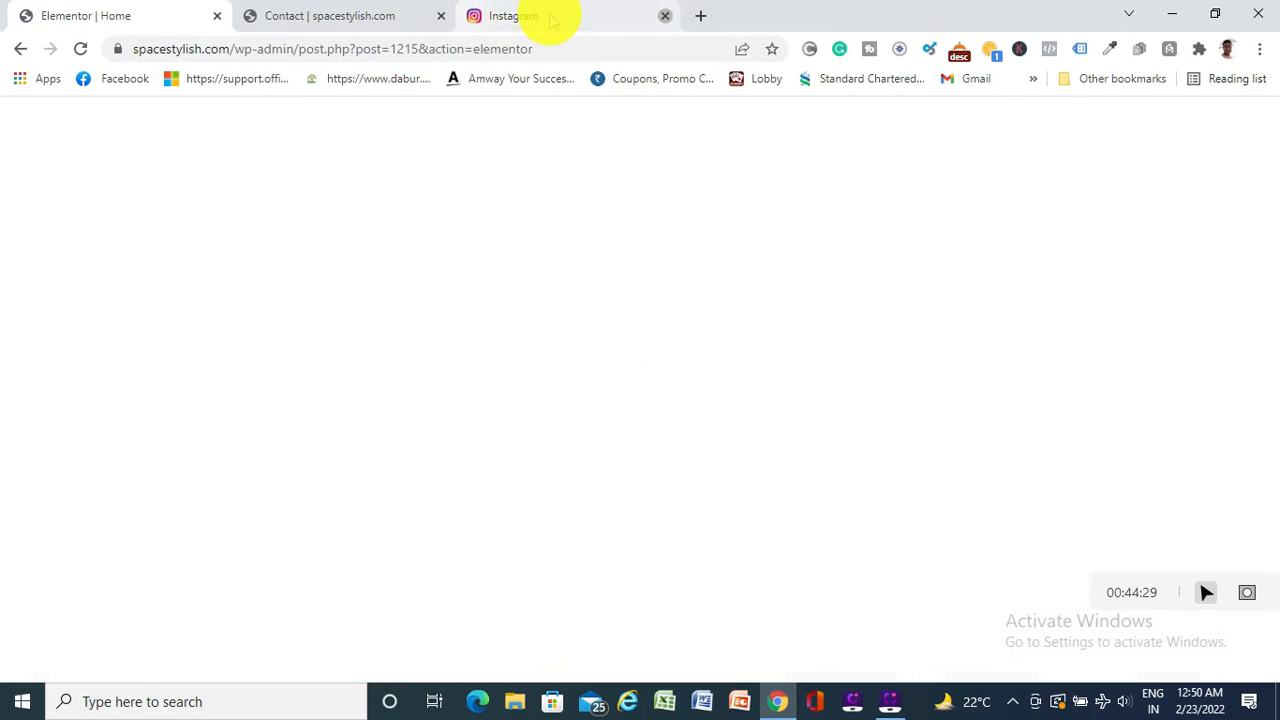
left_click(477, 16)
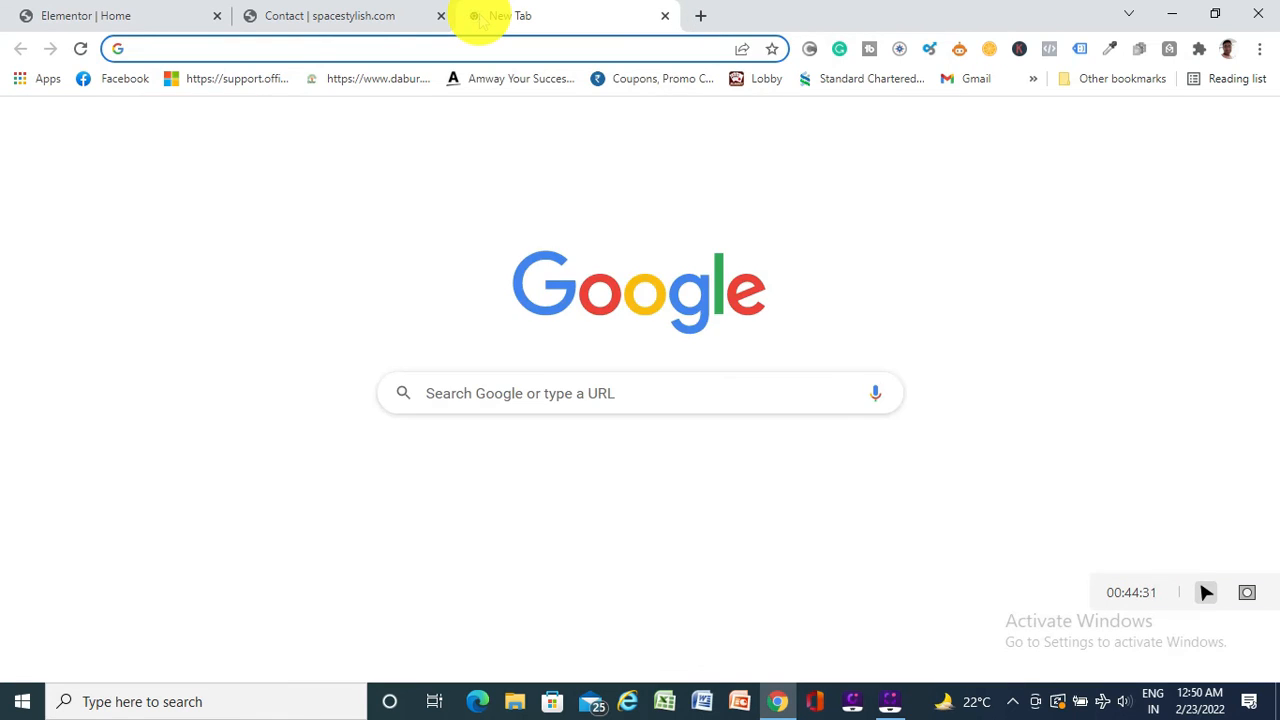
type("ins")
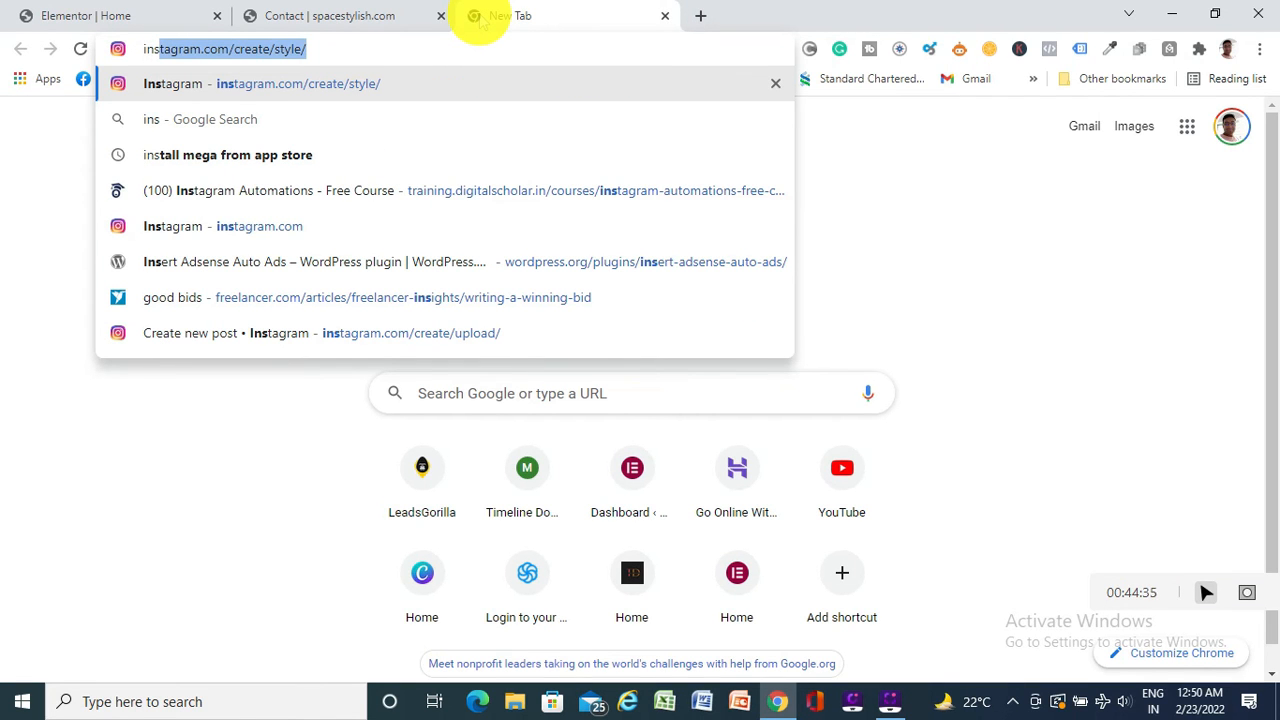
key("Right")
key("BackSpace")
key("BackSpace")
key("BackSpace")
key("BackSpace")
key("BackSpace")
key("BackSpace")
key("BackSpace")
key("BackSpace")
key("BackSpace")
key("BackSpace")
key("BackSpace")
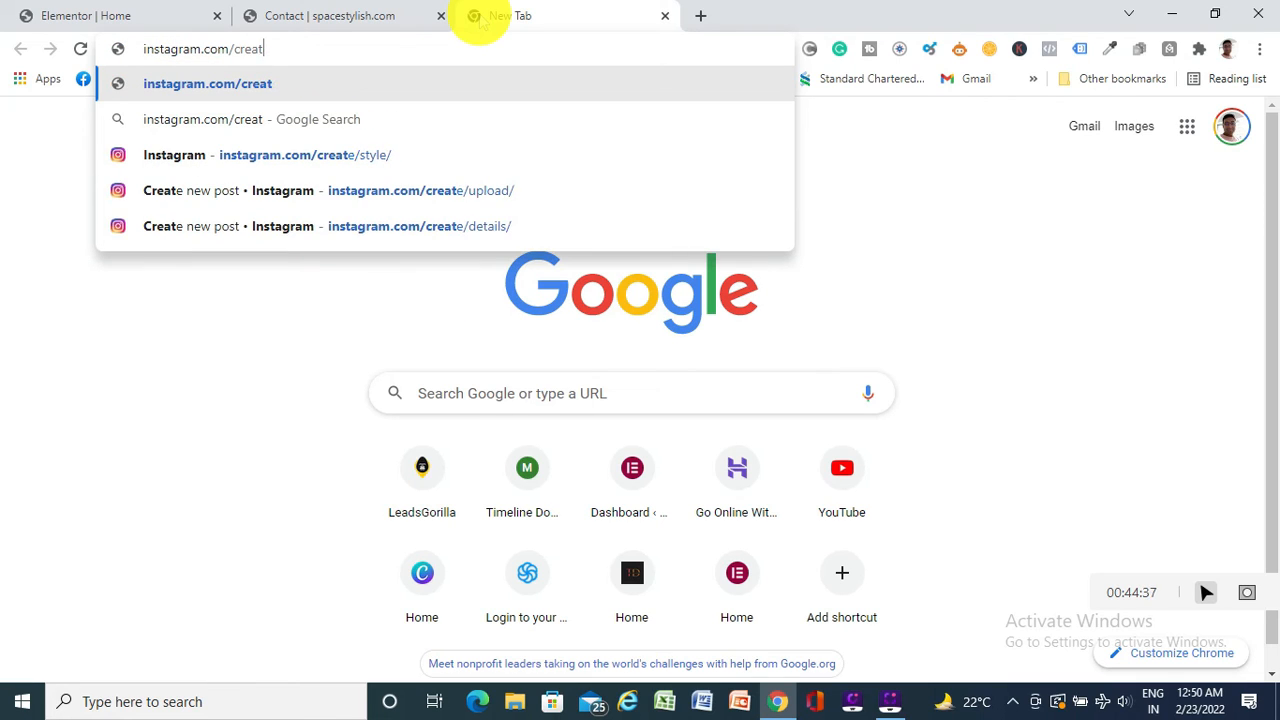
key("BackSpace")
key("BackSpace")
key("BackSpace")
key("Return")
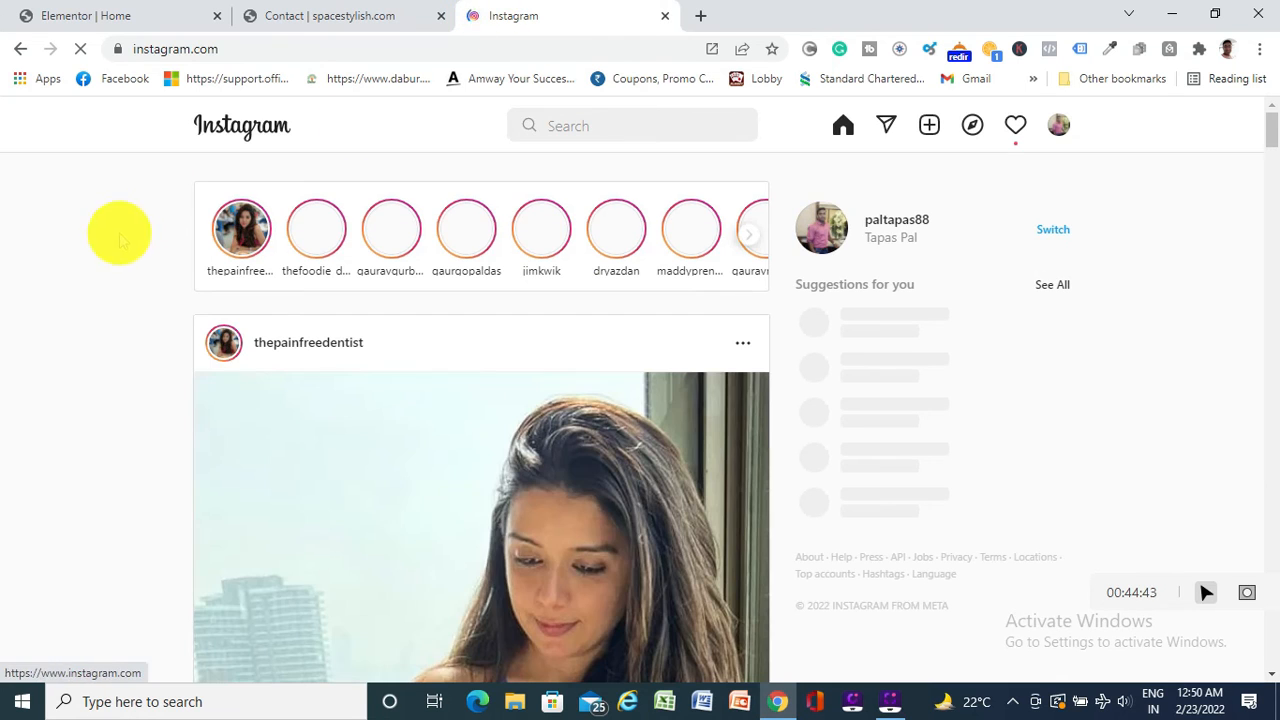
left_click(664, 17)
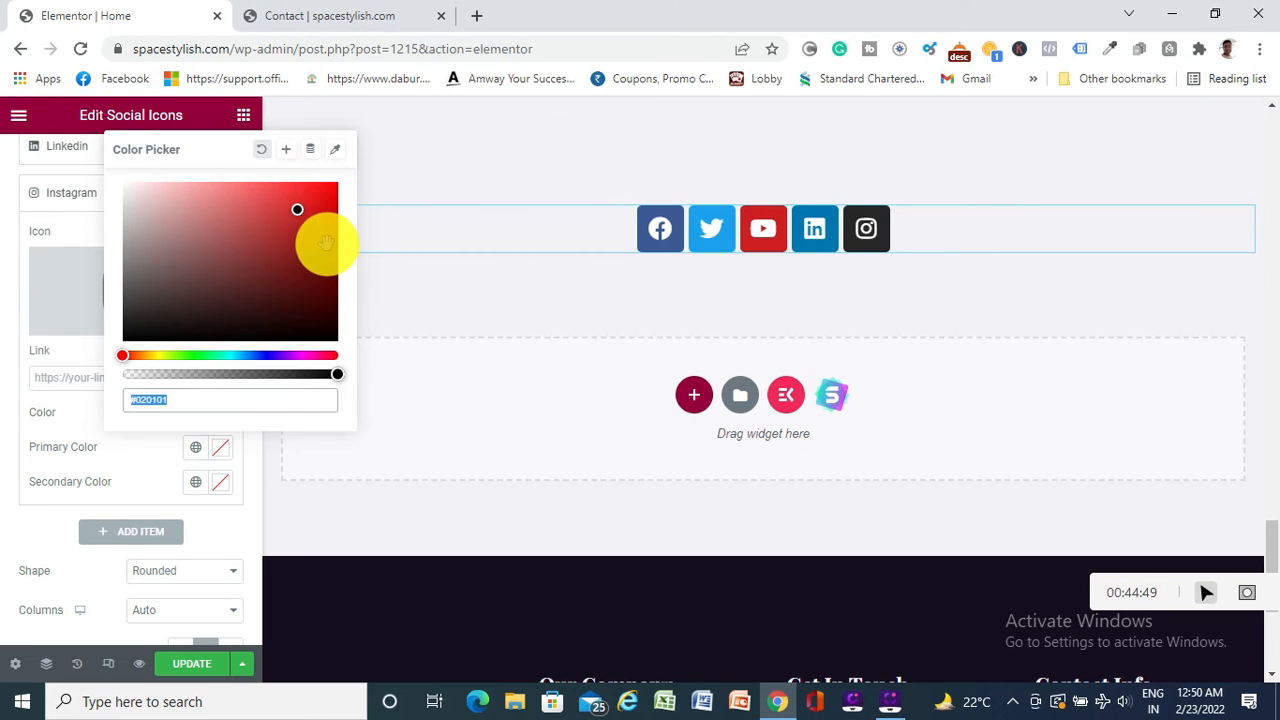
Apply a dark red colour to the Instagram icon, then delete the social icons section
left_click(20, 293)
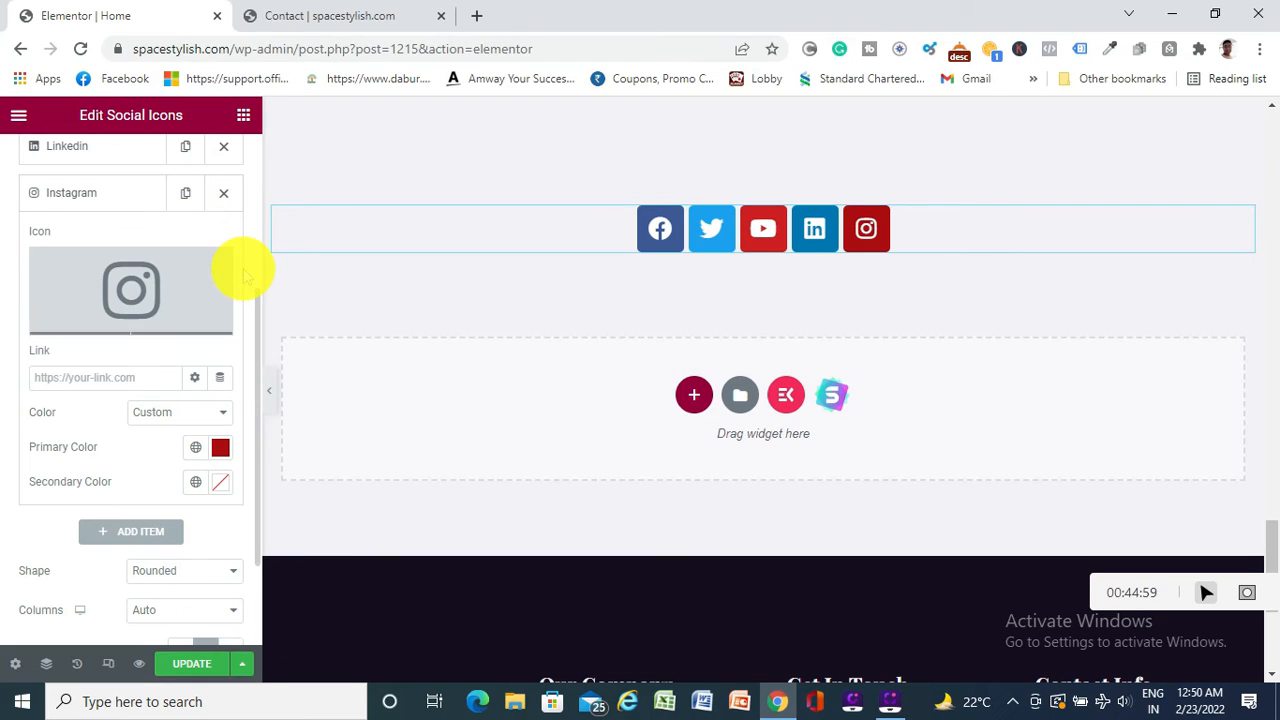
scroll(245, 270, "up", 2)
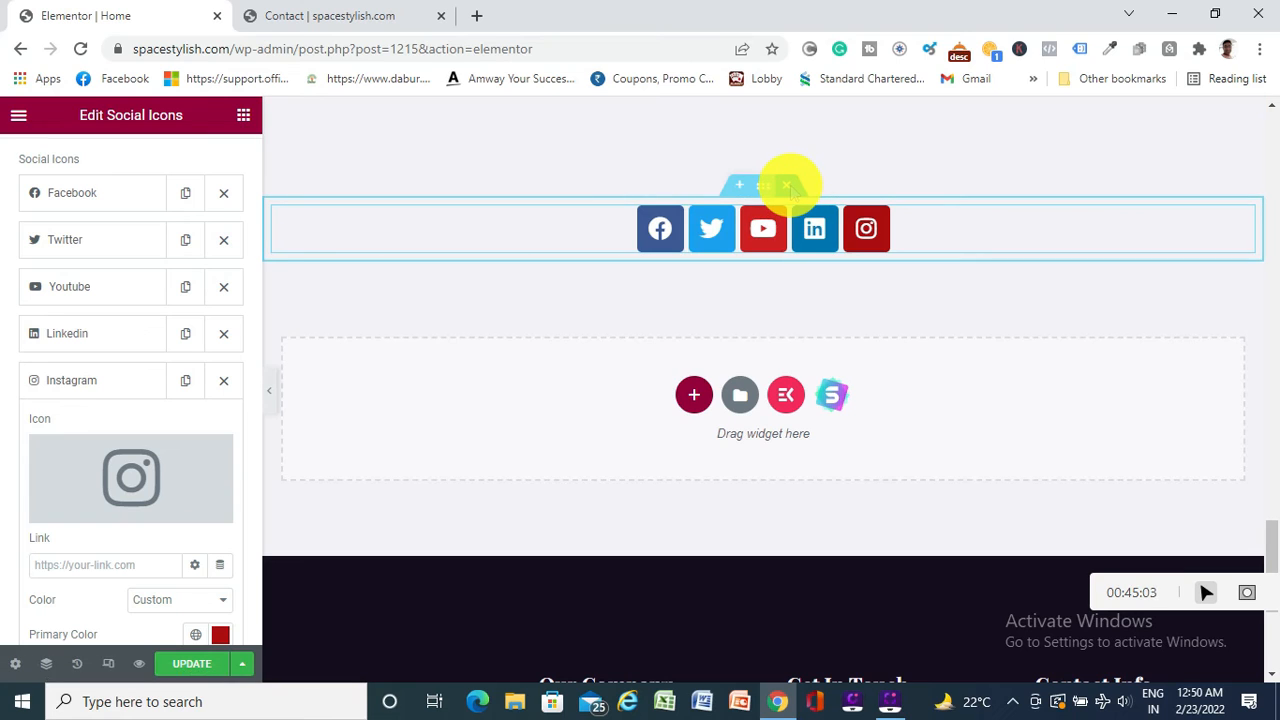
left_click(788, 186)
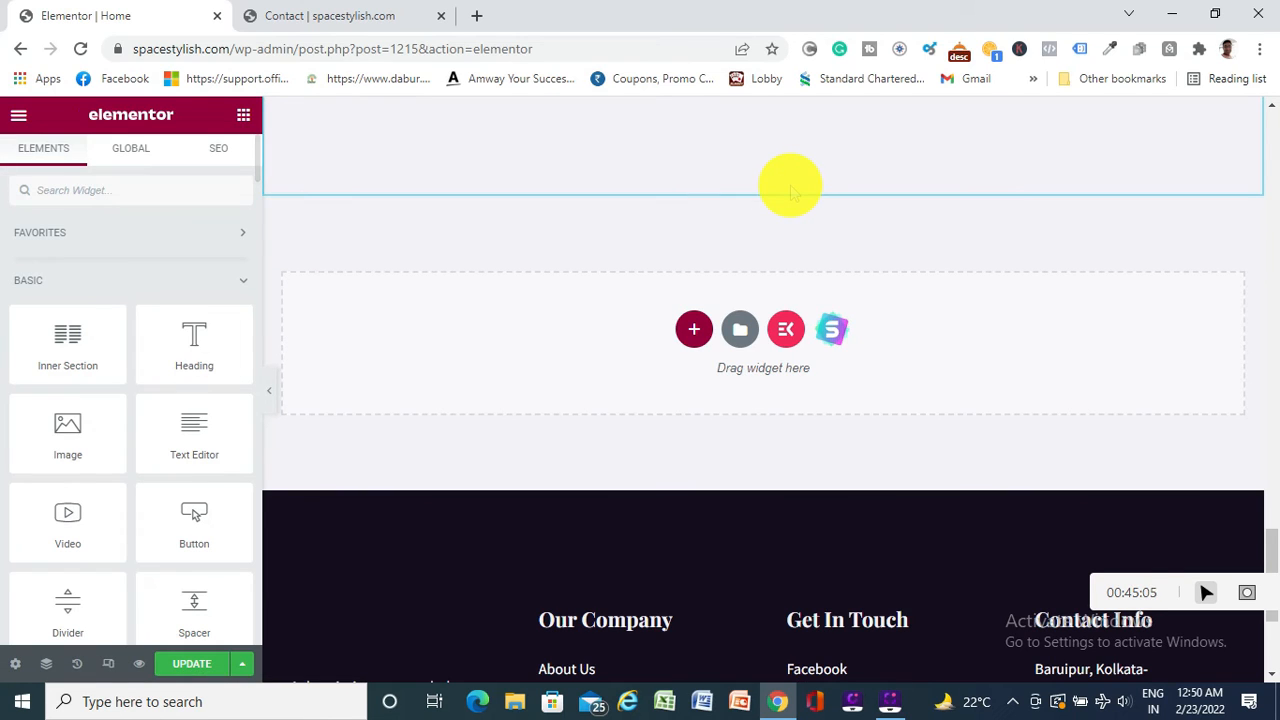
Save the page changes with UPDATE and go back to the live home page
scroll(575, 422, "down", 3)
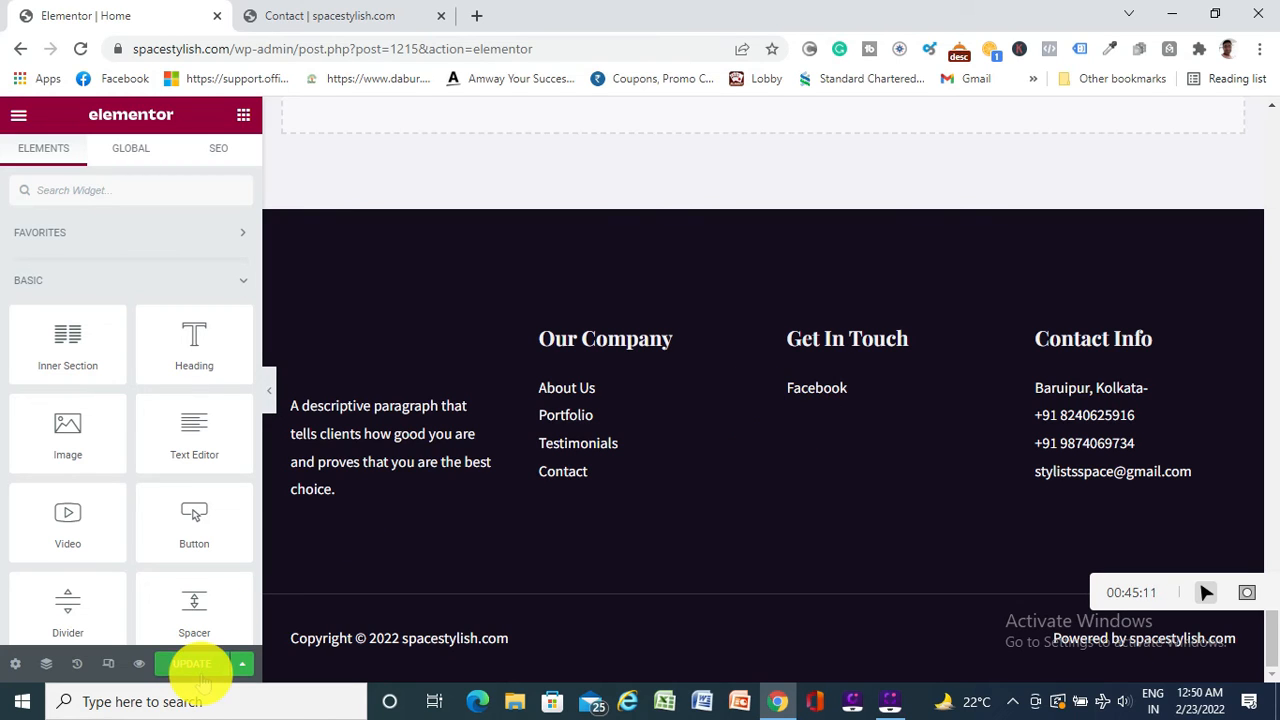
scroll(443, 380, "up", 10)
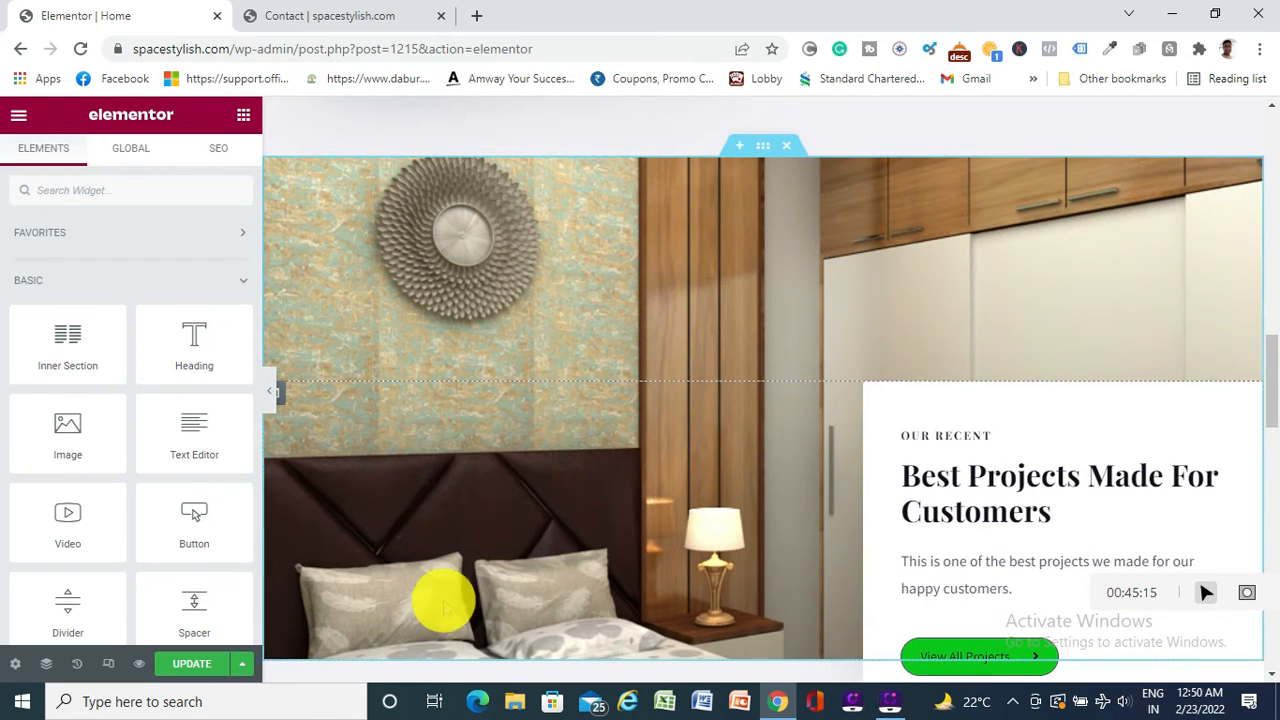
scroll(235, 615, "down", 2)
scroll(235, 612, "down", 2)
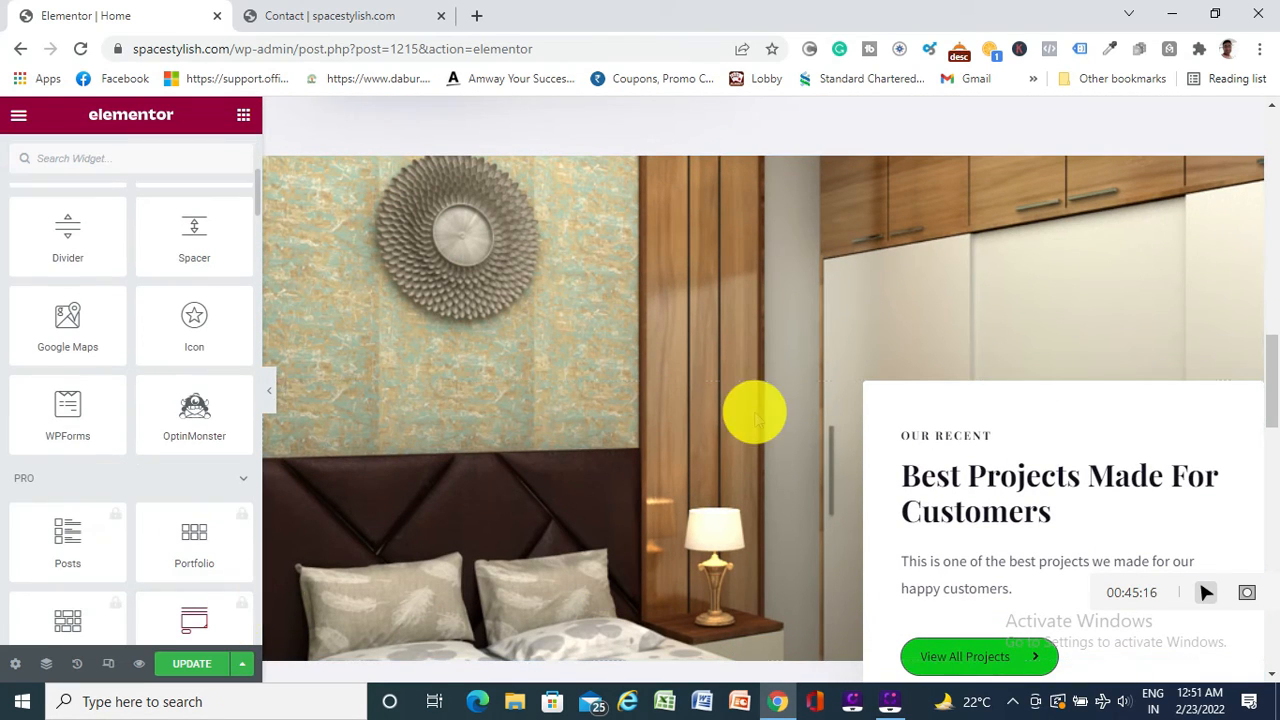
left_click(189, 672)
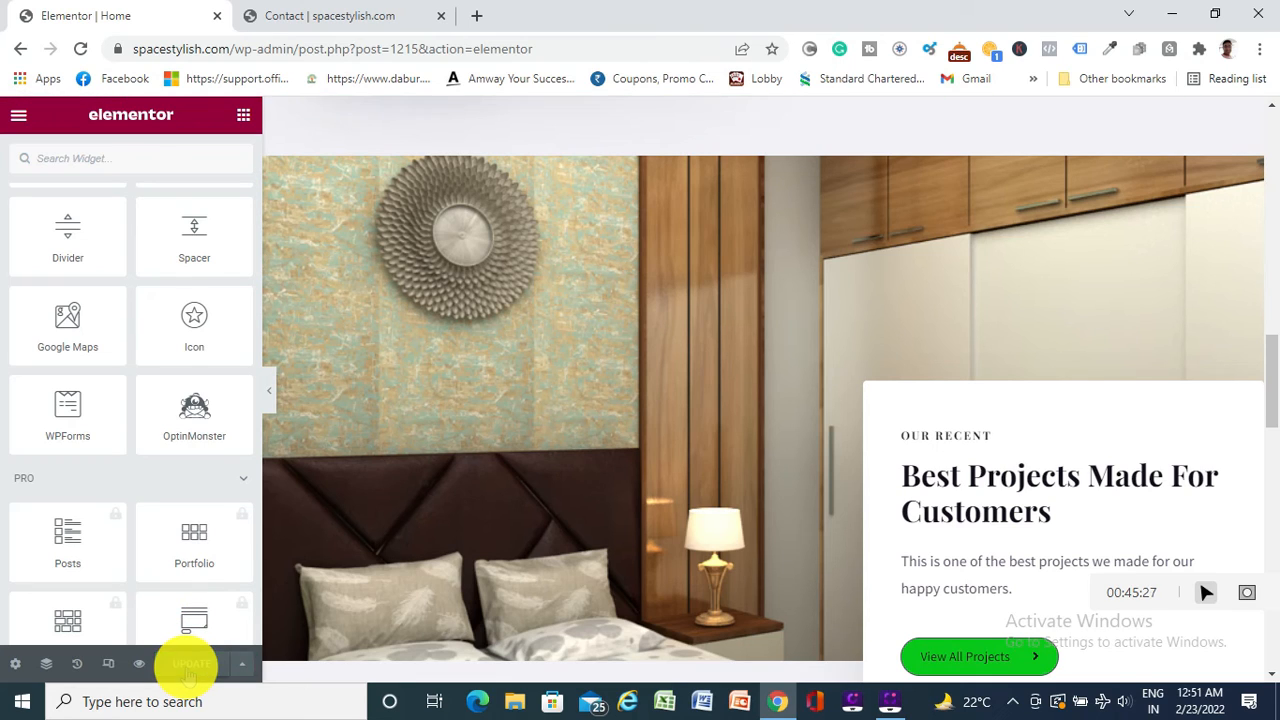
left_click(20, 48)
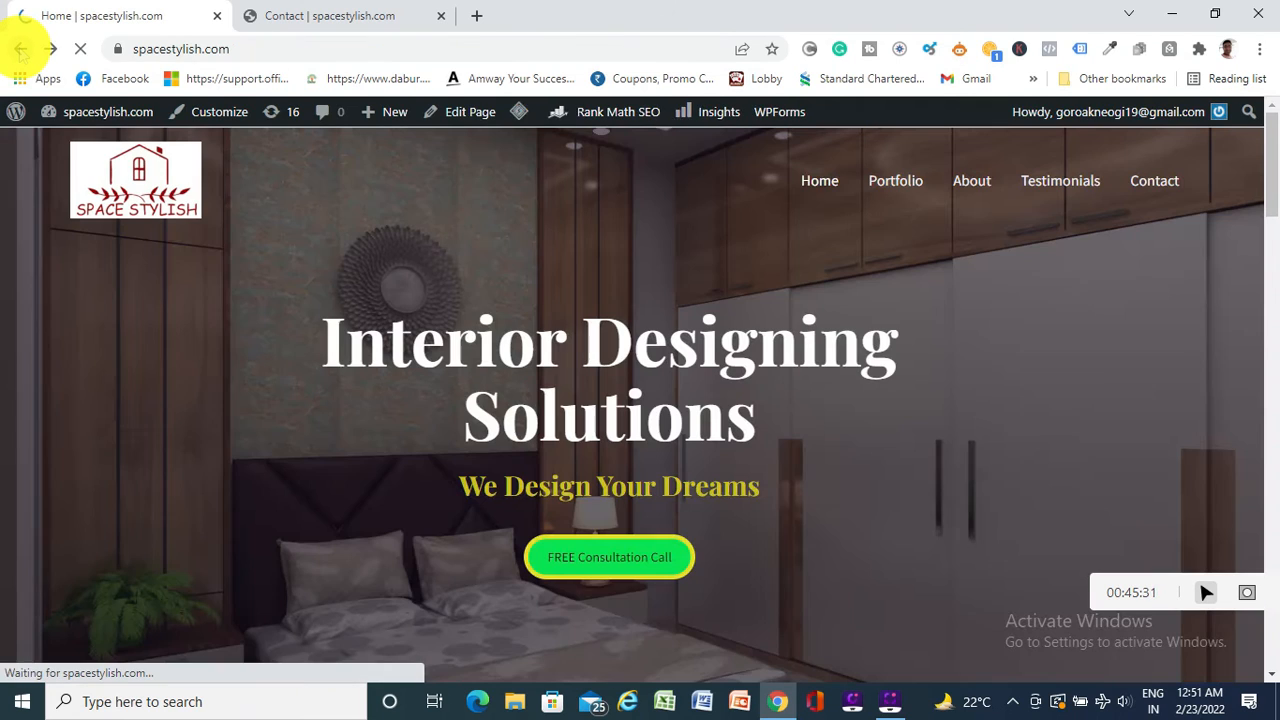
Go to the admin Dashboard and open Appearance > Widgets to view the Main Sidebar area
mouse_move(78, 122)
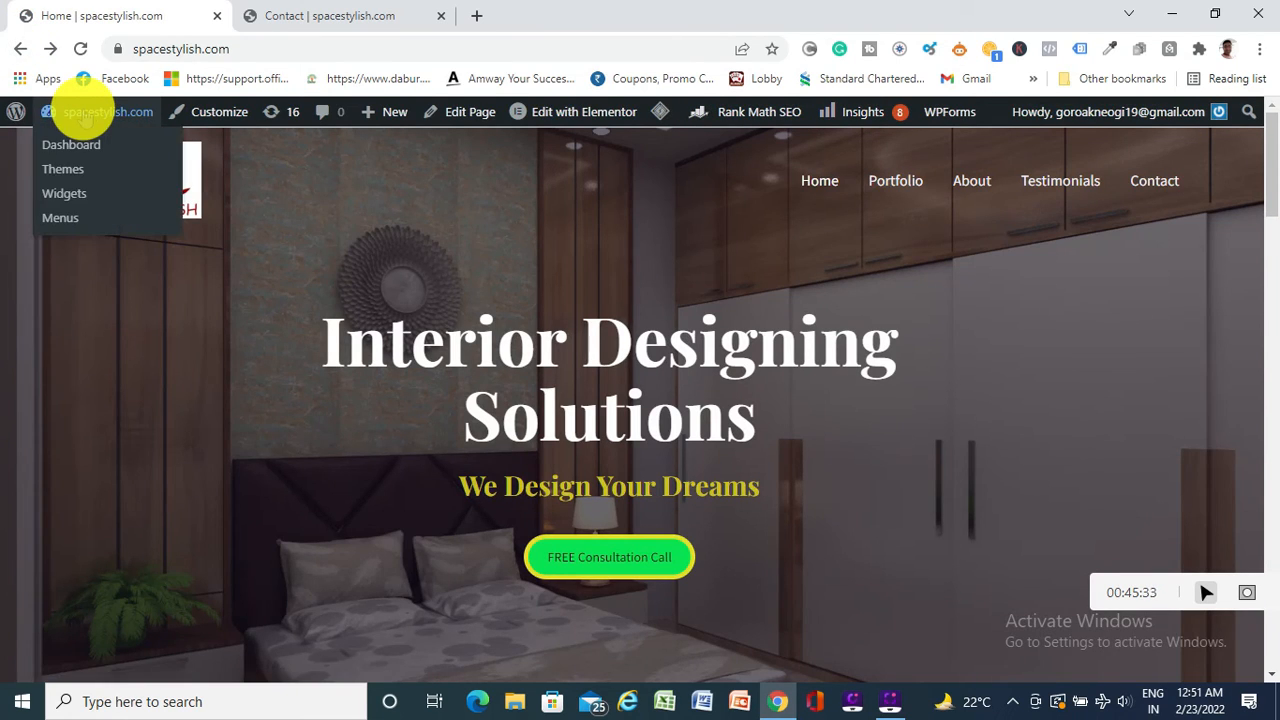
left_click(78, 148)
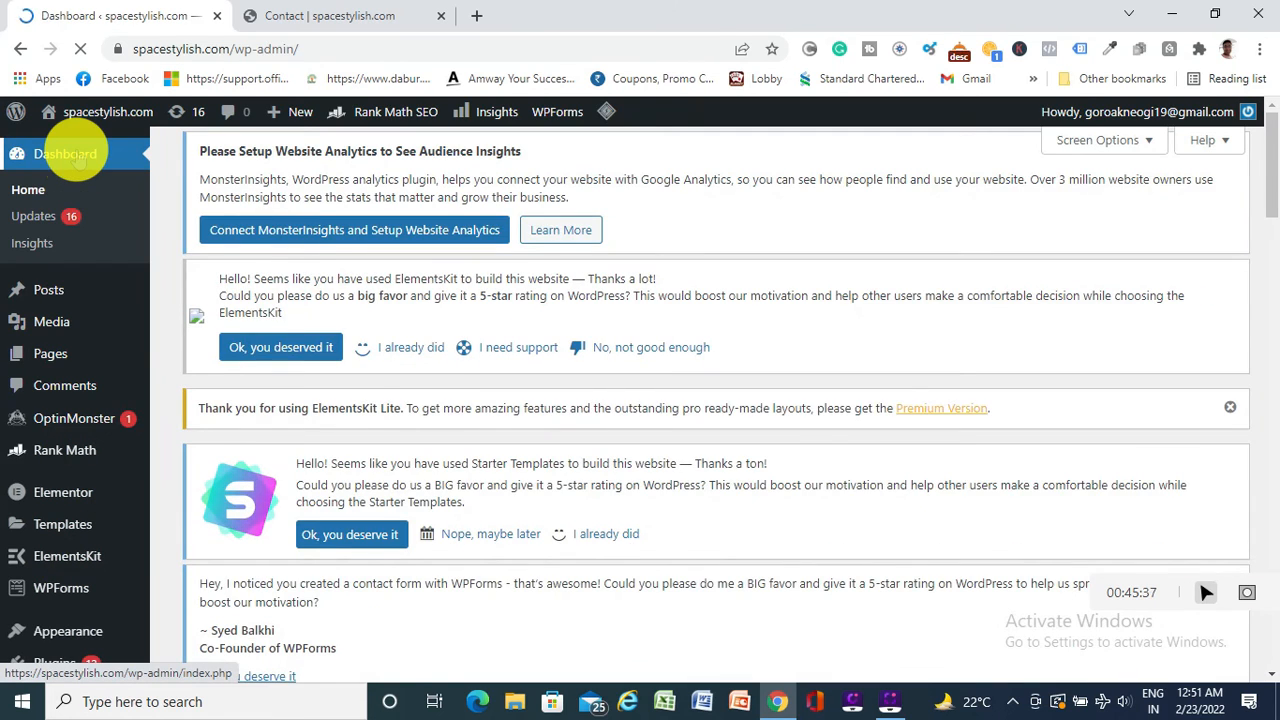
scroll(110, 400, "down", 2)
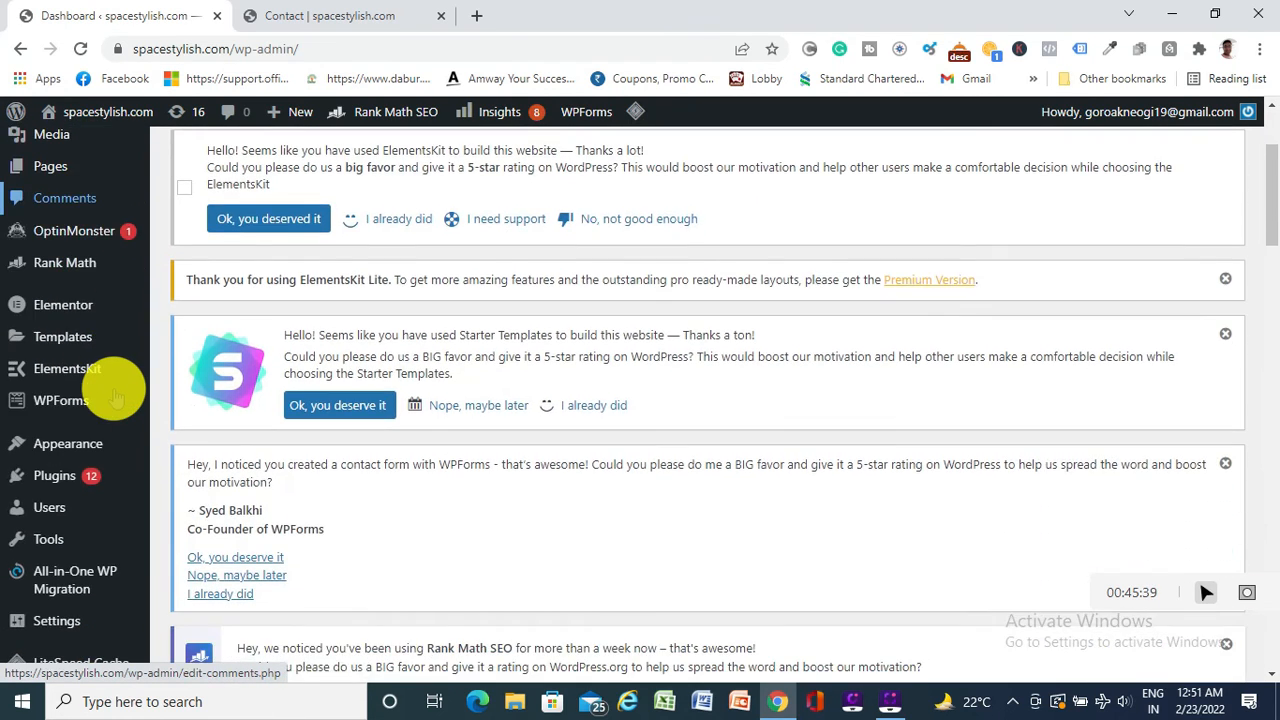
scroll(115, 398, "down", 2)
mouse_move(65, 553)
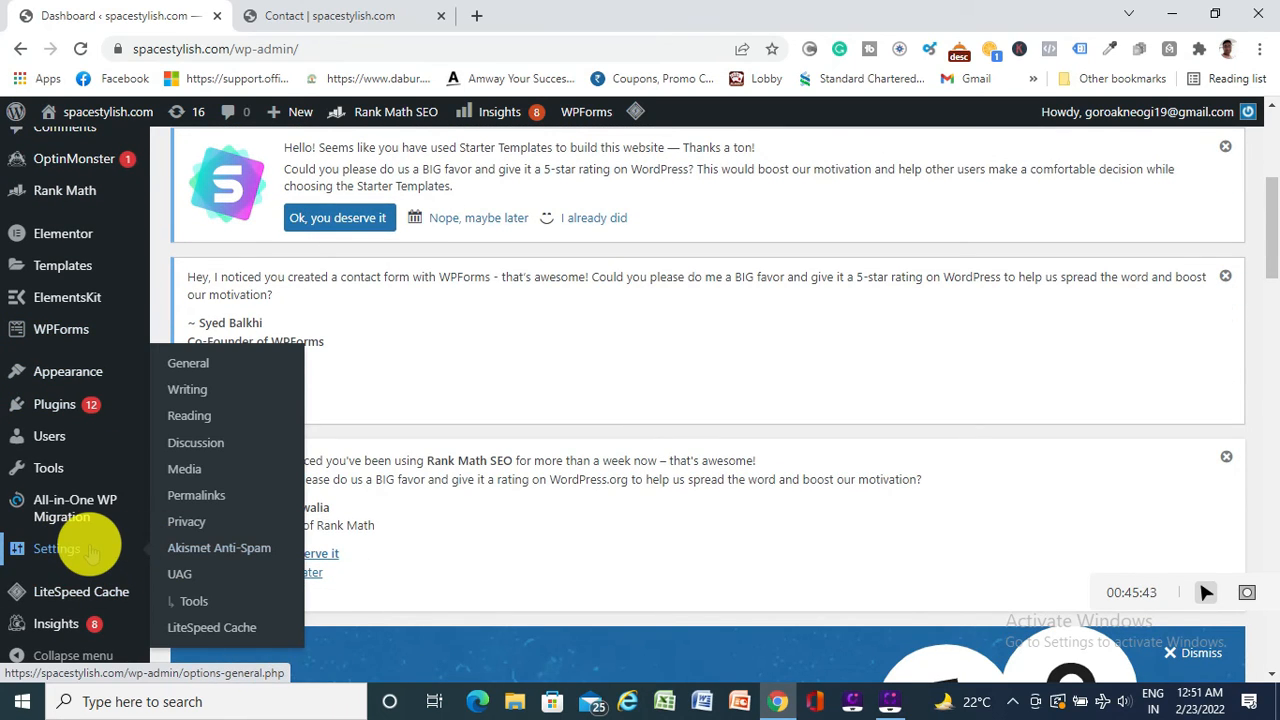
scroll(90, 553, "down", 1)
mouse_move(65, 372)
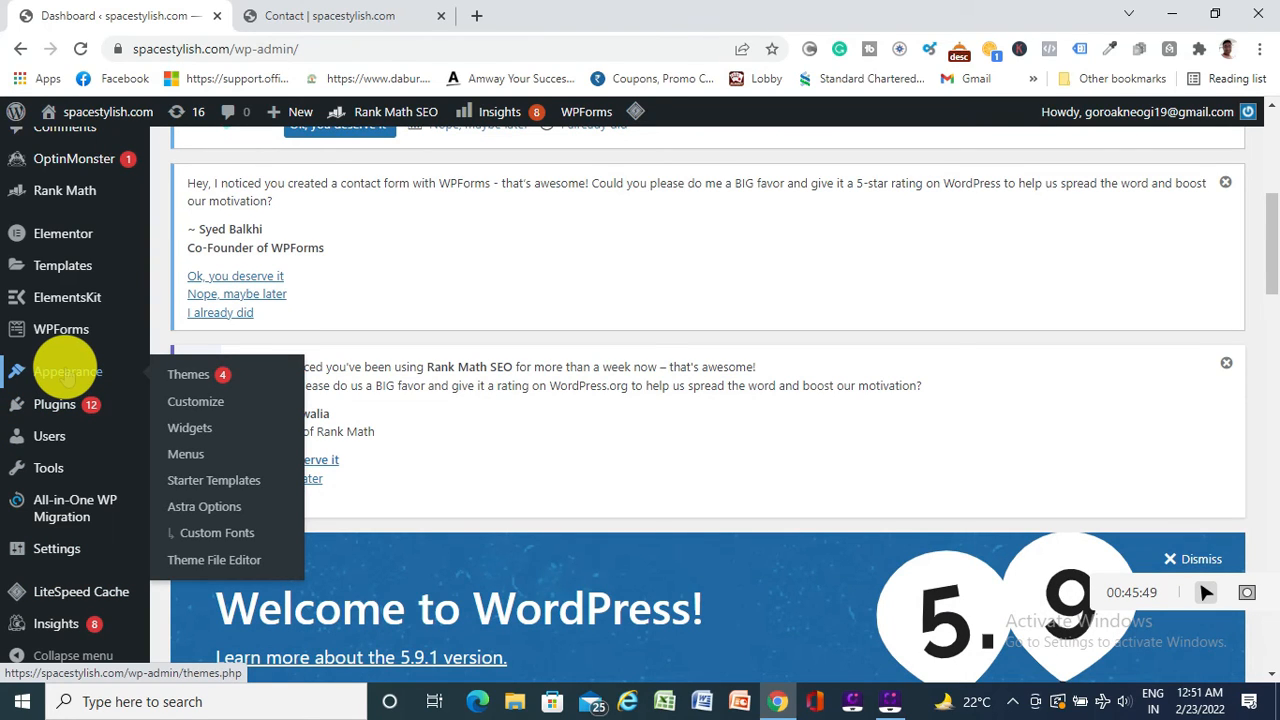
mouse_move(63, 409)
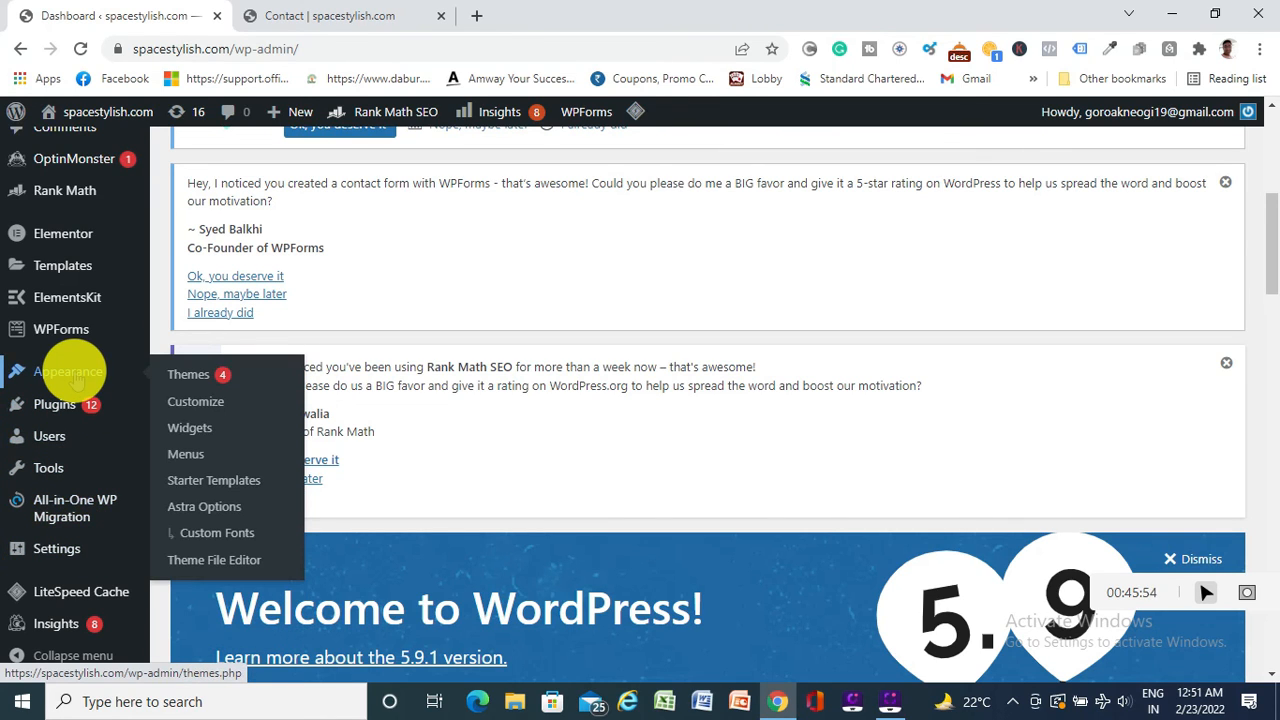
left_click(198, 431)
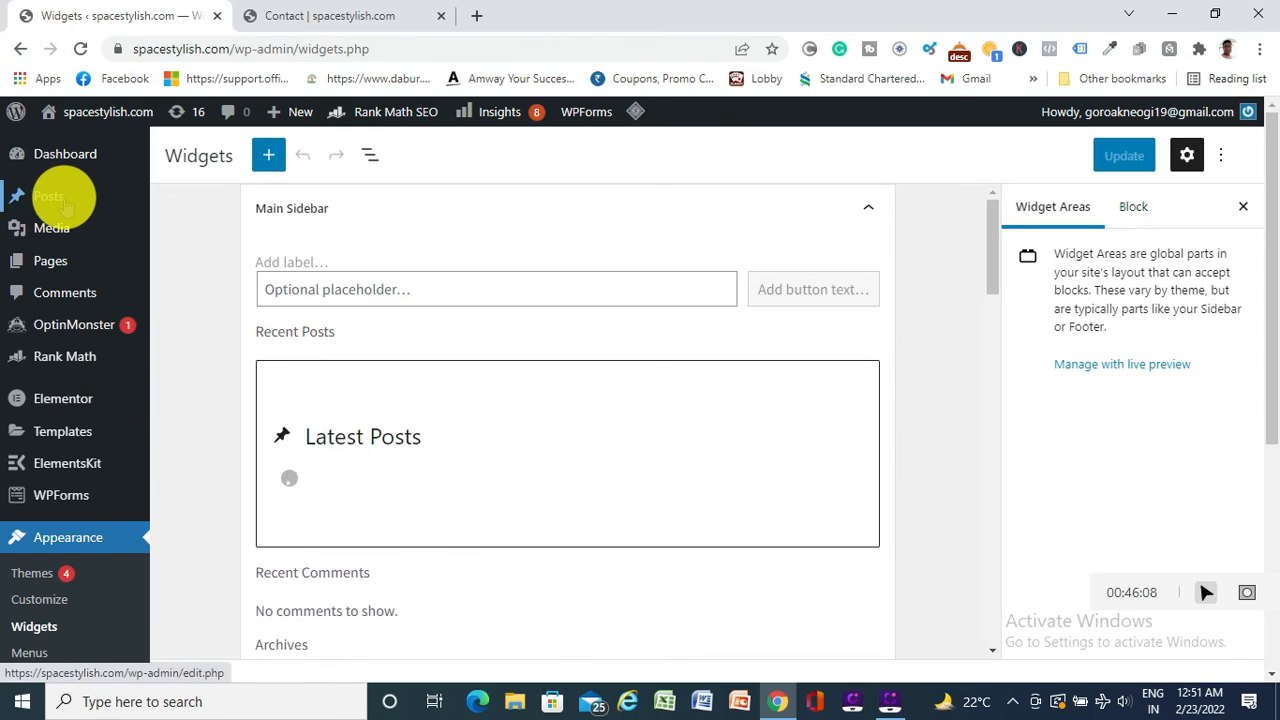
Open the Media library, then ElementsKit's Header Footer page, which starts the onboarding at Sign Up
left_click(60, 236)
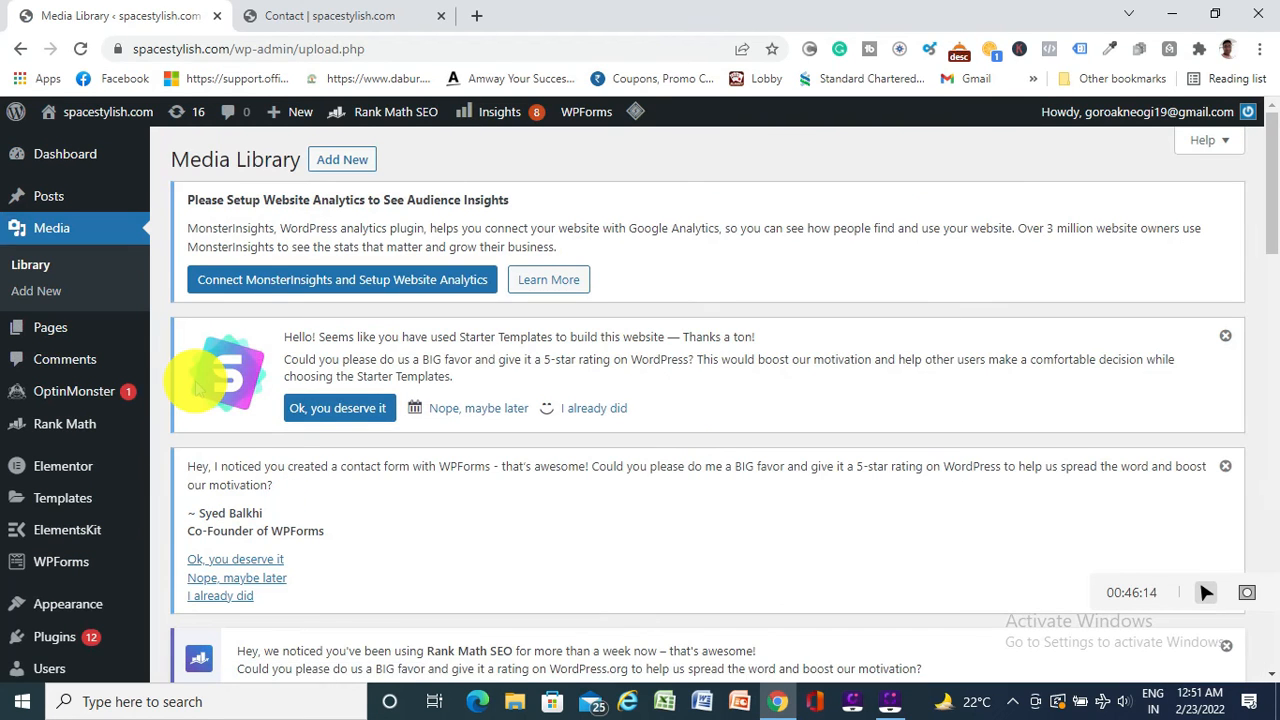
mouse_move(100, 535)
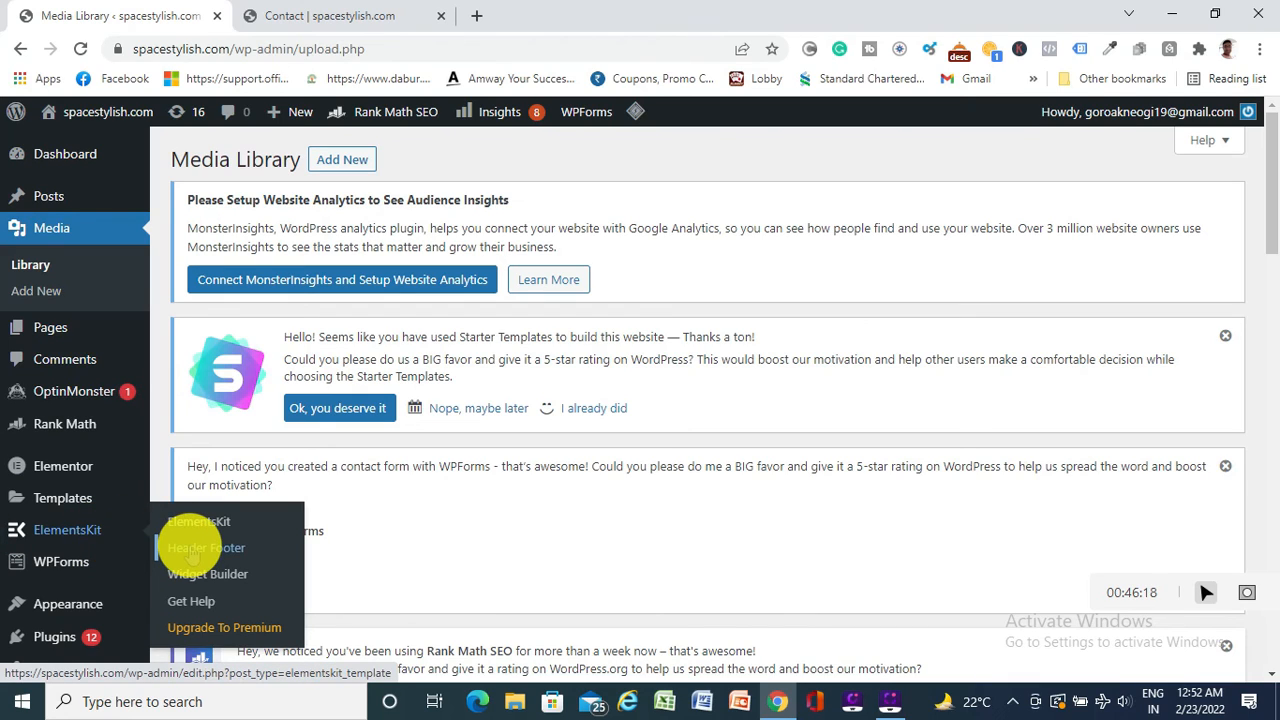
left_click(193, 557)
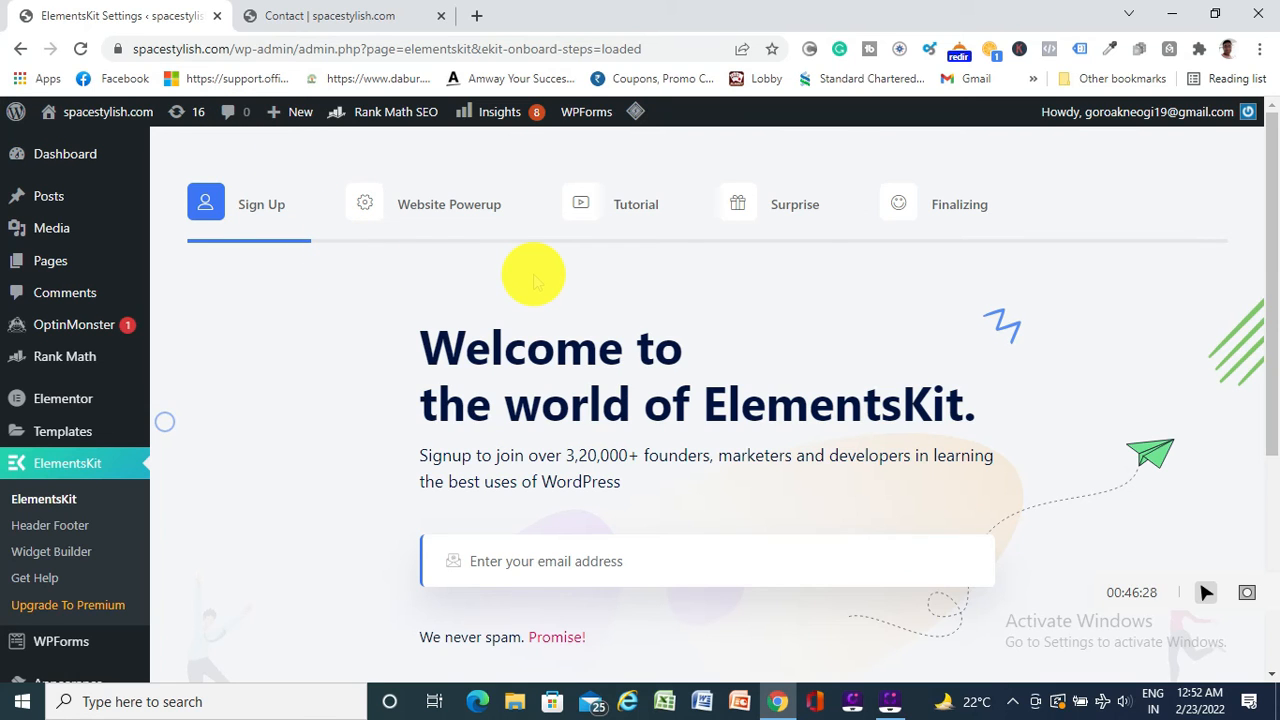
Advance the ElementsKit wizard through Tutorial, Surprise and Finalizing, then save on the Congratulations screen
scroll(533, 280, "down", 2)
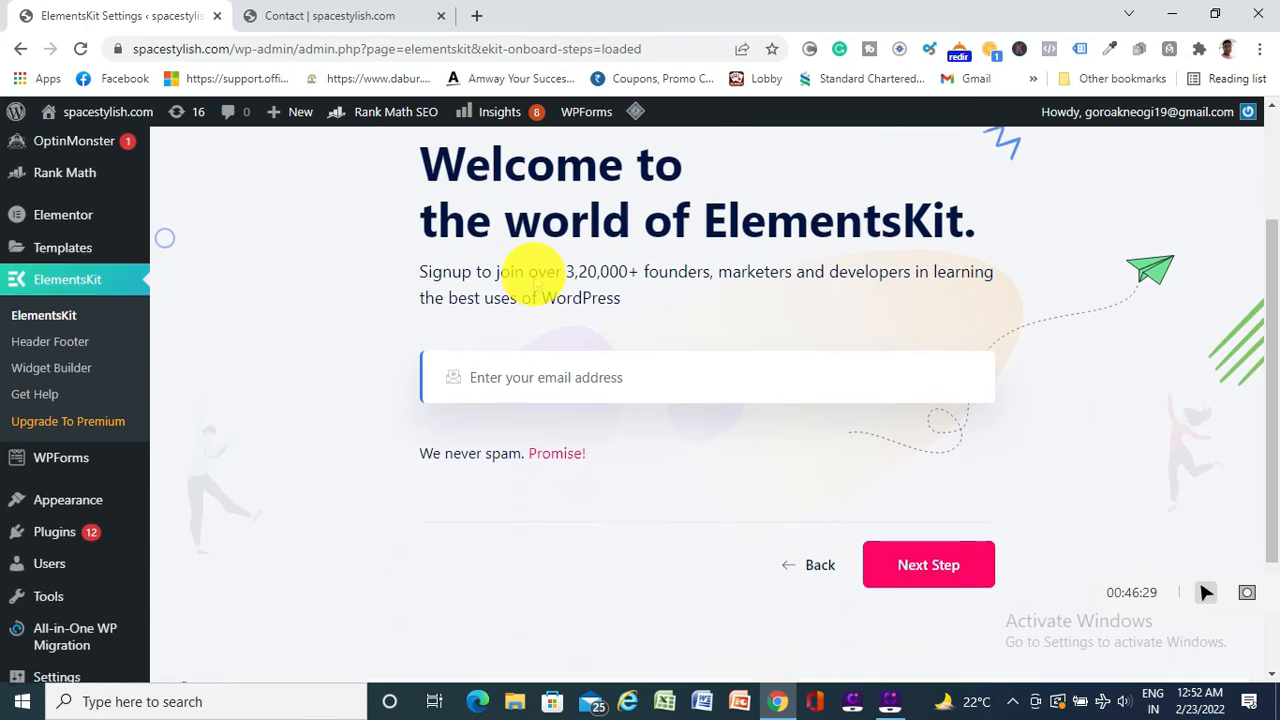
left_click(929, 548)
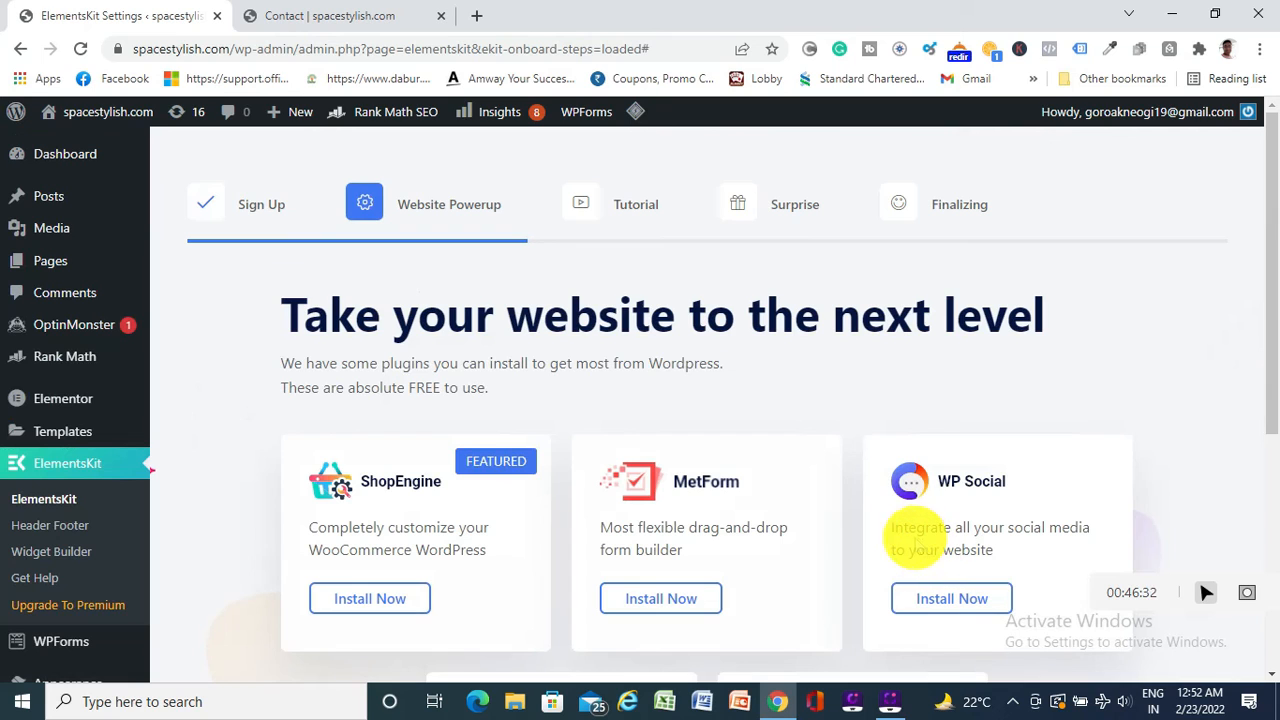
scroll(898, 527, "down", 3)
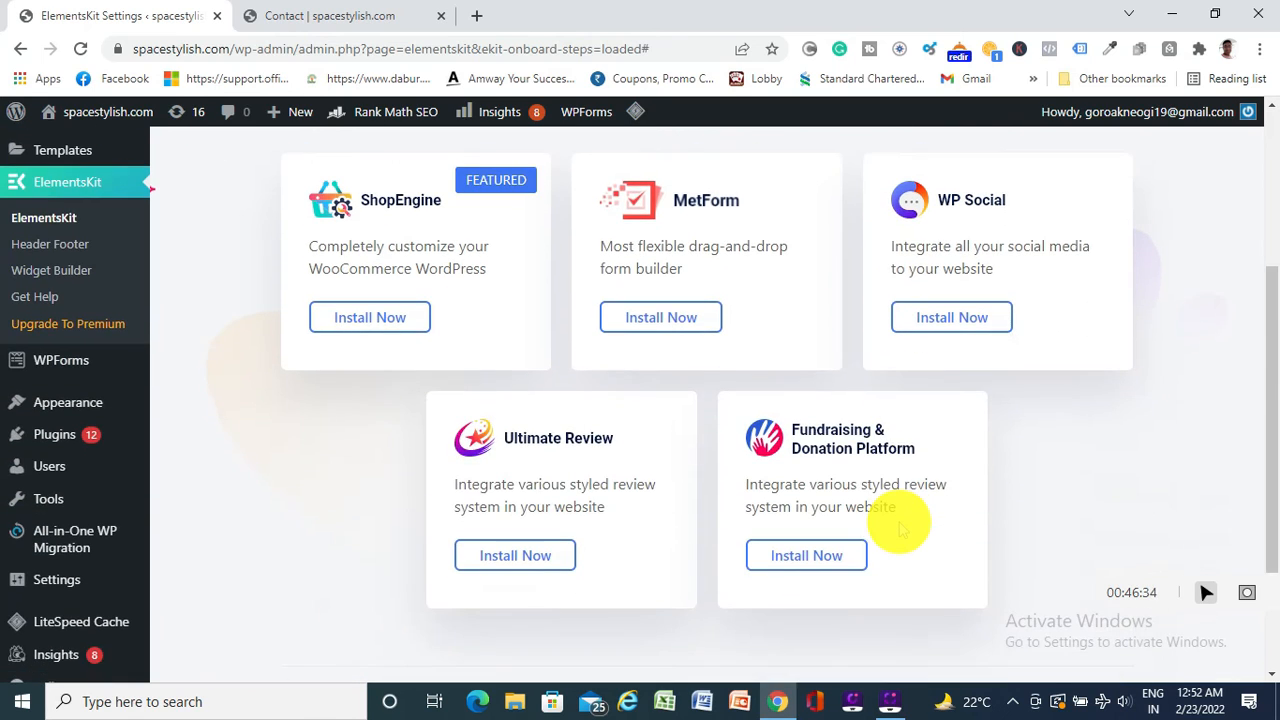
scroll(898, 527, "down", 2)
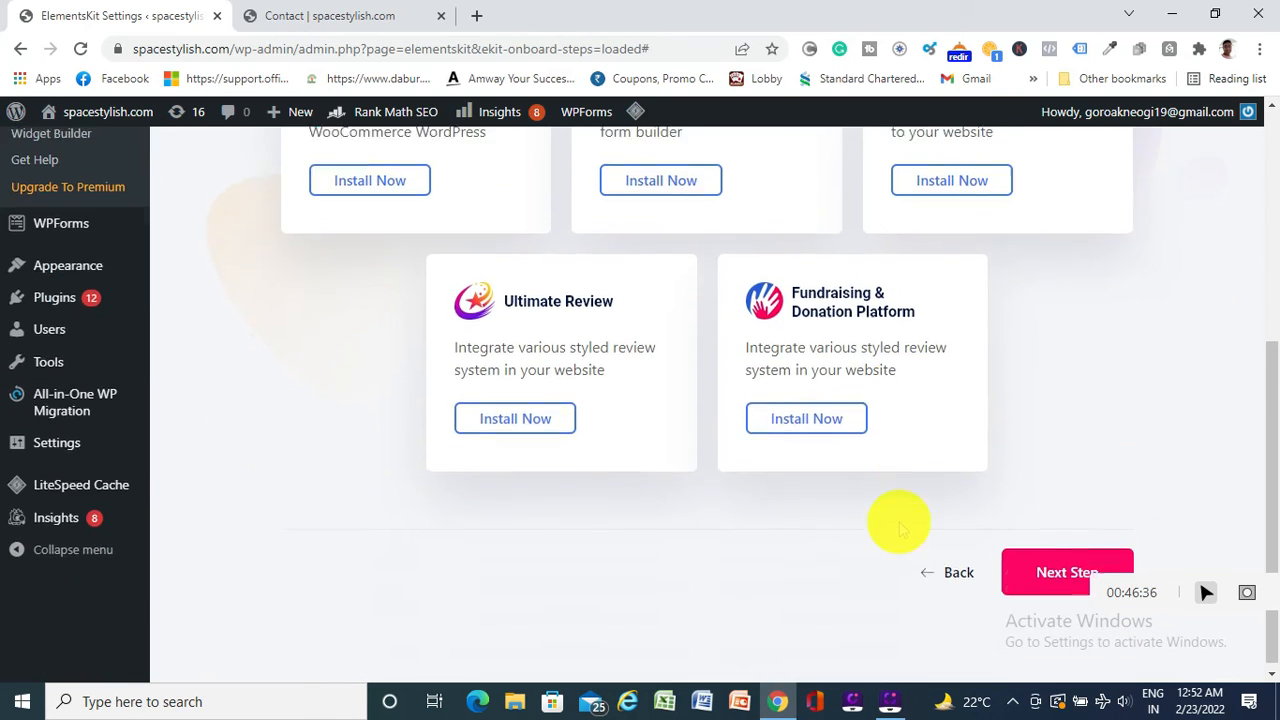
left_click(1049, 571)
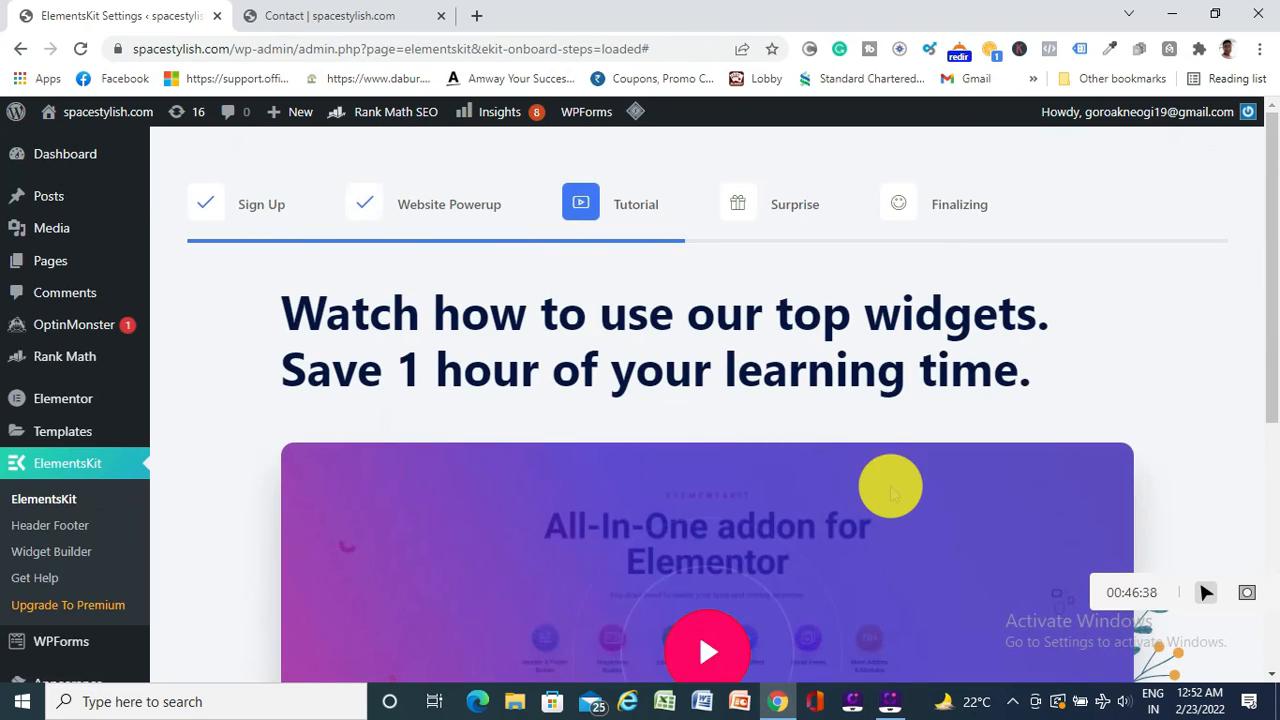
scroll(854, 457, "down", 4)
left_click(1052, 648)
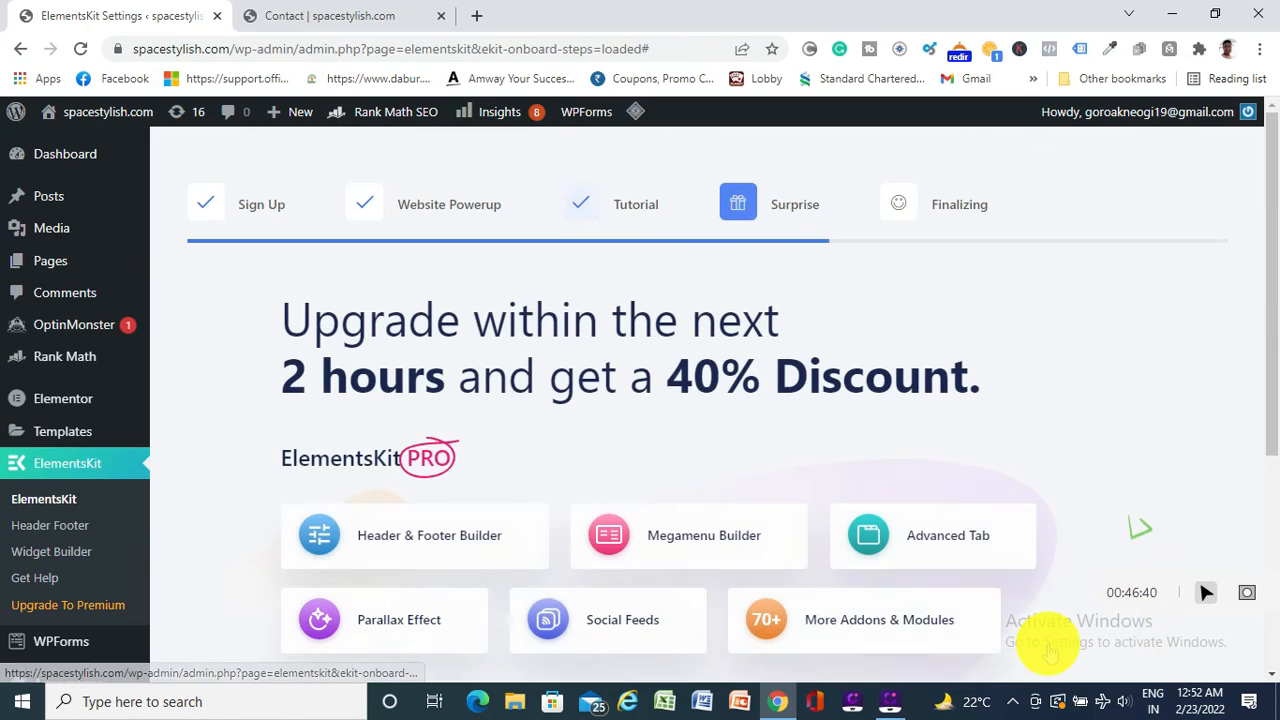
scroll(946, 600, "down", 2)
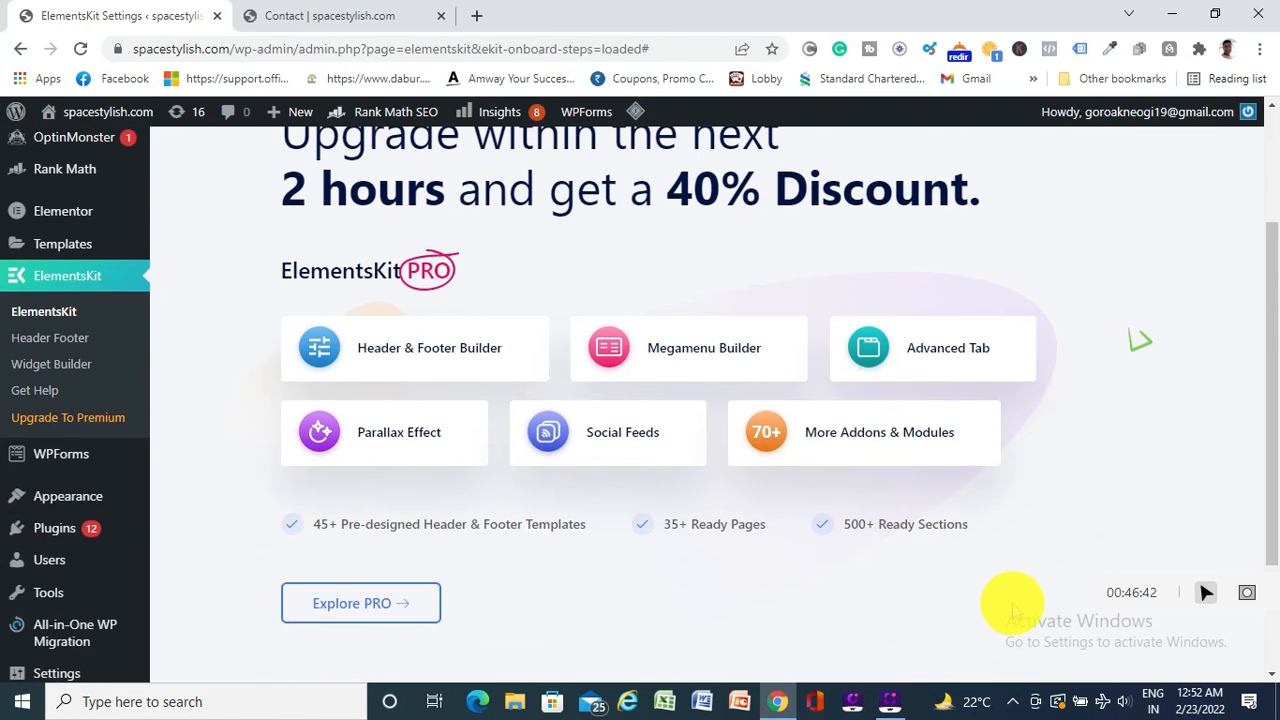
scroll(1014, 600, "down", 2)
left_click(1035, 560)
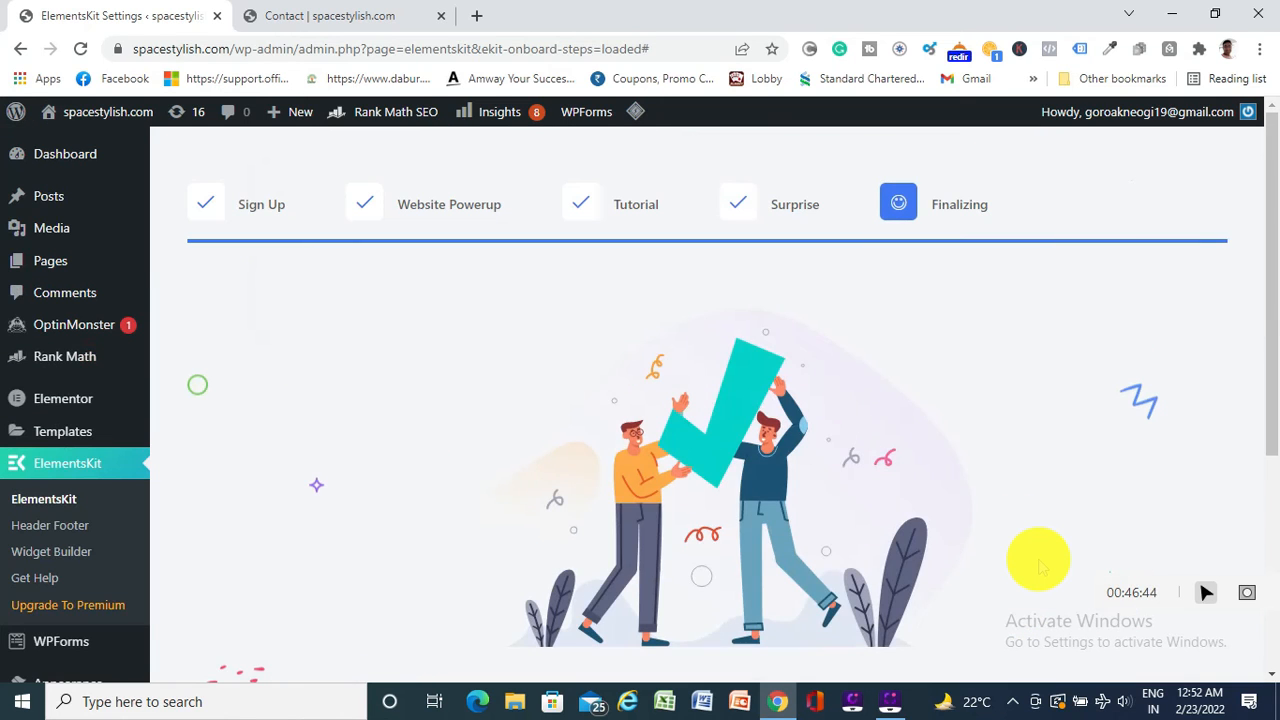
scroll(937, 463, "down", 3)
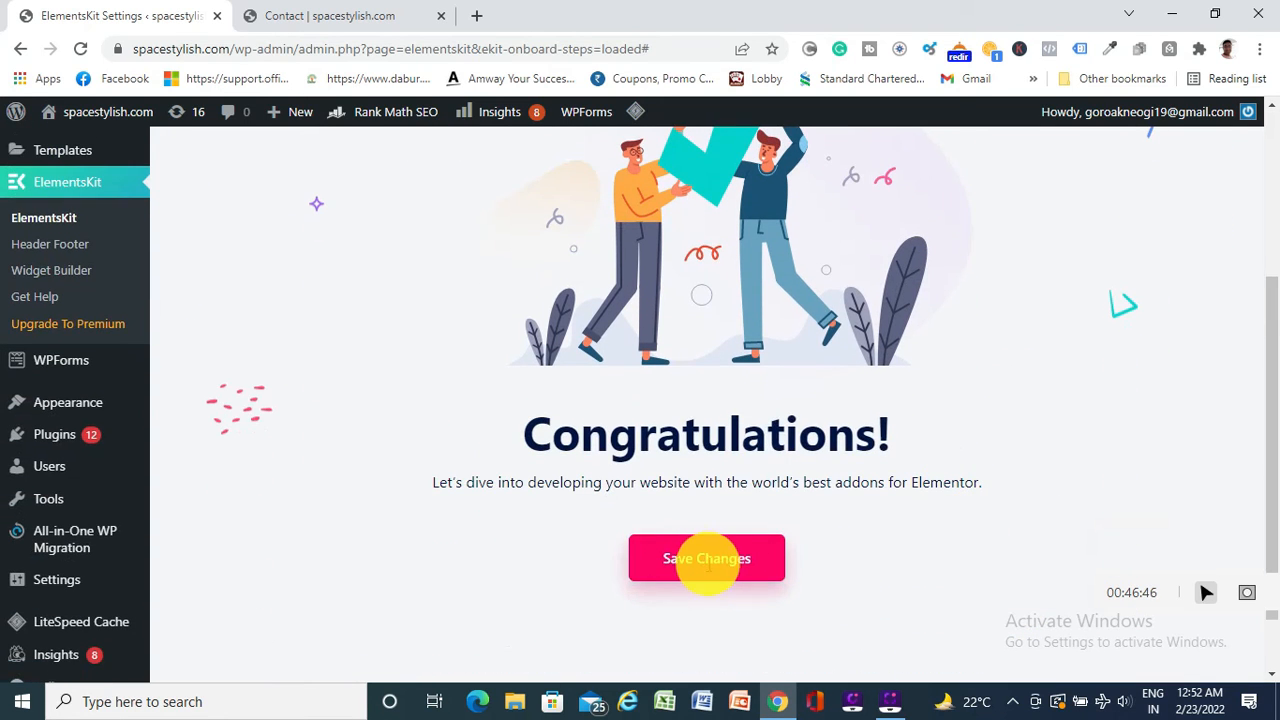
left_click(697, 558)
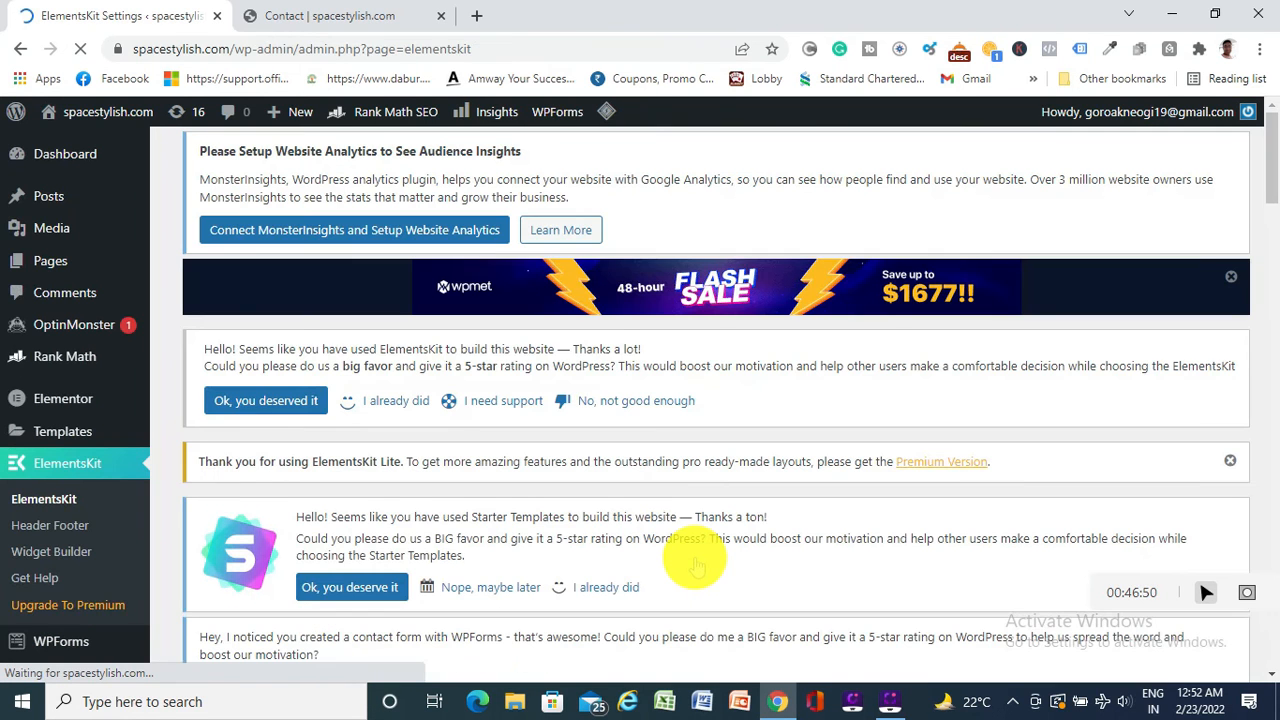
Scroll through the ElementsKit dashboard, then switch to the 'Contact | spacestylish.com' tab
scroll(398, 487, "down", 3)
scroll(392, 489, "down", 4)
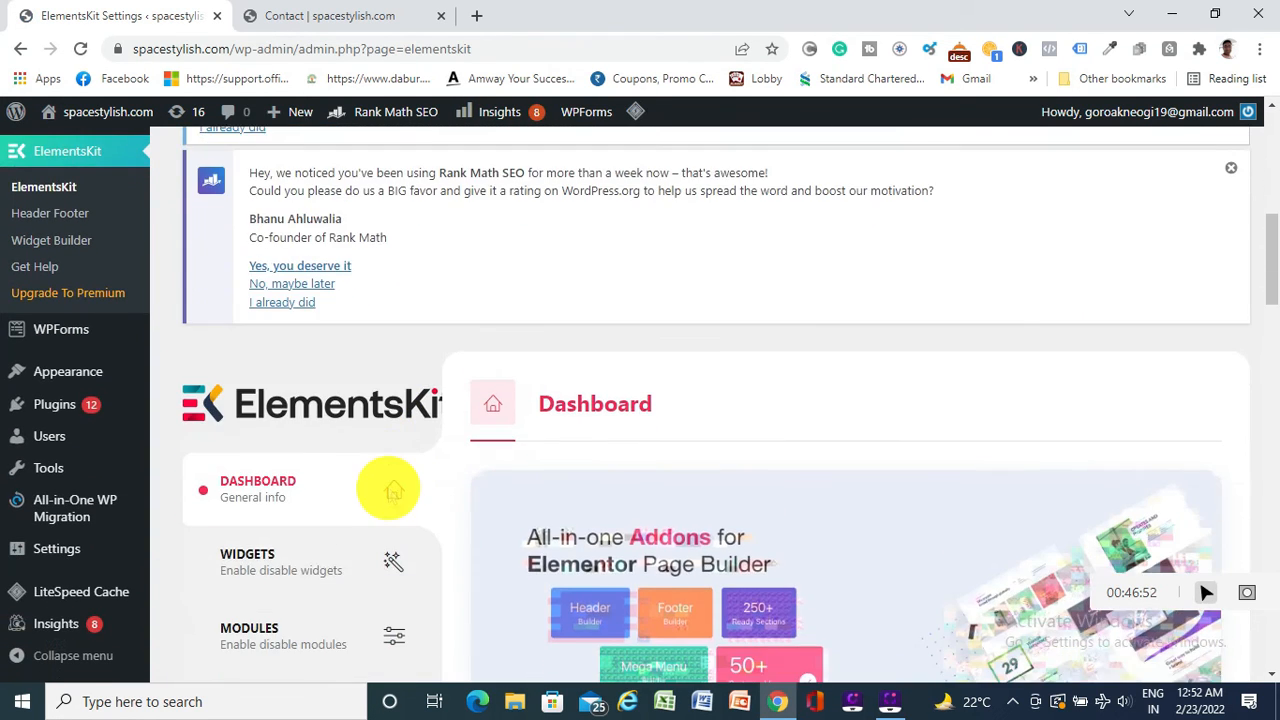
scroll(390, 488, "down", 5)
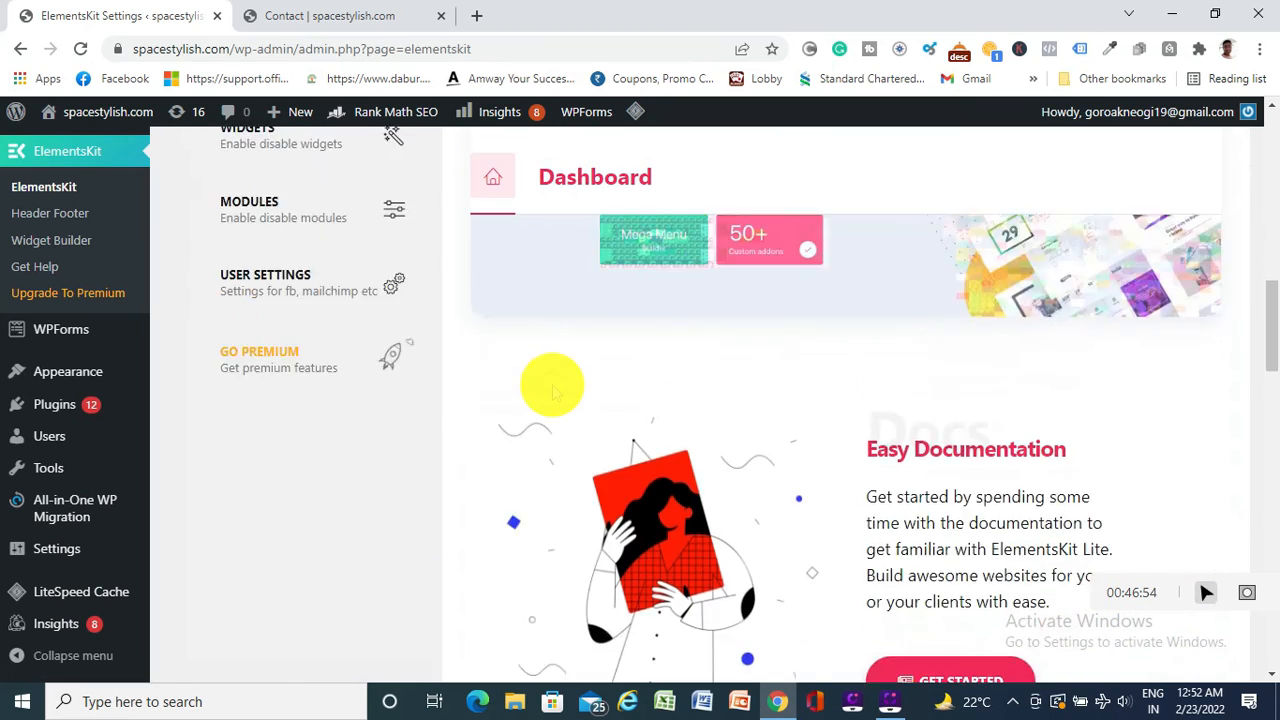
scroll(552, 385, "down", 6)
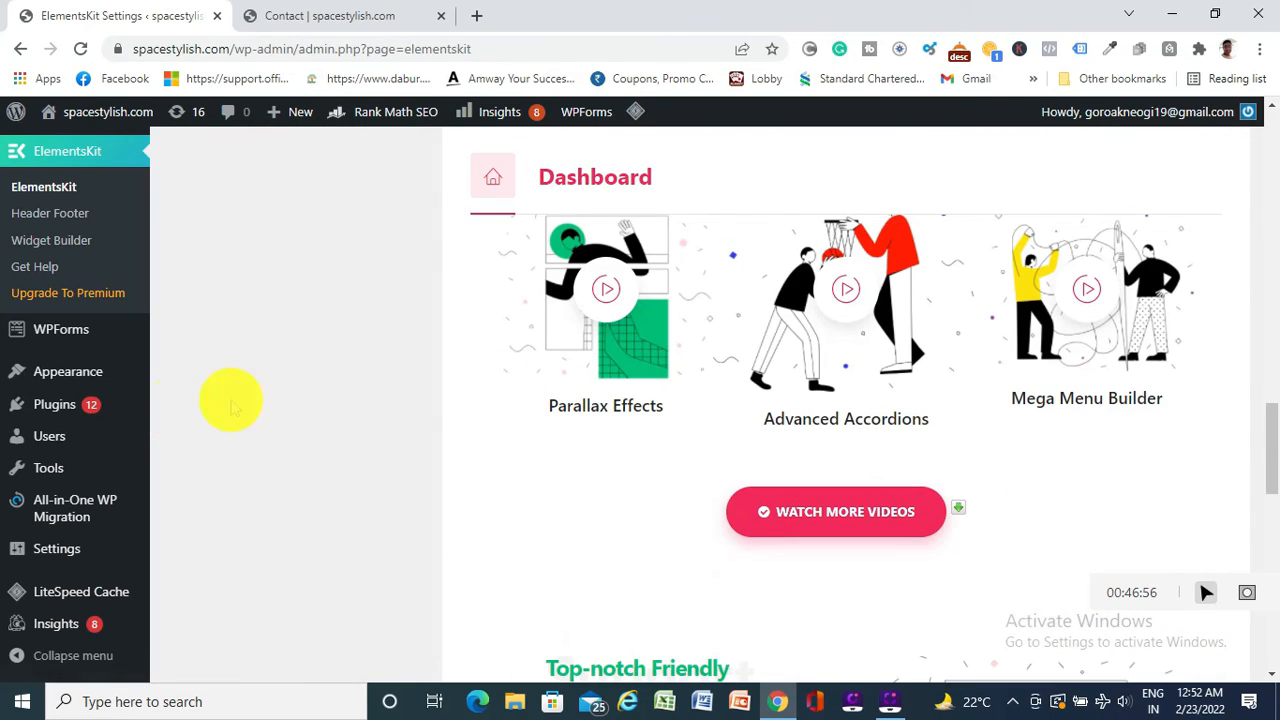
scroll(203, 346, "up", 3)
scroll(441, 355, "up", 2)
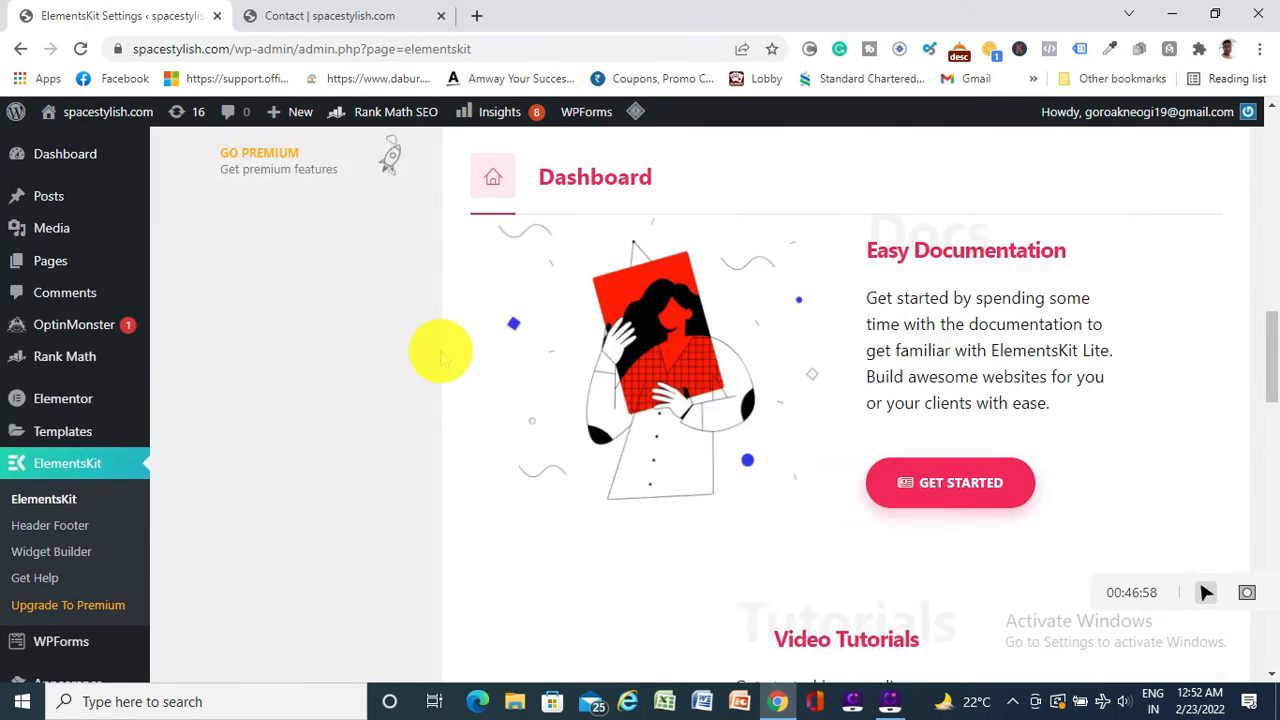
scroll(520, 370, "up", 4)
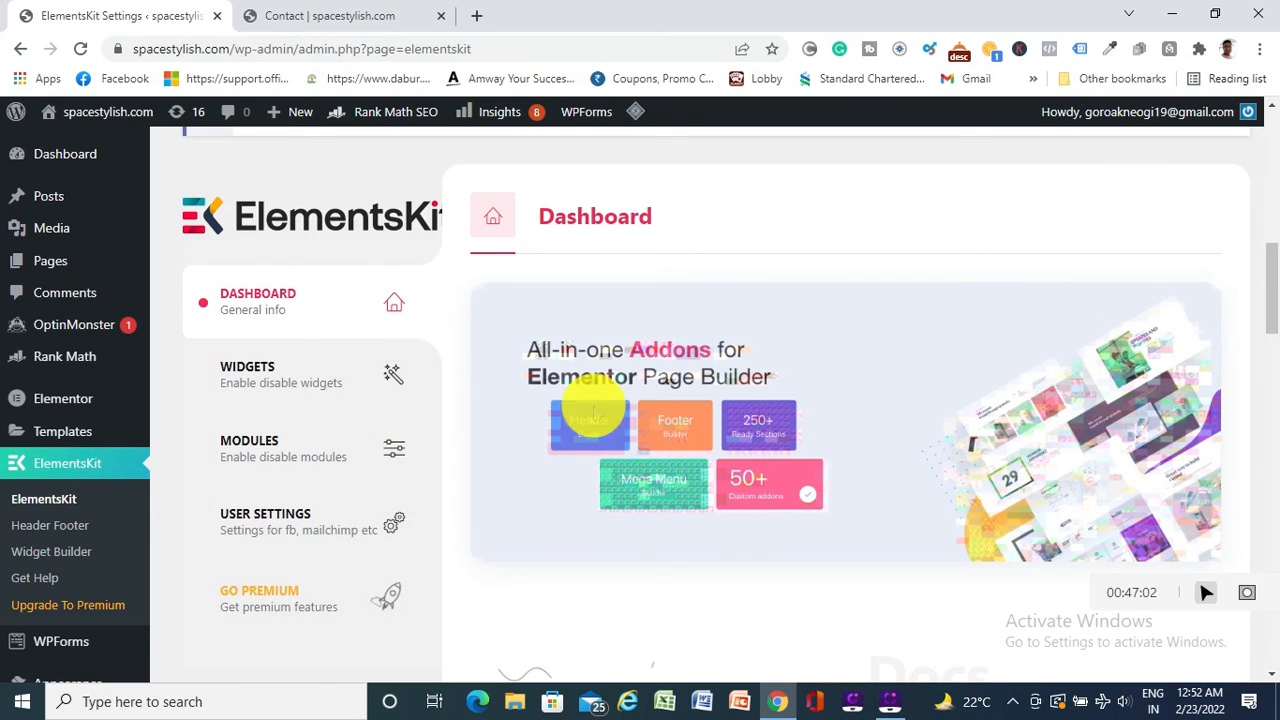
mouse_move(60, 398)
scroll(240, 390, "up", 5)
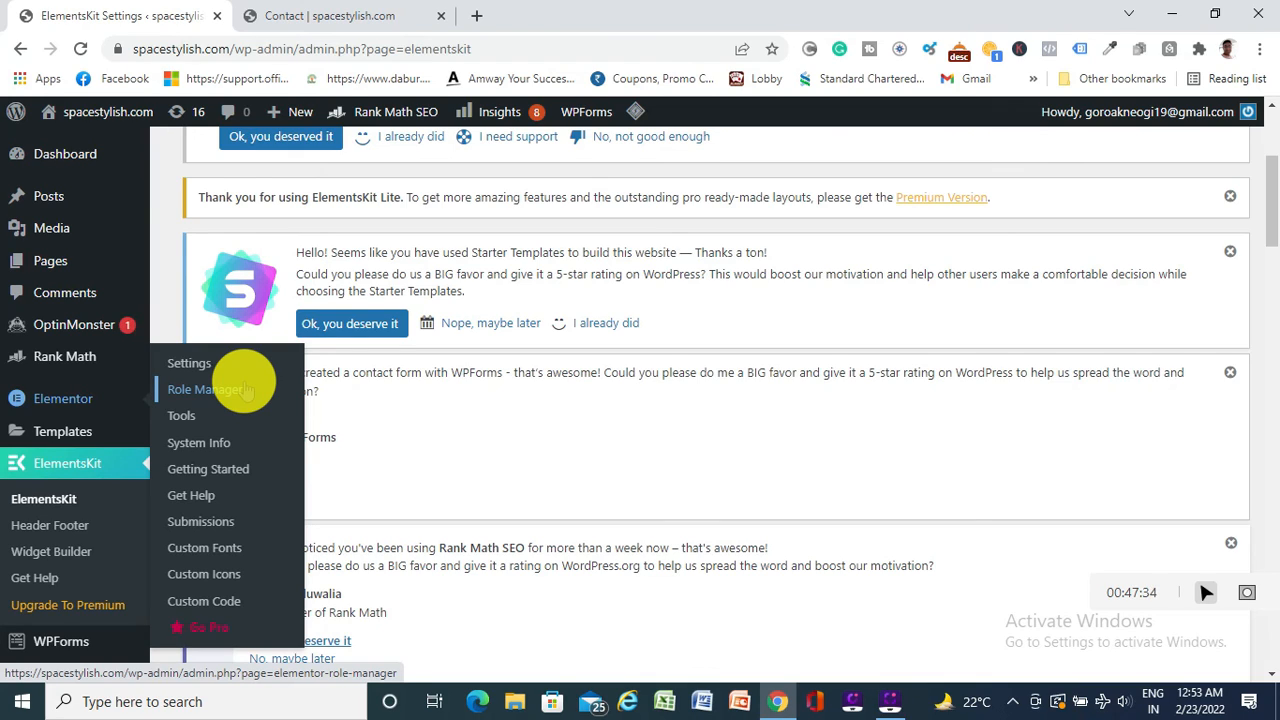
left_click(311, 16)
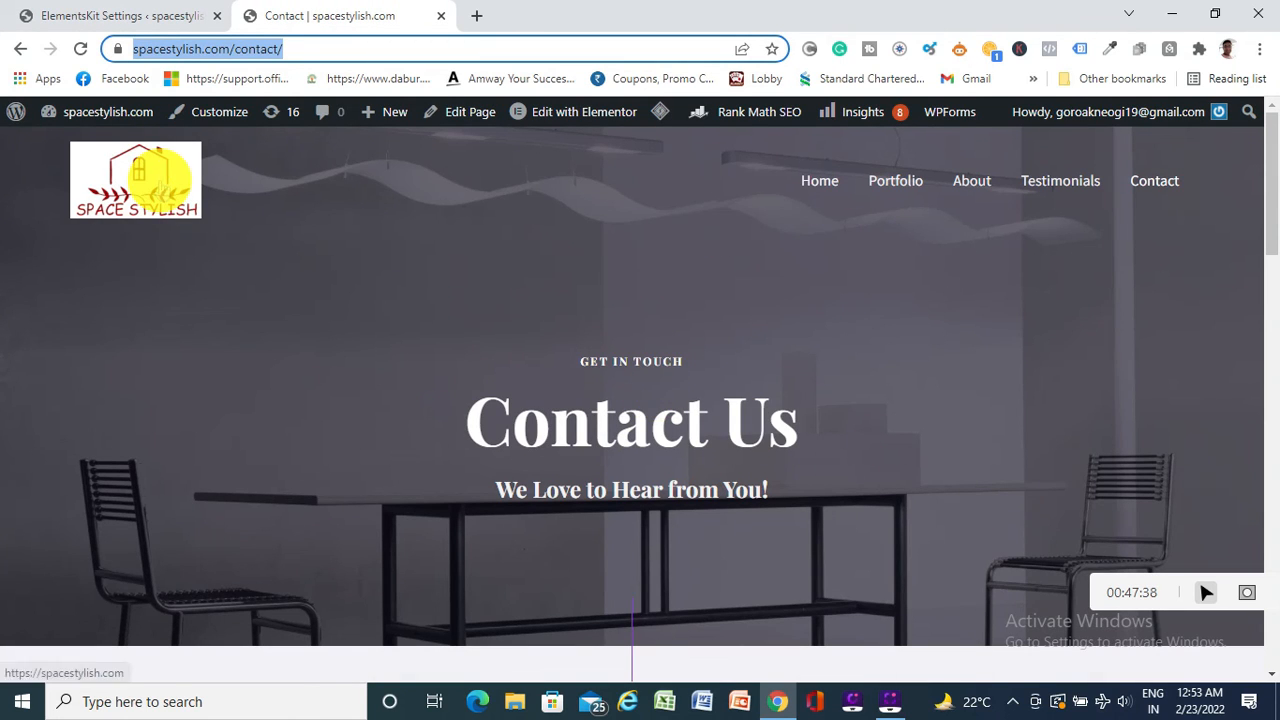
Check the live Contact page down to its footer, then return to the ElementsKit Settings tab
scroll(686, 429, "down", 15)
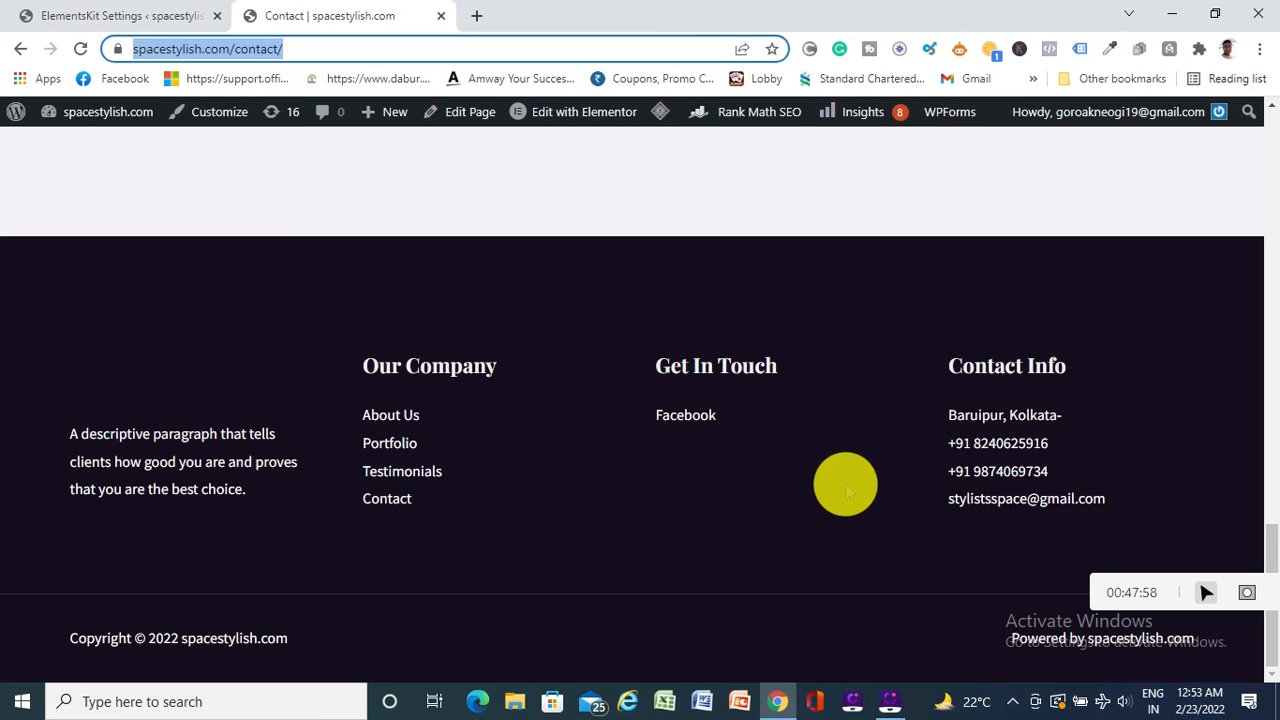
scroll(554, 563, "up", 8)
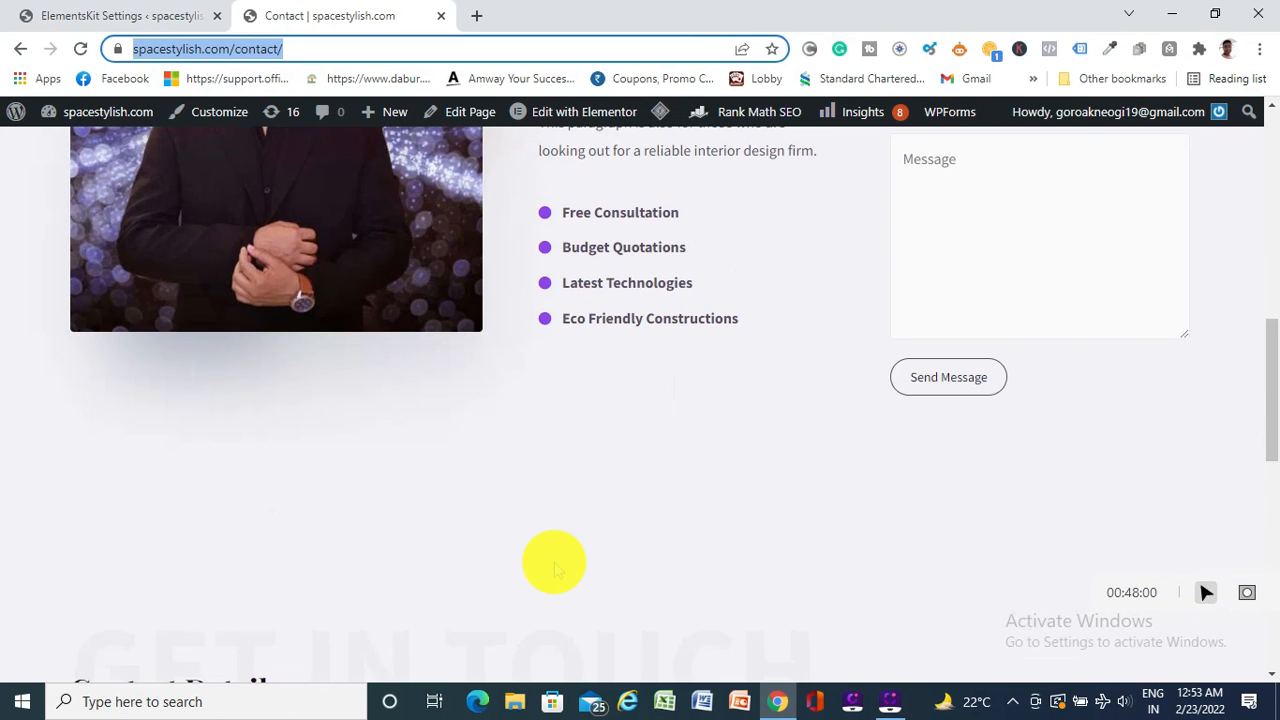
scroll(556, 569, "up", 6)
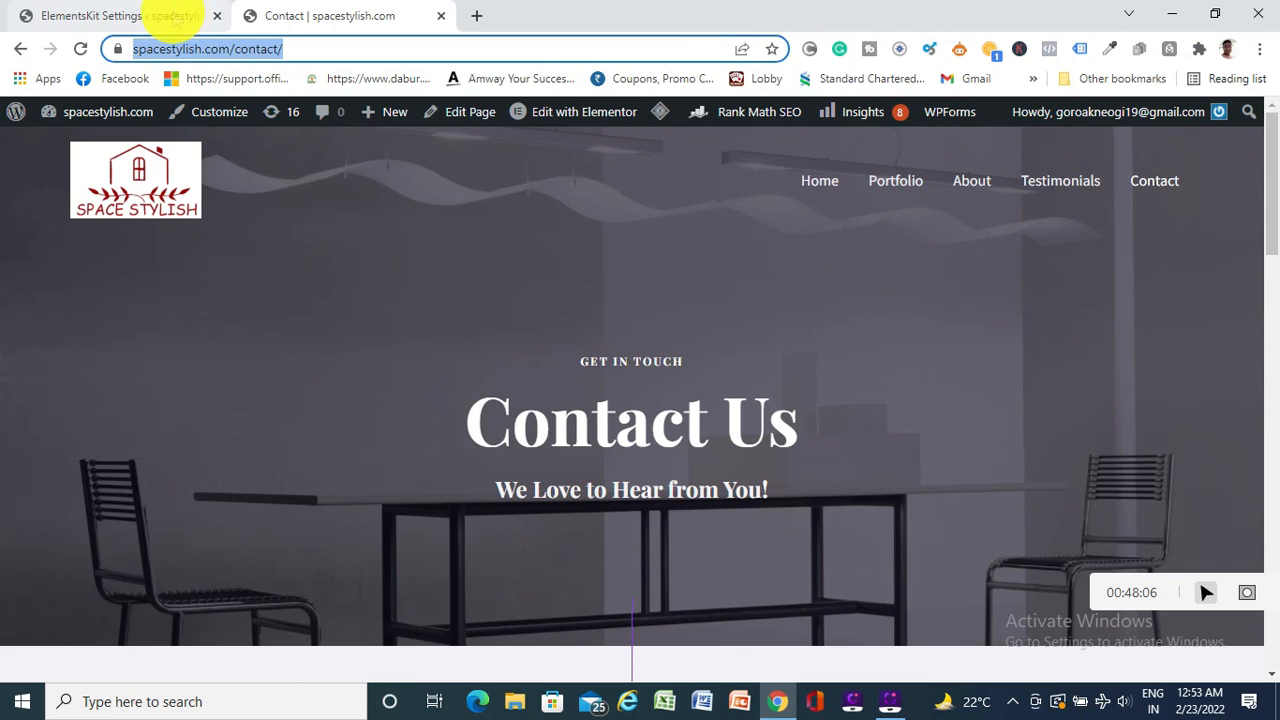
left_click(172, 18)
scroll(465, 255, "up", 3)
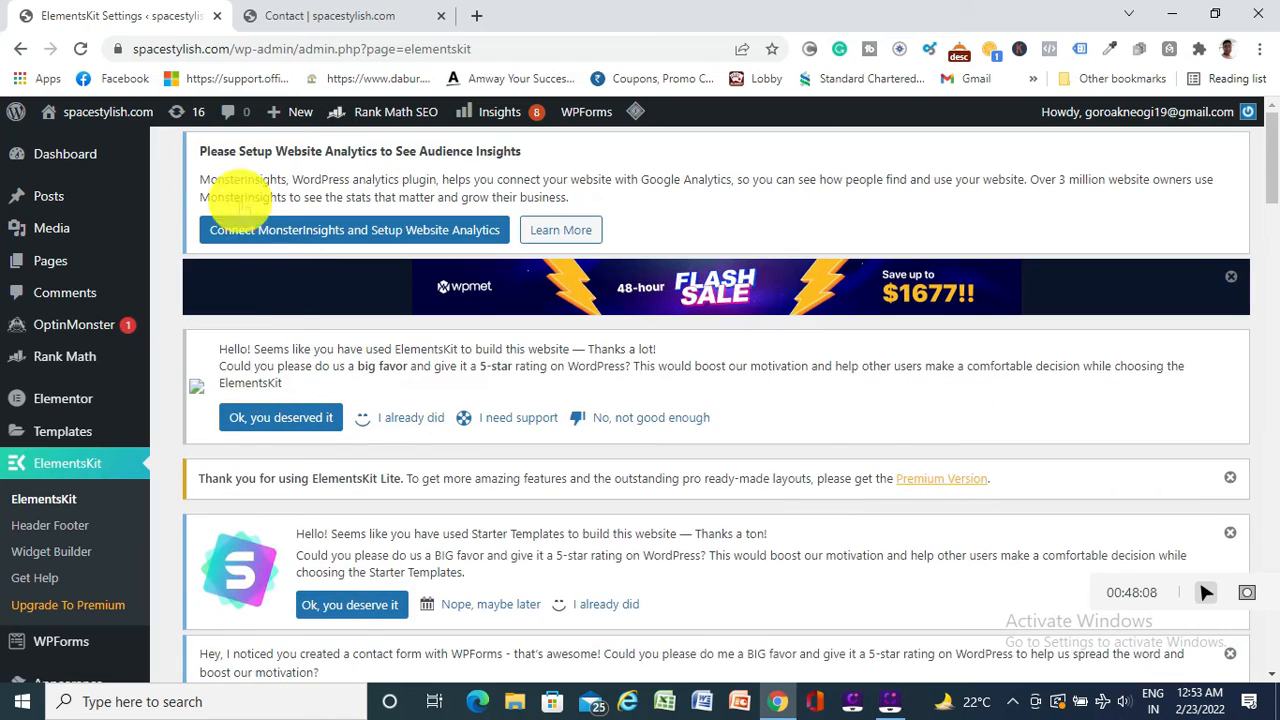
Visit the live site, then browse the Portfolio page's 'Project Sites' Living Room gallery
left_click(86, 143)
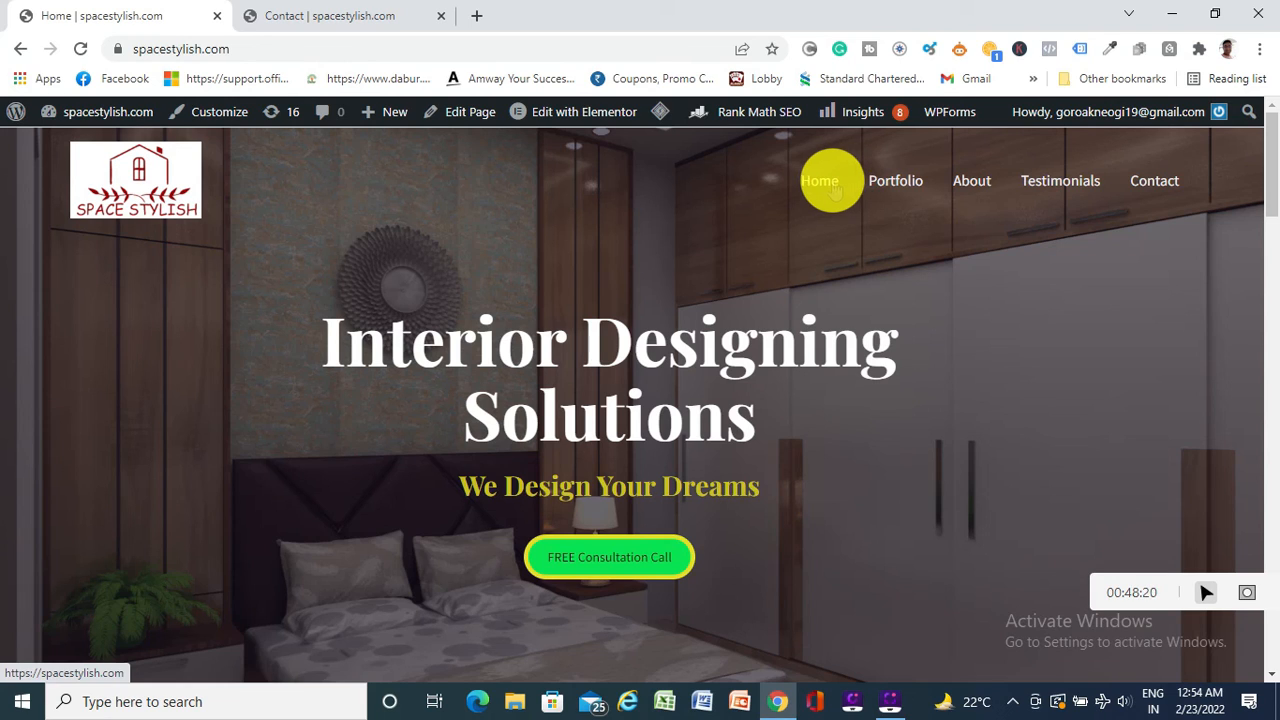
mouse_move(567, 120)
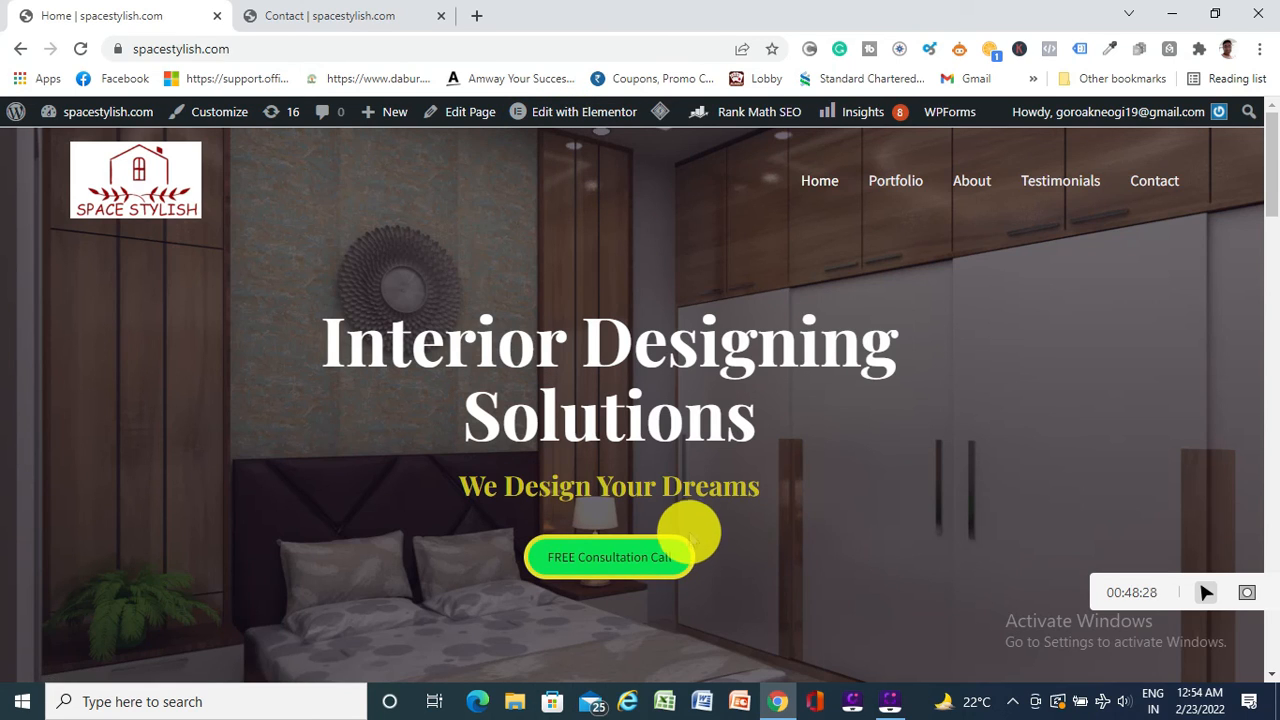
left_click(901, 190)
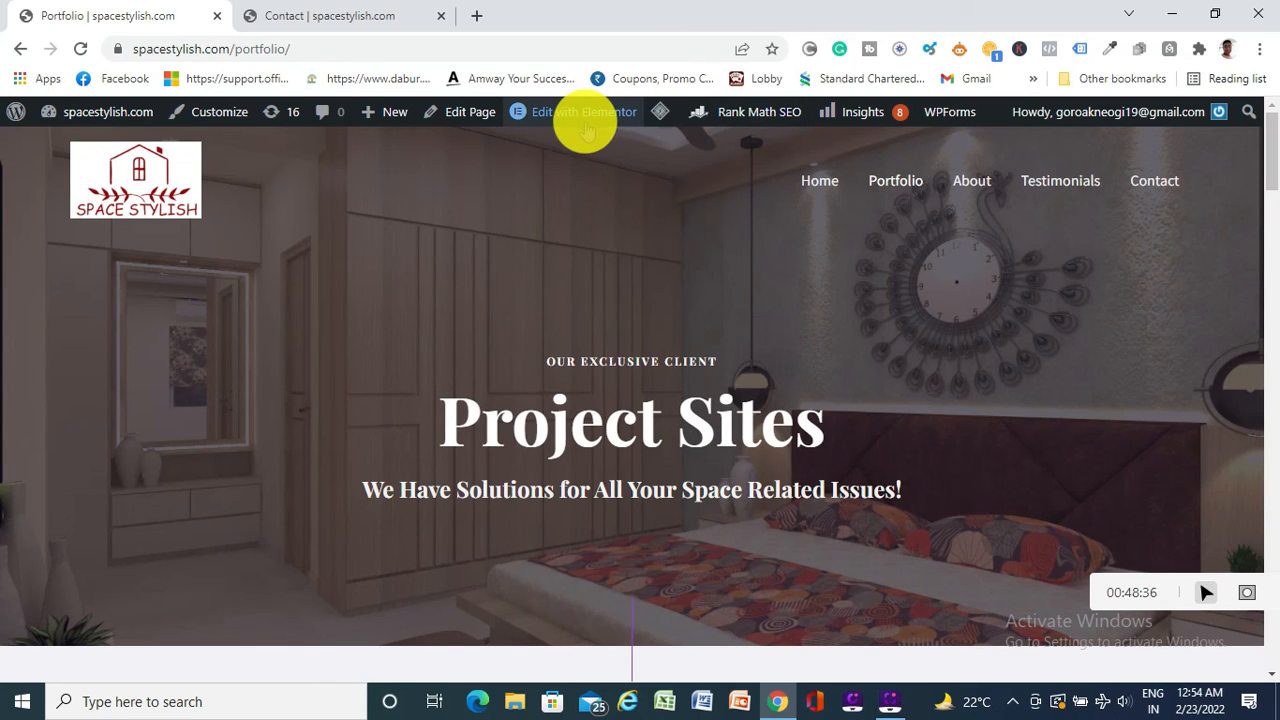
mouse_move(578, 128)
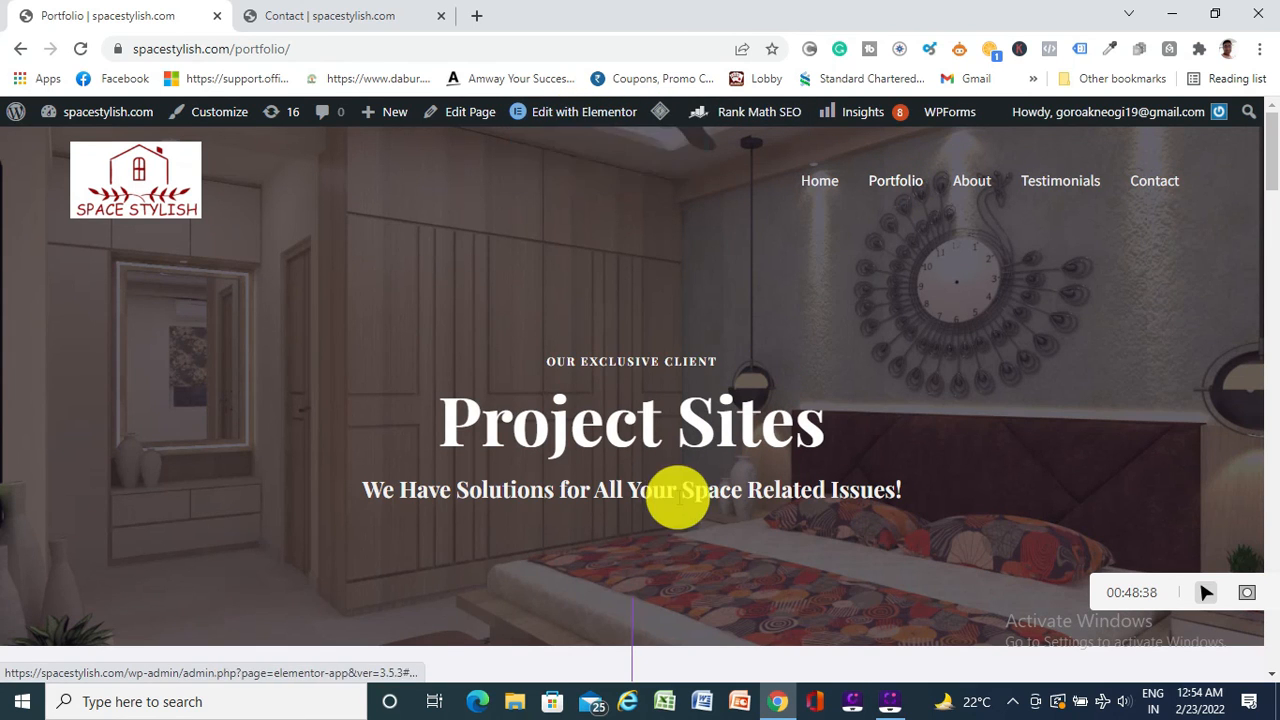
scroll(677, 500, "down", 15)
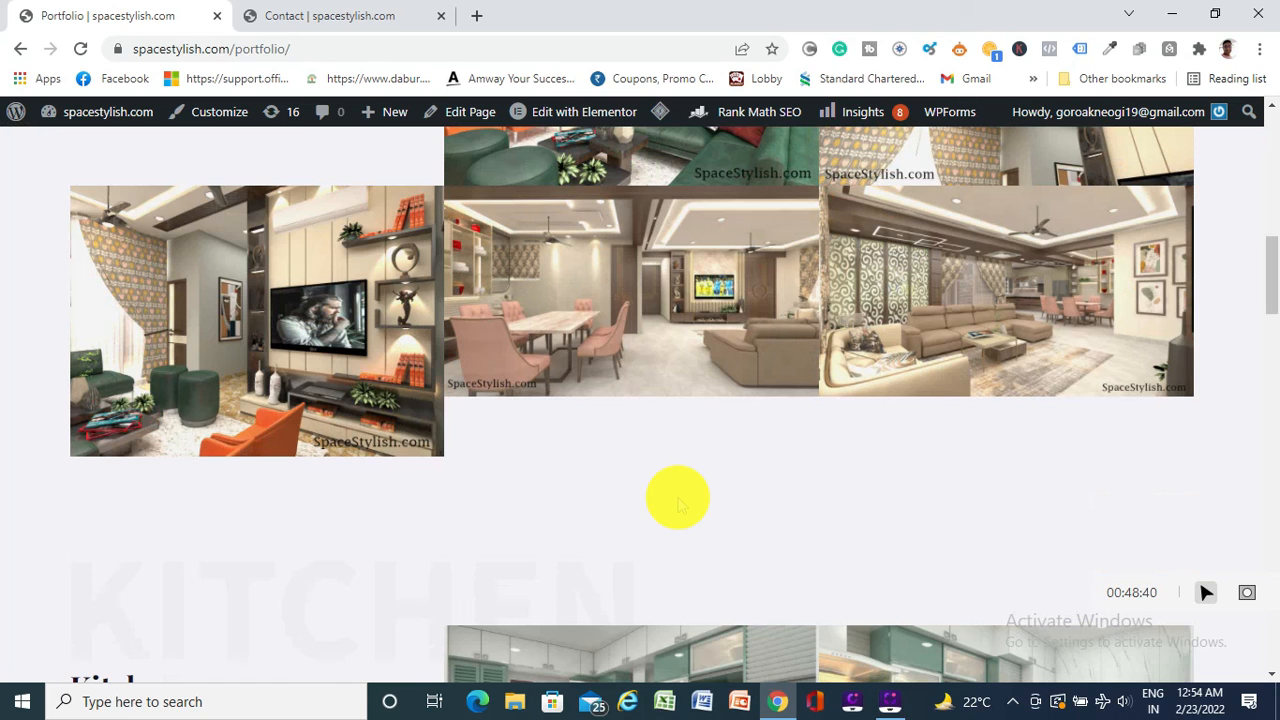
scroll(677, 500, "up", 6)
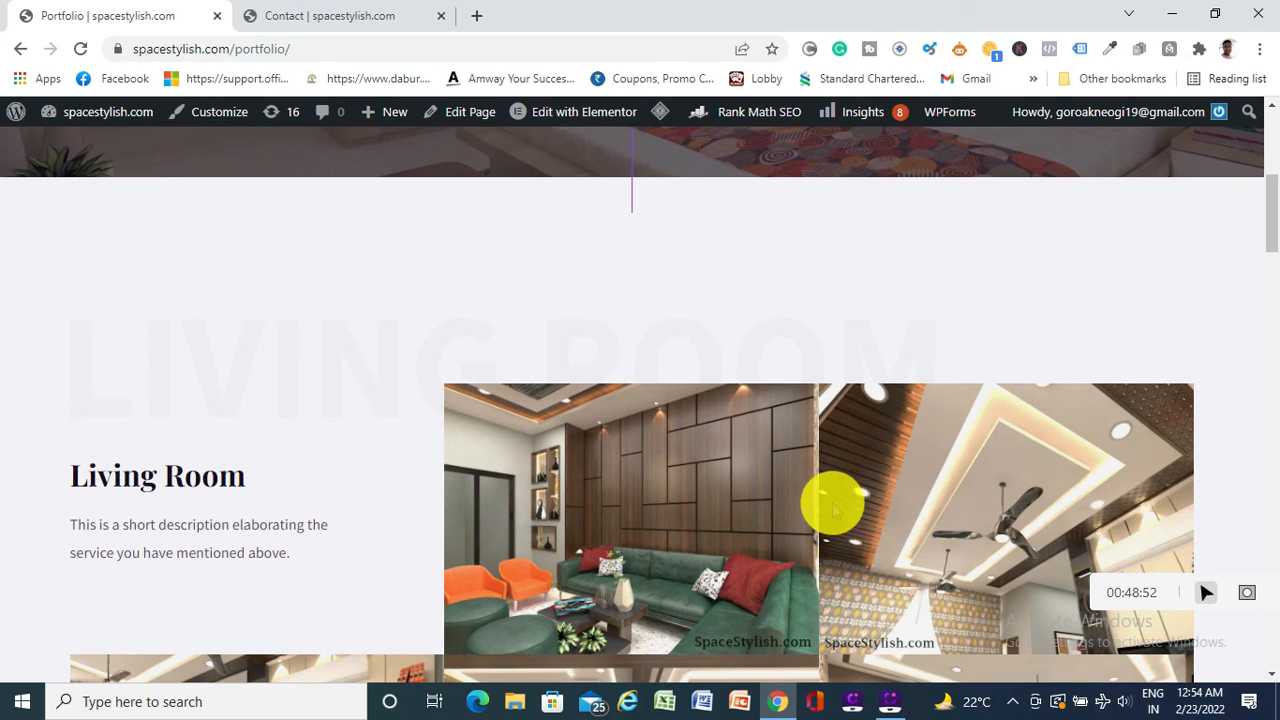
scroll(835, 512, "up", 5)
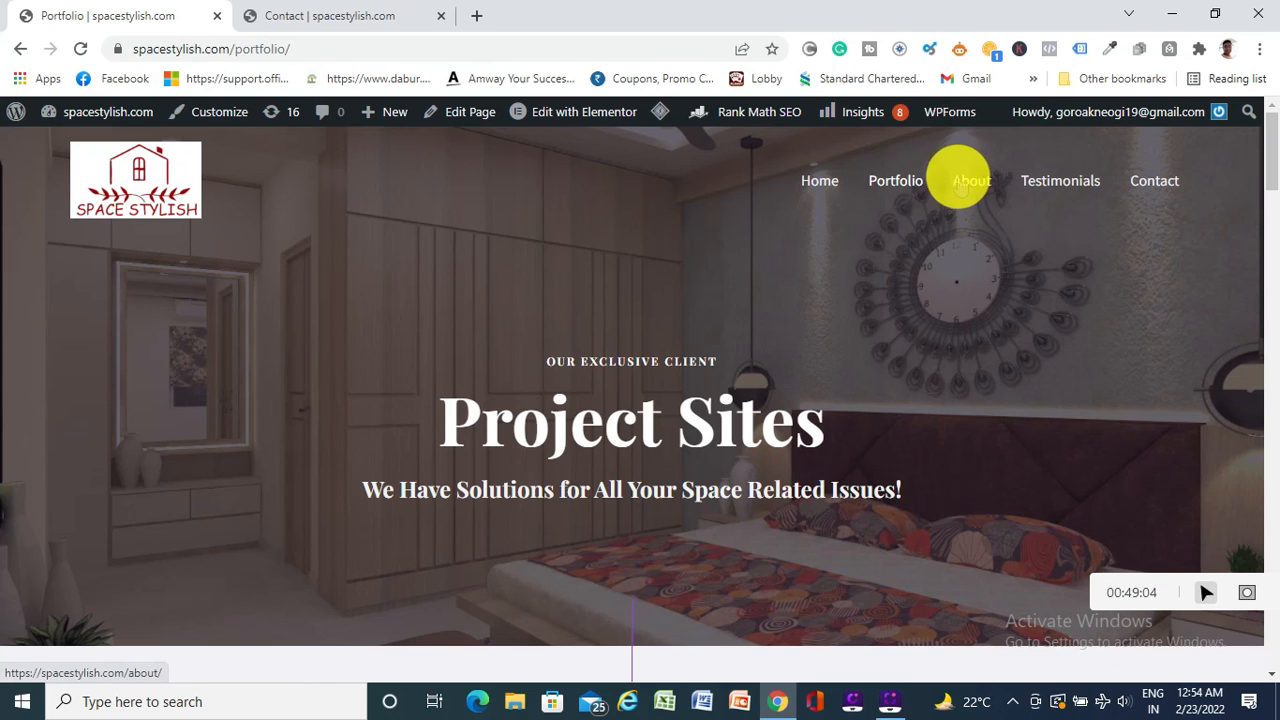
Step through the live About and Testimonials pages to the 'Get in Touch' Contact Us page
left_click(960, 185)
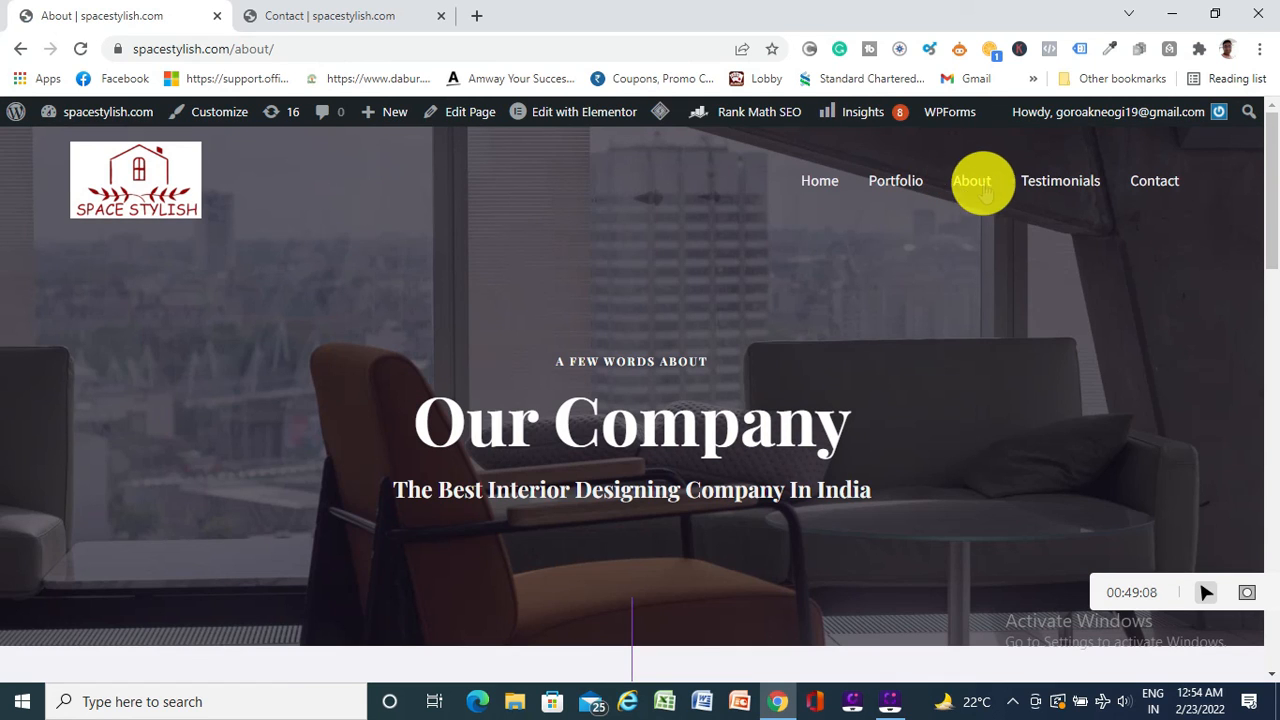
left_click(1058, 179)
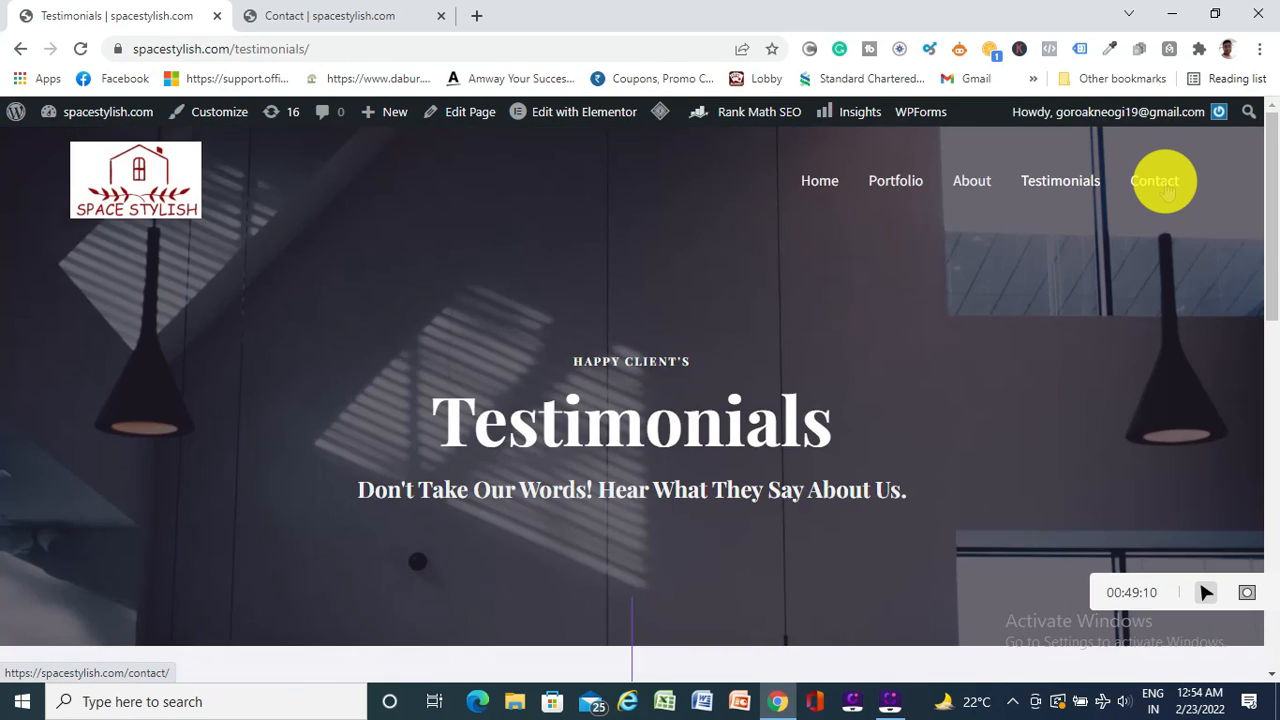
left_click(1163, 185)
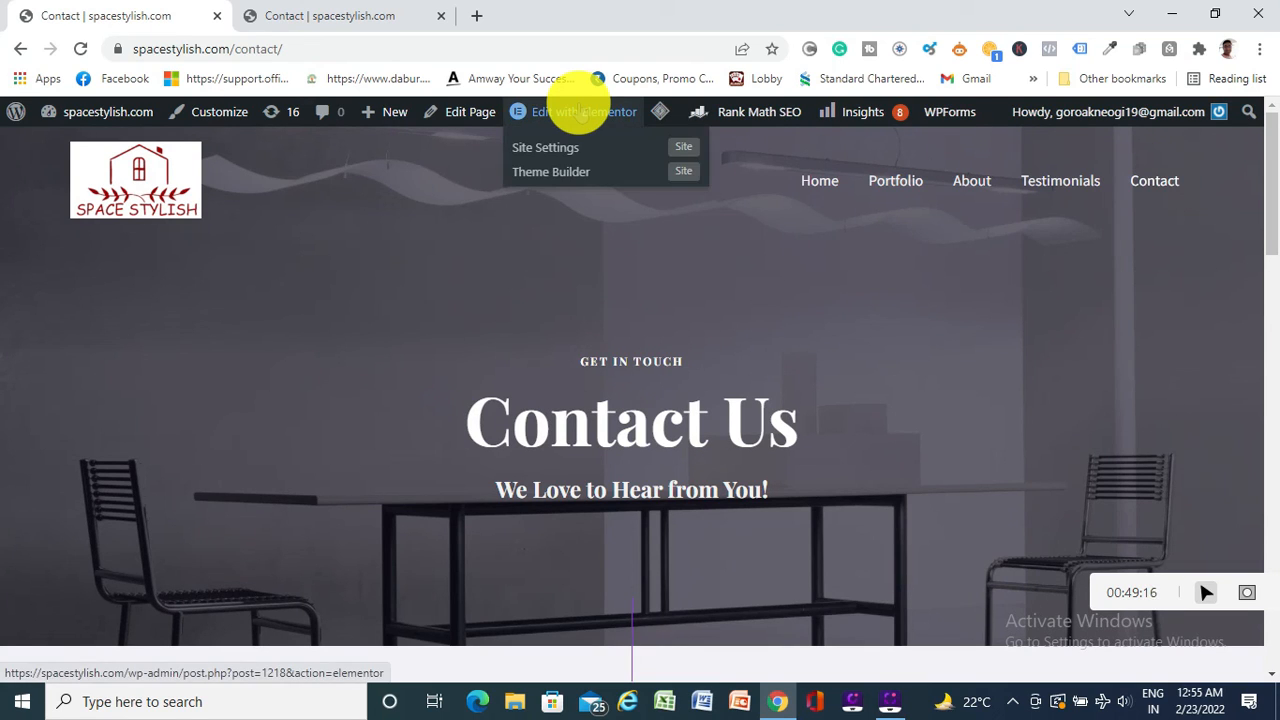
left_click(580, 110)
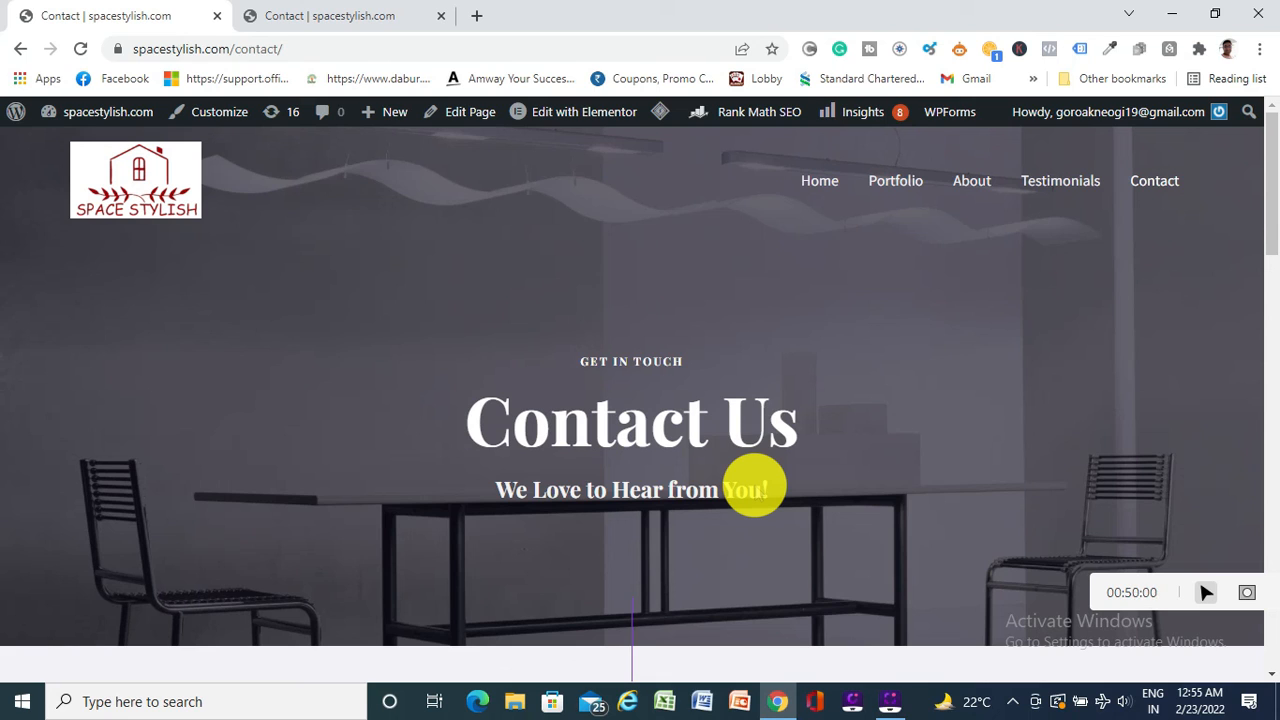
Return to the live home page with the 'Interior Designing Solutions' hero
left_click(820, 182)
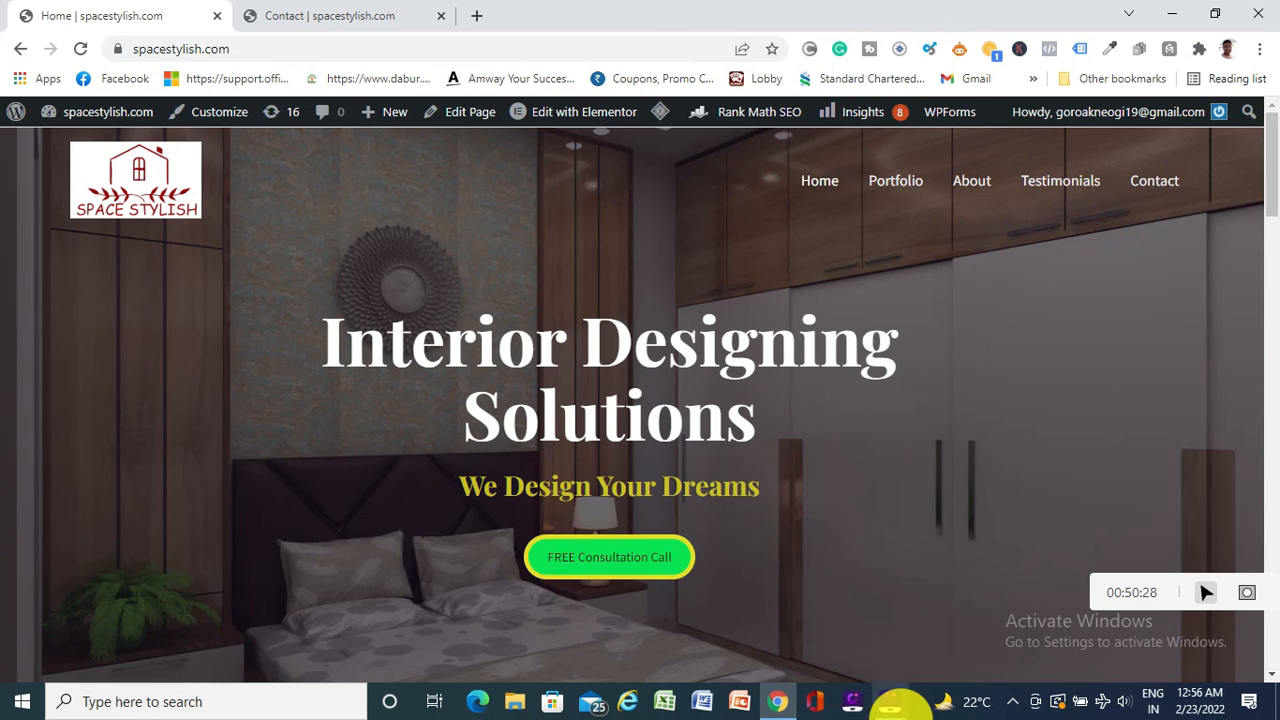
left_click(900, 665)
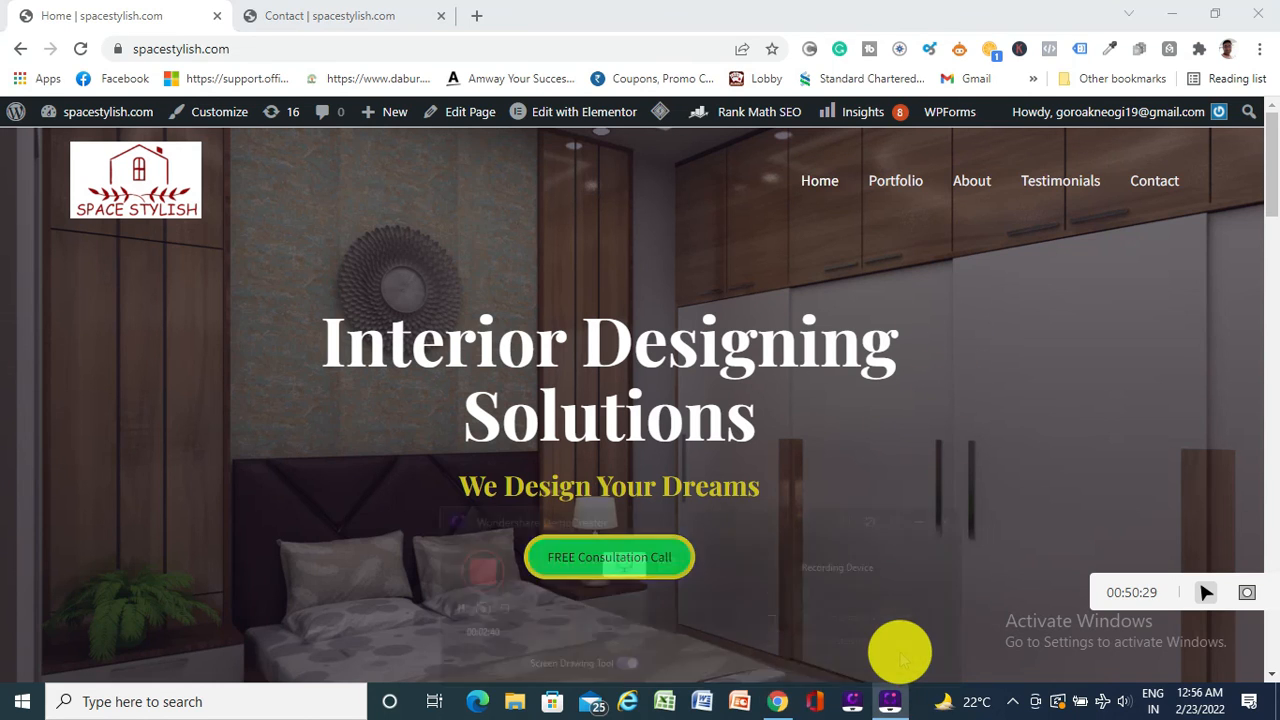